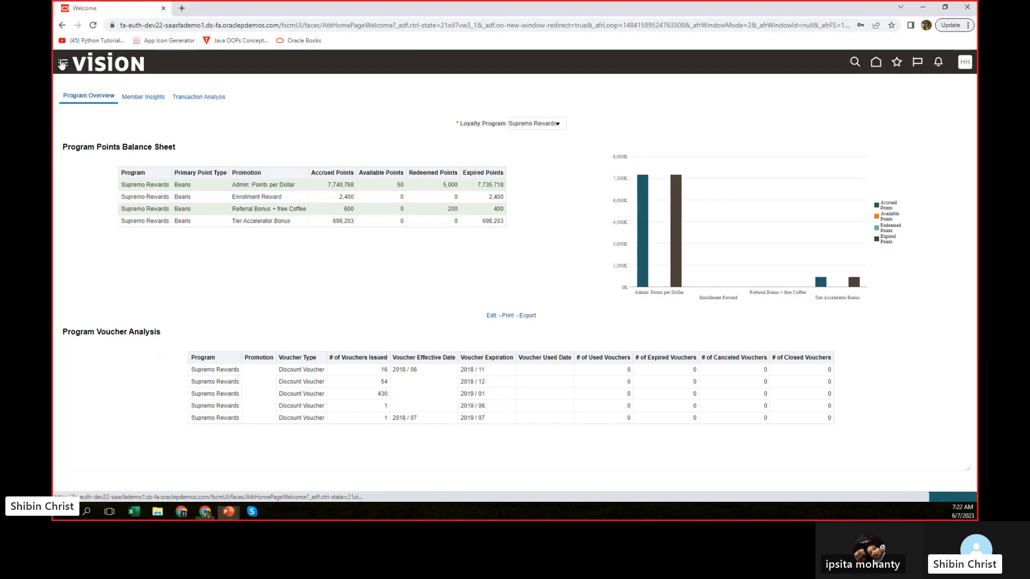
# Open the user accounts page of the Security Console from the Tools group
pyautogui.click(62, 64)
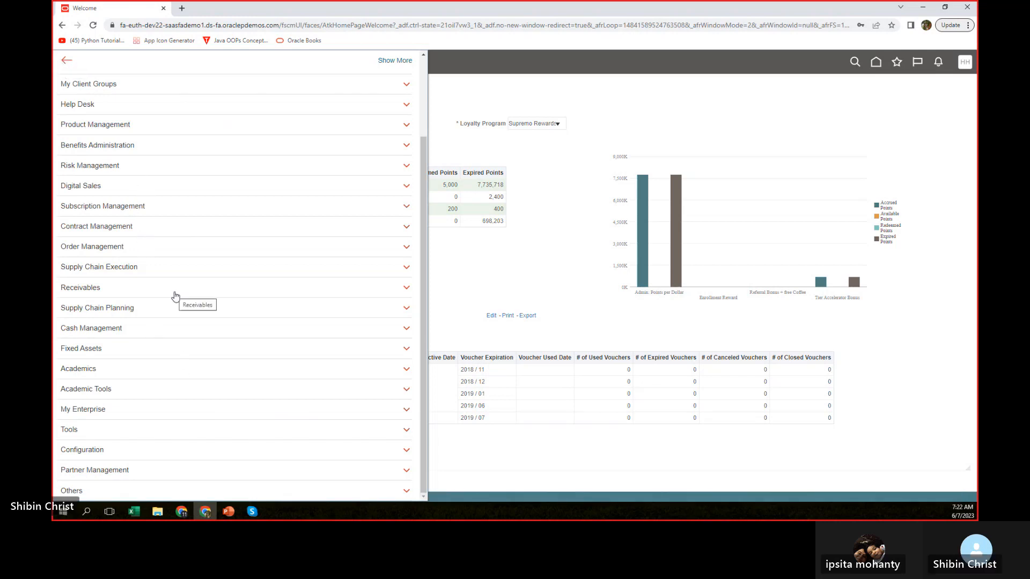
pyautogui.click(124, 90)
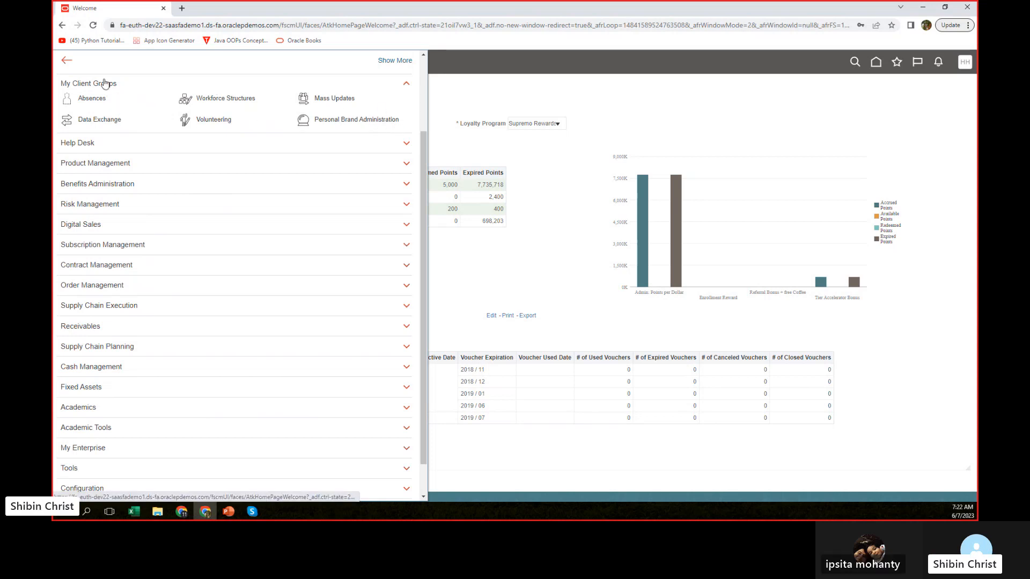
pyautogui.scroll(-1, 199, 324)
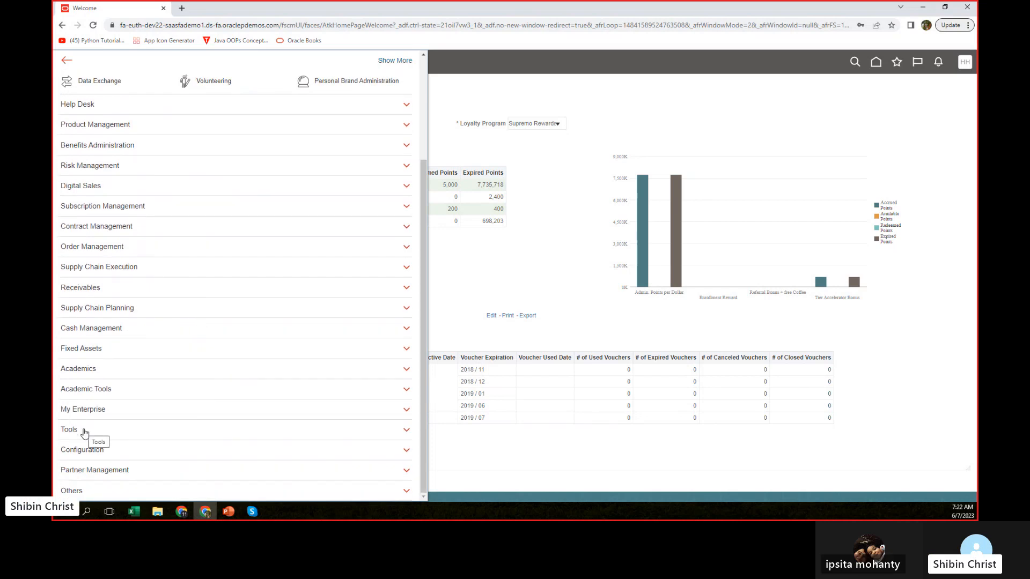
pyautogui.click(85, 433)
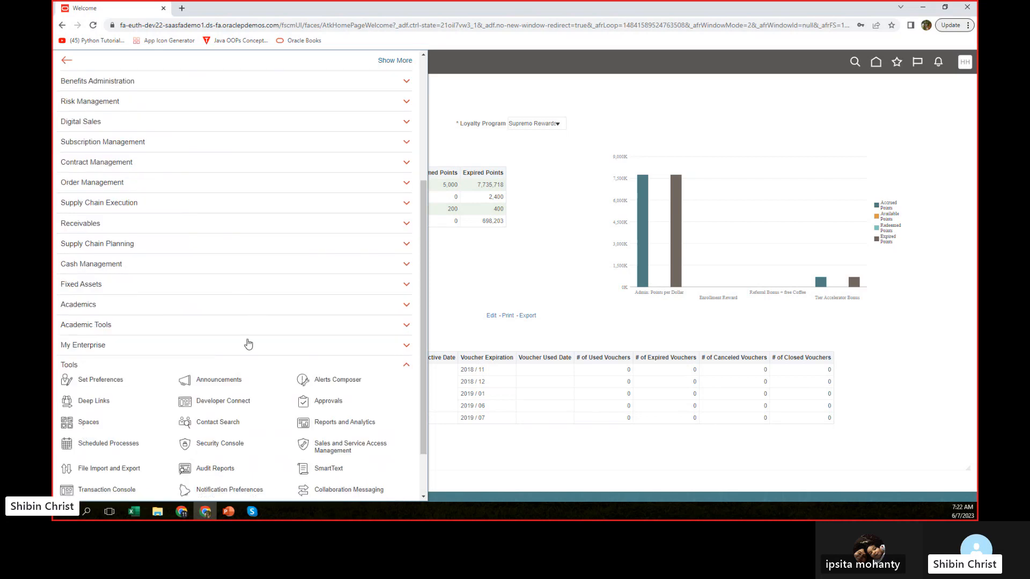
pyautogui.scroll(-1, 255, 307)
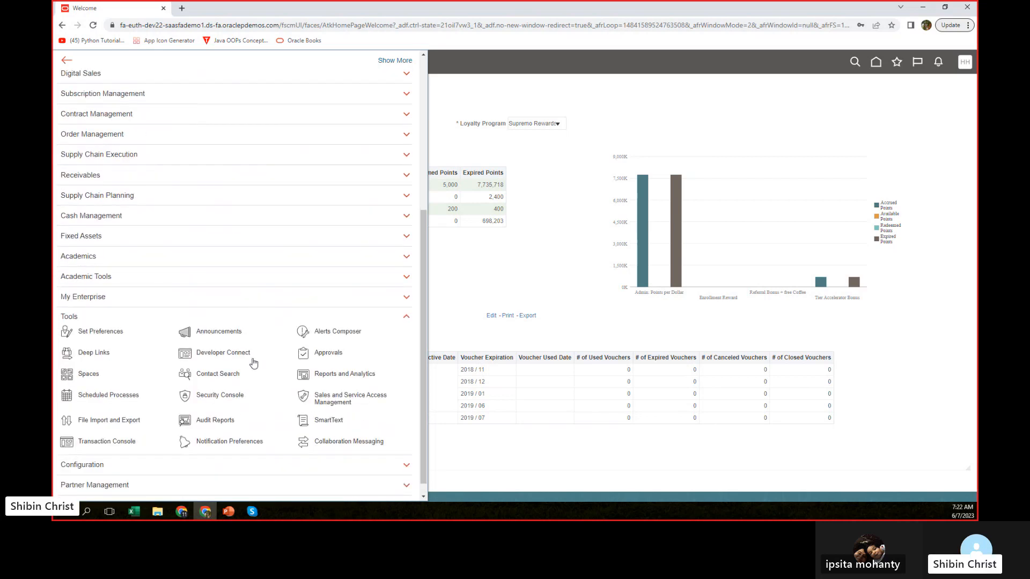
pyautogui.click(218, 397)
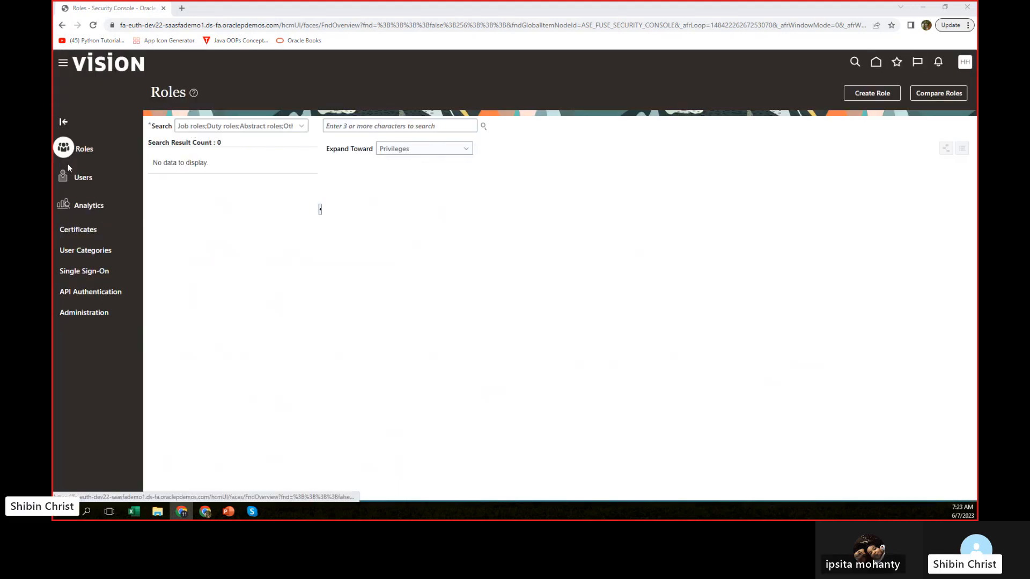
pyautogui.click(83, 181)
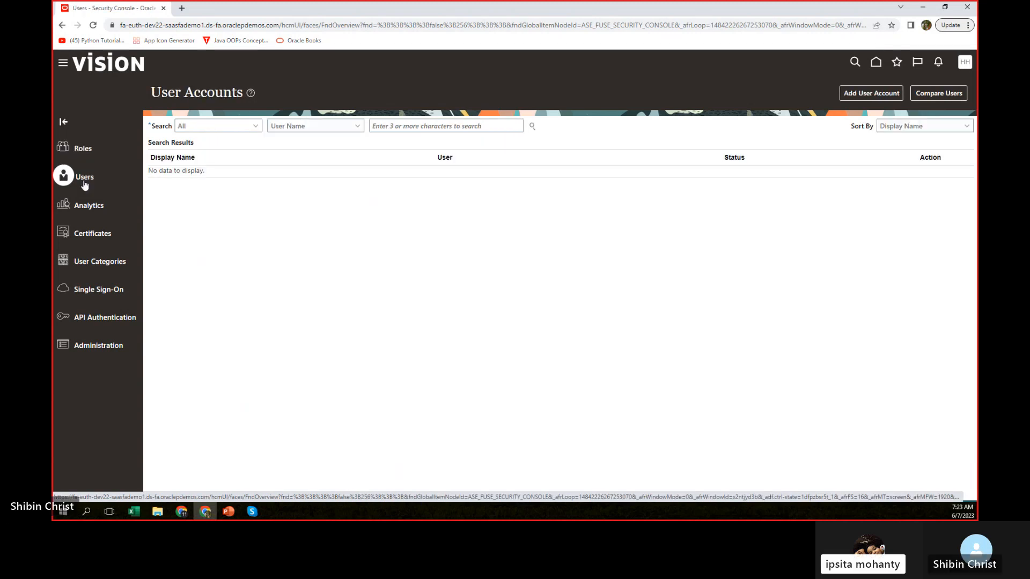
# Search the user accounts by the signed-in user's user name and open the matching account's details
pyautogui.click(414, 127)
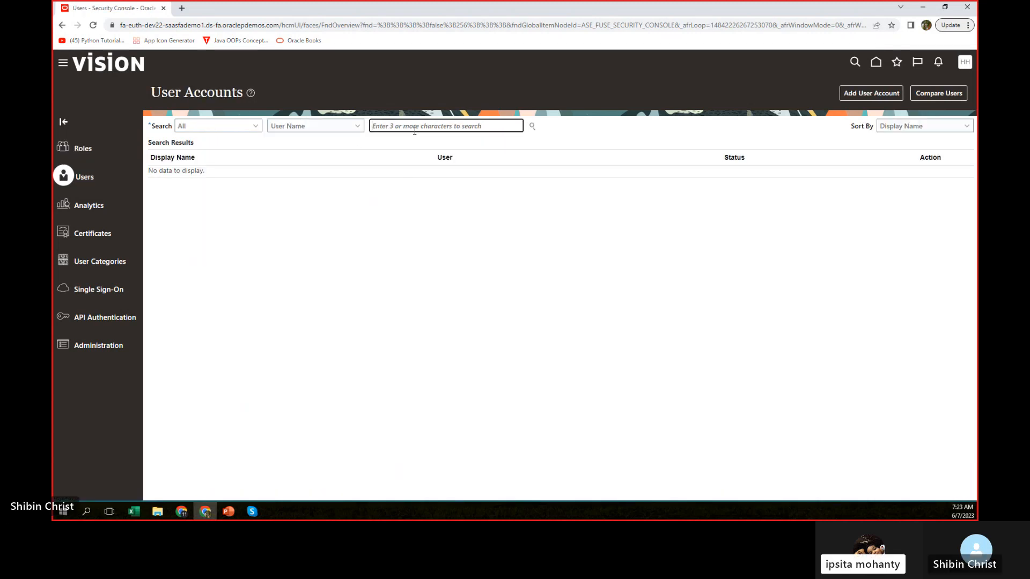
pyautogui.write('hal.hal')
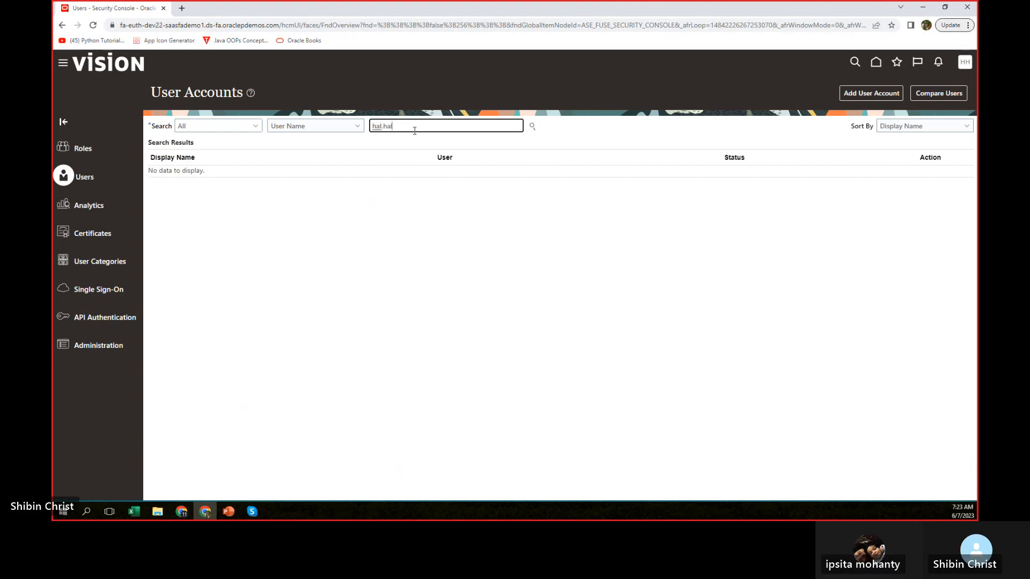
pyautogui.click(531, 125)
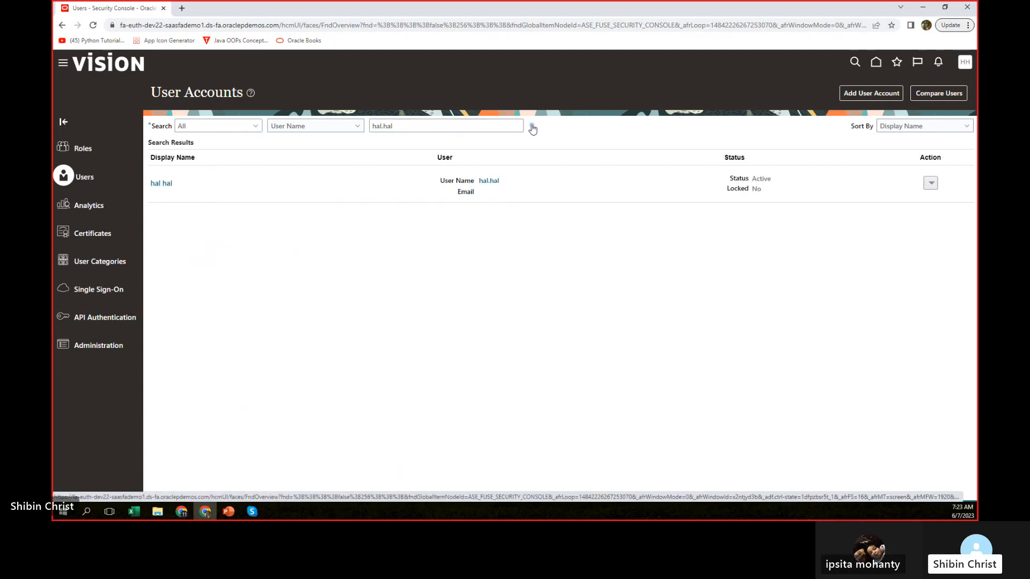
pyautogui.click(162, 184)
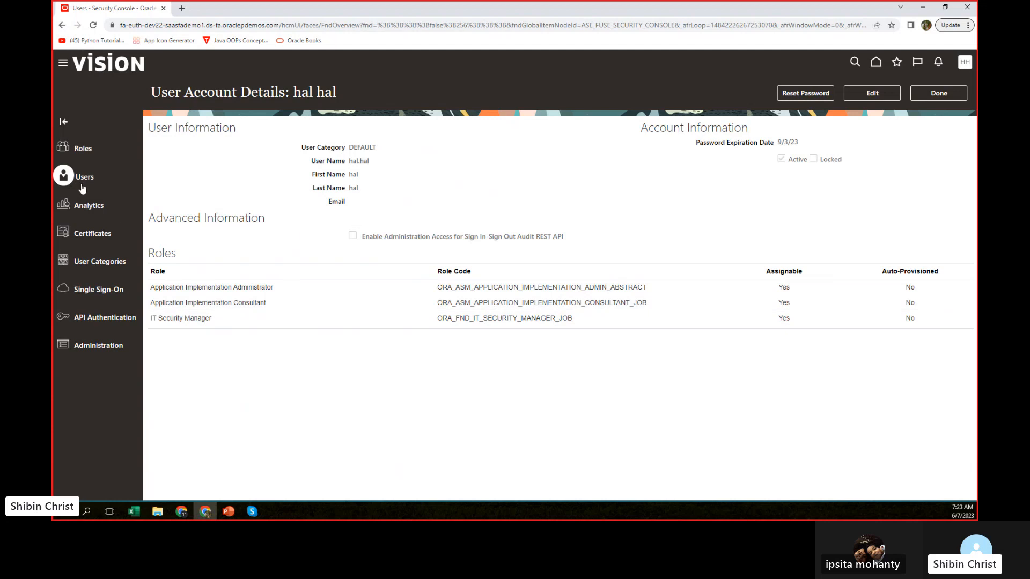
# Edit the user account and find the Human Resource Specialist role with code ORA_PER_HUMAN_RESOURCE_SPECIALIST_JOB for a new role membership
pyautogui.click(884, 96)
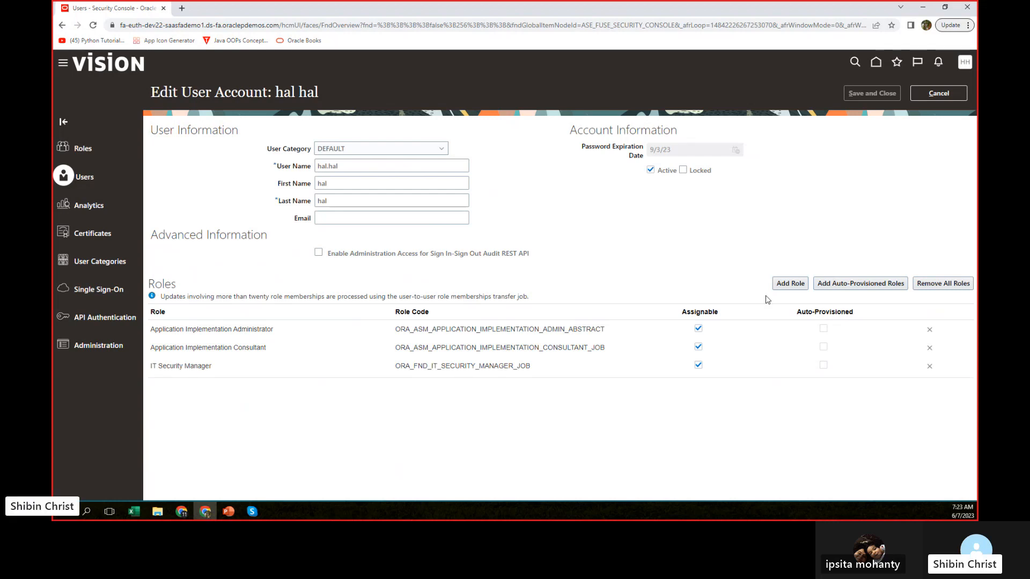
pyautogui.click(790, 283)
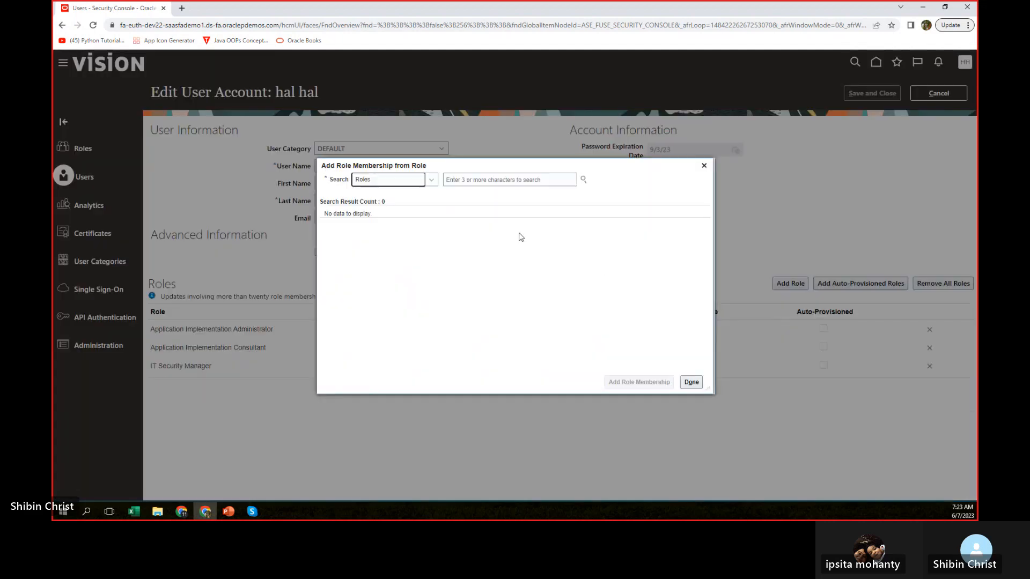
pyautogui.click(480, 181)
pyautogui.write('hu')
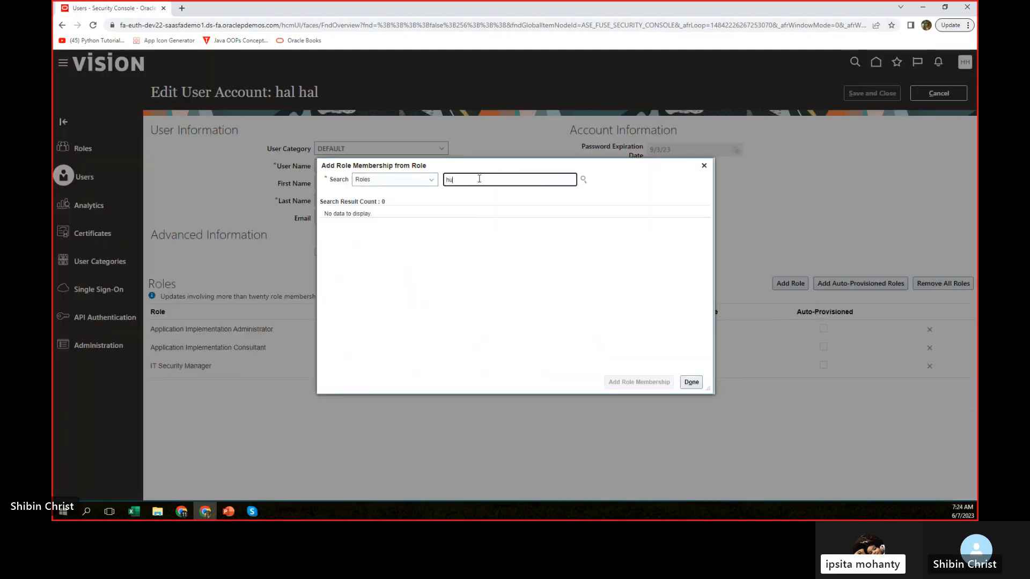
pyautogui.write('man')
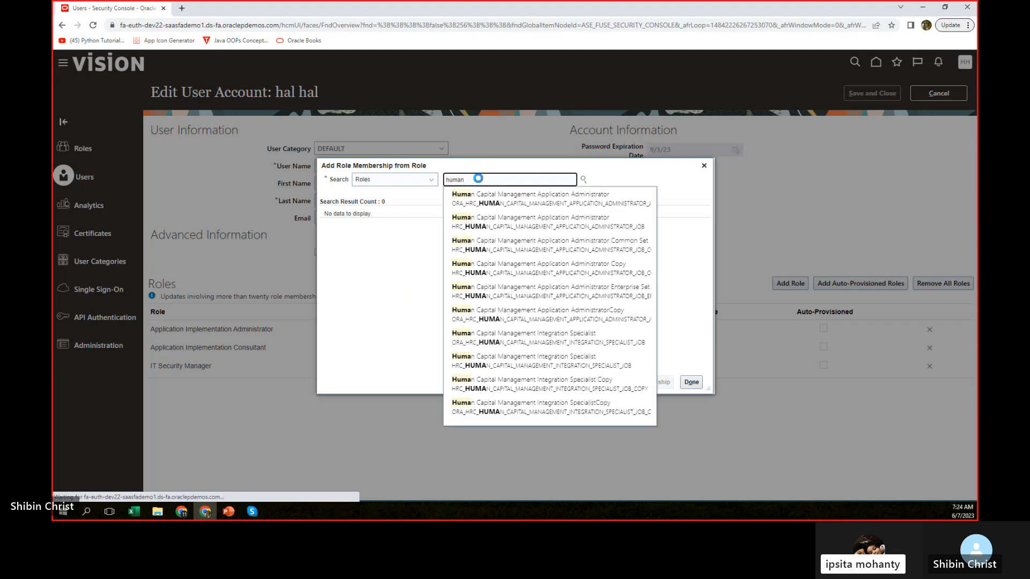
pyautogui.write('reso')
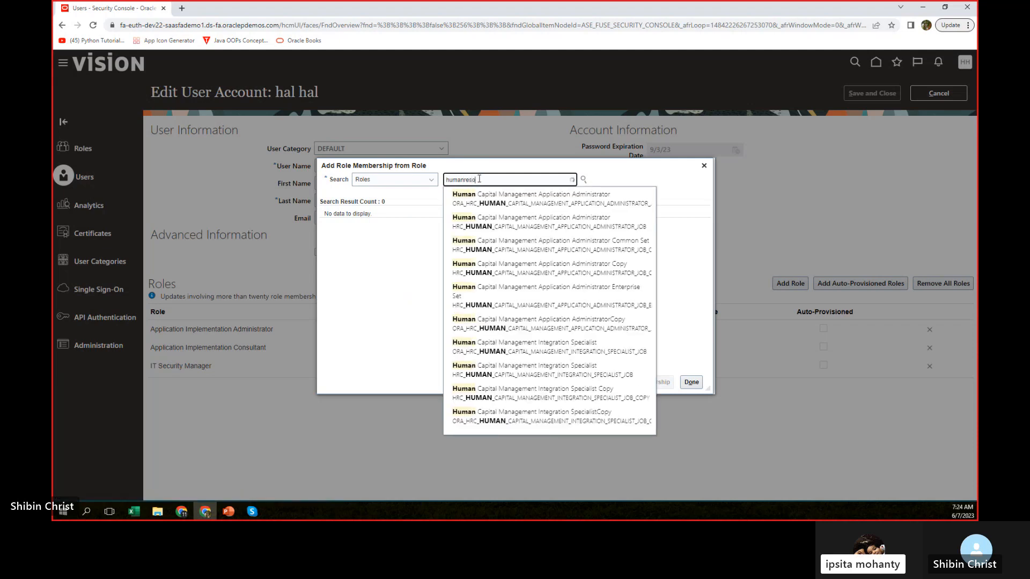
pyautogui.write('ur')
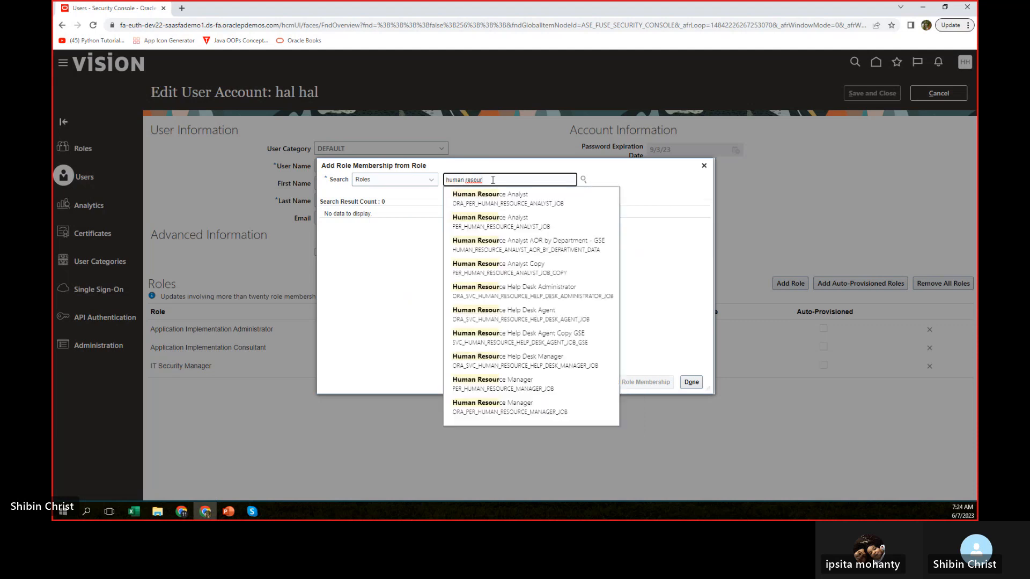
pyautogui.write(' ce spe')
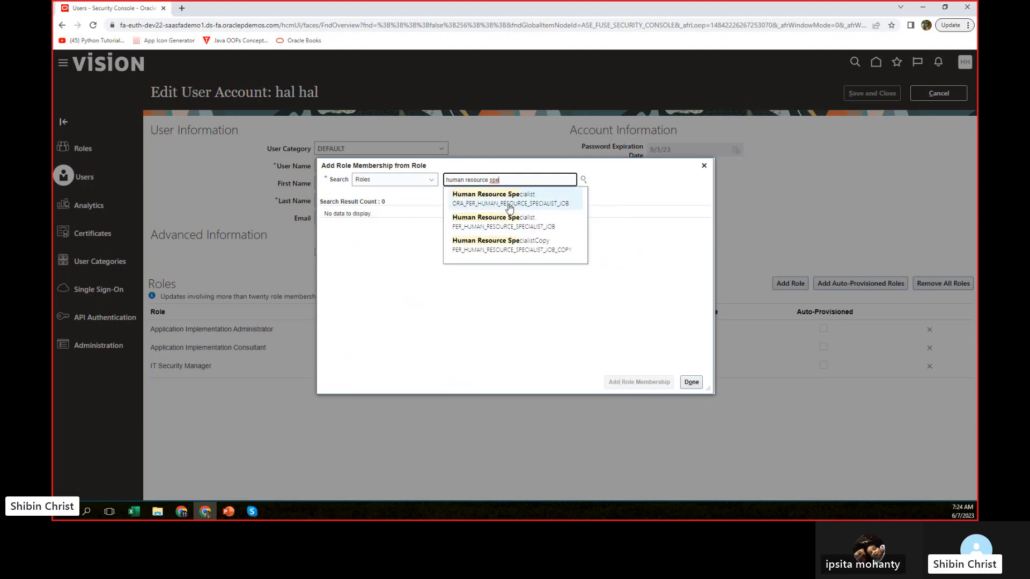
pyautogui.click(509, 199)
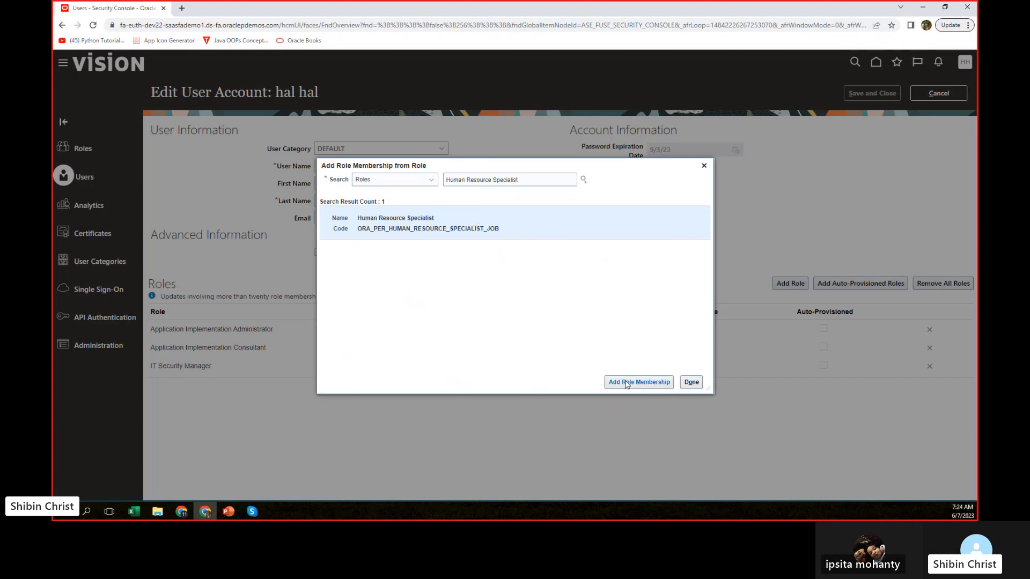
# Add the selected Human Resource Specialist role membership, save the user account and return to the account list
pyautogui.click(625, 381)
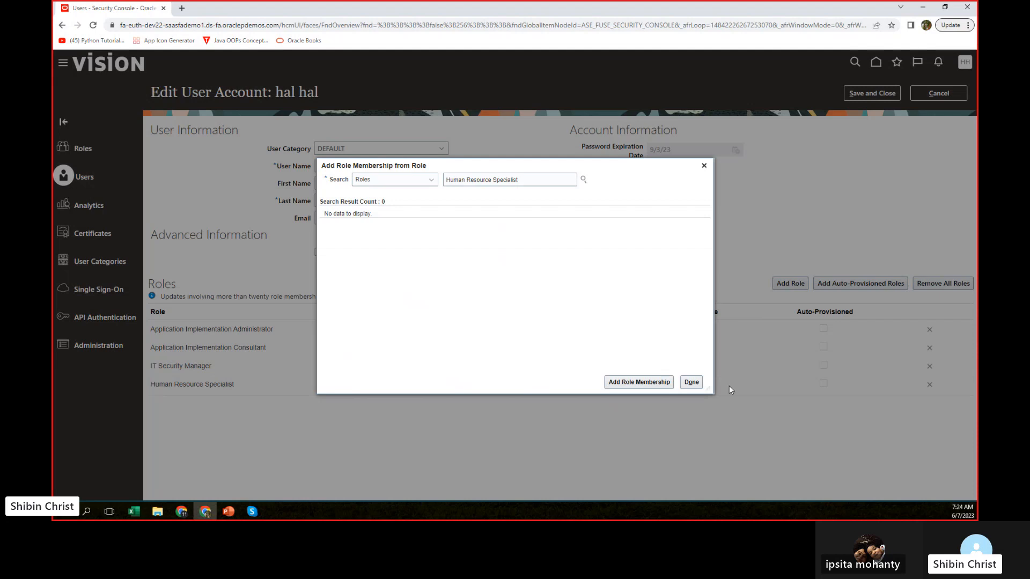
pyautogui.click(693, 385)
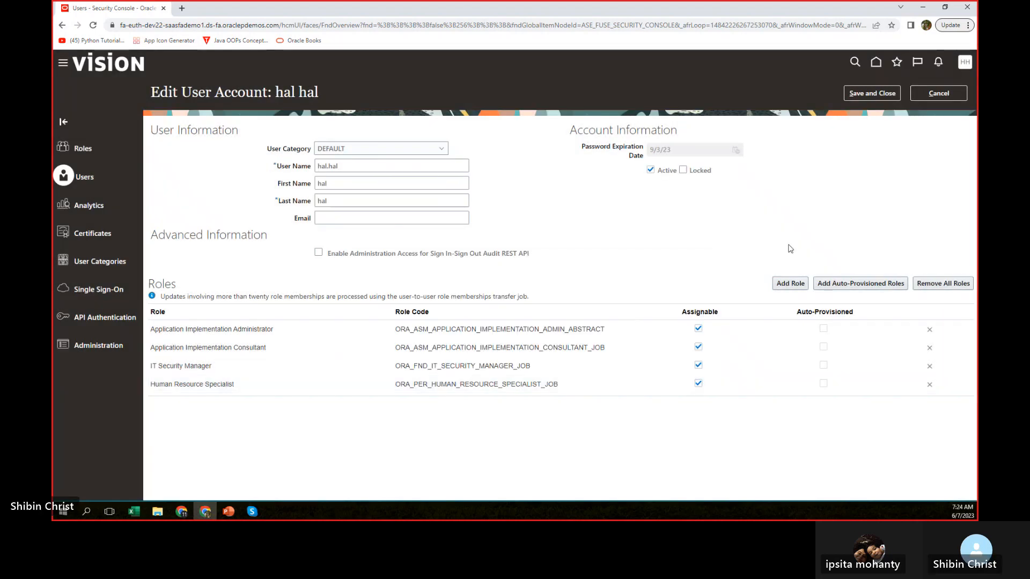
pyautogui.click(858, 93)
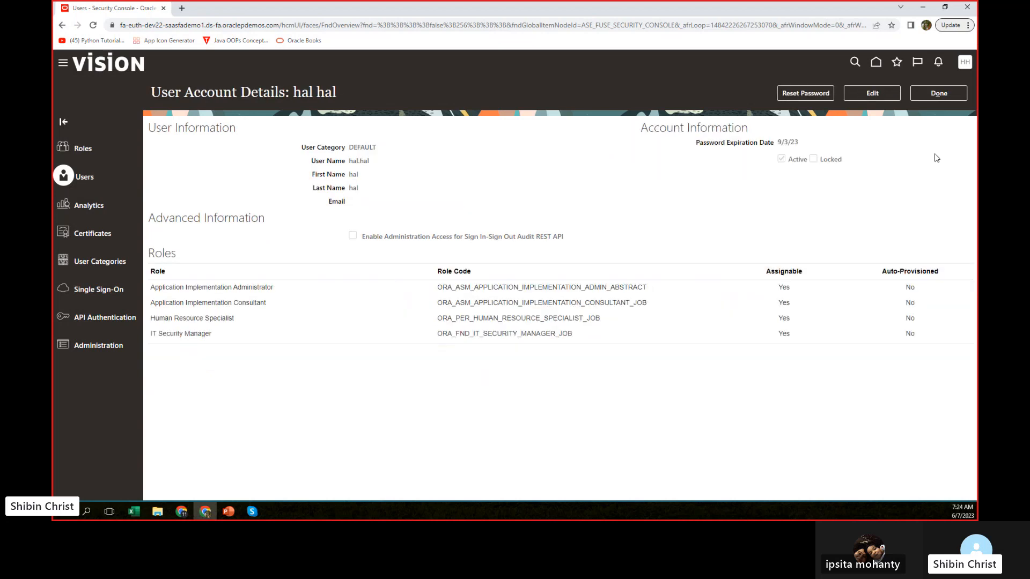
pyautogui.click(941, 95)
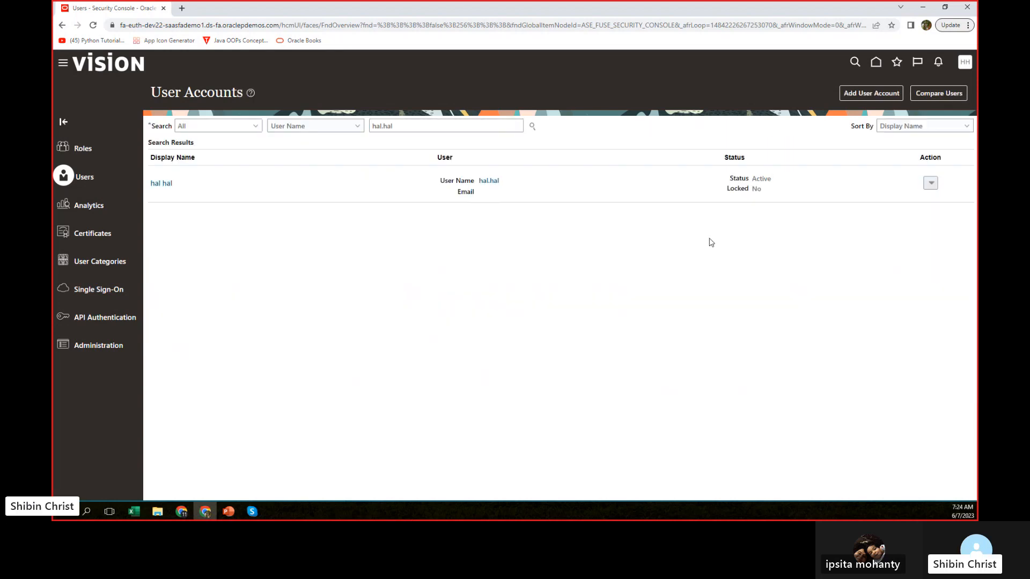
# Check which apps the navigator offers under My Client Groups, and close the navigator
pyautogui.click(63, 65)
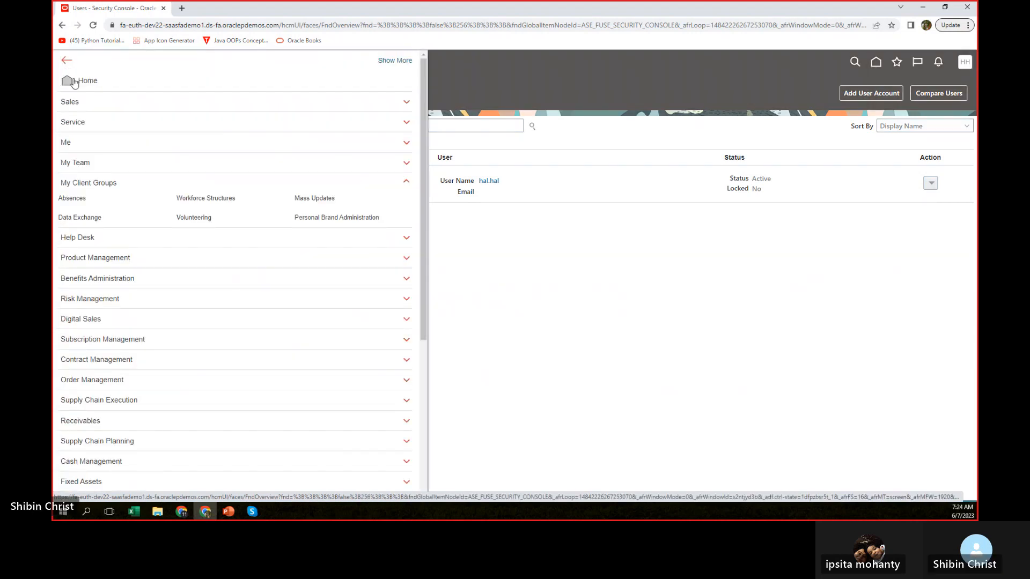
pyautogui.click(85, 184)
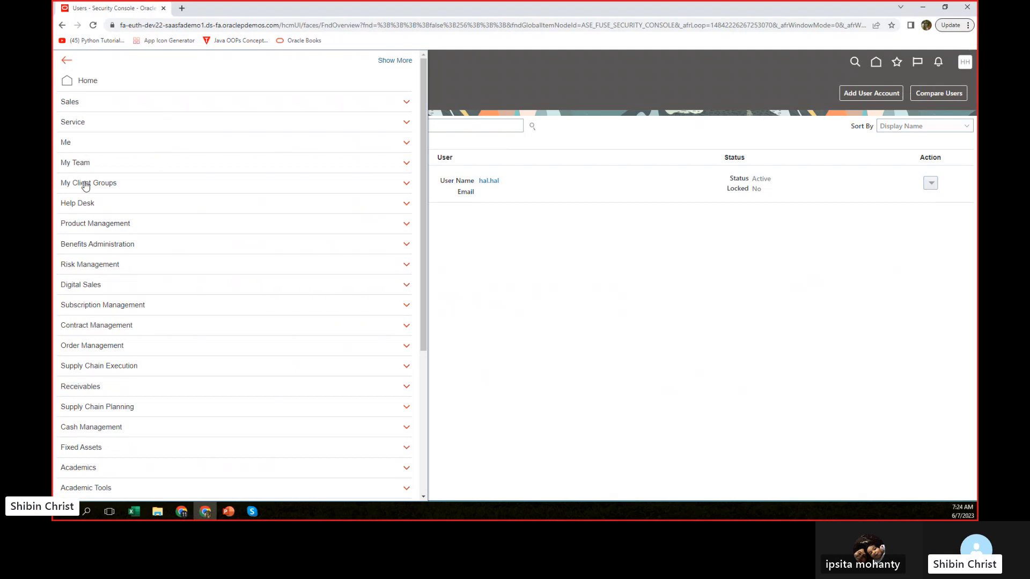
pyautogui.click(85, 184)
pyautogui.click(85, 184)
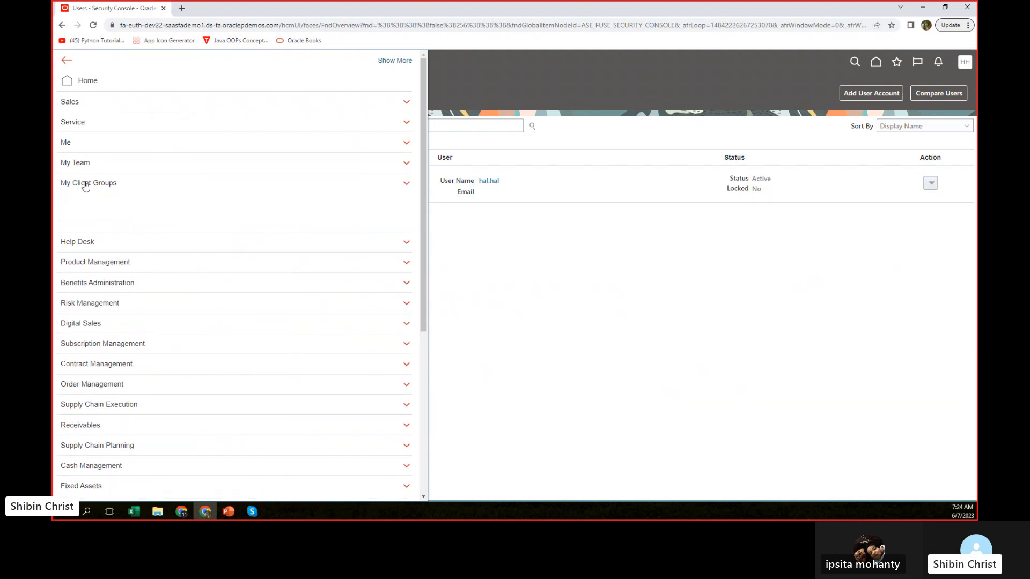
pyautogui.click(575, 307)
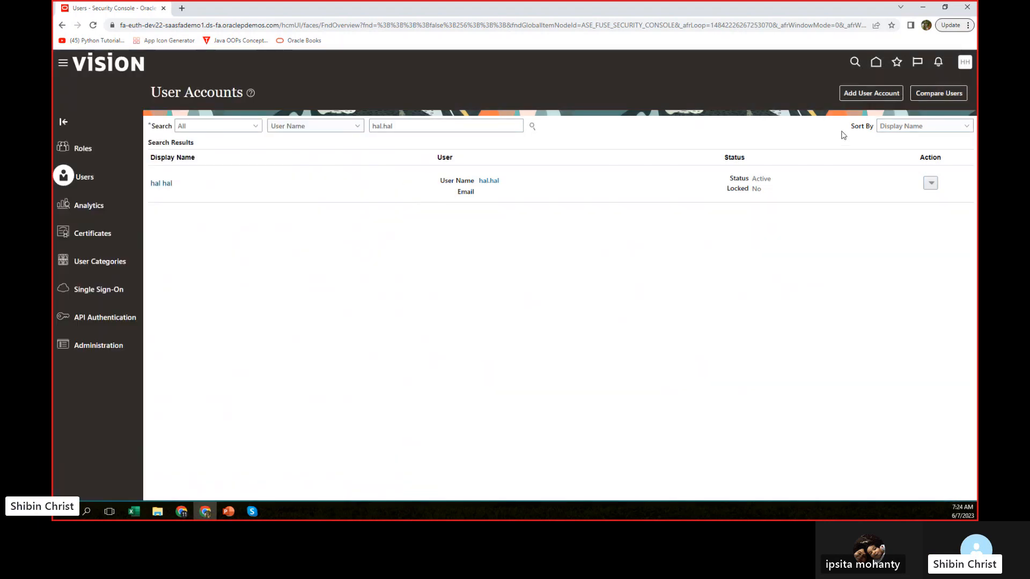
# Sign out of Oracle Applications Cloud and confirm the single sign-off
pyautogui.click(964, 63)
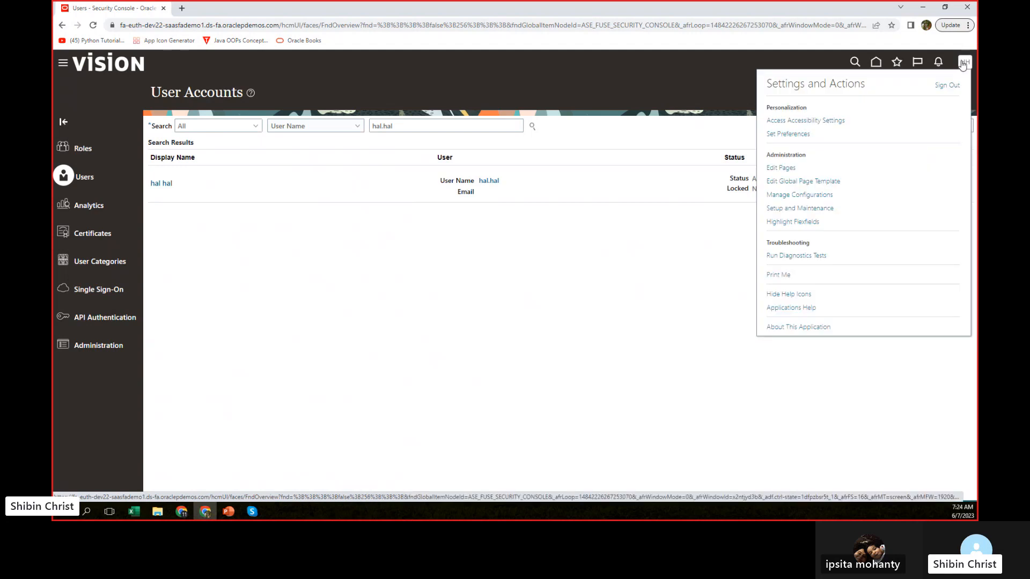
pyautogui.click(947, 87)
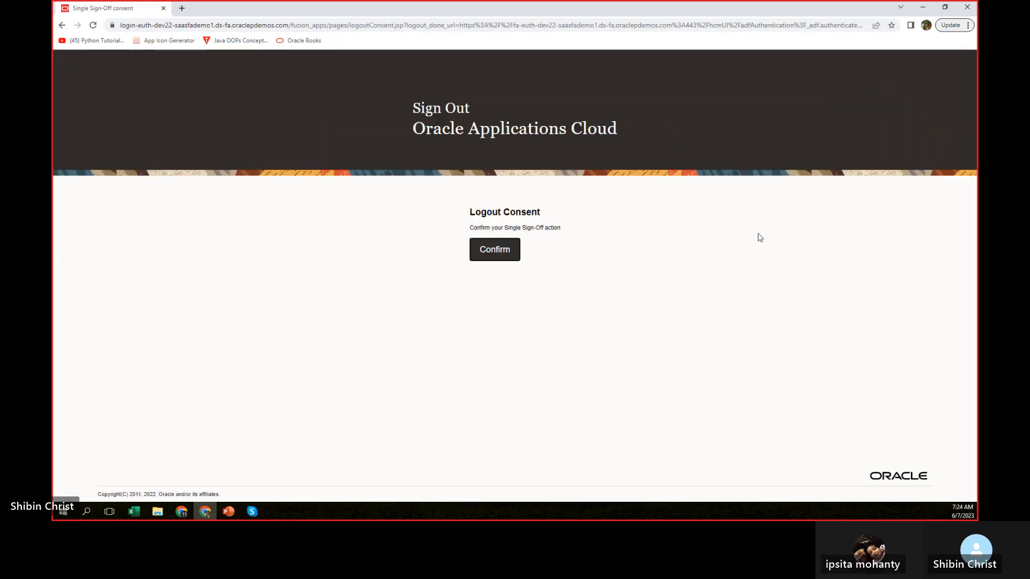
pyautogui.click(501, 256)
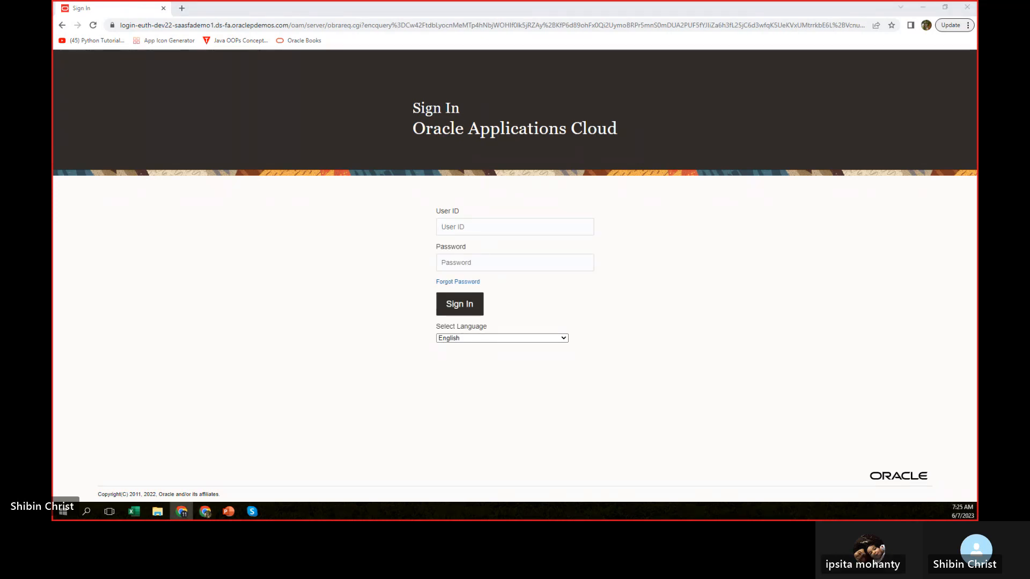
# Sign back in with the same user ID and the account password, dismissing the browser's offer to save the password
pyautogui.write('h')
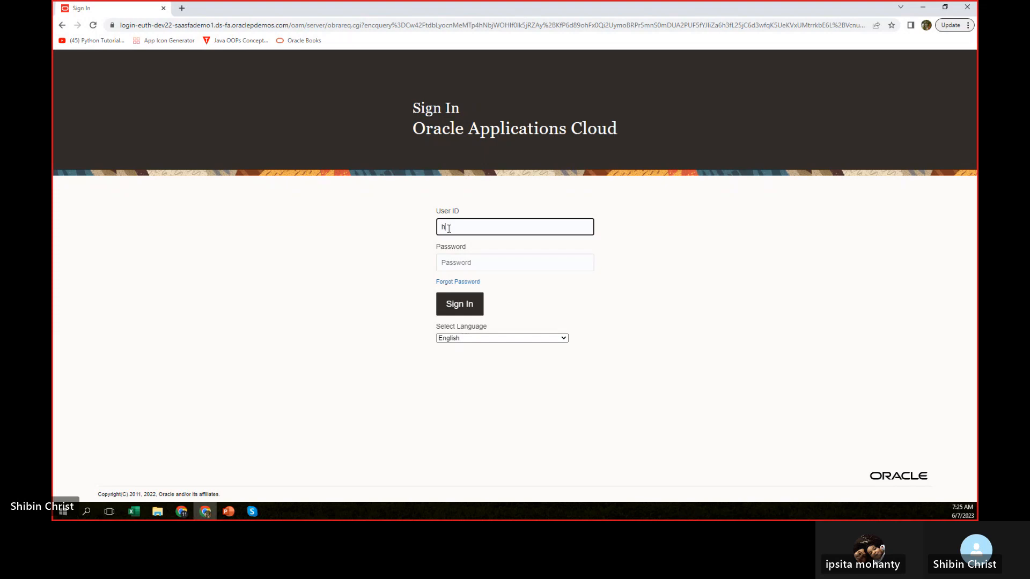
pyautogui.write('al.hal')
pyautogui.press('Tab')
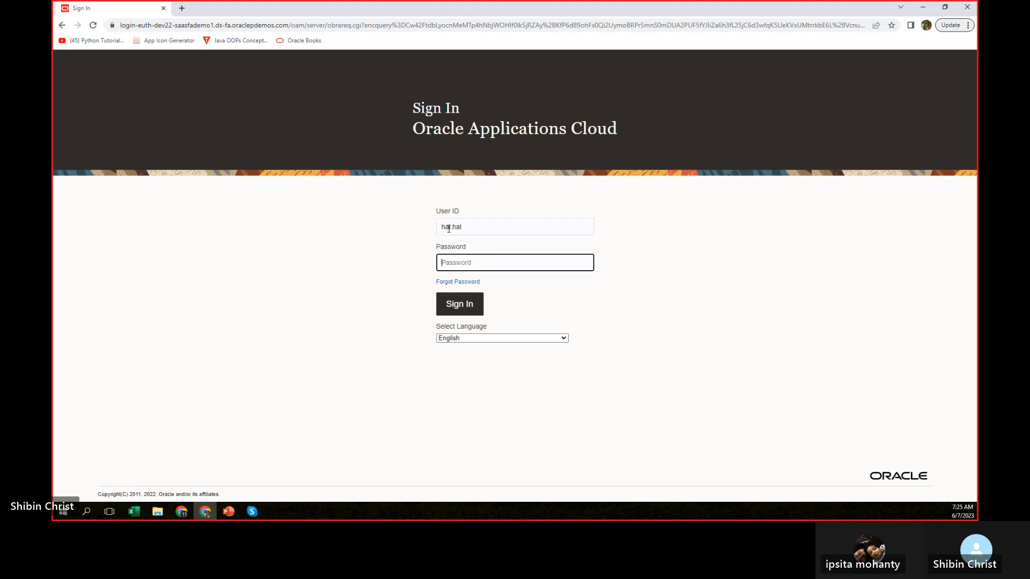
pyautogui.hotkey('ctrl', 'v')
pyautogui.click(466, 305)
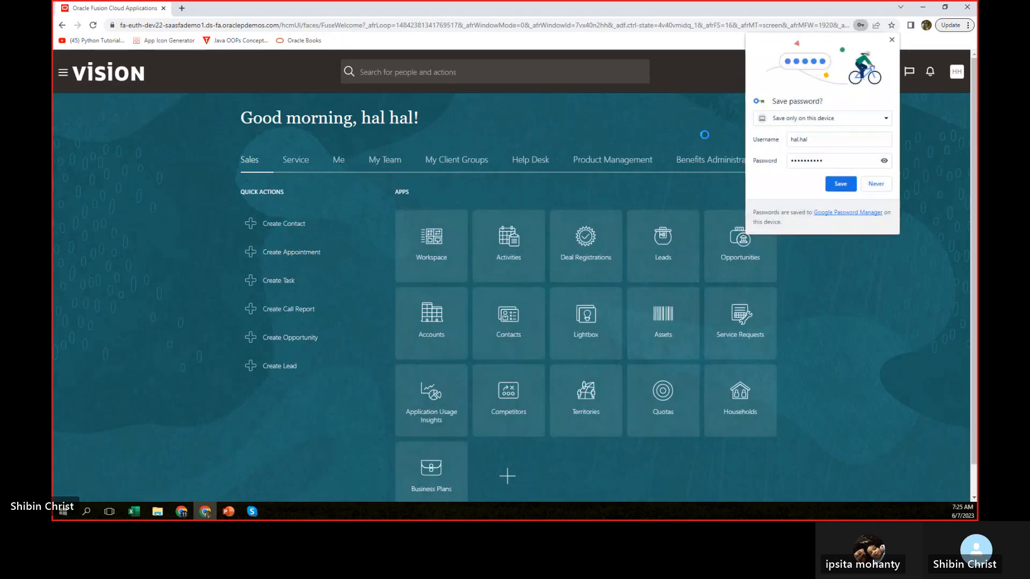
pyautogui.click(892, 40)
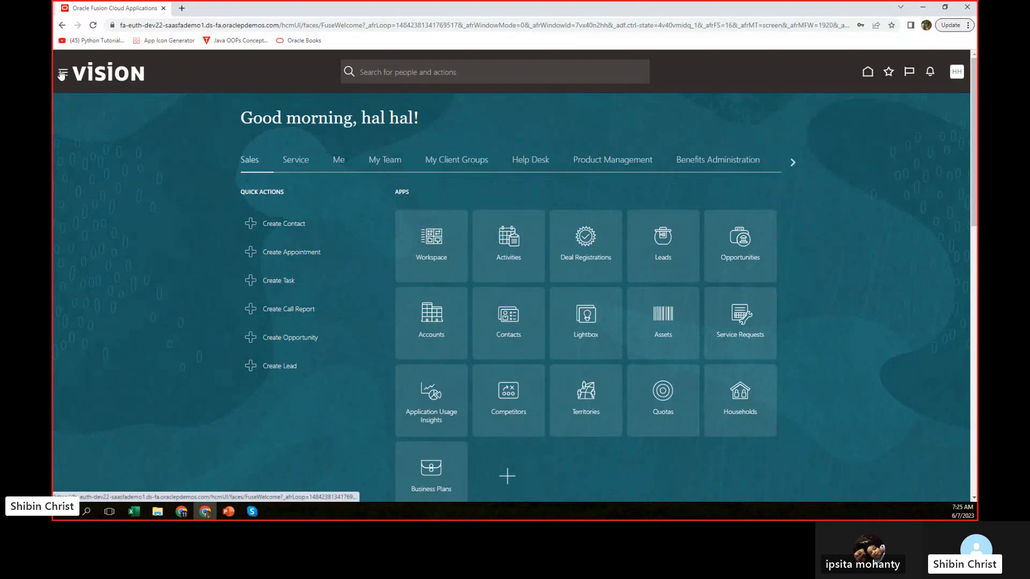
# Open New Person under My Client Groups and start the Hire an Employee task
pyautogui.click(62, 74)
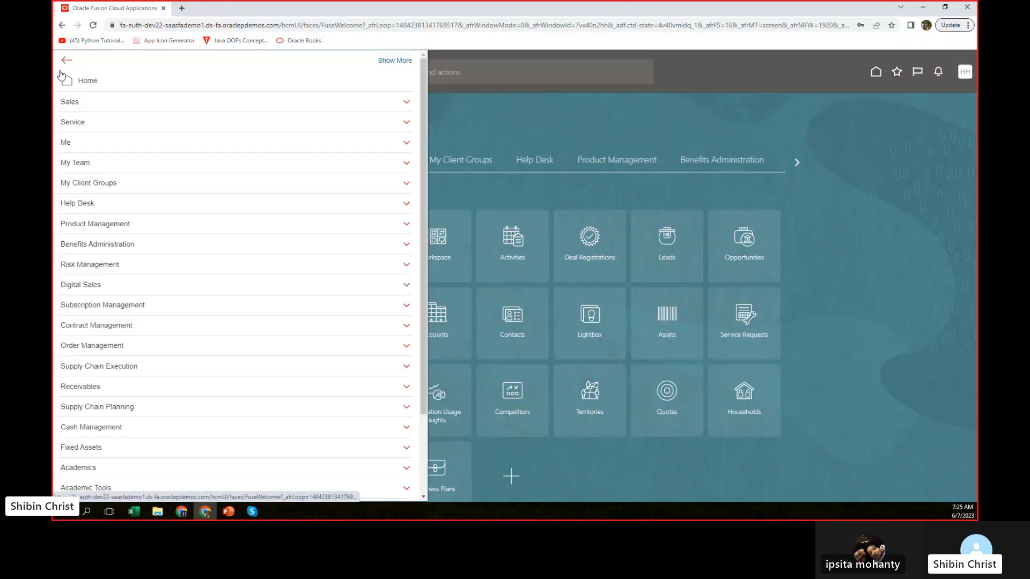
pyautogui.click(125, 184)
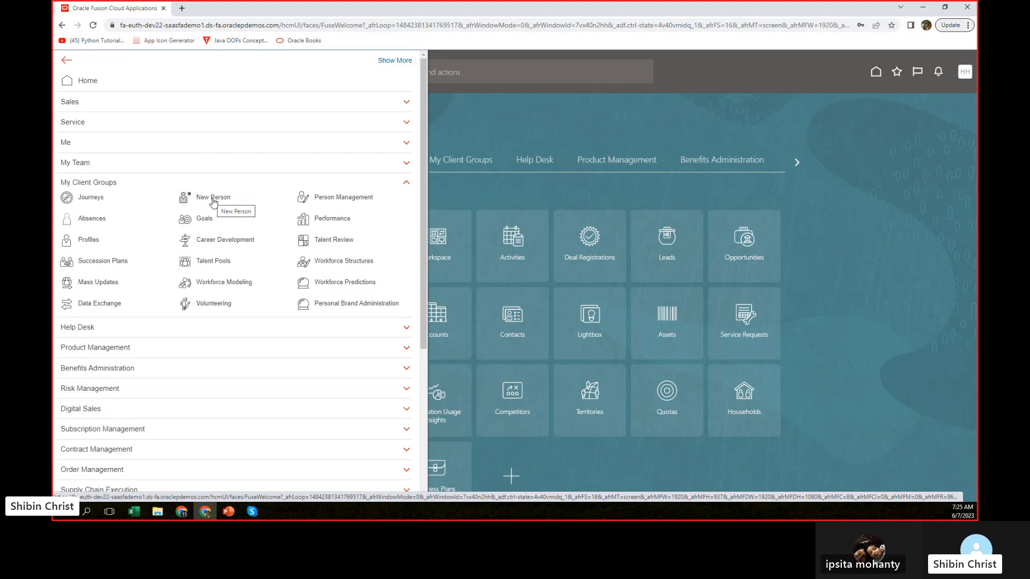
pyautogui.click(213, 198)
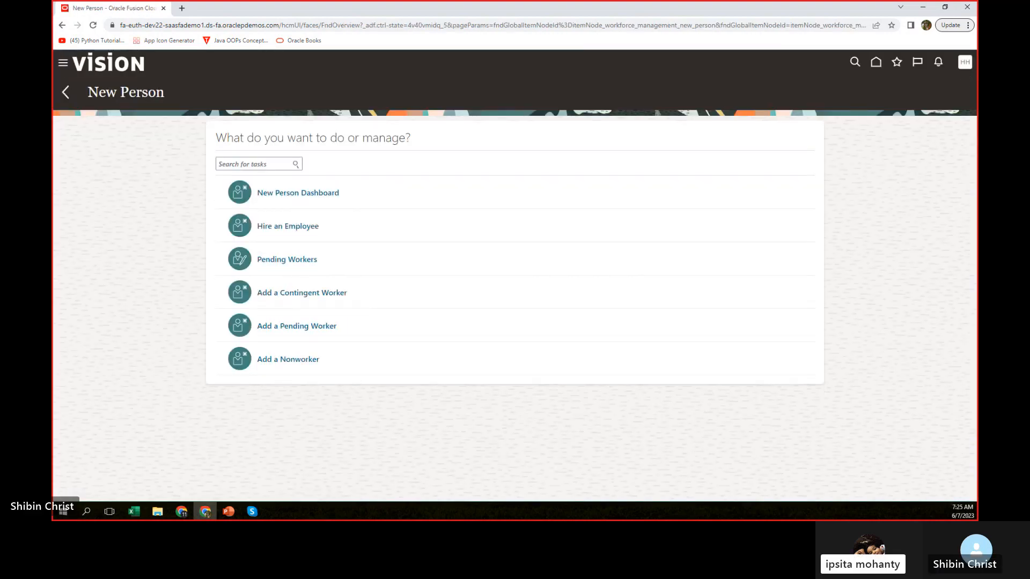
pyautogui.hotkey('alt', 'Tab')
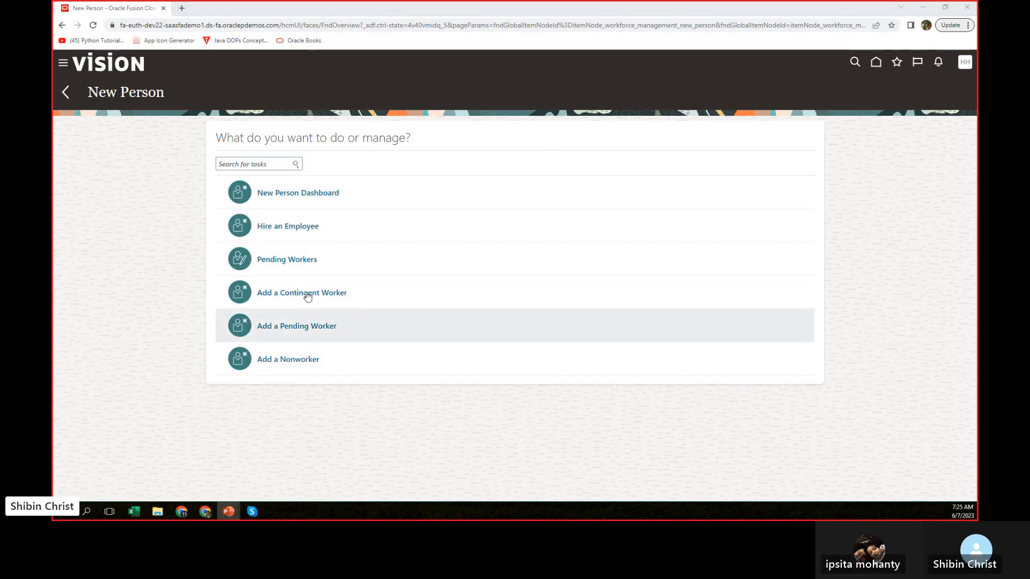
pyautogui.click(299, 227)
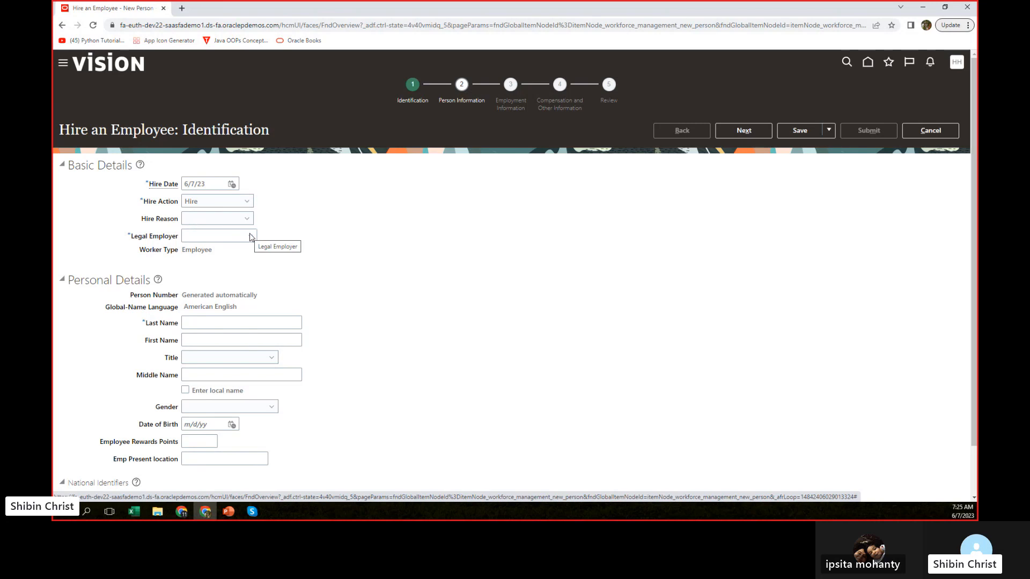
# Select Amazon LE as the legal employer and enter the new employee's last name and first name
pyautogui.click(224, 239)
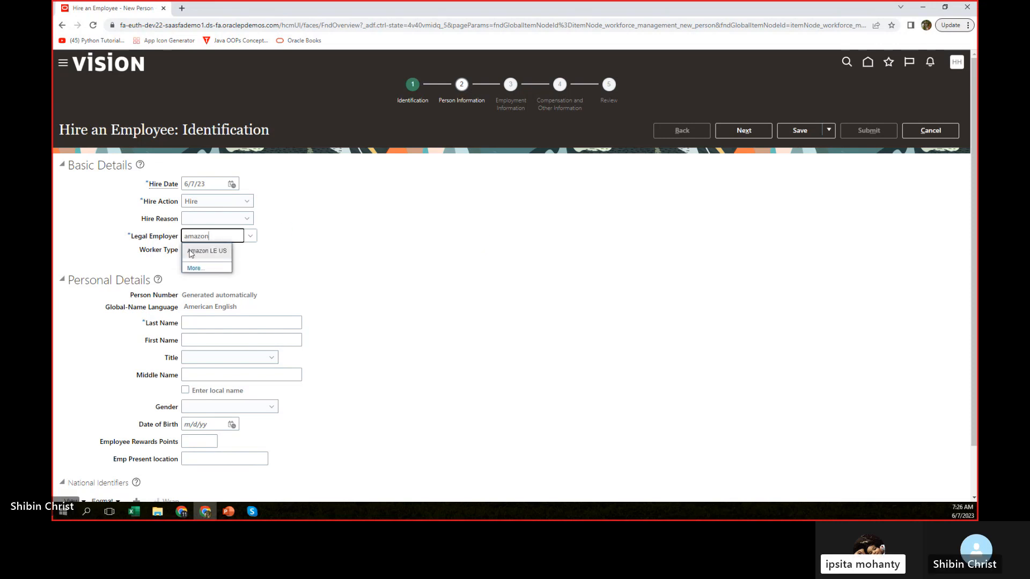
pyautogui.click(217, 251)
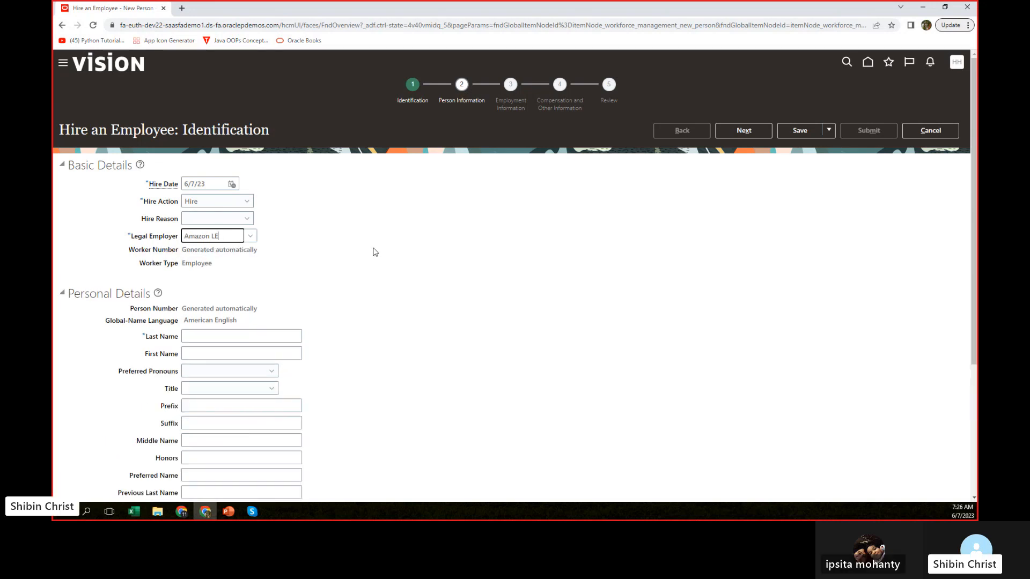
pyautogui.scroll(-1, 453, 245)
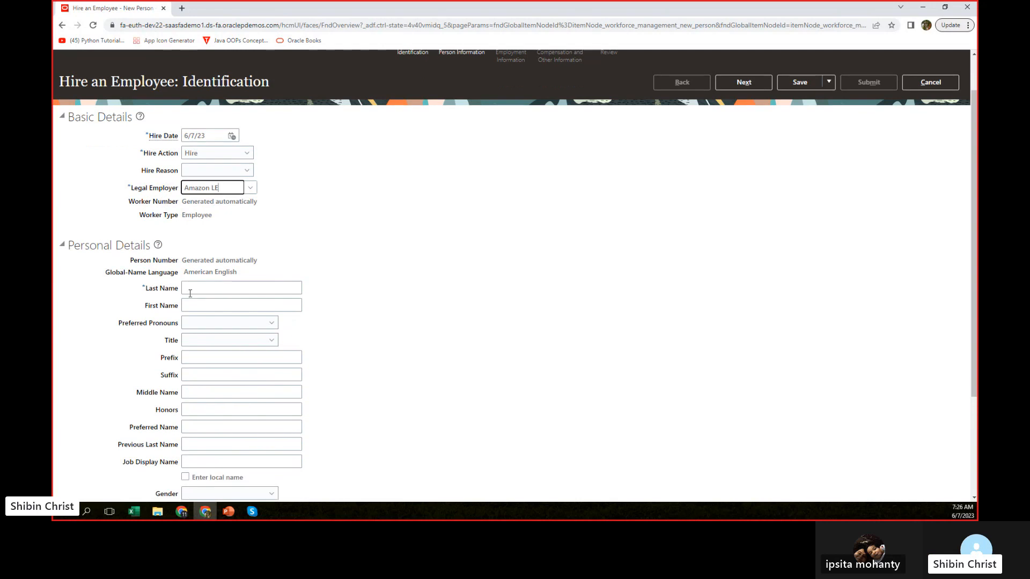
pyautogui.click(201, 290)
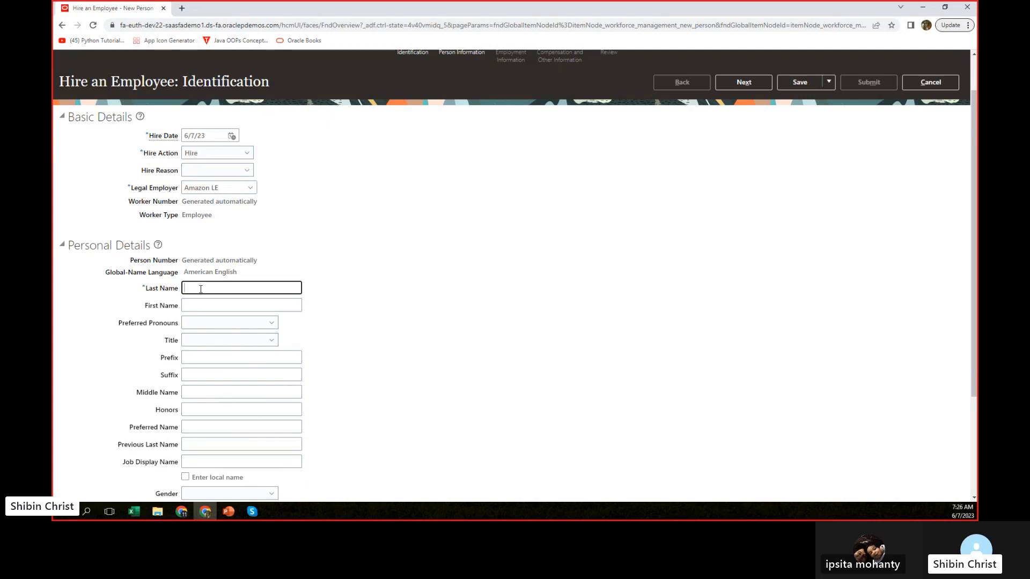
pyautogui.write('Emp')
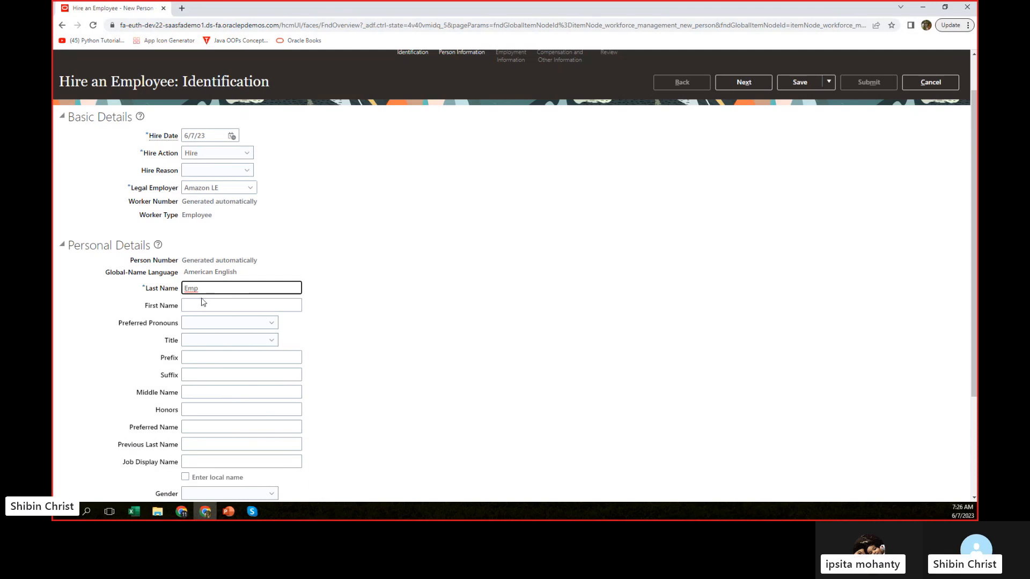
pyautogui.write('1')
pyautogui.click(199, 306)
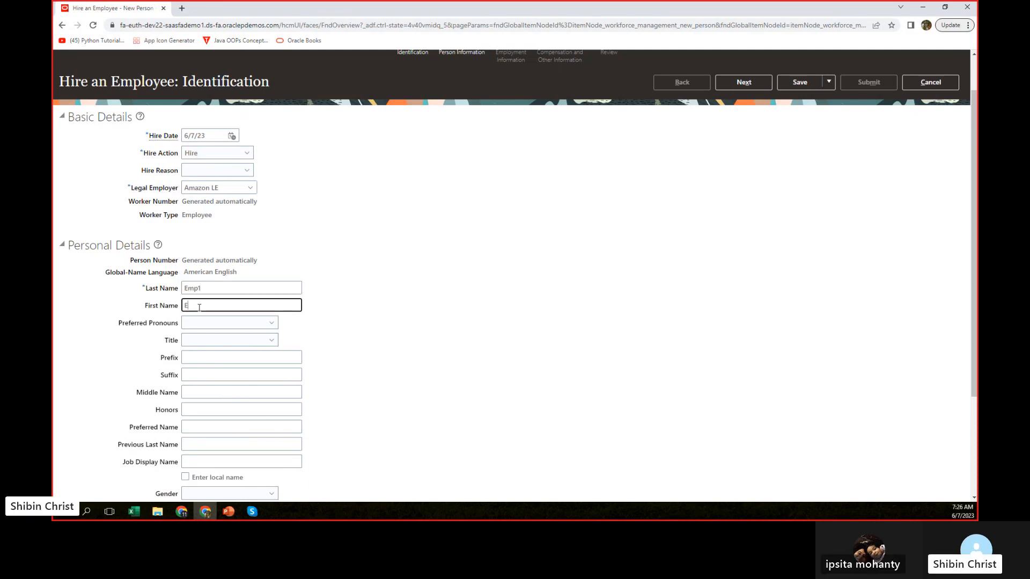
pyautogui.write('Emp1')
pyautogui.click(498, 281)
# Review the remaining identification fields and continue to the Person Information stage of the hire
pyautogui.scroll(-3, 502, 260)
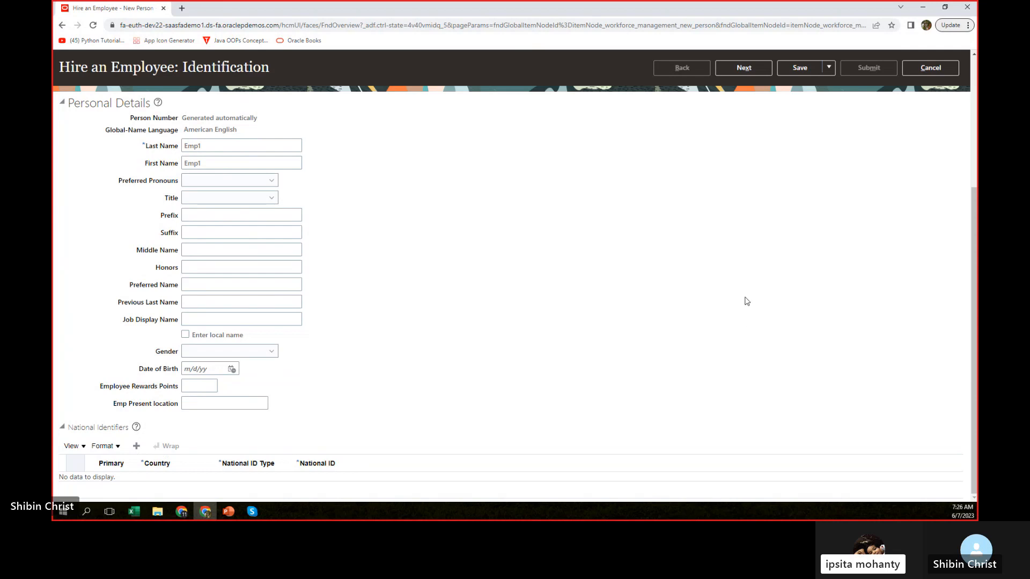
pyautogui.scroll(2, 692, 300)
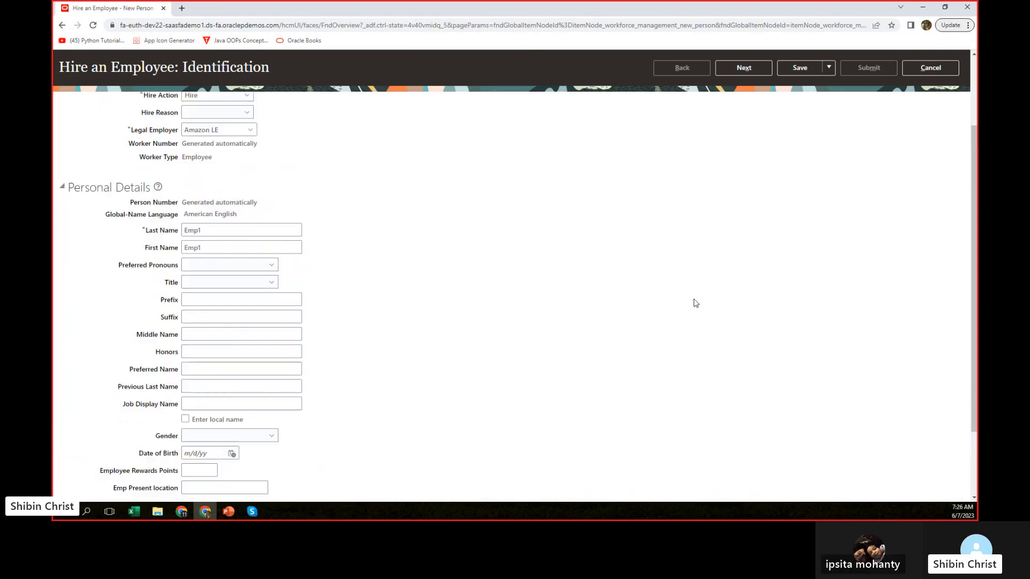
pyautogui.scroll(2, 740, 126)
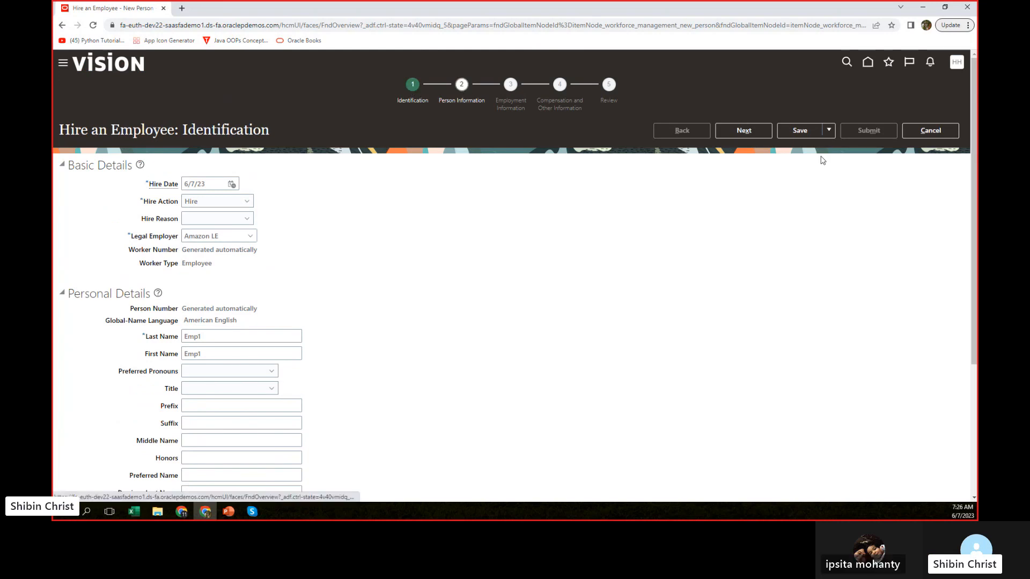
pyautogui.click(748, 132)
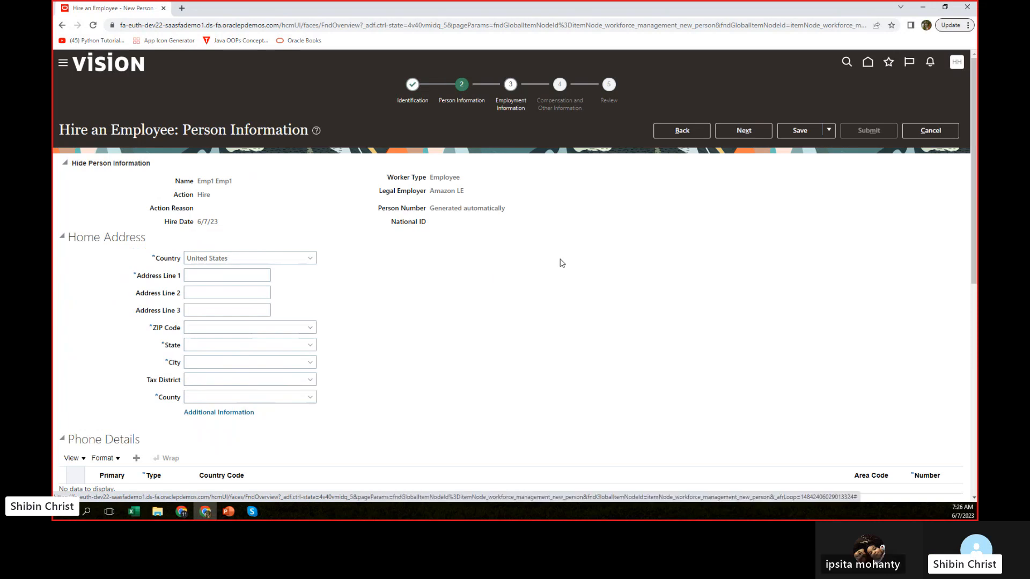
# Fill in the home address with the employee's first address line and ZIP code, letting the location fields populate
pyautogui.click(207, 278)
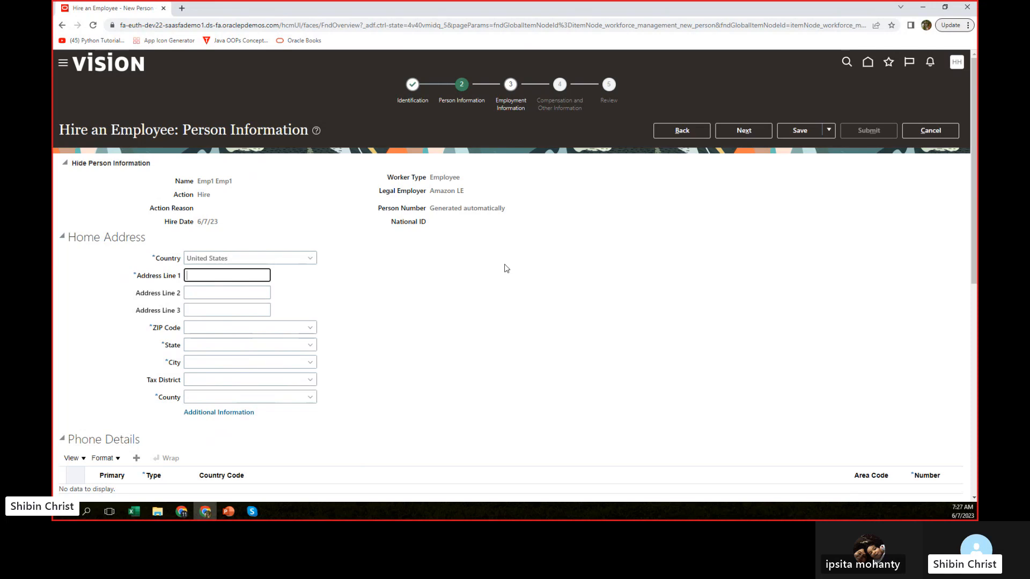
pyautogui.write('Sample A')
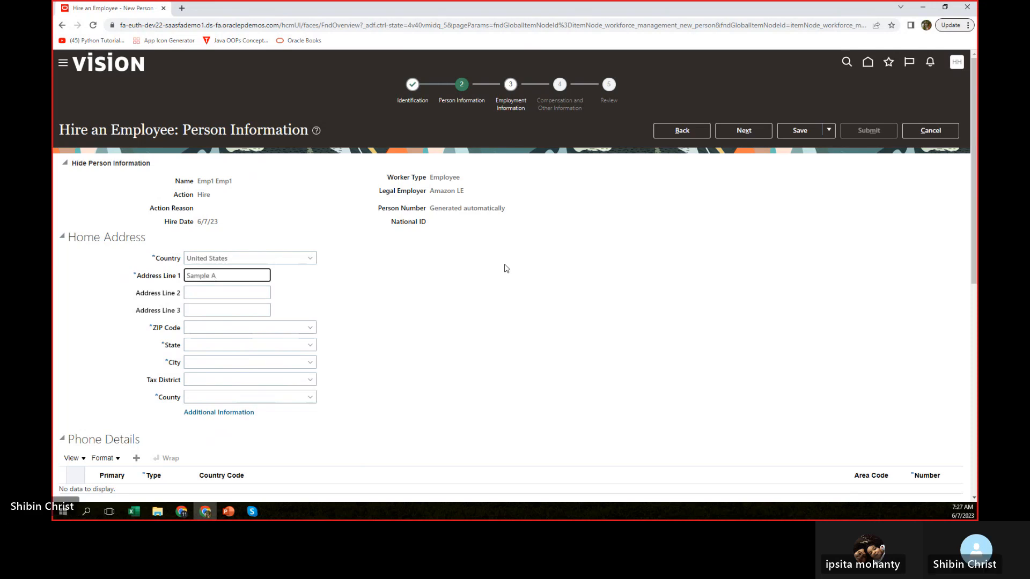
pyautogui.write('dd line 1')
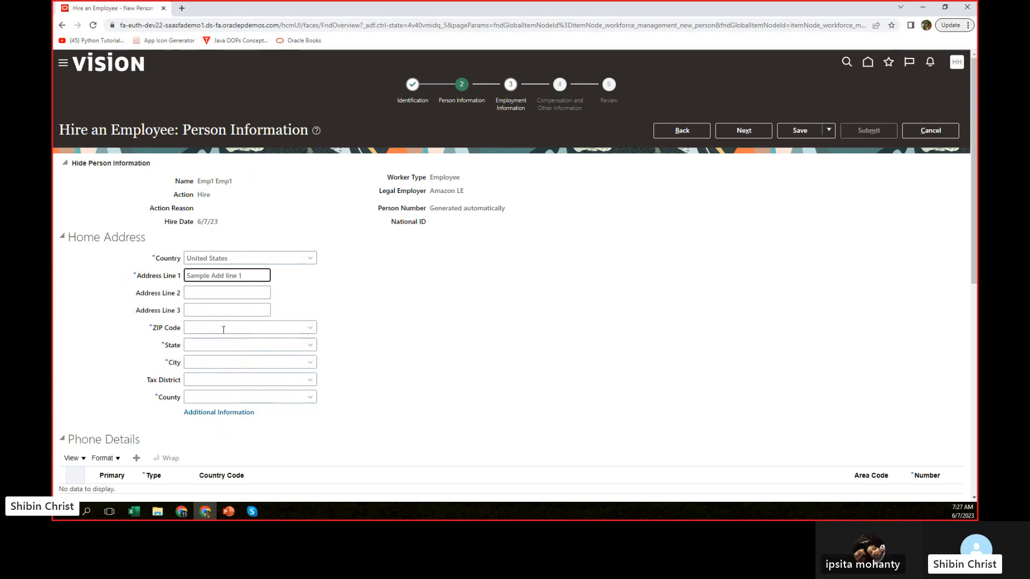
pyautogui.click(205, 329)
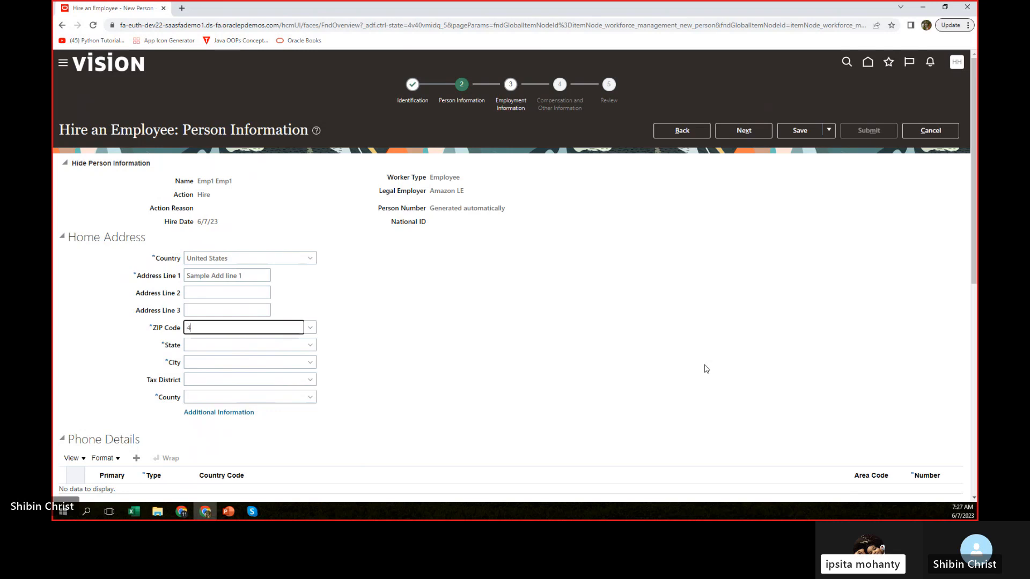
pyautogui.write('21')
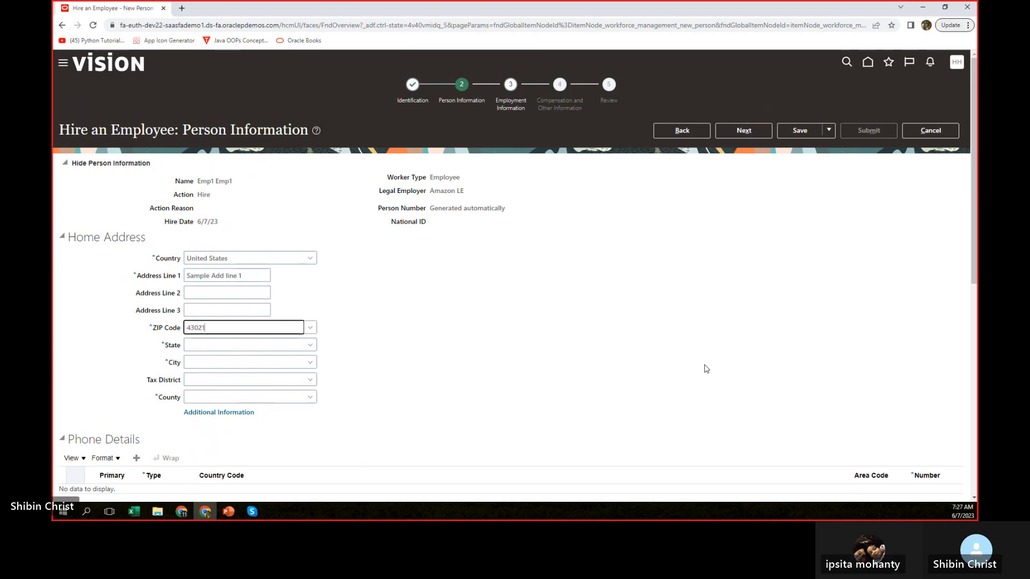
pyautogui.click(382, 343)
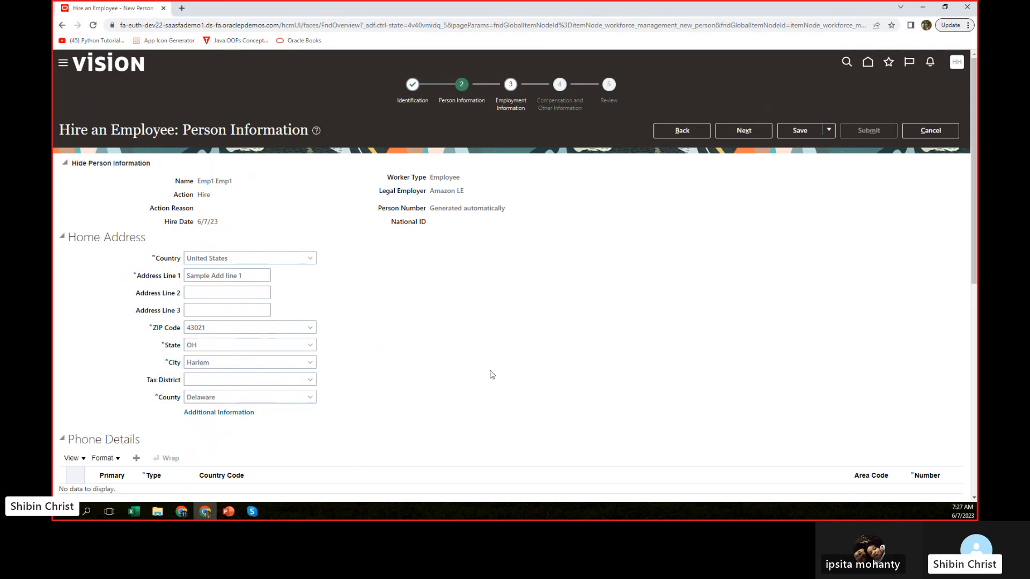
# Review the phone, email and legislative sections without adding data, and continue to the Employment Information stage
pyautogui.scroll(-3, 471, 293)
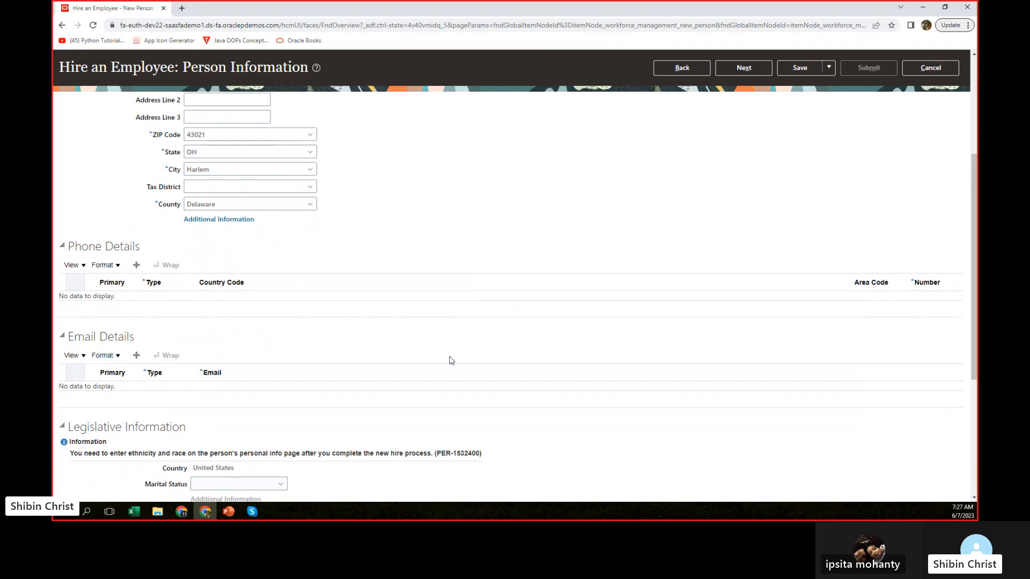
pyautogui.scroll(-2, 449, 363)
pyautogui.scroll(-2, 418, 300)
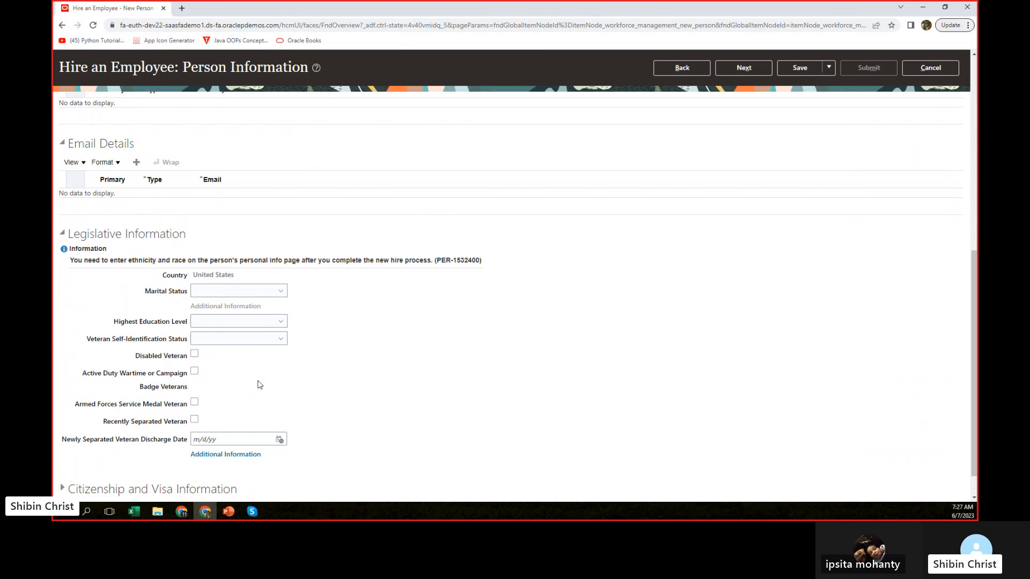
pyautogui.scroll(-1, 498, 341)
pyautogui.scroll(-1, 498, 342)
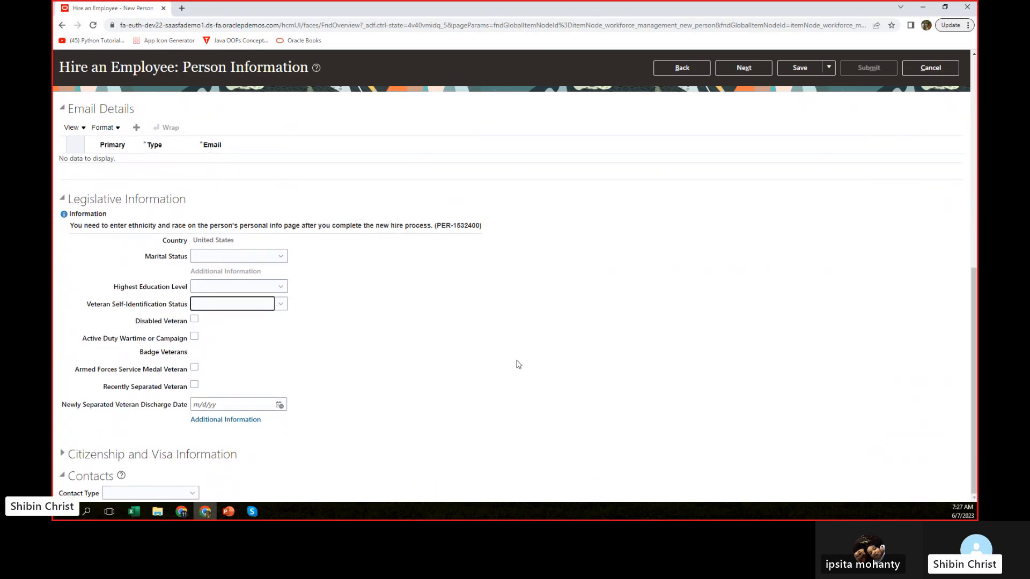
pyautogui.scroll(1, 564, 338)
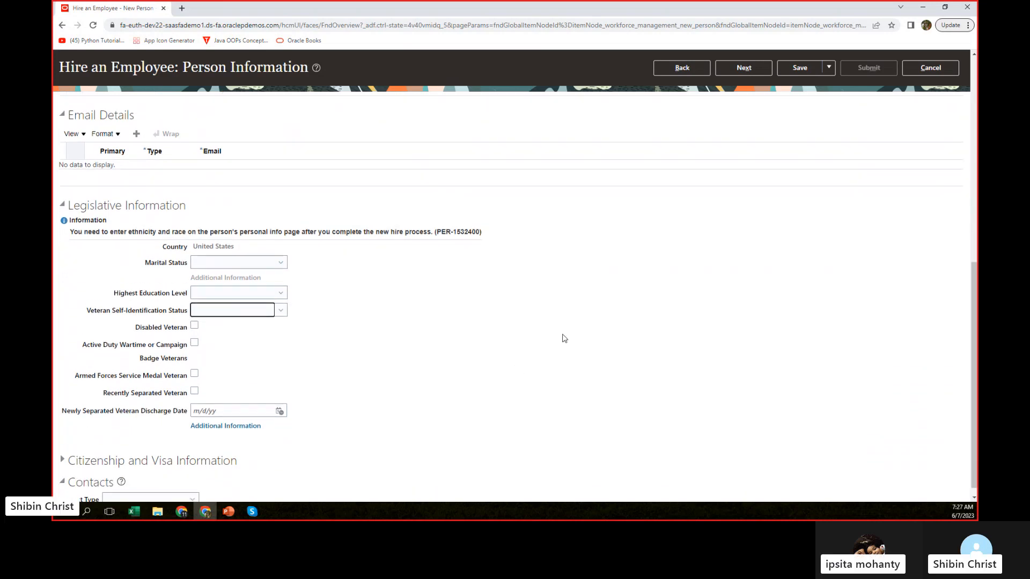
pyautogui.scroll(8, 565, 338)
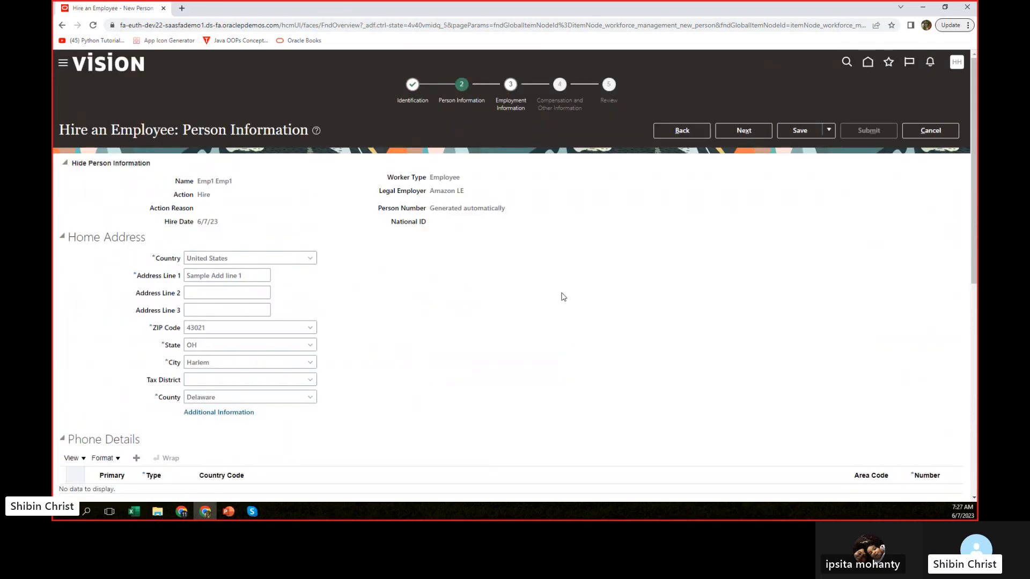
pyautogui.click(746, 131)
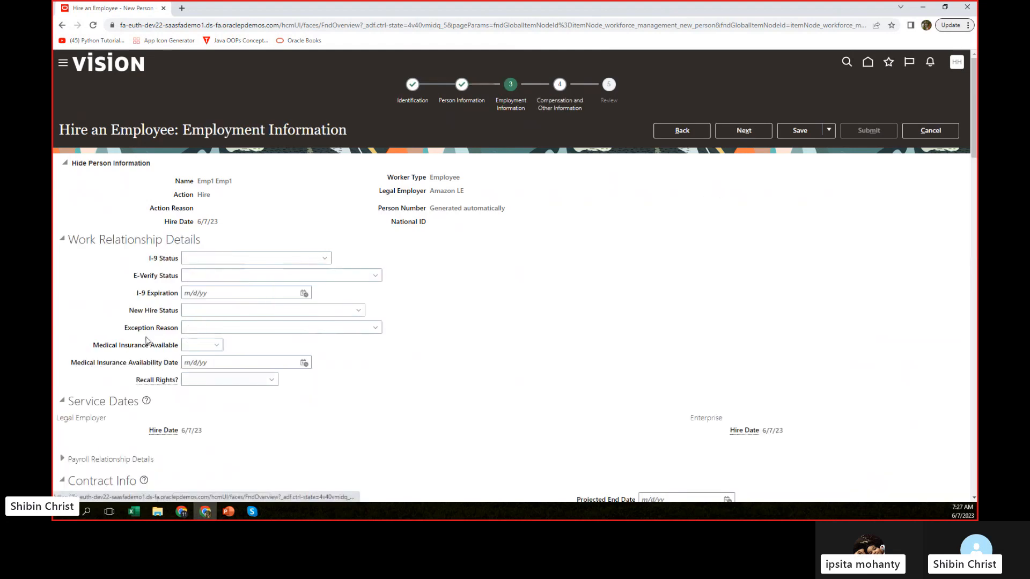
# Check the available New Hire Status options in the work relationship details, and close the list without choosing one
pyautogui.scroll(-1, 610, 233)
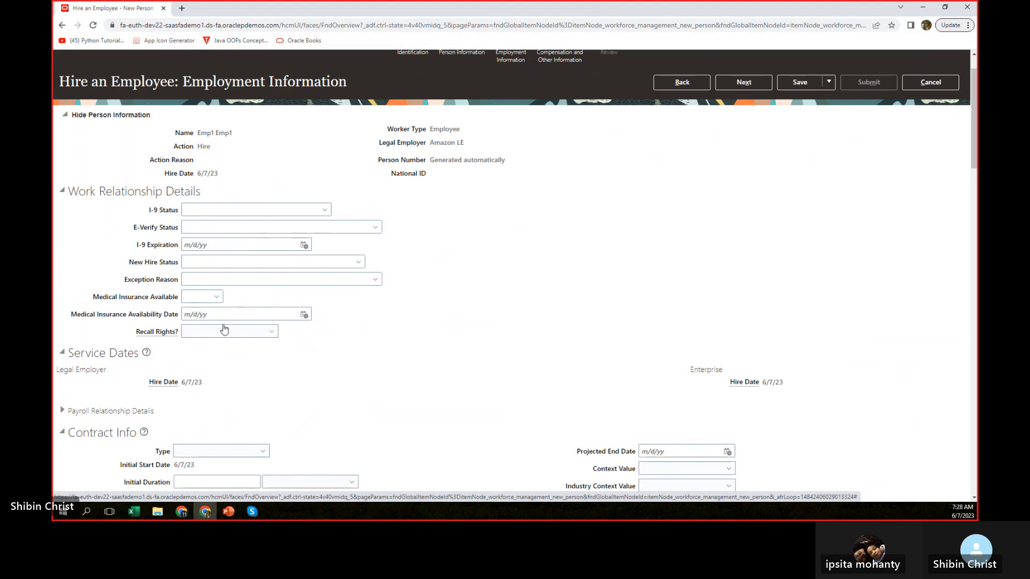
pyautogui.scroll(-2, 478, 292)
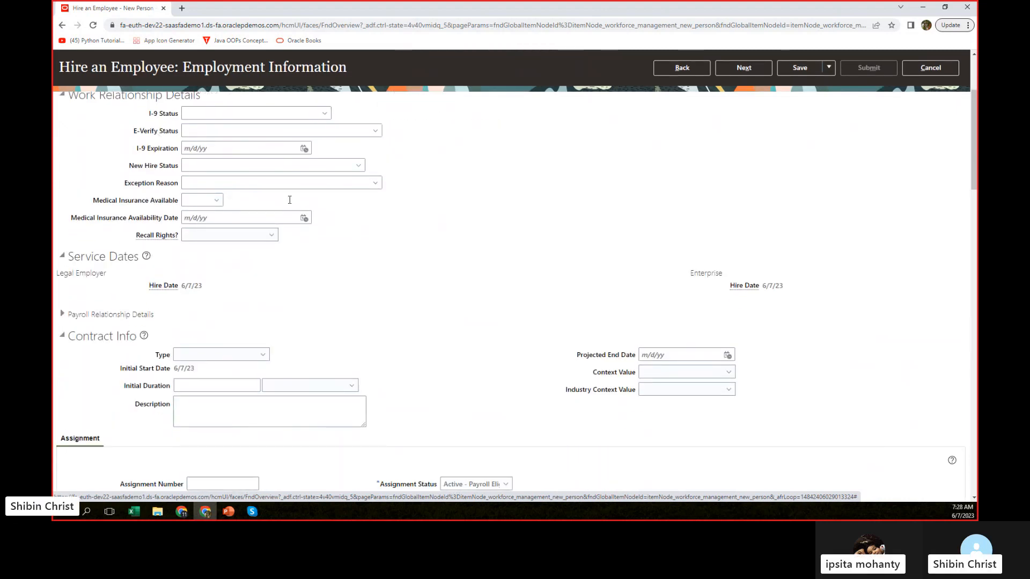
pyautogui.scroll(1, 272, 239)
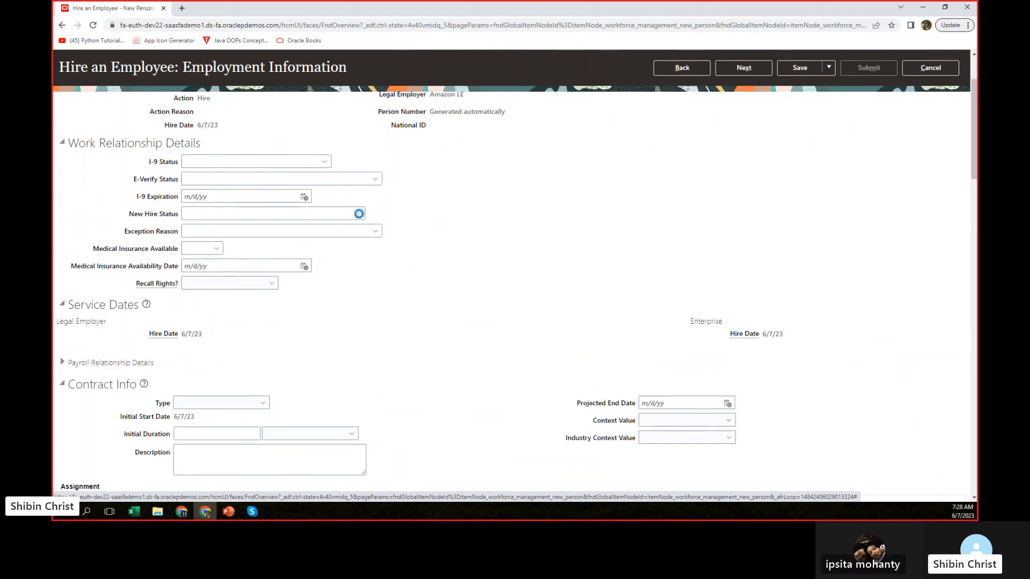
pyautogui.click(358, 213)
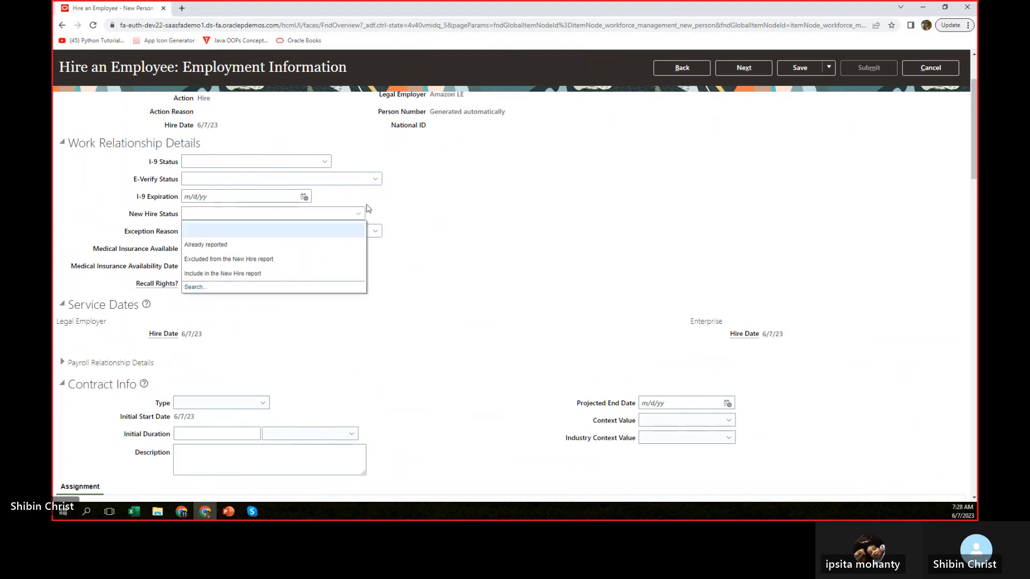
pyautogui.click(519, 286)
# Set the assignment's business unit to Amazon BU
pyautogui.scroll(-2, 514, 268)
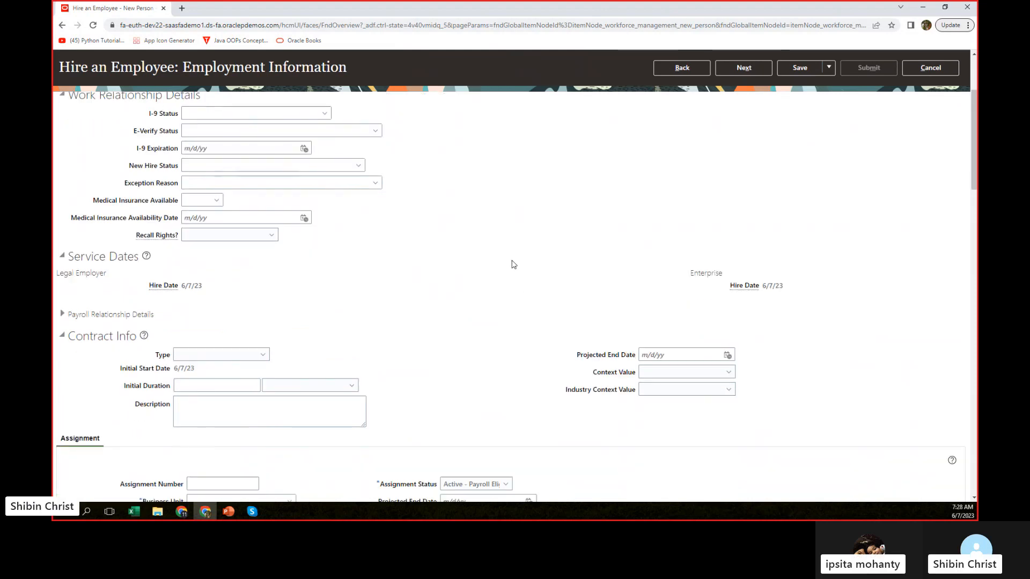
pyautogui.scroll(-2, 512, 265)
pyautogui.scroll(-4, 483, 279)
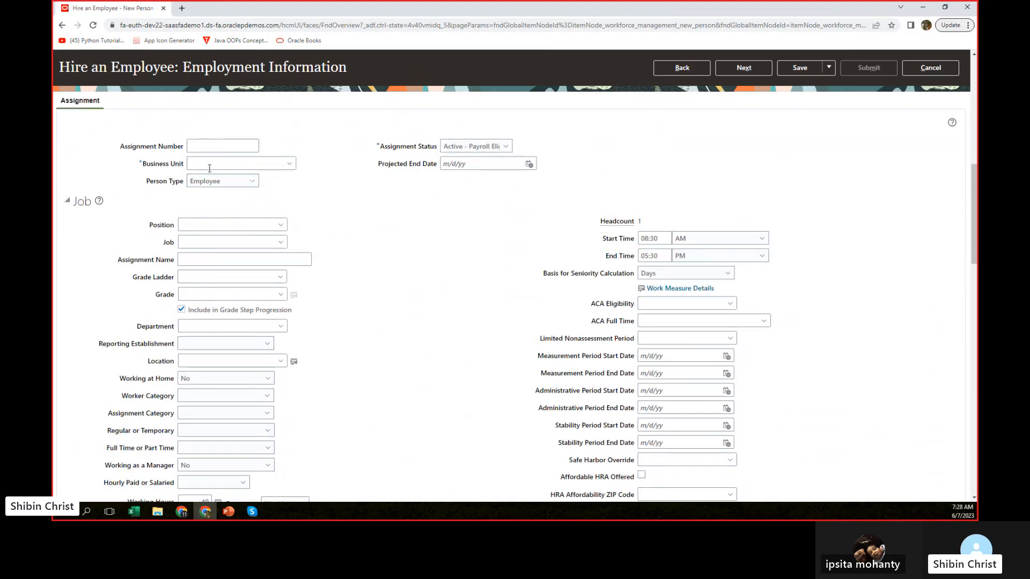
pyautogui.click(209, 163)
pyautogui.write('amazon')
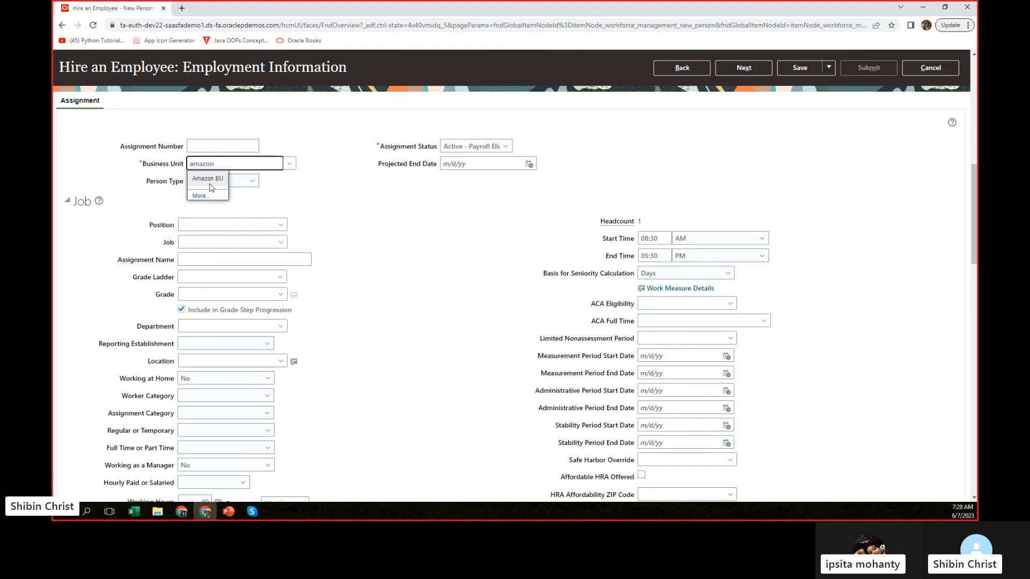
pyautogui.click(208, 179)
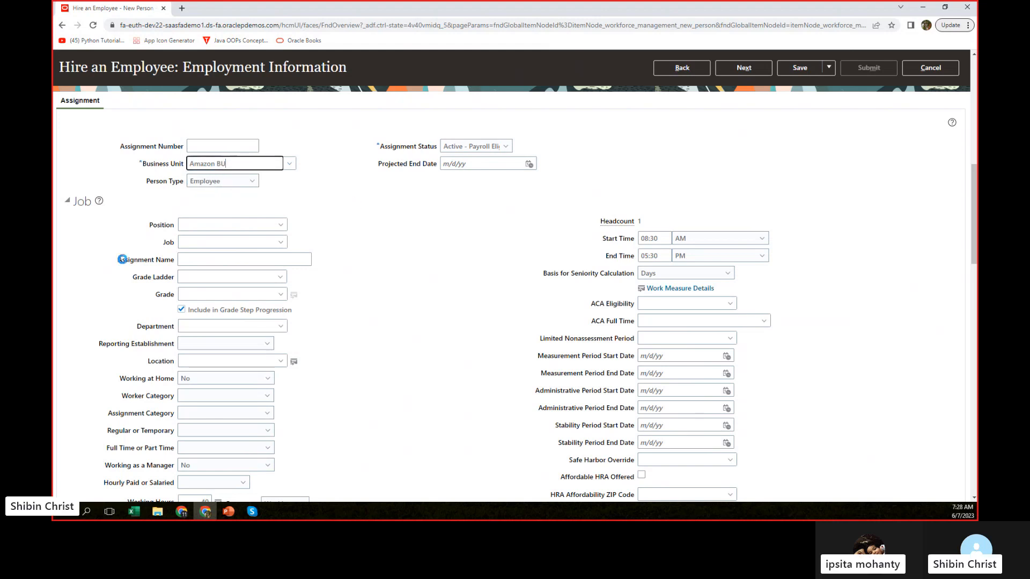
# Search the assignment's positions for "fina" and "sal", and check the available jobs without selecting a position or job
pyautogui.click(232, 225)
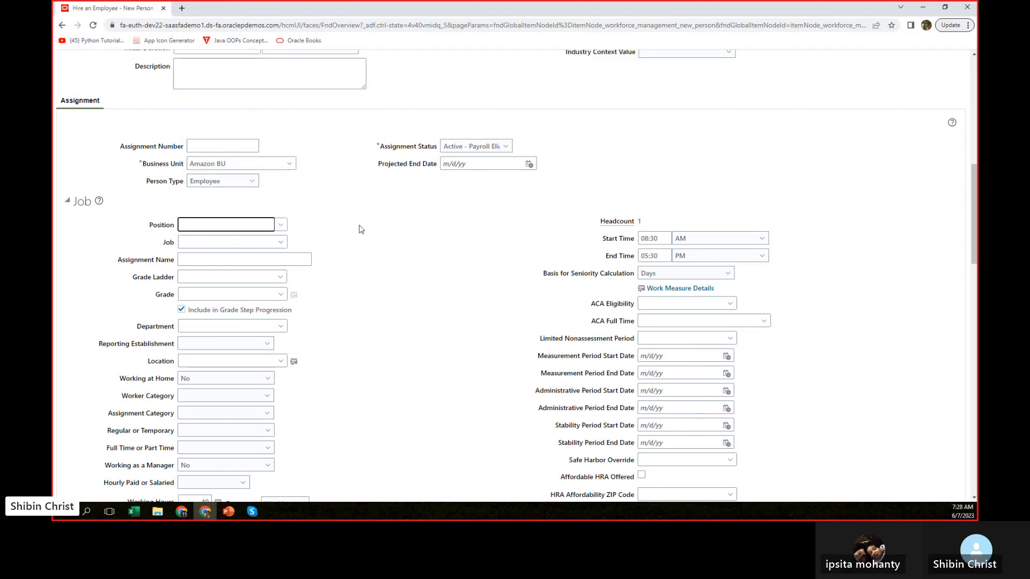
pyautogui.click(280, 225)
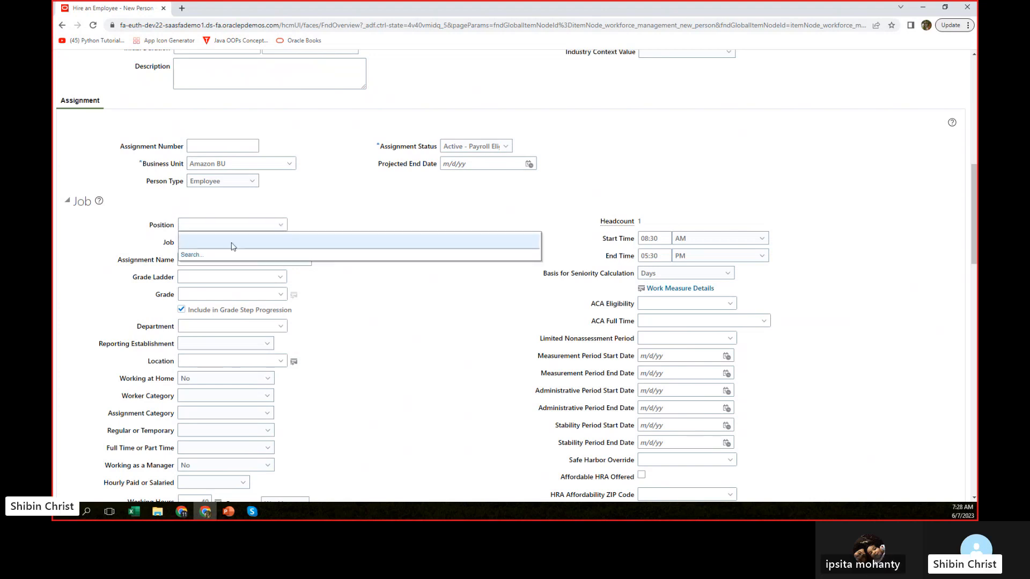
pyautogui.click(217, 226)
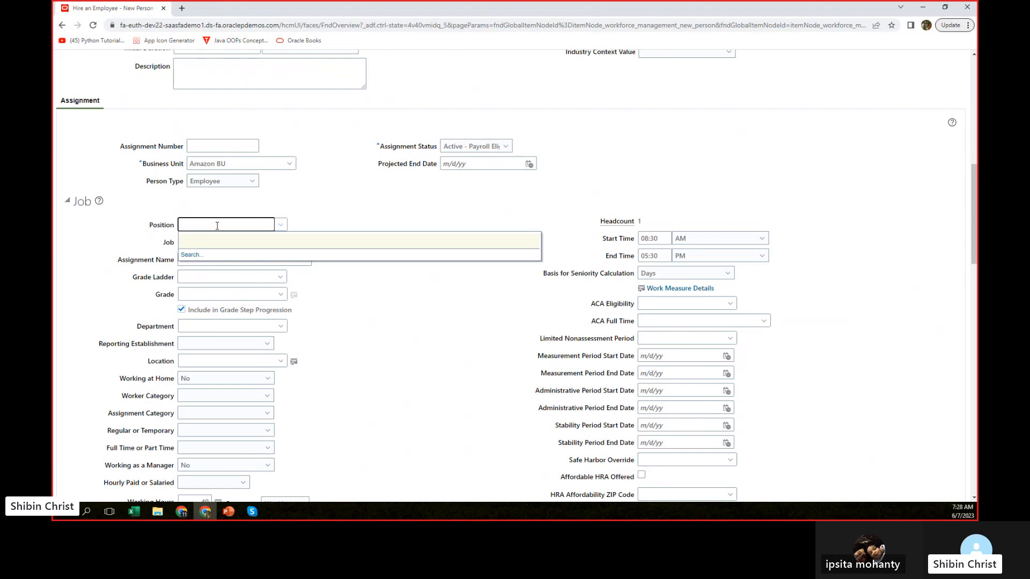
pyautogui.write('fin')
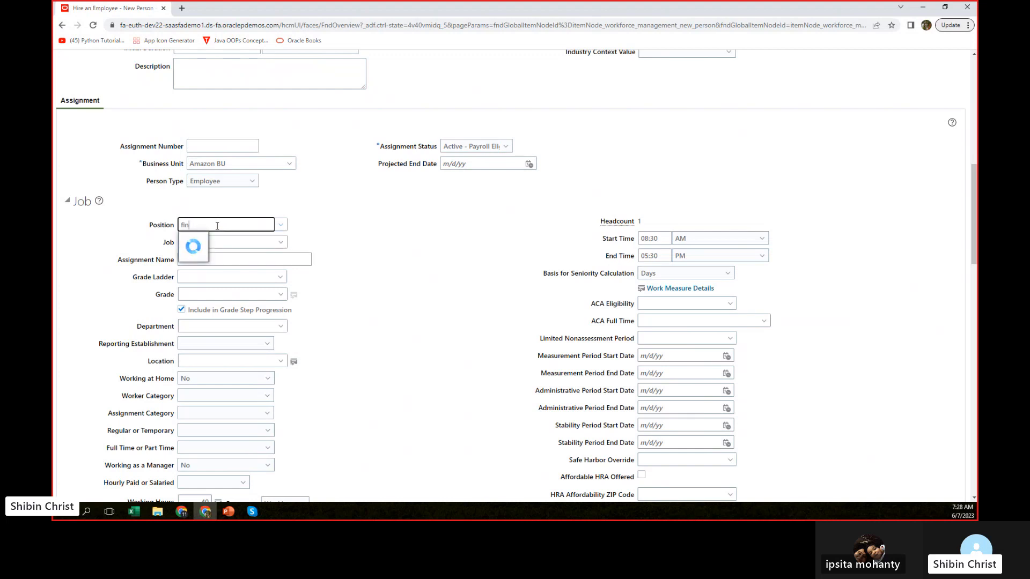
pyautogui.write('a')
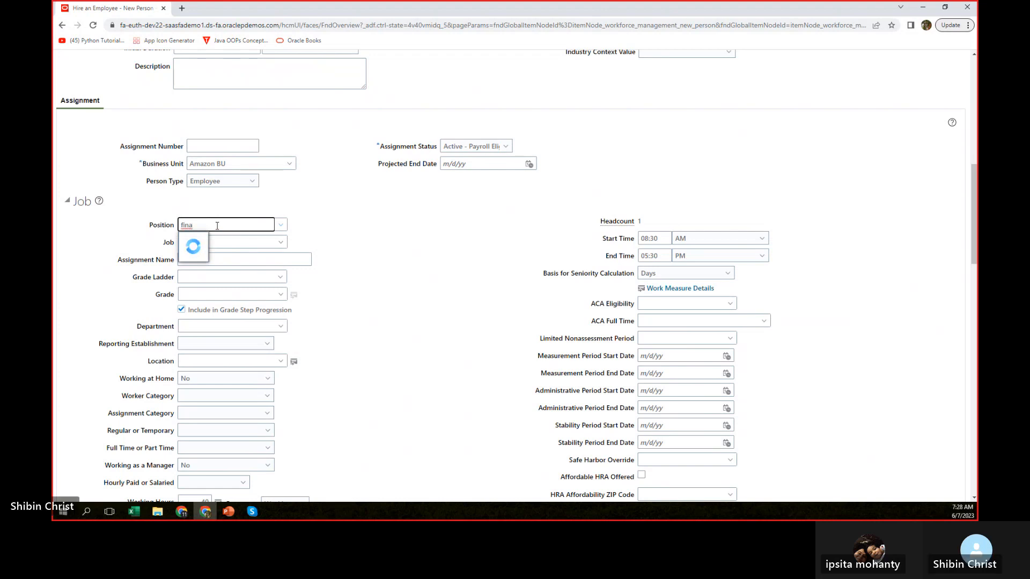
pyautogui.press('BackSpace')
pyautogui.press('BackSpace')
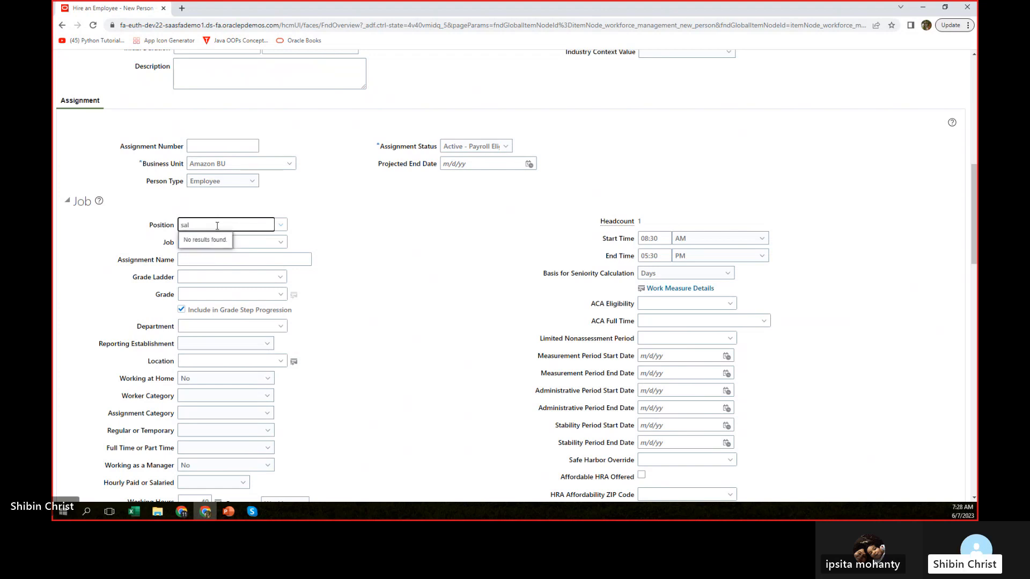
pyautogui.click(277, 242)
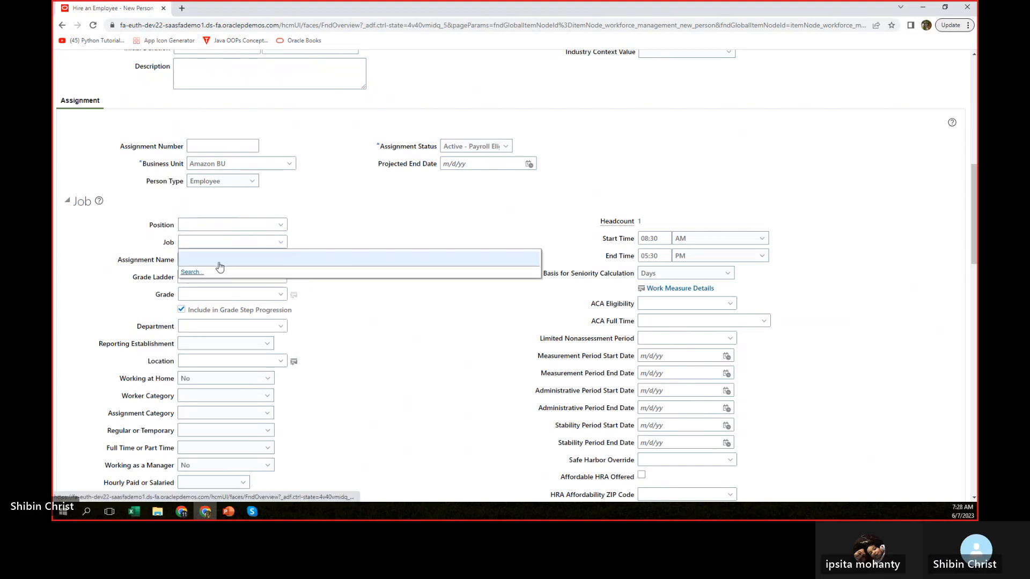
pyautogui.click(385, 223)
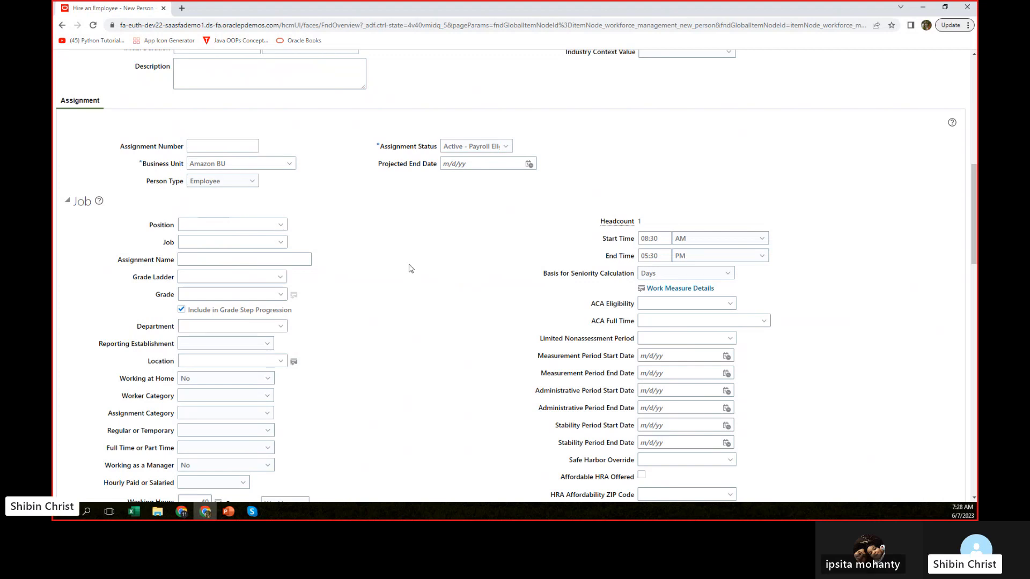
# Try to open the Navigator in a separate browser tab, and close that tab to return to the hire form
pyautogui.scroll(-5, 389, 266)
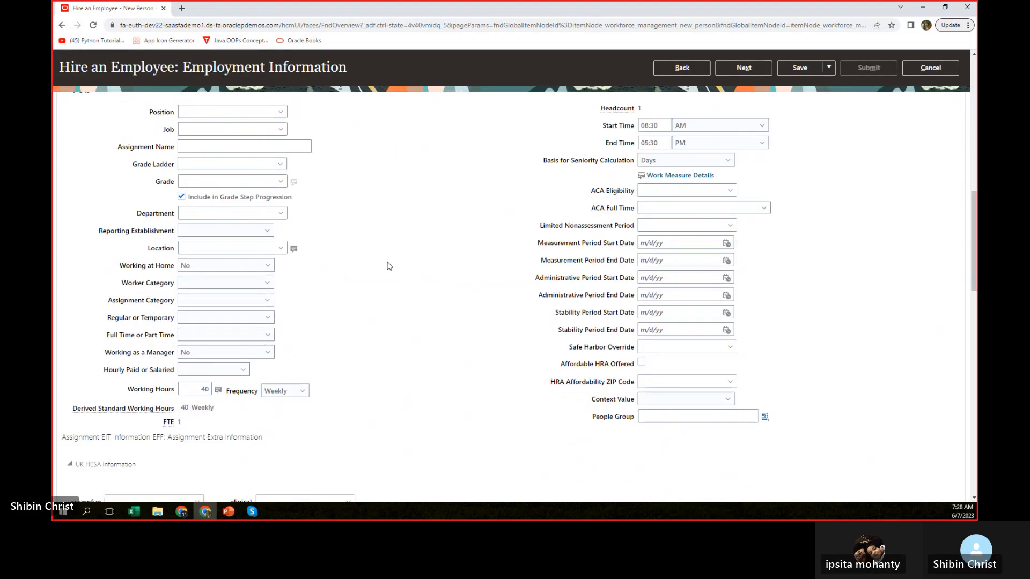
pyautogui.scroll(4, 389, 266)
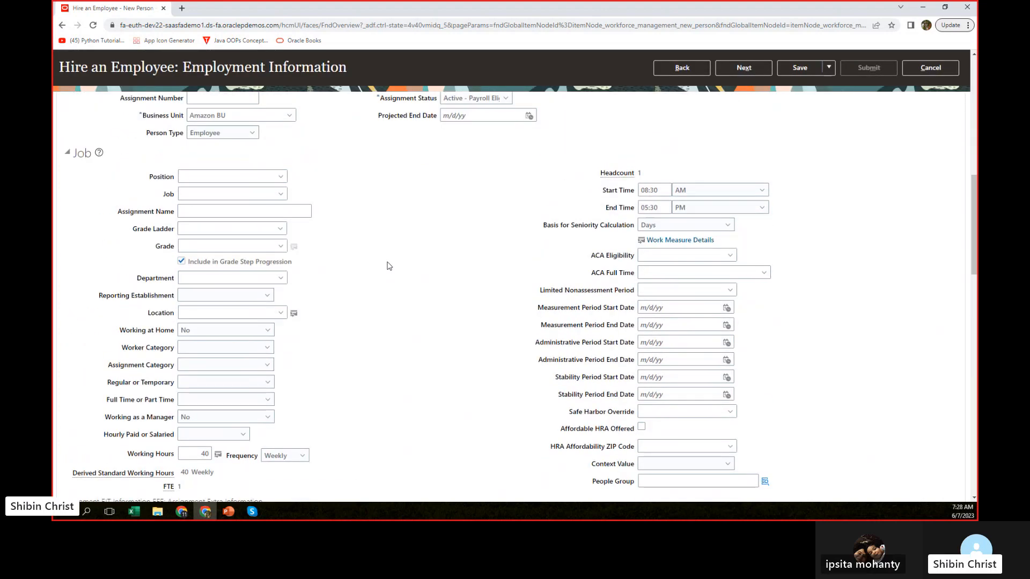
pyautogui.click(207, 177)
pyautogui.scroll(15, 413, 229)
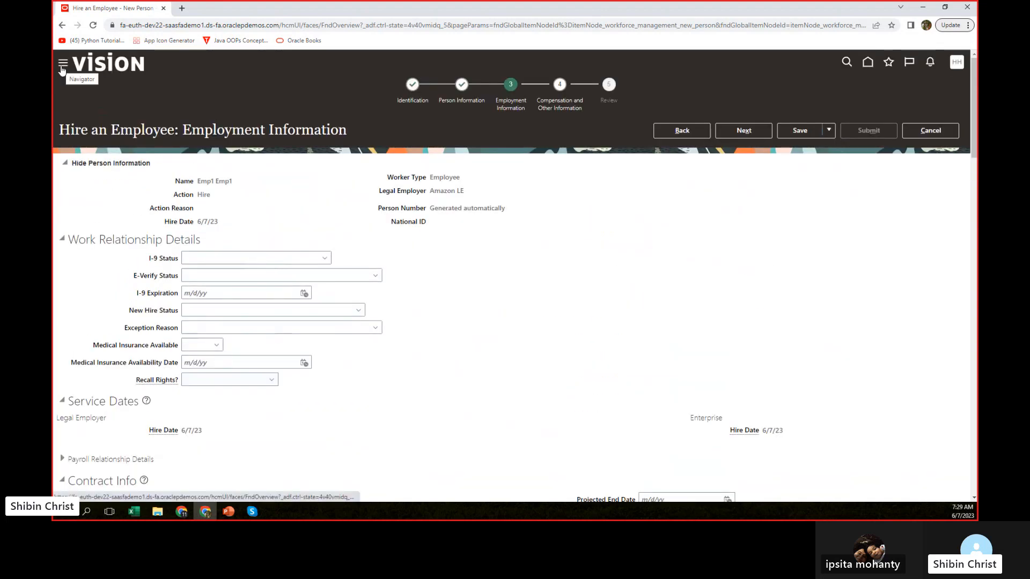
pyautogui.rightClick(62, 67)
pyautogui.click(102, 73)
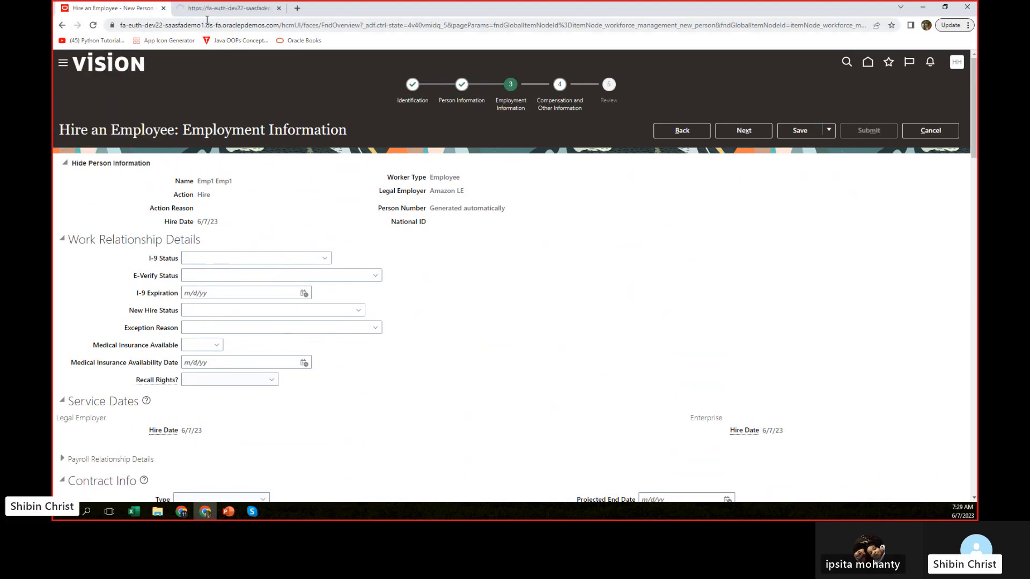
pyautogui.click(213, 8)
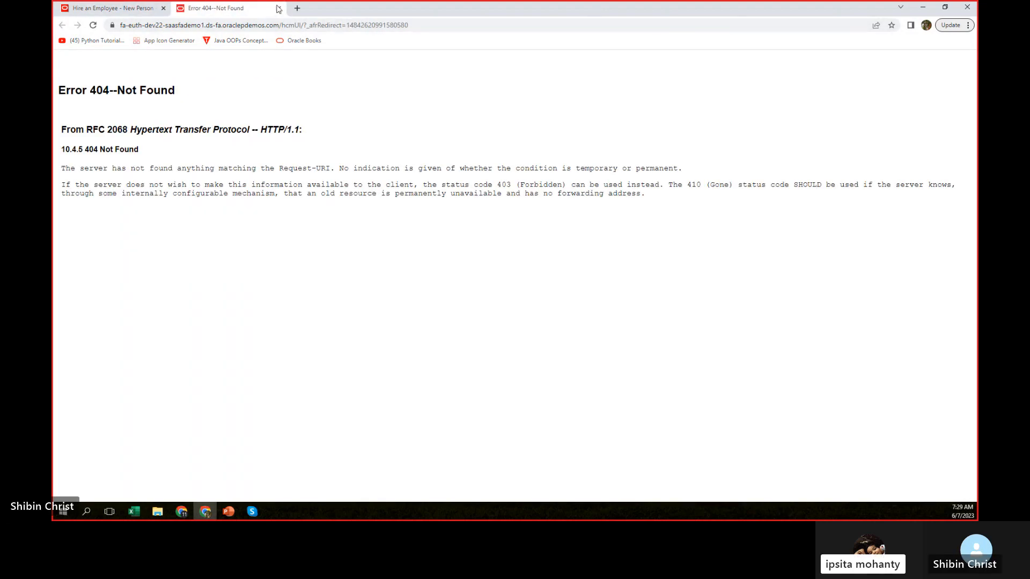
pyautogui.click(279, 9)
pyautogui.click(166, 25)
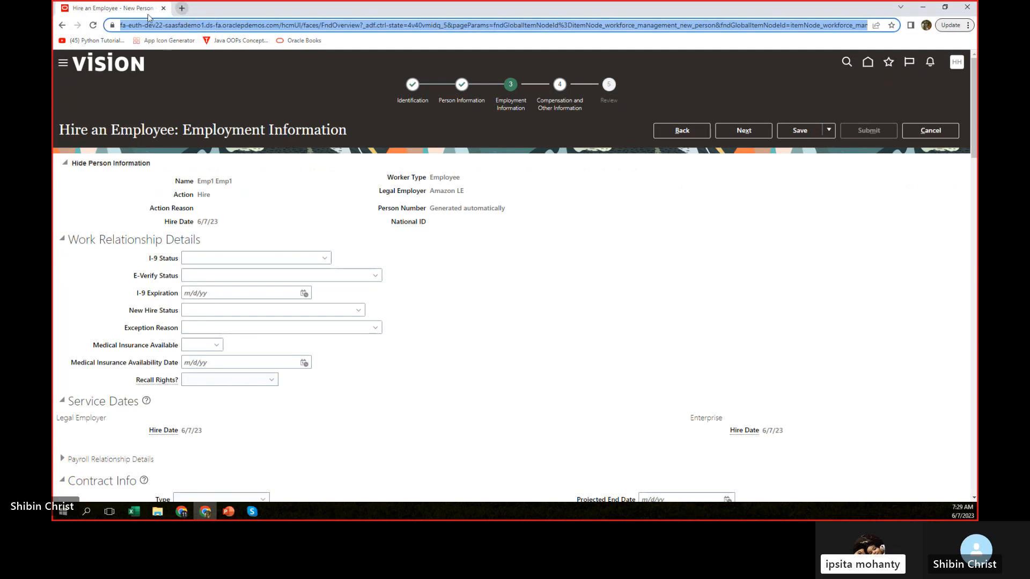
# Search the assignment's positions for "mar" and "hr", and leave the Position field empty
pyautogui.scroll(-5, 179, 263)
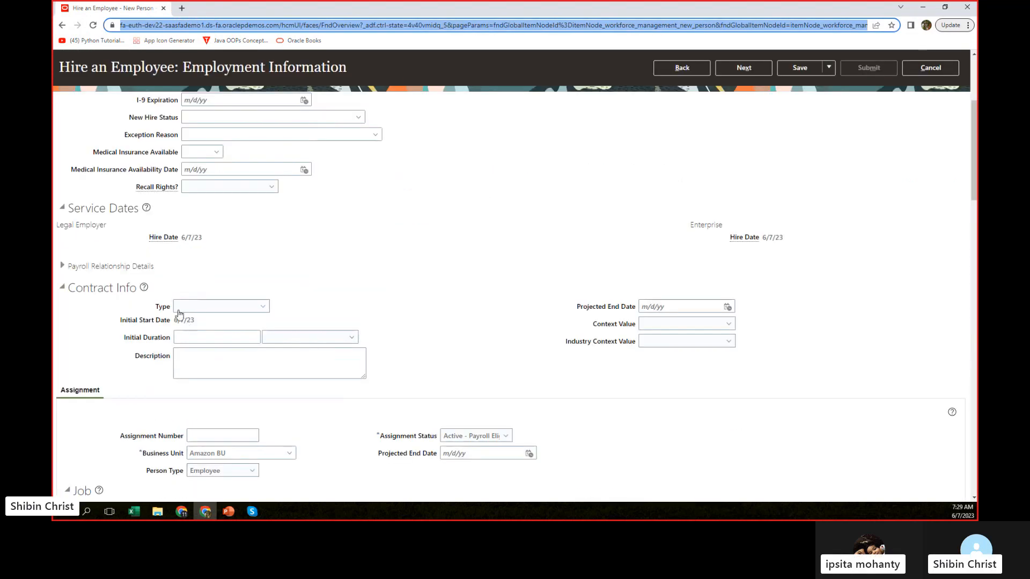
pyautogui.click(204, 322)
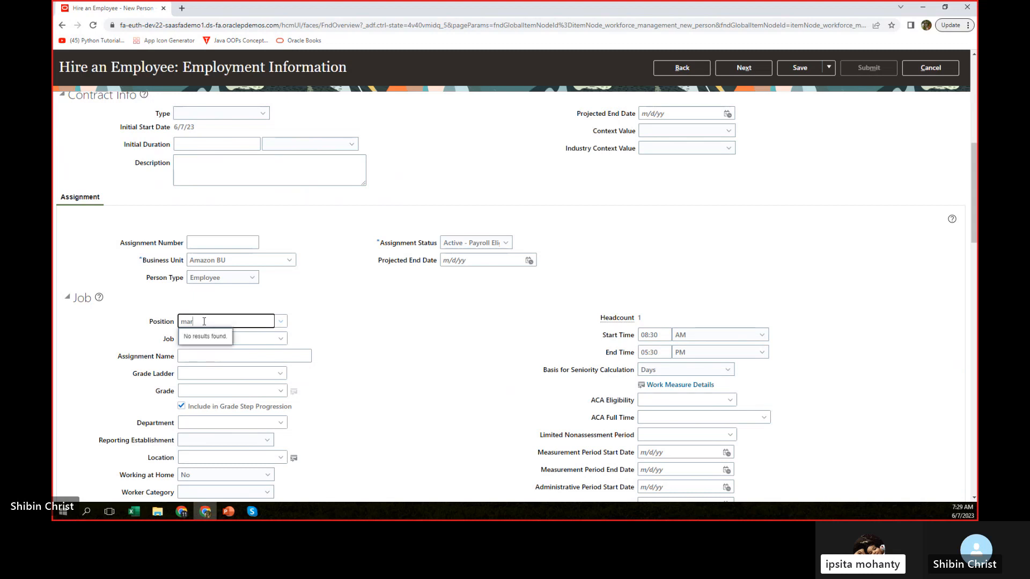
pyautogui.press('BackSpace')
pyautogui.press('BackSpace')
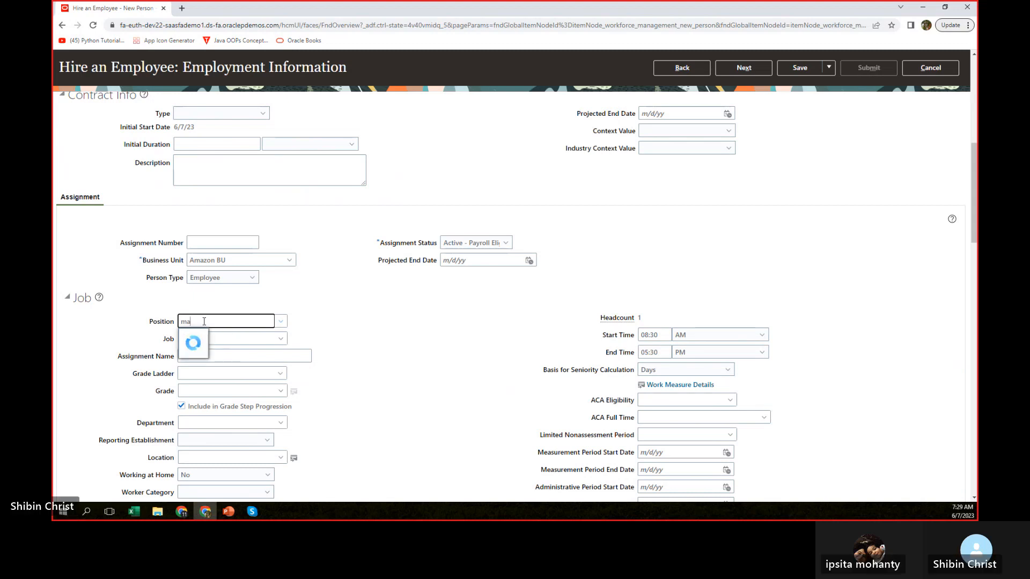
pyautogui.press('BackSpace')
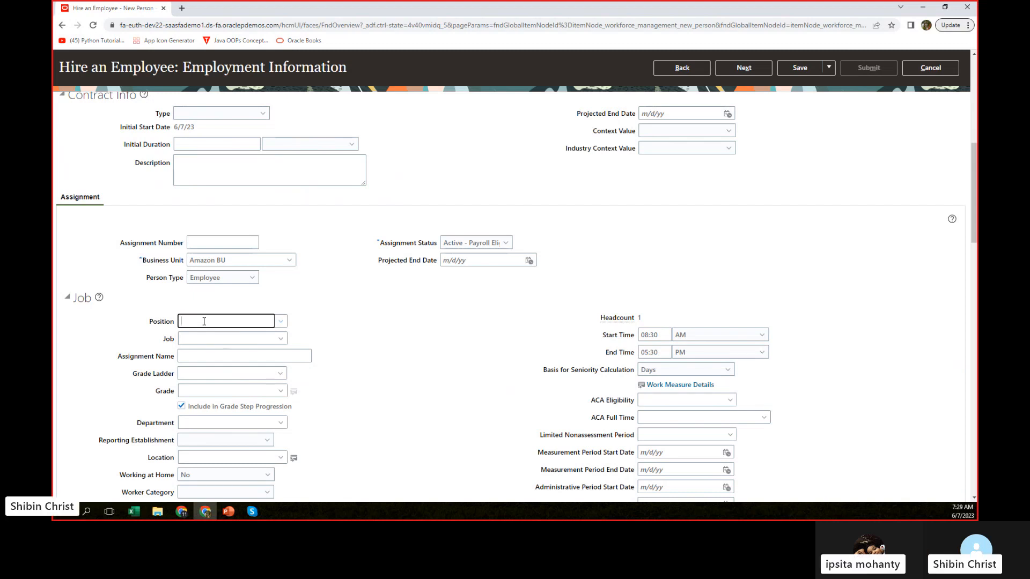
pyautogui.write('hr')
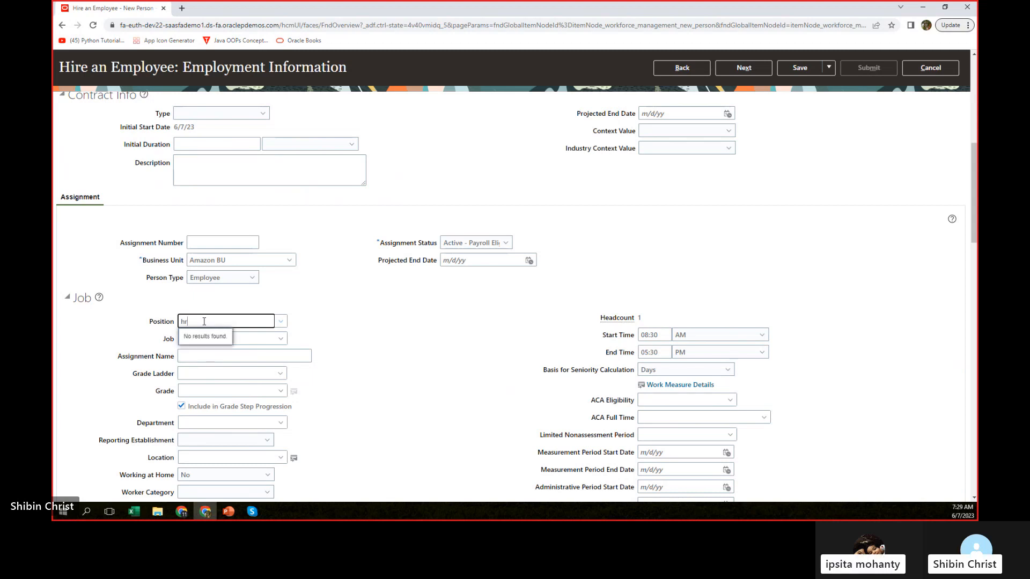
pyautogui.press('BackSpace')
pyautogui.press('BackSpace')
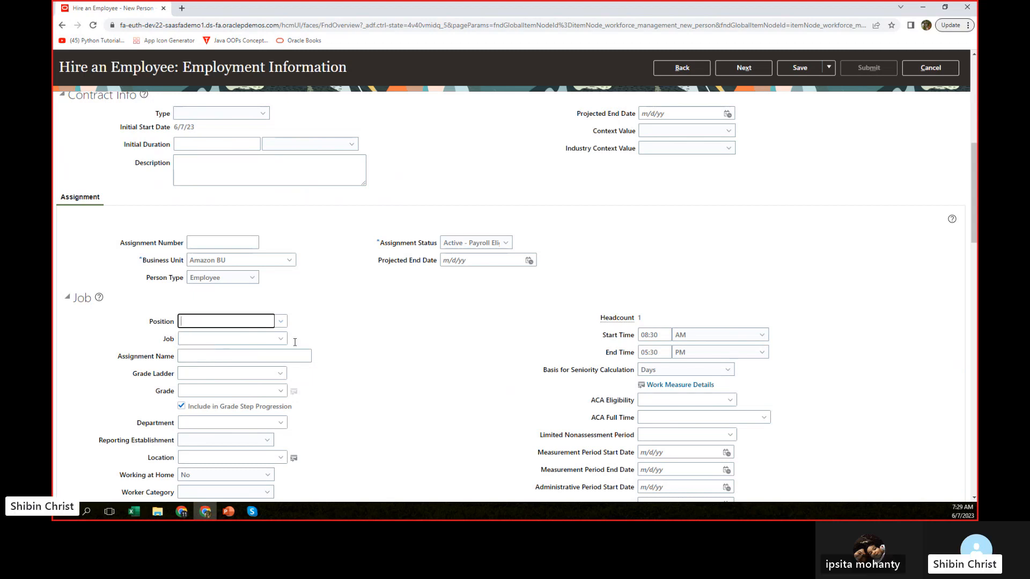
pyautogui.click(395, 328)
# Review the remaining assignment and job fields without adding data, and continue to the Compensation and Other Information stage
pyautogui.scroll(-2, 417, 321)
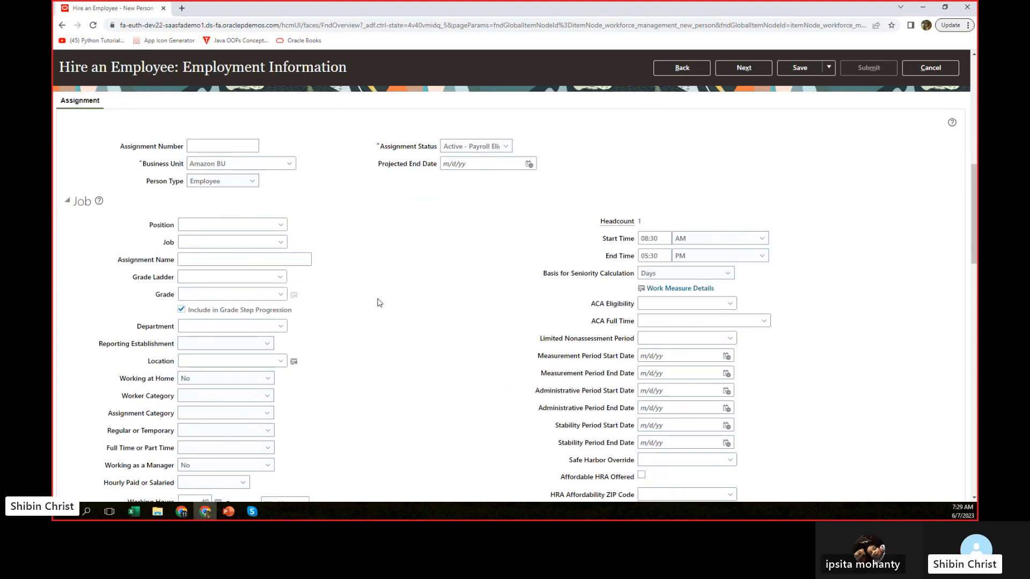
pyautogui.scroll(-2, 379, 302)
pyautogui.scroll(-1, 379, 303)
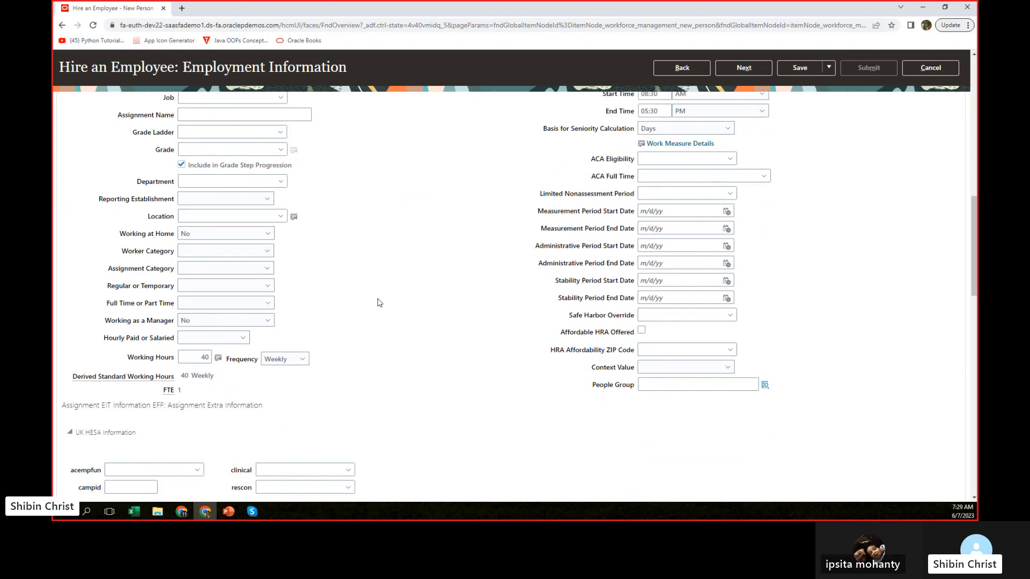
pyautogui.scroll(-2, 385, 292)
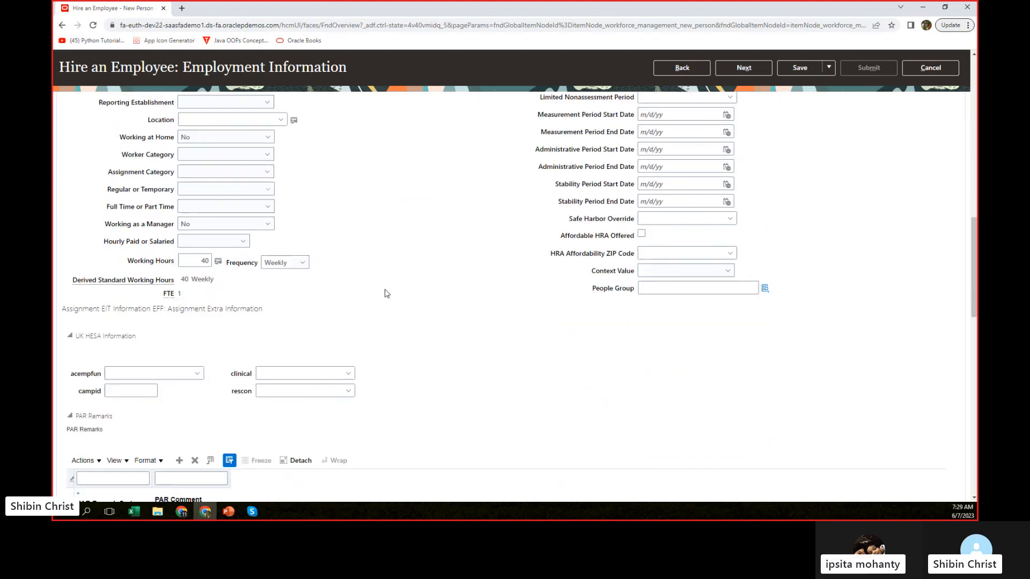
pyautogui.scroll(1, 384, 292)
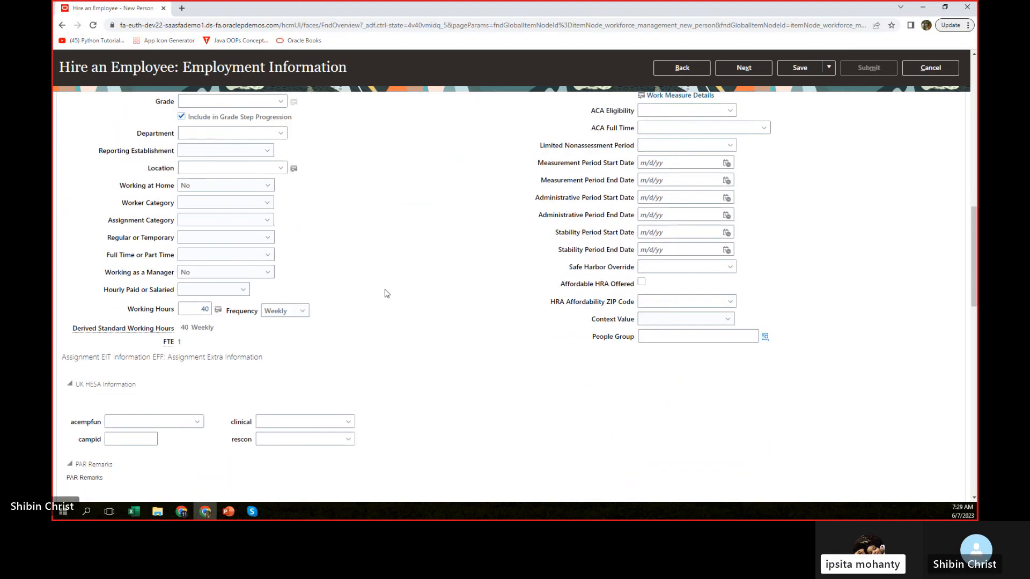
pyautogui.scroll(3, 384, 292)
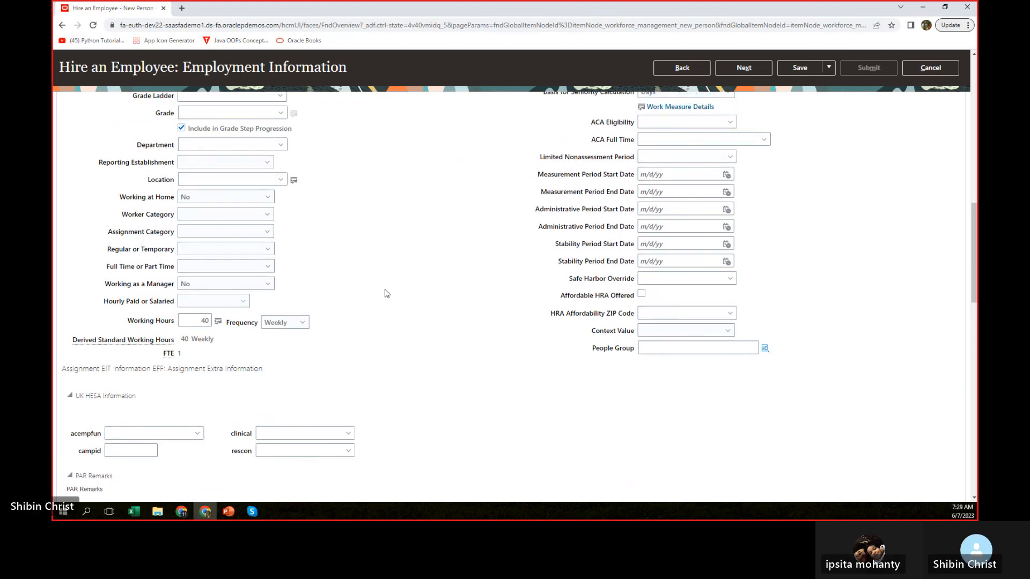
pyautogui.scroll(5, 386, 292)
pyautogui.scroll(-4, 385, 292)
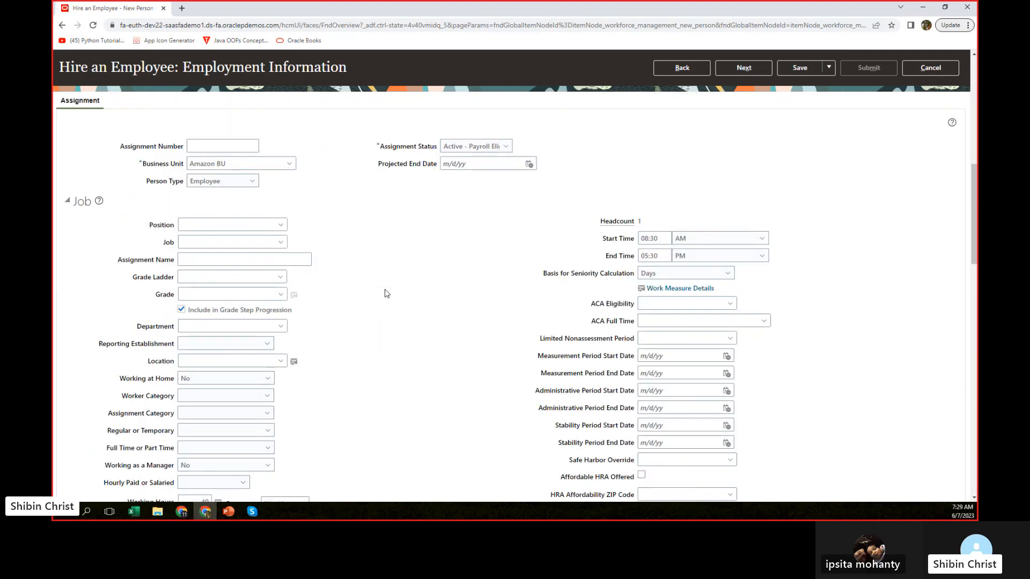
pyautogui.scroll(3, 437, 314)
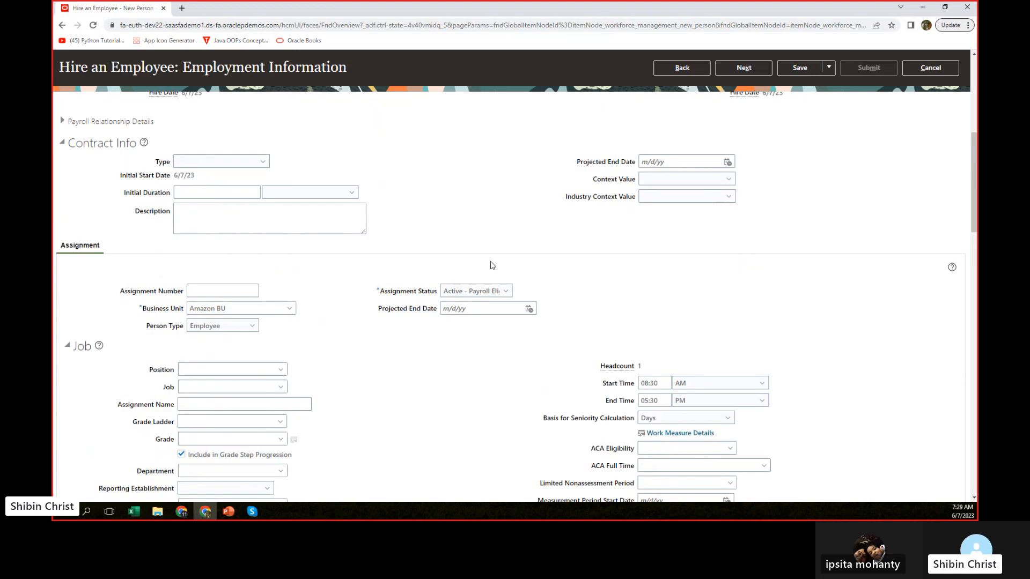
pyautogui.click(743, 68)
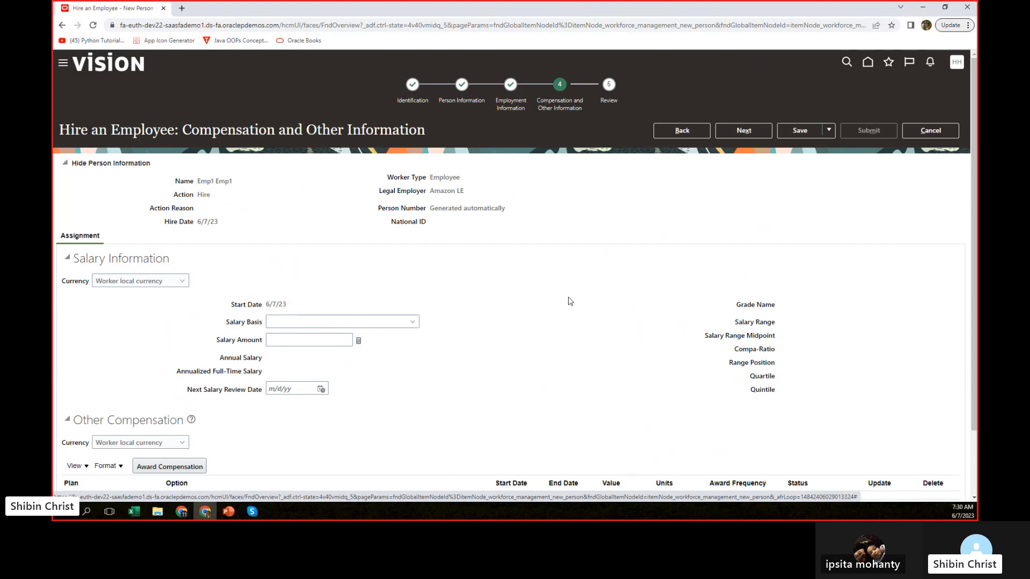
# Examine the salary and other compensation sections, and check the Salary Basis options without choosing one
pyautogui.scroll(-2, 593, 267)
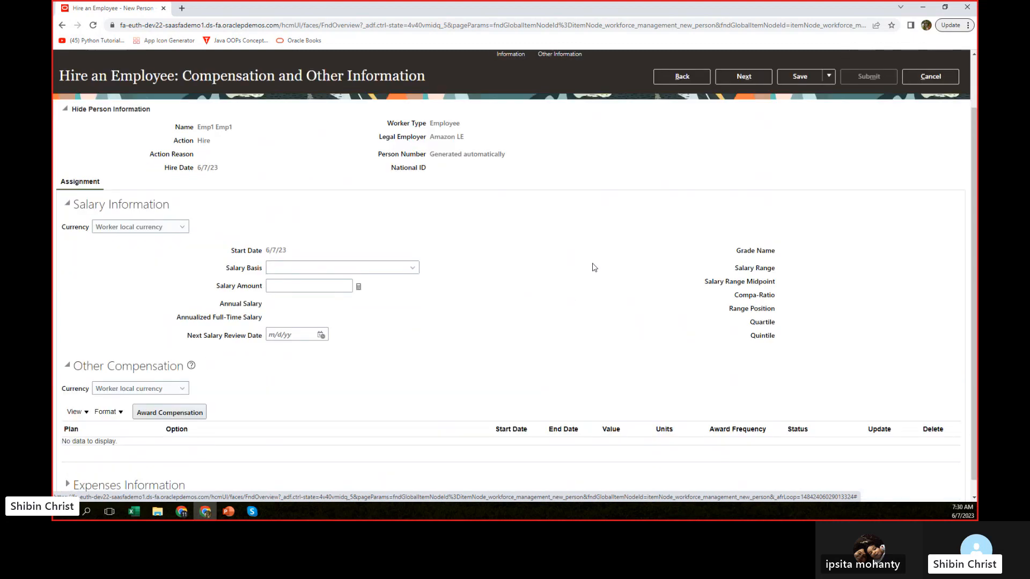
pyautogui.moveTo(192, 343)
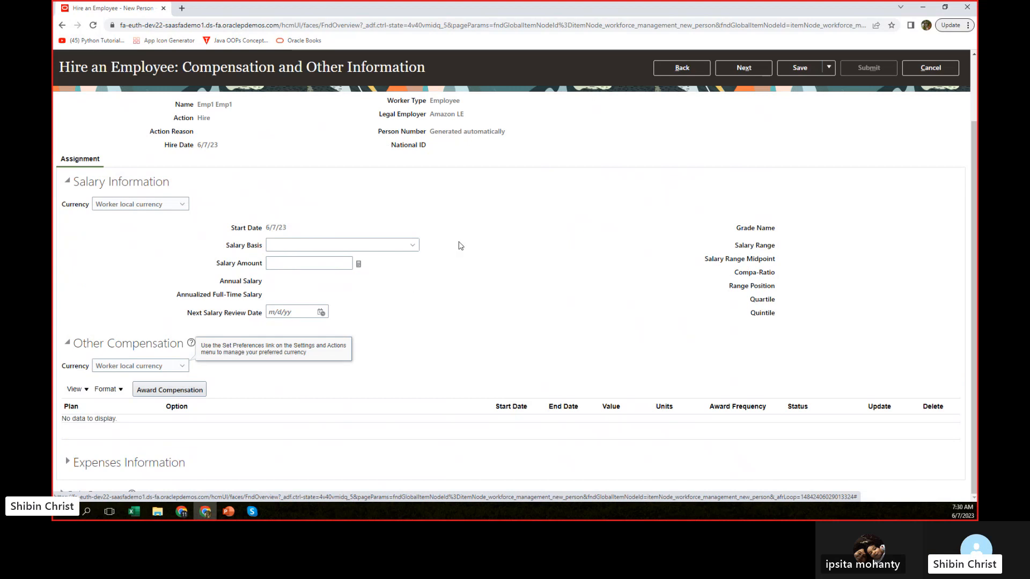
pyautogui.scroll(1, 539, 281)
pyautogui.scroll(2, 539, 281)
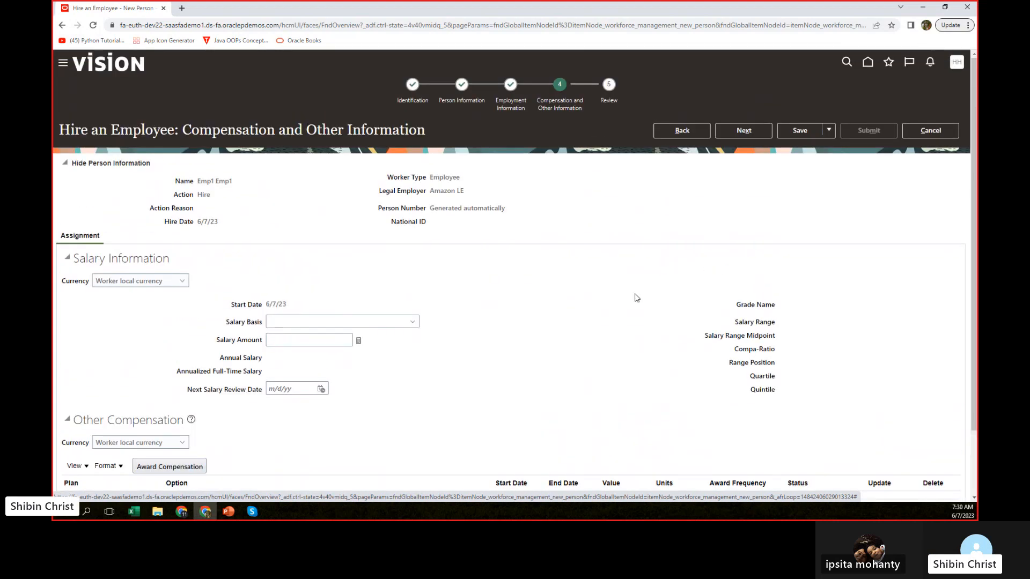
pyautogui.click(413, 322)
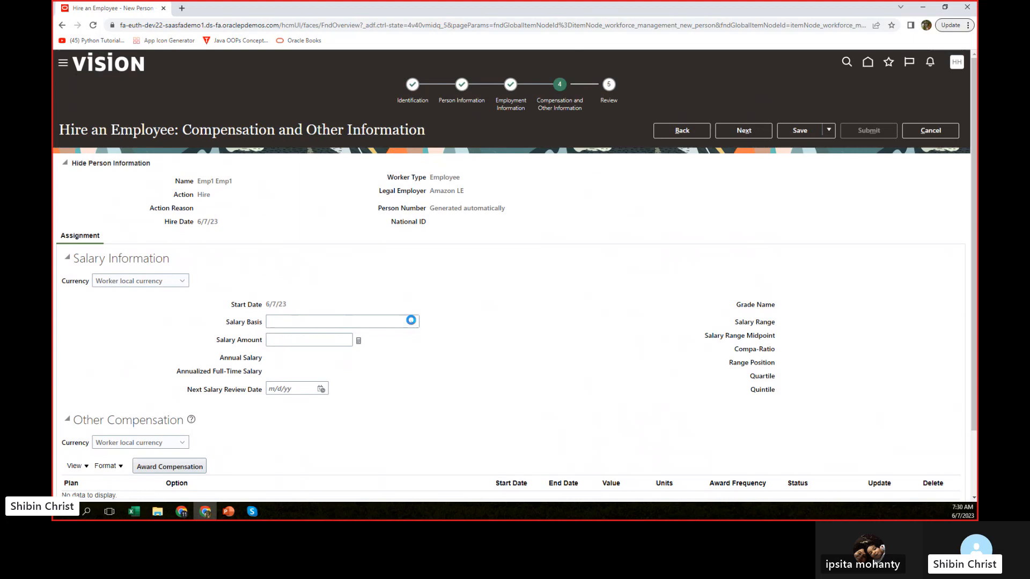
pyautogui.click(325, 323)
pyautogui.click(663, 285)
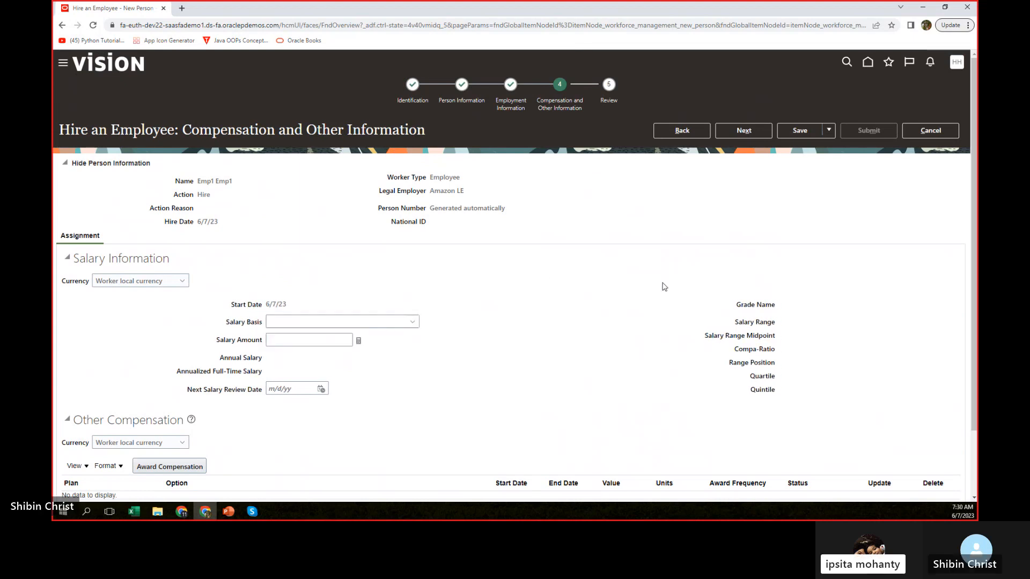
# Continue to the Review stage and save the hire transaction
pyautogui.click(739, 131)
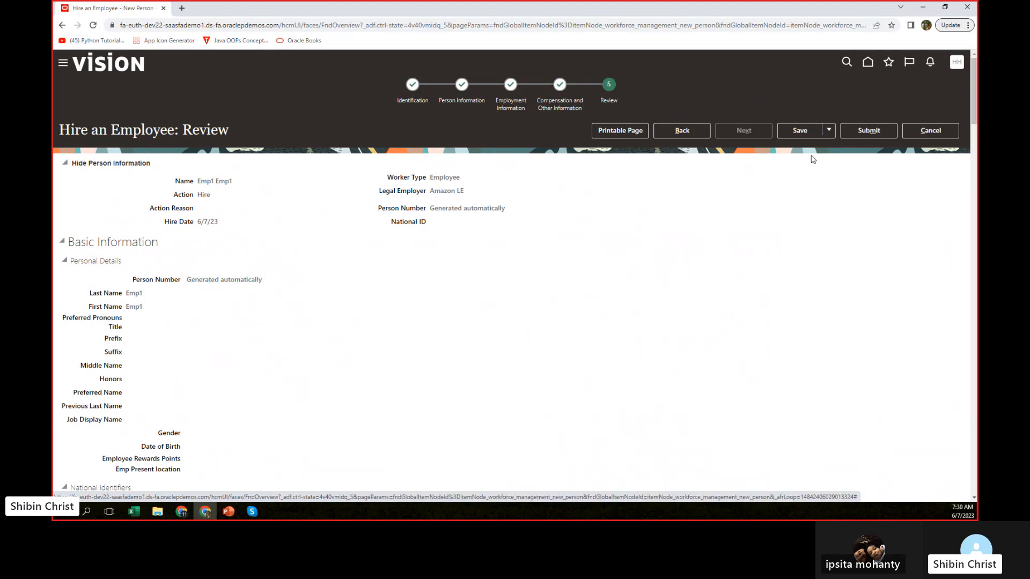
pyautogui.click(806, 130)
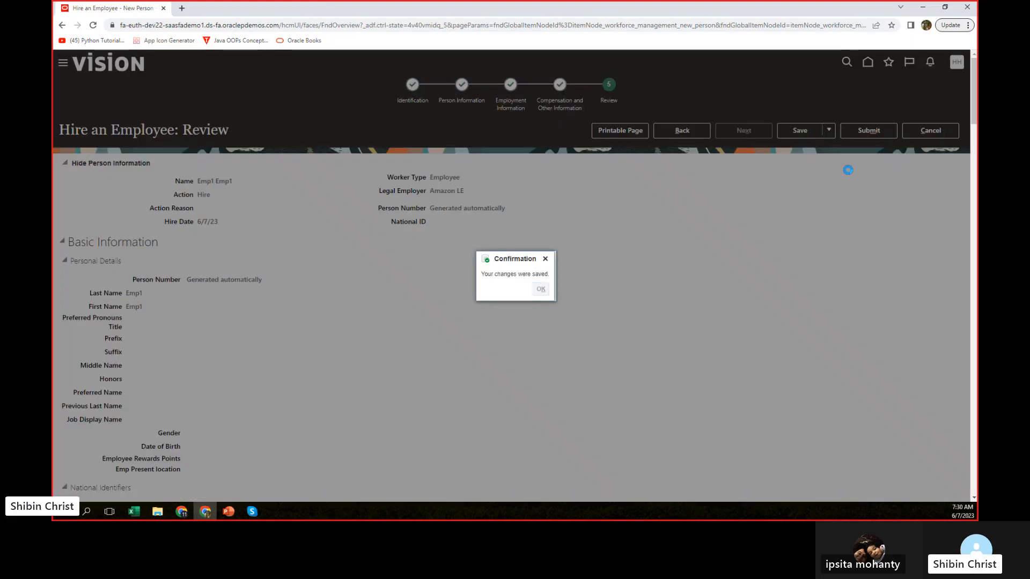
# Submit the hire transaction for the new Amazon LE employee and agree to continue with the request
pyautogui.press('Return')
pyautogui.click(869, 130)
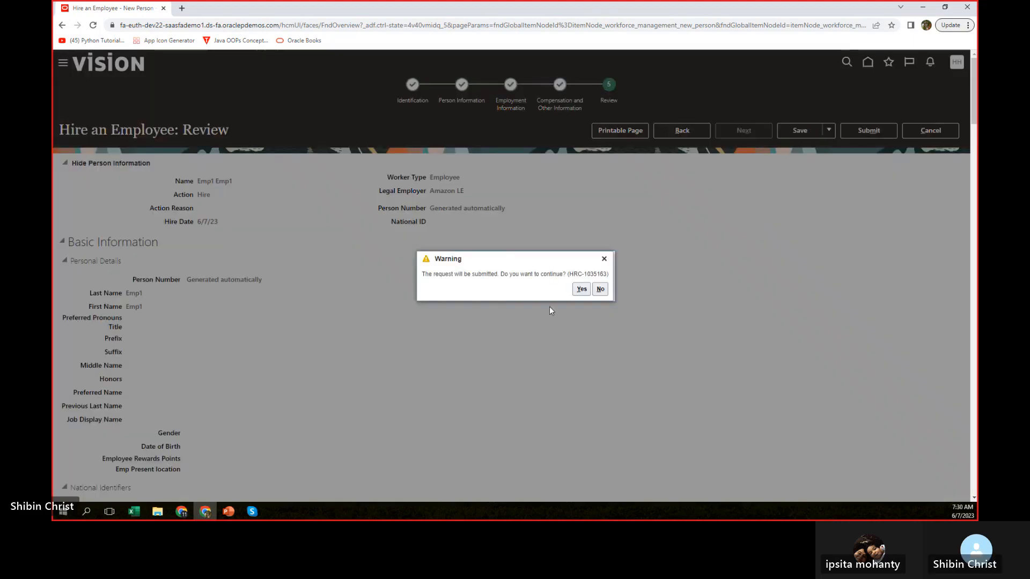
pyautogui.click(581, 289)
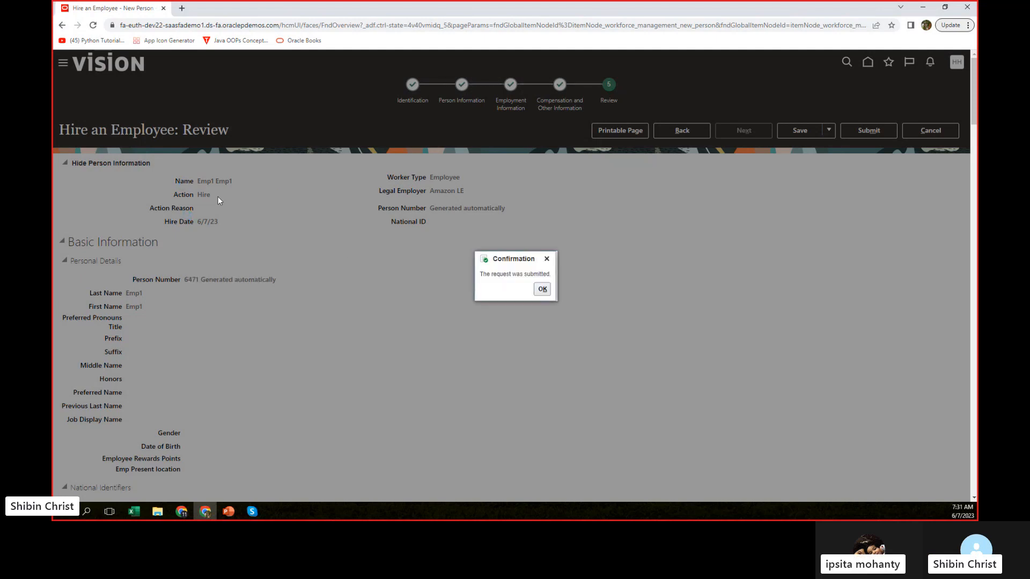
pyautogui.click(541, 289)
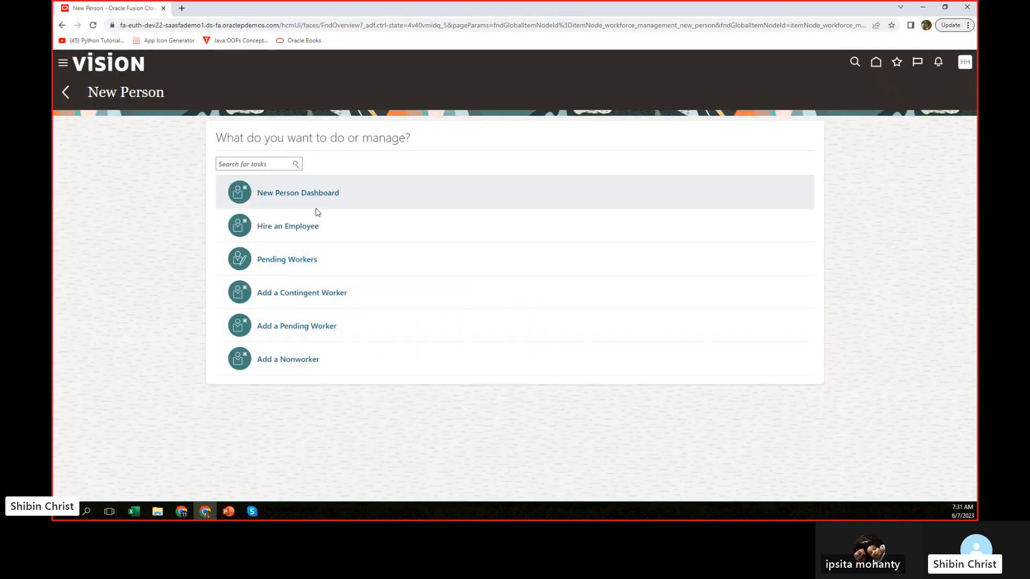
pyautogui.click(65, 64)
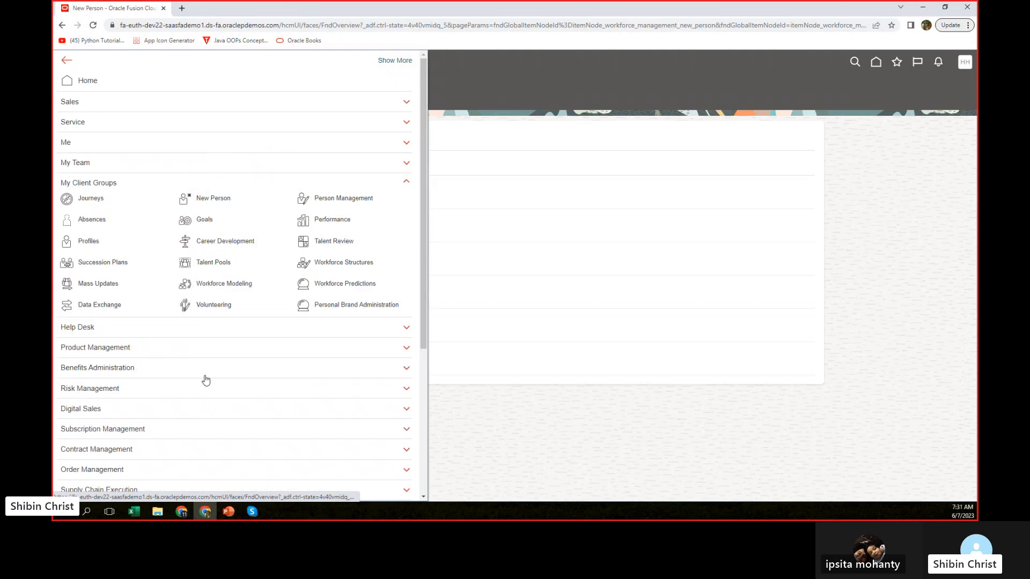
pyautogui.scroll(-2, 125, 444)
pyautogui.scroll(-3, 126, 443)
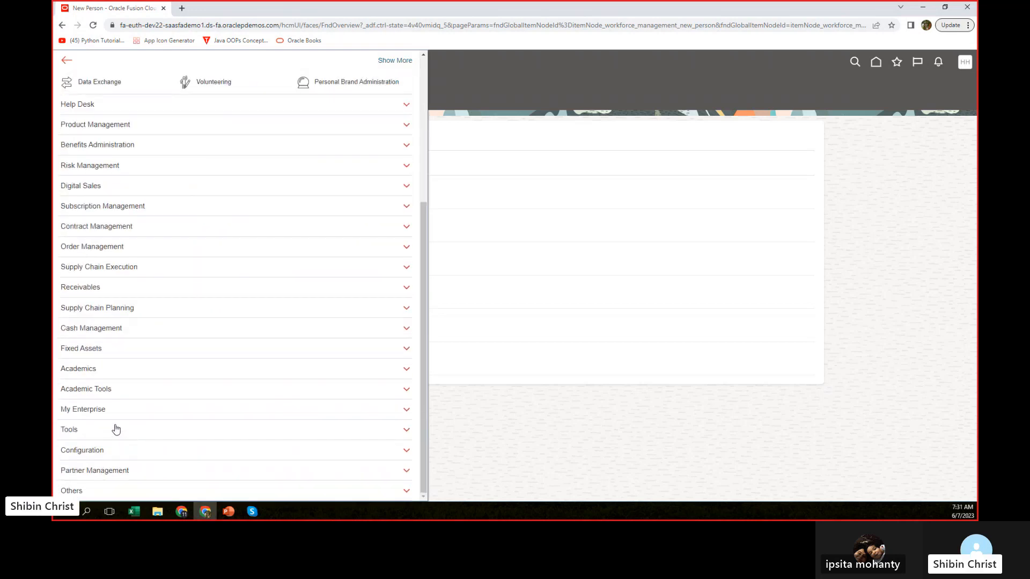
pyautogui.click(115, 428)
pyautogui.scroll(-1, 191, 424)
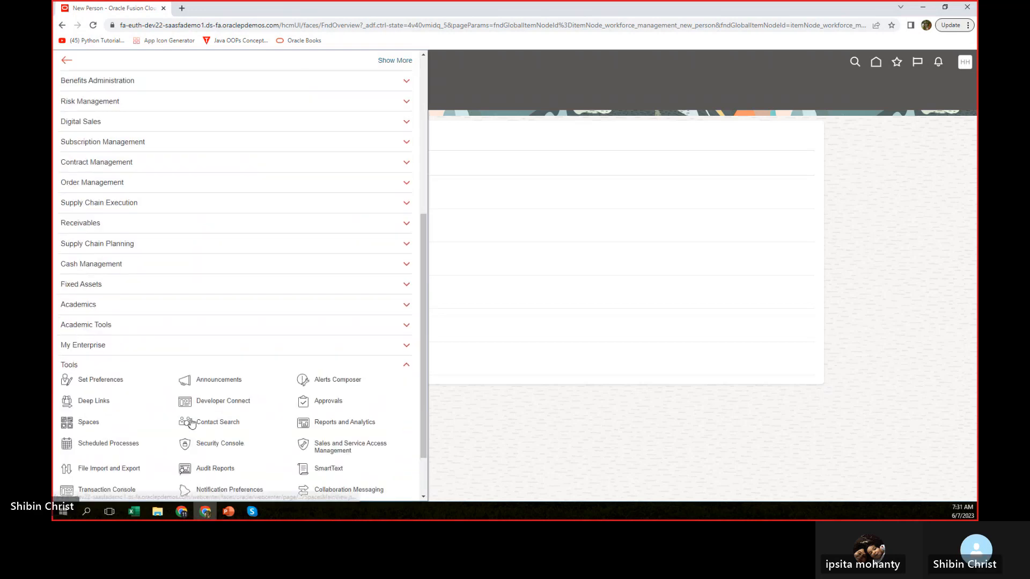
pyautogui.click(220, 445)
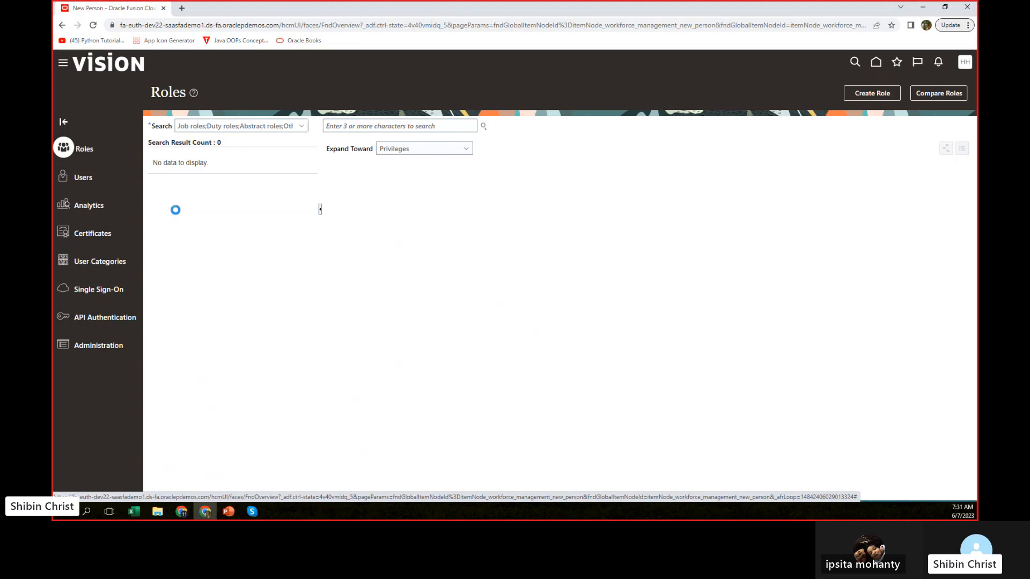
# Search Person Management by the name "emp1" and open the newly hired employee's record
pyautogui.click(60, 65)
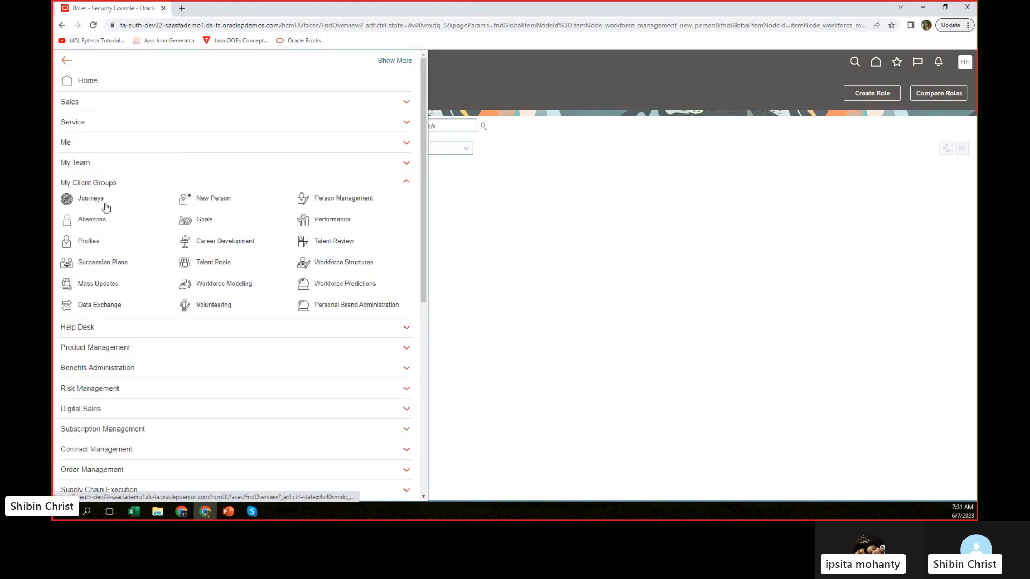
pyautogui.click(352, 203)
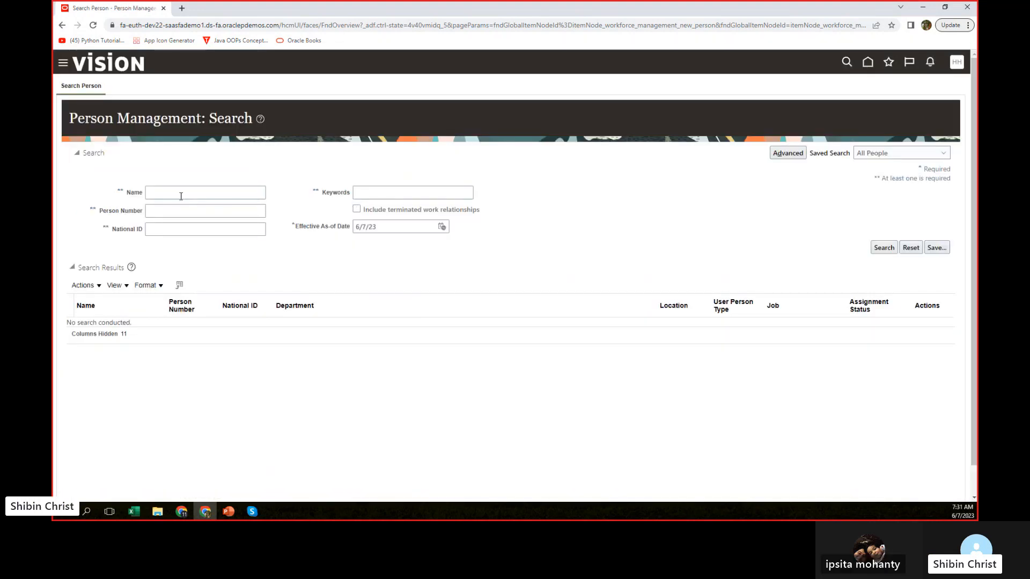
pyautogui.click(180, 195)
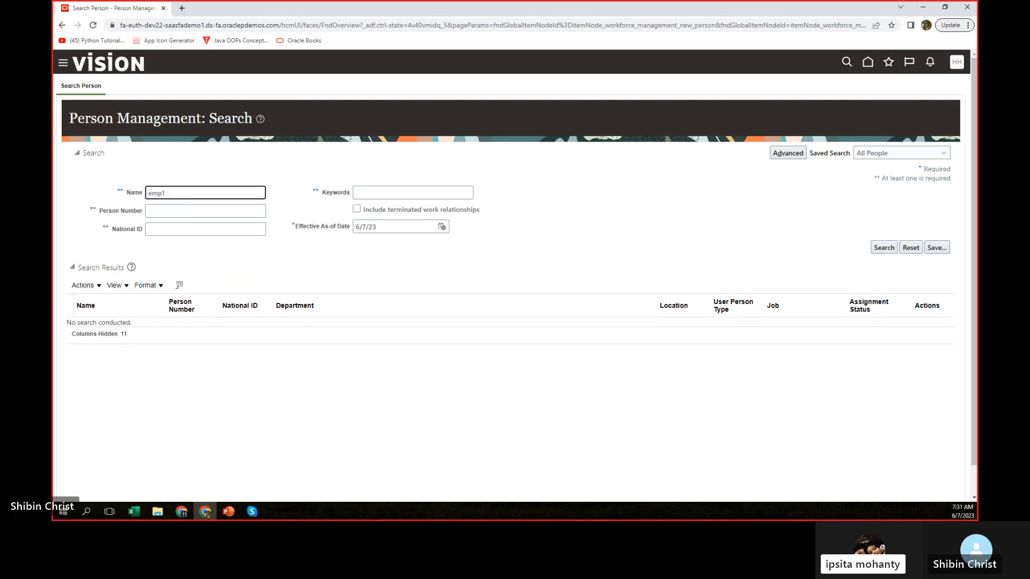
pyautogui.click(880, 247)
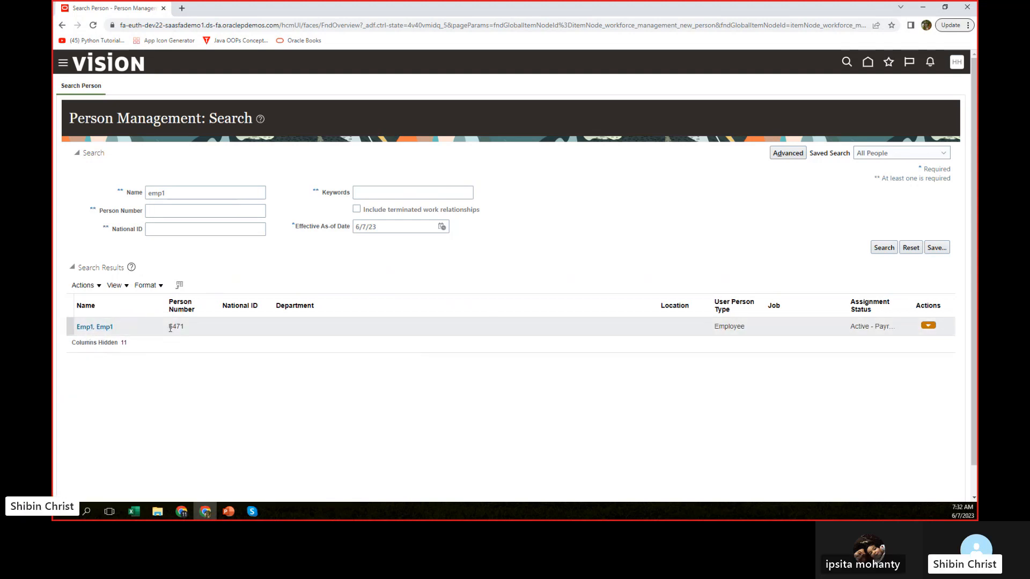
pyautogui.click(94, 327)
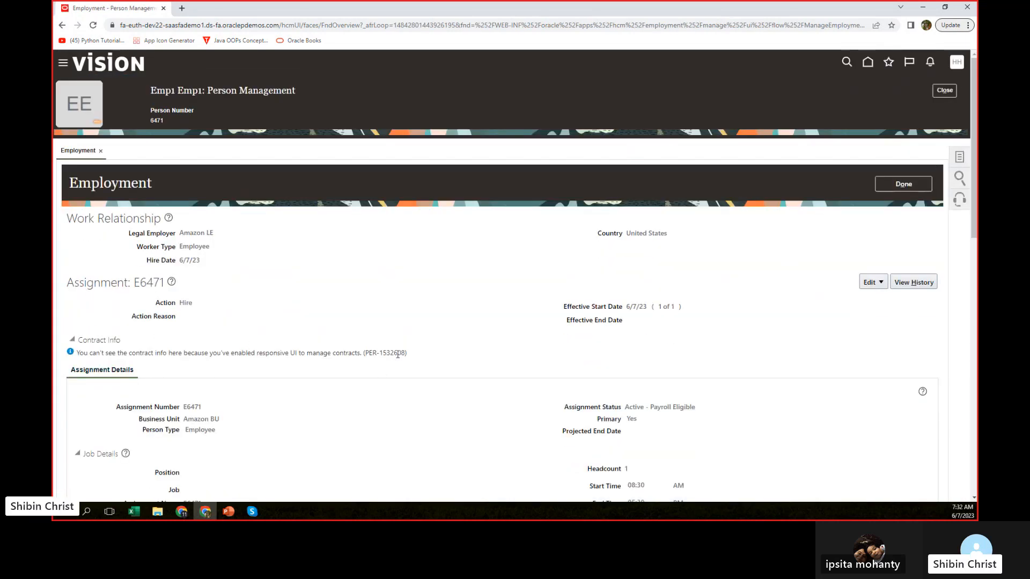
# Examine the employee's assignment and job details, and check the assignment's edit options without choosing one
pyautogui.scroll(-1, 398, 354)
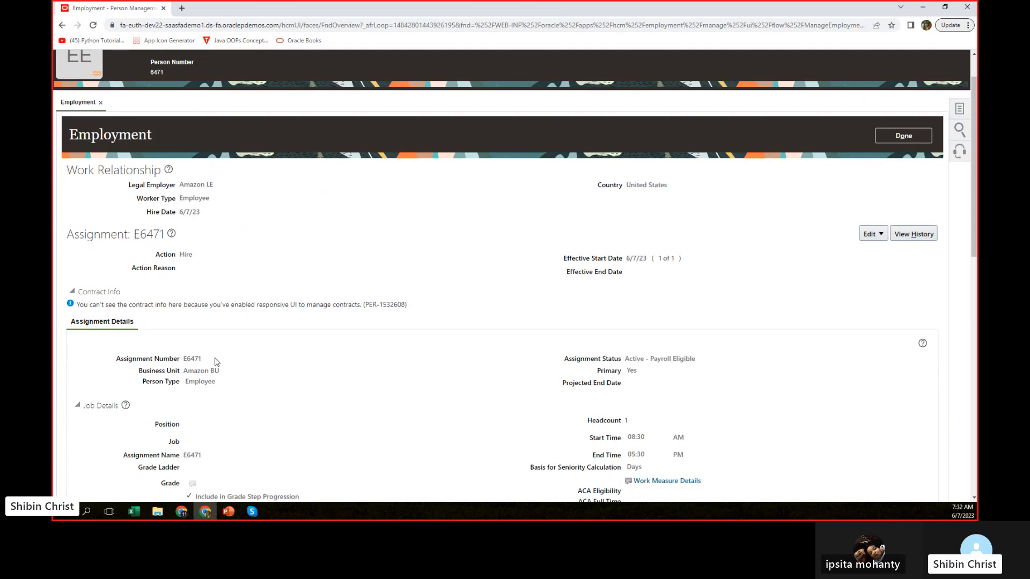
pyautogui.moveTo(201, 359); pyautogui.dragTo(186, 358)
pyautogui.scroll(-4, 276, 395)
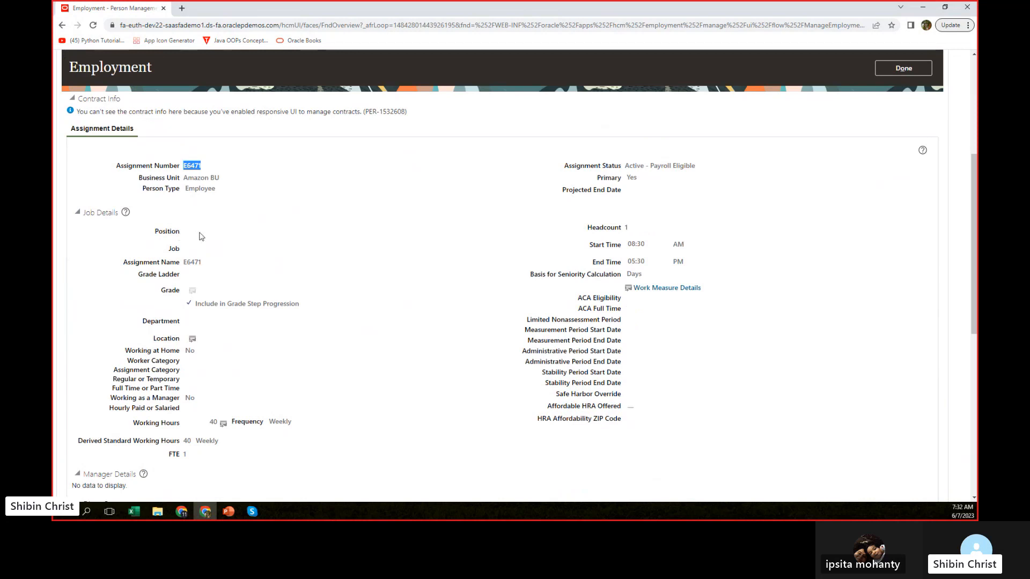
pyautogui.scroll(5, 357, 259)
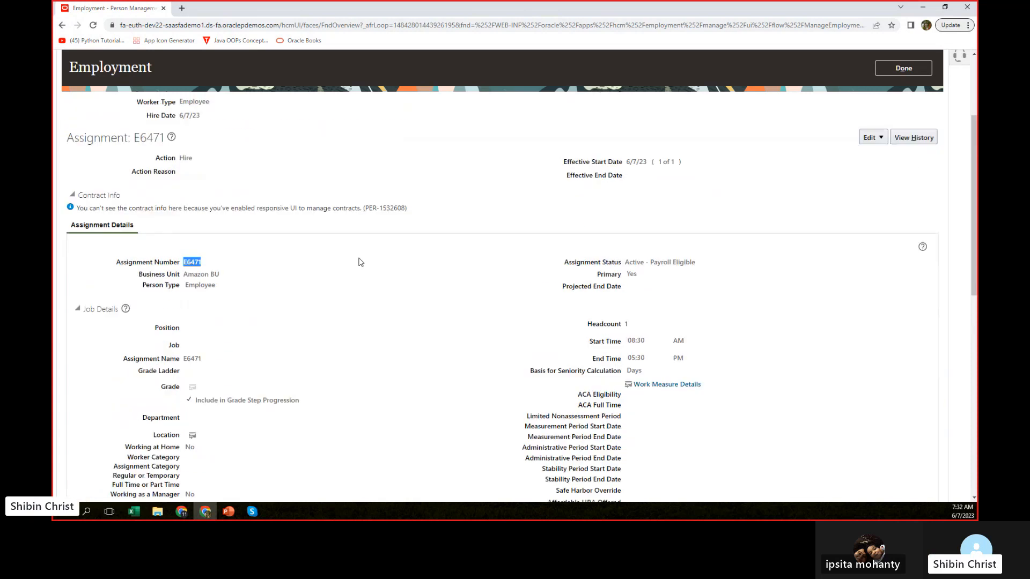
pyautogui.click(880, 282)
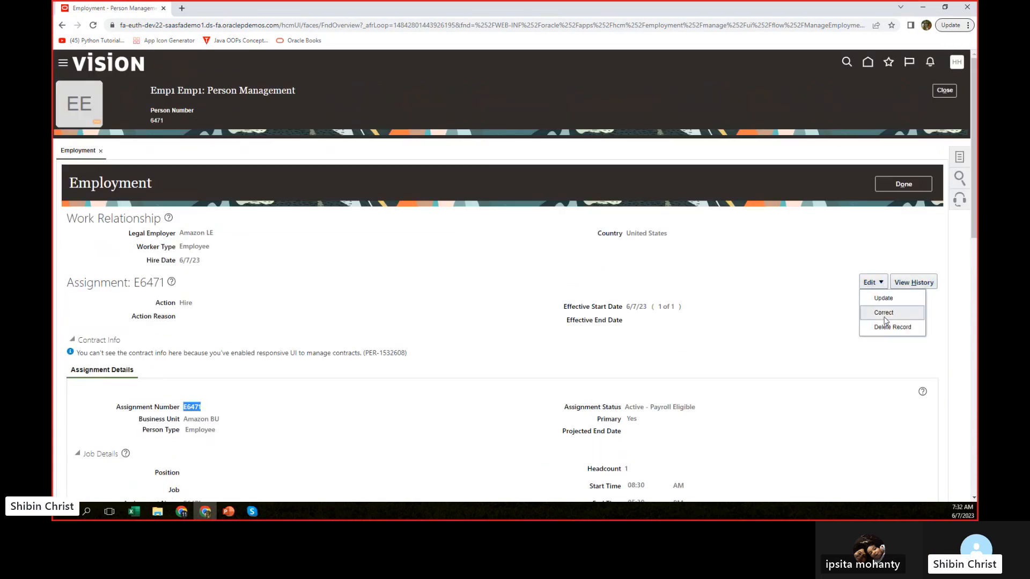
pyautogui.click(722, 310)
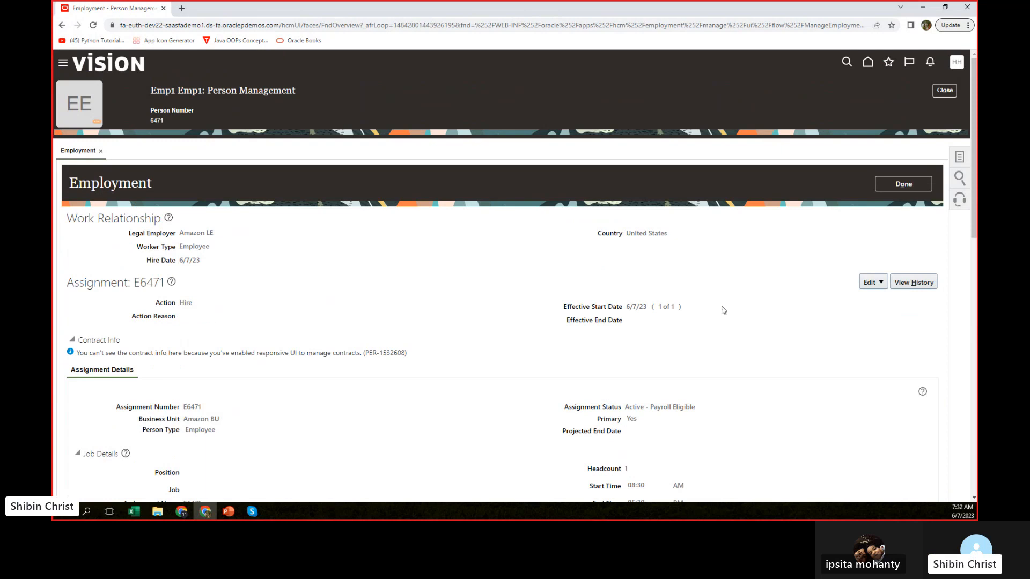
# Examine the absence, payroll, compensation and employment tasks available for the employee, and look over the assignment details again
pyautogui.click(959, 157)
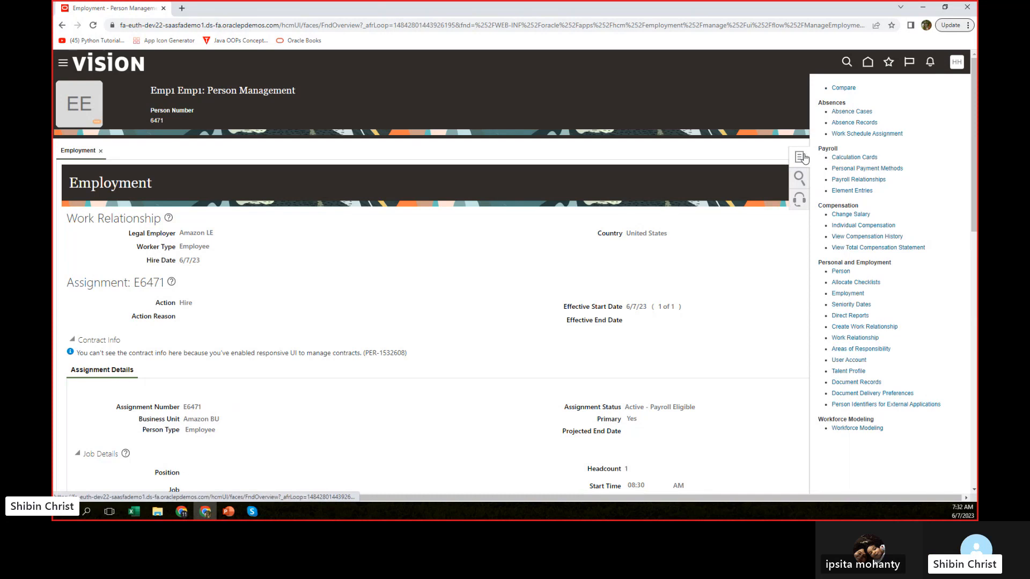
pyautogui.scroll(-1, 880, 170)
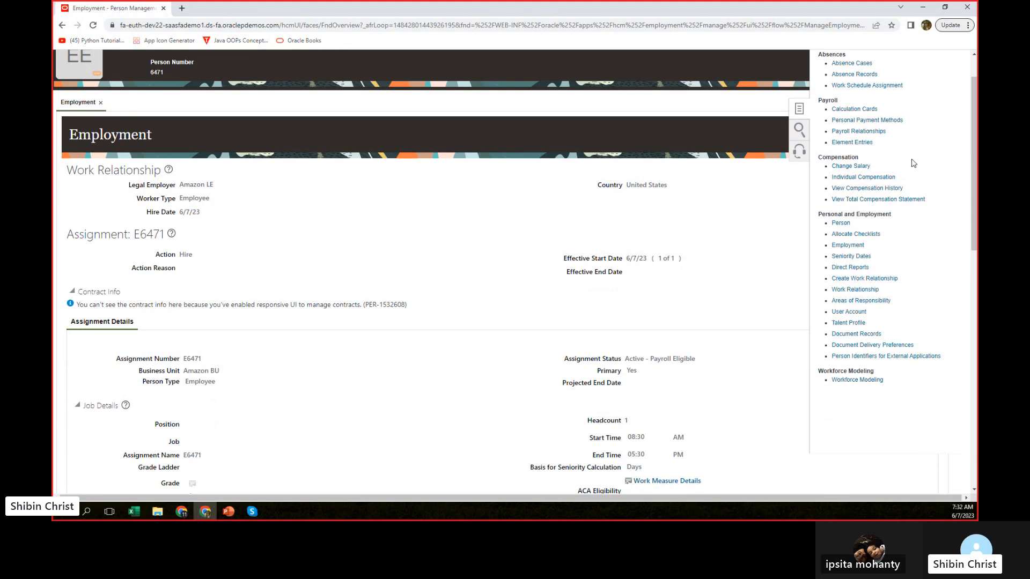
pyautogui.scroll(1, 913, 163)
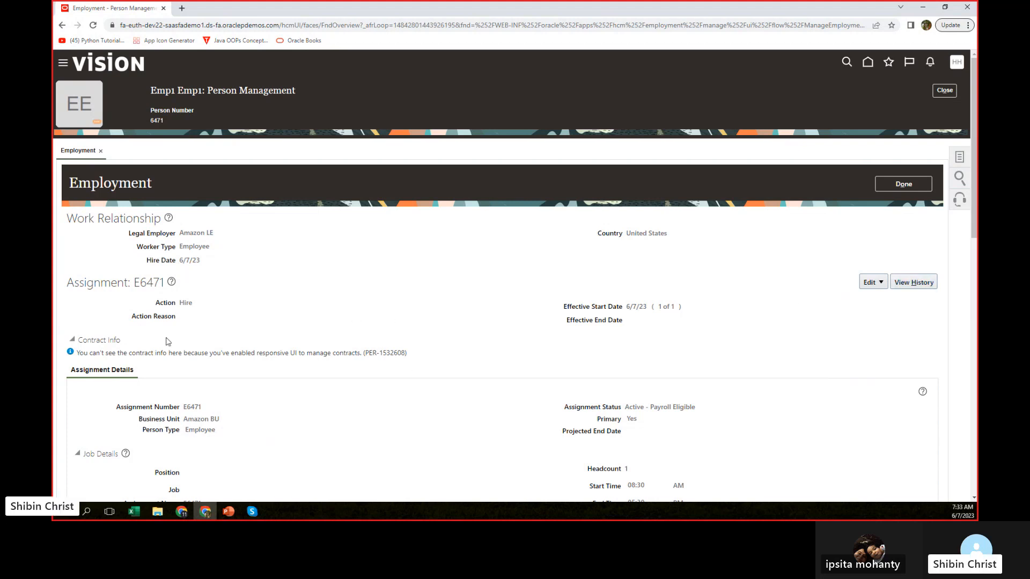
pyautogui.scroll(-5, 543, 318)
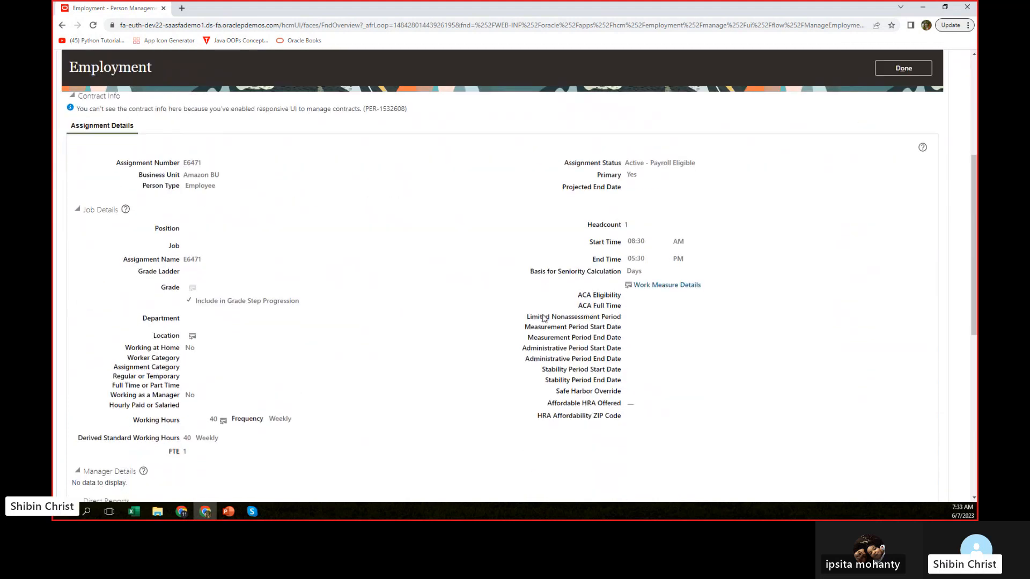
pyautogui.scroll(4, 543, 319)
pyautogui.scroll(1, 544, 318)
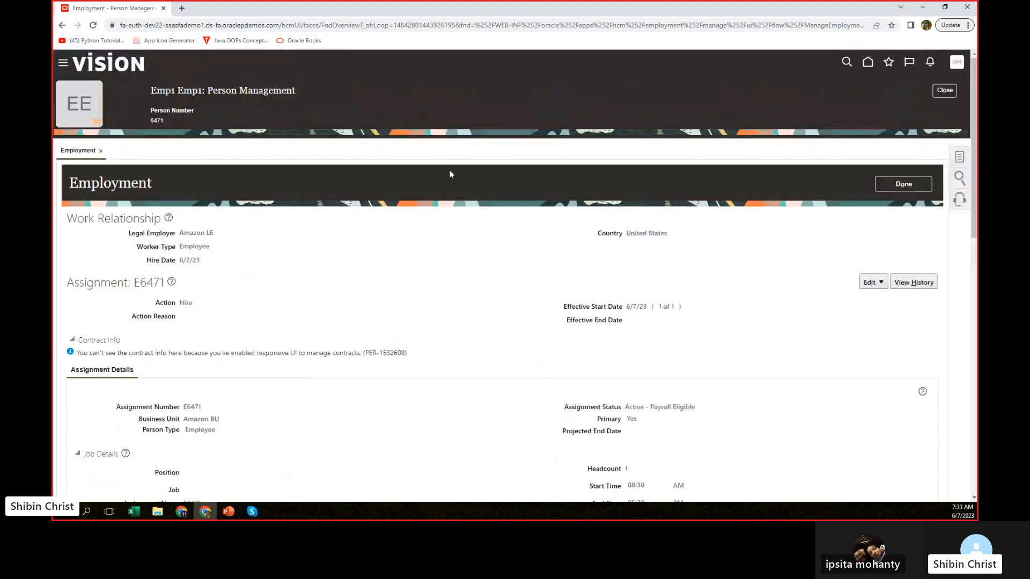
# Search the Setup and Maintenance tasks for "job" and open the Manage Job task
pyautogui.click(956, 63)
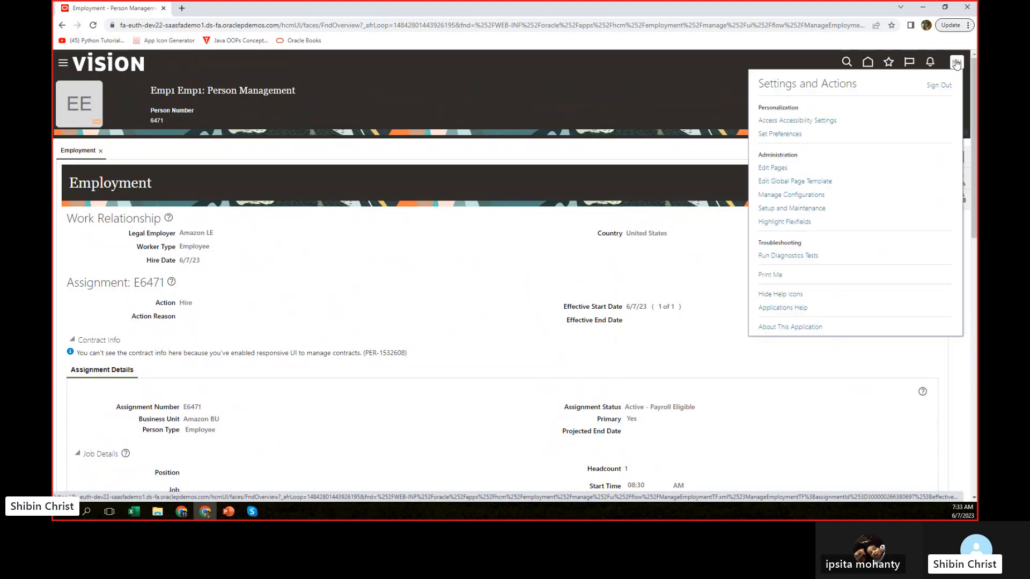
pyautogui.click(790, 209)
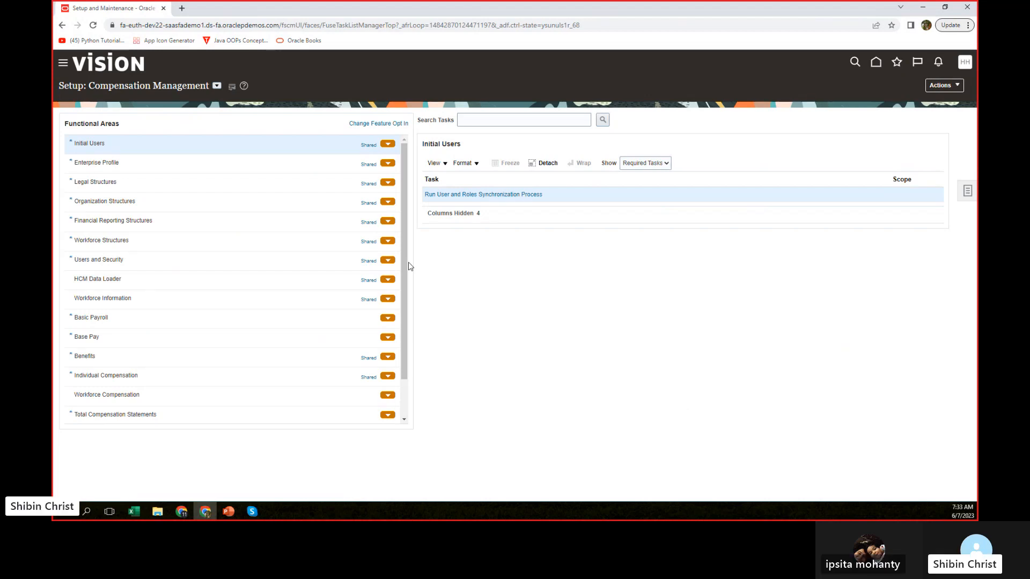
pyautogui.click(480, 119)
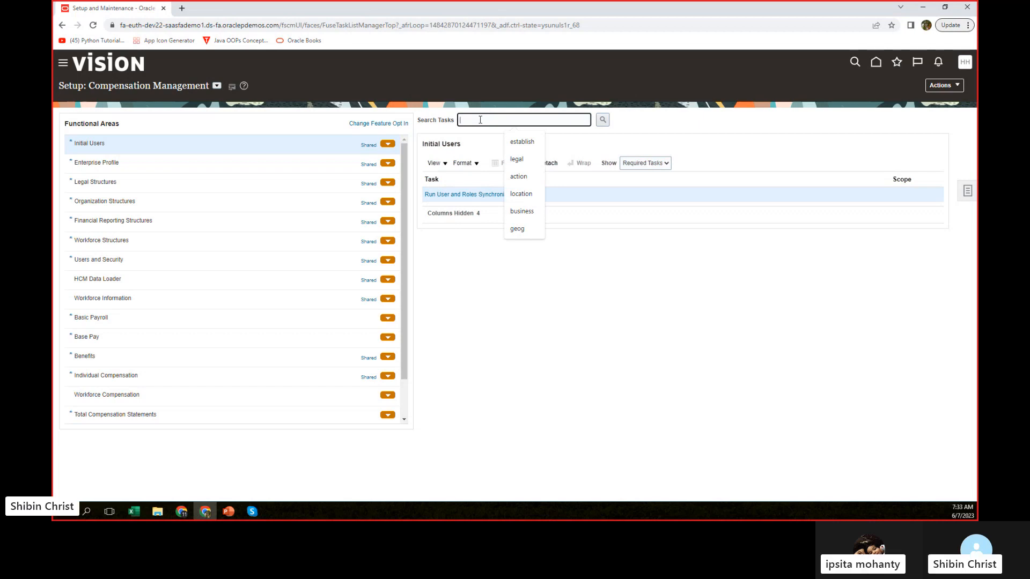
pyautogui.write('job')
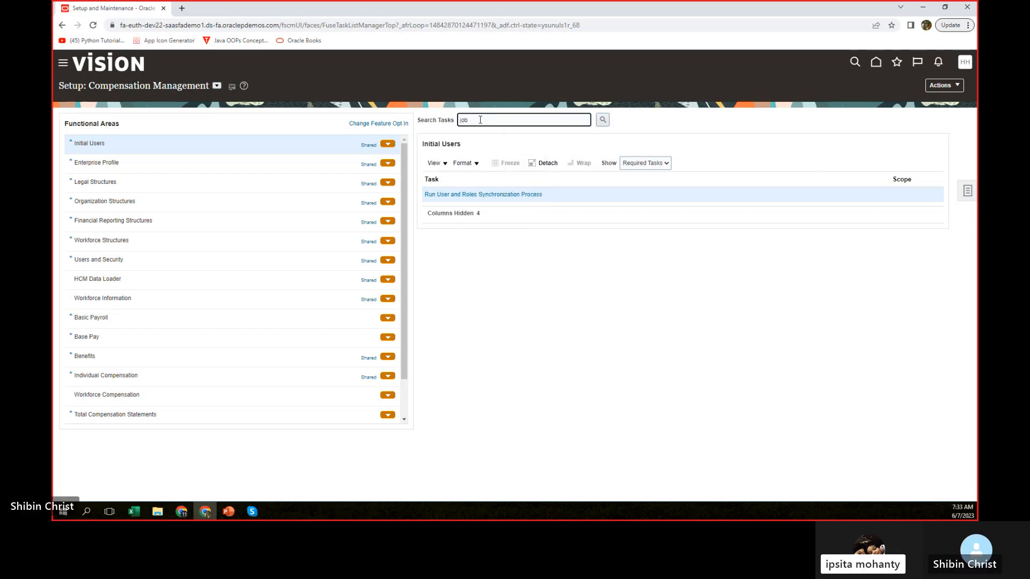
pyautogui.click(602, 120)
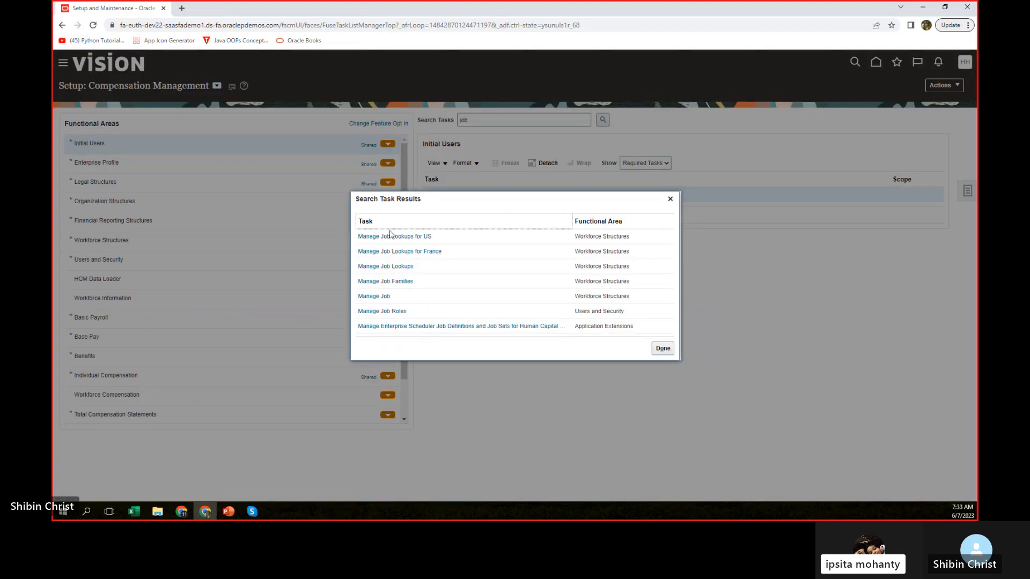
pyautogui.click(381, 297)
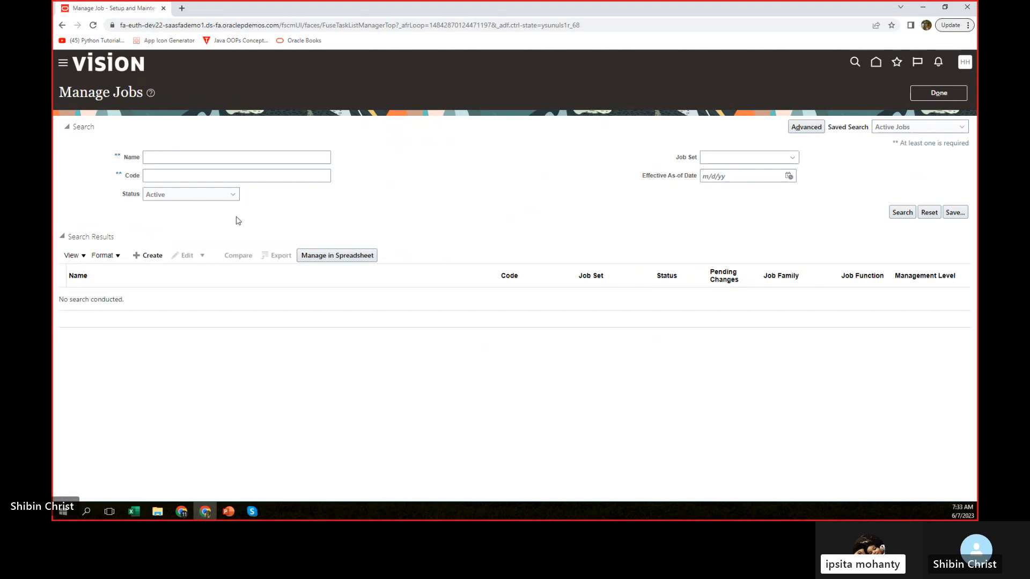
# Search the job sets for the reference data set name "amazon", and leave the search without selecting a set
pyautogui.click(744, 158)
pyautogui.write('a')
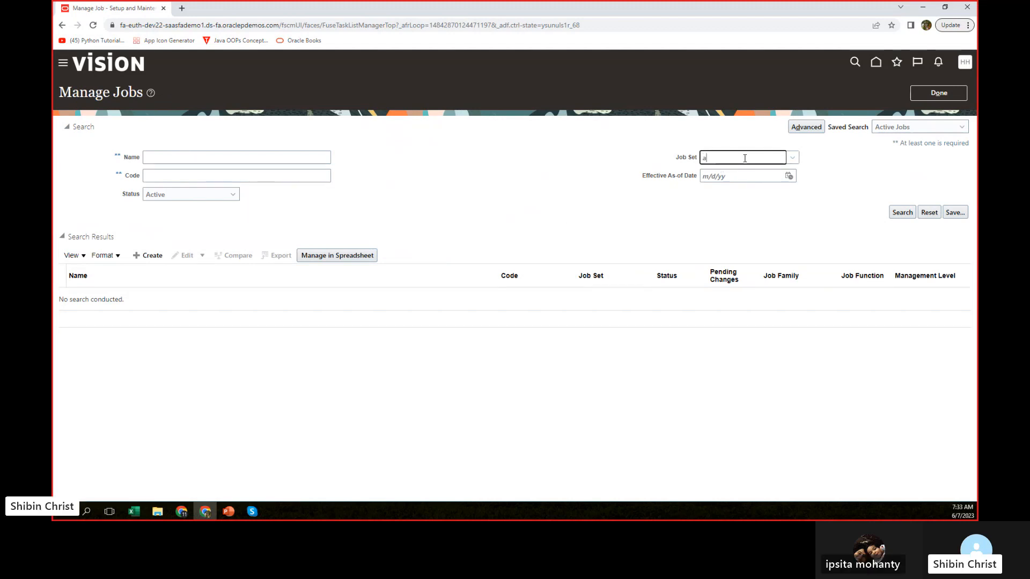
pyautogui.write('mazon')
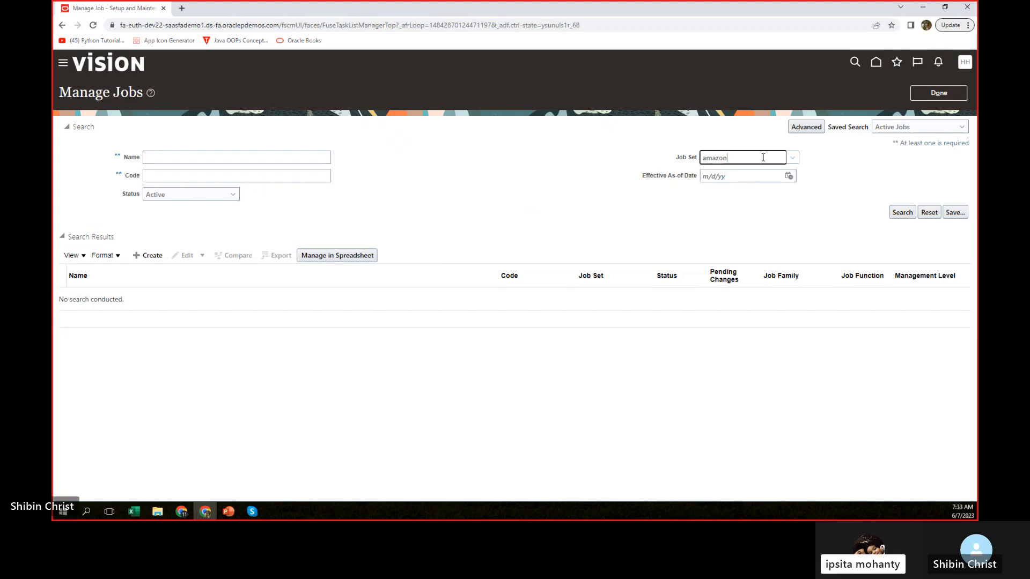
pyautogui.click(794, 158)
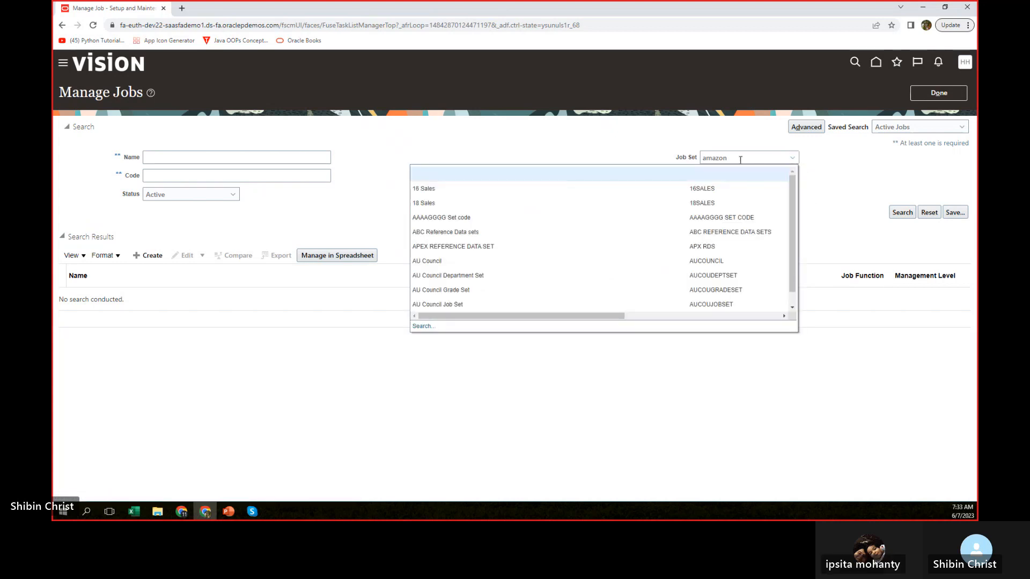
pyautogui.click(420, 327)
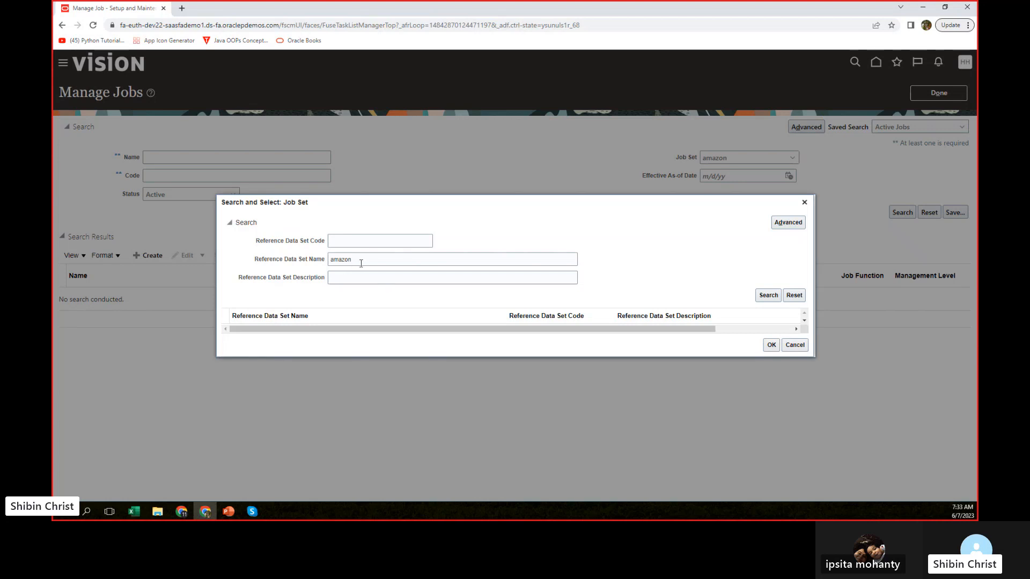
pyautogui.click(361, 263)
pyautogui.click(767, 295)
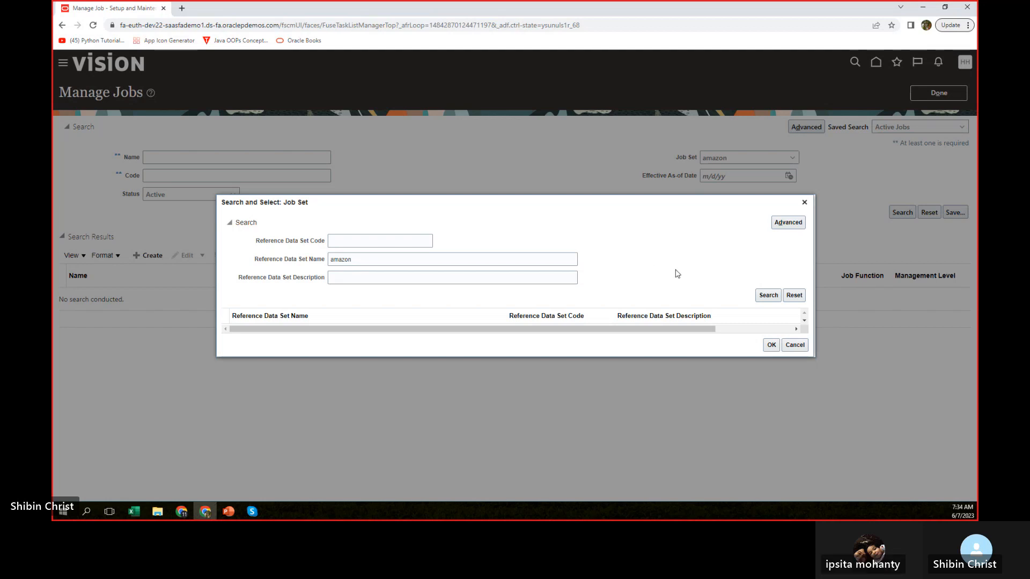
pyautogui.click(796, 346)
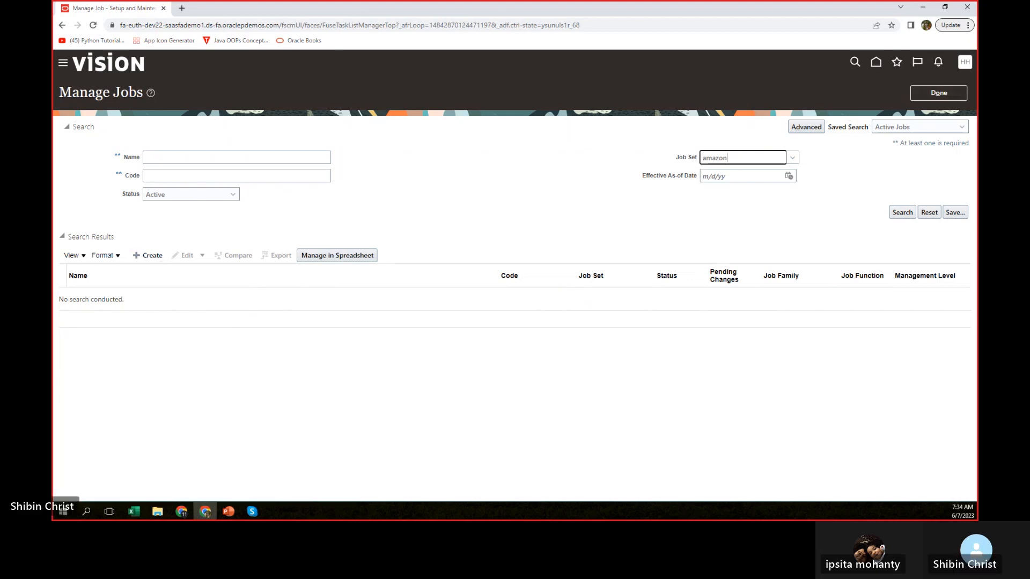
# Return to Setup and Maintenance and open the same page address in a second browser tab
pyautogui.click(968, 63)
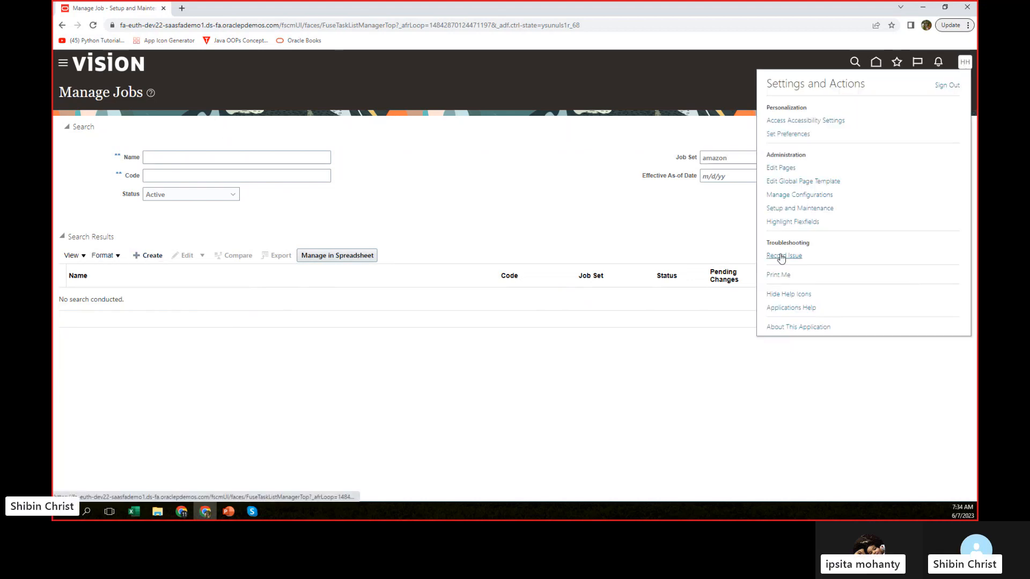
pyautogui.click(791, 209)
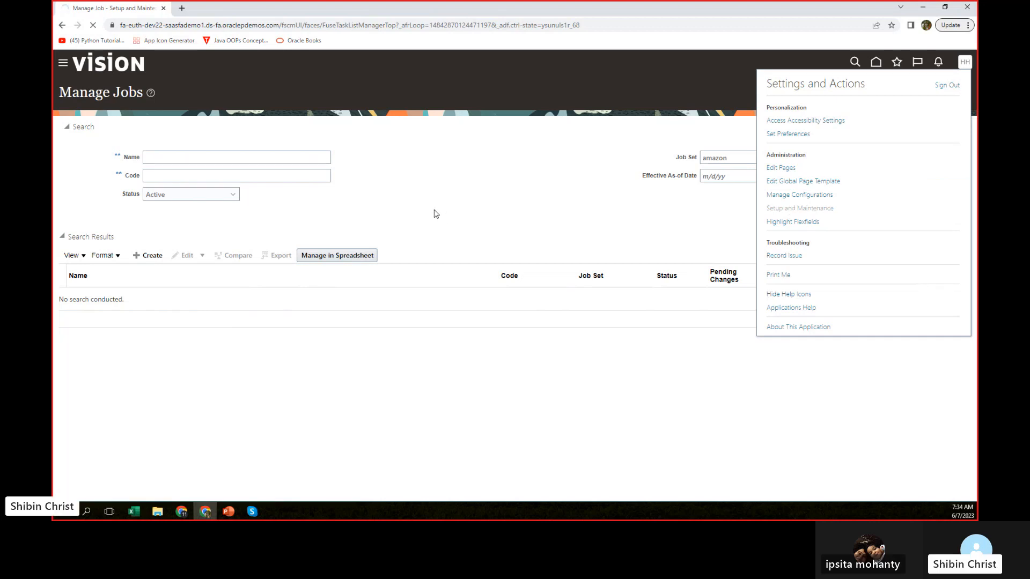
pyautogui.click(615, 25)
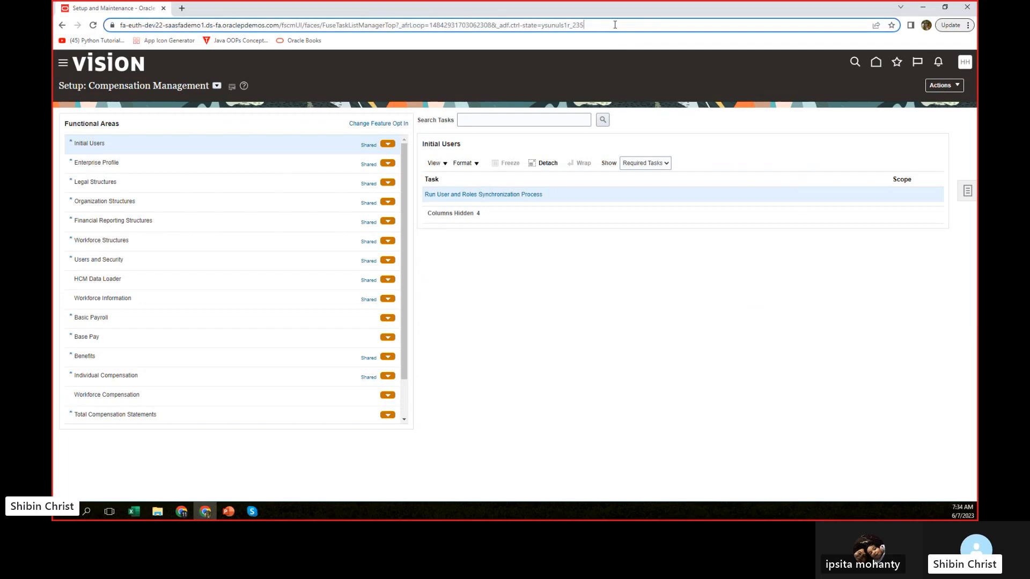
pyautogui.hotkey('ctrl', 'a')
pyautogui.hotkey('ctrl', 'c')
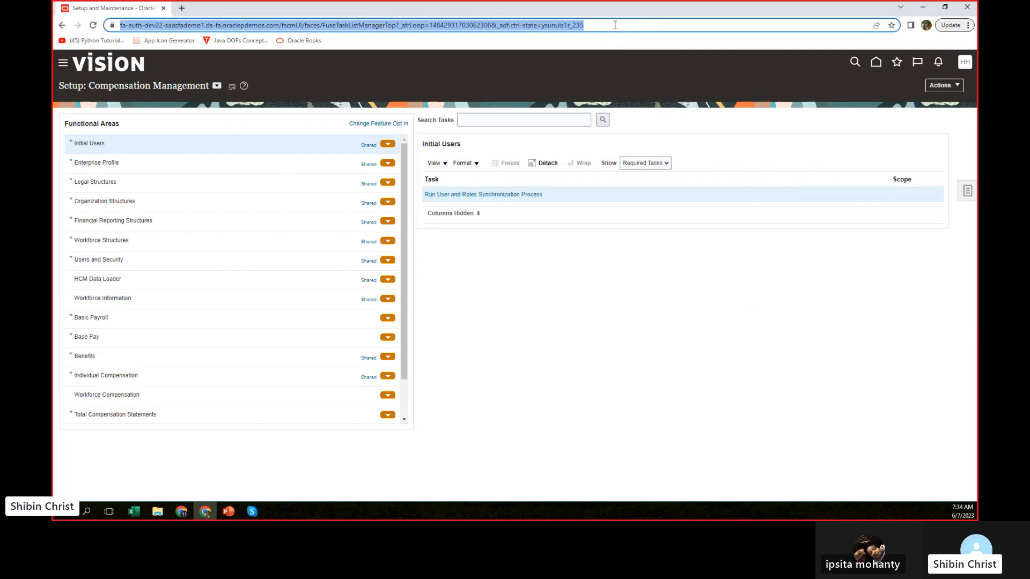
pyautogui.click(182, 9)
pyautogui.click(239, 23)
pyautogui.hotkey('ctrl', 'v')
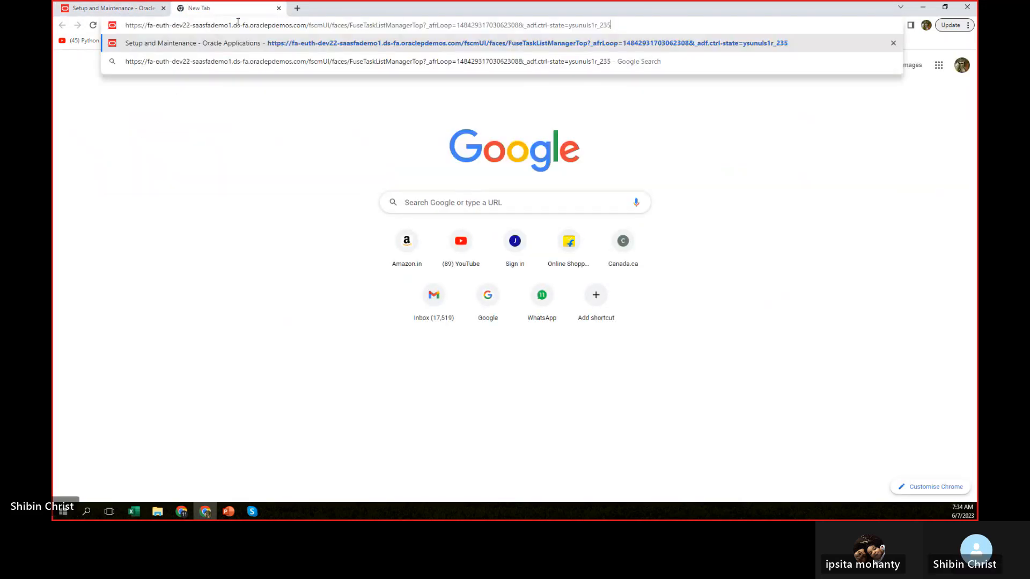
pyautogui.press('Return')
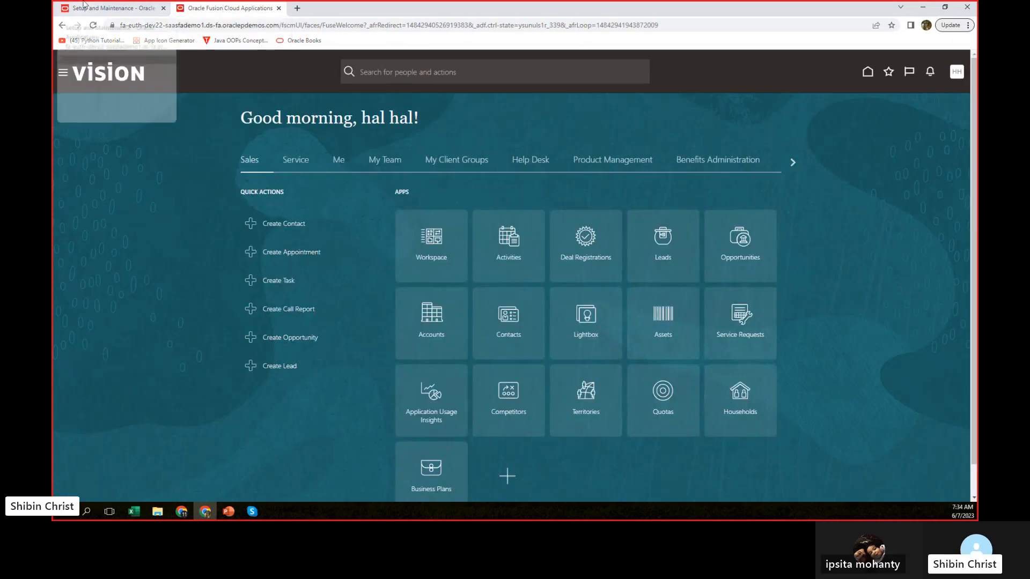
# In the first browser tab, search the setup tasks for "reference" and open Manage Reference Data Sets under Application Extensions
pyautogui.click(83, 4)
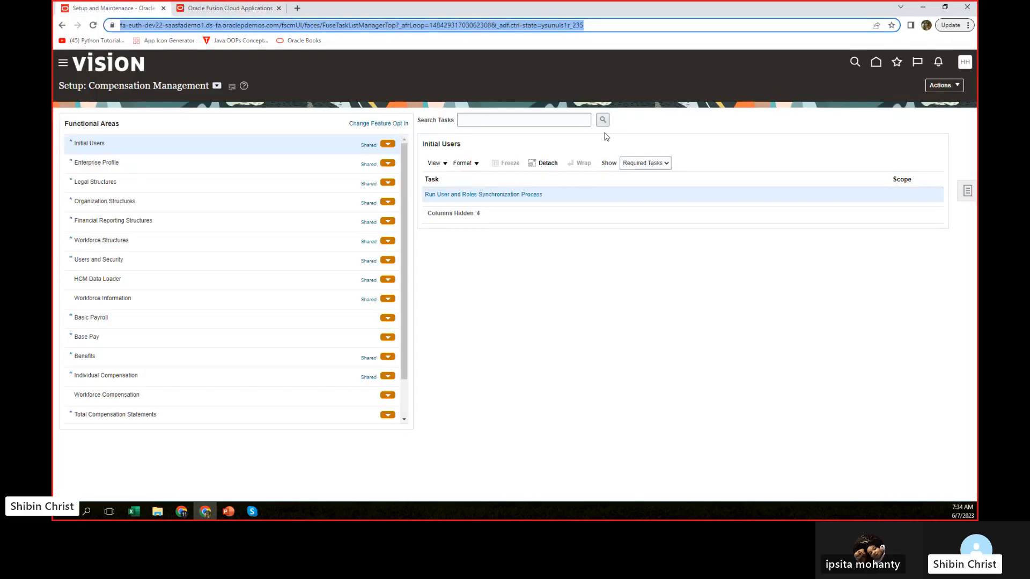
pyautogui.click(527, 120)
pyautogui.write('reference')
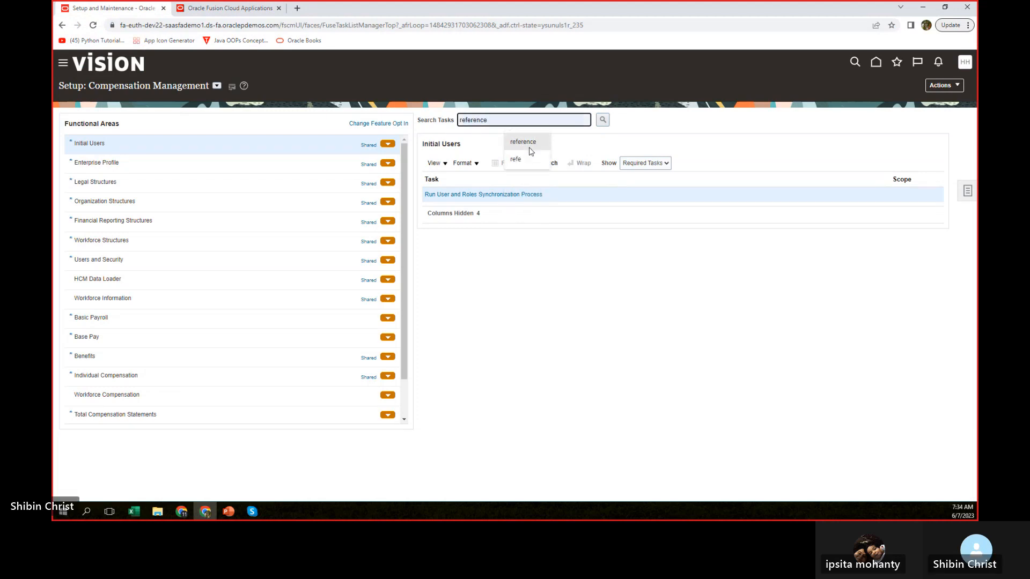
pyautogui.click(525, 143)
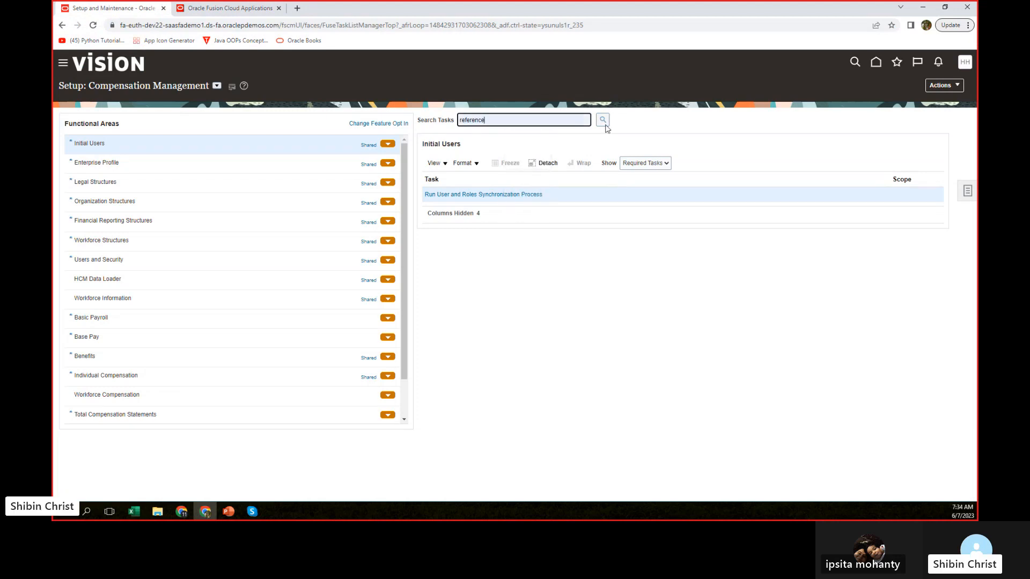
pyautogui.click(602, 120)
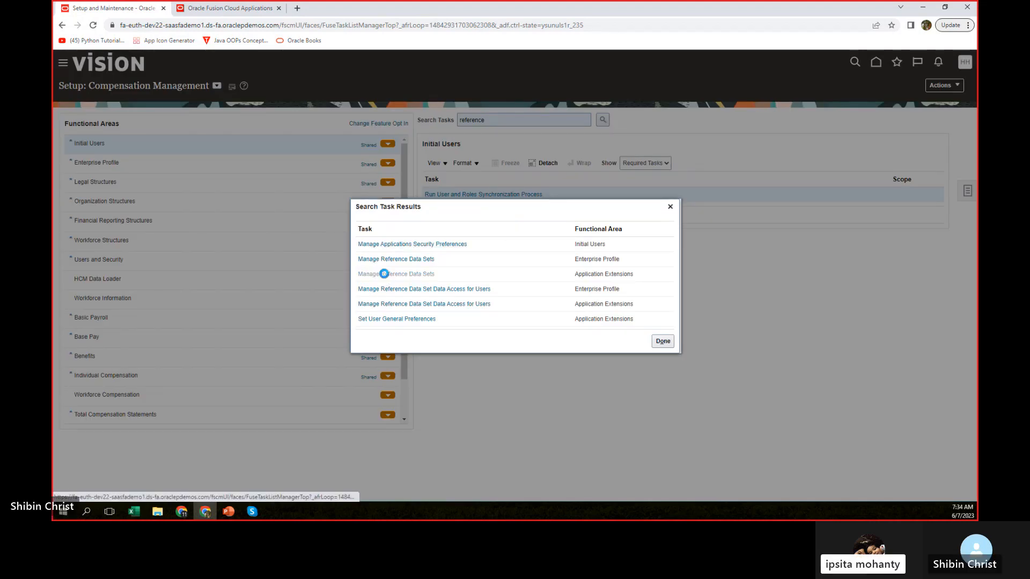
pyautogui.click(385, 274)
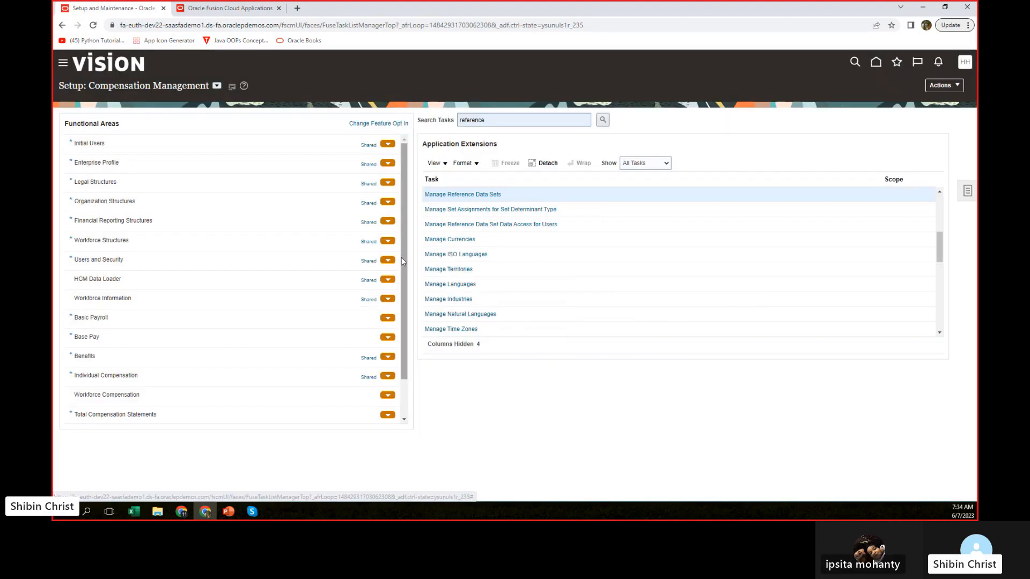
pyautogui.click(482, 194)
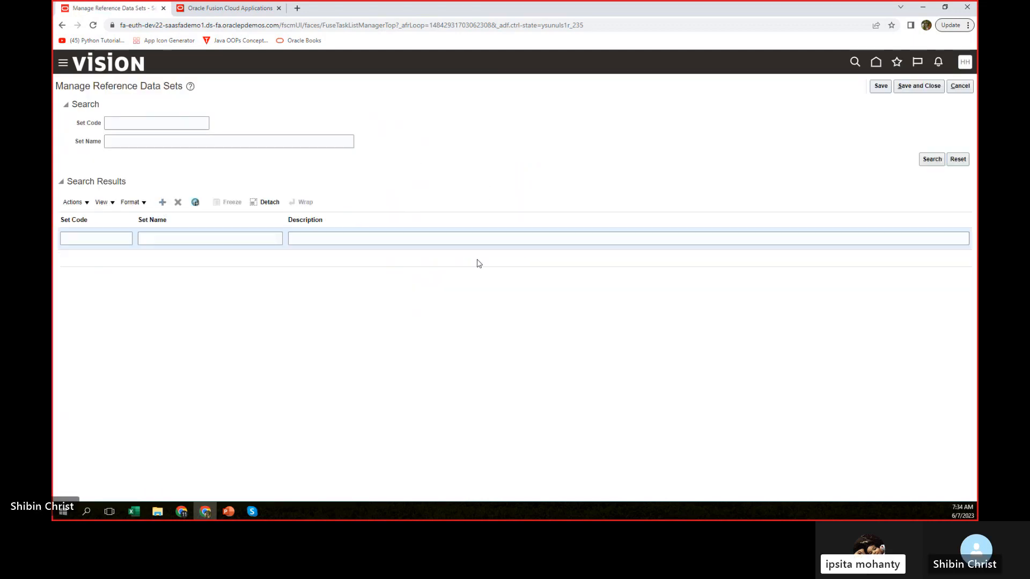
# Enter the set code Amazon_Job_Set and the set name Amazon Job Set for the new reference data set
pyautogui.click(89, 240)
pyautogui.write('A')
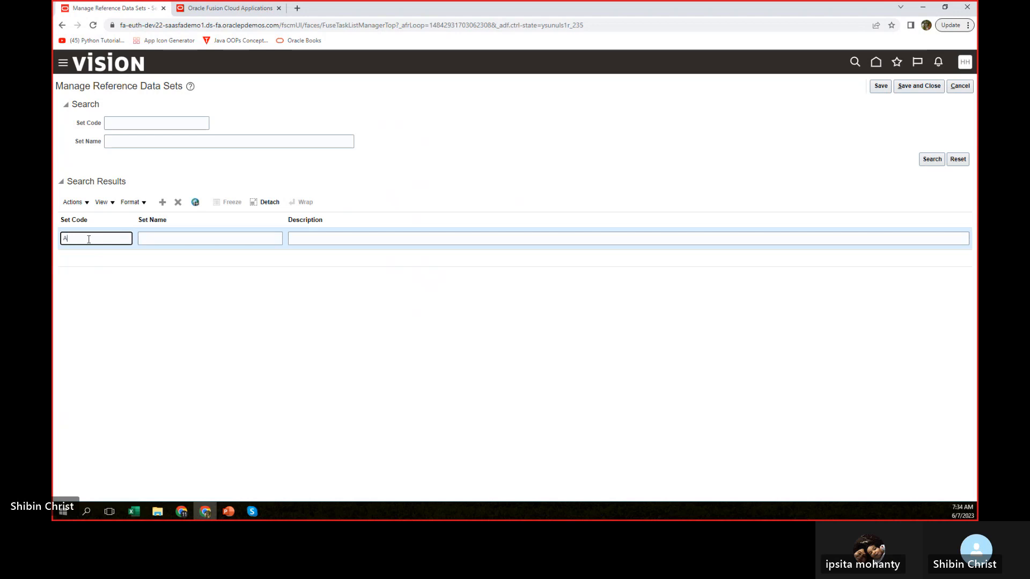
pyautogui.write('mazon')
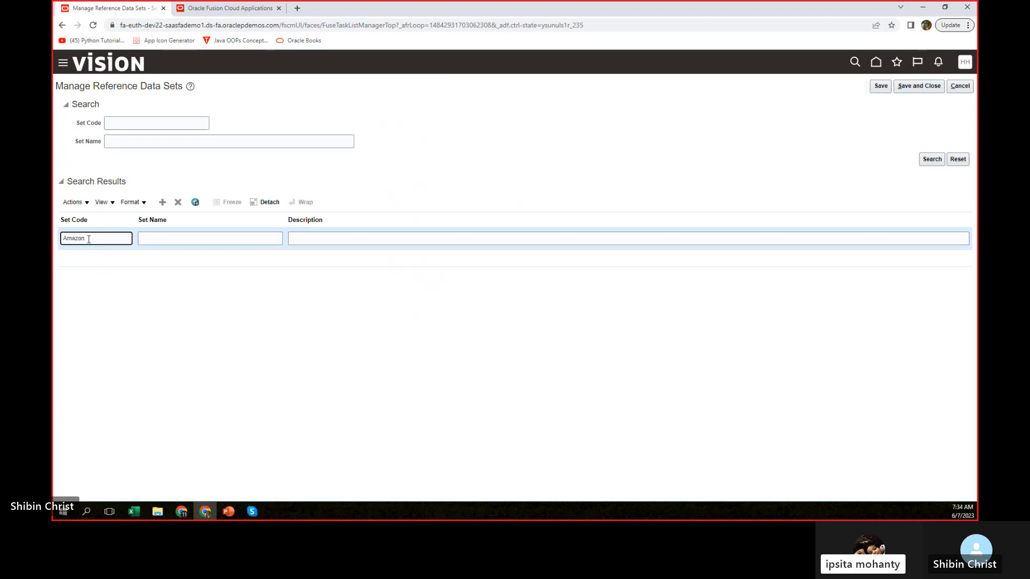
pyautogui.write('_Job_Set')
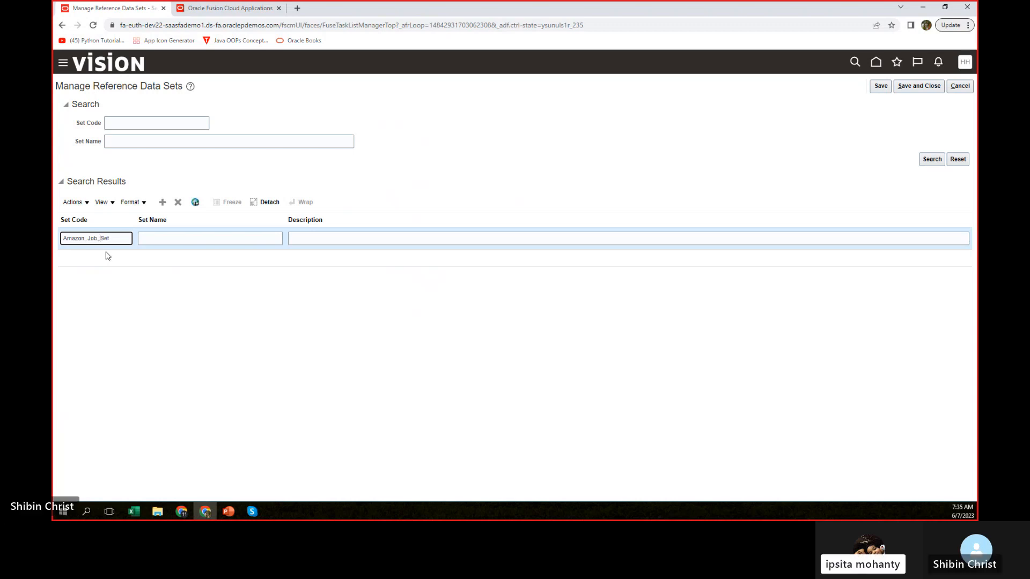
pyautogui.press('Tab')
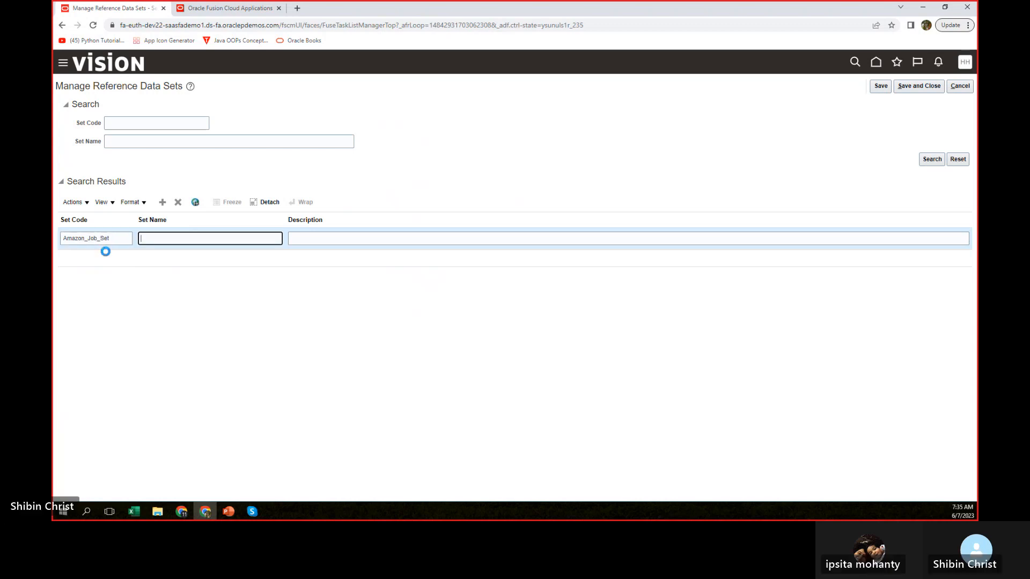
pyautogui.write('Amazo')
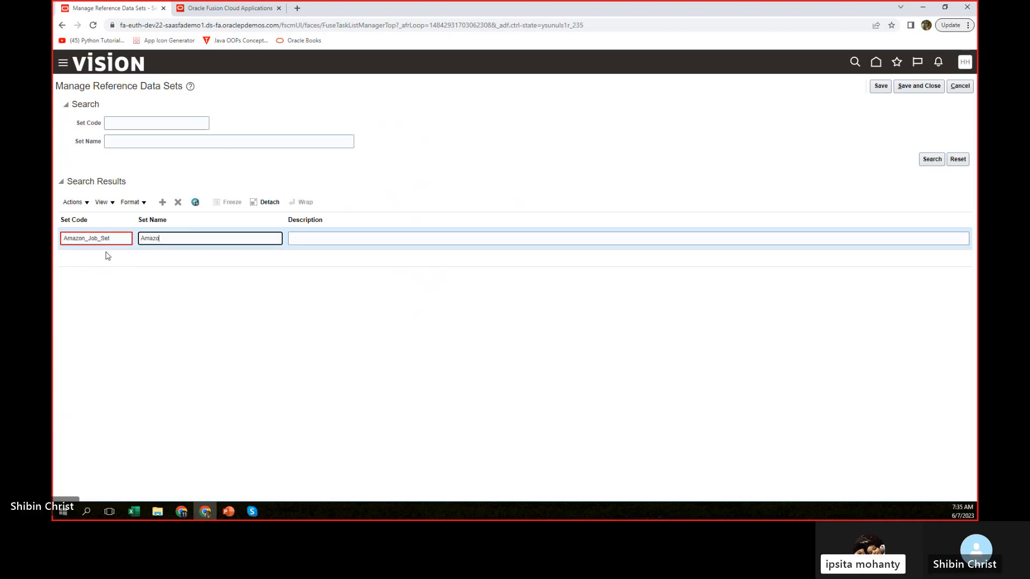
pyautogui.write('n Job Set')
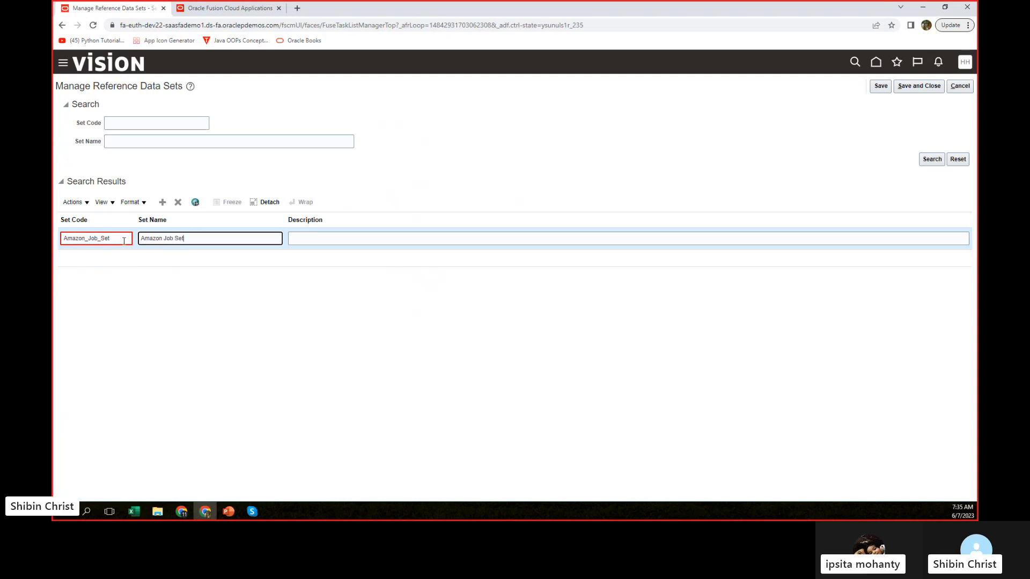
# Change the reference data set's code to the upper-case AMAZON_JOB_SET and save the set
pyautogui.hotkey('shift', 'Tab')
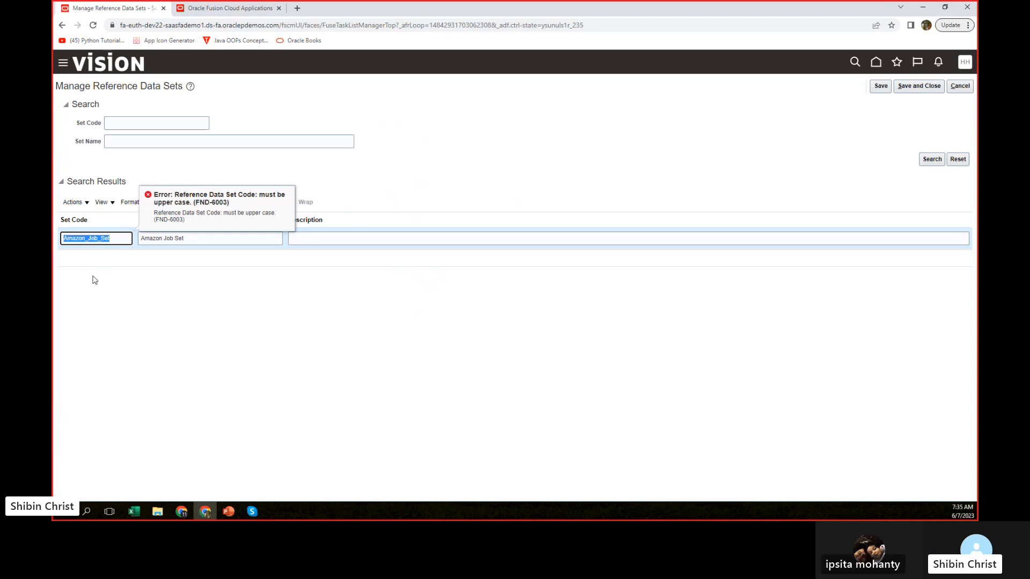
pyautogui.write('AMAZON')
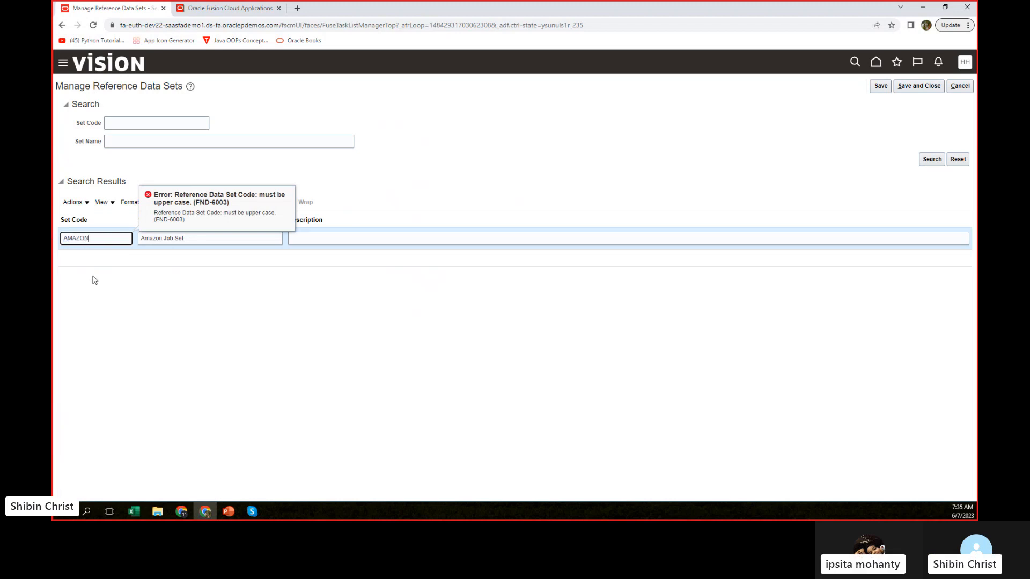
pyautogui.write('_J')
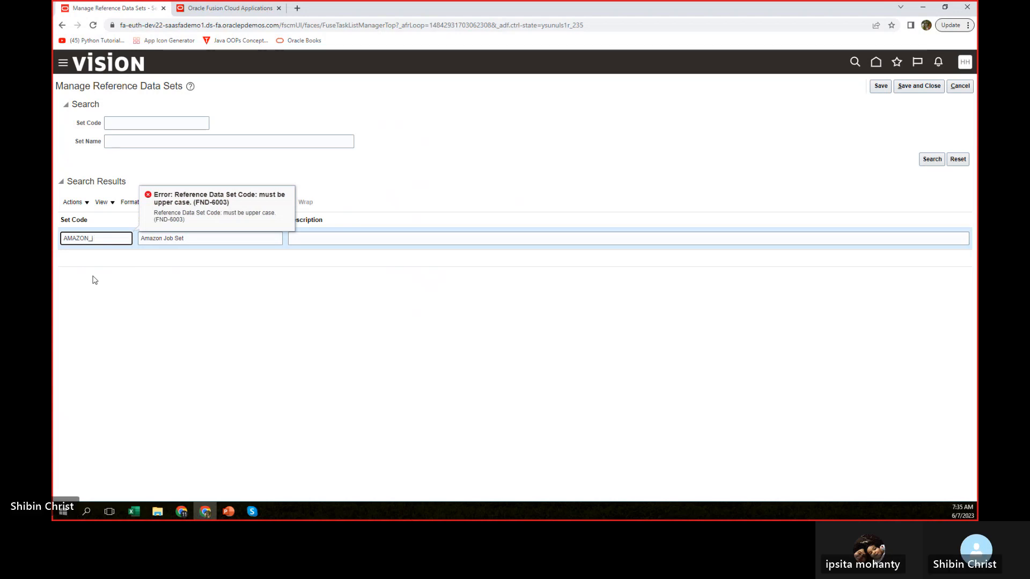
pyautogui.write('OB')
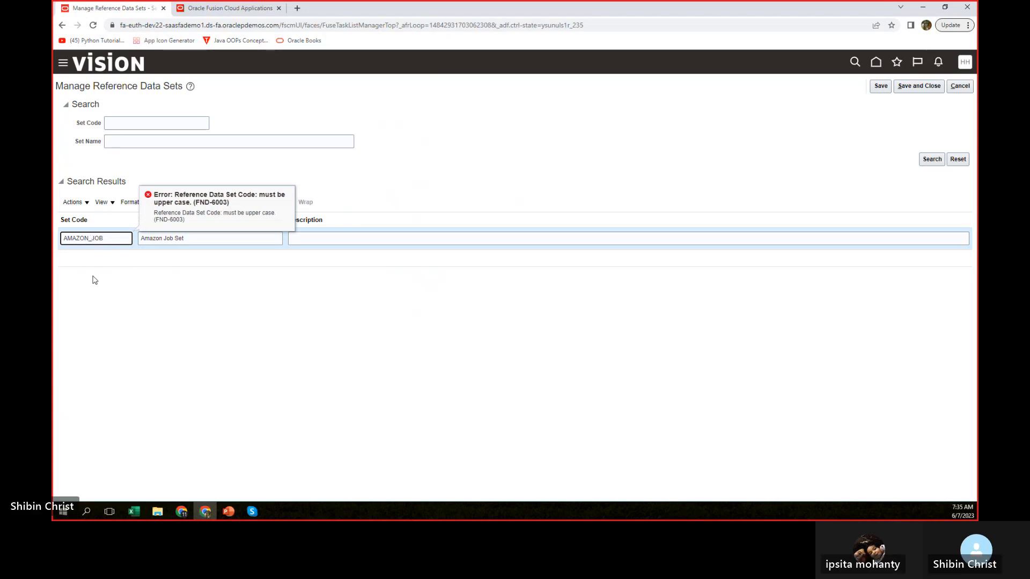
pyautogui.write('_SET')
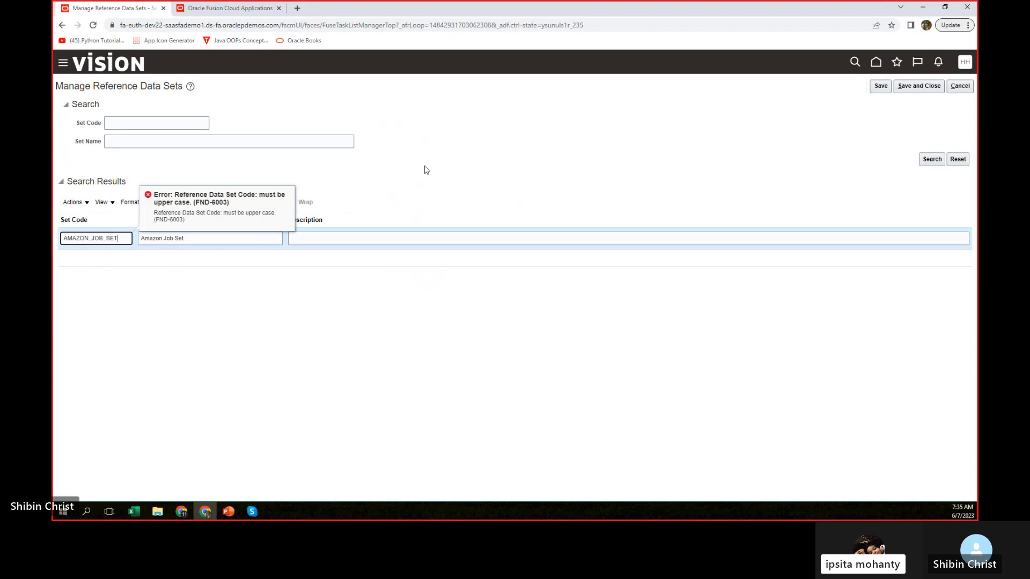
pyautogui.click(324, 236)
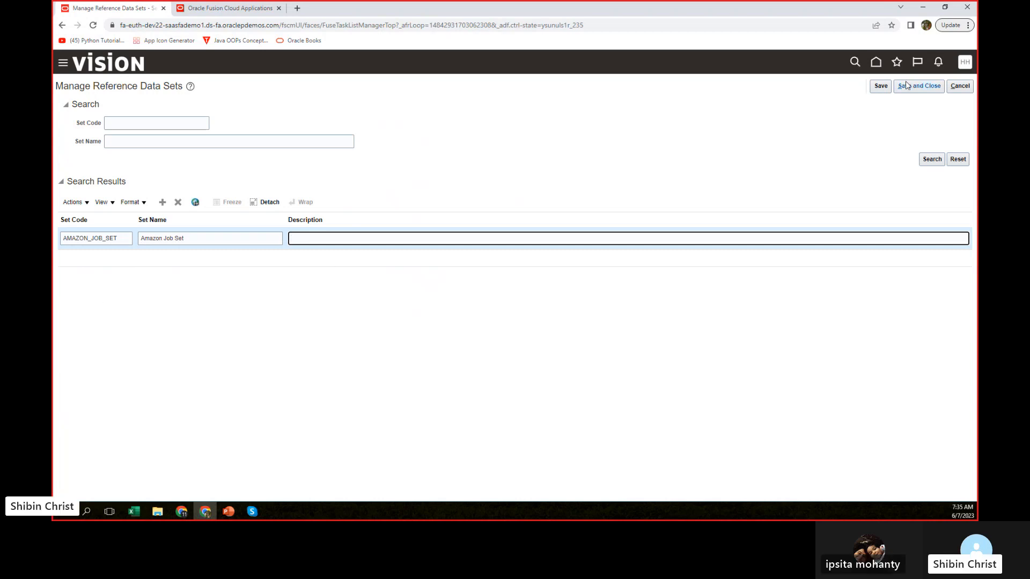
pyautogui.click(885, 88)
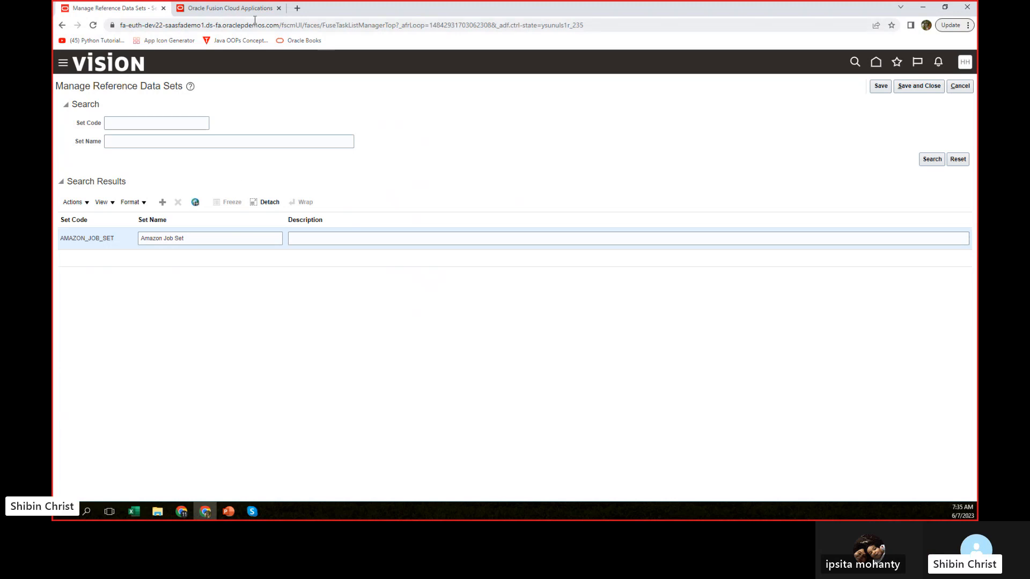
# Switch to the second browser tab and open Setup and Maintenance there
pyautogui.click(220, 8)
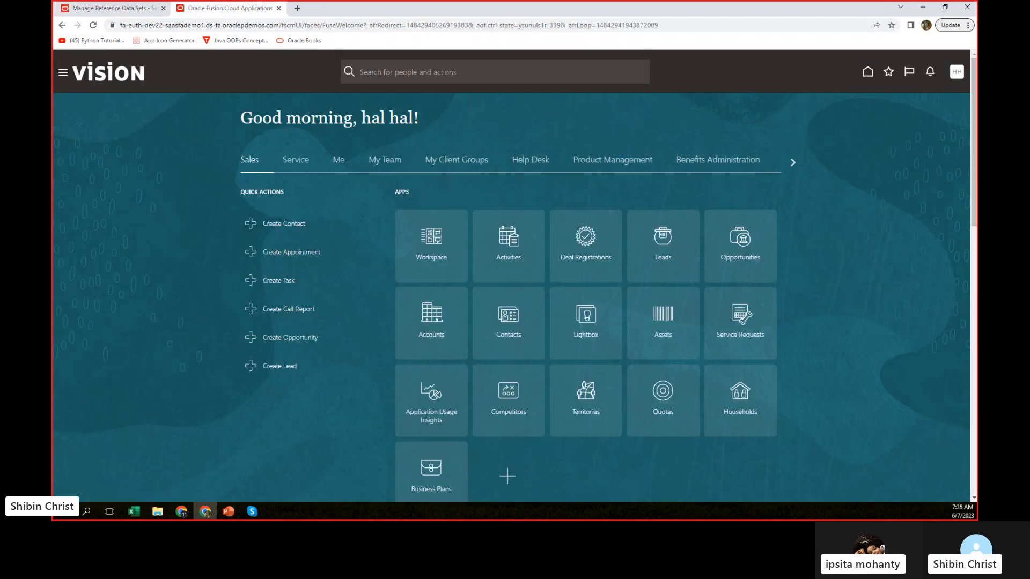
pyautogui.click(955, 73)
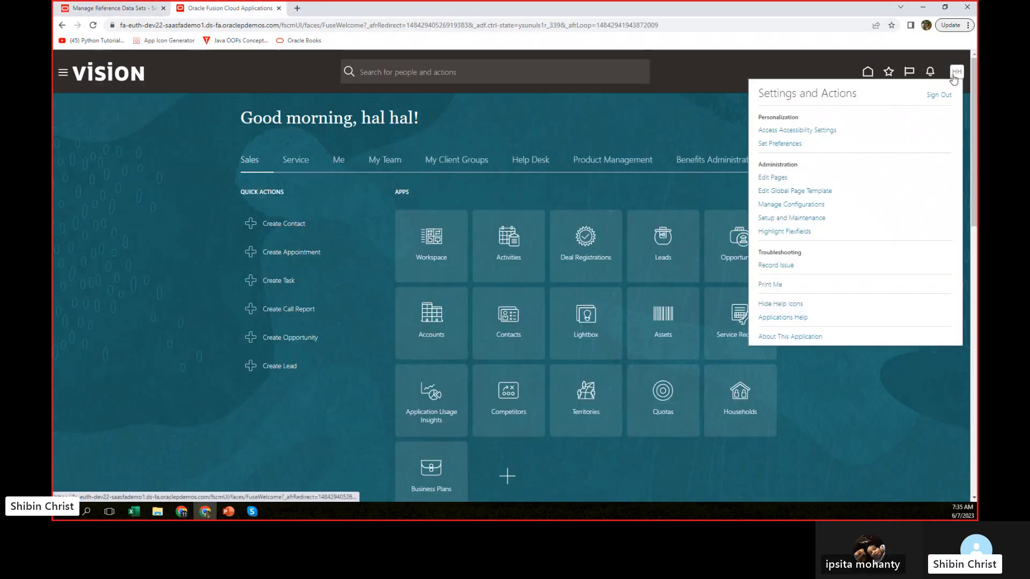
pyautogui.click(781, 218)
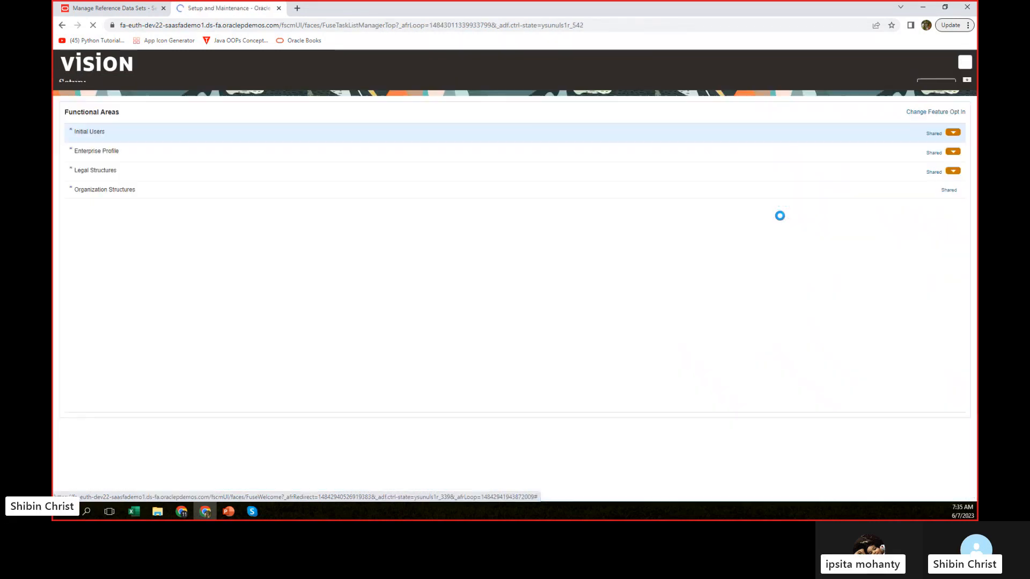
# Search the setup tasks for "job" and open the Manage Job task under Workforce Structures
pyautogui.click(490, 122)
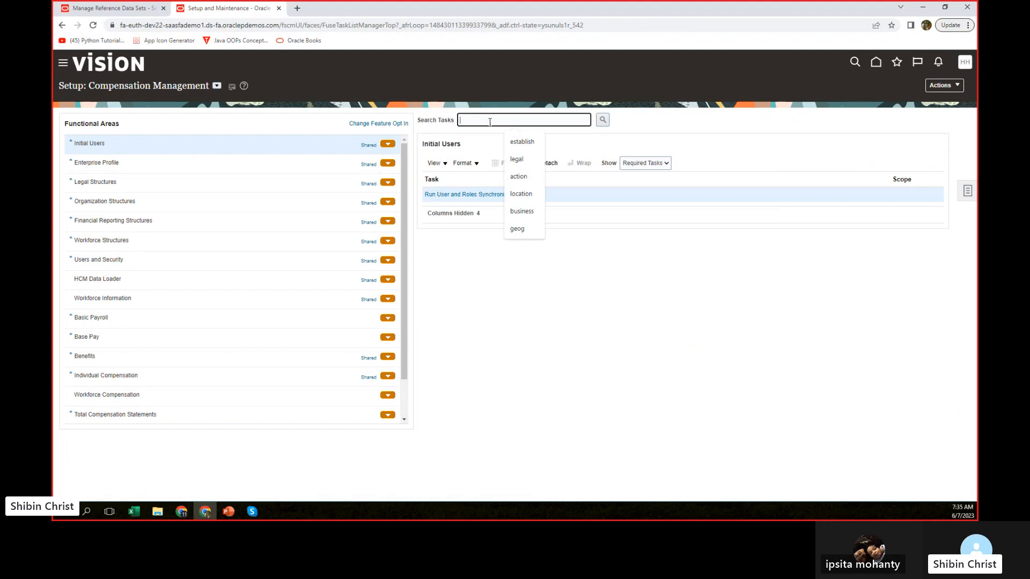
pyautogui.write('JOB')
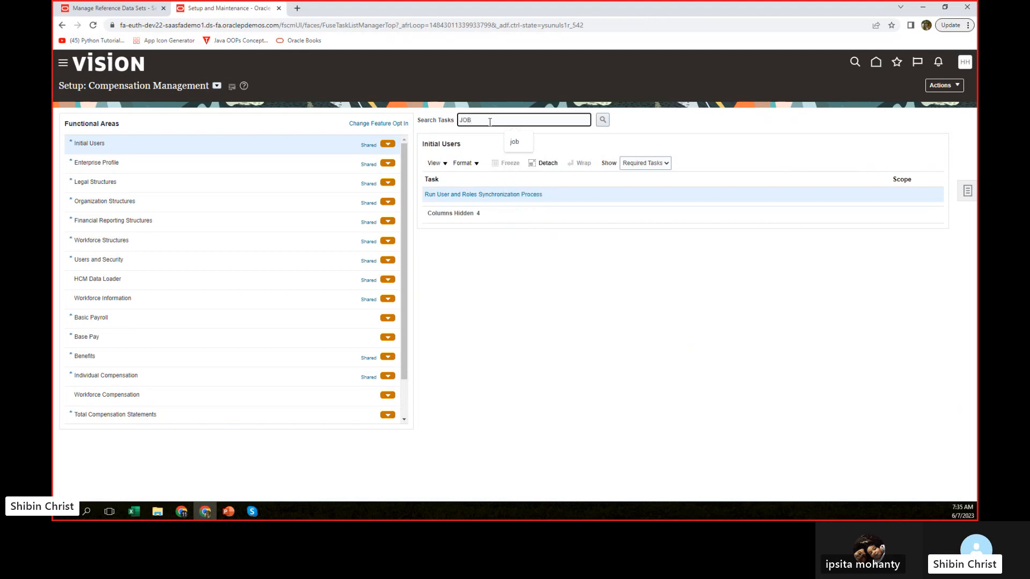
pyautogui.click(521, 143)
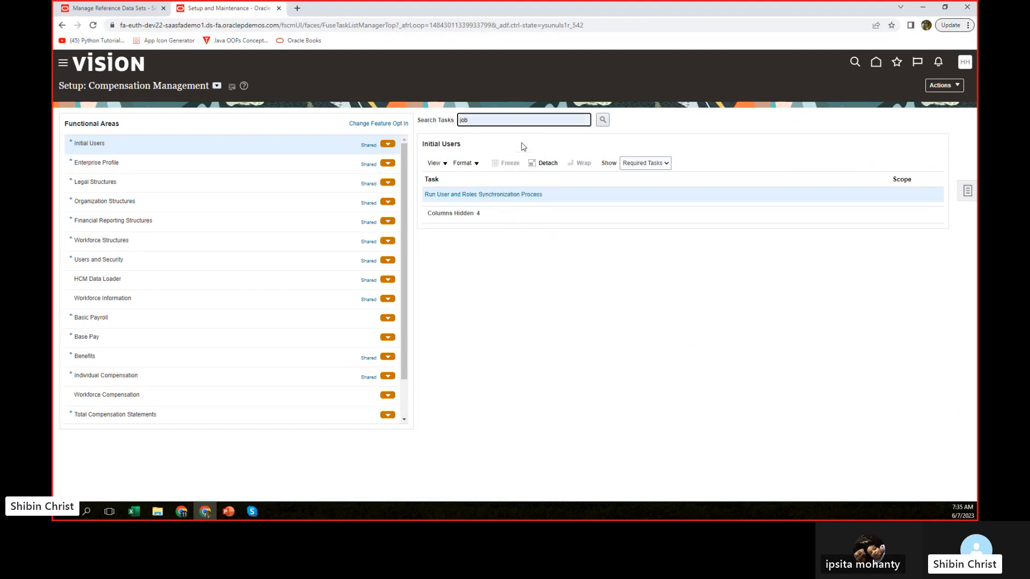
pyautogui.click(603, 120)
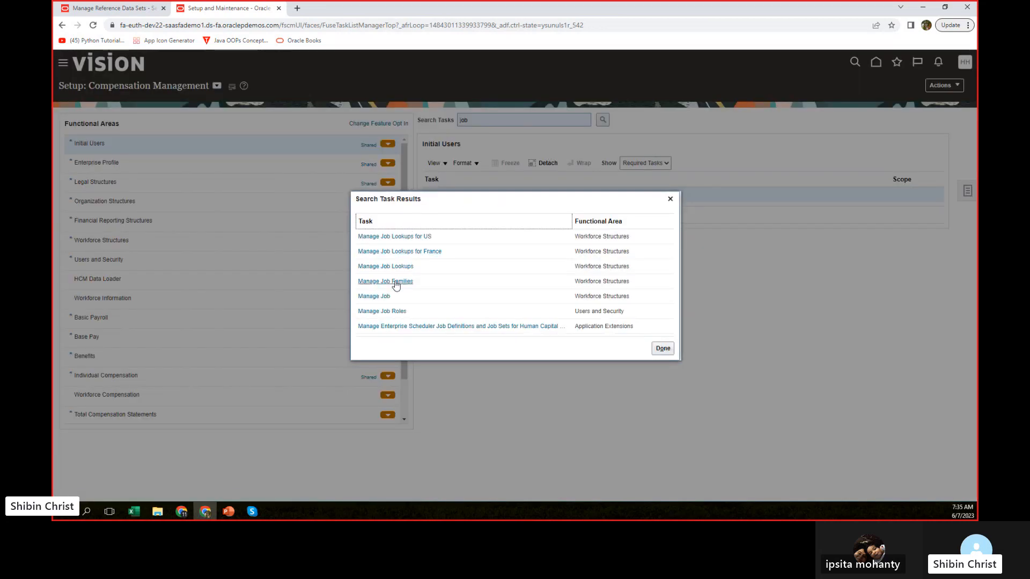
pyautogui.click(373, 296)
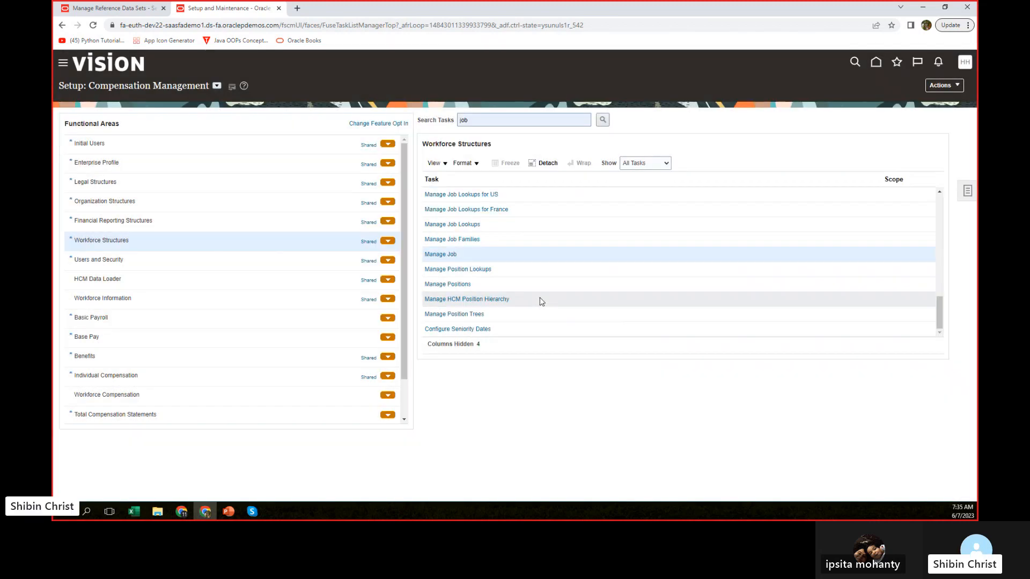
pyautogui.click(441, 254)
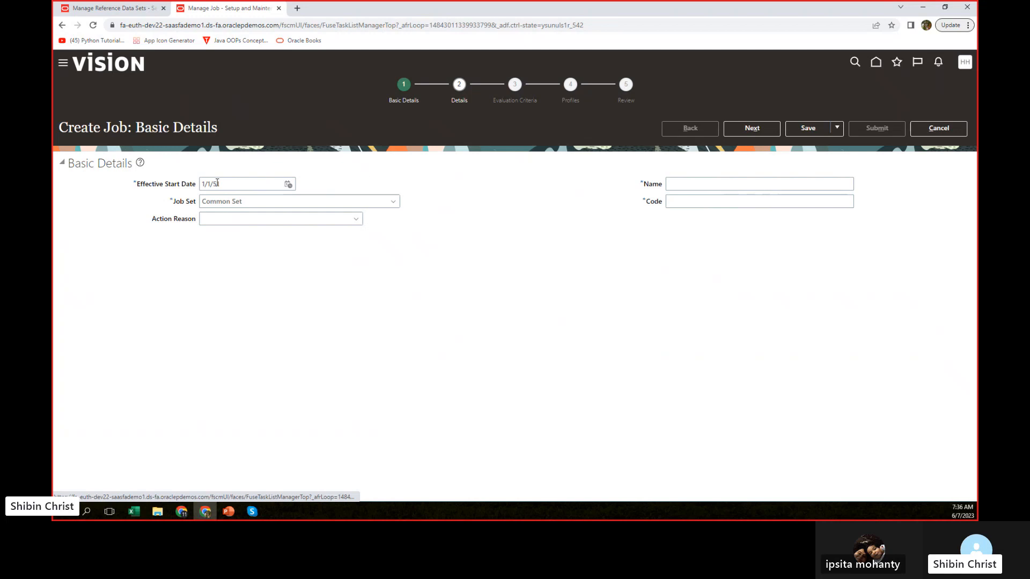
# Replace the new job's Job Set with Amazon Job Set
pyautogui.moveTo(350, 202); pyautogui.dragTo(122, 206)
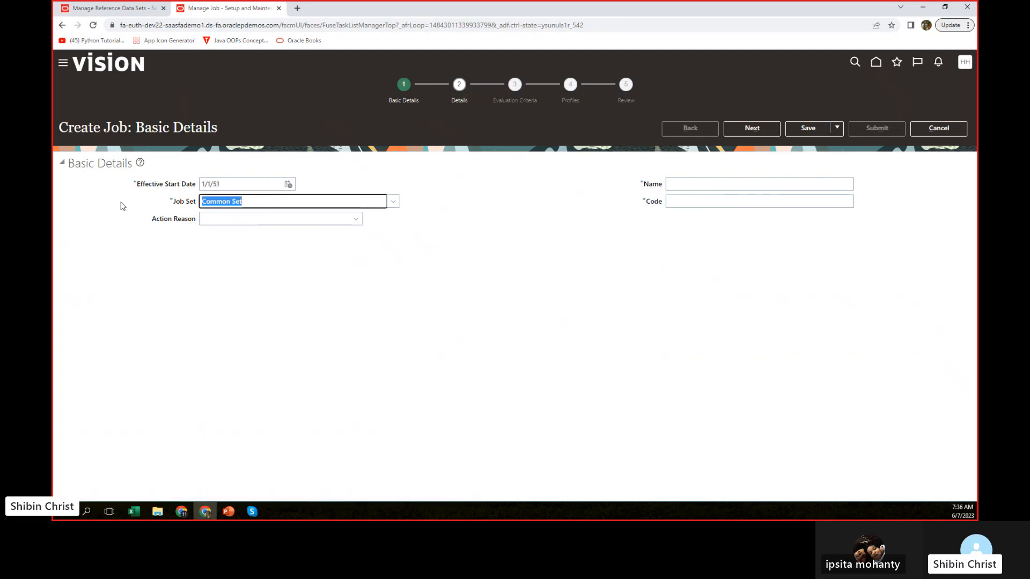
pyautogui.write('amazon')
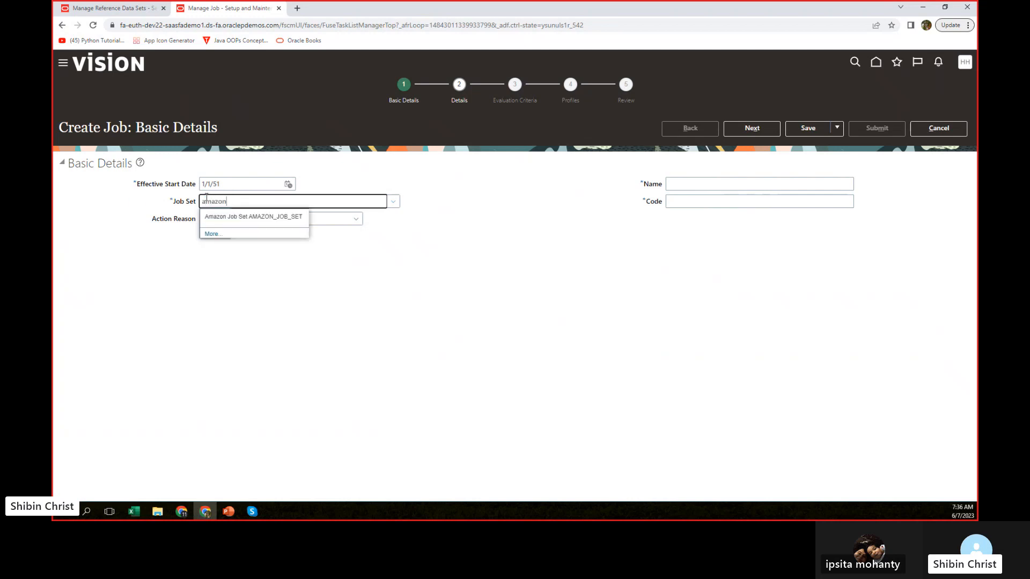
pyautogui.click(261, 217)
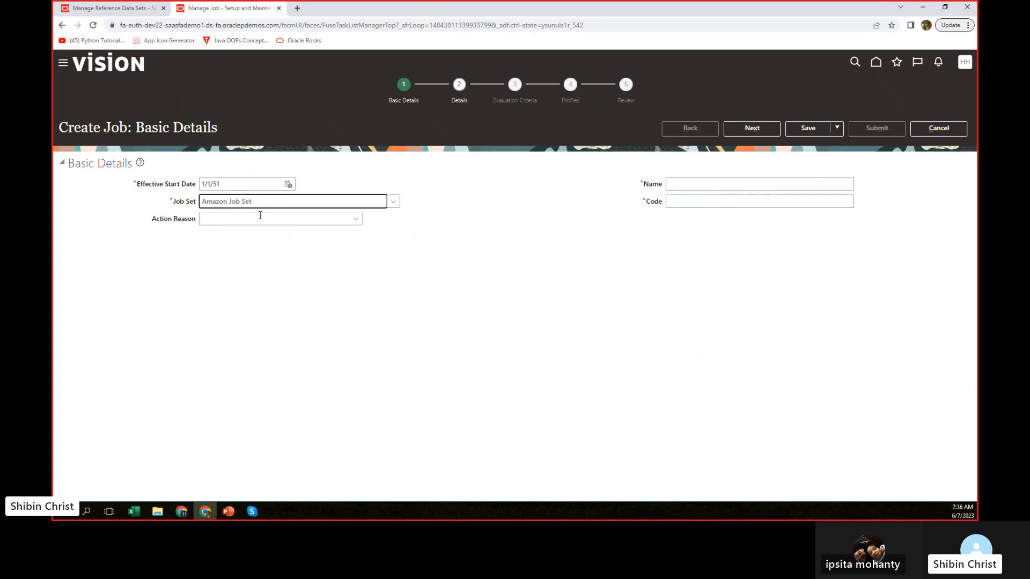
# Enter Sales Manager as both the job's name and code, and continue to the job details
pyautogui.click(729, 186)
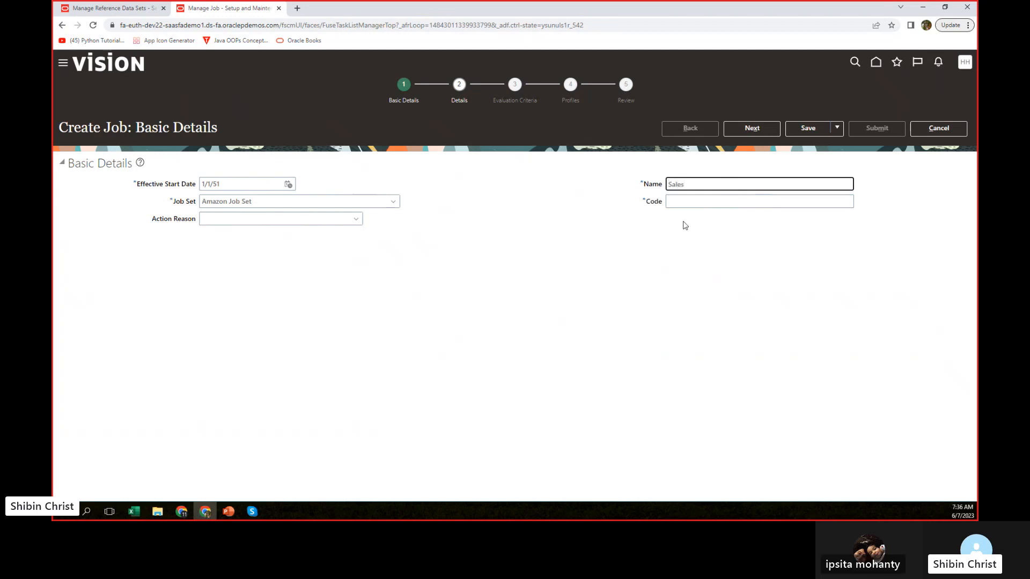
pyautogui.click(678, 201)
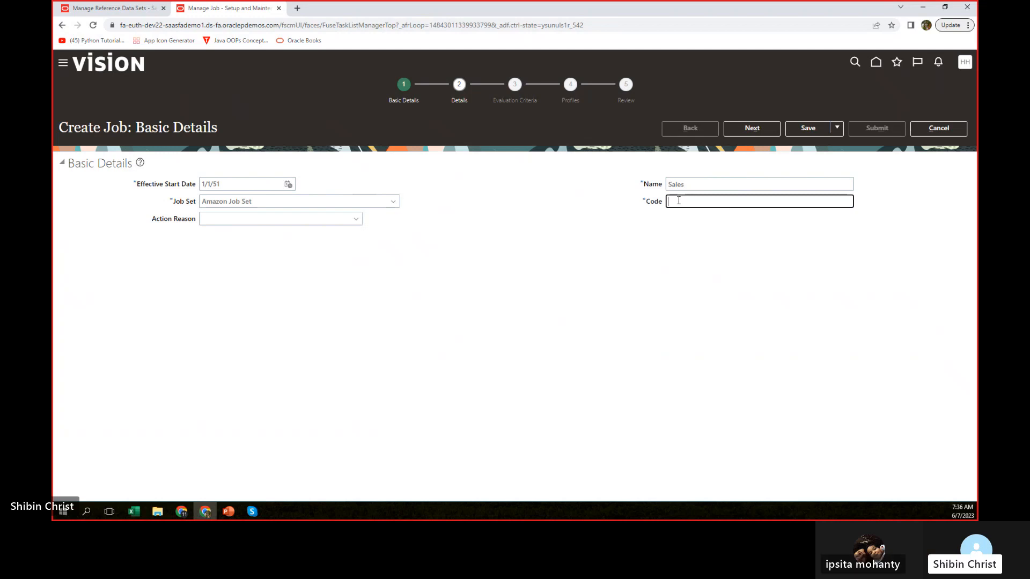
pyautogui.write('Sales')
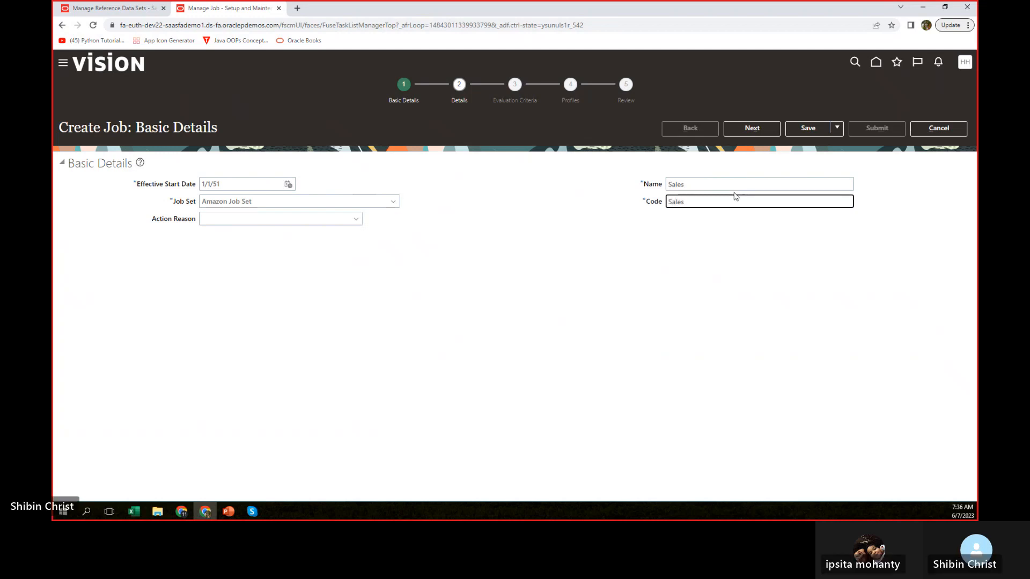
pyautogui.click(701, 182)
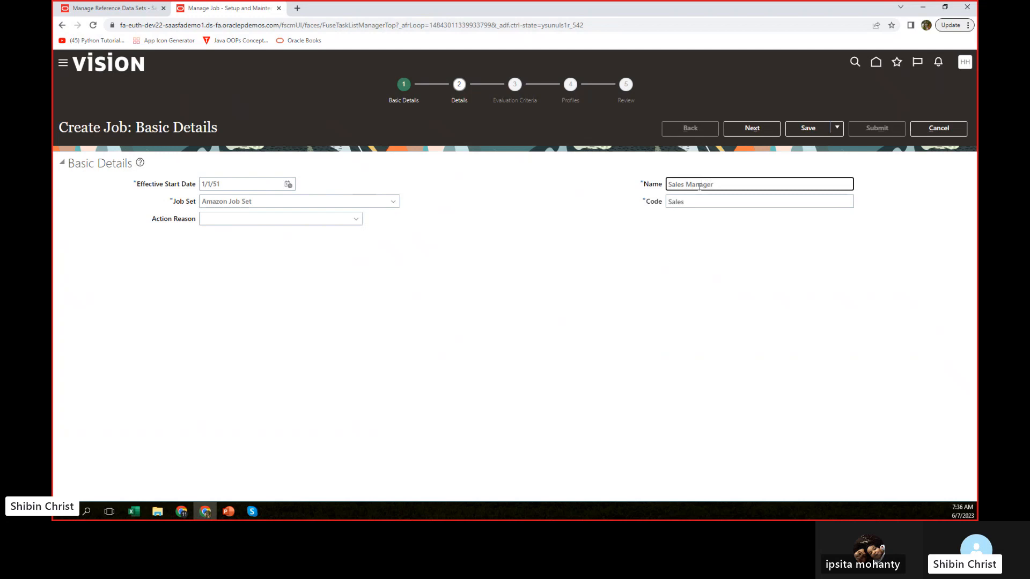
pyautogui.click(691, 201)
pyautogui.write('Mana')
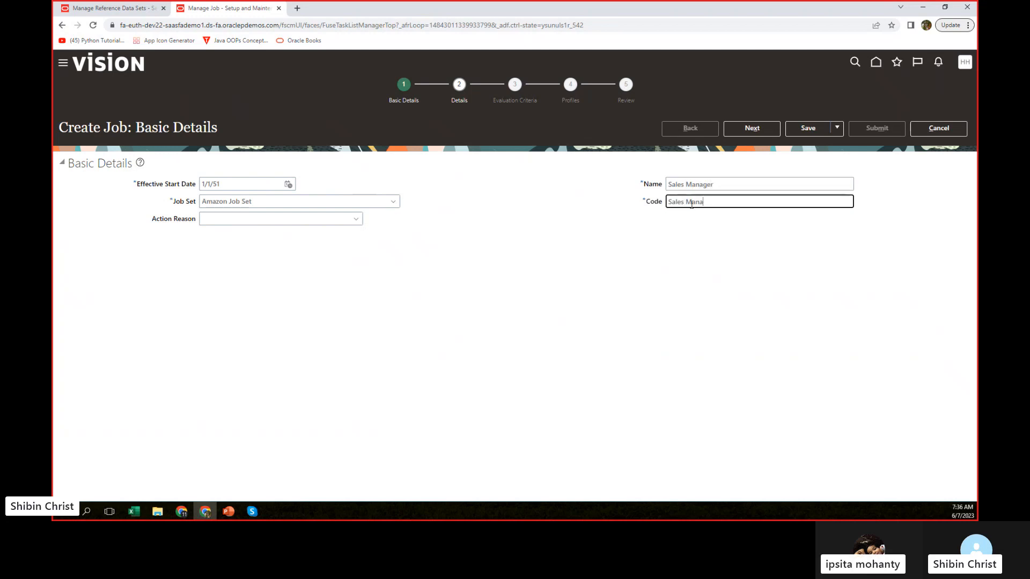
pyautogui.write('ger')
pyautogui.click(751, 131)
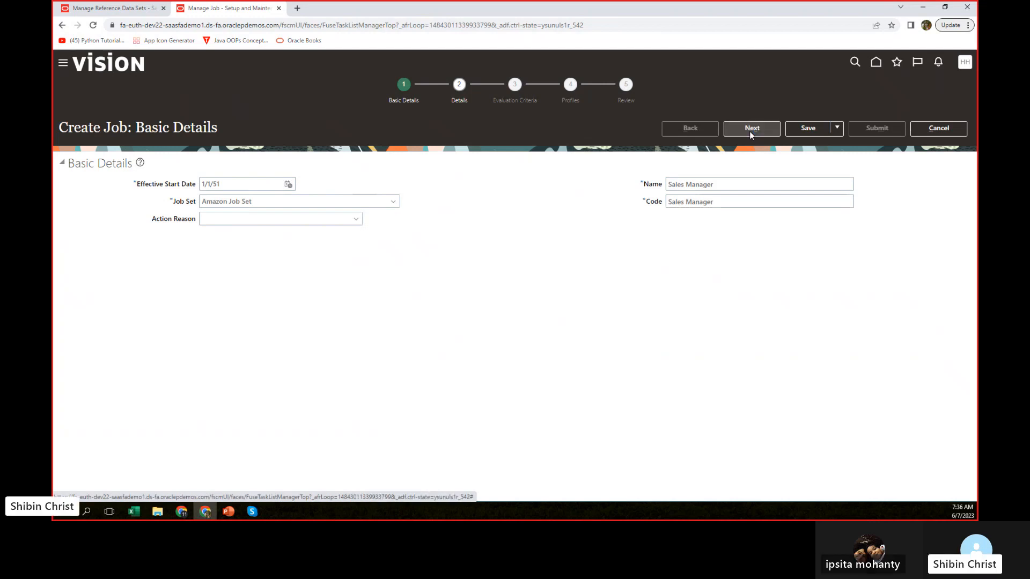
pyautogui.click(750, 133)
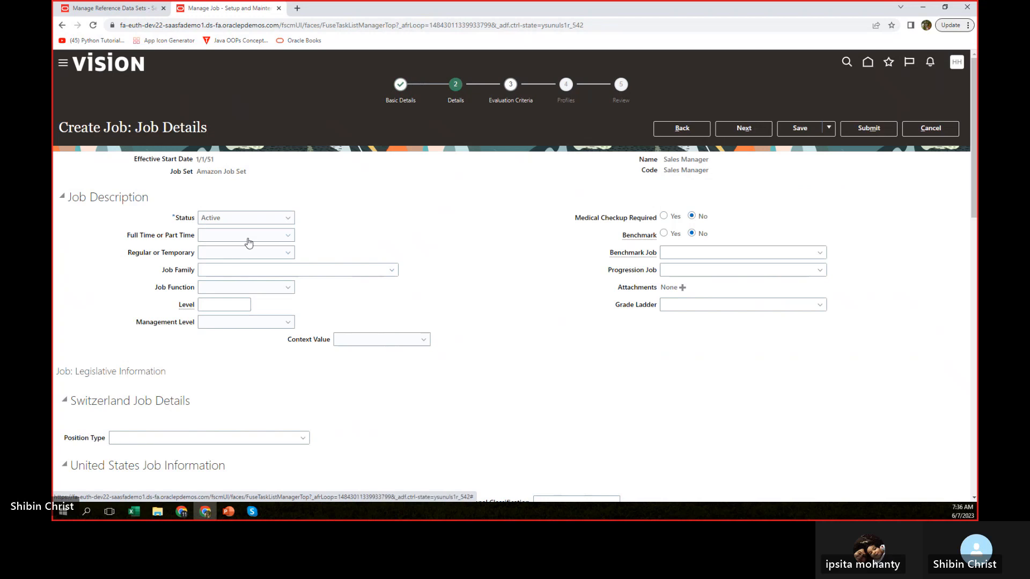
# Set the job to Full time and Regular in the job description
pyautogui.click(246, 236)
pyautogui.click(217, 266)
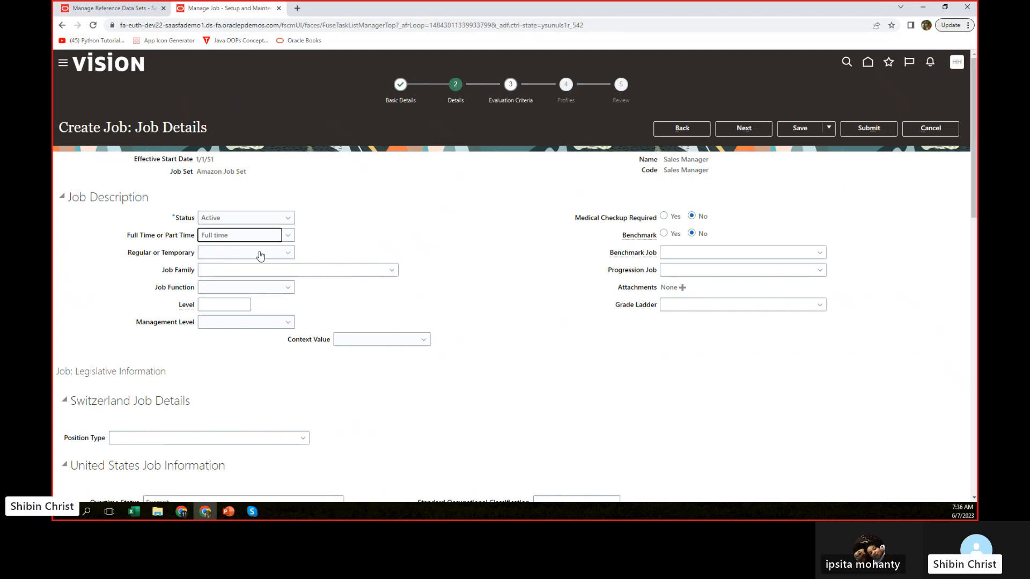
pyautogui.click(260, 253)
pyautogui.click(214, 280)
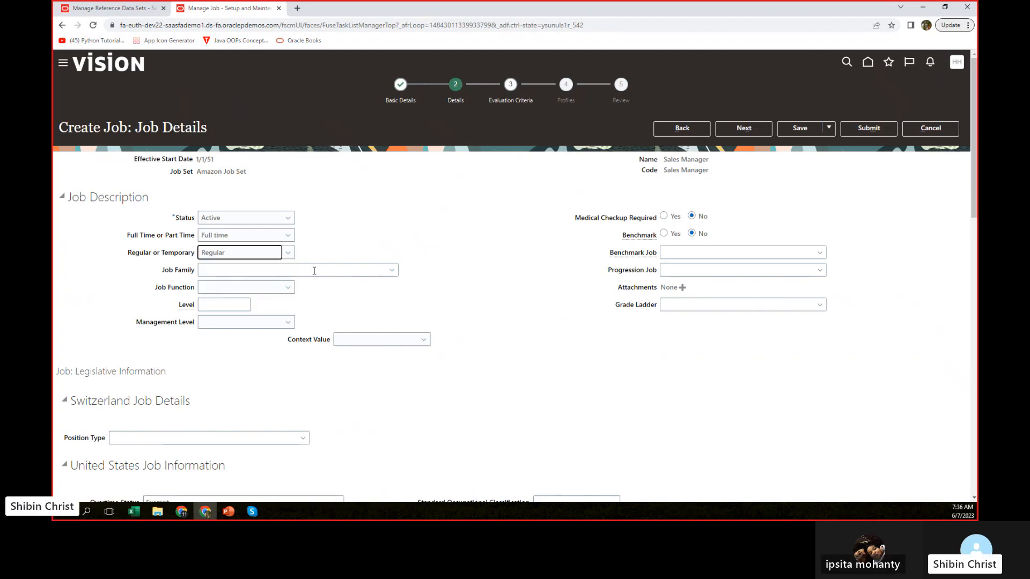
# Assign the job to the Sales job family and the Customer Service job function
pyautogui.click(377, 271)
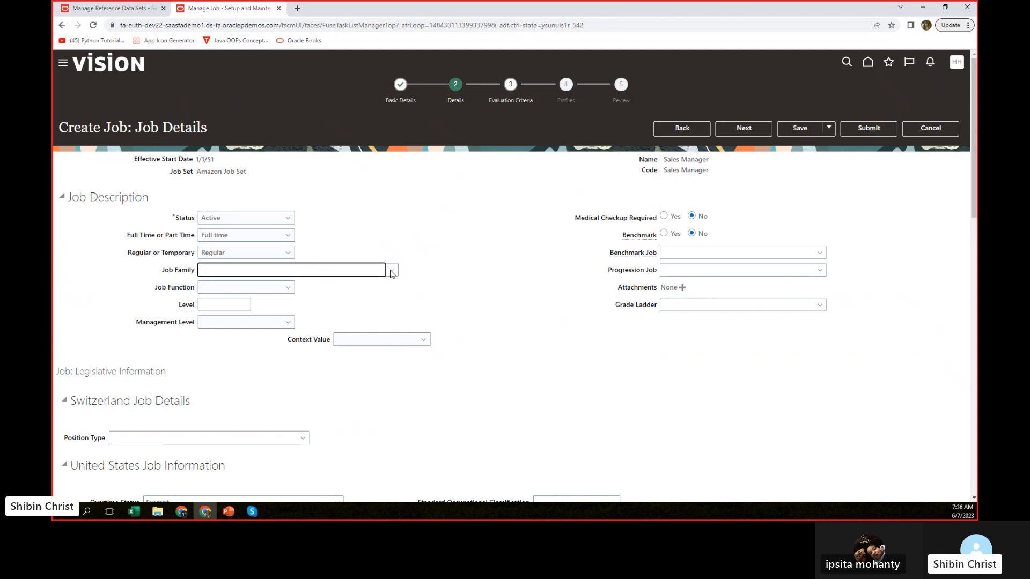
pyautogui.click(247, 269)
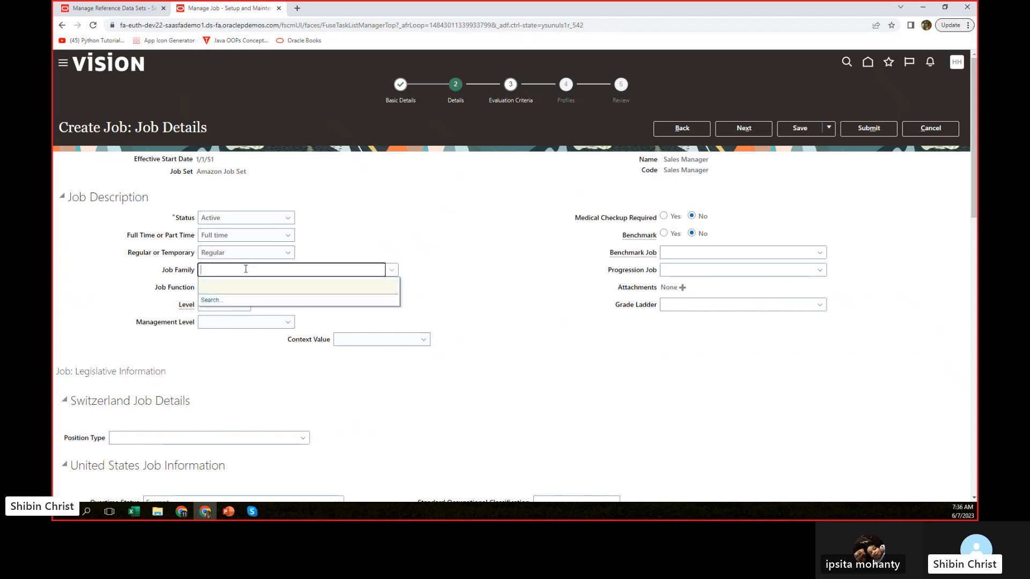
pyautogui.write('sales')
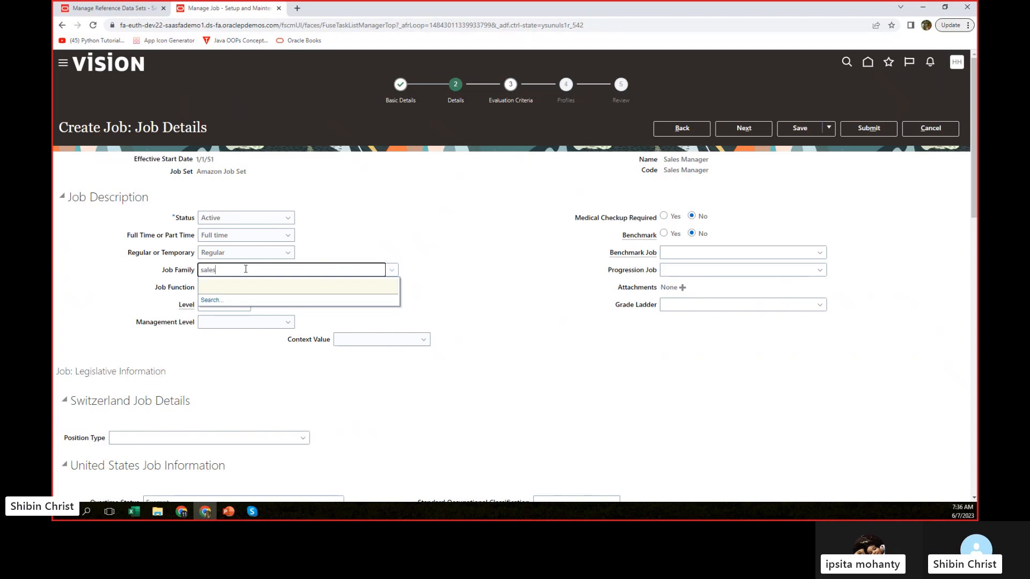
pyautogui.click(208, 287)
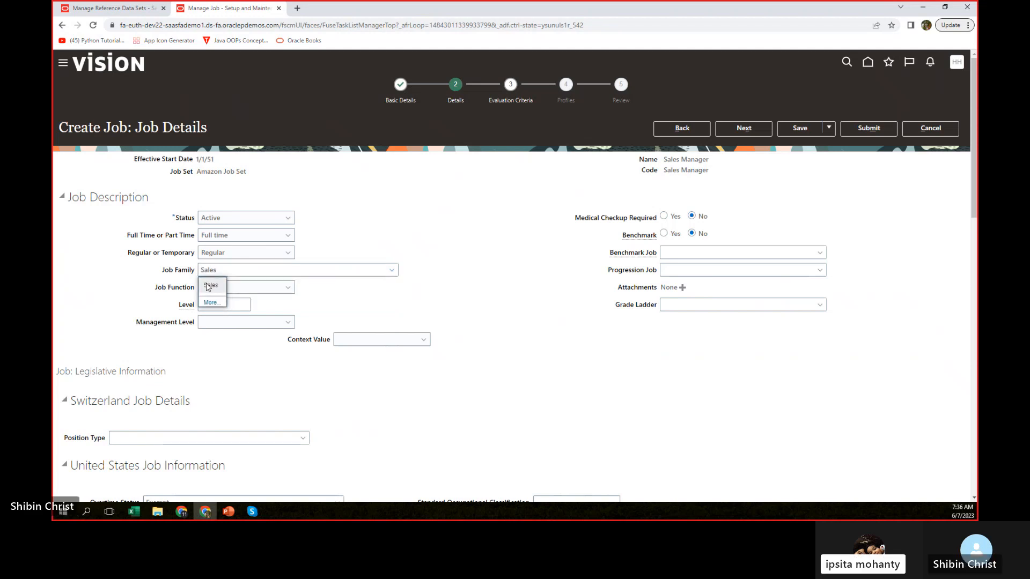
pyautogui.click(256, 287)
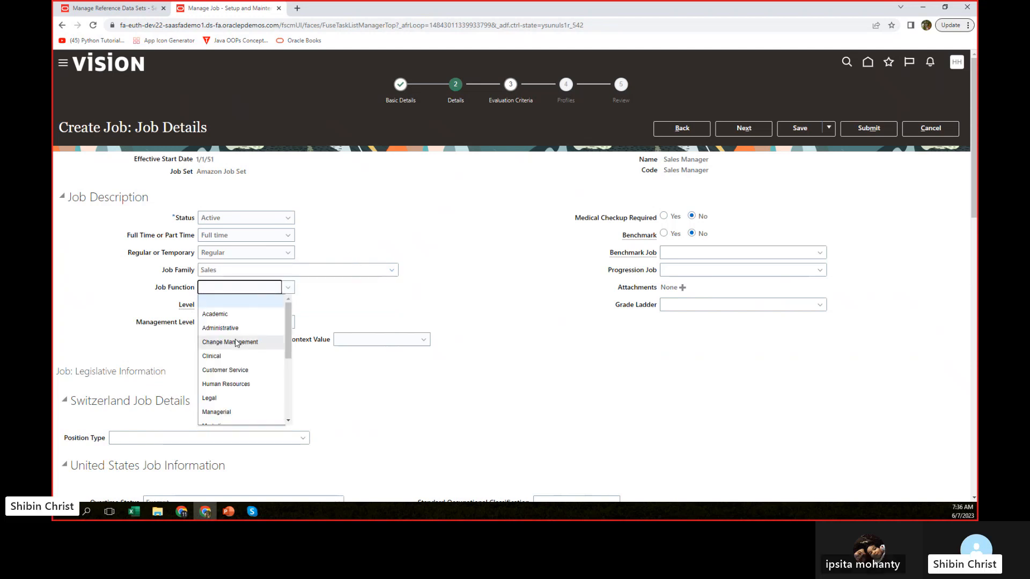
pyautogui.click(233, 370)
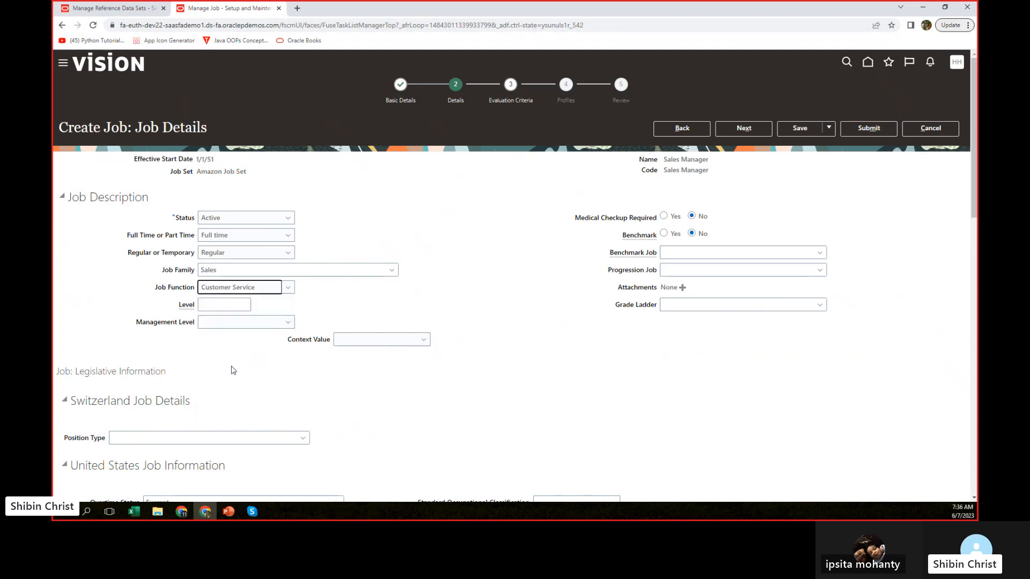
# Set the job's level to 5 and its management level to First-line manager
pyautogui.click(226, 305)
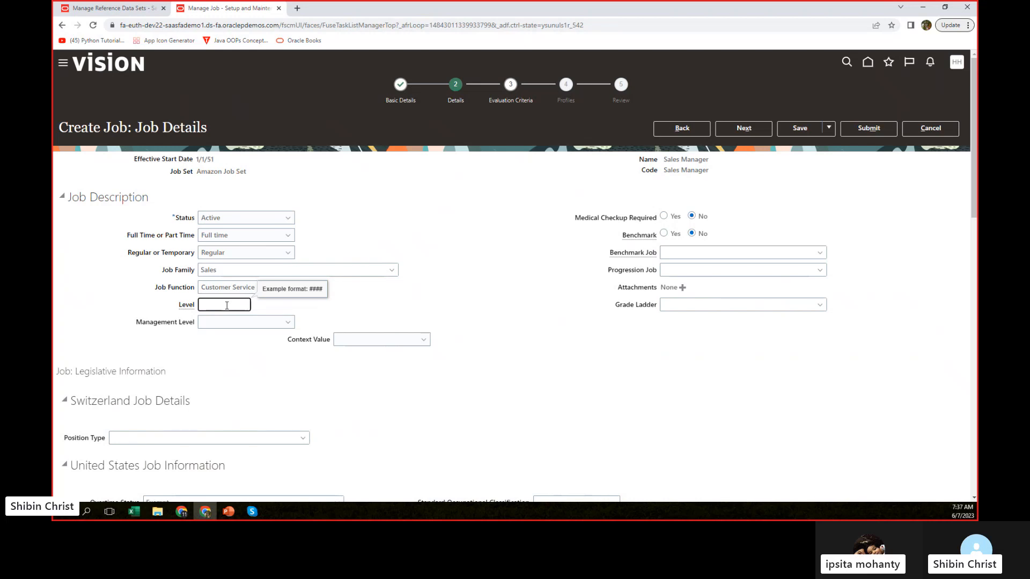
pyautogui.write('5')
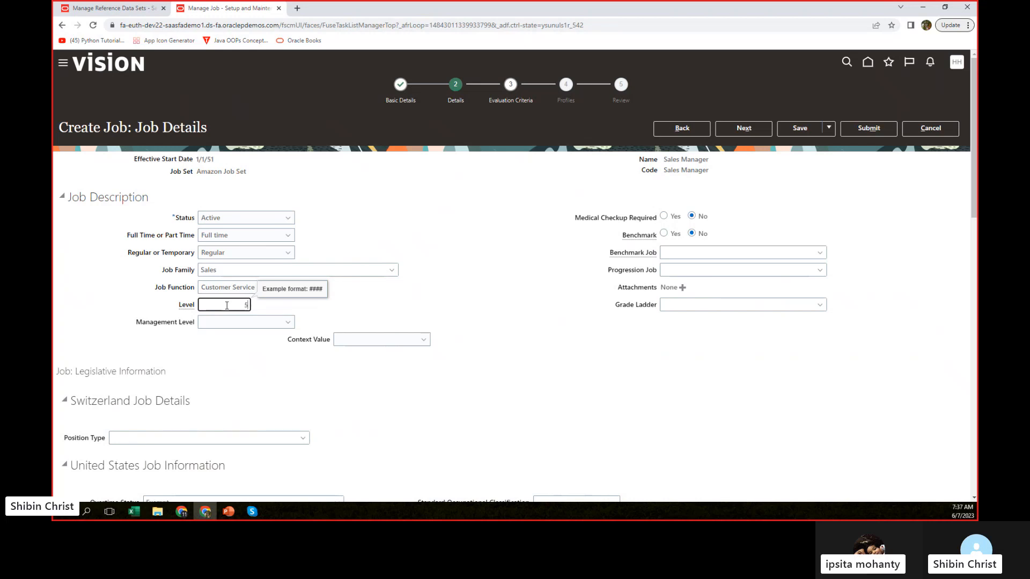
pyautogui.click(285, 323)
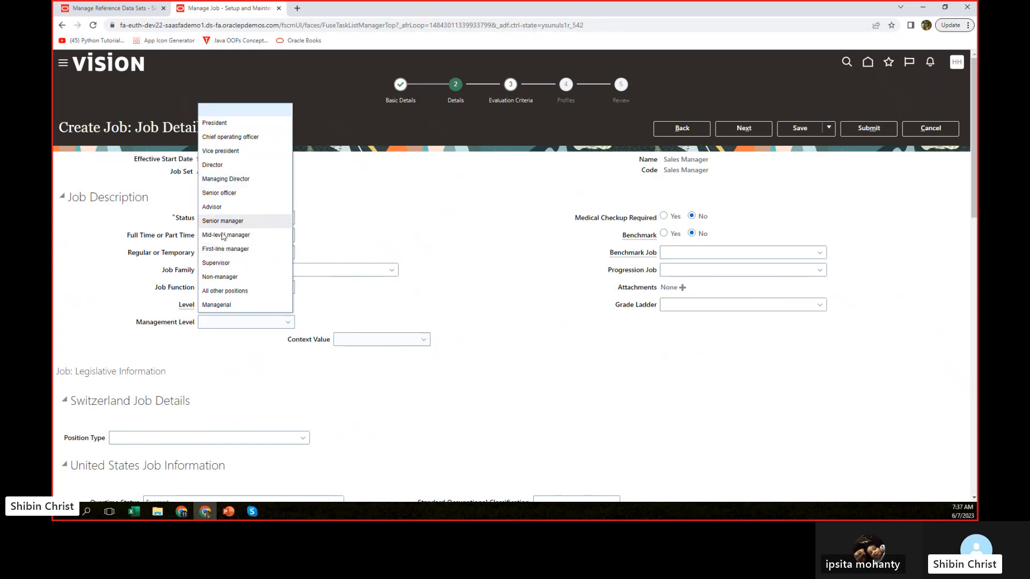
pyautogui.click(224, 250)
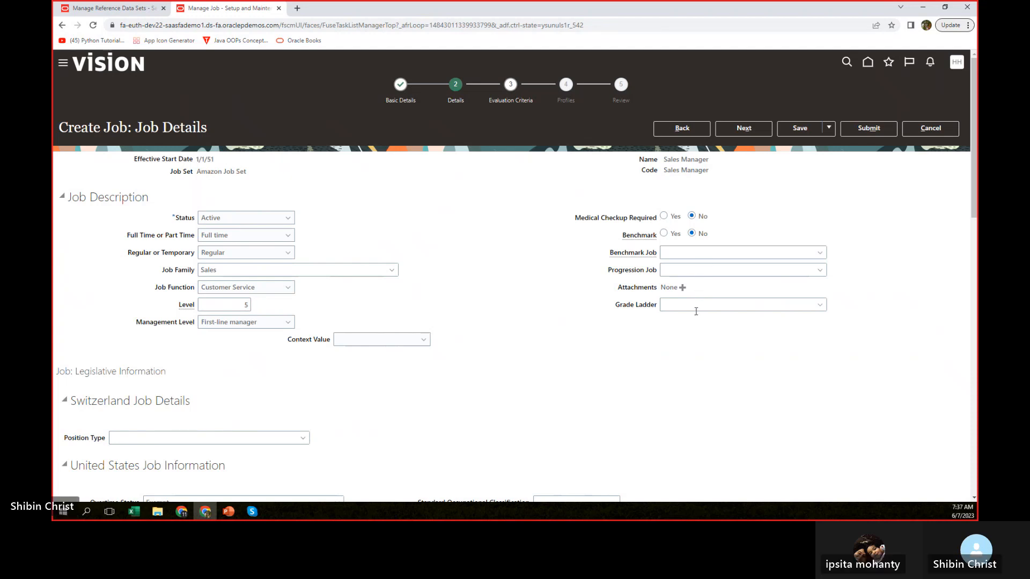
# Check the grade ladder choices and look through the country-specific legislative sections of the job details
pyautogui.scroll(-3, 524, 311)
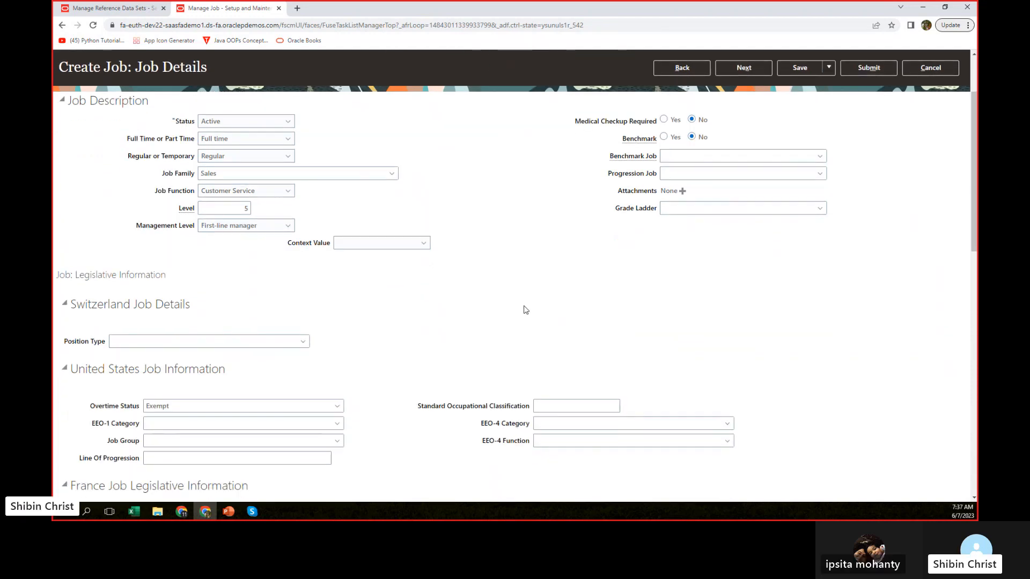
pyautogui.click(819, 209)
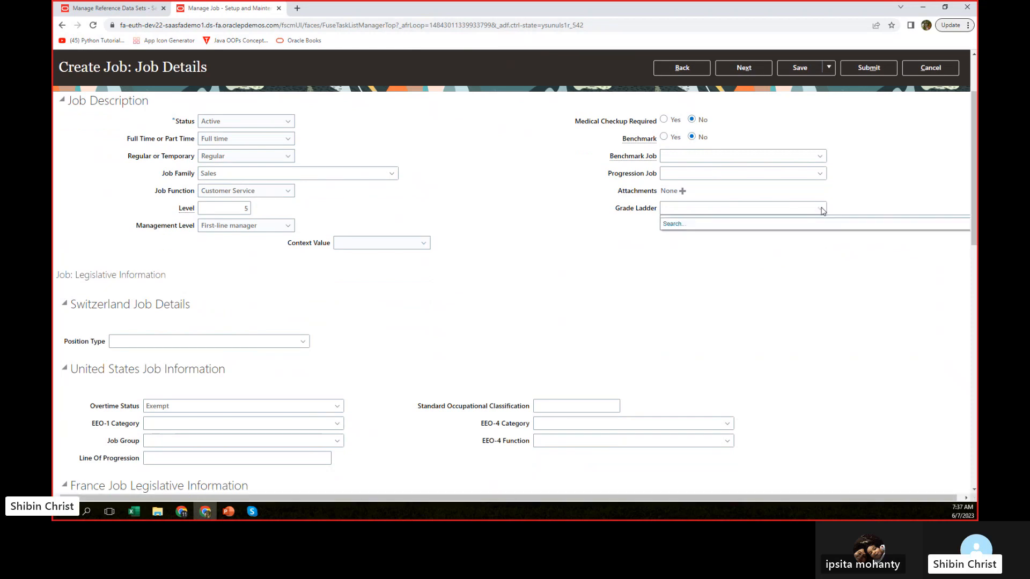
pyautogui.click(474, 285)
pyautogui.scroll(-1, 369, 322)
pyautogui.scroll(-3, 369, 322)
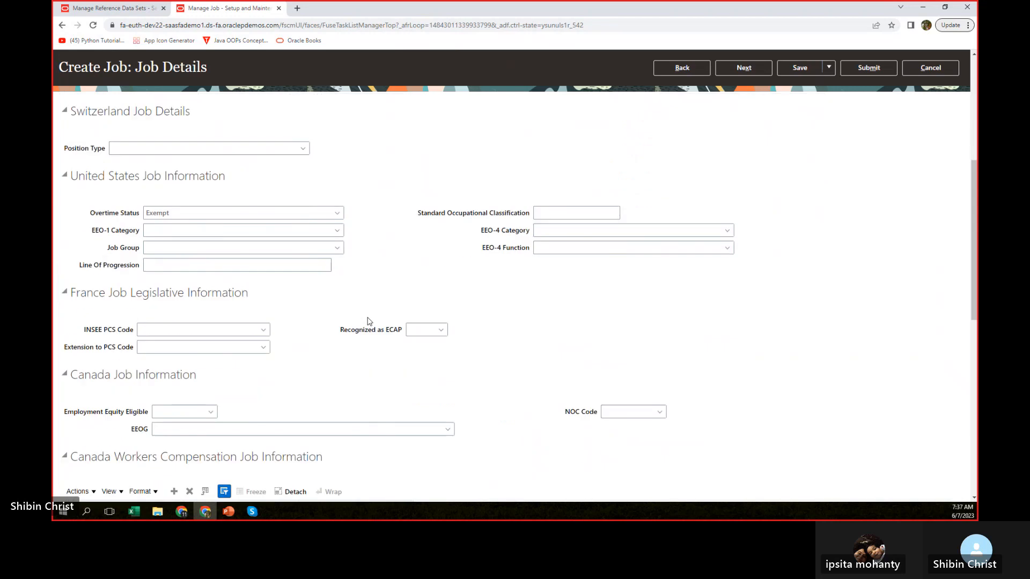
pyautogui.scroll(-4, 369, 322)
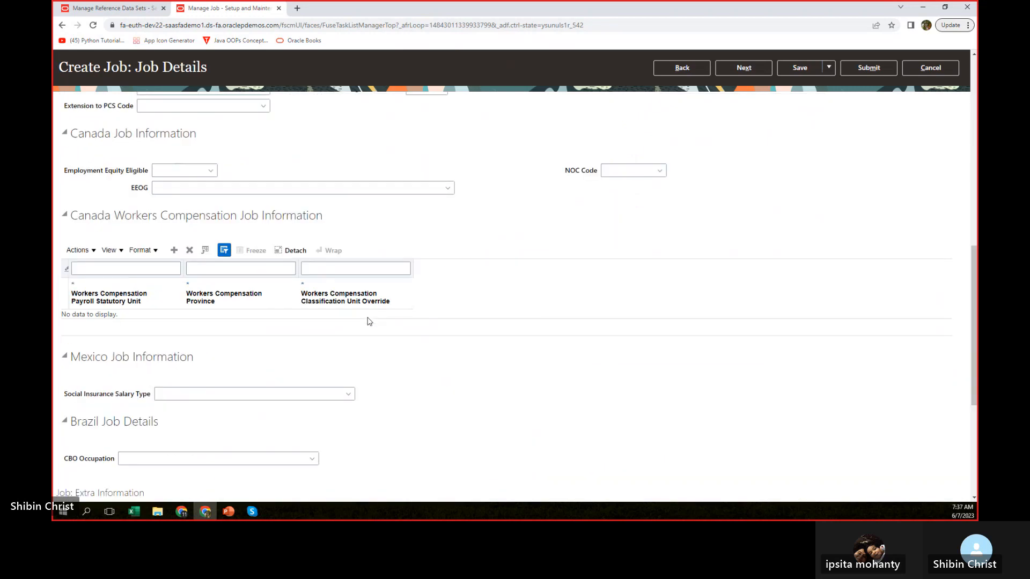
pyautogui.scroll(-4, 369, 321)
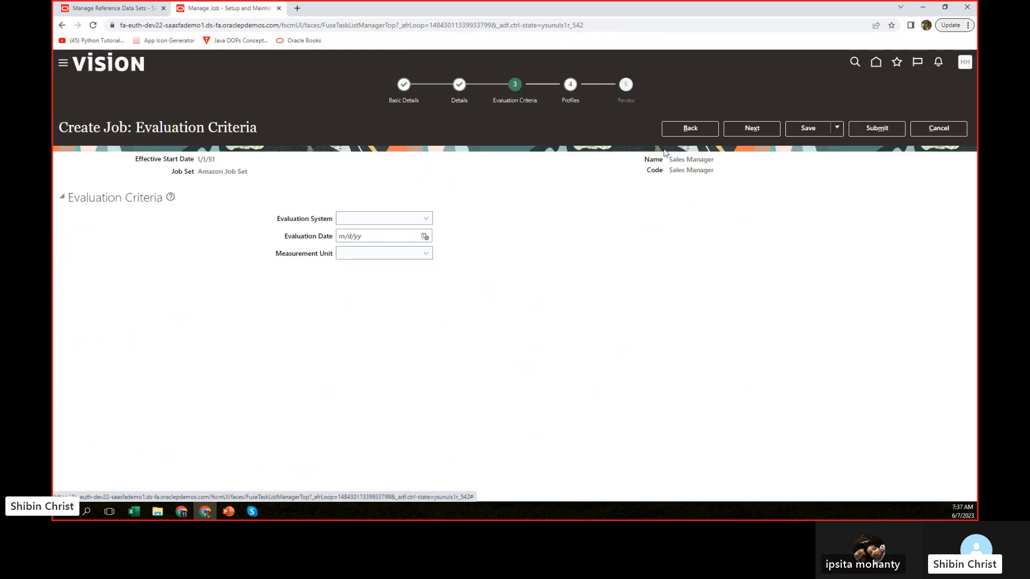
# Leave the evaluation criteria and profiles empty, then save the Sales Manager job and submit it with confirmation
pyautogui.click(758, 129)
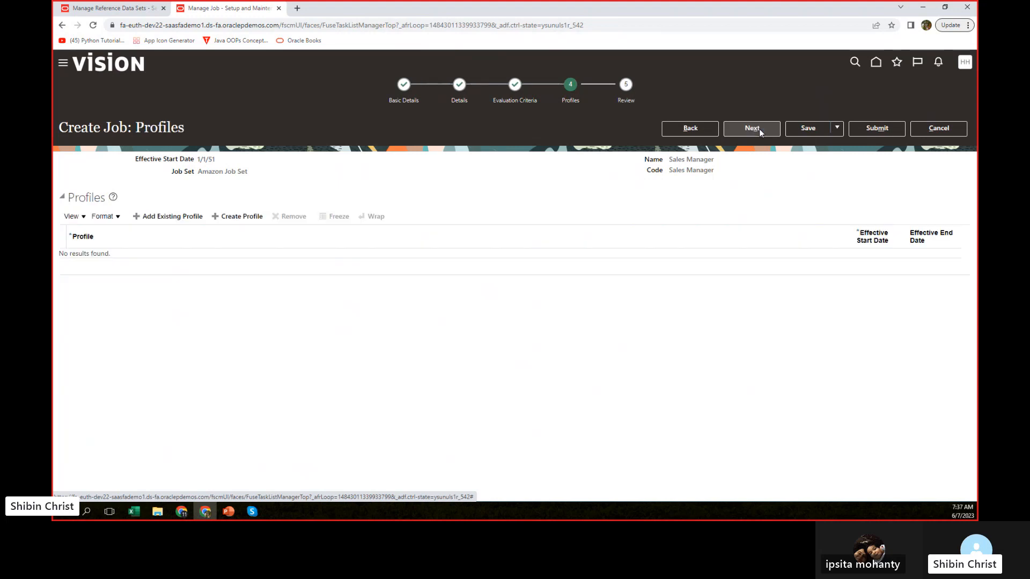
pyautogui.click(760, 131)
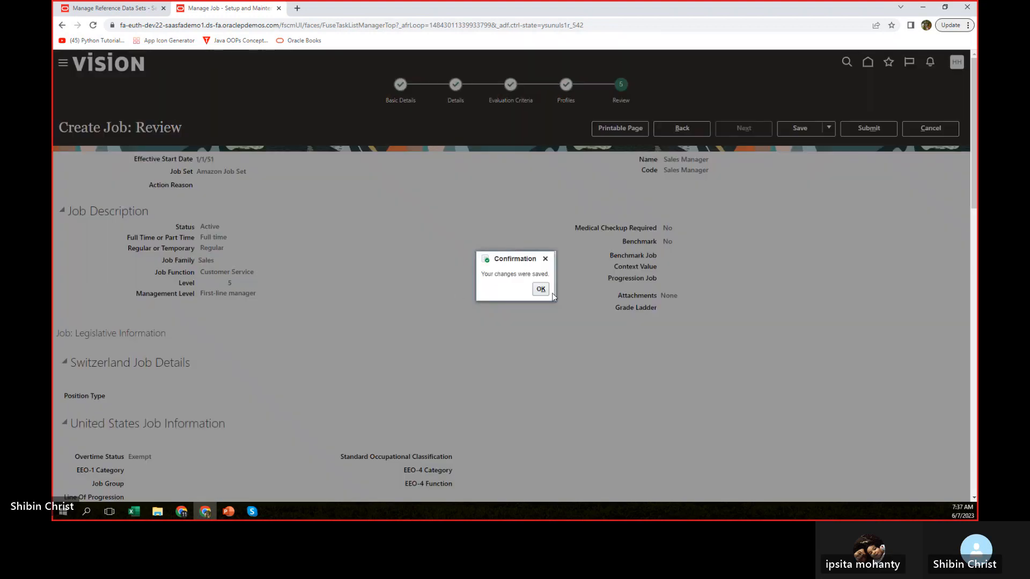
pyautogui.click(541, 289)
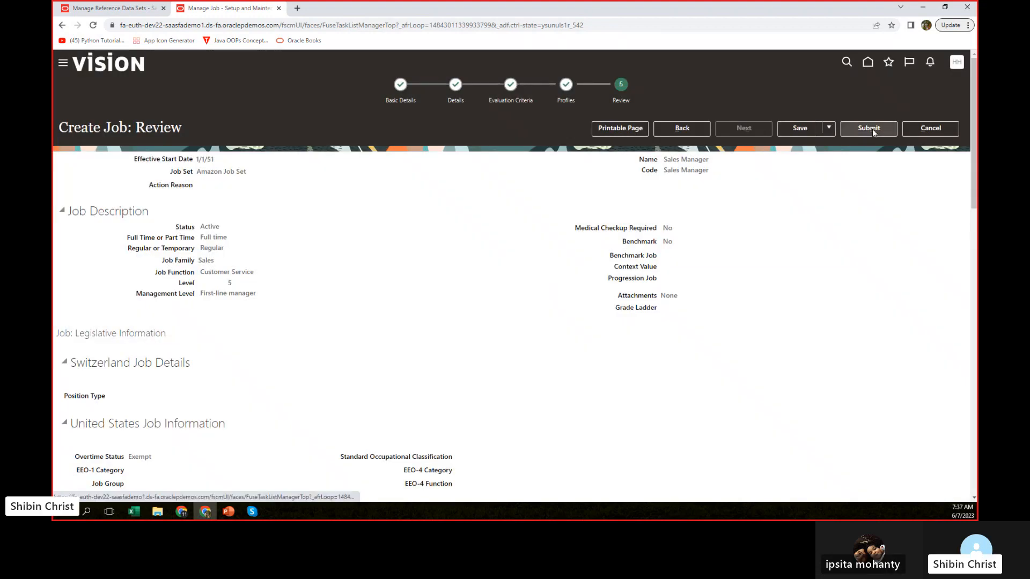
pyautogui.click(869, 129)
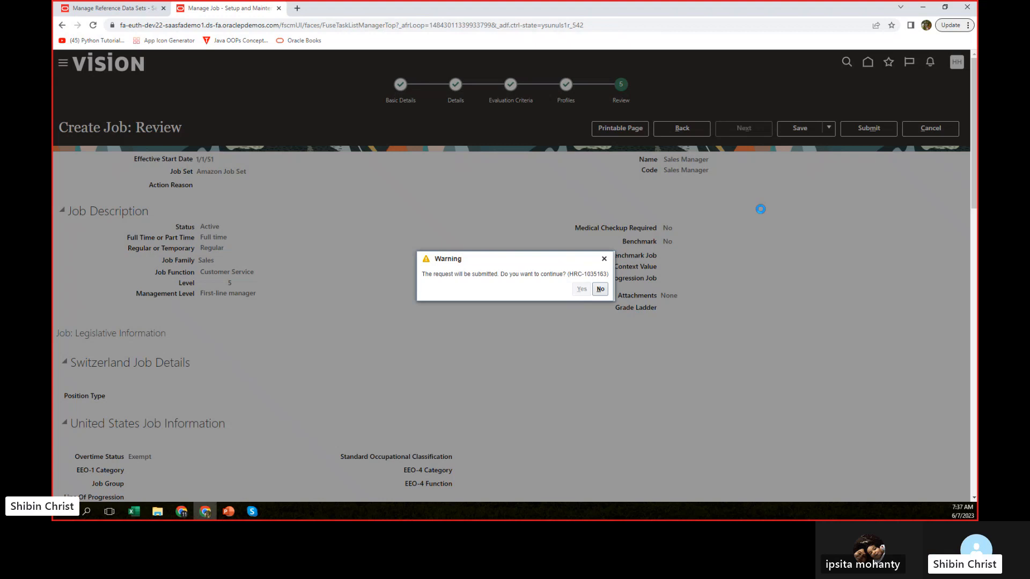
pyautogui.click(542, 289)
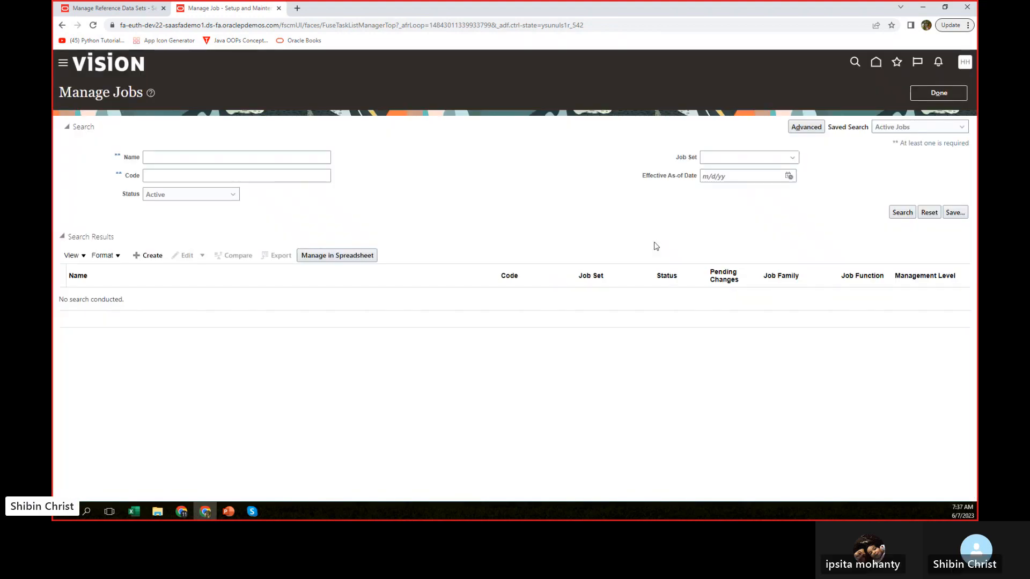
# Try to search for jobs using only amazon as the job set
pyautogui.click(229, 158)
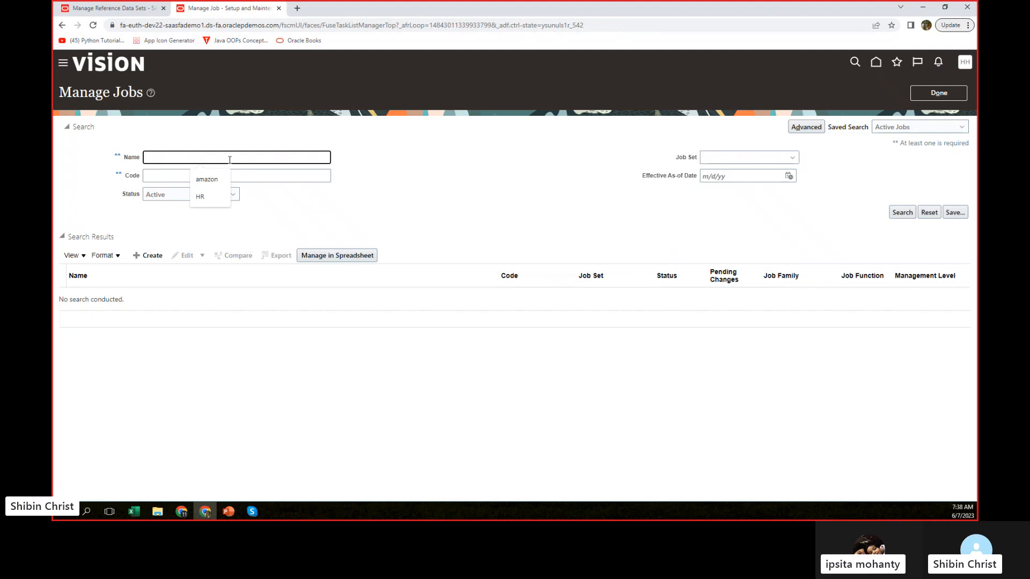
pyautogui.click(734, 158)
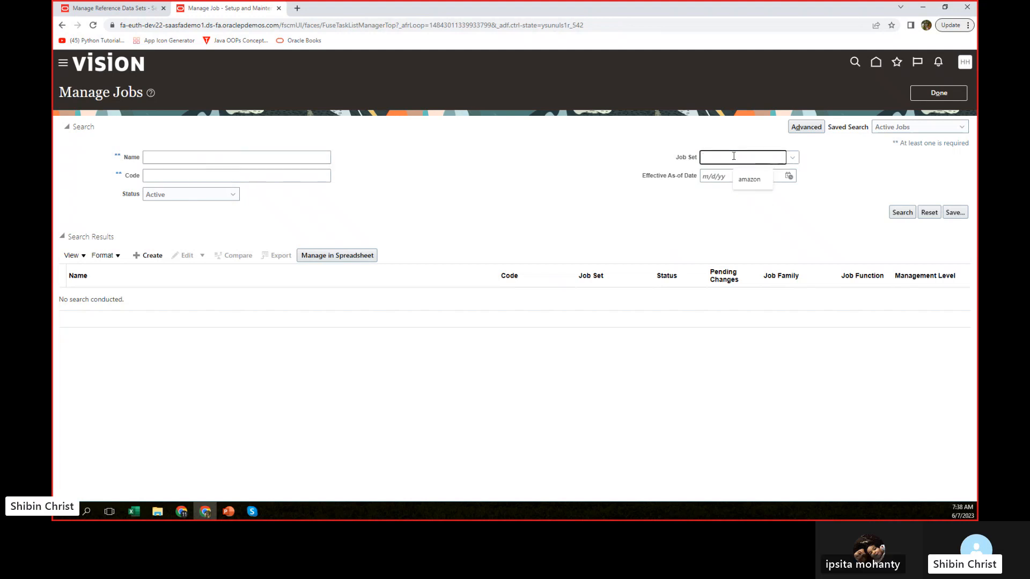
pyautogui.click(758, 184)
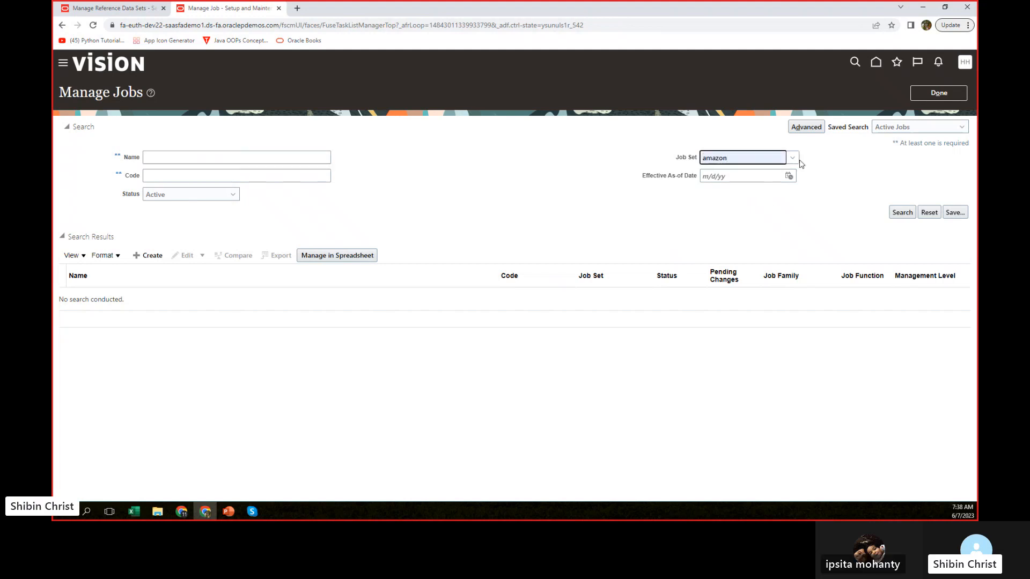
pyautogui.click(749, 158)
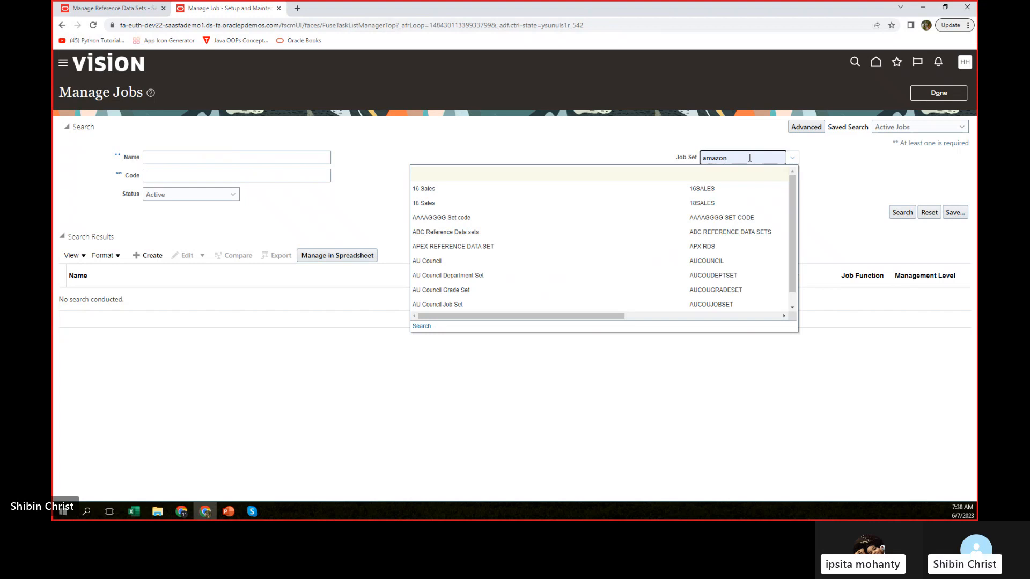
pyautogui.press('BackSpace')
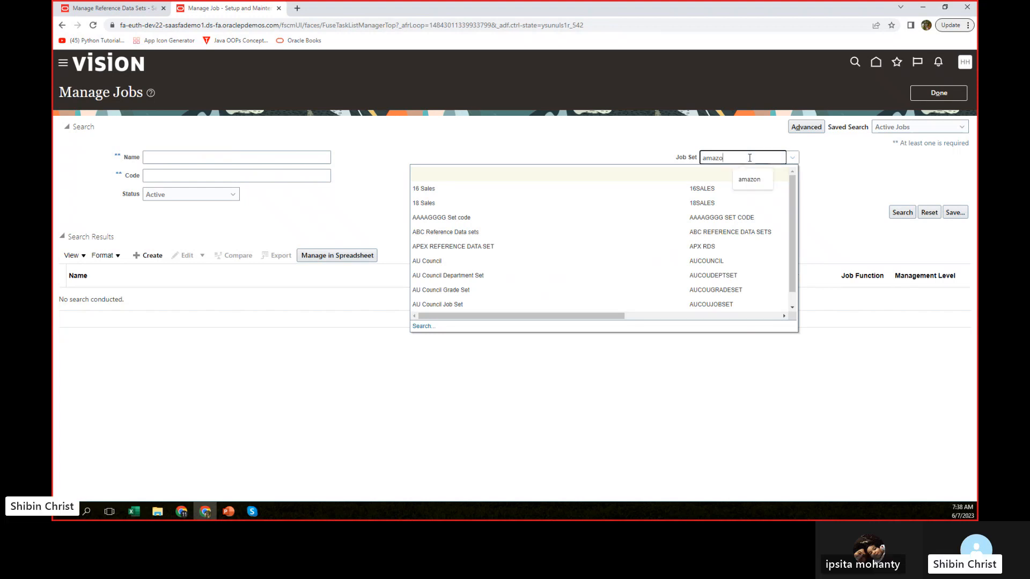
pyautogui.write('n')
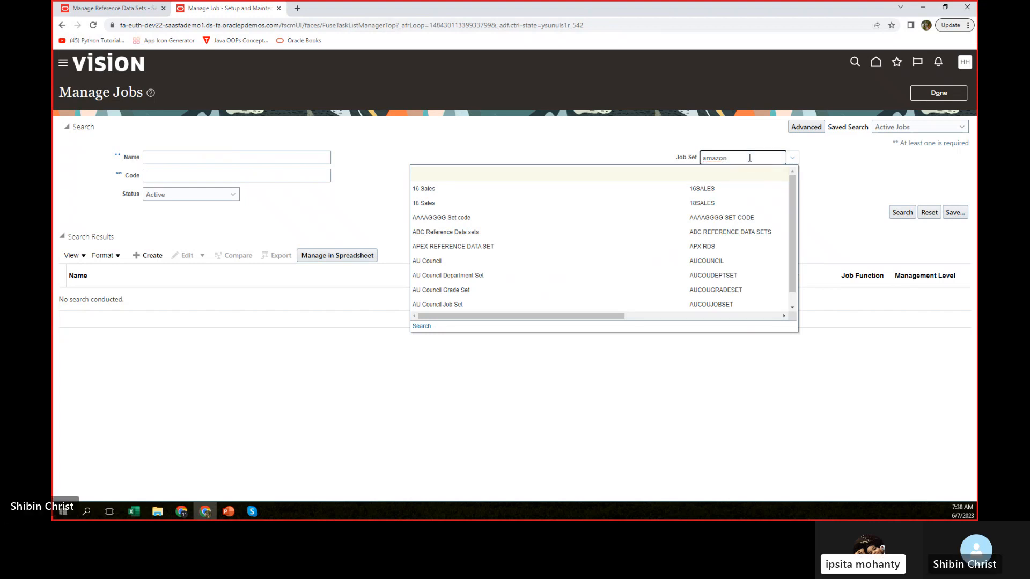
pyautogui.click(909, 212)
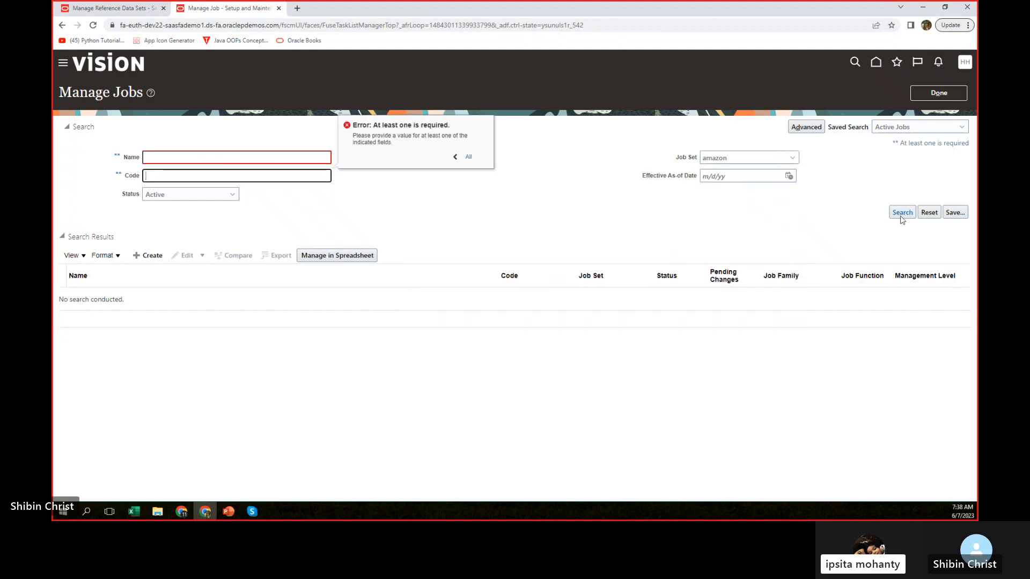
# Enter Sales as the job name, re-enter amazon as the job set and try the job search
pyautogui.click(182, 155)
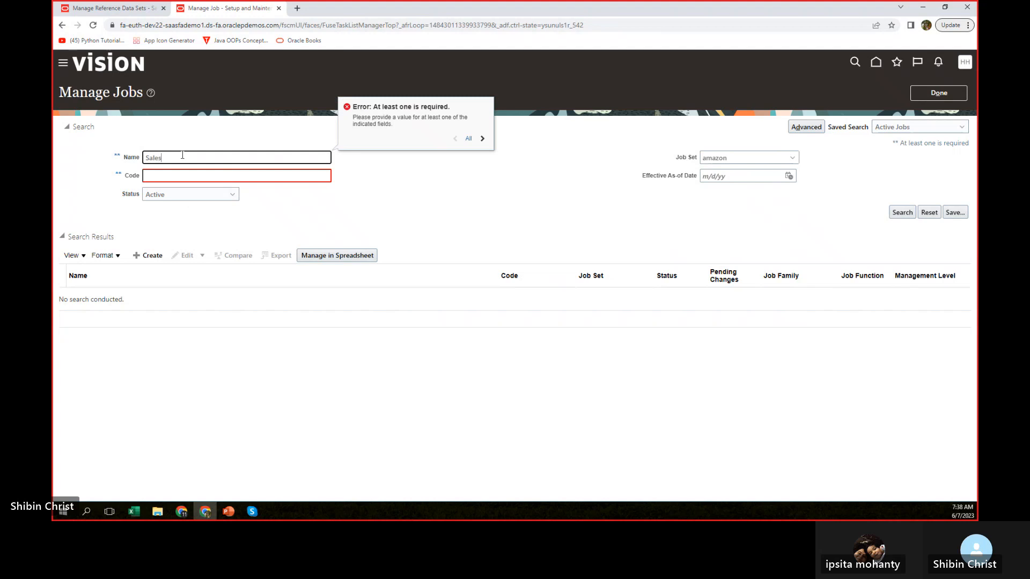
pyautogui.click(896, 209)
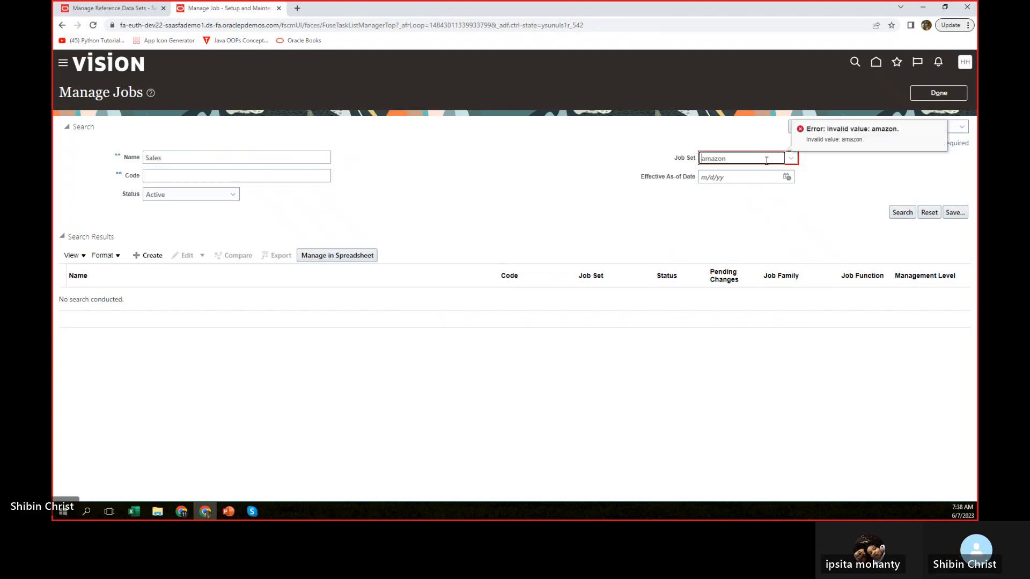
pyautogui.moveTo(751, 158); pyautogui.dragTo(592, 161)
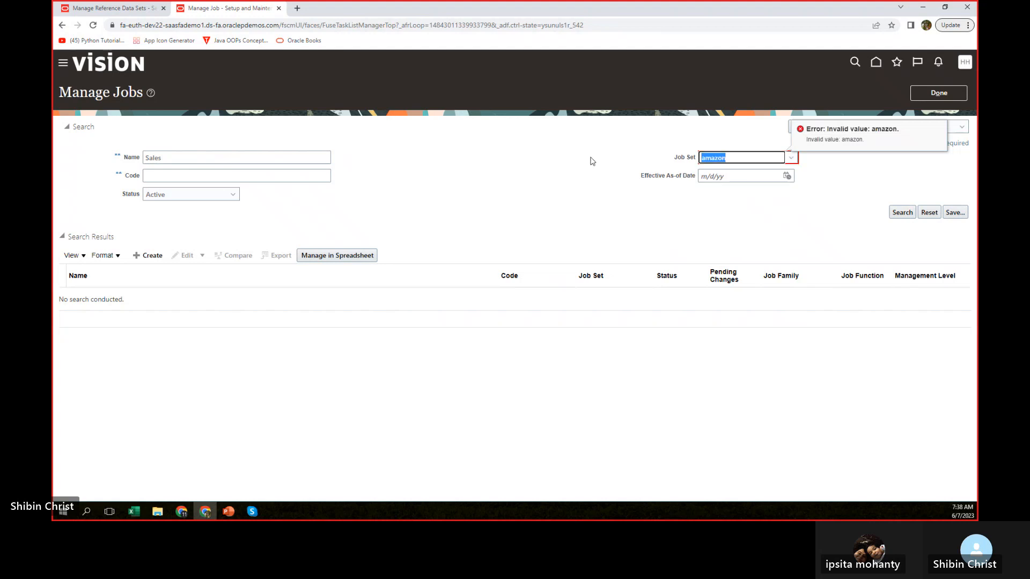
pyautogui.press('BackSpace')
pyautogui.write('amazon')
pyautogui.click(902, 213)
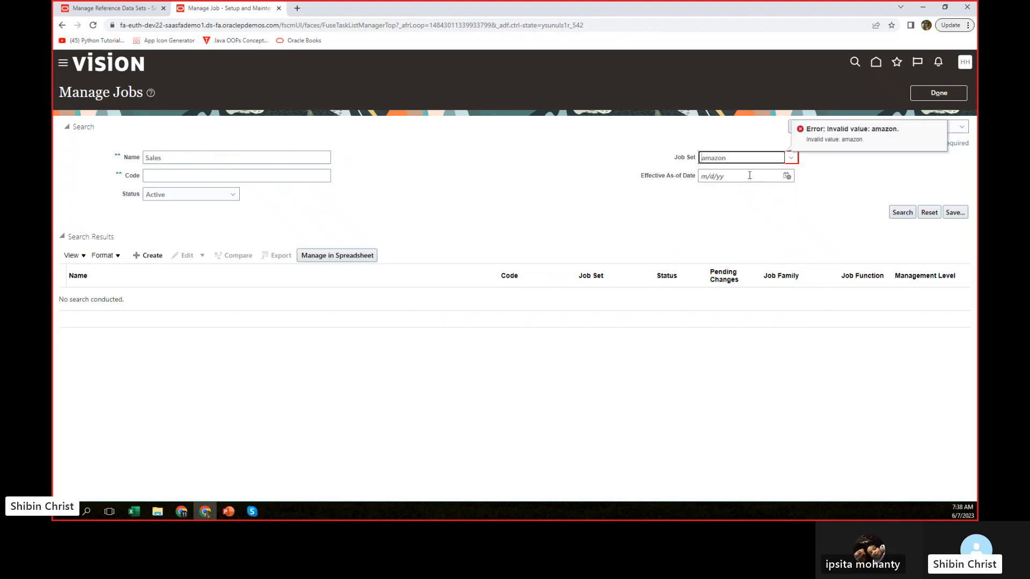
# Look up and select Amazon Job Set as the job set, and search for the Sales jobs in it
pyautogui.click(793, 162)
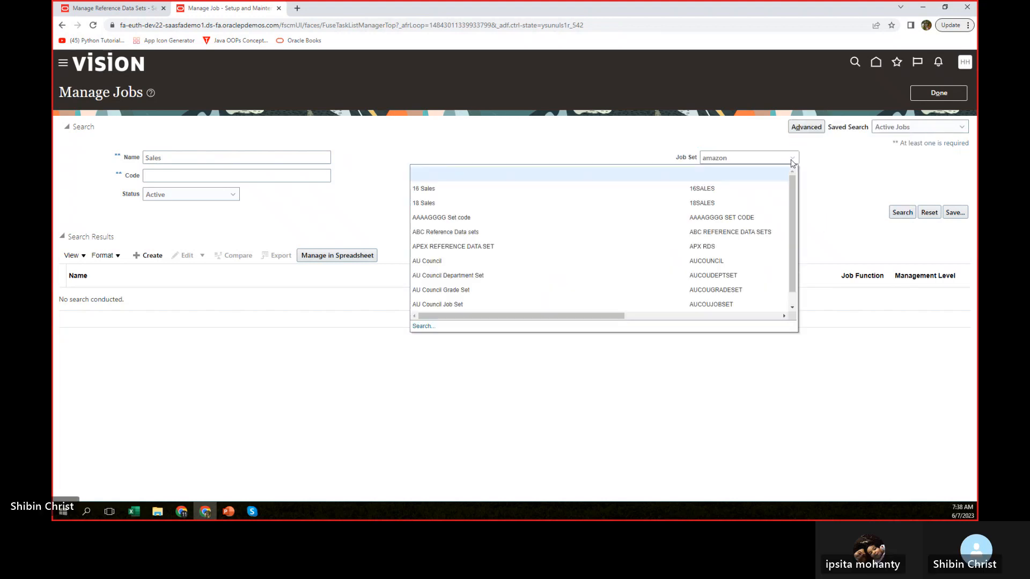
pyautogui.click(417, 329)
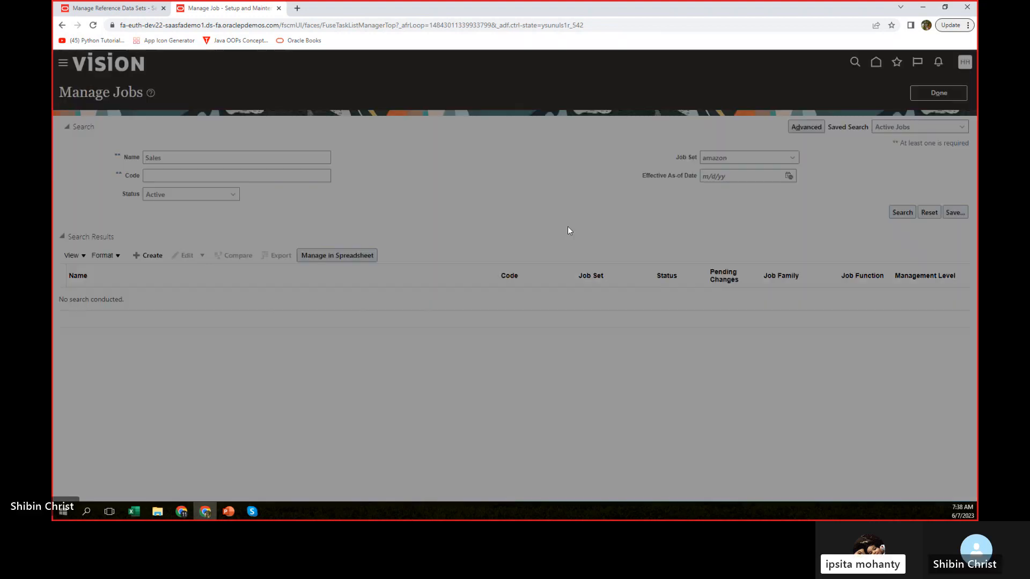
pyautogui.click(761, 299)
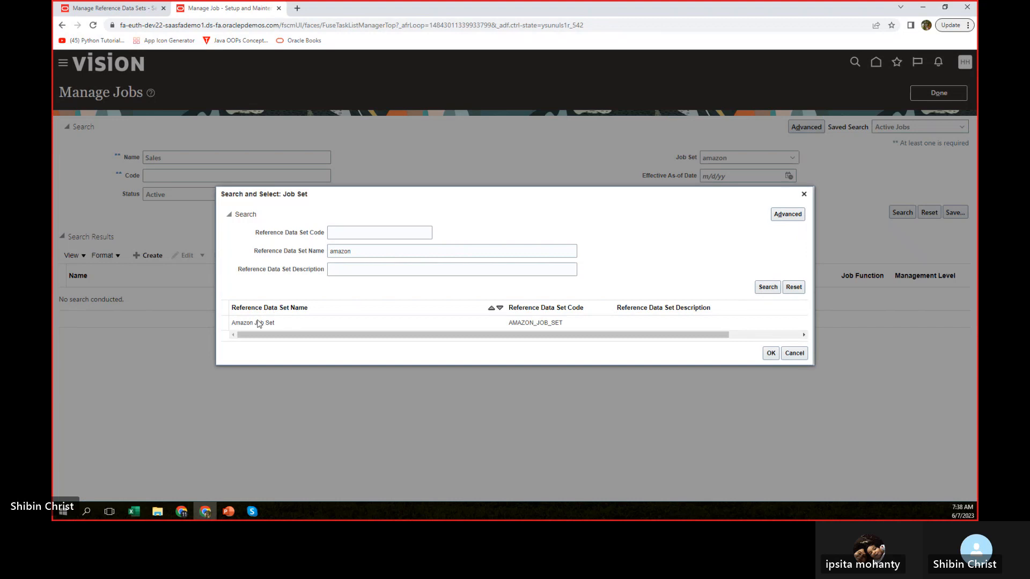
pyautogui.click(388, 326)
pyautogui.click(771, 352)
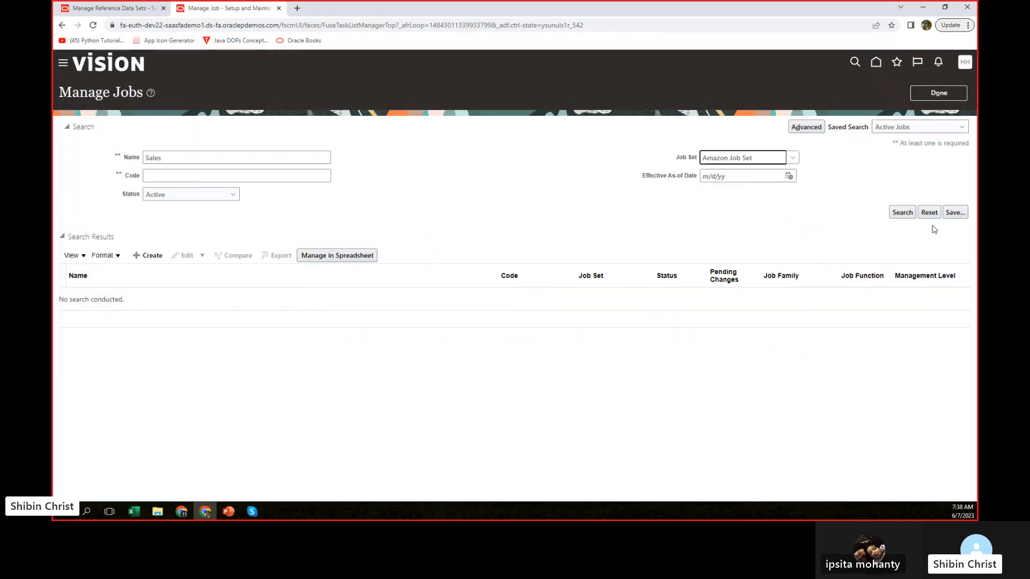
pyautogui.click(902, 213)
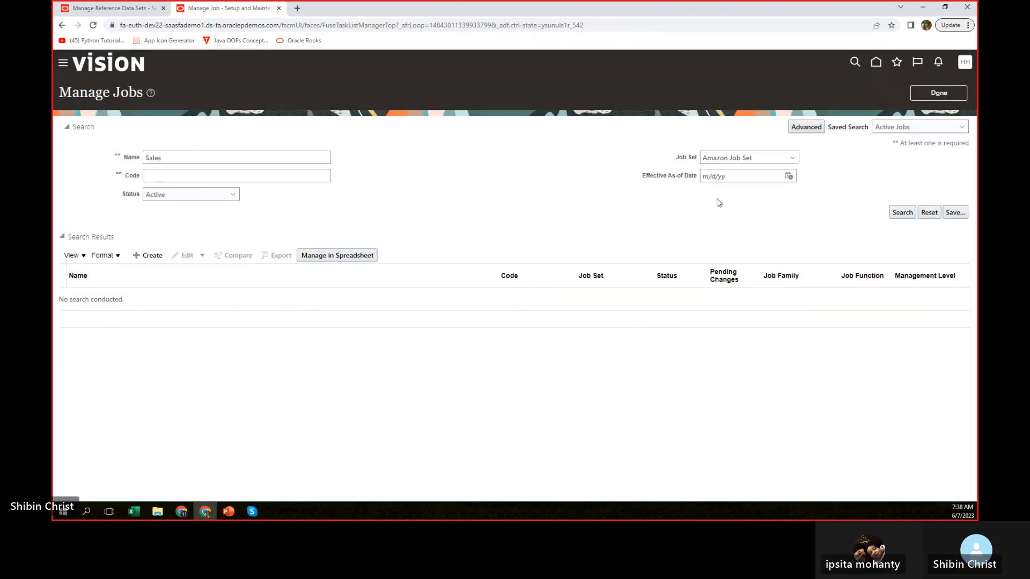
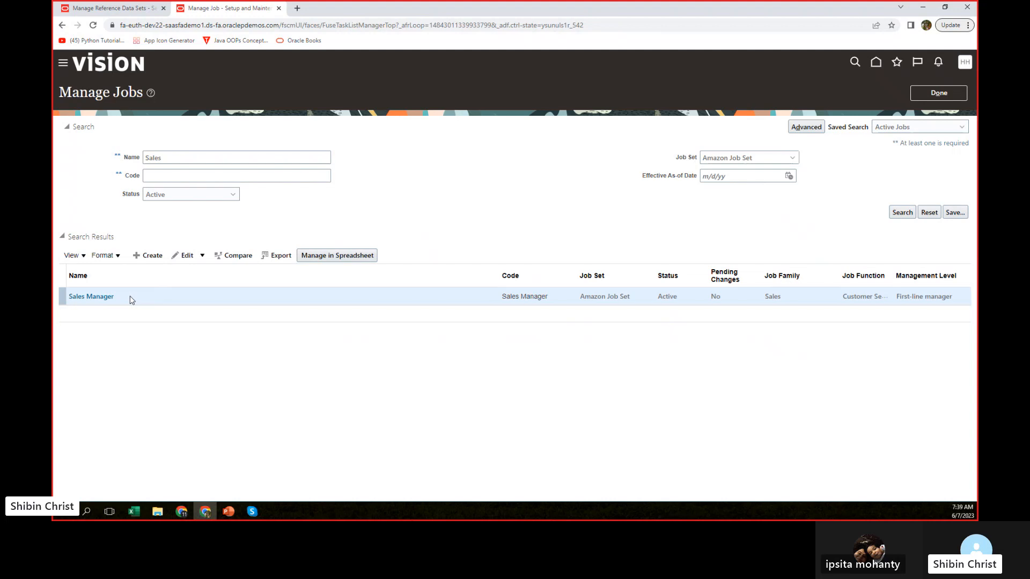
# Correct the Sales Manager job by renaming it Amazon Sales Manager, and submit the change with confirmation
pyautogui.click(202, 255)
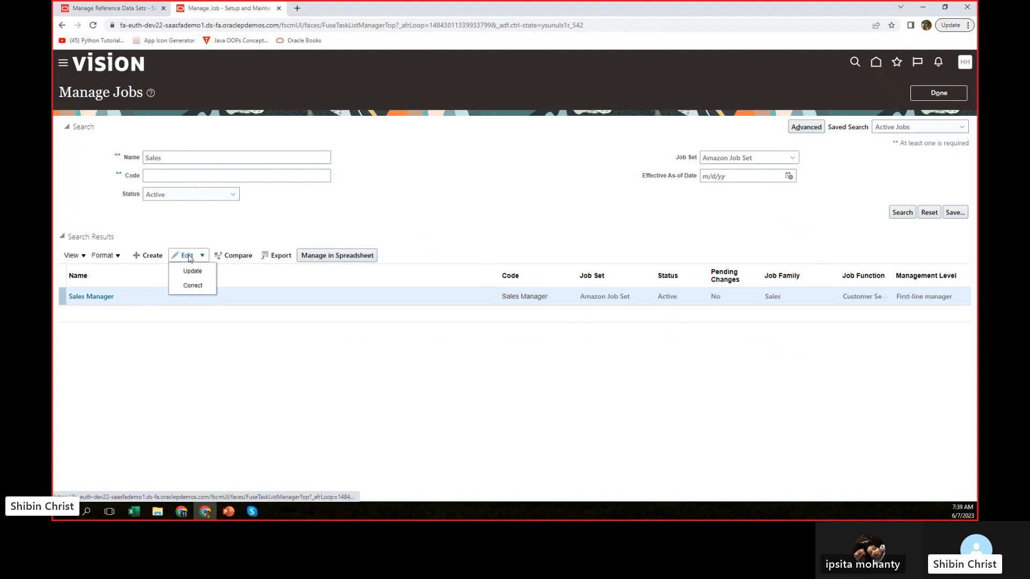
pyautogui.click(192, 284)
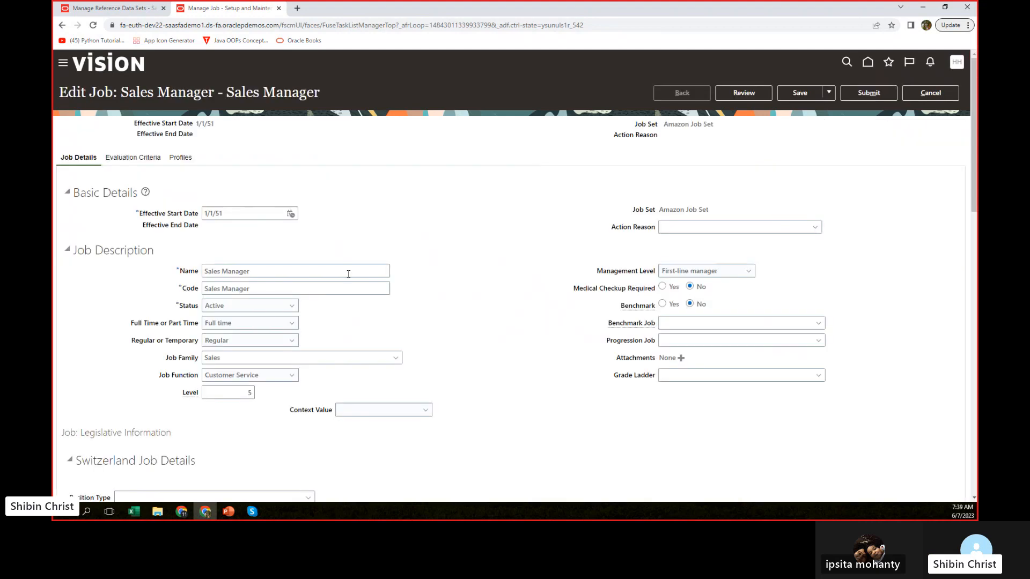
pyautogui.click(204, 271)
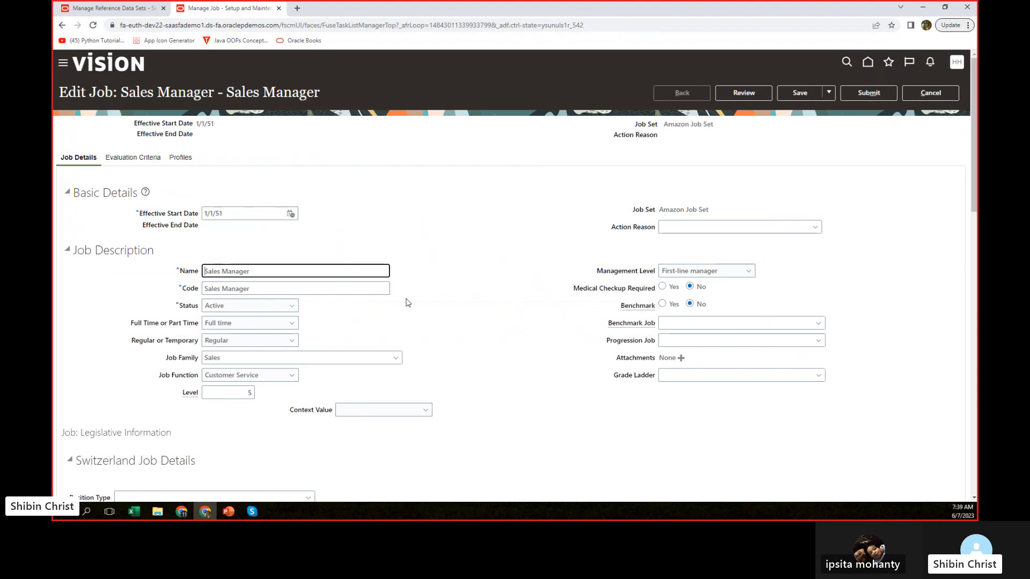
pyautogui.write('Amazon')
pyautogui.click(878, 96)
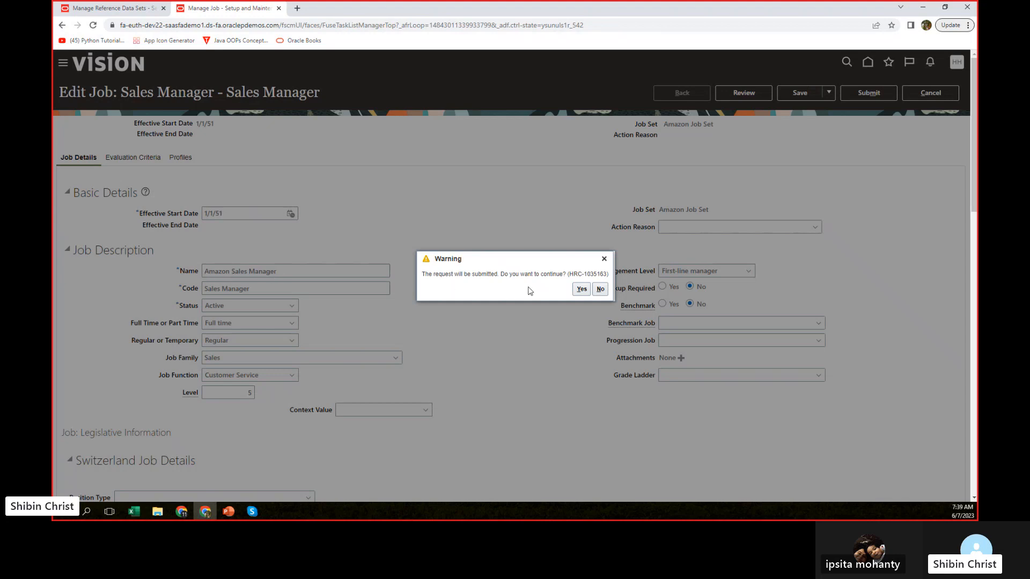
pyautogui.click(582, 290)
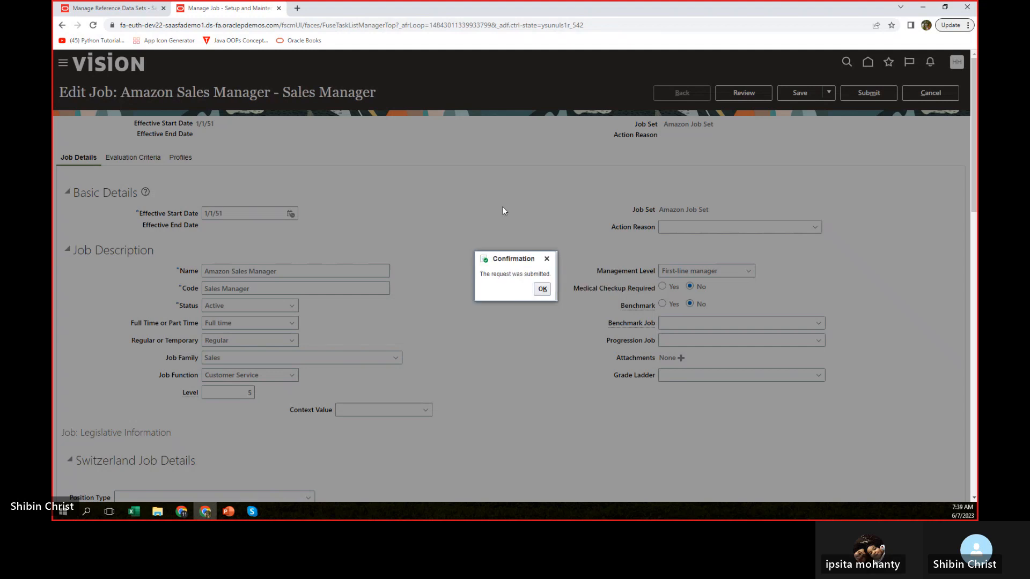
pyautogui.click(543, 288)
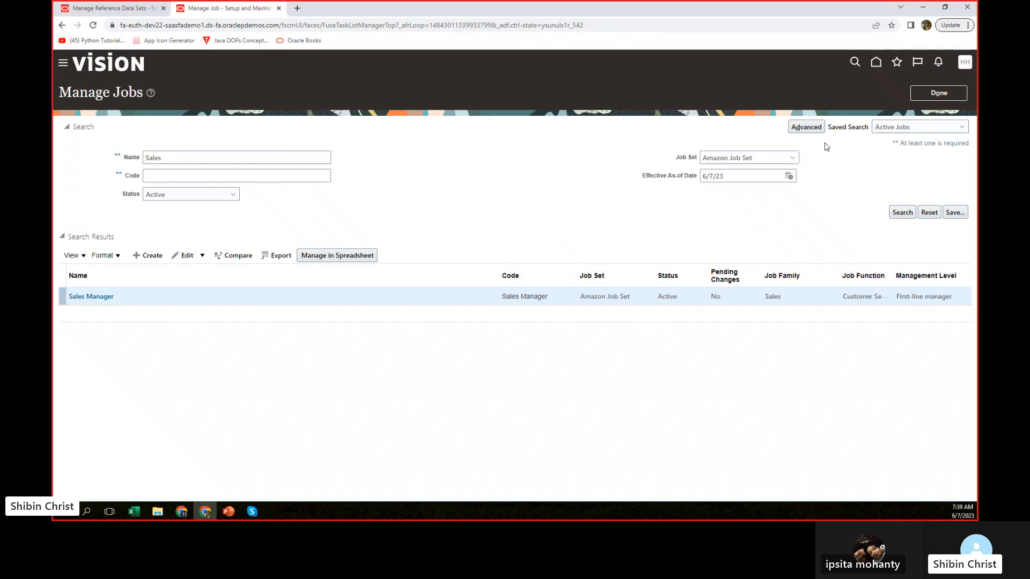
# Start creating another job and assign it to Amazon Job Set
pyautogui.click(148, 255)
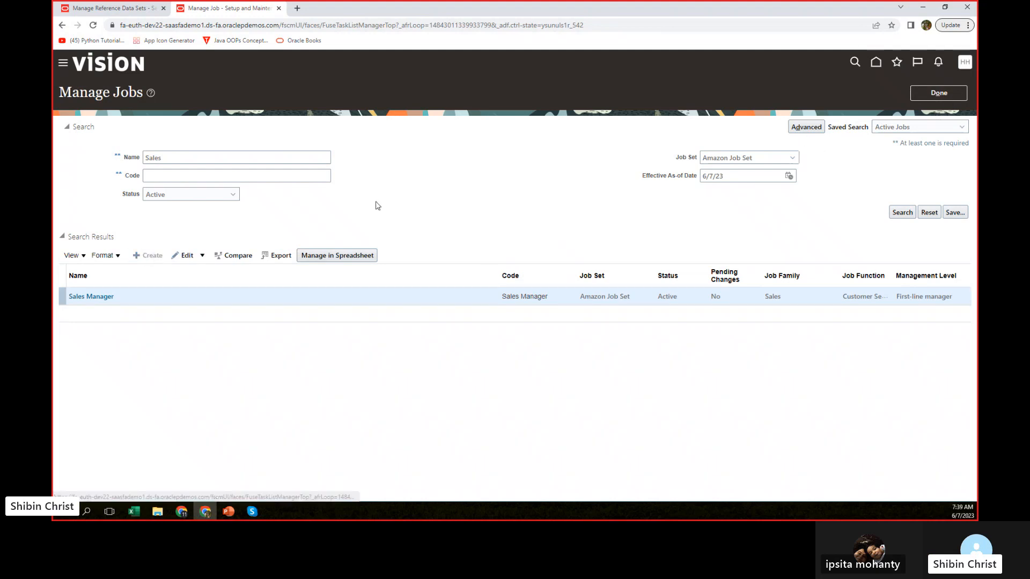
pyautogui.click(261, 201)
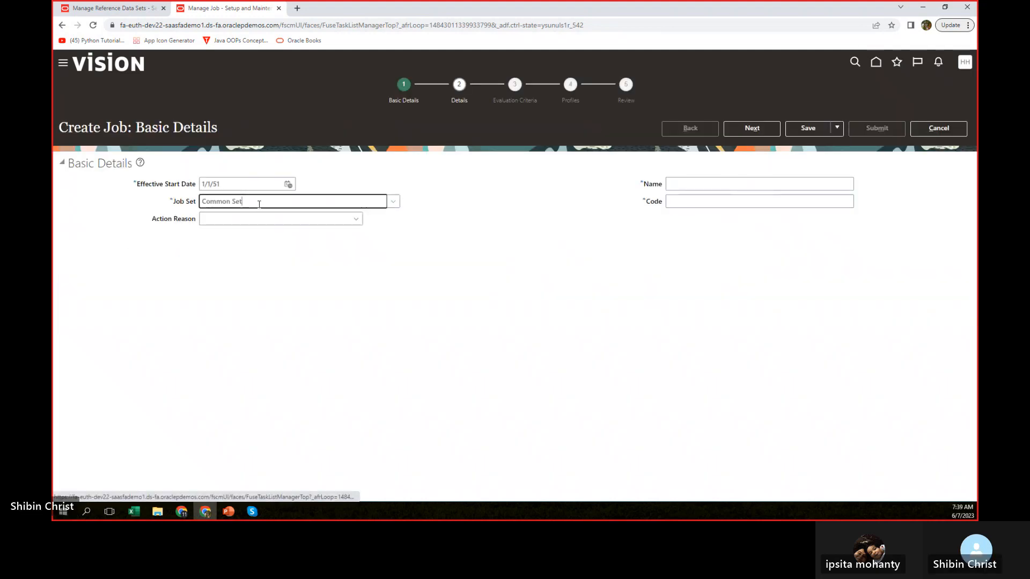
pyautogui.hotkey('ctrl', 'a')
pyautogui.write('a')
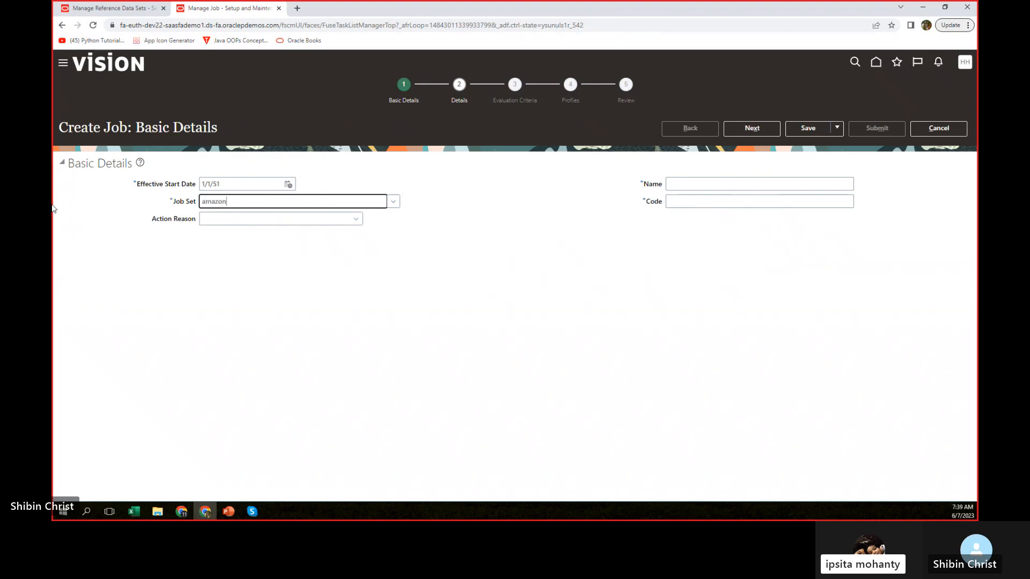
pyautogui.write('mazon')
pyautogui.click(242, 218)
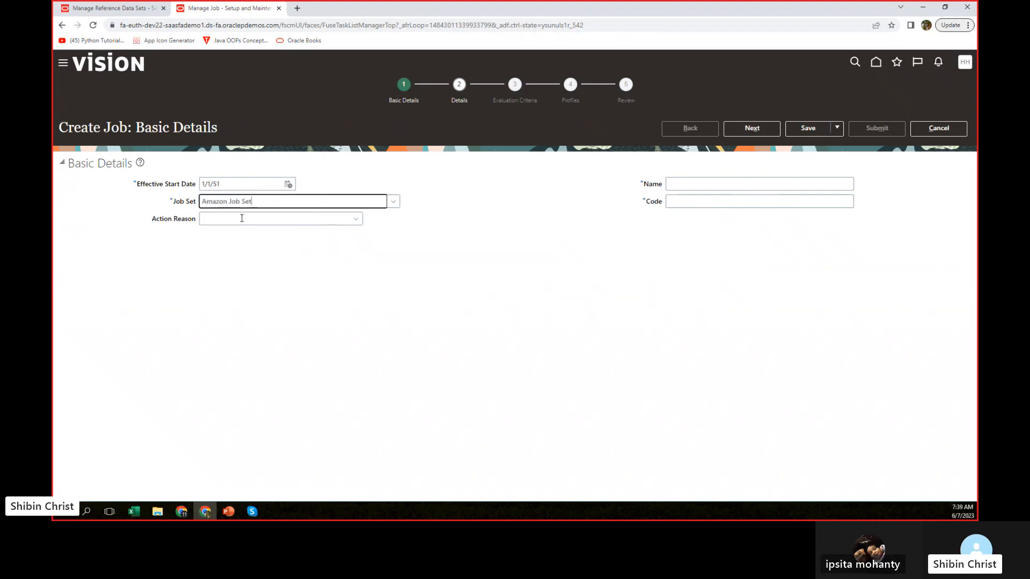
# Name the new job Amazon Sales Executive and give it the code Sales Executive
pyautogui.click(736, 183)
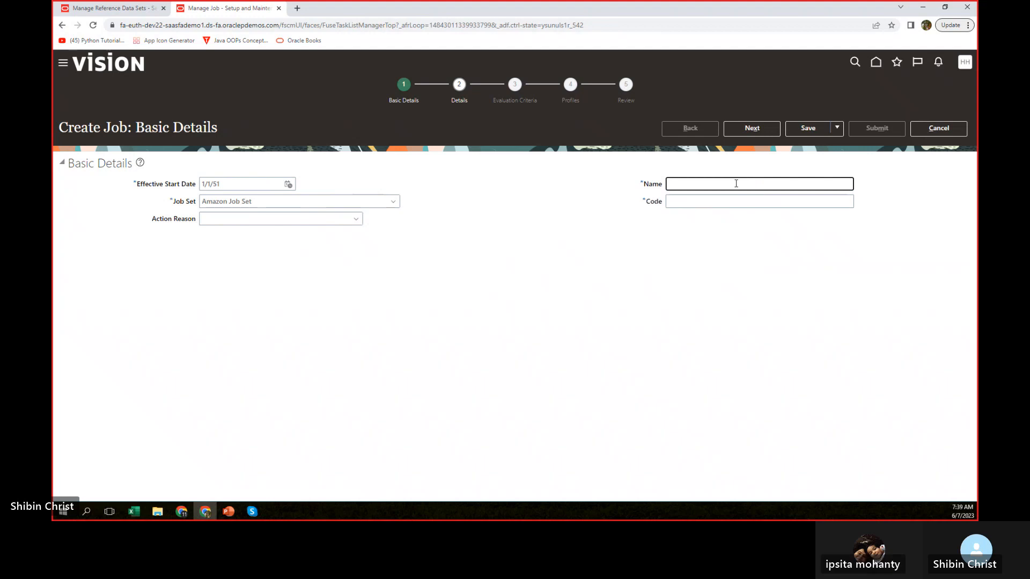
pyautogui.write('Amazon Sales Execu')
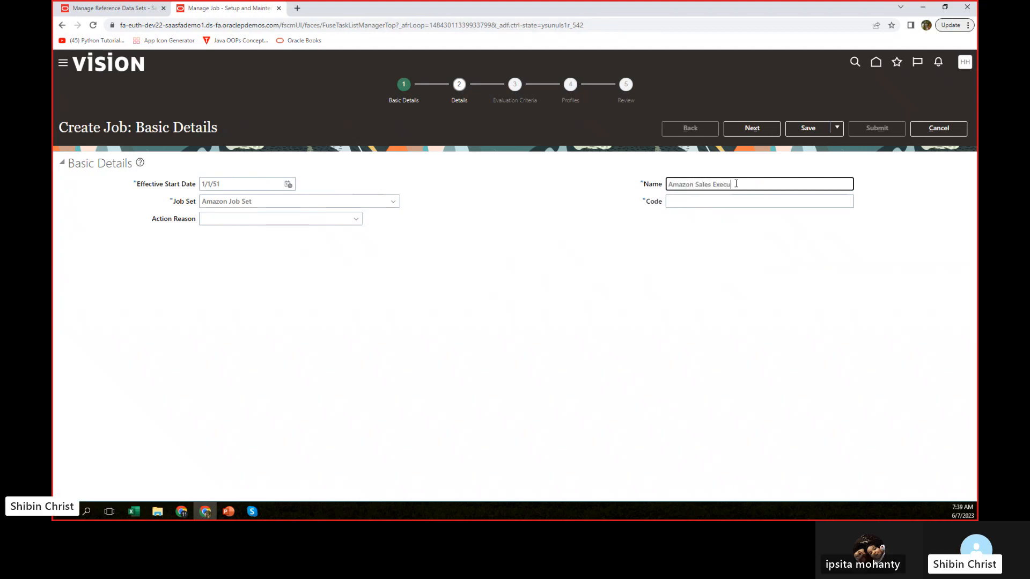
pyautogui.write('tive')
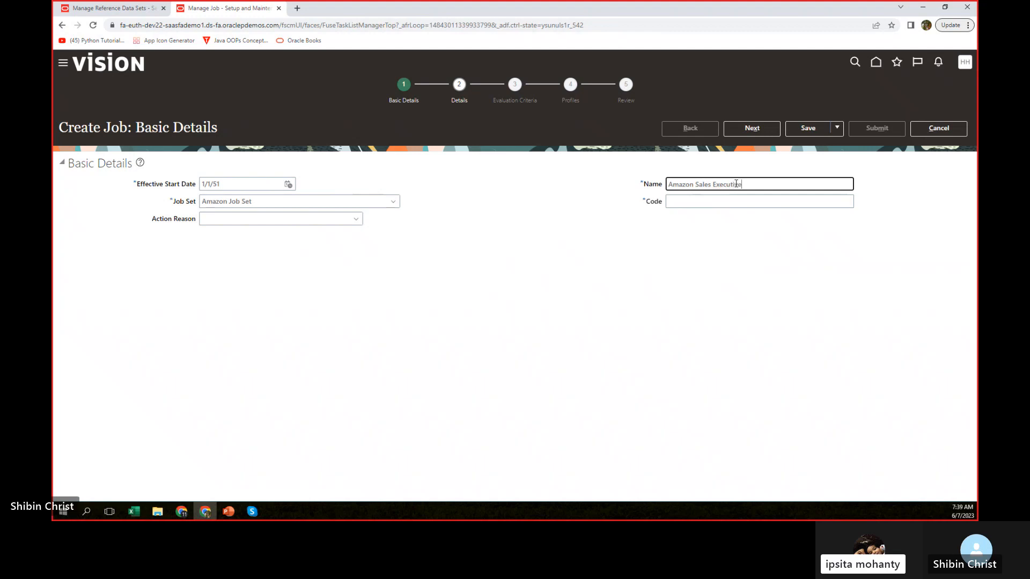
pyautogui.click(715, 204)
pyautogui.write('Sales Executive')
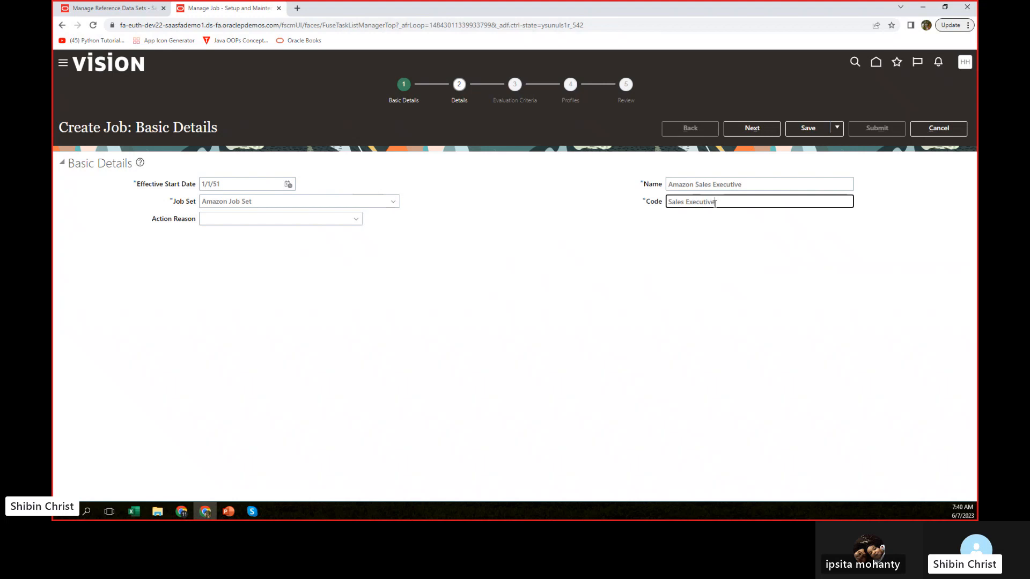
# Continue to the job details and classify the job as Full time and Regular
pyautogui.click(751, 129)
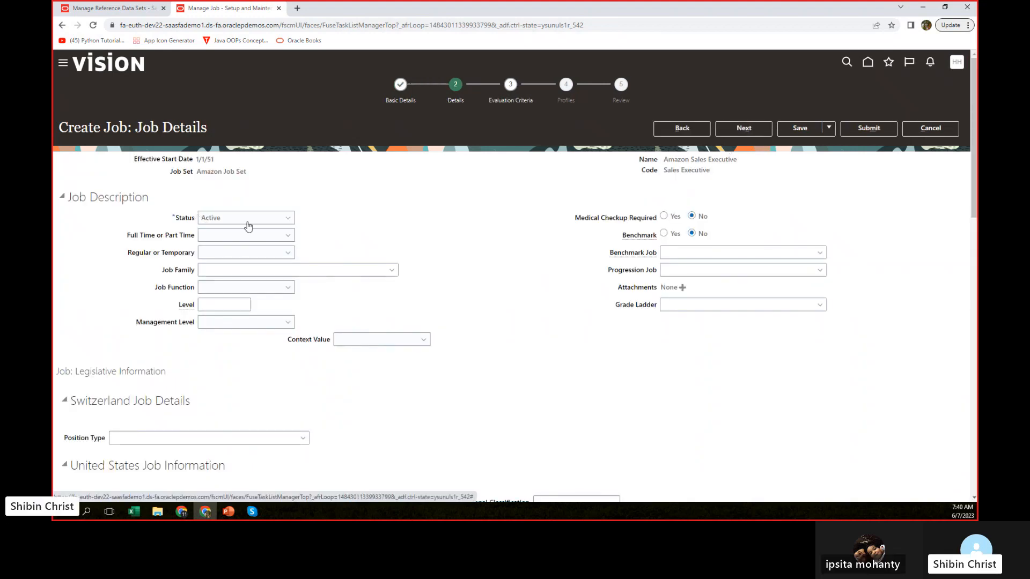
pyautogui.click(247, 236)
pyautogui.click(251, 263)
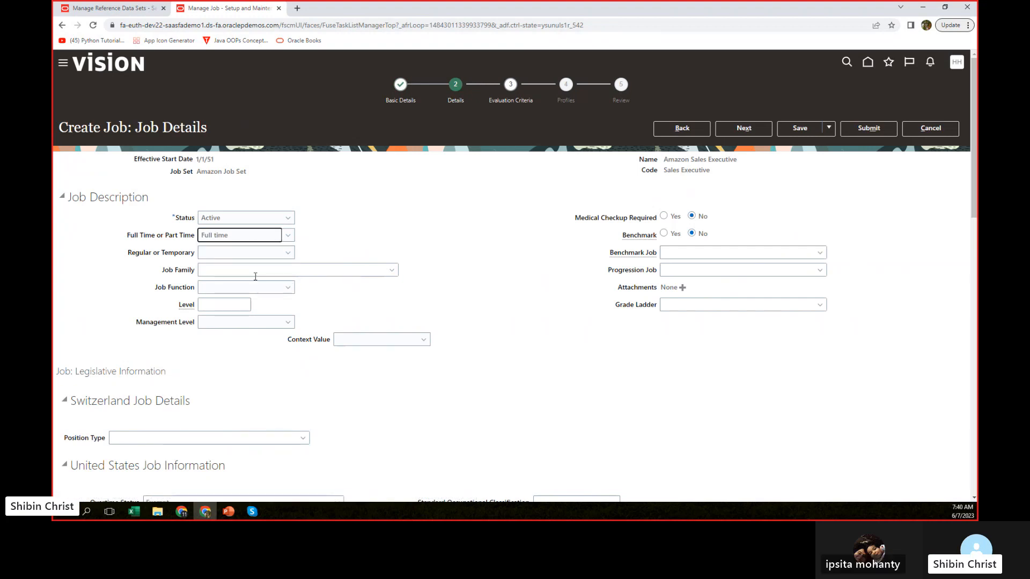
pyautogui.click(253, 252)
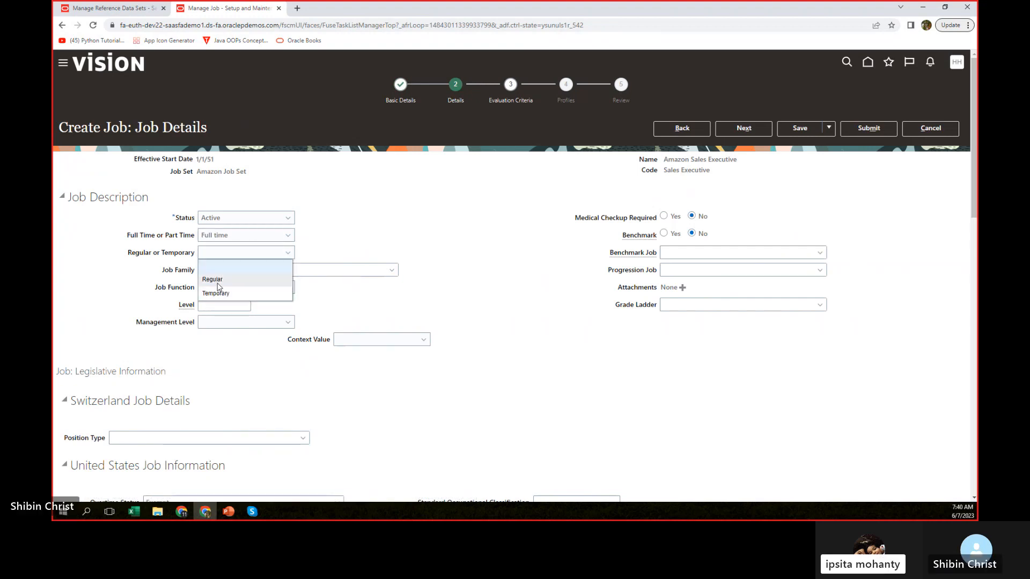
pyautogui.click(273, 269)
# Set the job family to Sales, the job function to Customer Service and the level to 1
pyautogui.click(273, 269)
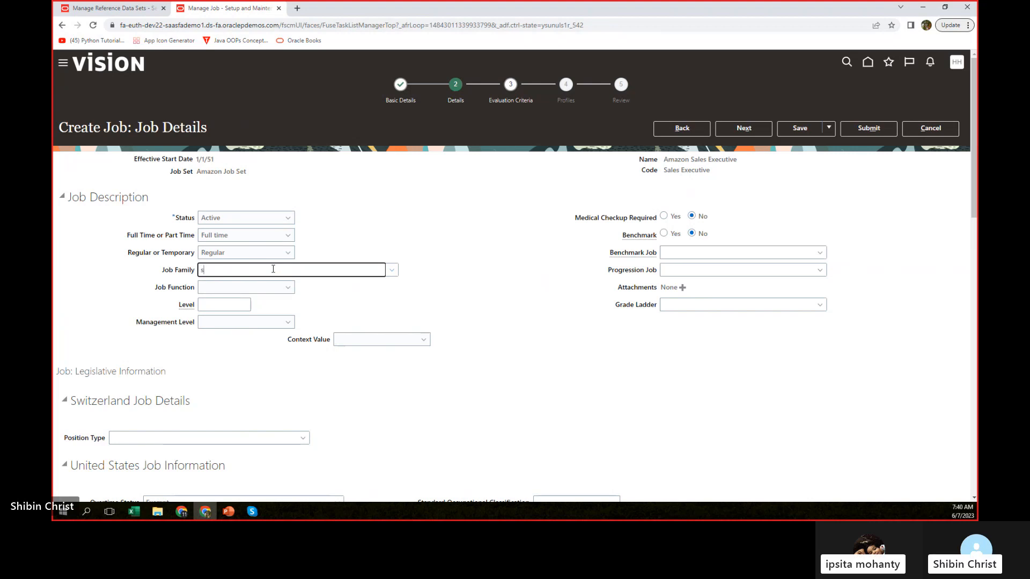
pyautogui.write('sale')
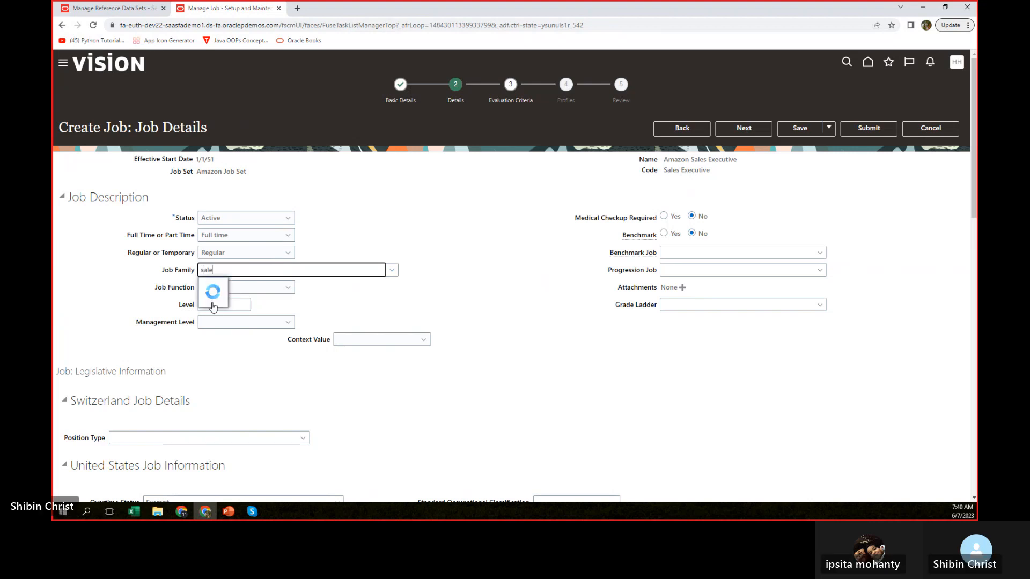
pyautogui.click(212, 291)
pyautogui.click(238, 288)
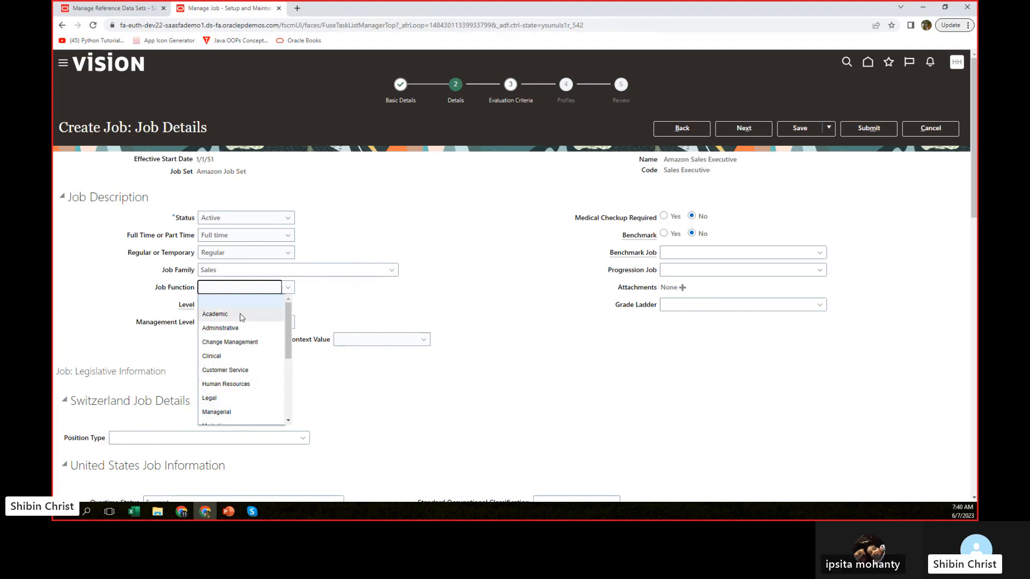
pyautogui.scroll(-1, 236, 365)
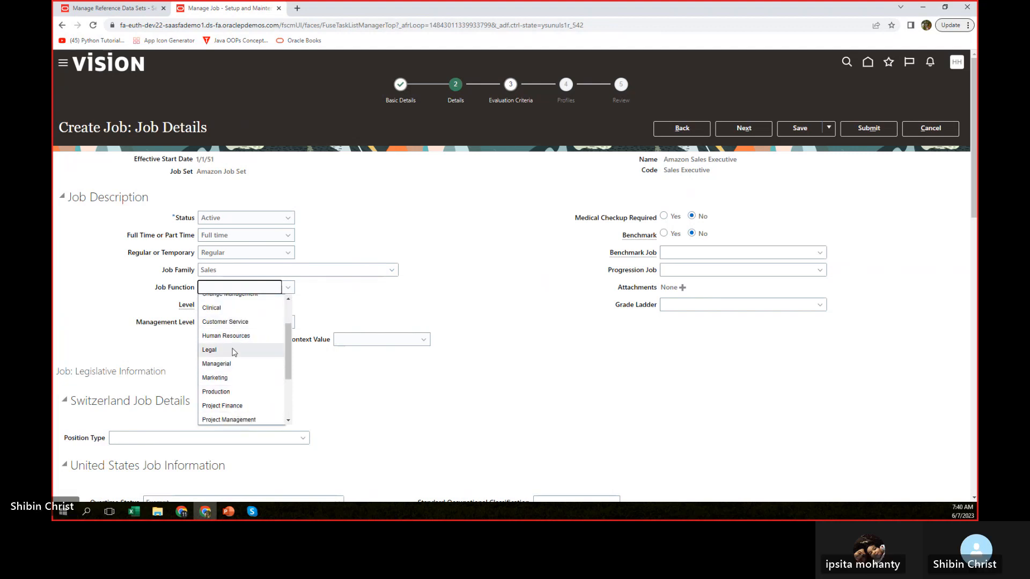
pyautogui.click(234, 329)
pyautogui.click(217, 306)
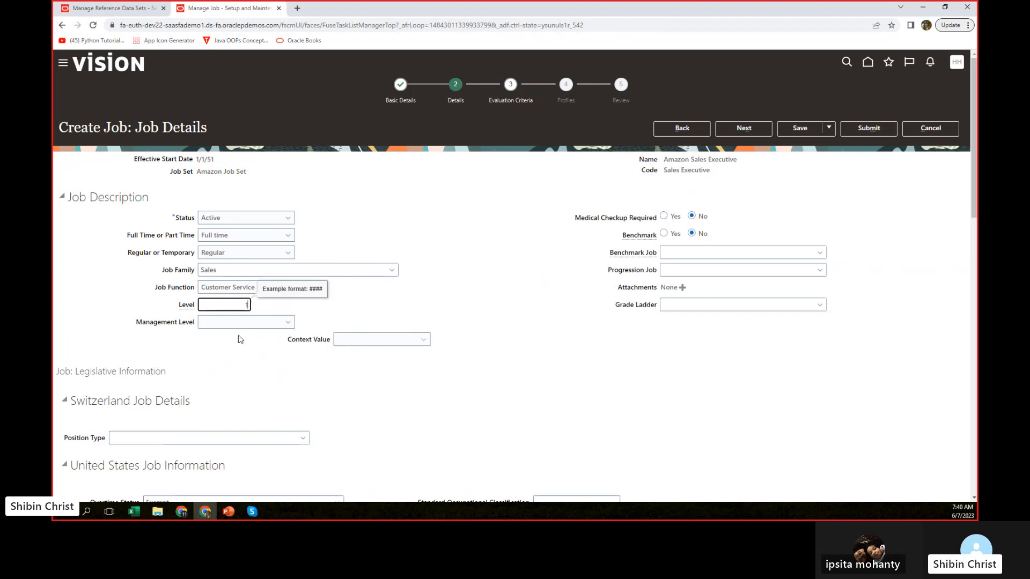
# Leave the management level blank and continue through the evaluation criteria and profiles to the job review without adding entries
pyautogui.click(275, 324)
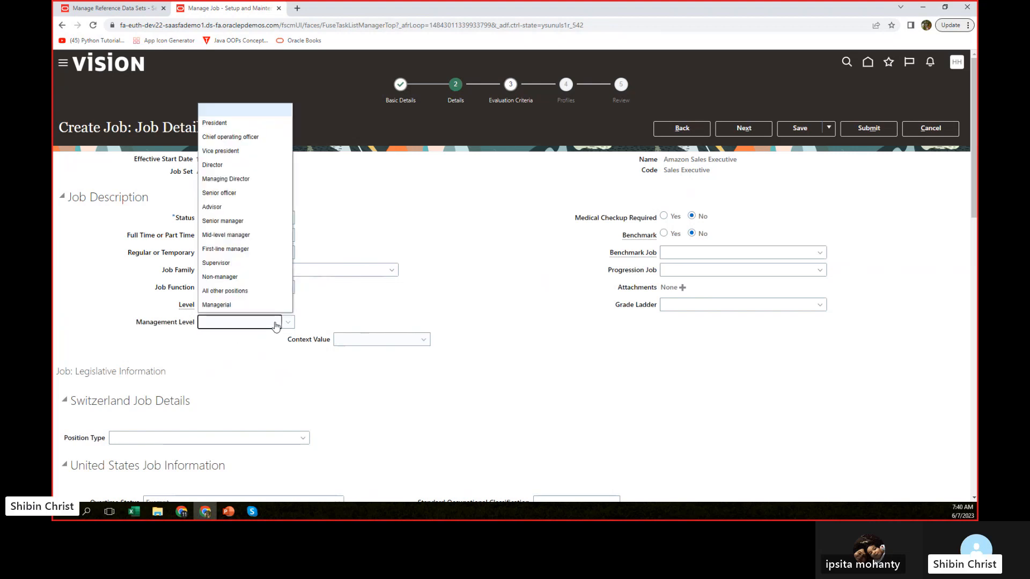
pyautogui.click(275, 324)
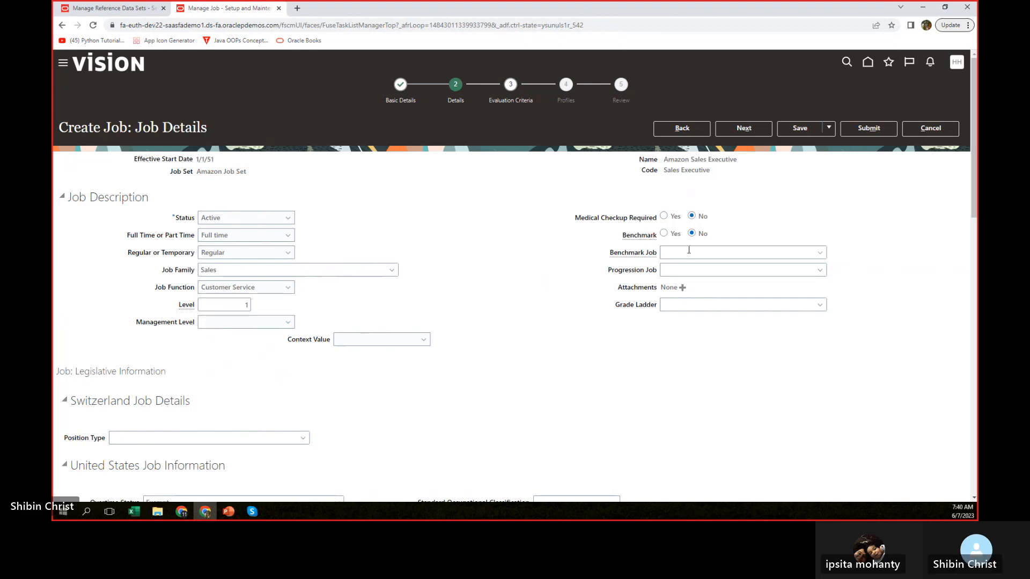
pyautogui.scroll(-5, 469, 336)
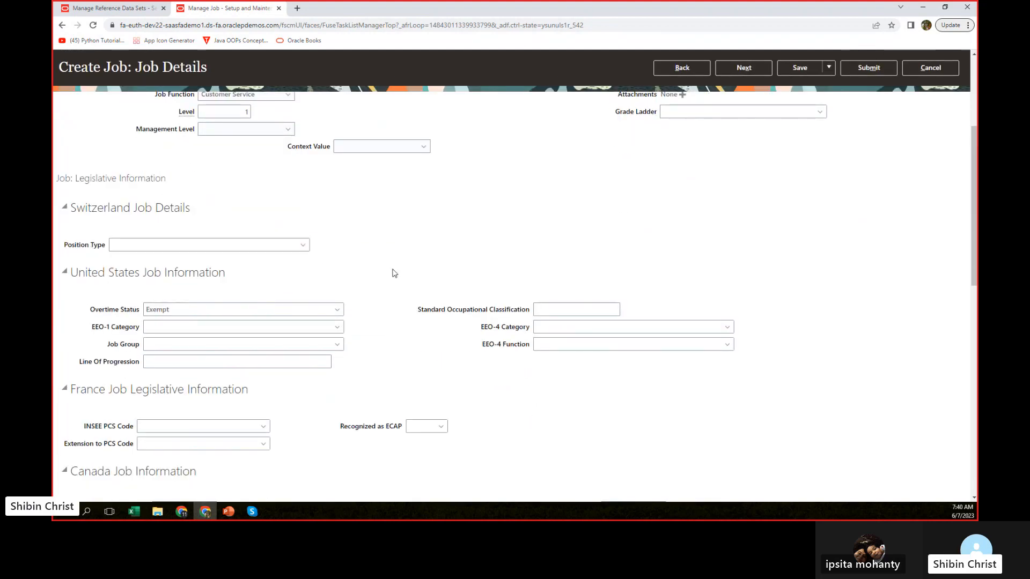
pyautogui.scroll(-4, 483, 276)
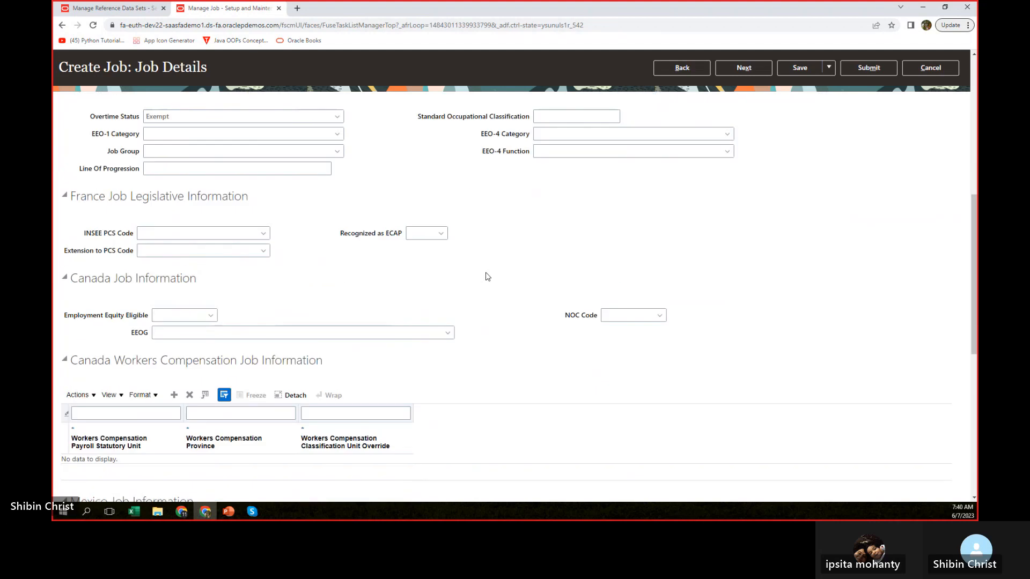
pyautogui.scroll(10, 488, 277)
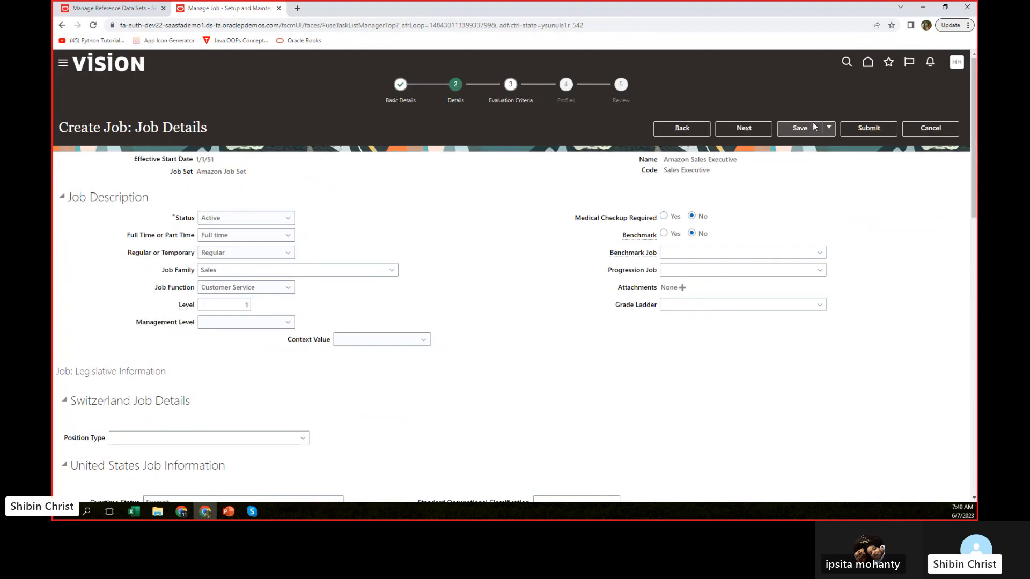
pyautogui.click(751, 130)
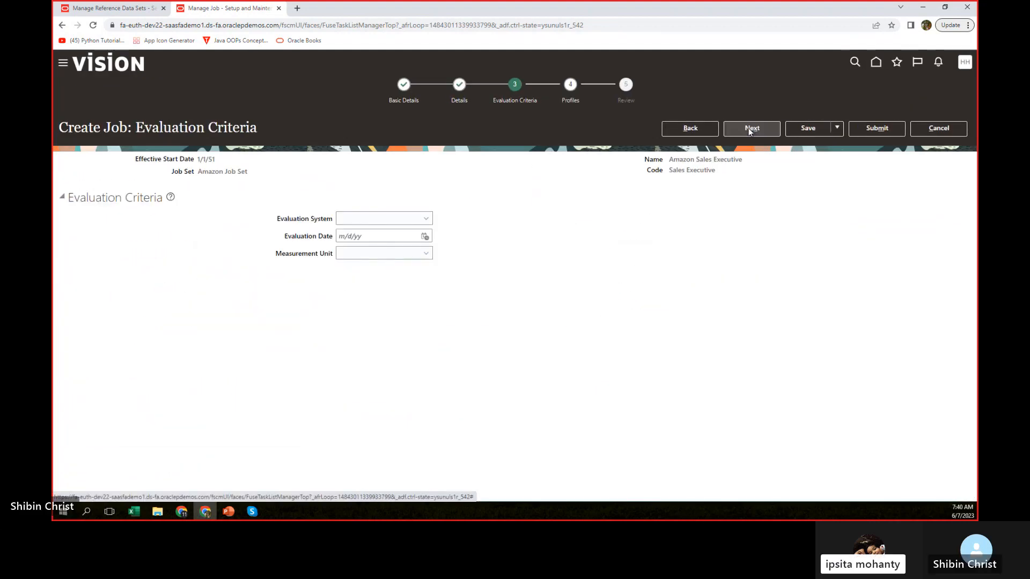
pyautogui.click(751, 129)
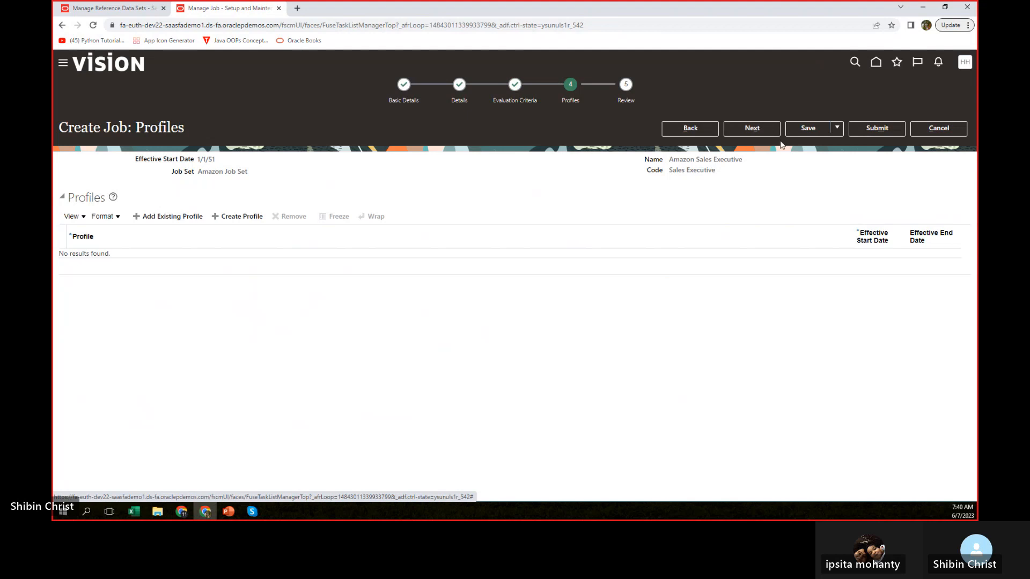
pyautogui.click(751, 129)
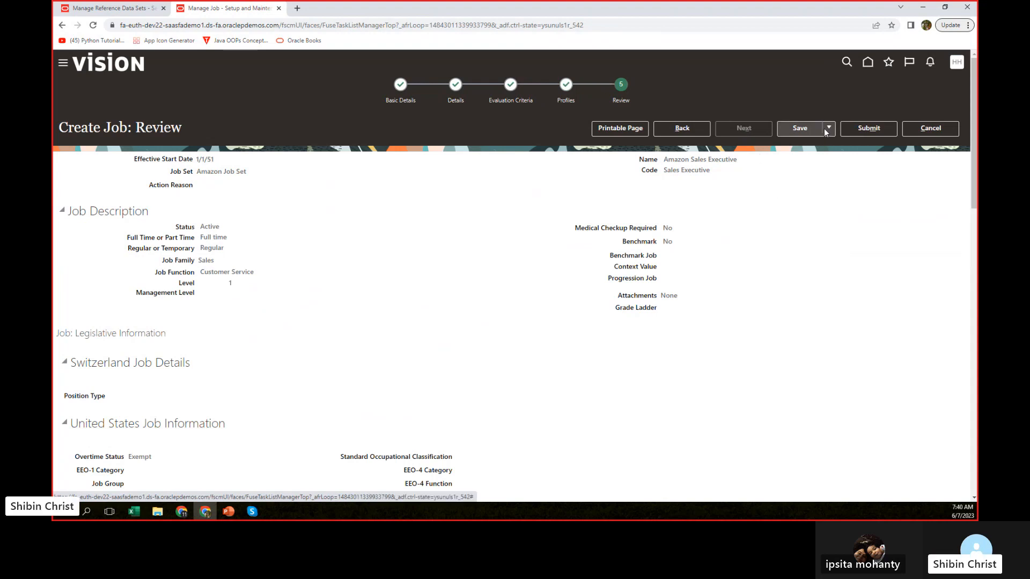
# Save the Amazon Sales Executive job and submit it, confirming the request
pyautogui.click(793, 129)
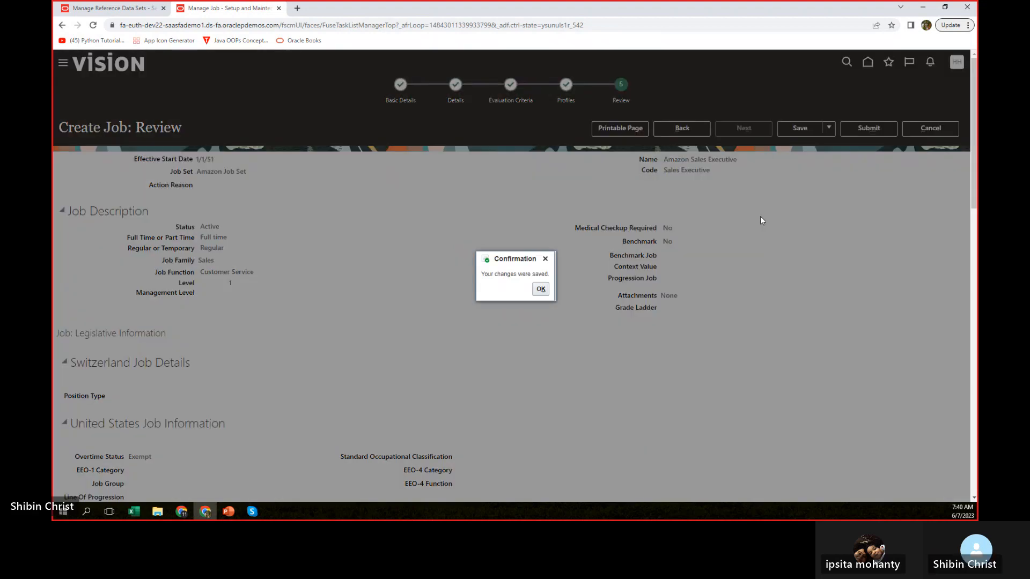
pyautogui.click(543, 297)
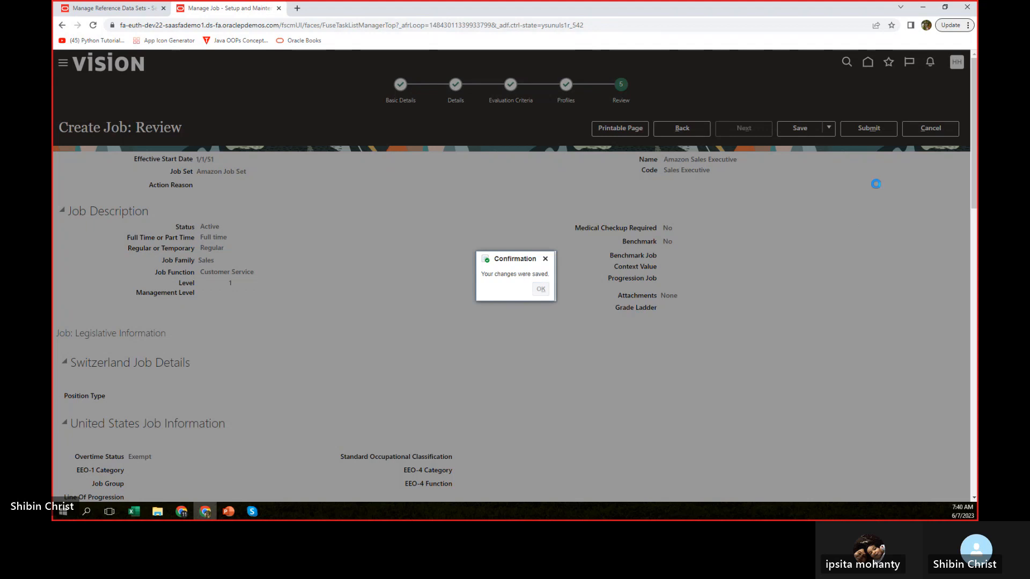
pyautogui.click(868, 131)
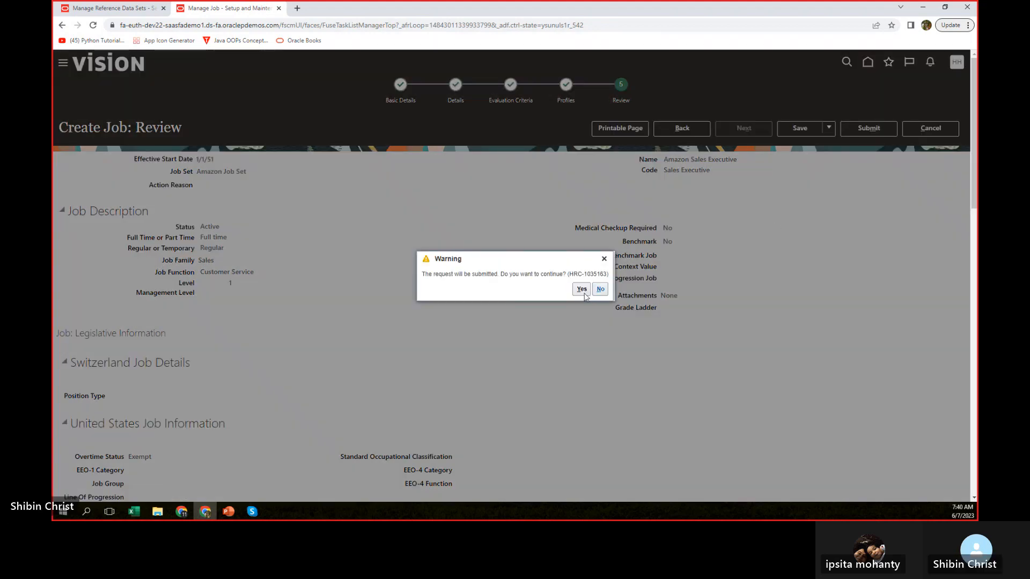
pyautogui.click(582, 292)
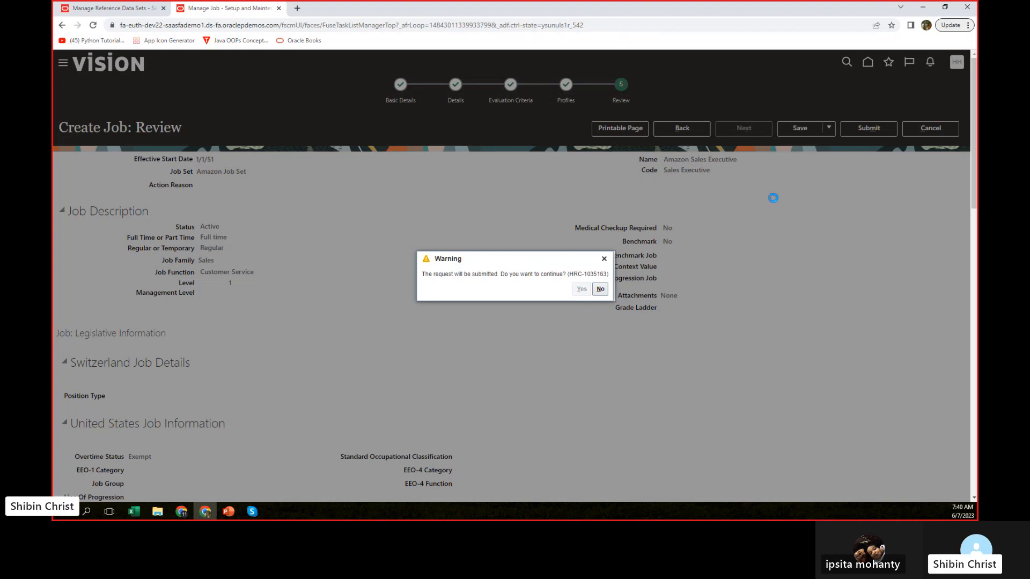
pyautogui.click(542, 293)
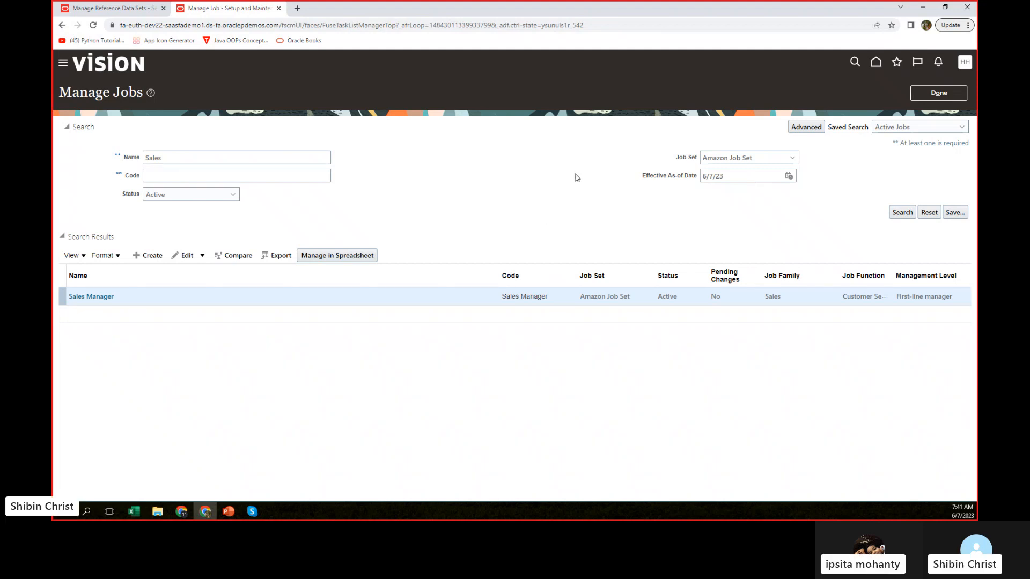
# Search the jobs in Amazon Job Set by the name amazon, and finish managing jobs
pyautogui.doubleClick(168, 157)
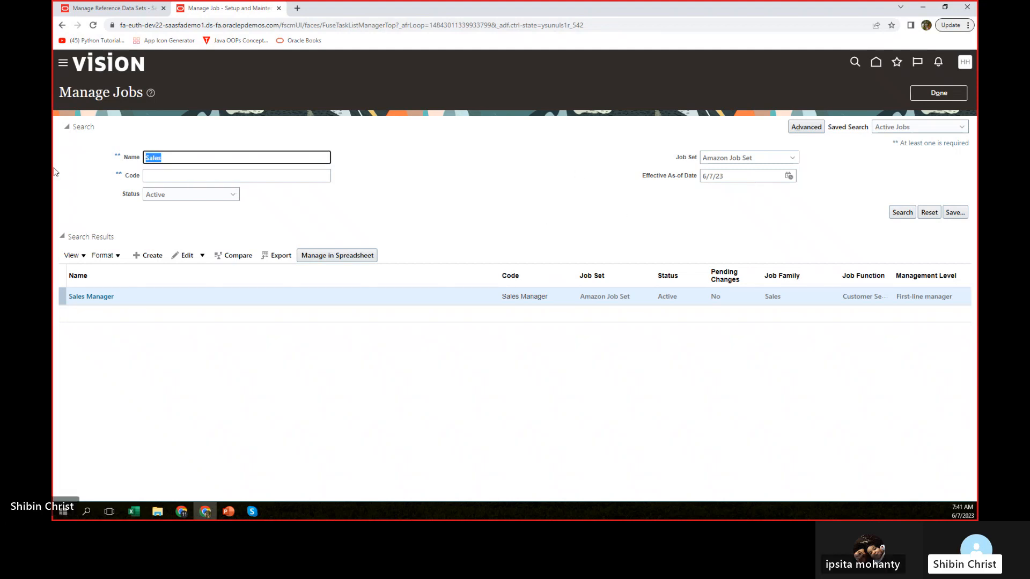
pyautogui.write('amazon')
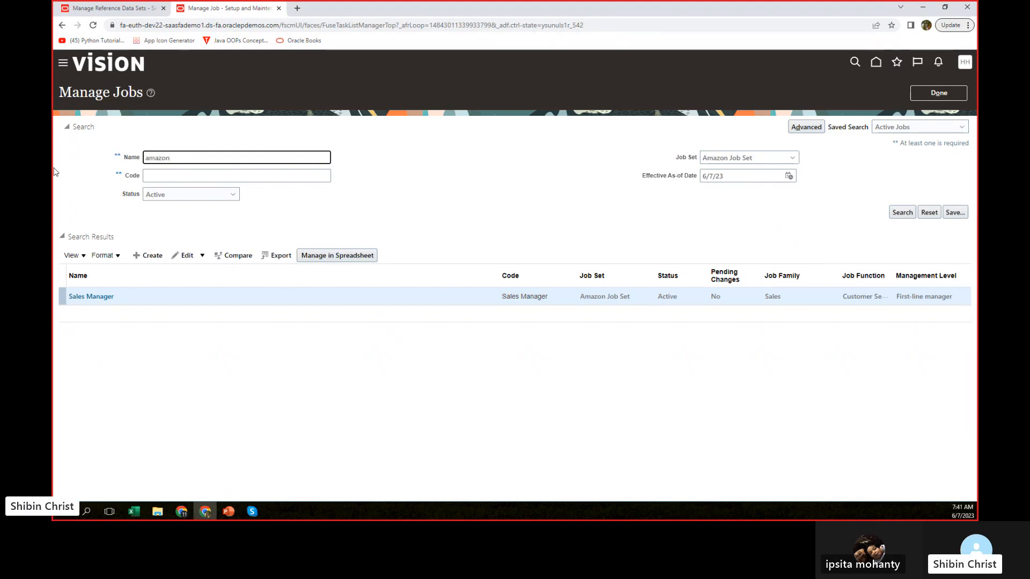
pyautogui.click(913, 211)
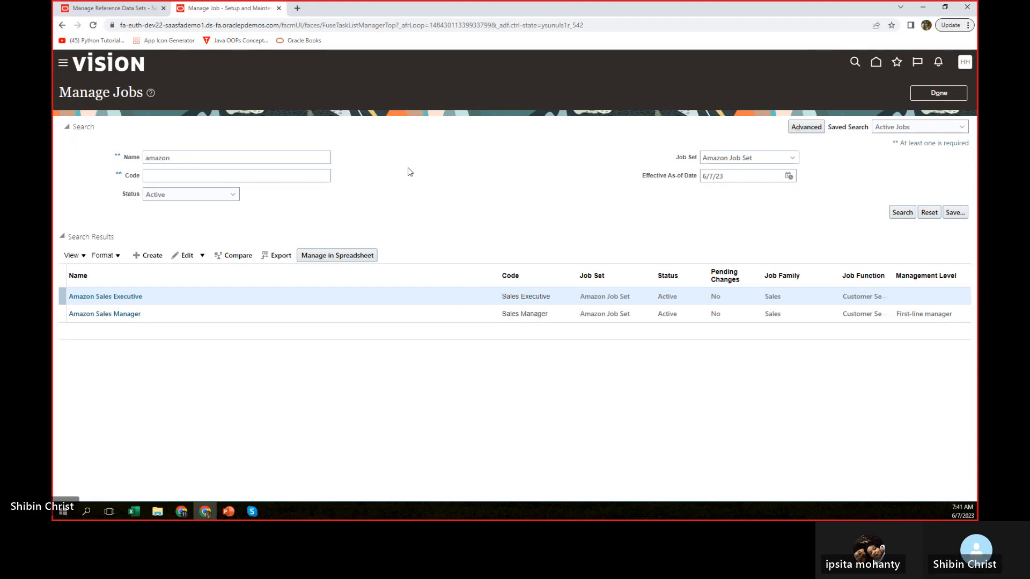
pyautogui.click(938, 93)
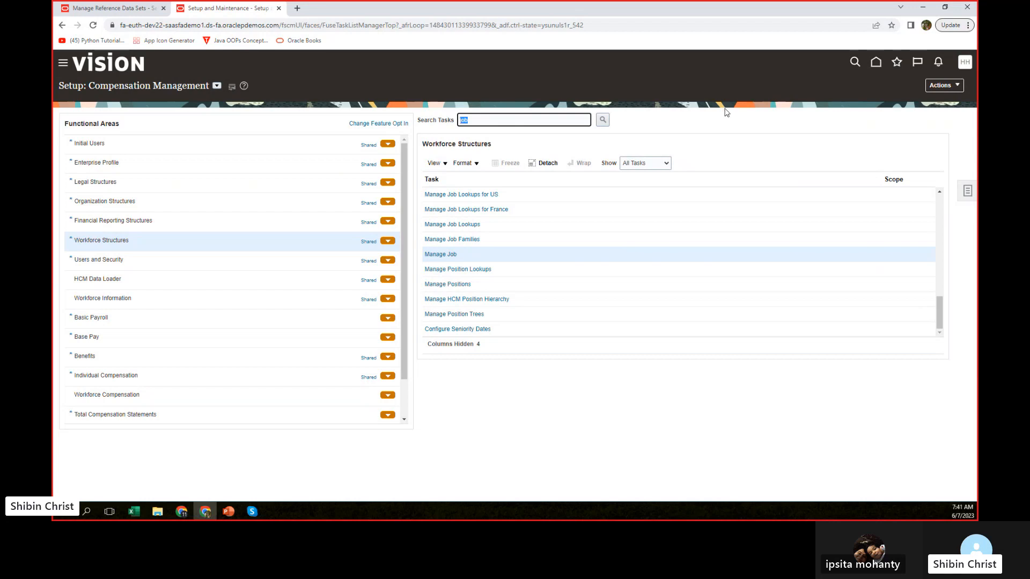
# Search the Compensation Management setup tasks for assign business, repeat the search and dismiss the results
pyautogui.write('assign business')
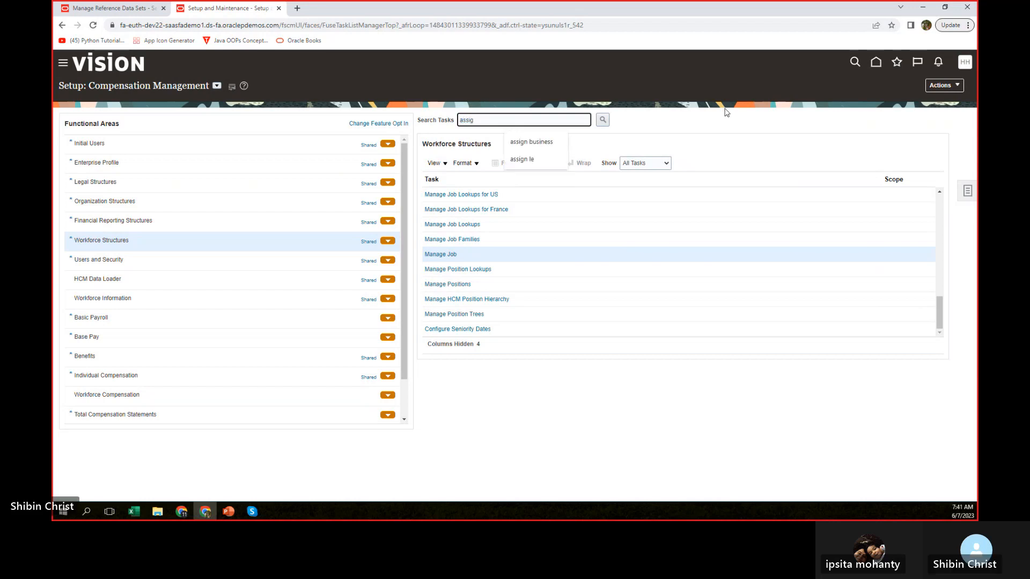
pyautogui.click(531, 141)
pyautogui.click(603, 121)
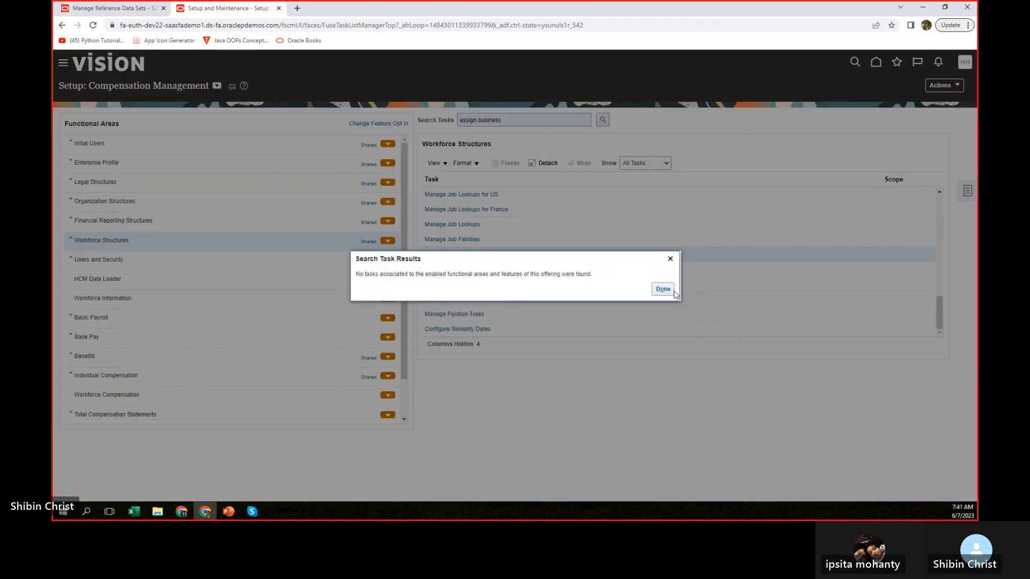
pyautogui.click(663, 290)
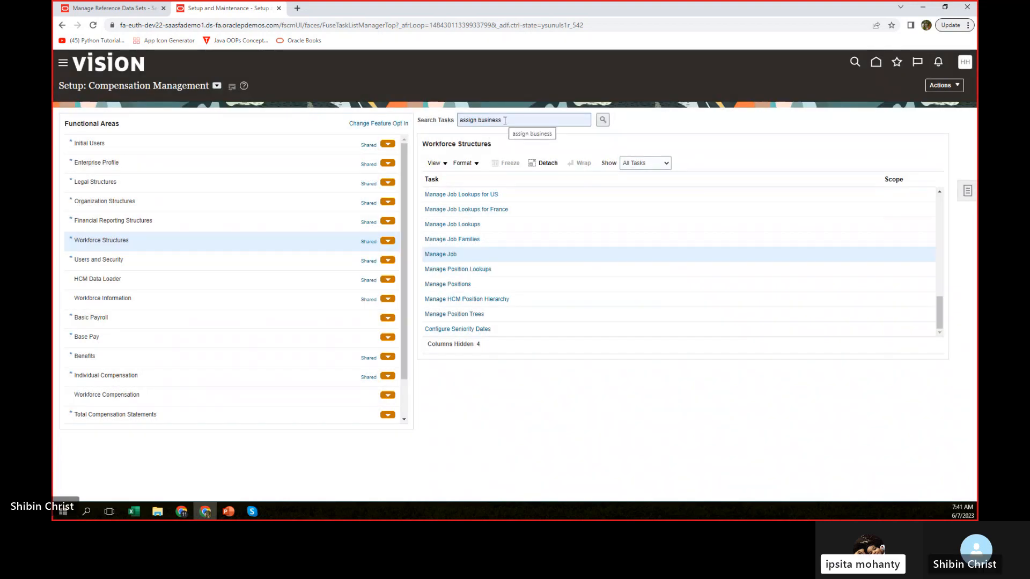
pyautogui.click(505, 120)
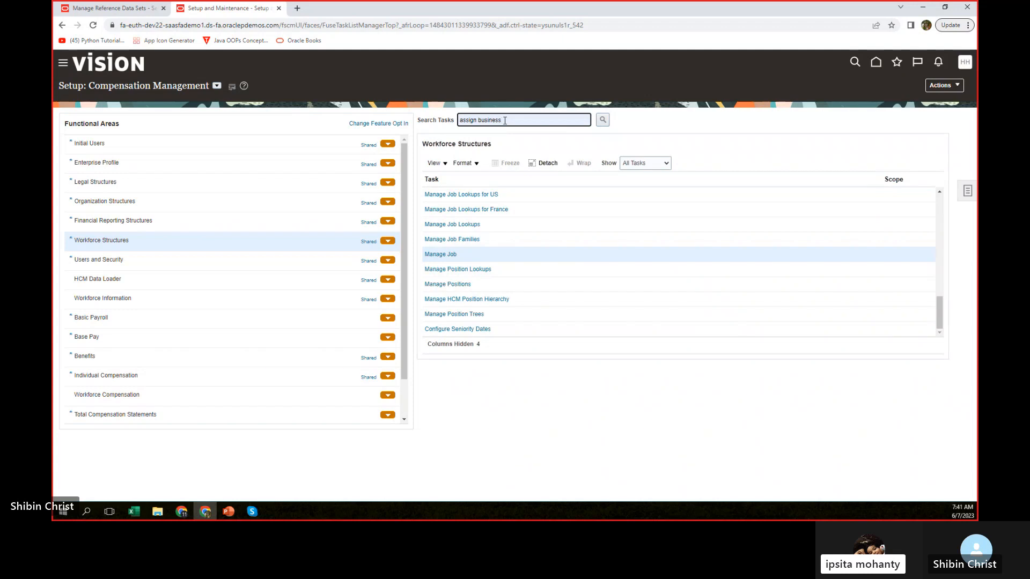
pyautogui.click(603, 120)
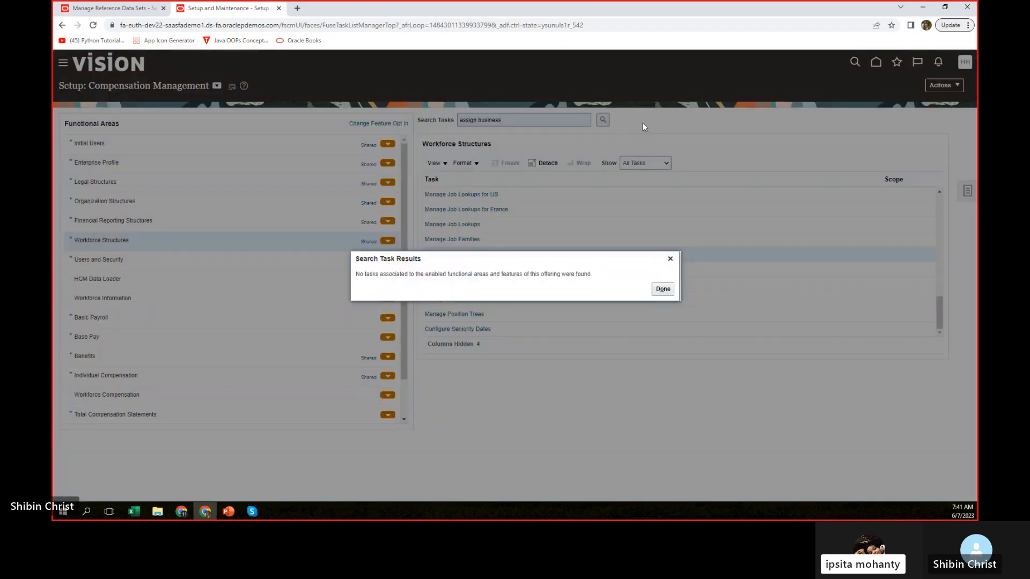
pyautogui.click(662, 289)
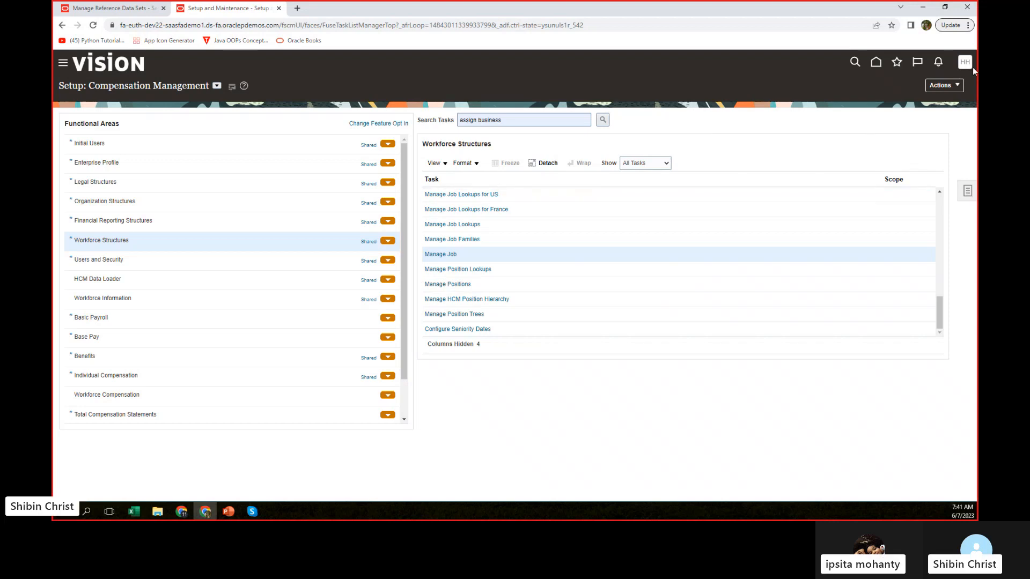
# Open the list of implementation projects and search it by the name amazon
pyautogui.click(966, 193)
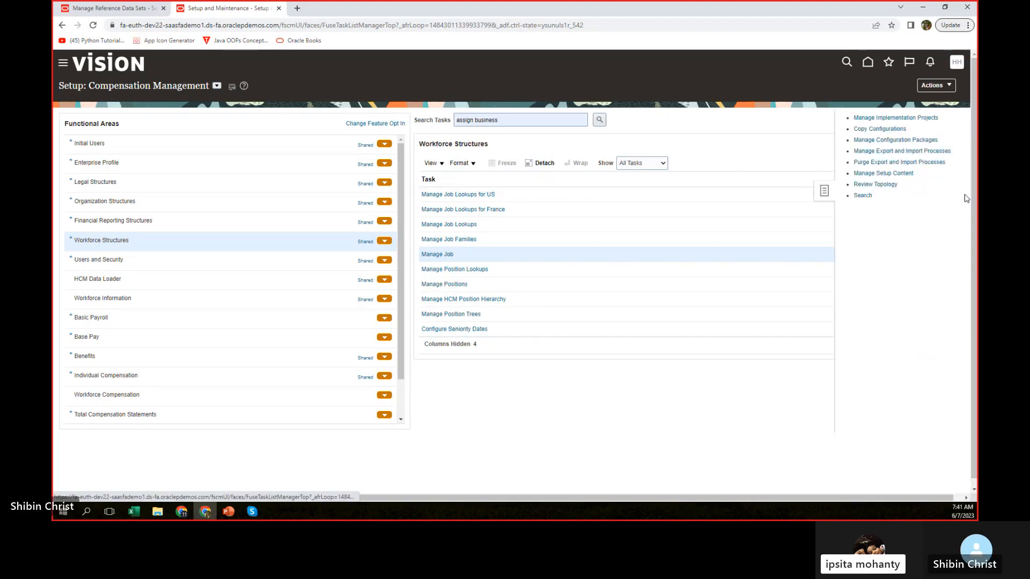
pyautogui.click(854, 118)
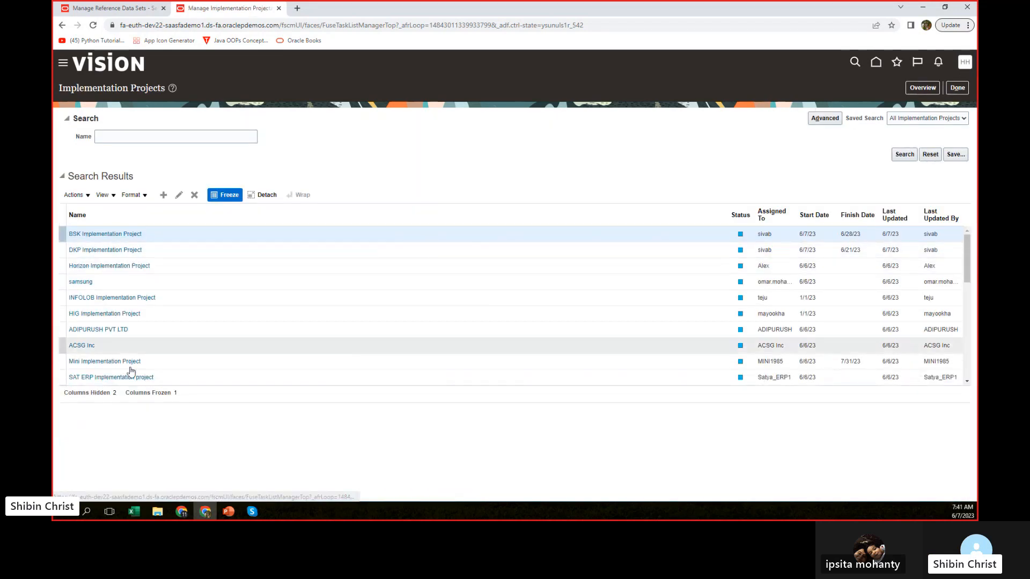
pyautogui.click(121, 135)
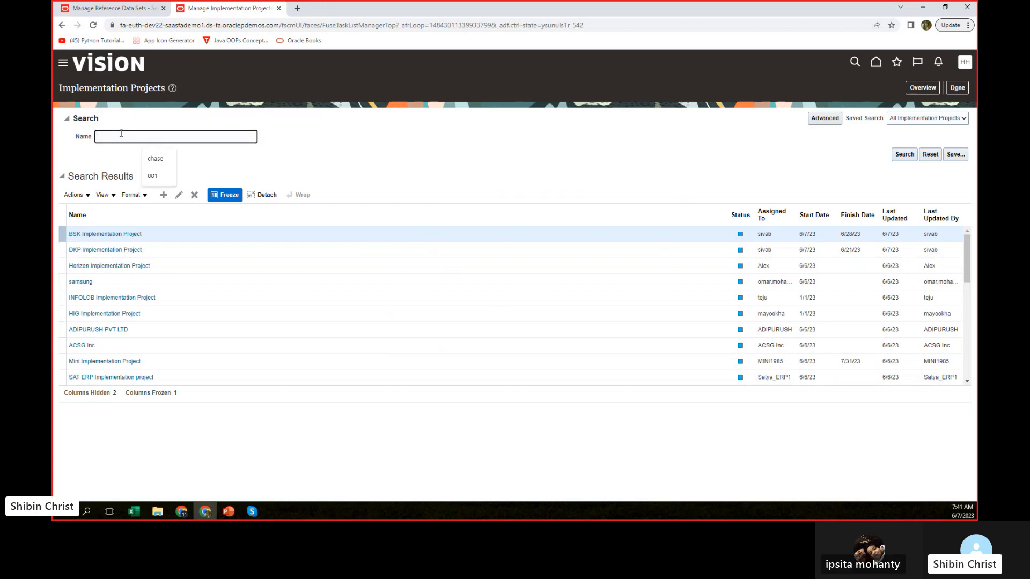
pyautogui.write('amazon')
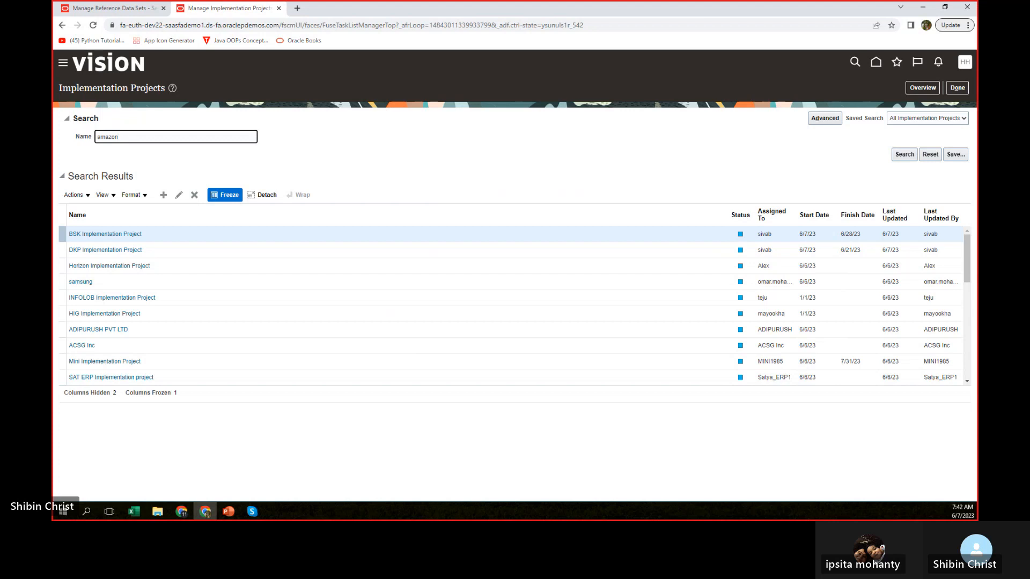
pyautogui.click(904, 153)
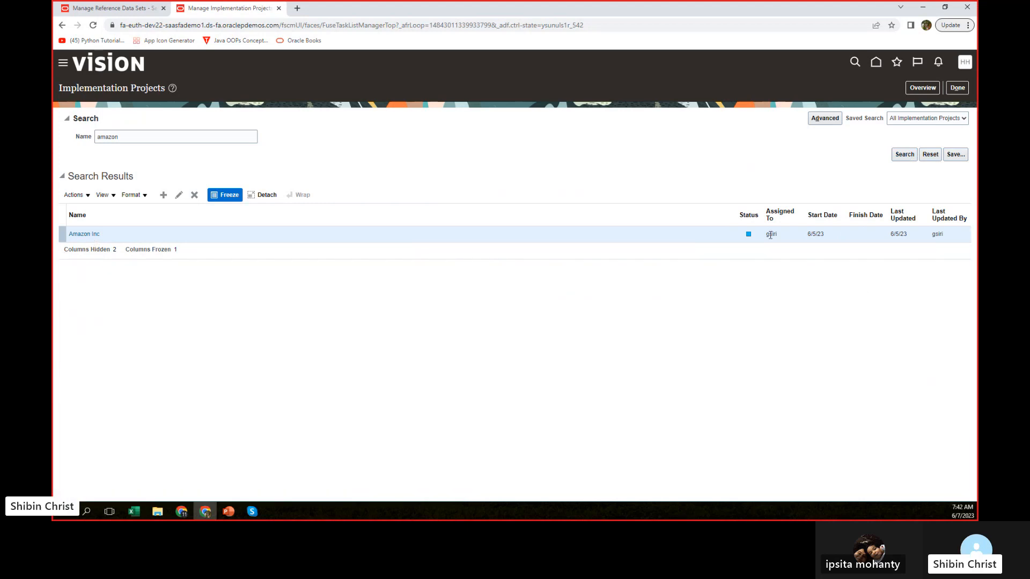
# Search the implementation projects by the name chase
pyautogui.doubleClick(137, 137)
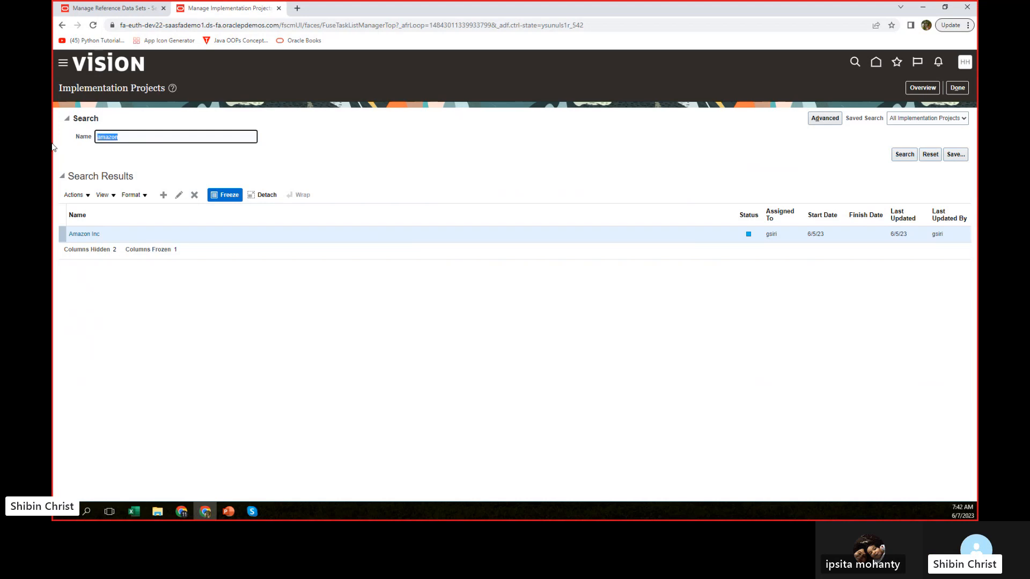
pyautogui.write('chase')
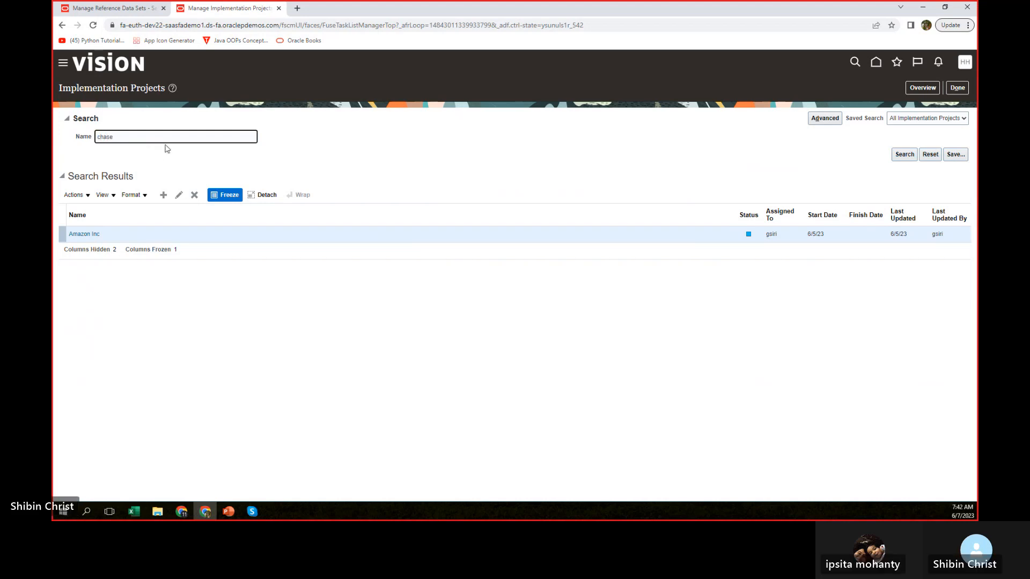
pyautogui.click(908, 157)
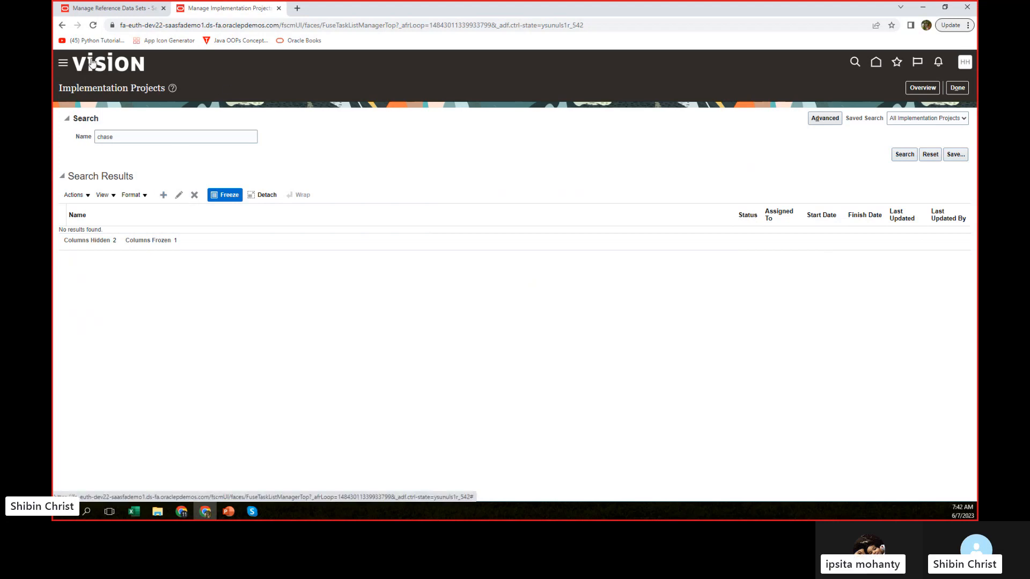
# Return to Setup and Maintenance, search the setup tasks for assign, and choose Manage Business Unit Set Assignment from the results
pyautogui.click(964, 64)
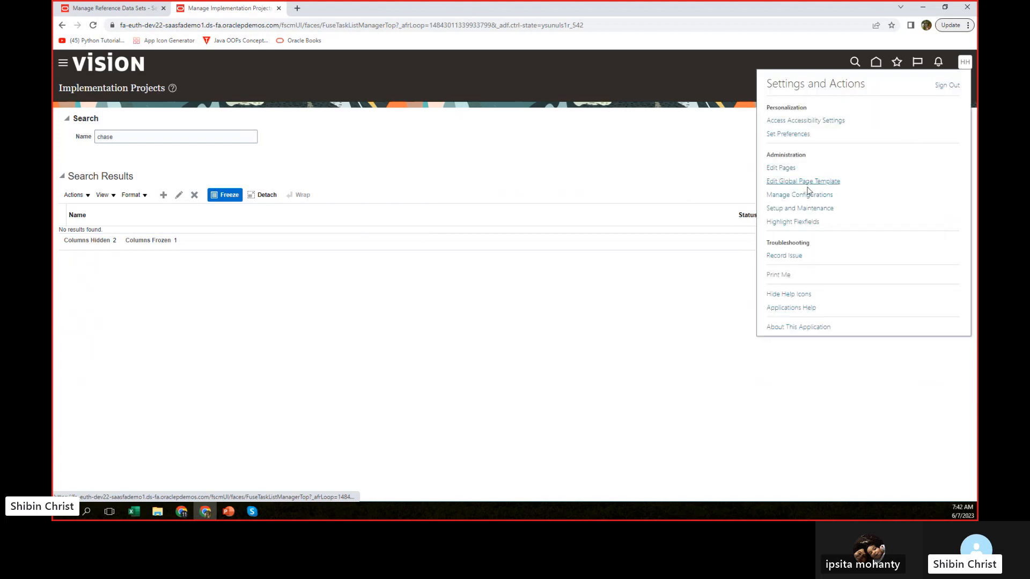
pyautogui.click(791, 210)
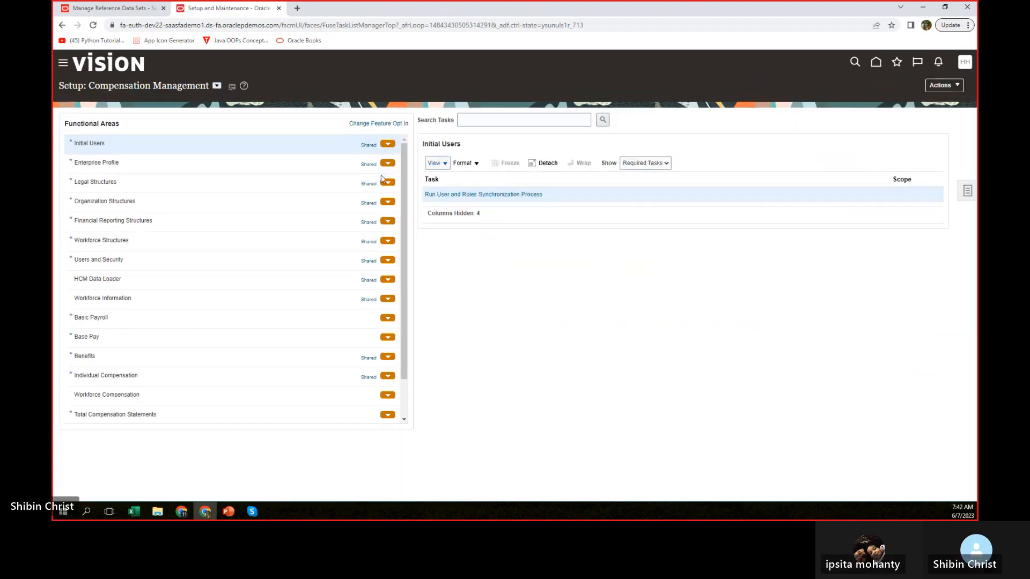
pyautogui.click(491, 119)
pyautogui.write('assign')
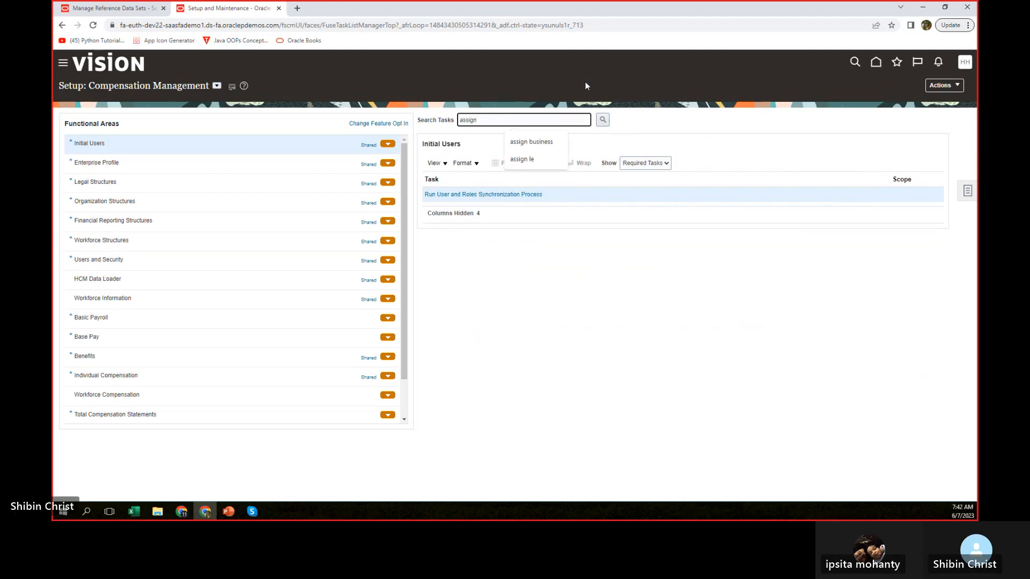
pyautogui.click(602, 120)
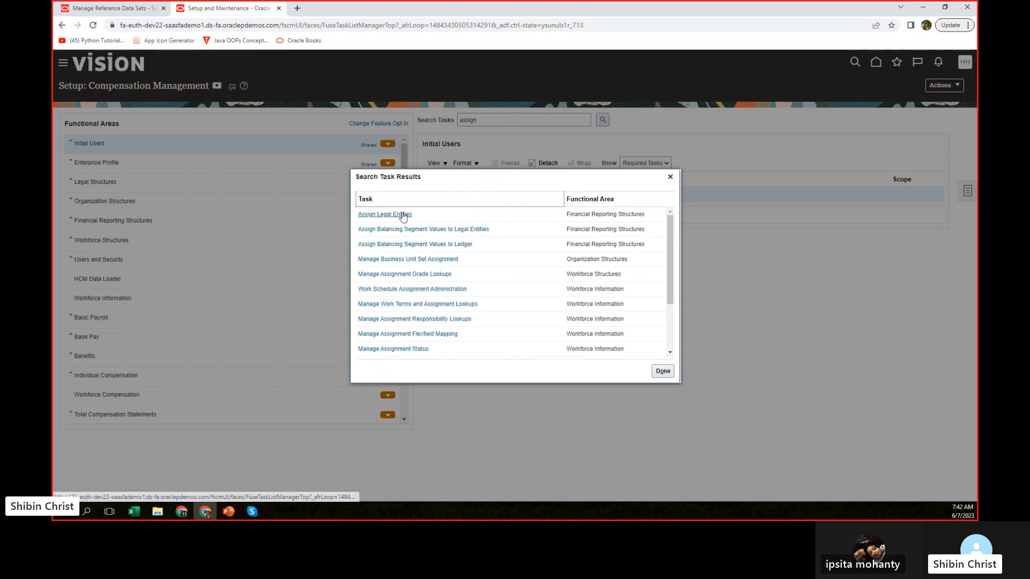
pyautogui.click(404, 259)
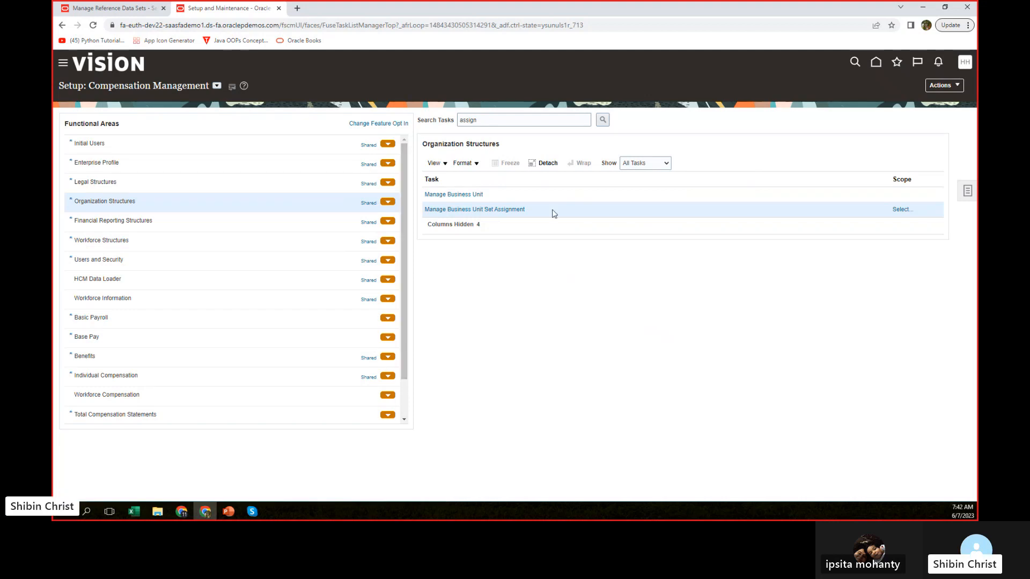
# Start the Manage Business Unit Set Assignment task and set its business unit scope to Select and Add
pyautogui.click(479, 210)
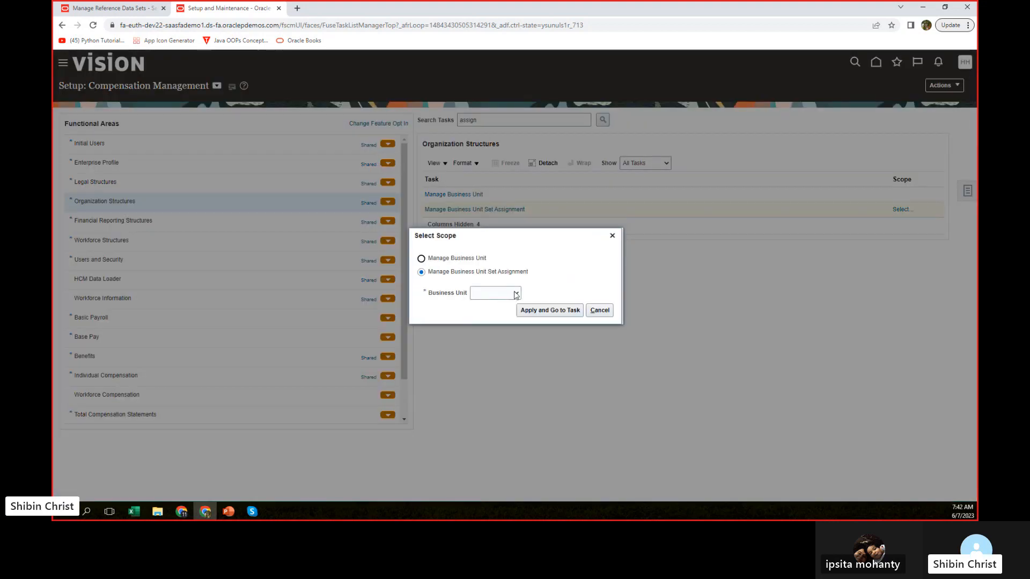
pyautogui.click(516, 295)
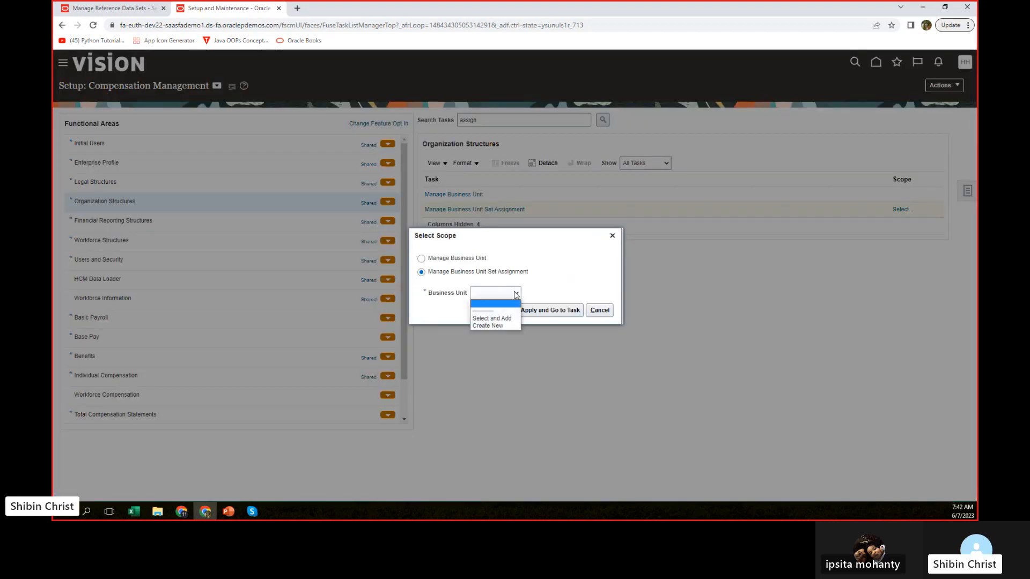
pyautogui.click(500, 320)
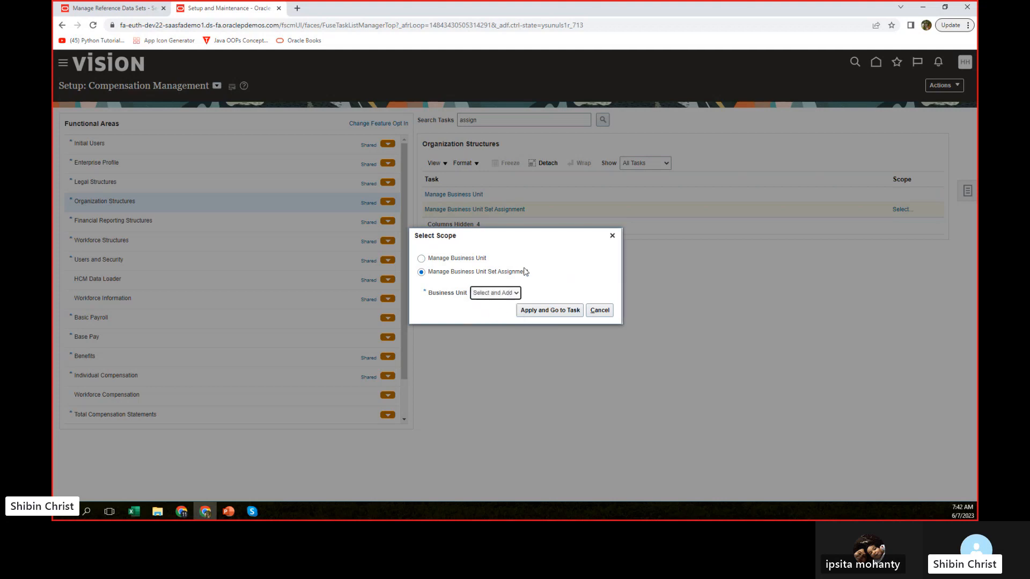
pyautogui.click(542, 310)
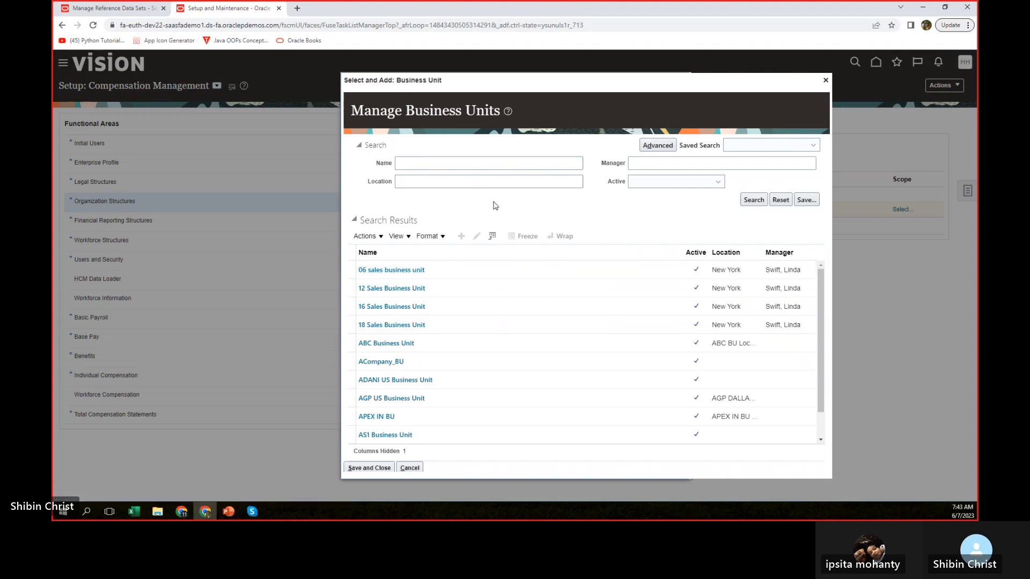
# Search the business units by the name amazon, open Amazon BU for editing, and save and close it without changes
pyautogui.click(428, 160)
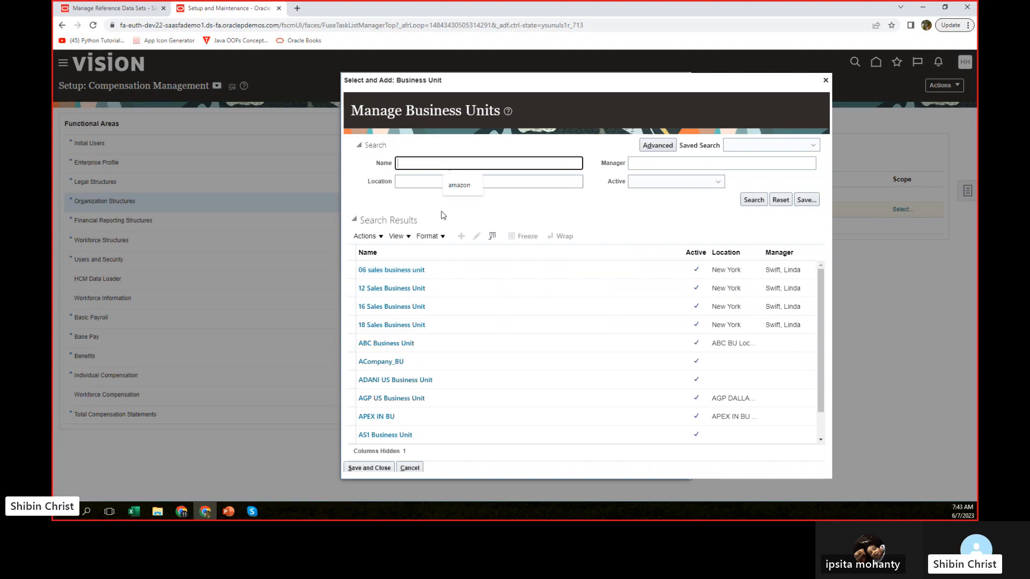
pyautogui.click(459, 185)
pyautogui.click(751, 203)
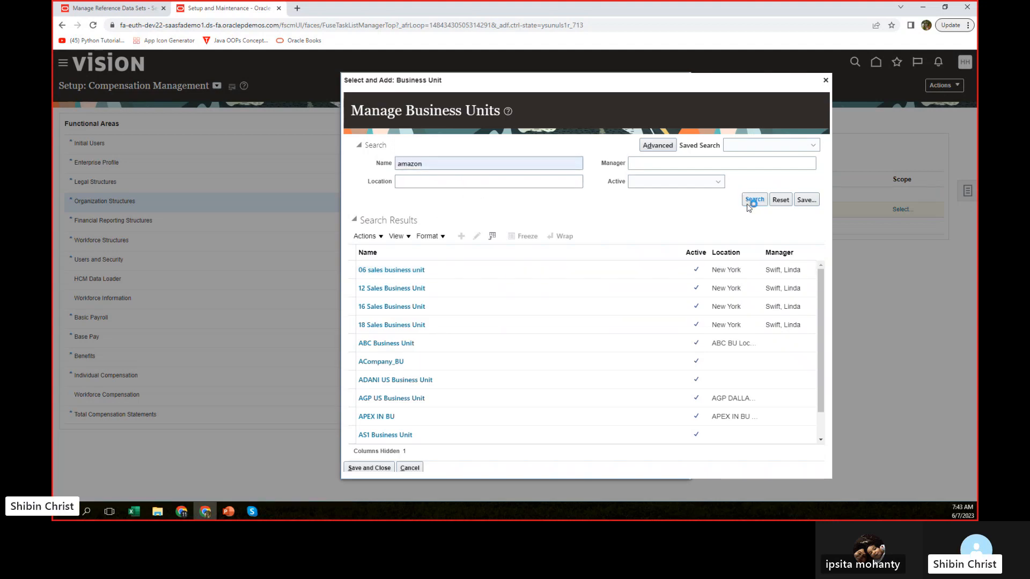
pyautogui.click(384, 273)
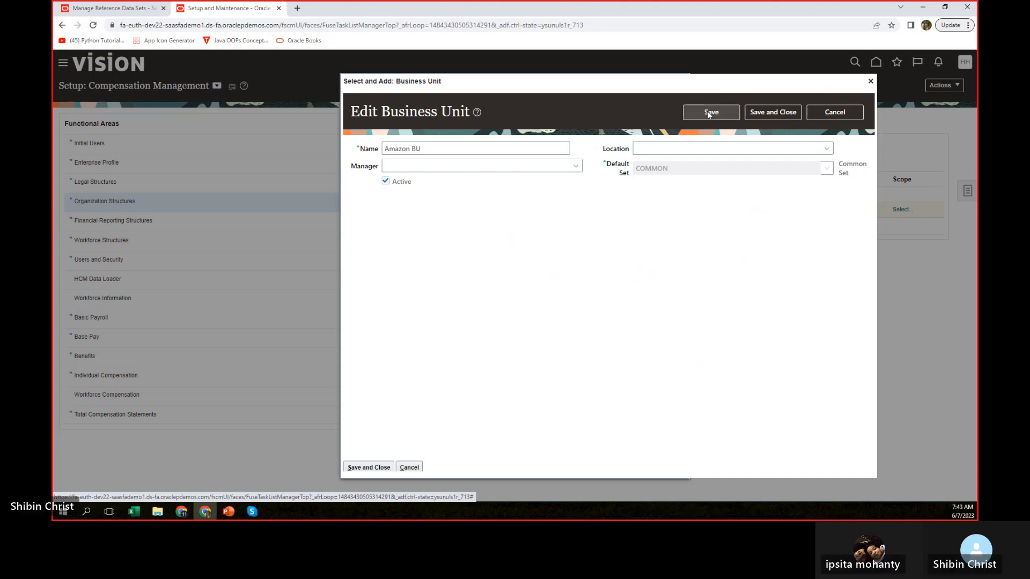
pyautogui.click(781, 112)
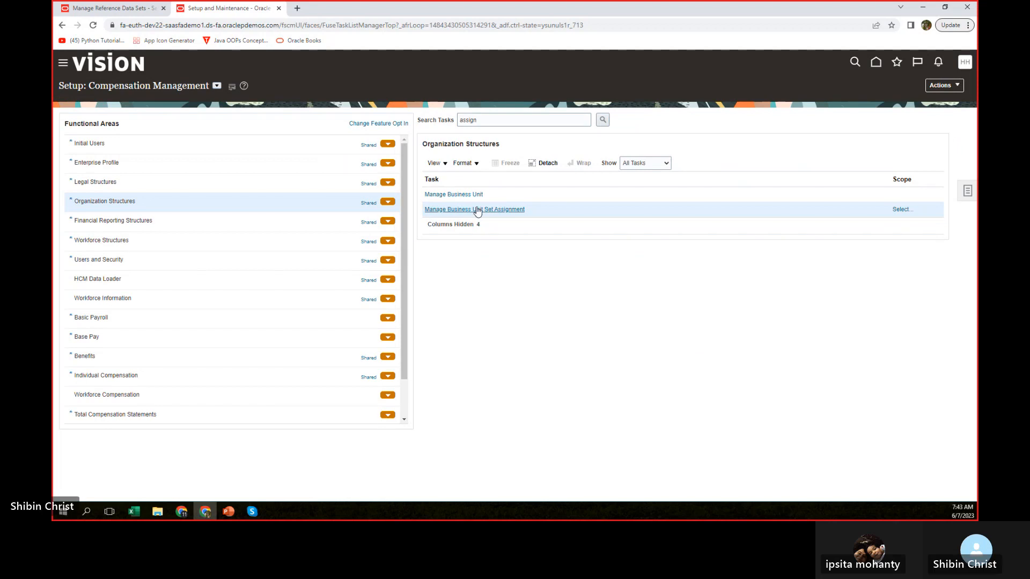
pyautogui.click(478, 210)
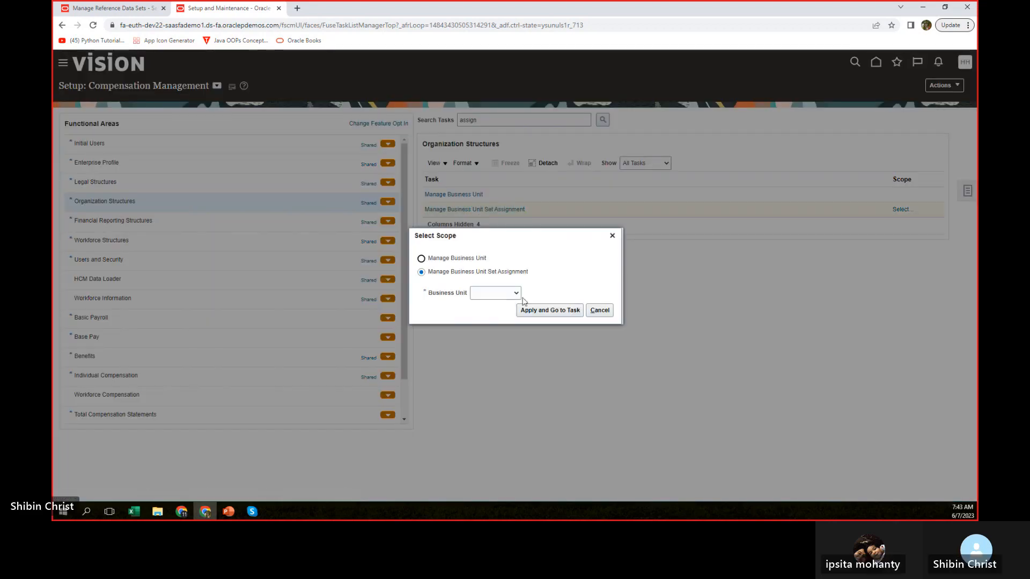
pyautogui.click(497, 295)
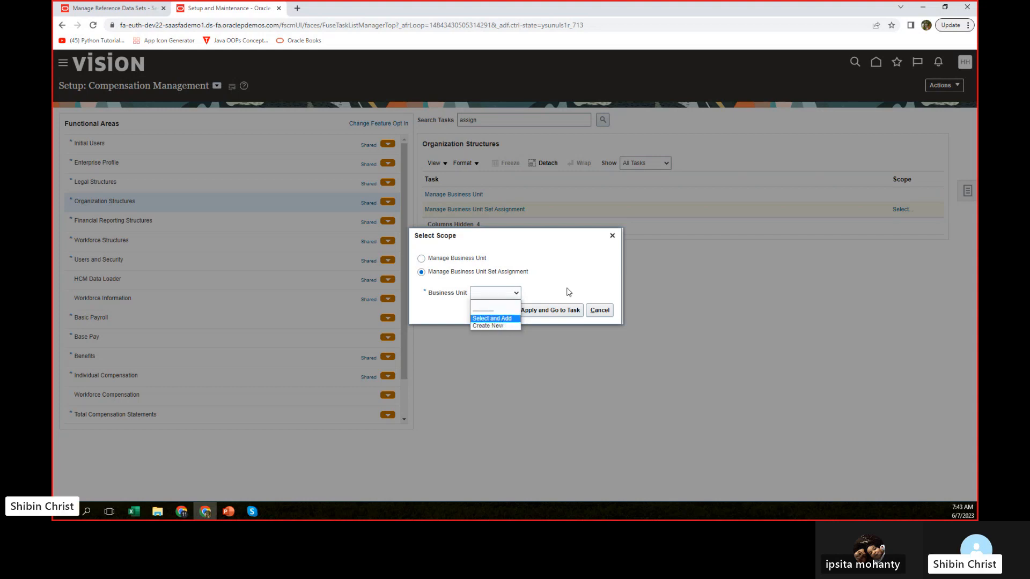
pyautogui.click(612, 236)
# Open the scope selection for Manage Business Unit Set Assignment and apply Select and Add as the business unit option
pyautogui.click(899, 211)
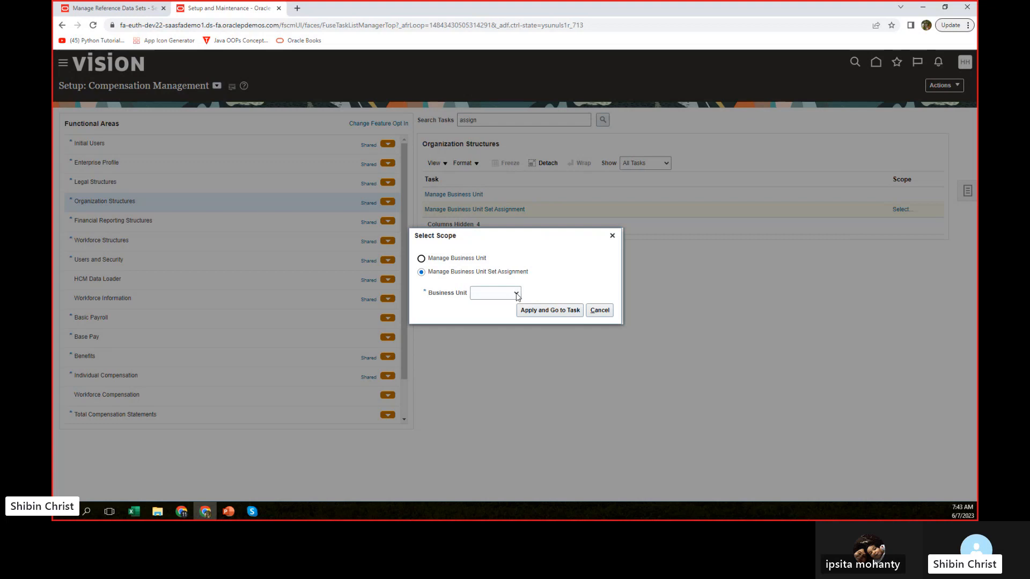
pyautogui.click(516, 294)
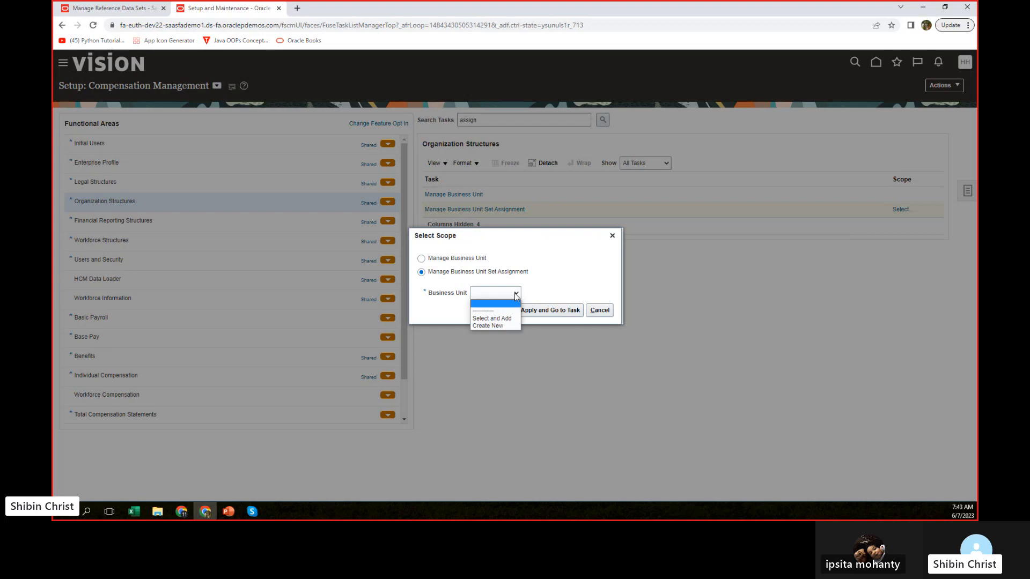
pyautogui.click(489, 319)
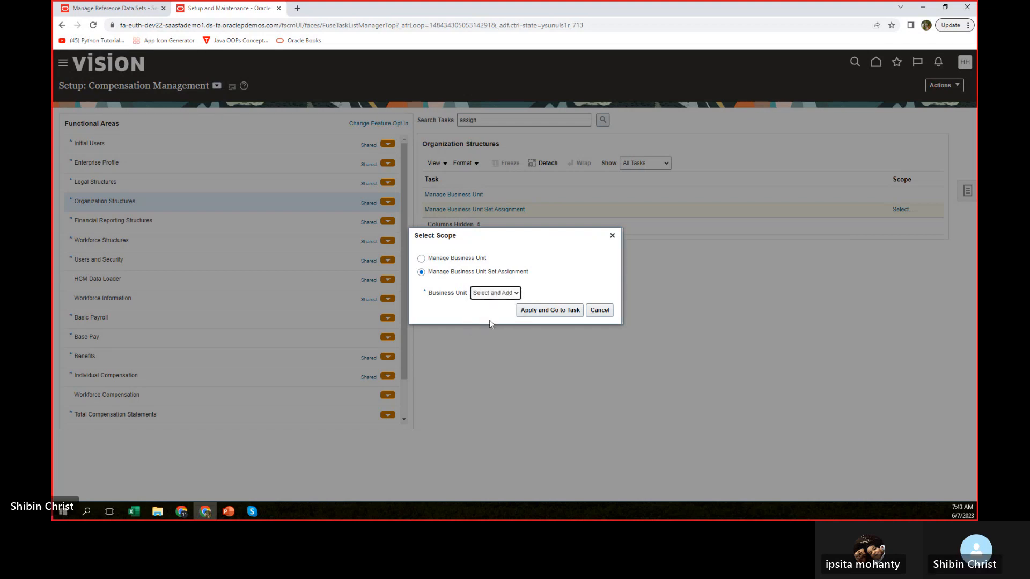
pyautogui.click(543, 310)
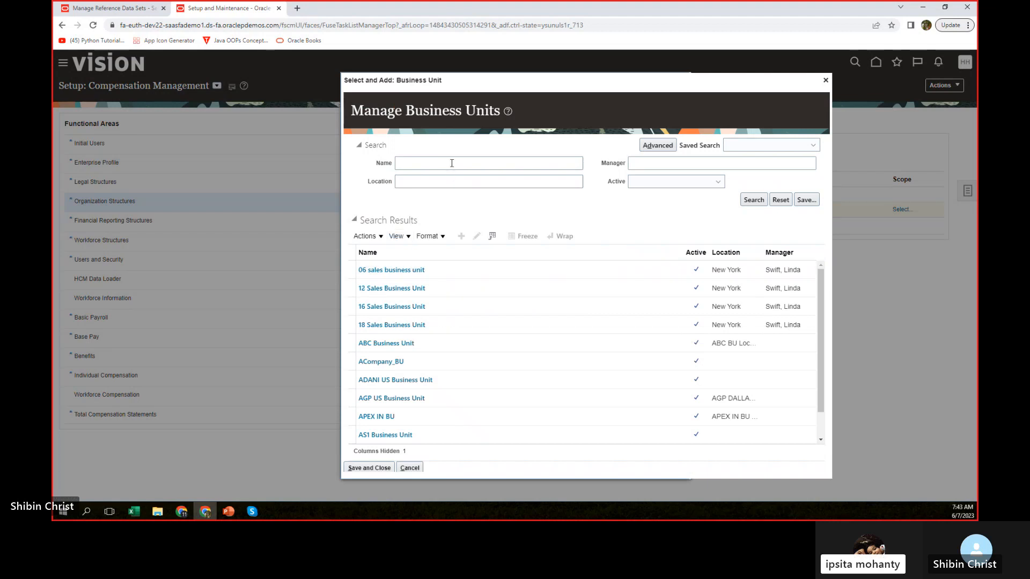
# Search the business units by the name amazon, select the Amazon BU row, and save it as the task's scope
pyautogui.click(452, 163)
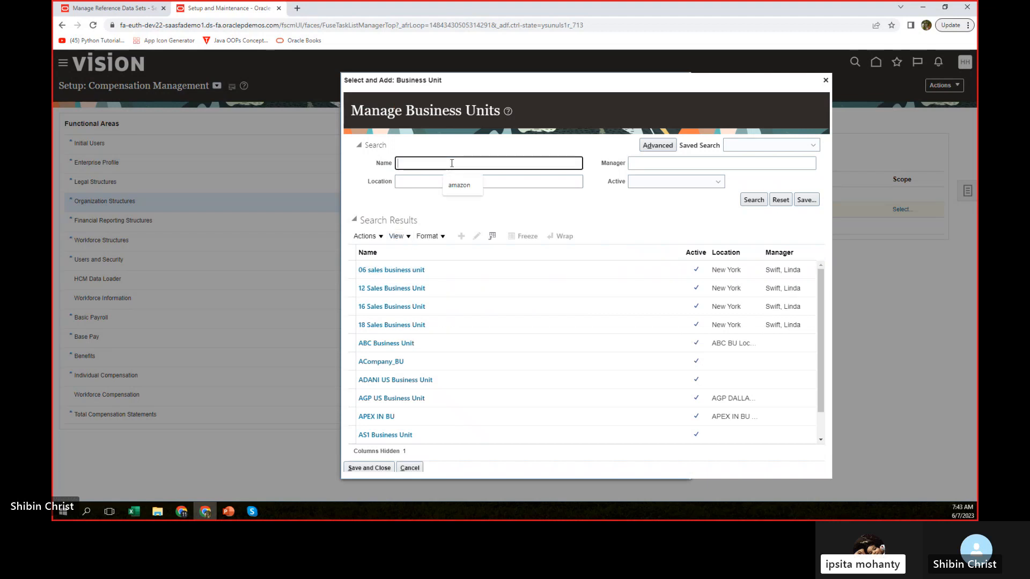
pyautogui.click(459, 185)
pyautogui.click(753, 200)
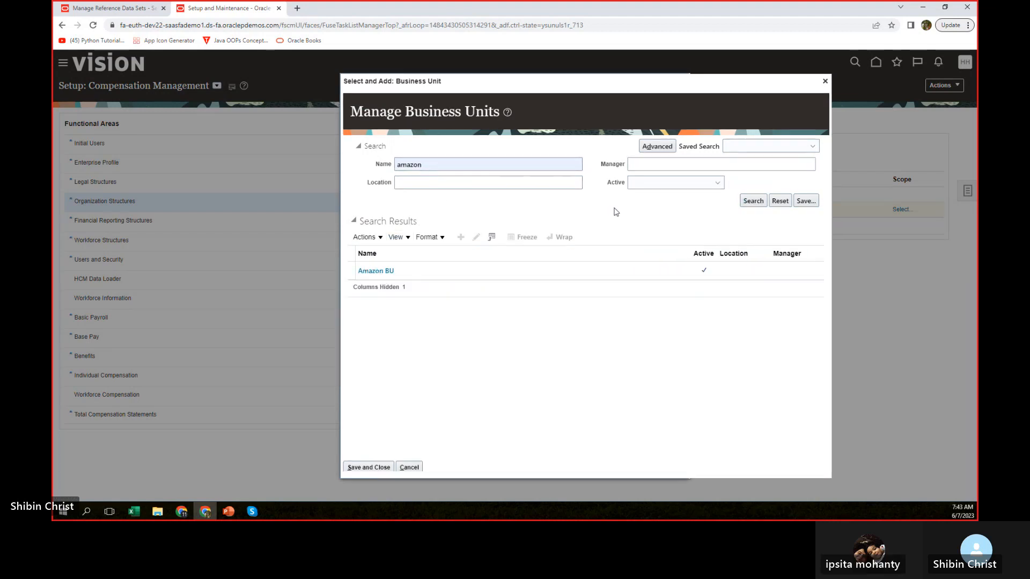
pyautogui.click(403, 273)
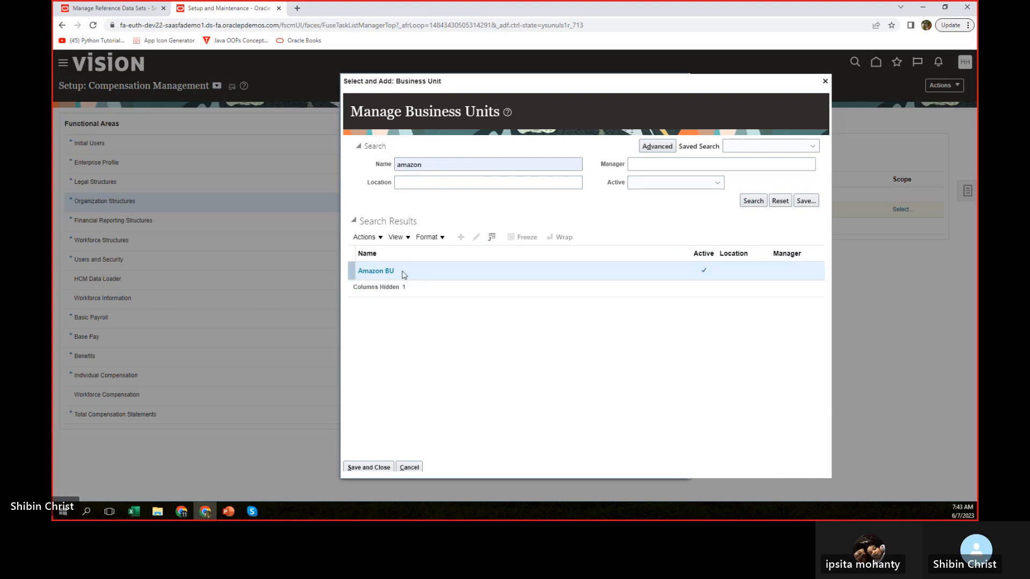
pyautogui.click(365, 468)
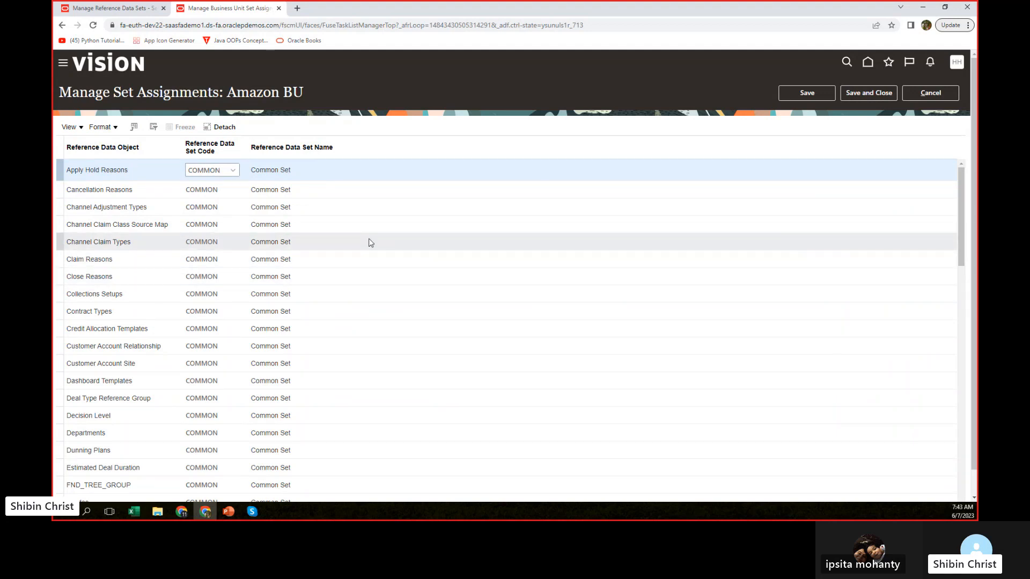
# Assign the reference data set AMAZON_JOB_SET to the Jobs object of Amazon BU and save the set assignments
pyautogui.scroll(-5, 324, 258)
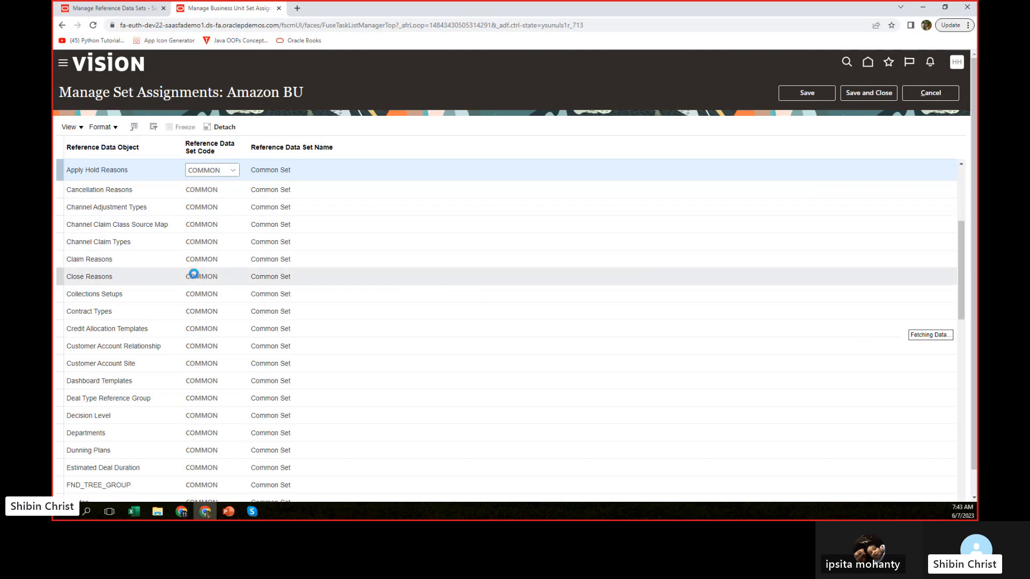
pyautogui.scroll(-1, 193, 274)
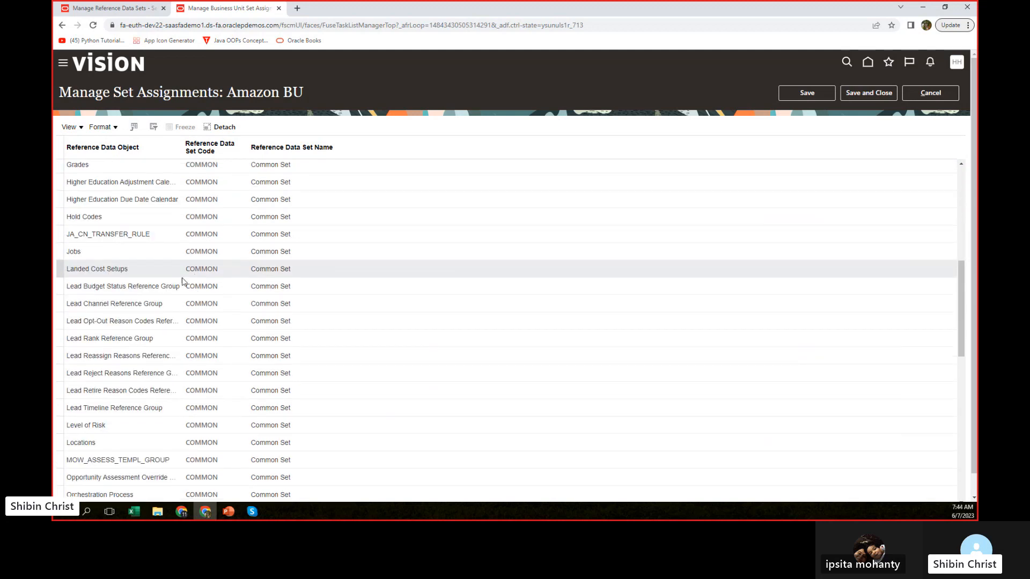
pyautogui.click(207, 252)
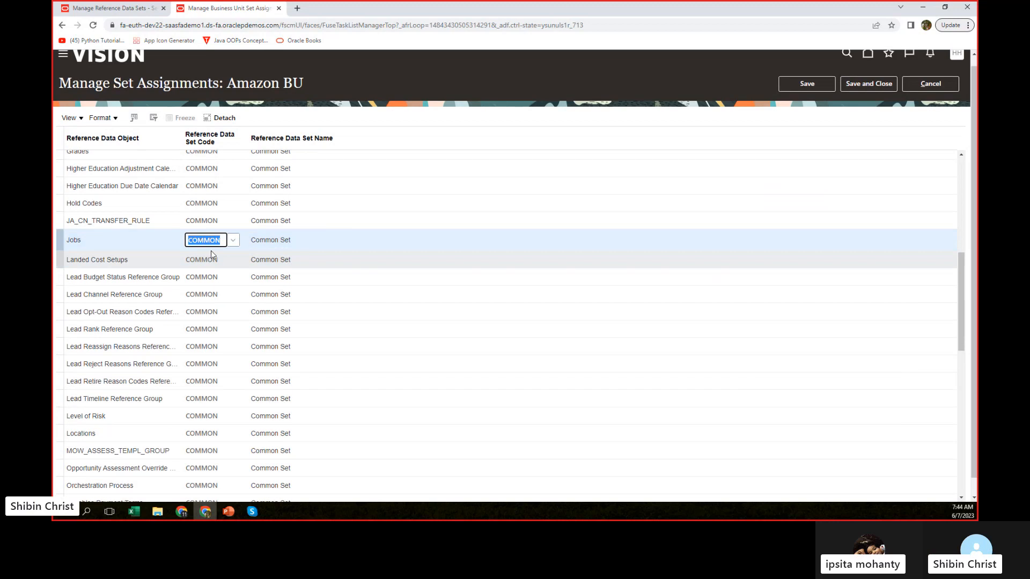
pyautogui.write('am')
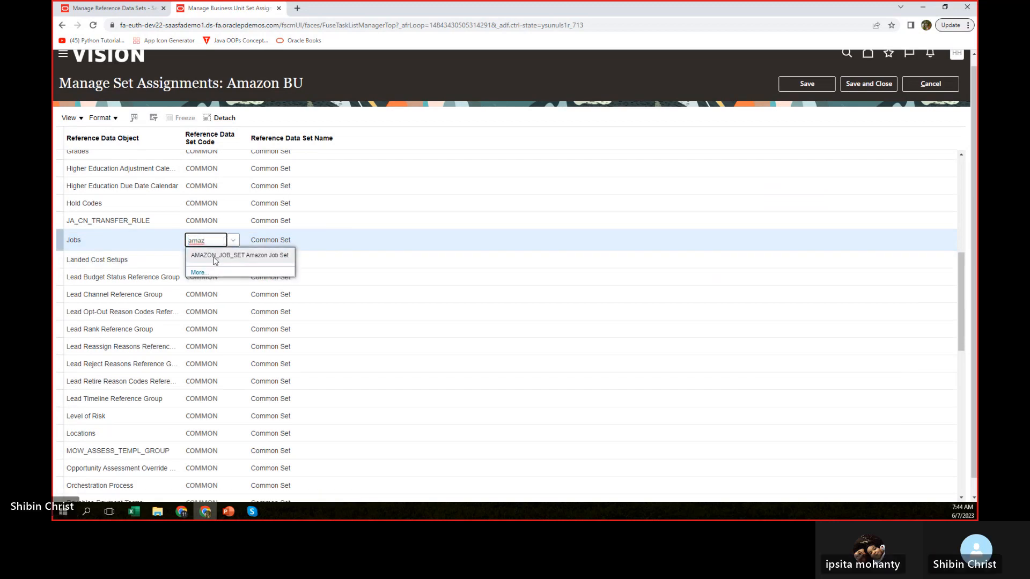
pyautogui.write('az')
pyautogui.click(240, 257)
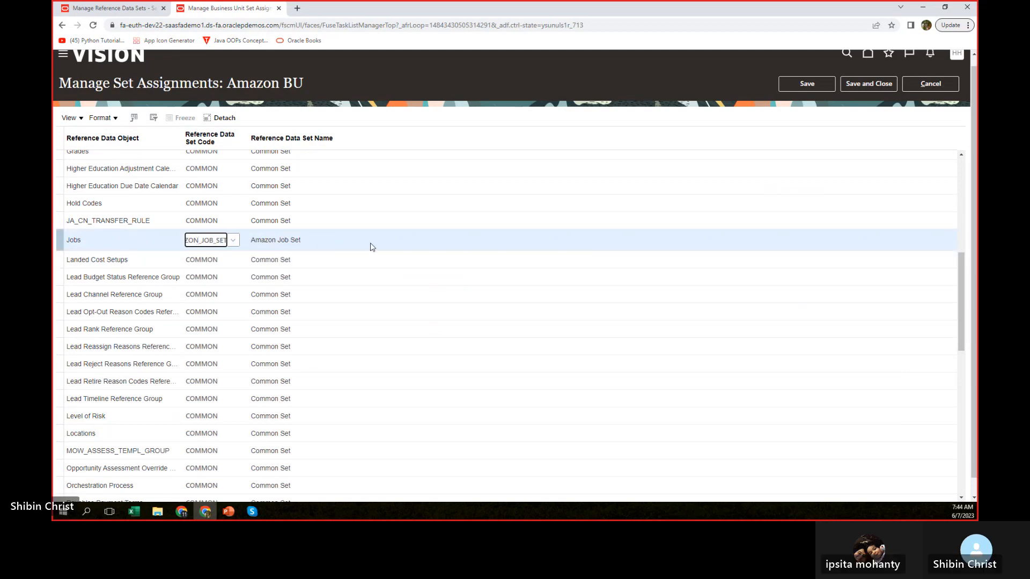
pyautogui.click(812, 83)
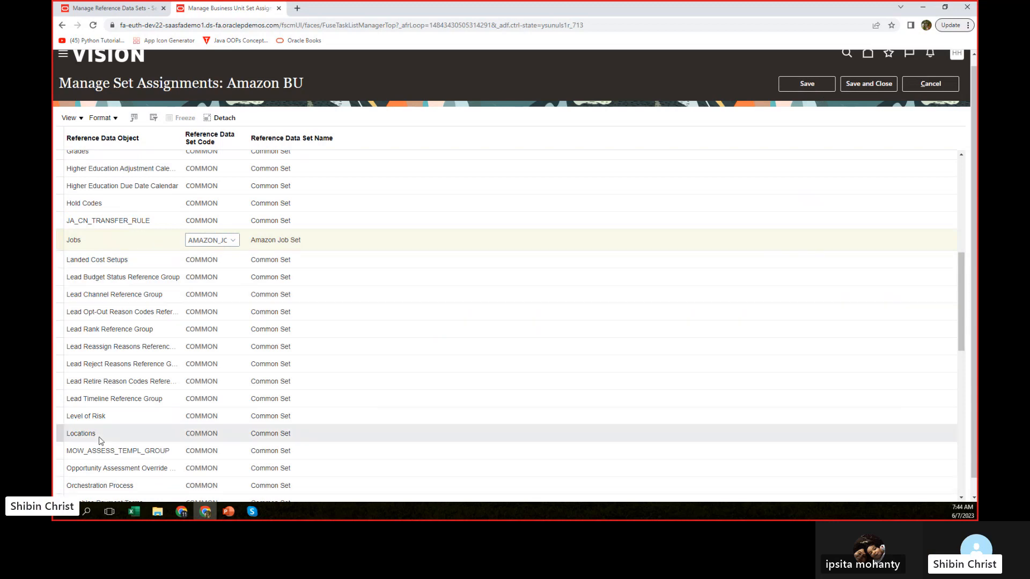
pyautogui.scroll(-1, 333, 397)
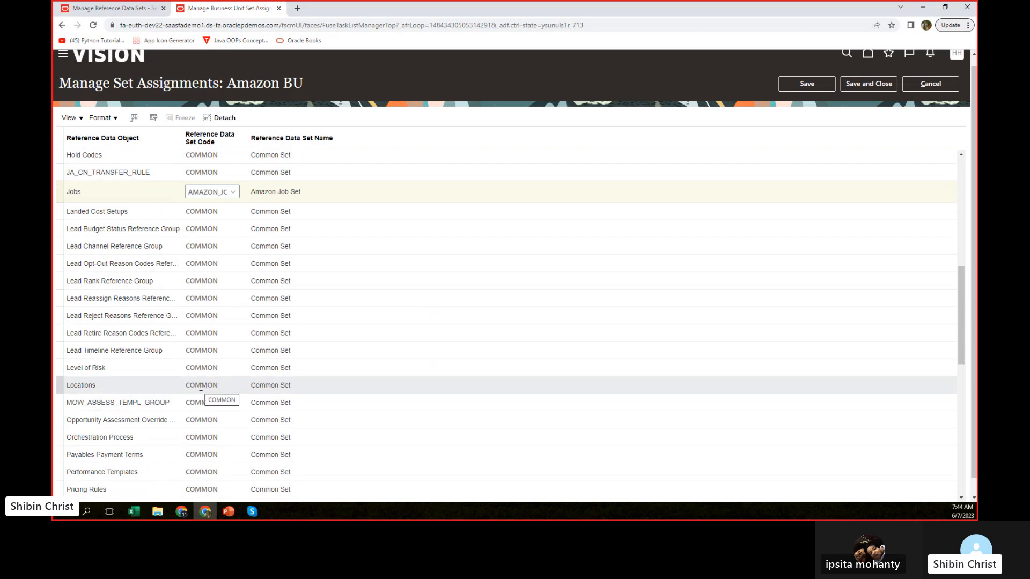
pyautogui.scroll(3, 212, 382)
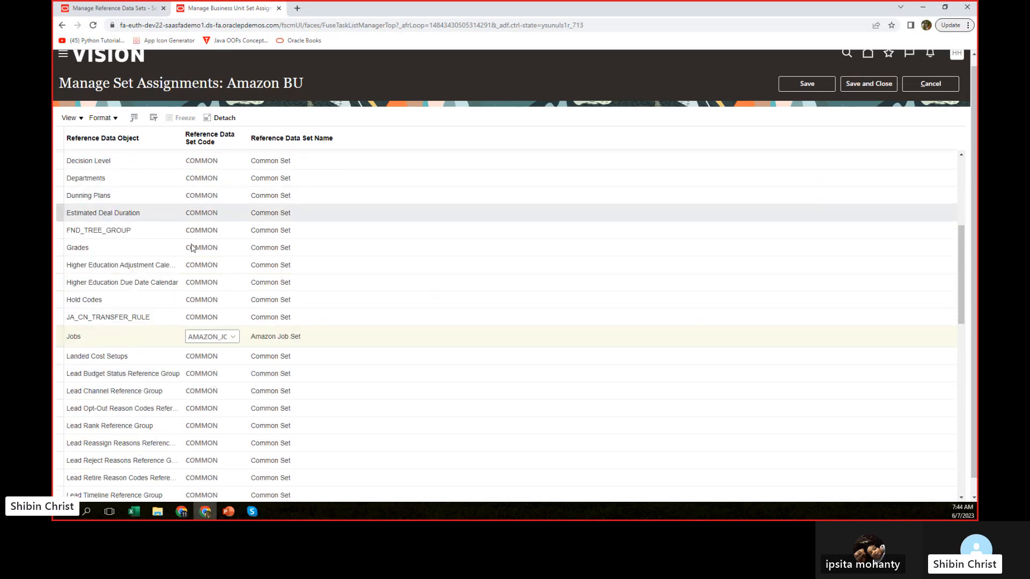
pyautogui.scroll(1, 248, 280)
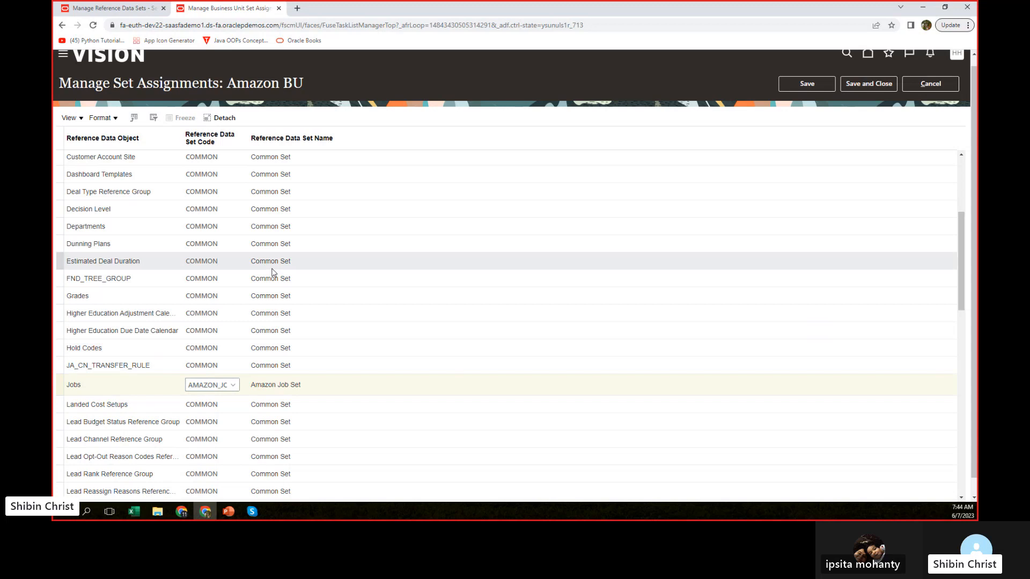
# Review the set assignments of Amazon BU around the Jobs object, and save and close them
pyautogui.scroll(1, 271, 265)
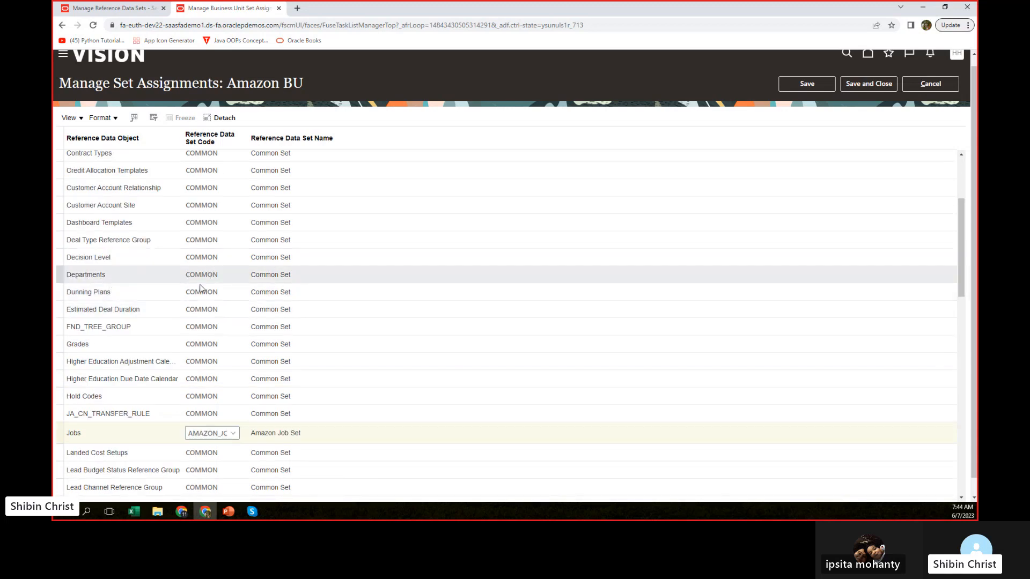
pyautogui.scroll(-3, 382, 292)
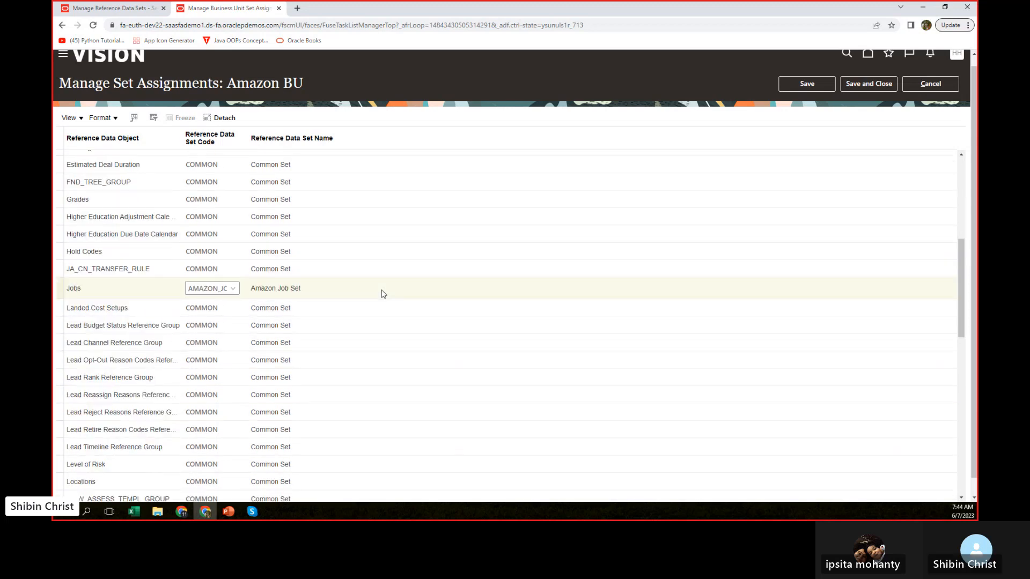
pyautogui.scroll(-1, 383, 294)
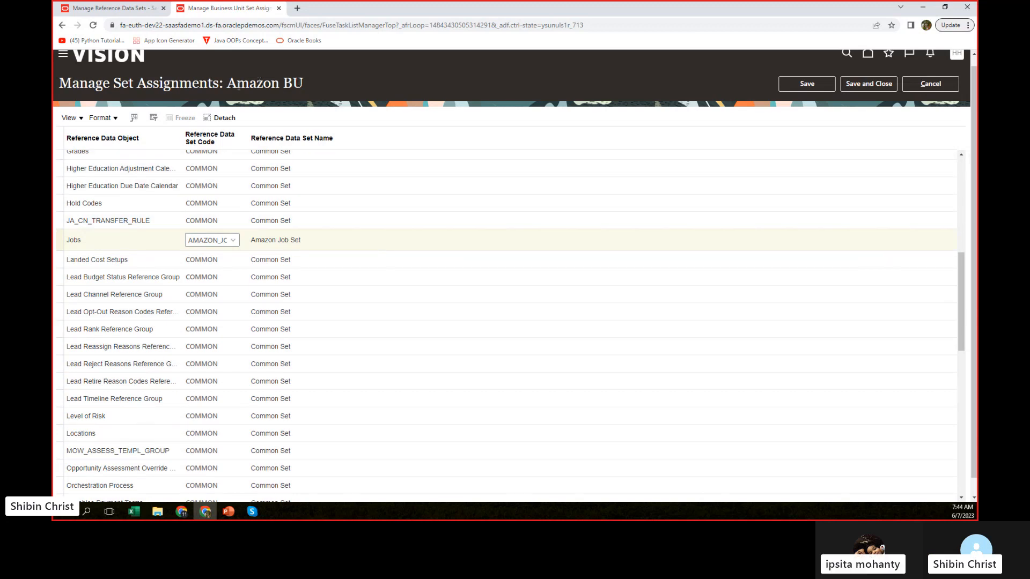
pyautogui.moveTo(228, 84); pyautogui.dragTo(314, 88)
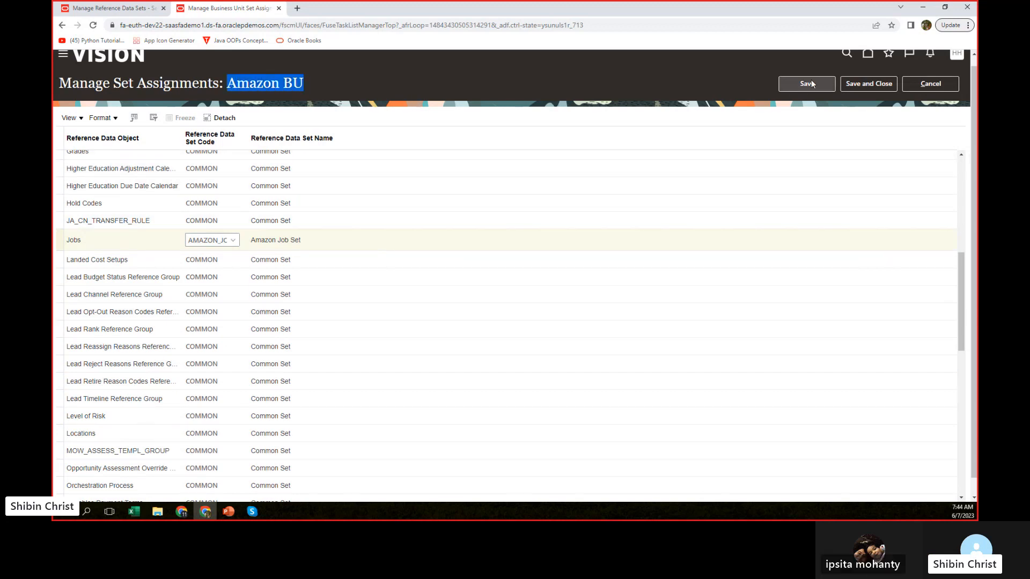
pyautogui.click(869, 84)
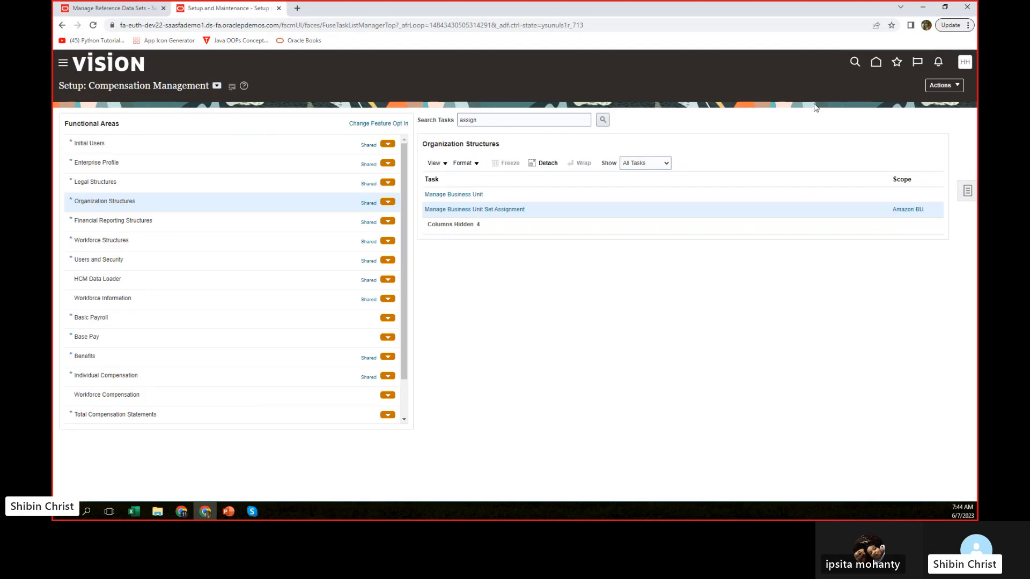
# Search the setup tasks for position and open the Manage Positions task under Workforce Structures
pyautogui.click(111, 11)
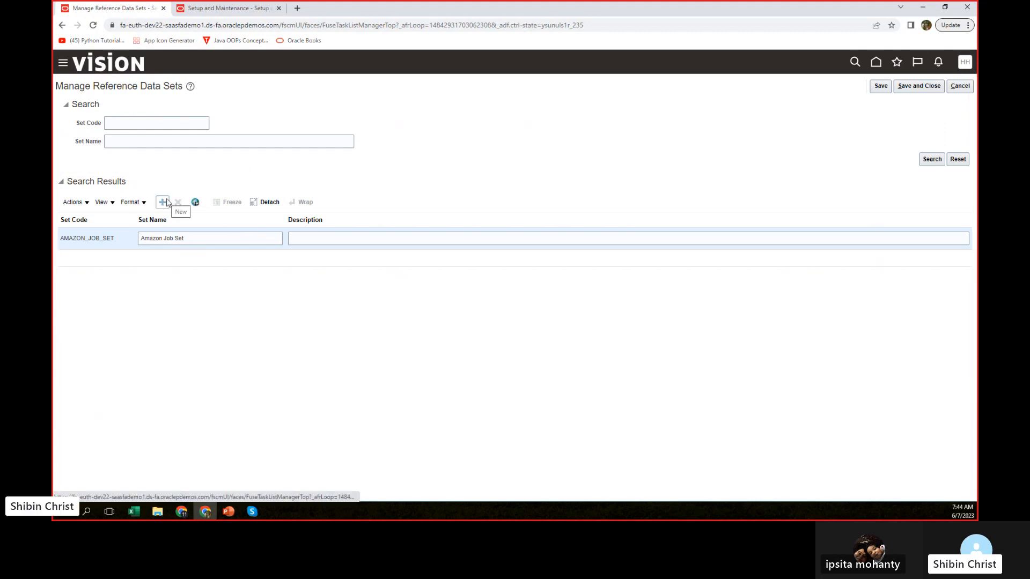
pyautogui.click(212, 6)
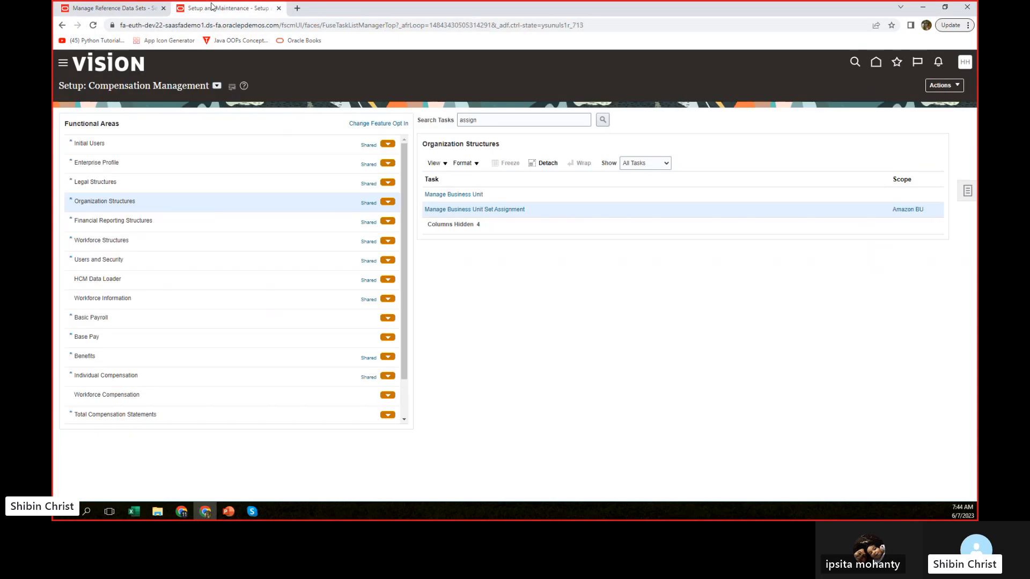
pyautogui.doubleClick(492, 120)
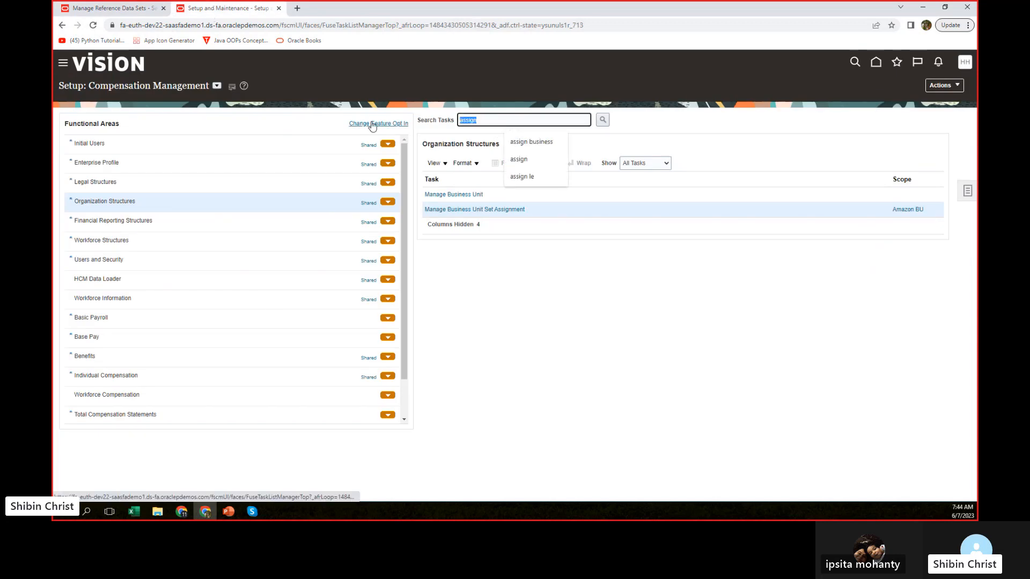
pyautogui.write('position')
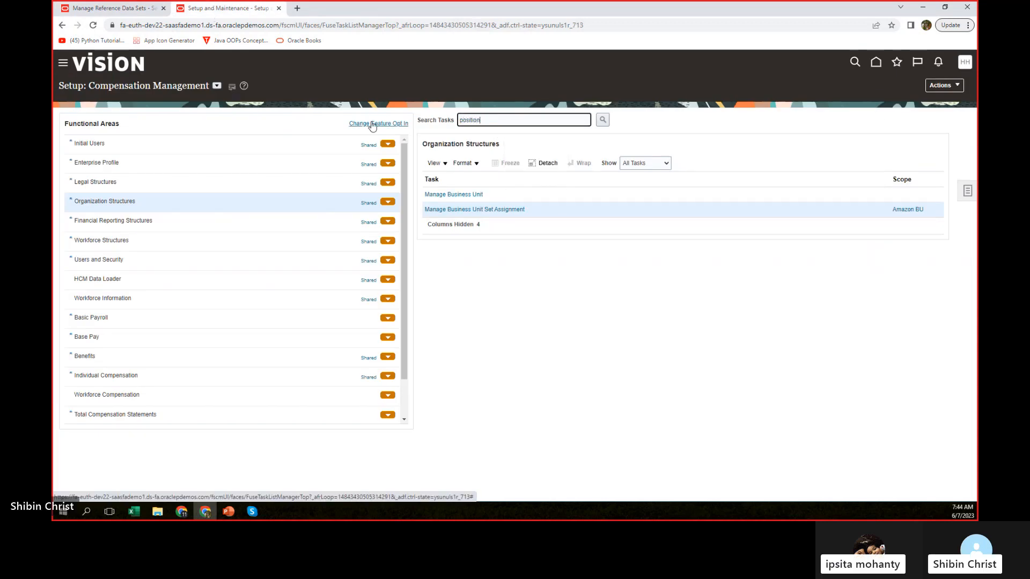
pyautogui.click(603, 119)
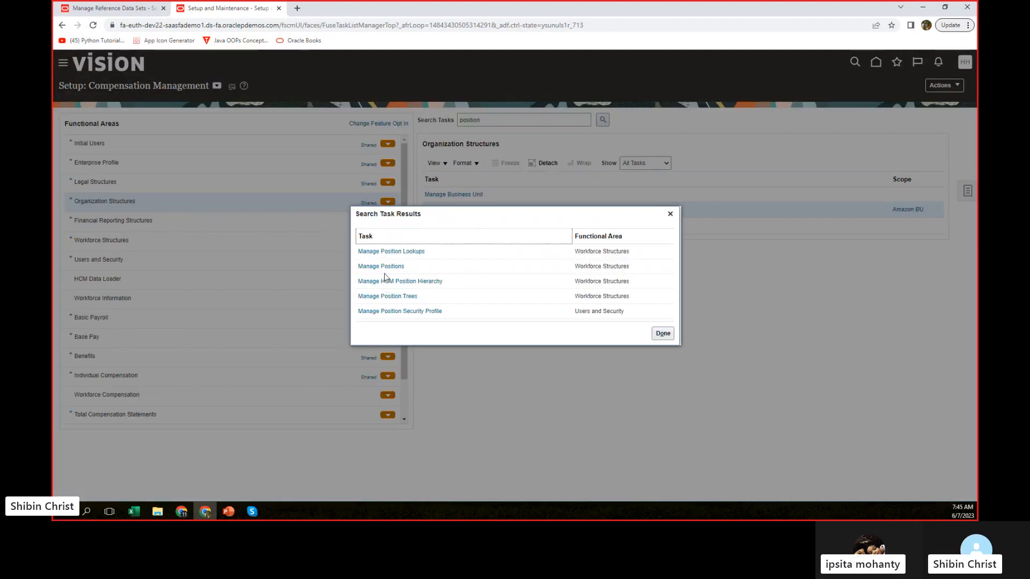
pyautogui.click(383, 267)
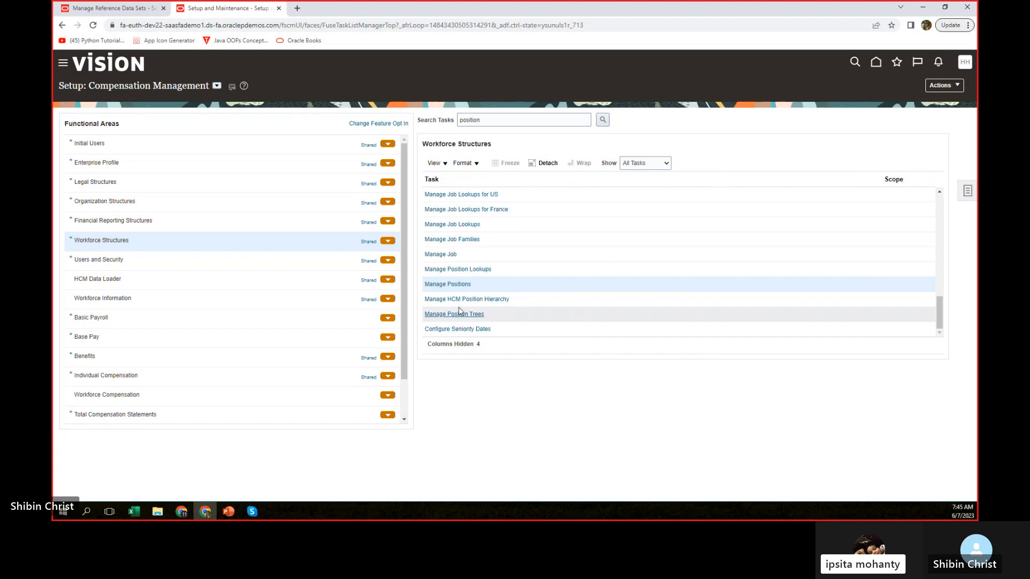
pyautogui.click(452, 283)
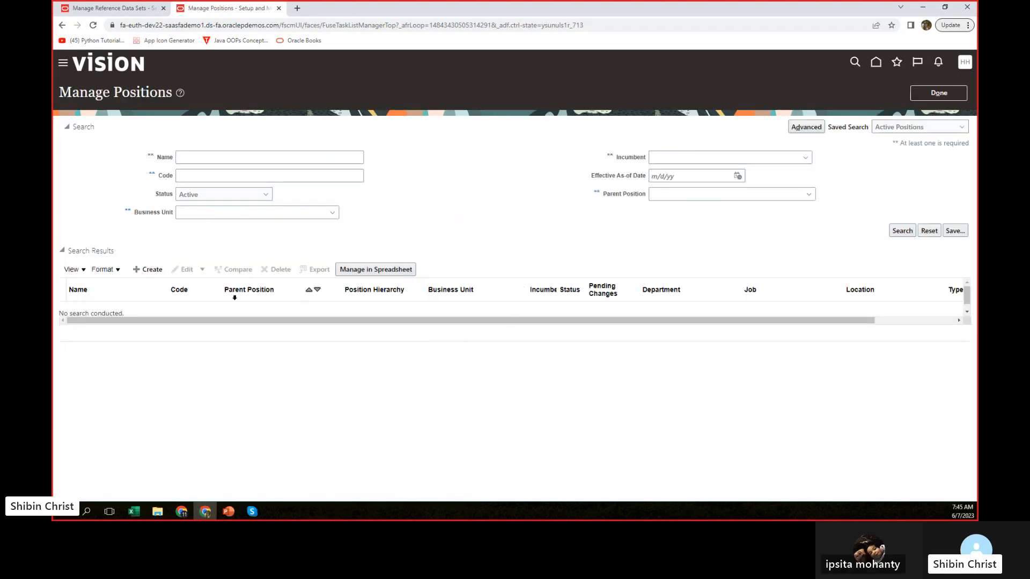
# Search the active positions by the name amazon
pyautogui.click(209, 159)
pyautogui.write('amazo')
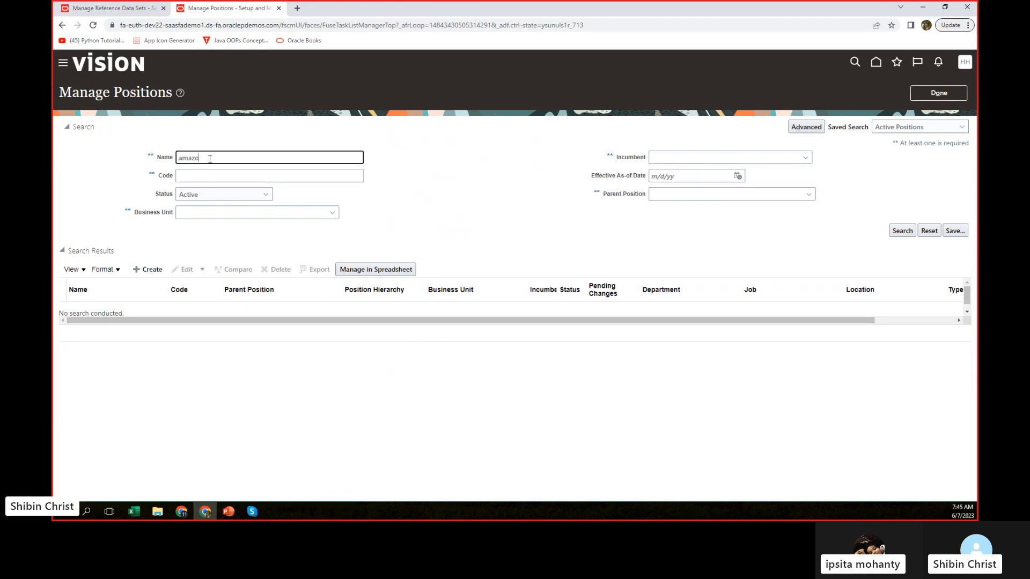
pyautogui.write('n')
pyautogui.click(903, 231)
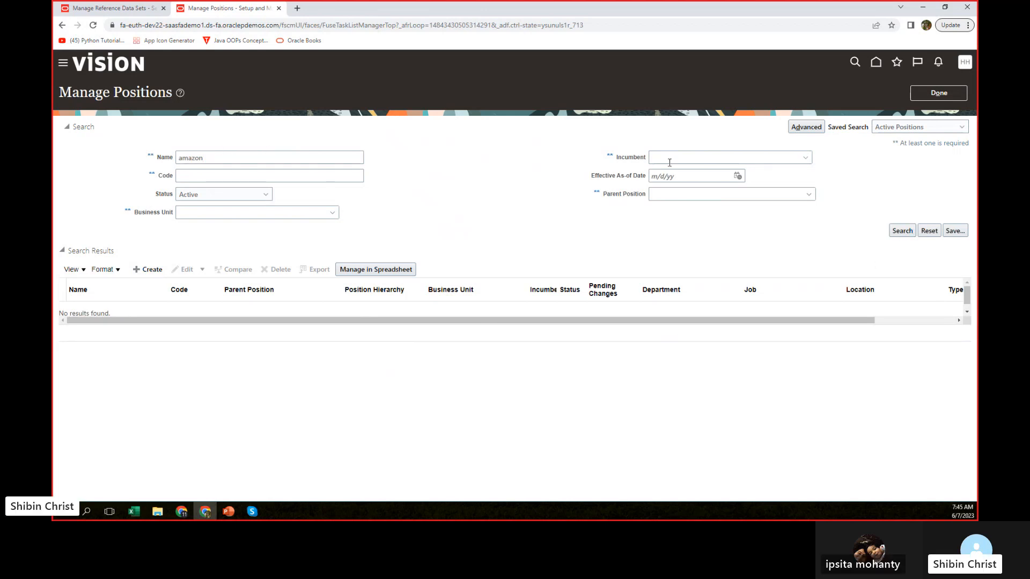
# Start creating a new position and set its business unit to Amazon BU
pyautogui.click(148, 270)
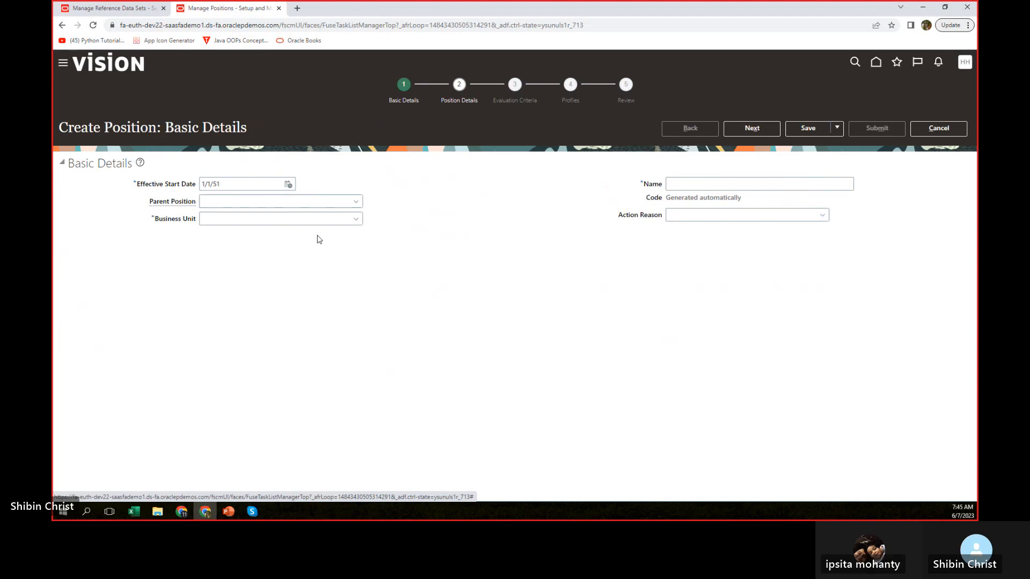
pyautogui.click(239, 221)
pyautogui.write('ama')
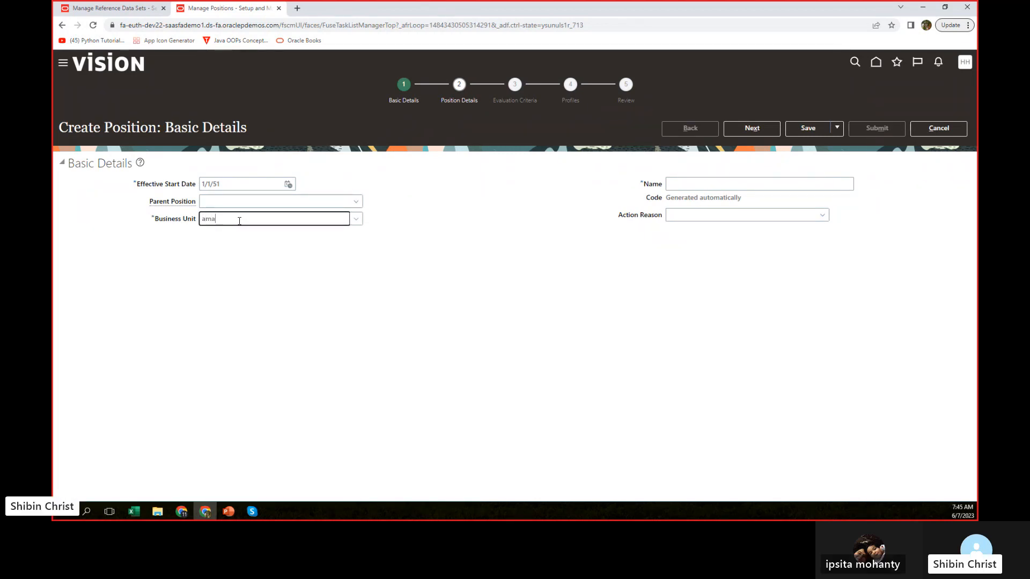
pyautogui.write('zon')
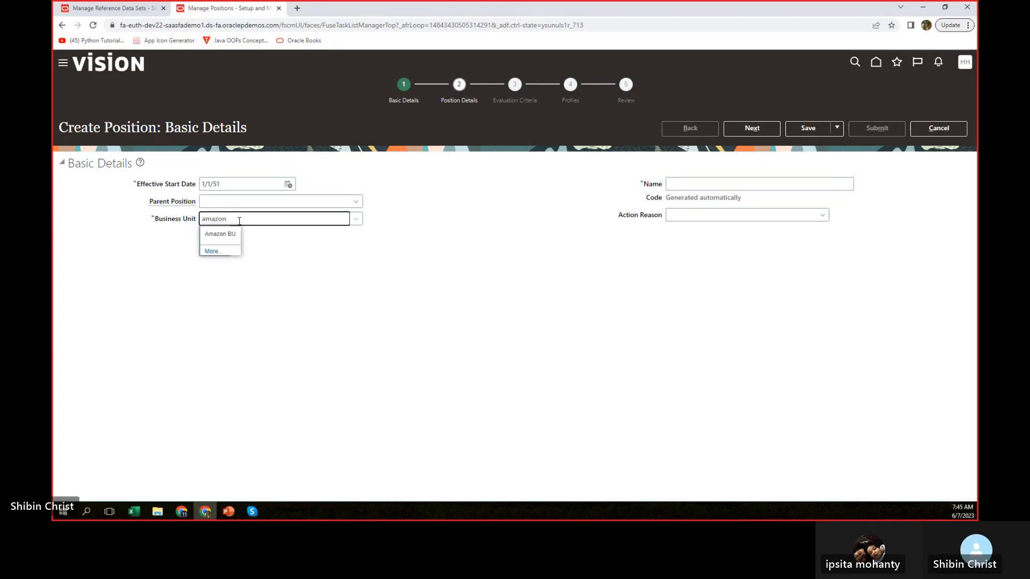
pyautogui.click(220, 234)
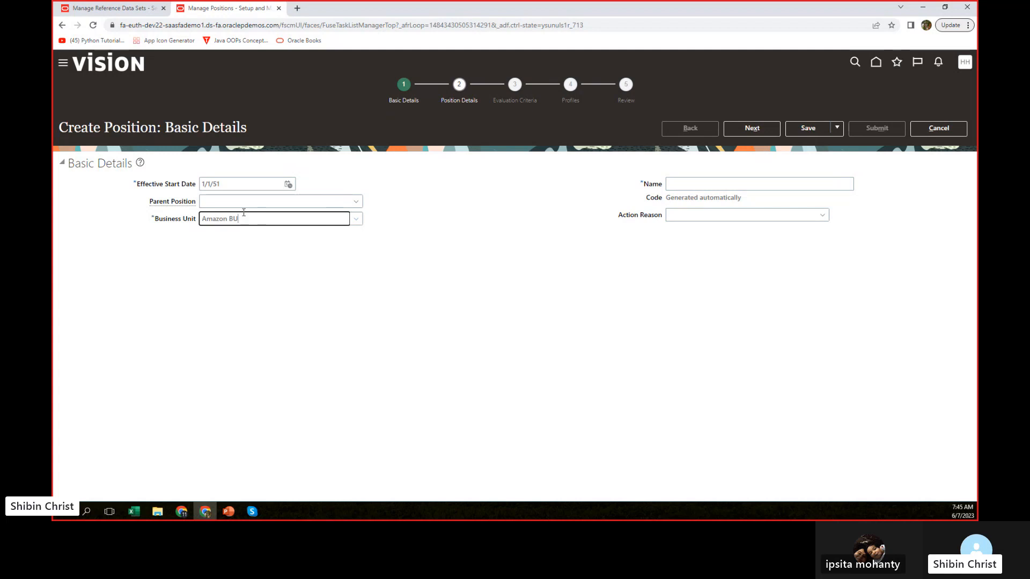
# Name the new position Amazon Sales Executive L1 and continue to its position details
pyautogui.click(721, 183)
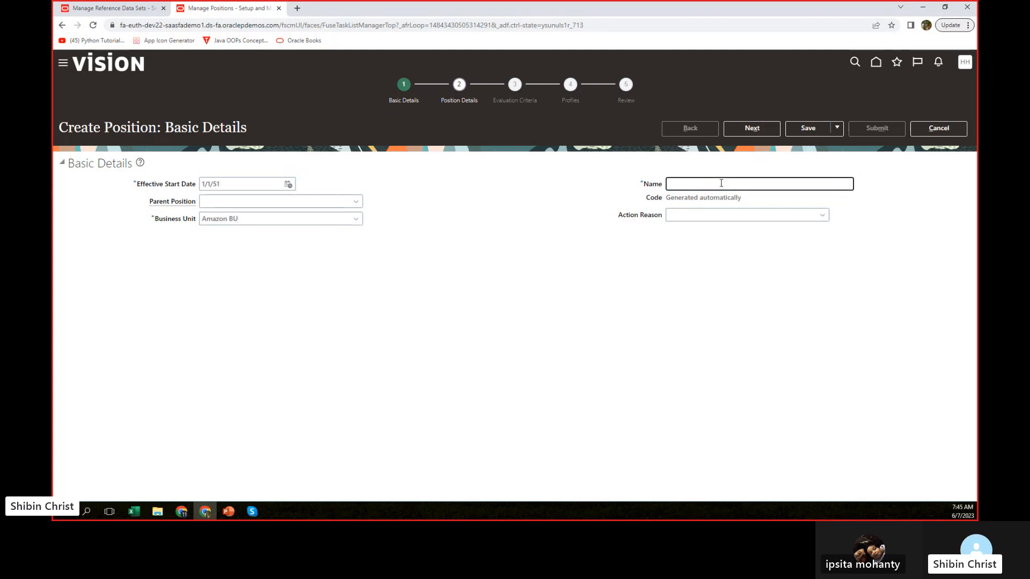
pyautogui.write('Amazon Sal')
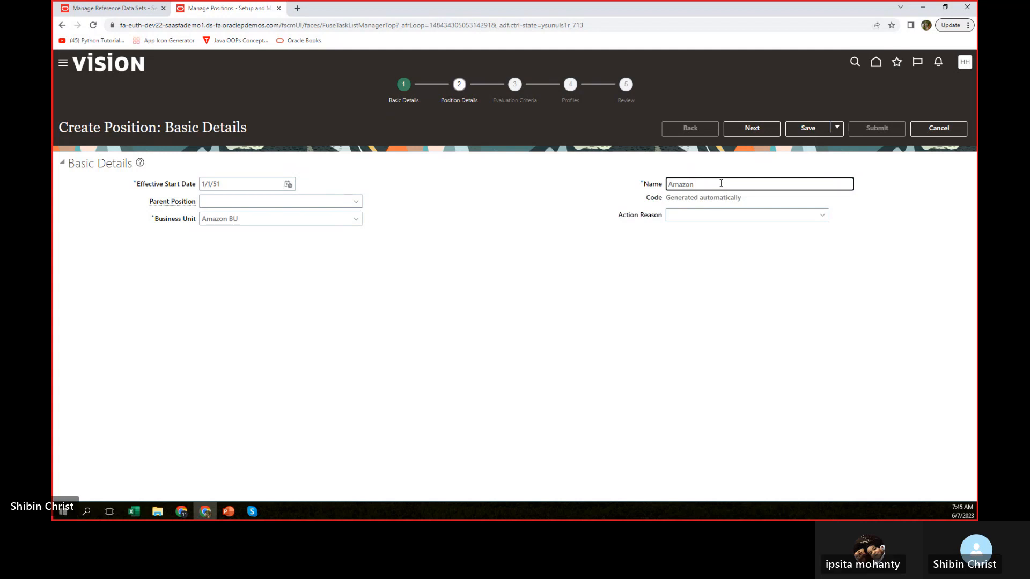
pyautogui.write('es Executive ')
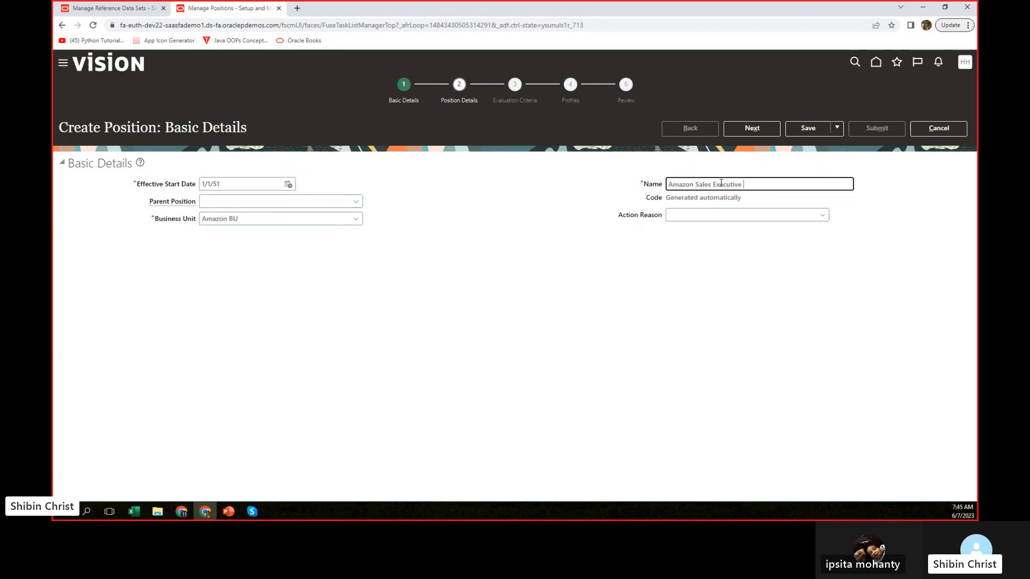
pyautogui.write('L1')
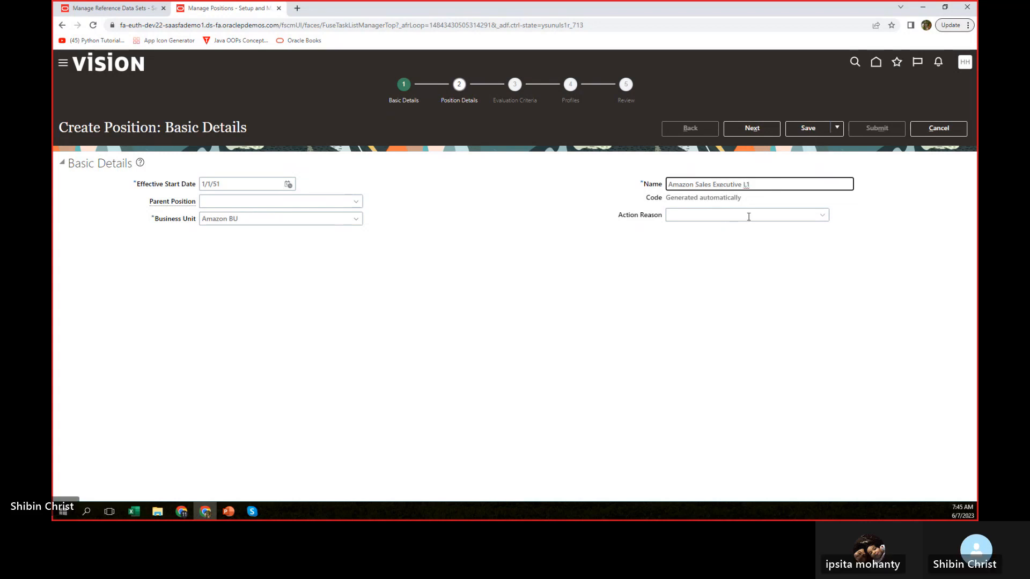
pyautogui.click(895, 267)
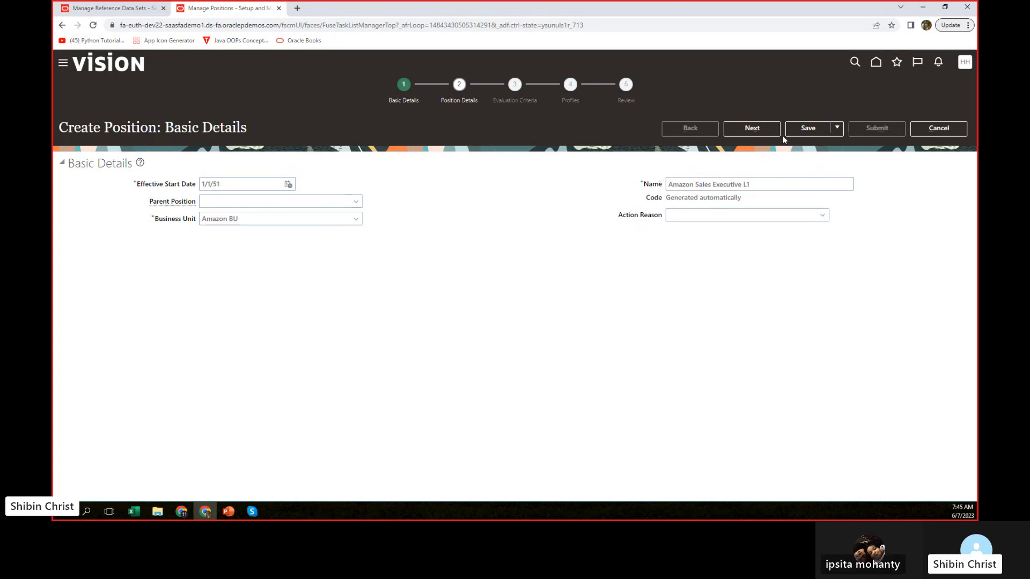
pyautogui.click(751, 129)
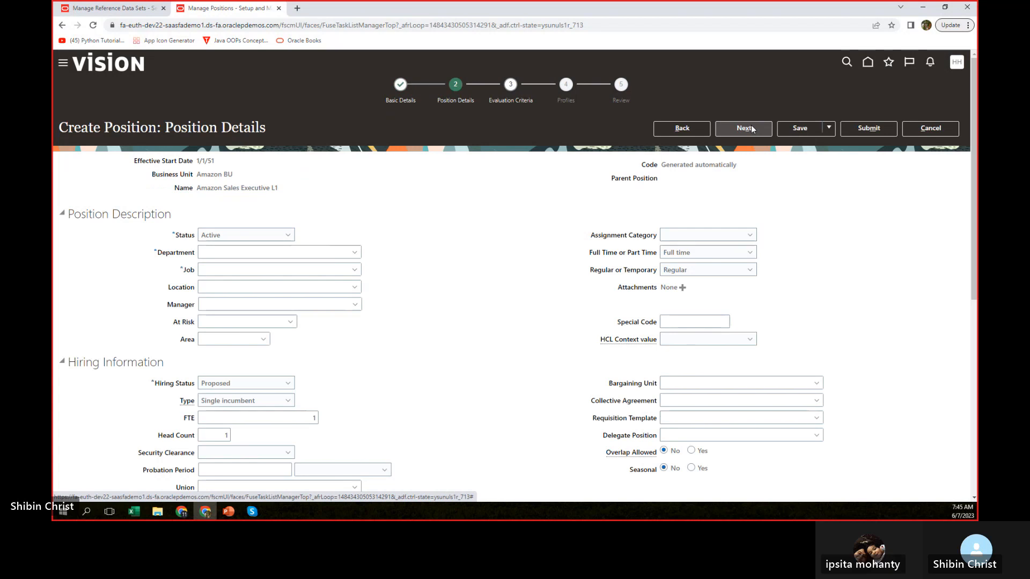
# Set the department of the new position to Sales
pyautogui.click(354, 252)
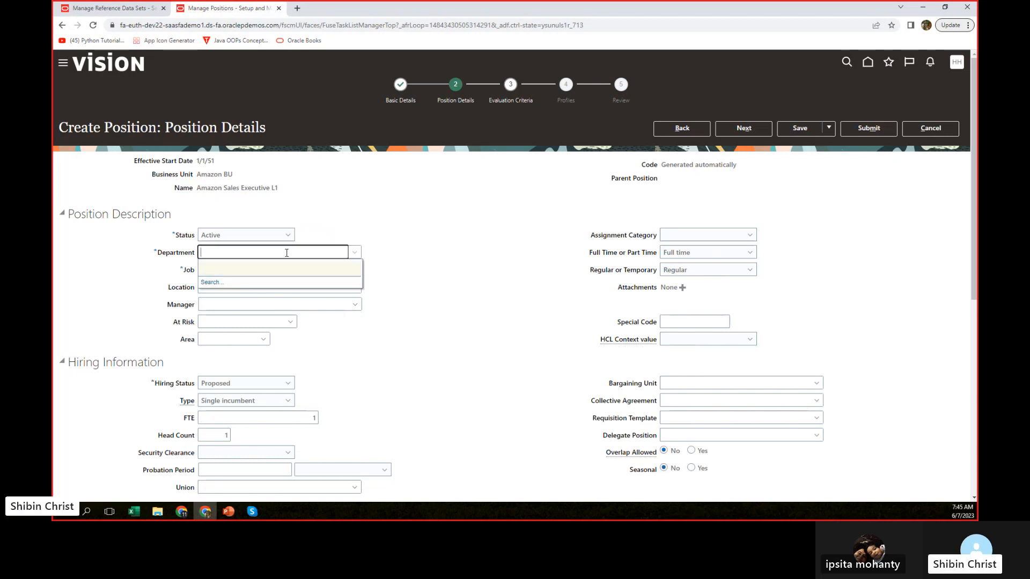
pyautogui.write('sales')
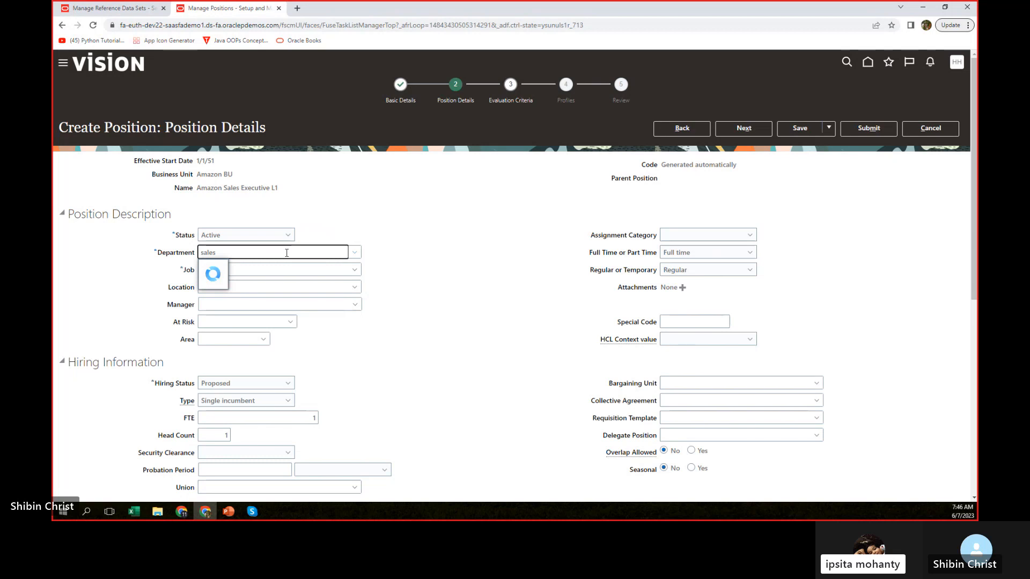
pyautogui.click(208, 266)
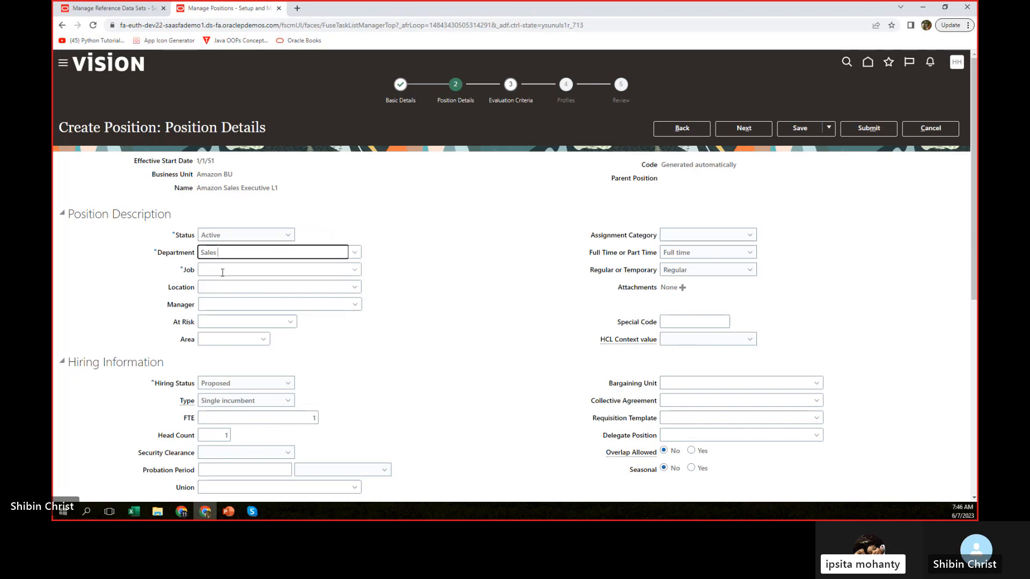
# Look up the position's job by the name amazon and assign Amazon Sales Executive
pyautogui.click(269, 271)
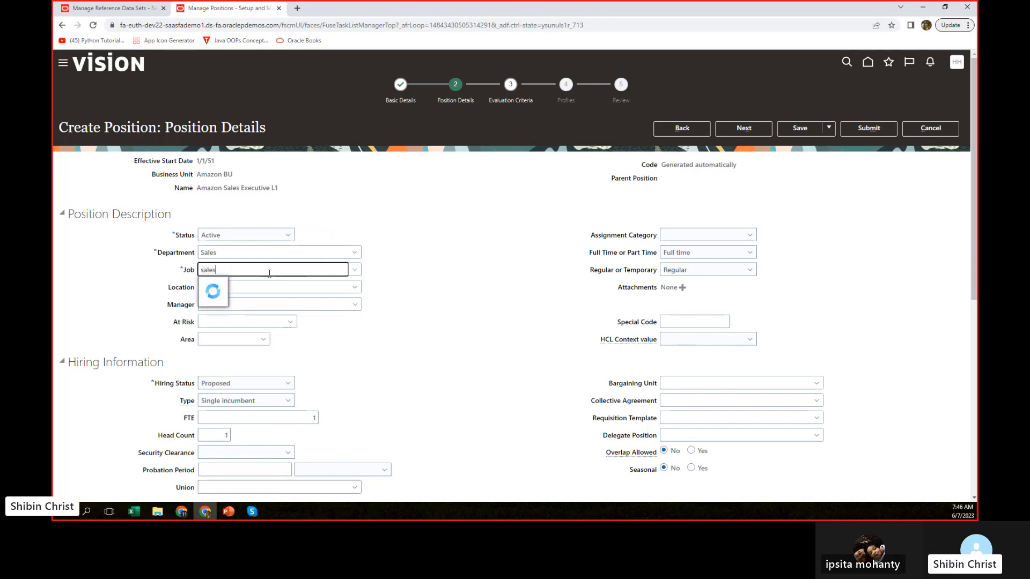
pyautogui.press('BackSpace')
pyautogui.press('BackSpace')
pyautogui.press('BackSpace')
pyautogui.press('BackSpace')
pyautogui.press('BackSpace')
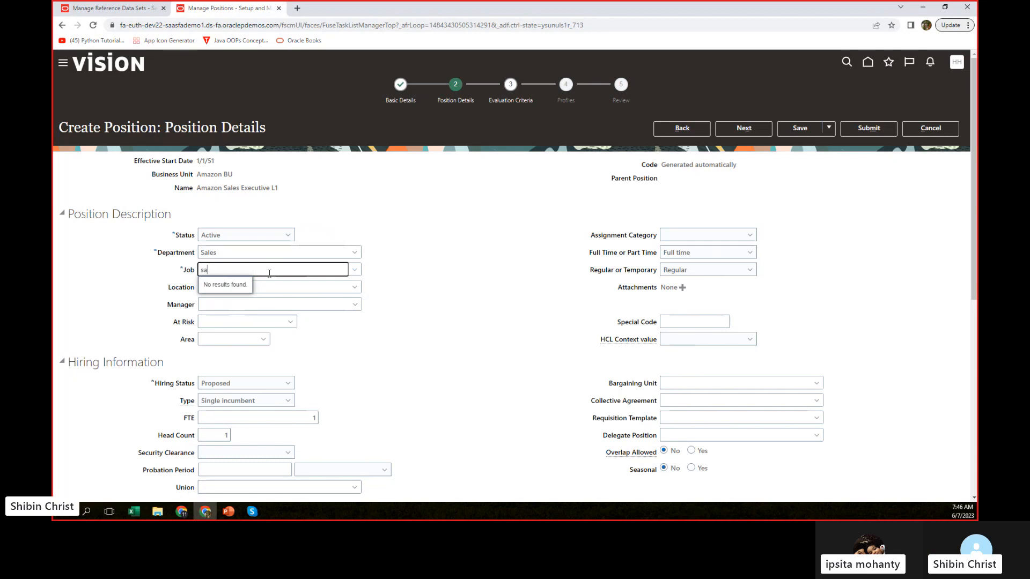
pyautogui.write('amazon')
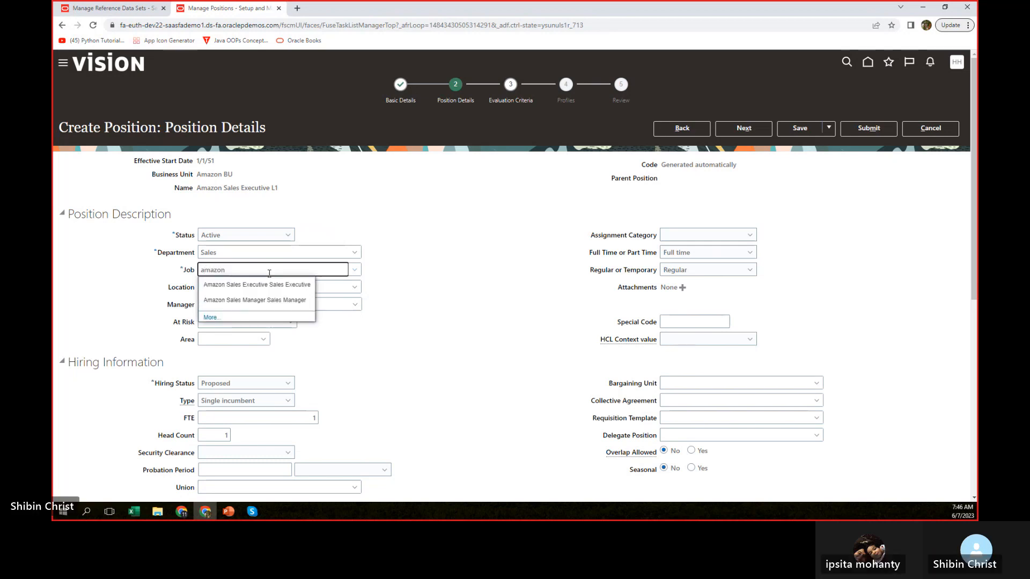
pyautogui.click(241, 291)
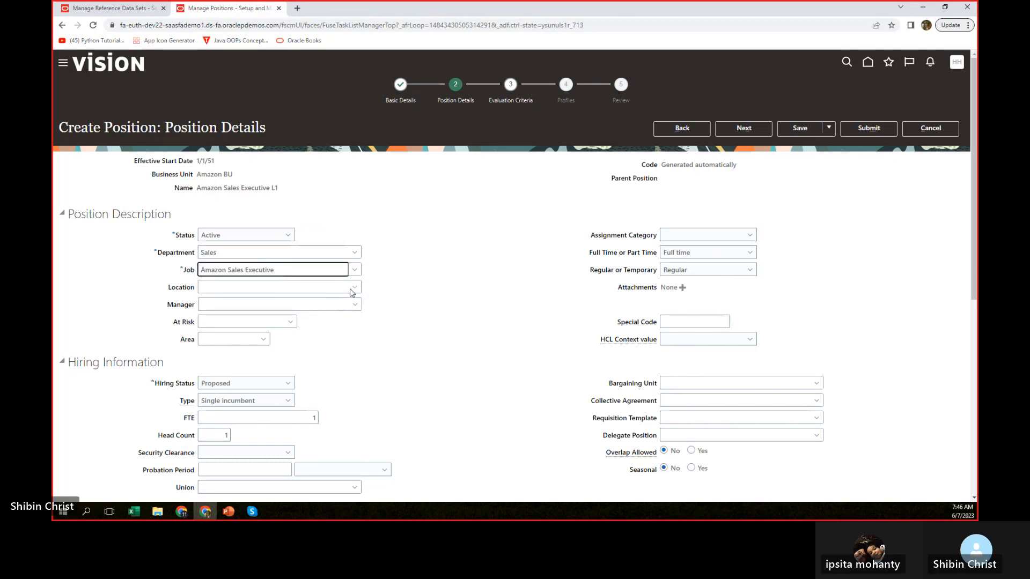
pyautogui.click(257, 286)
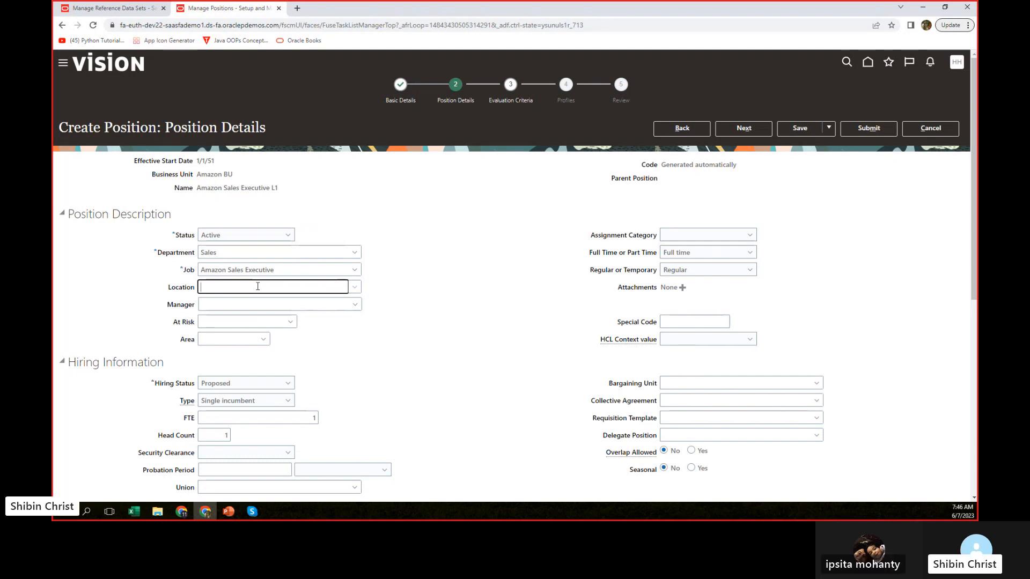
pyautogui.write('a')
pyautogui.press('BackSpace')
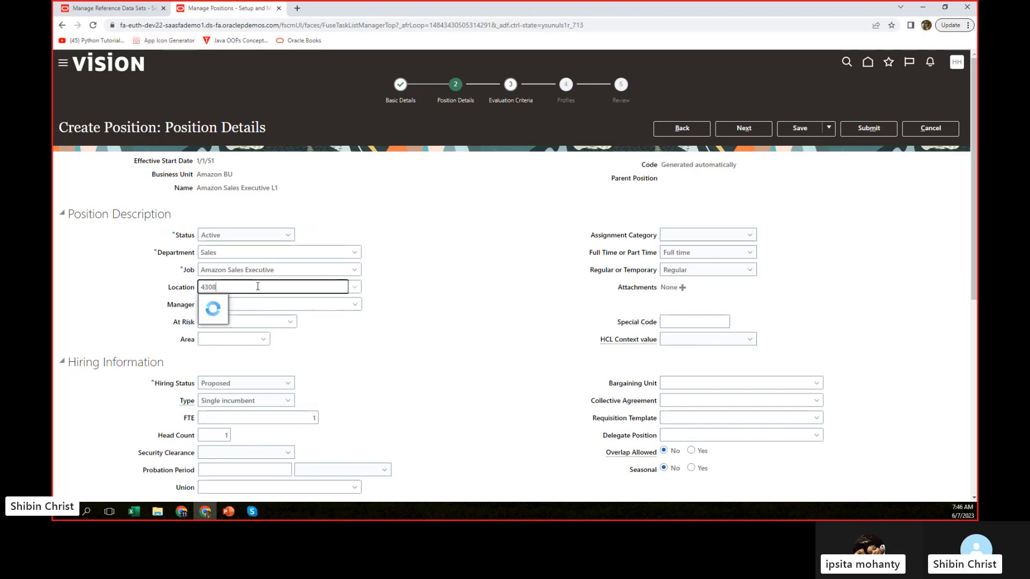
pyautogui.write('1')
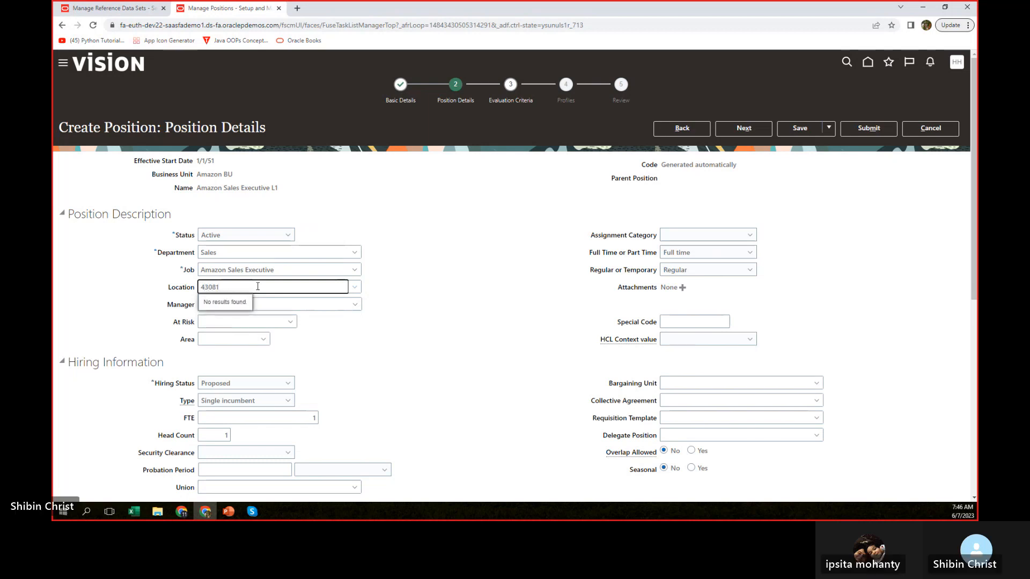
pyautogui.moveTo(258, 287); pyautogui.dragTo(70, 288)
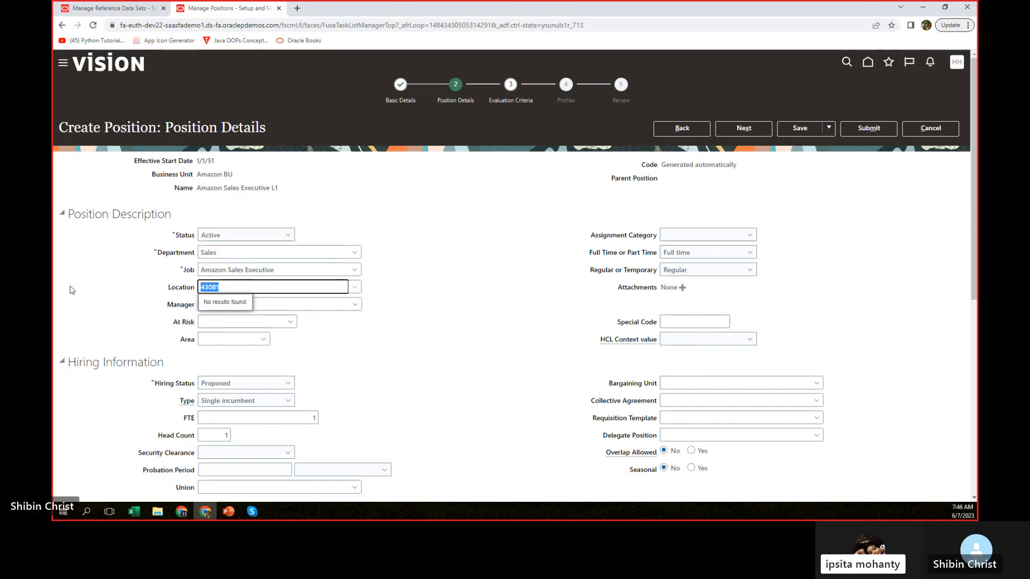
pyautogui.press('BackSpace')
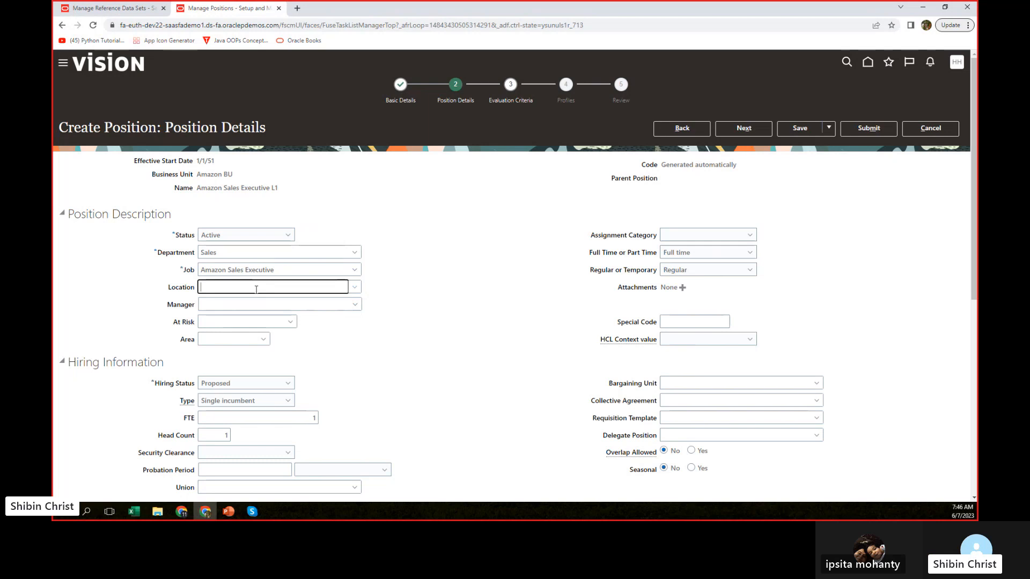
# Look up the position's location by the name amazon, assign Amazon Location for BU and check its details
pyautogui.write('amazon')
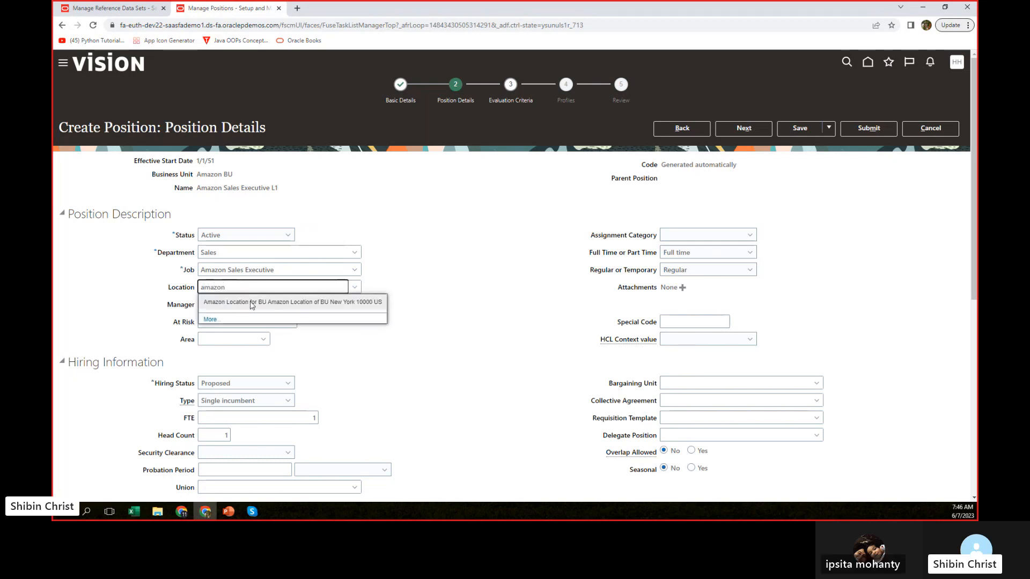
pyautogui.click(295, 303)
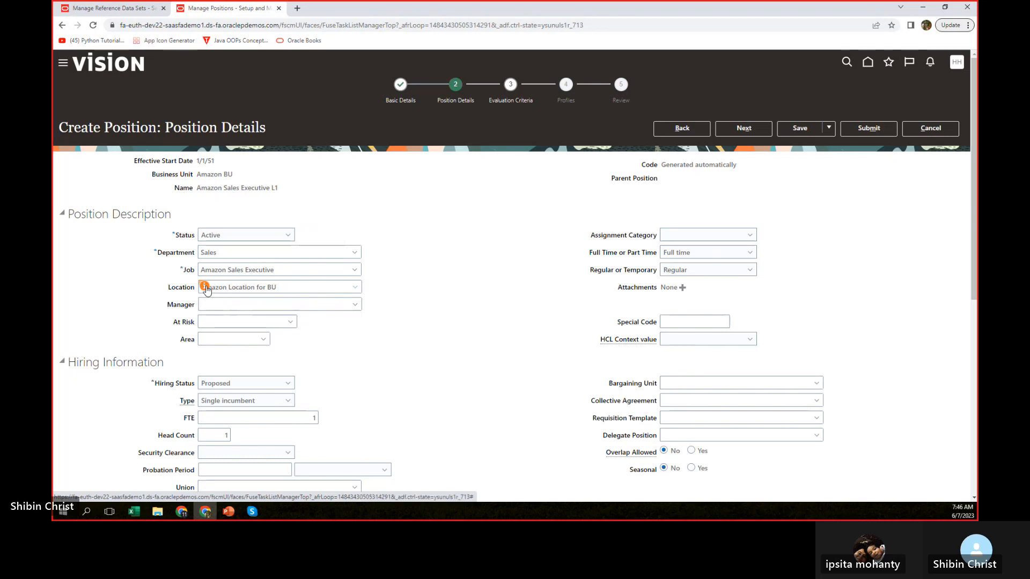
pyautogui.click(206, 288)
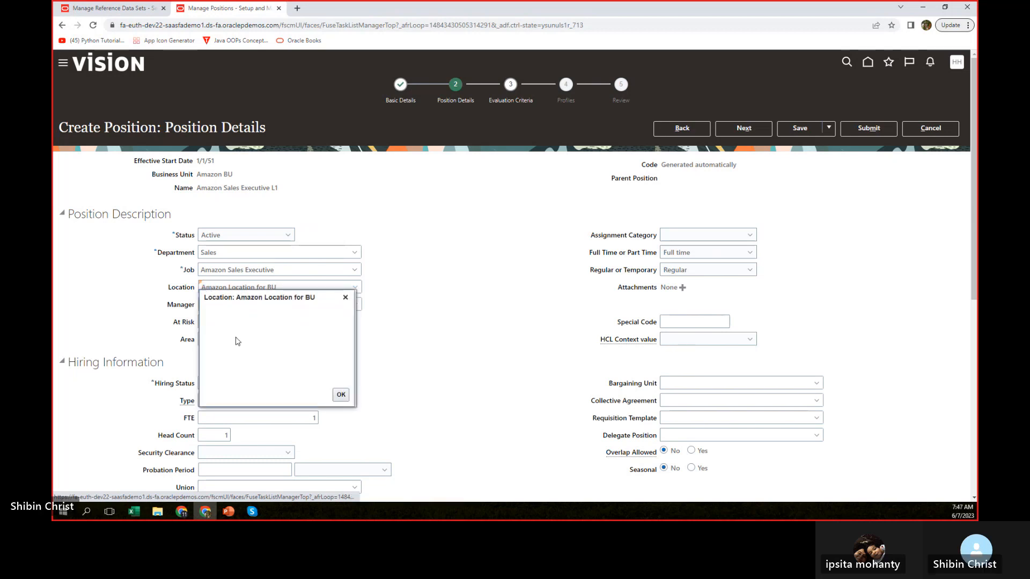
pyautogui.click(346, 297)
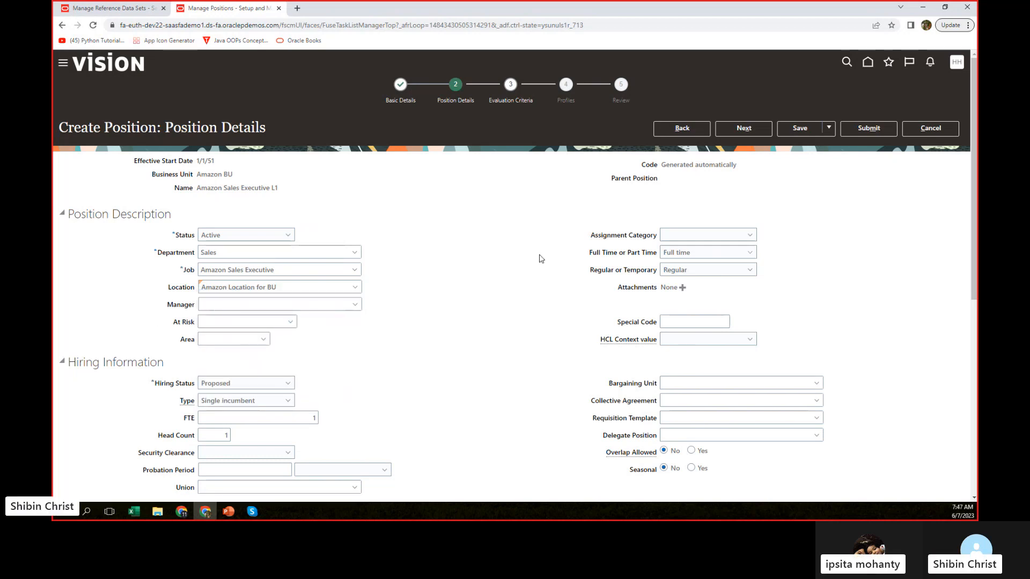
# Set the position's hiring status to Approved and keep its type as Single incumbent
pyautogui.scroll(-2, 486, 310)
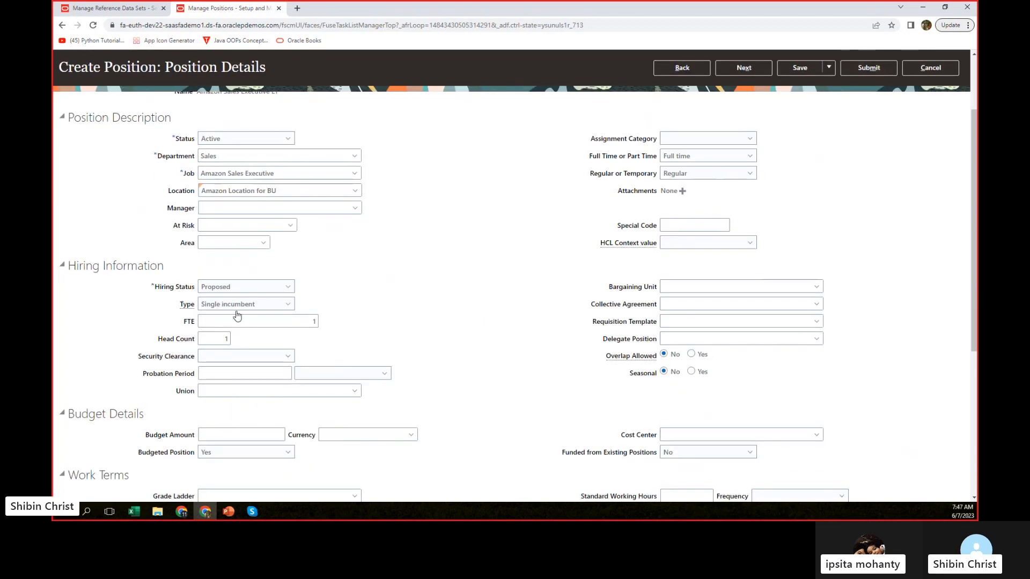
pyautogui.click(289, 307)
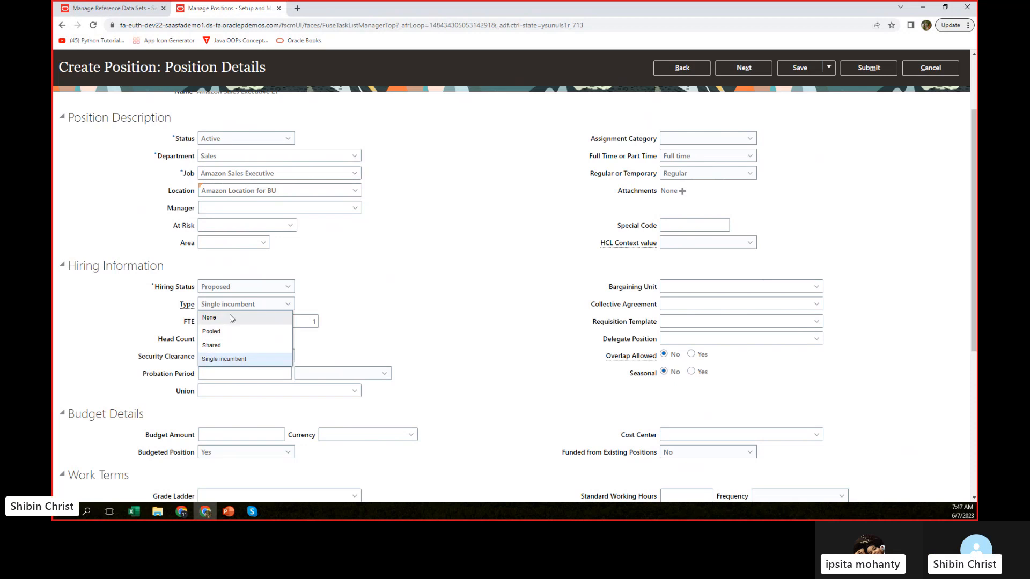
pyautogui.click(251, 292)
pyautogui.click(217, 300)
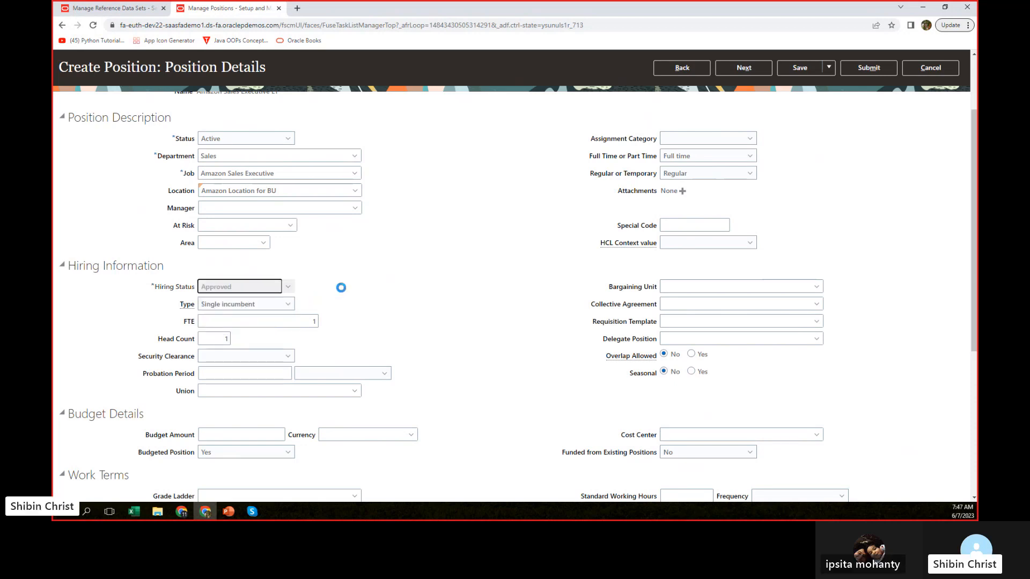
pyautogui.click(288, 307)
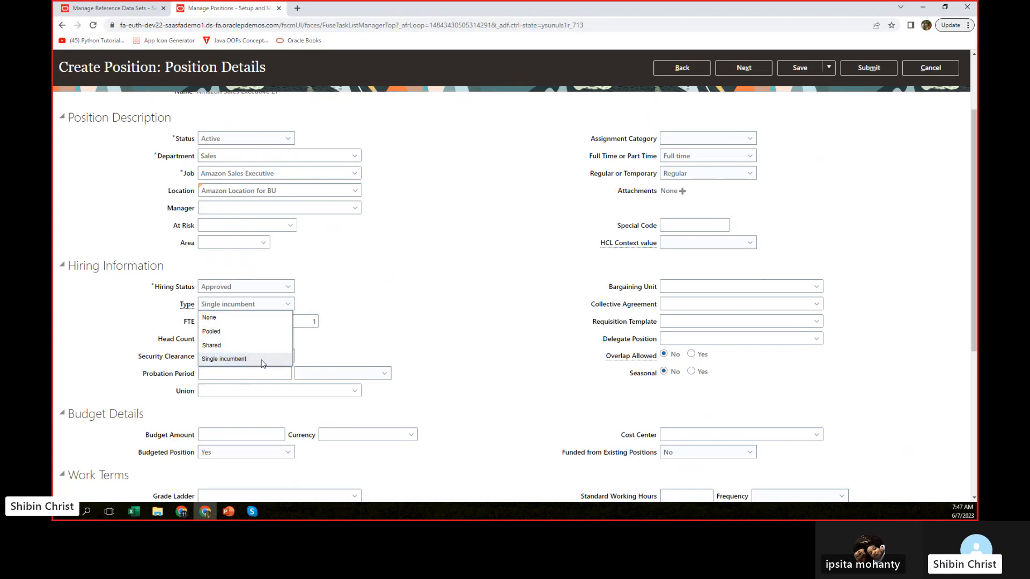
pyautogui.click(478, 318)
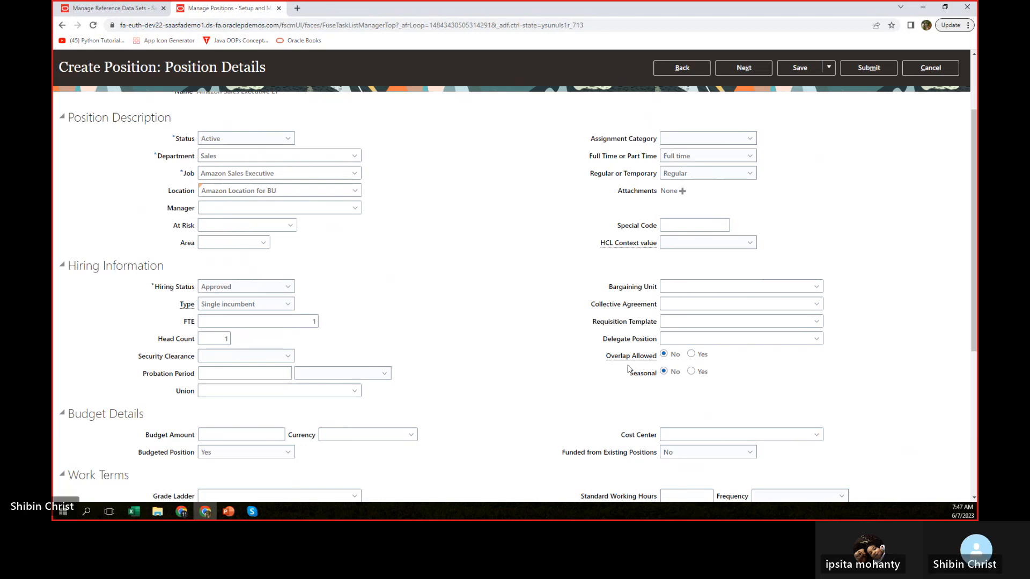
# Continue past the evaluation criteria and profiles to the review of the new position, saving it on the way
pyautogui.scroll(-3, 493, 320)
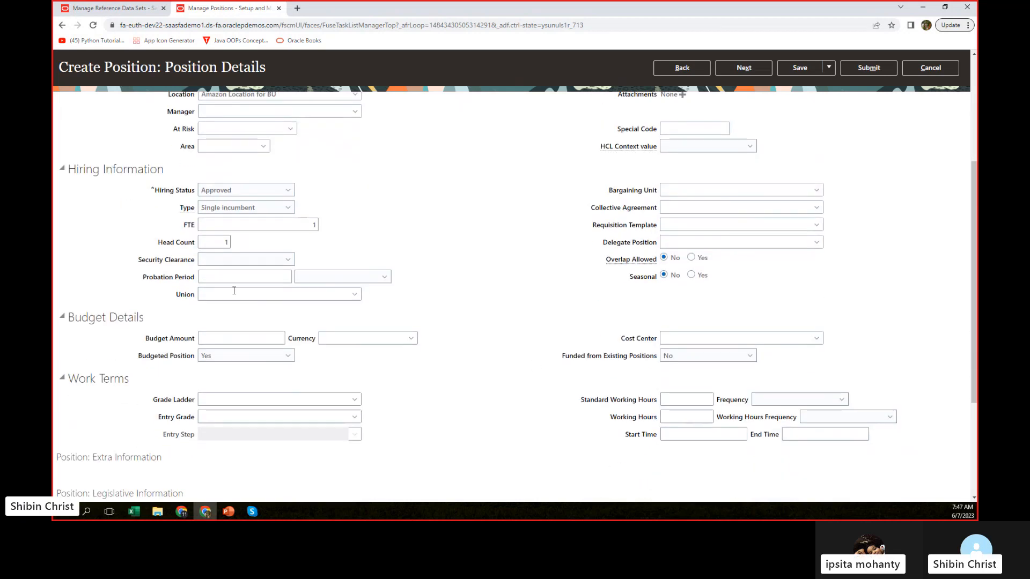
pyautogui.scroll(-1, 535, 282)
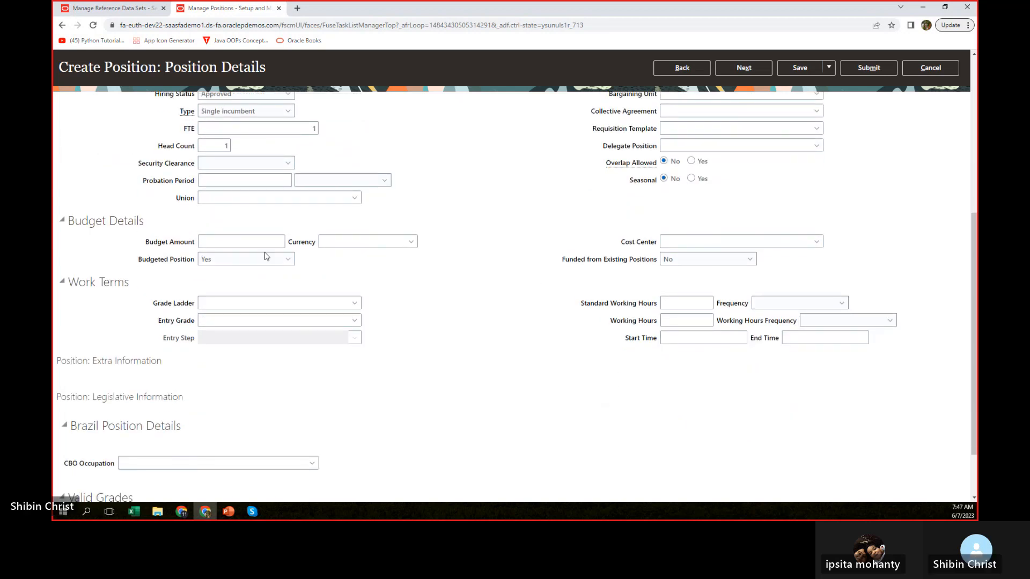
pyautogui.scroll(-2, 515, 268)
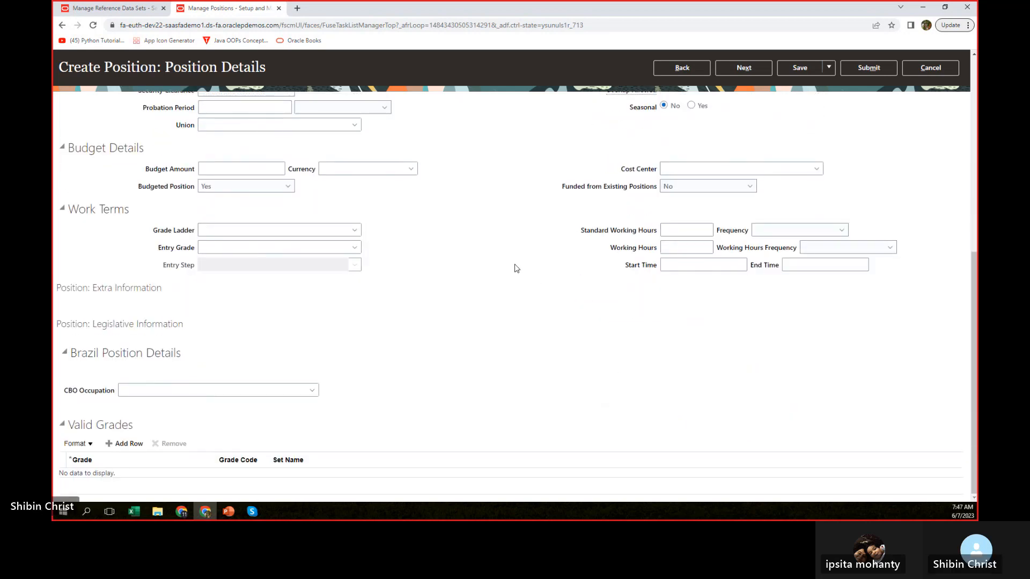
pyautogui.scroll(7, 515, 268)
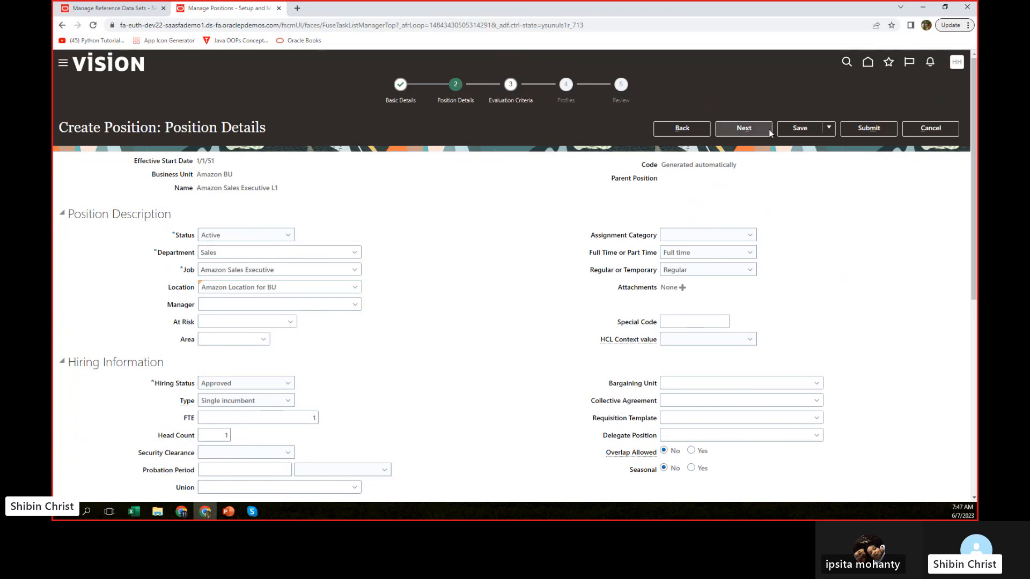
pyautogui.click(747, 130)
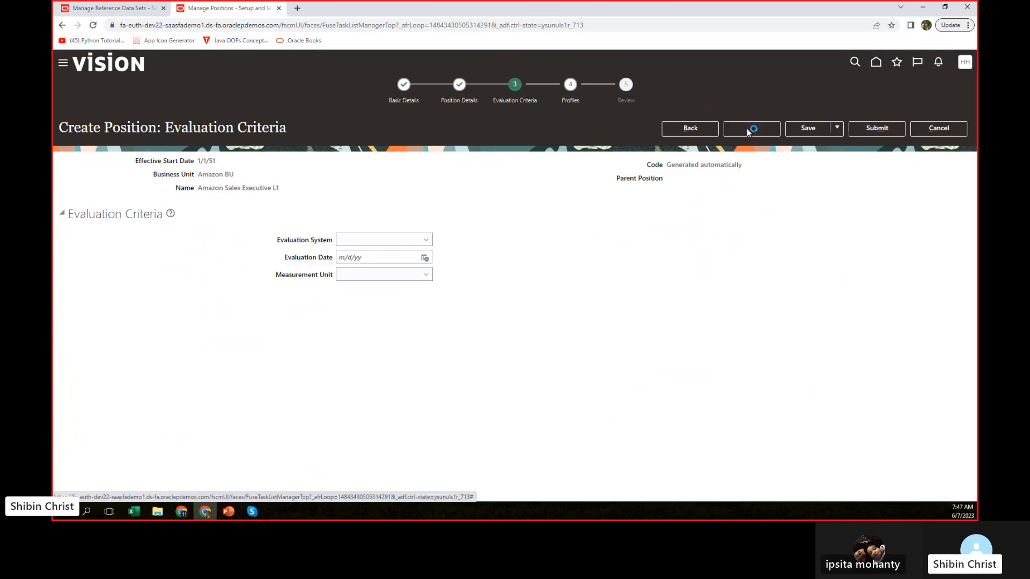
pyautogui.click(803, 130)
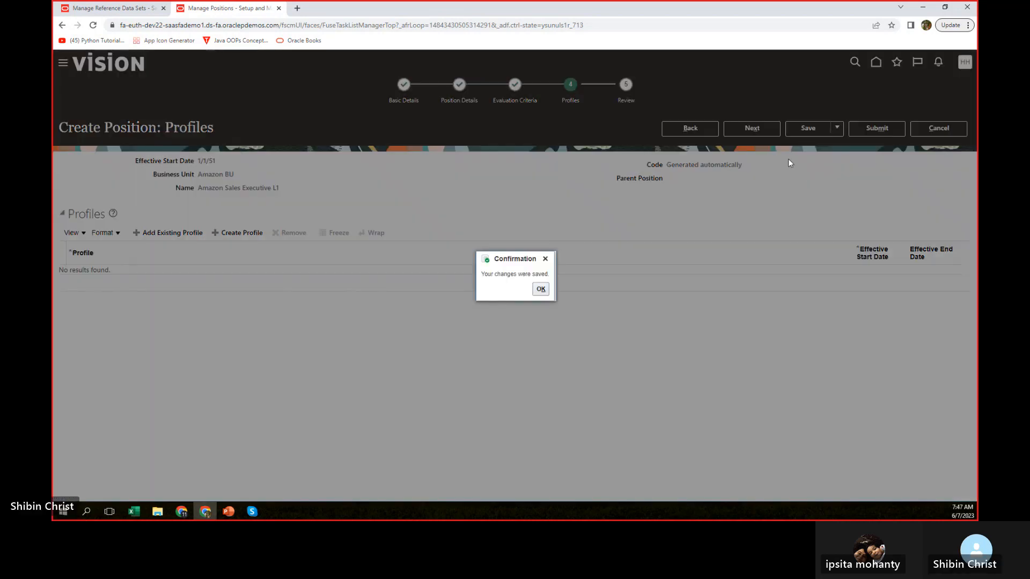
pyautogui.click(541, 289)
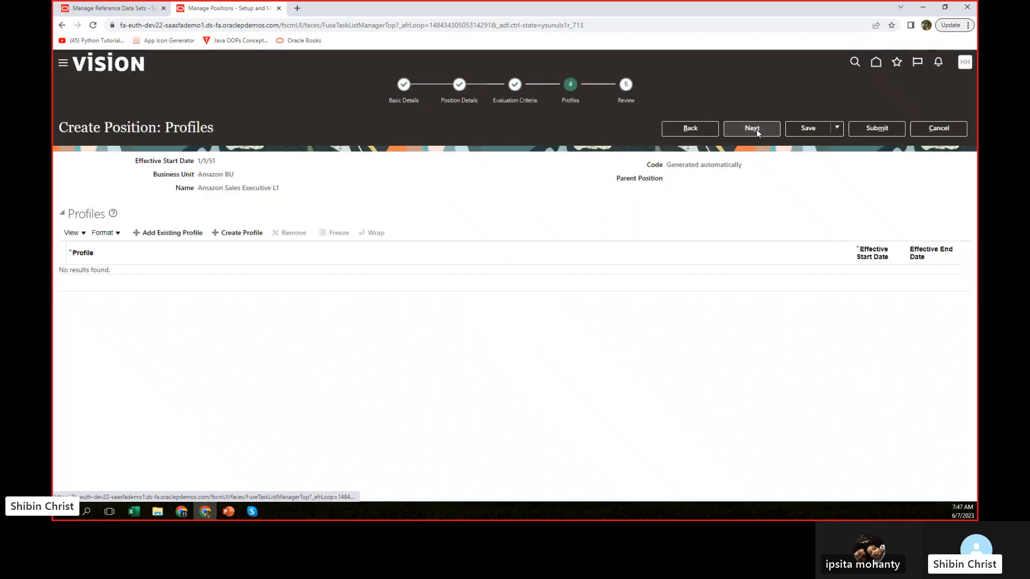
pyautogui.click(756, 131)
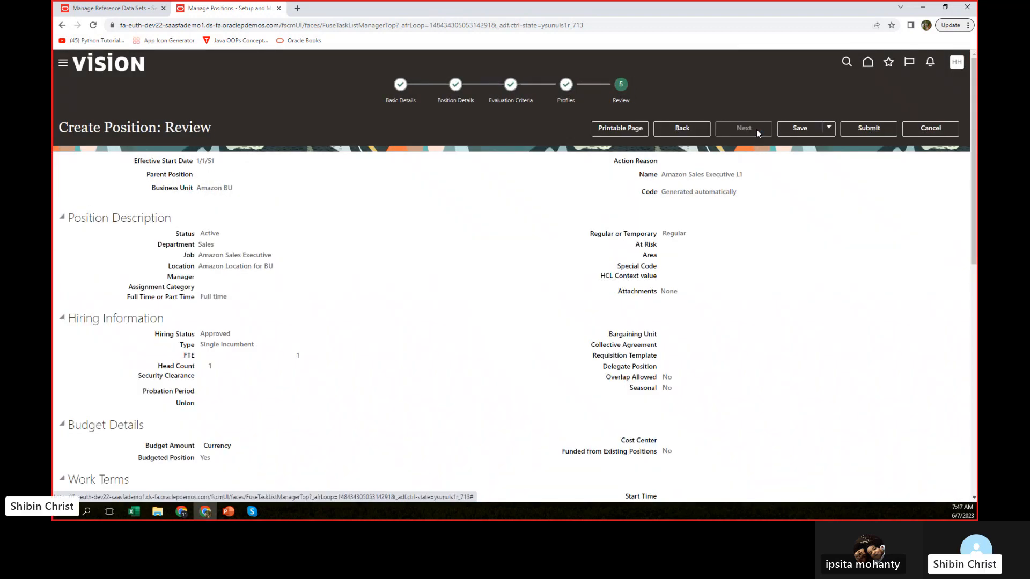
# Submit the new position Amazon Sales Executive L1 and return to the position management page
pyautogui.click(869, 128)
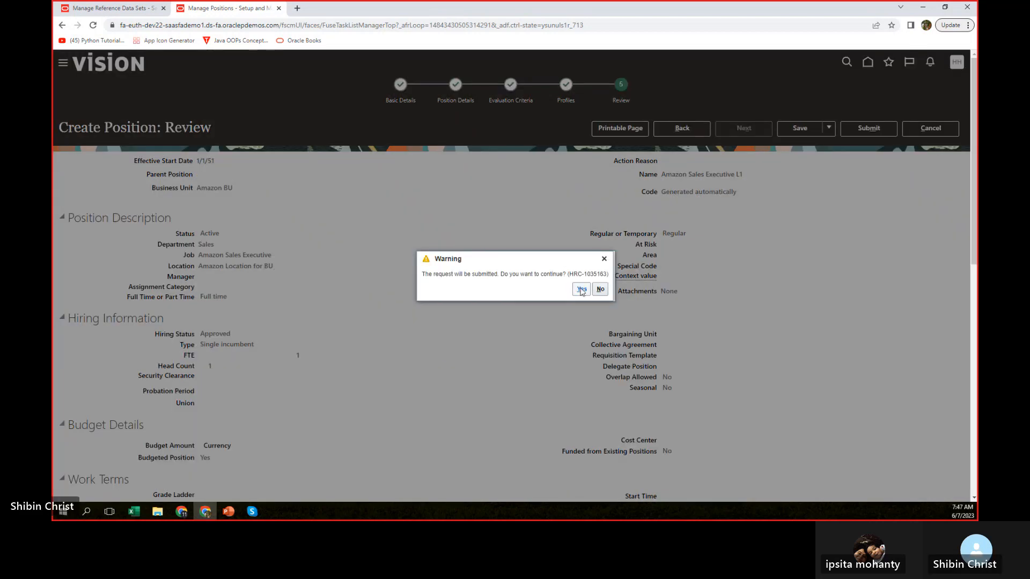
pyautogui.click(580, 290)
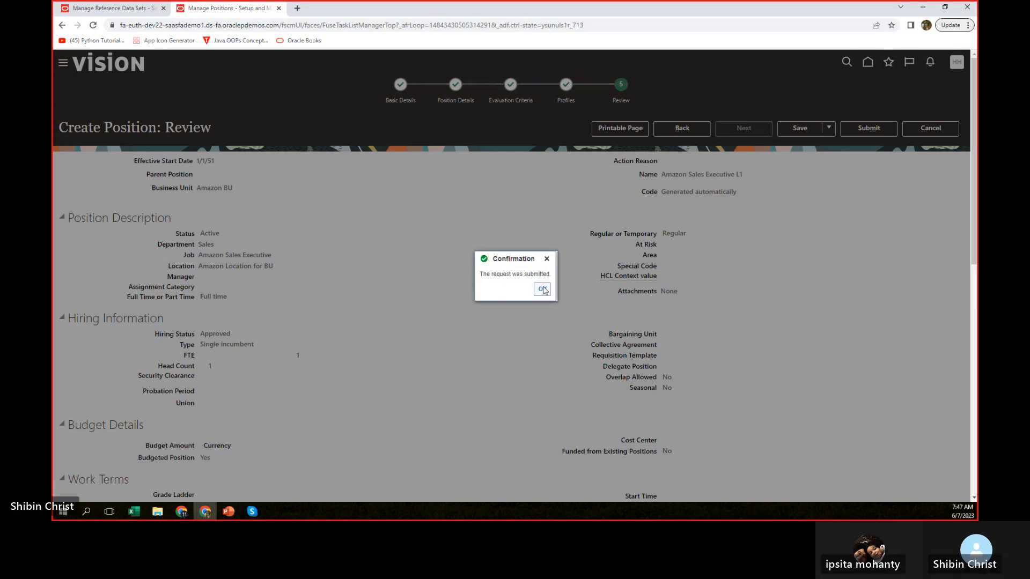
pyautogui.click(543, 290)
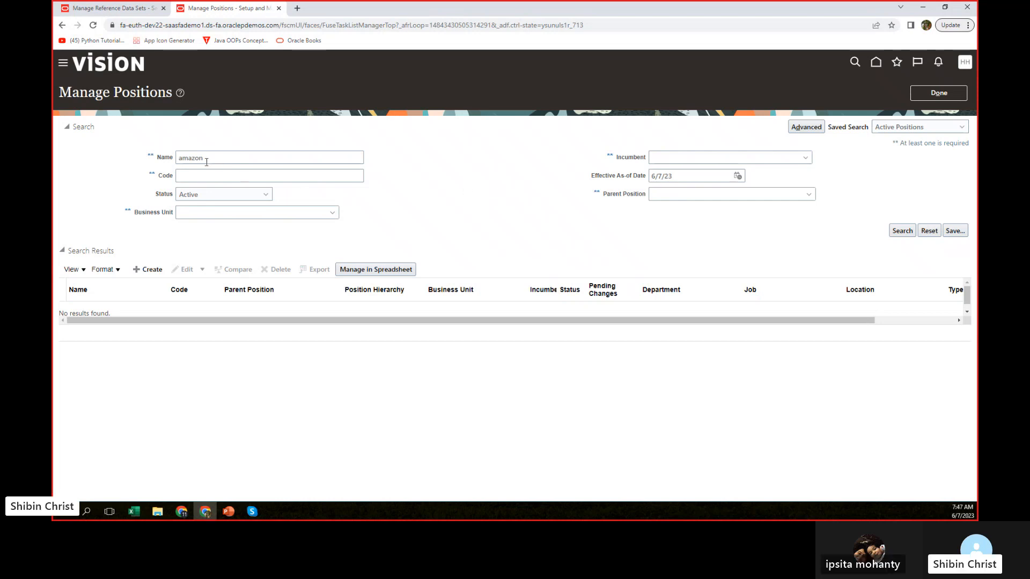
# Rerun the position search by the name amazon and clear the name criterion
pyautogui.click(902, 232)
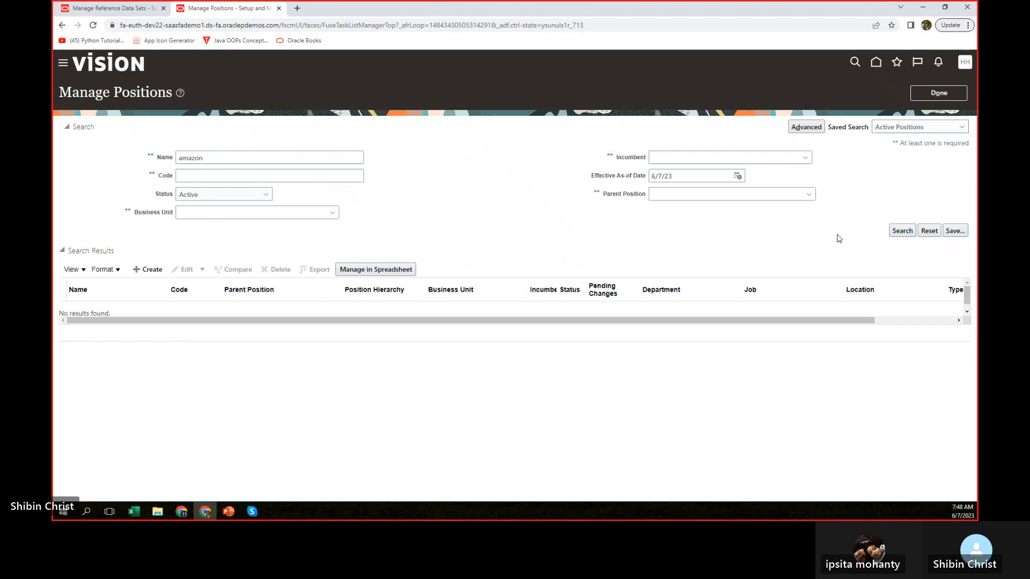
pyautogui.click(899, 231)
pyautogui.click(216, 159)
pyautogui.moveTo(216, 159); pyautogui.dragTo(63, 163)
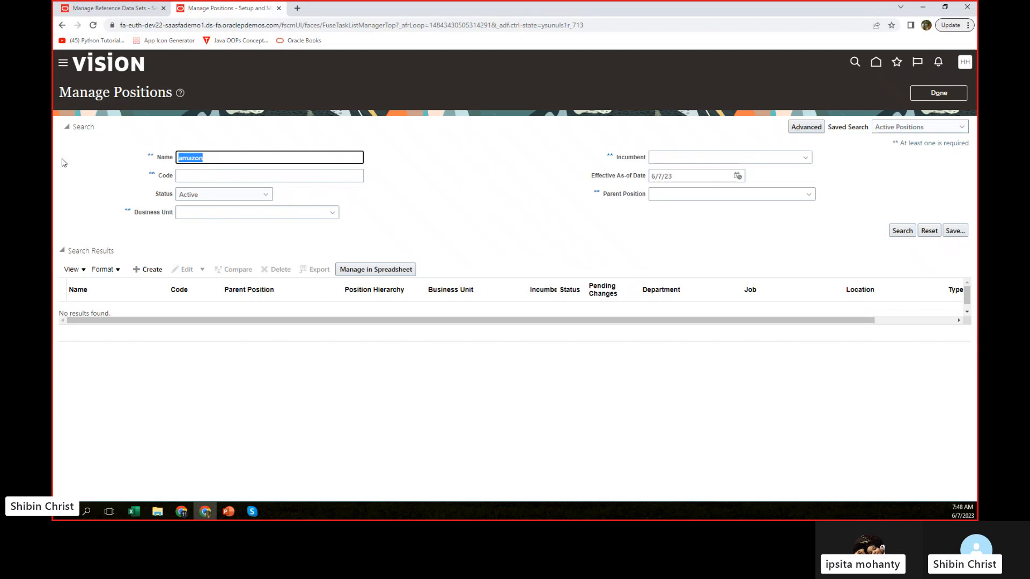
pyautogui.press('BackSpace')
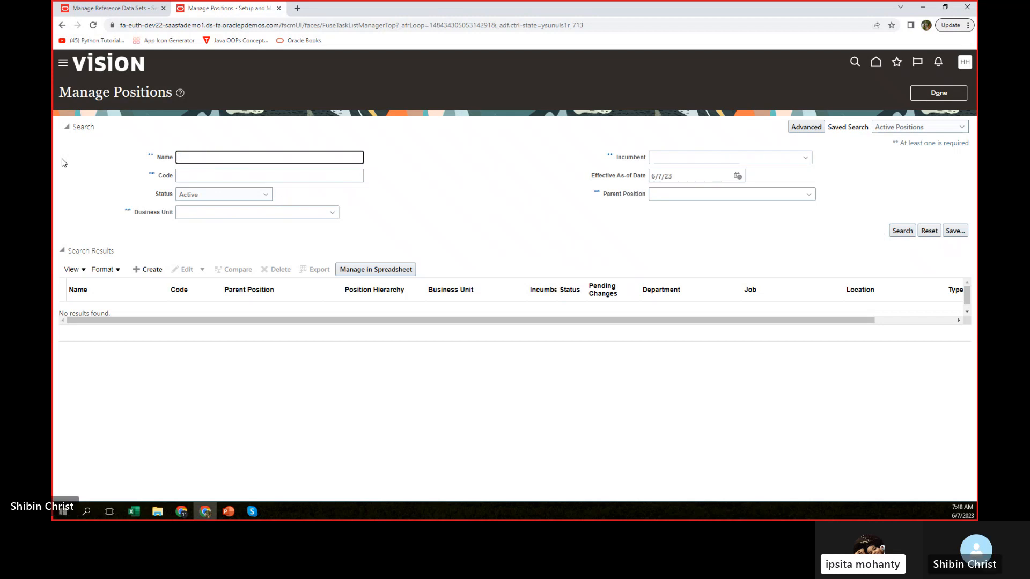
# Look up the business unit by amazon, choose Amazon BU and search for its active positions
pyautogui.click(219, 212)
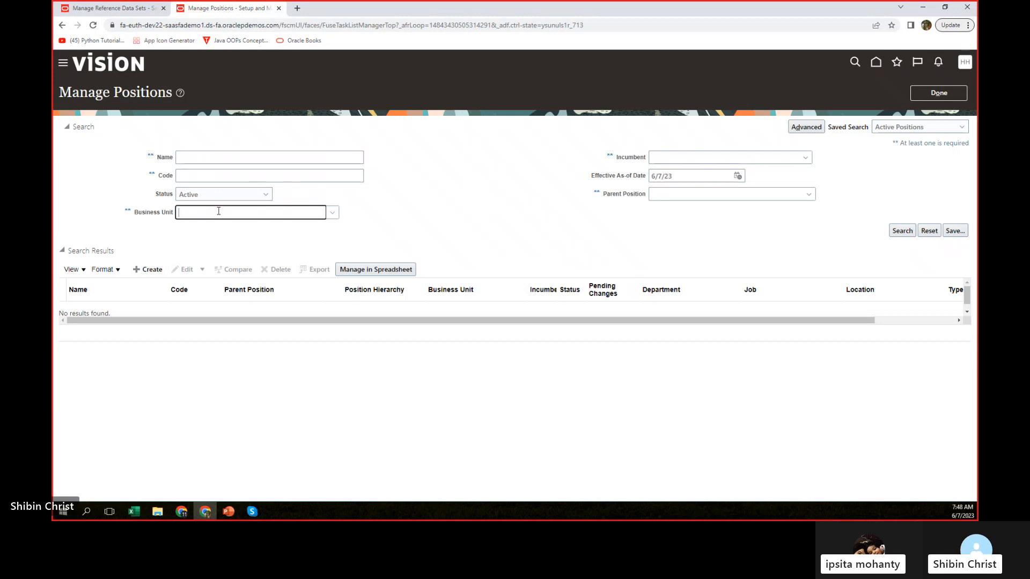
pyautogui.write('amazon')
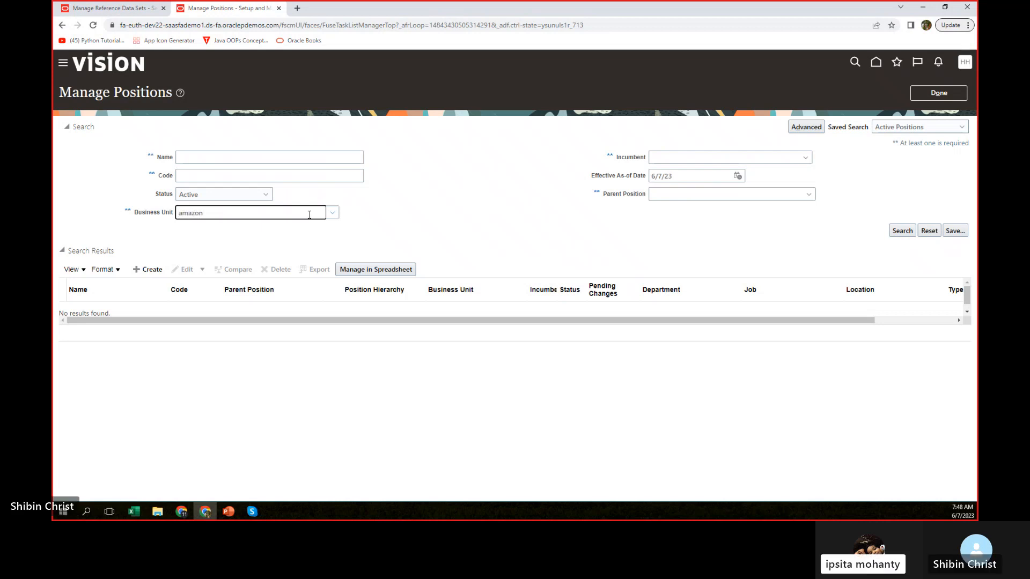
pyautogui.click(331, 213)
pyautogui.click(331, 215)
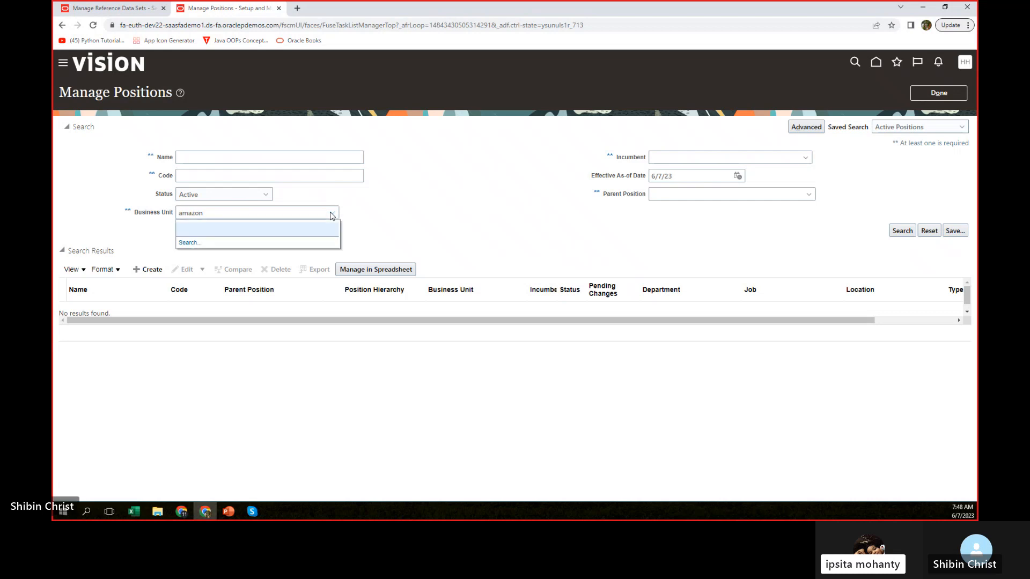
pyautogui.click(194, 240)
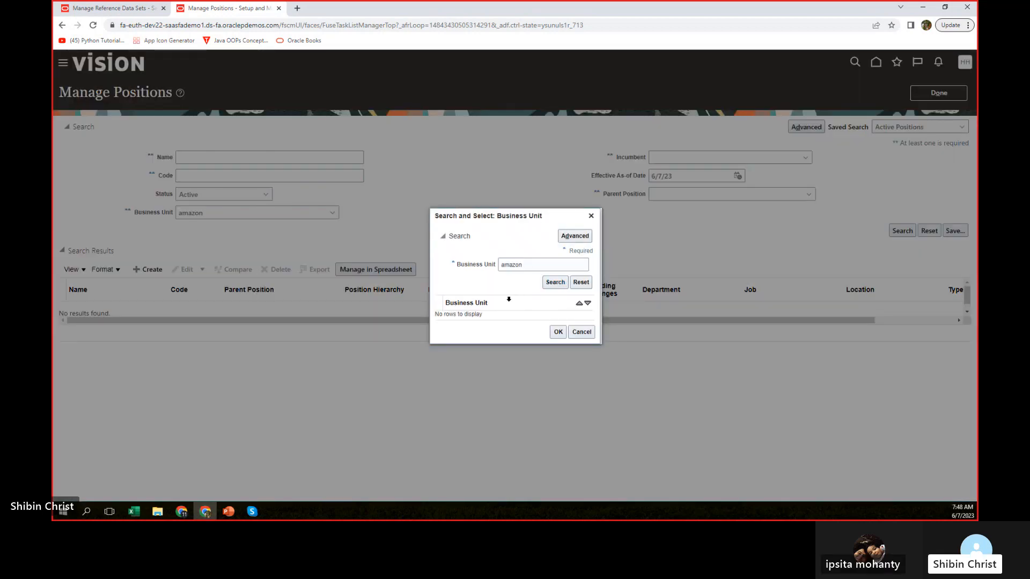
pyautogui.click(474, 314)
pyautogui.click(557, 337)
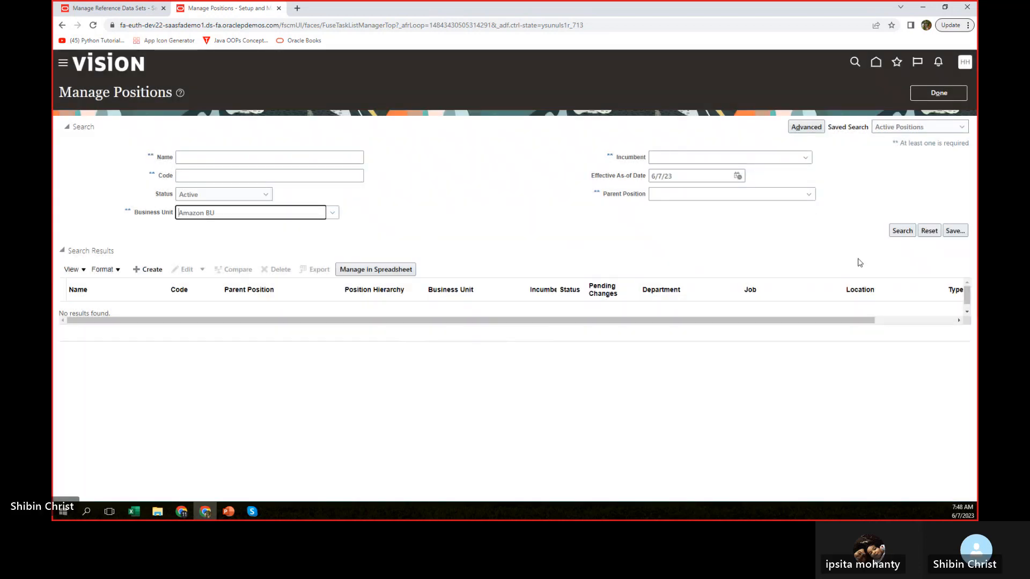
pyautogui.click(902, 231)
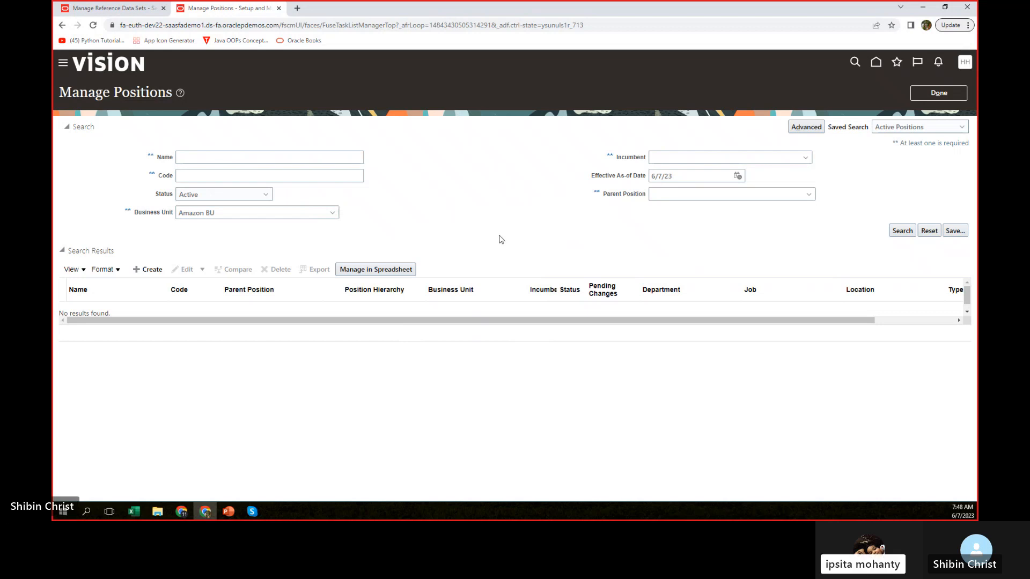
# Clear the status criterion, search for all positions in Amazon BU and examine the columns of the results
pyautogui.click(266, 196)
pyautogui.click(204, 209)
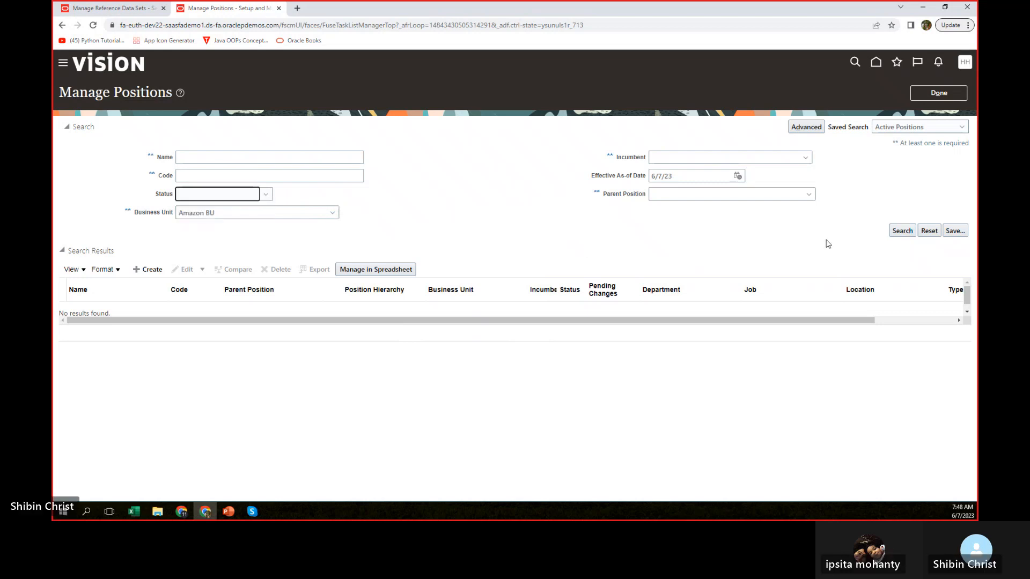
pyautogui.click(900, 235)
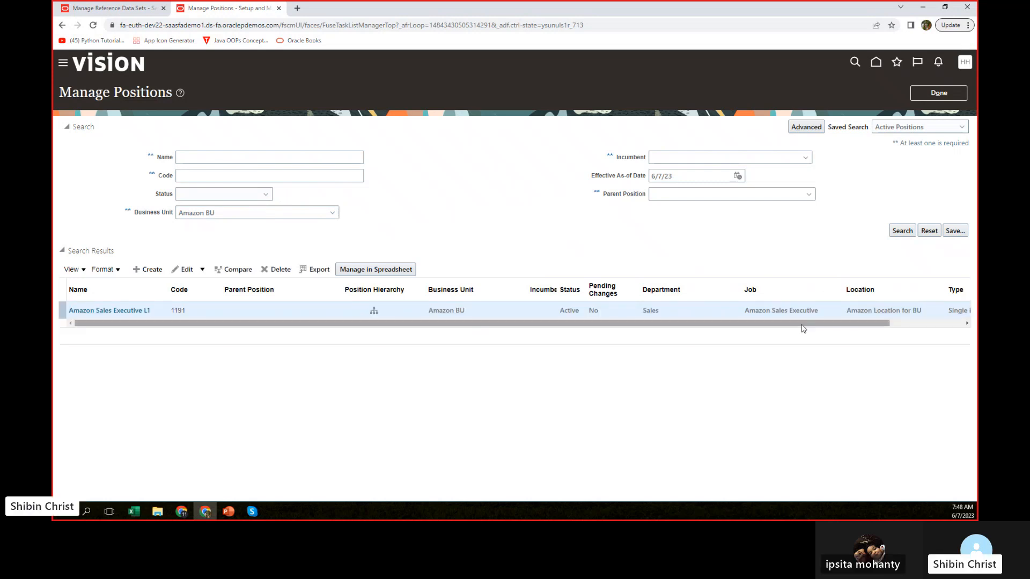
pyautogui.moveTo(803, 328); pyautogui.dragTo(903, 329)
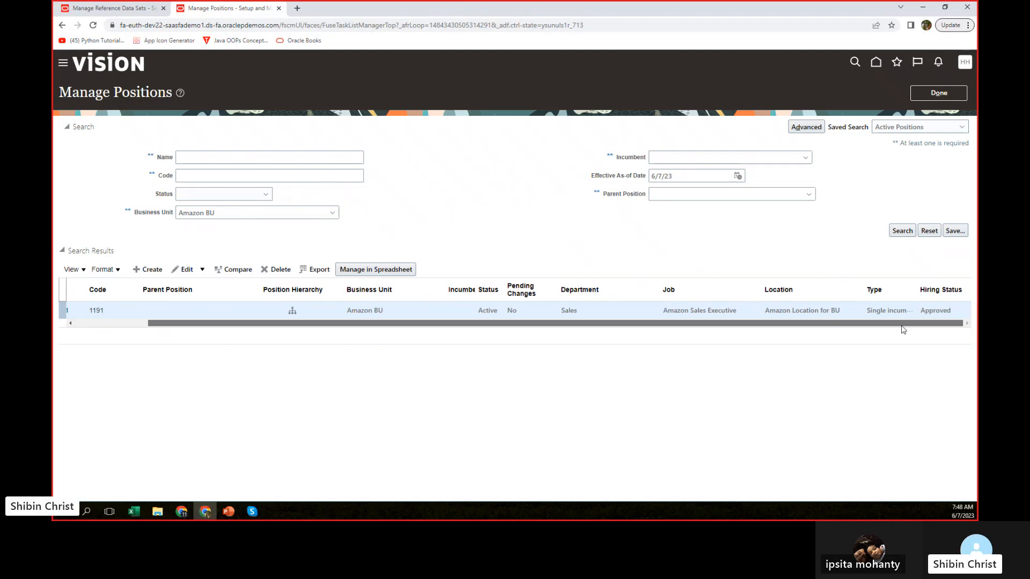
pyautogui.moveTo(903, 329); pyautogui.dragTo(506, 329)
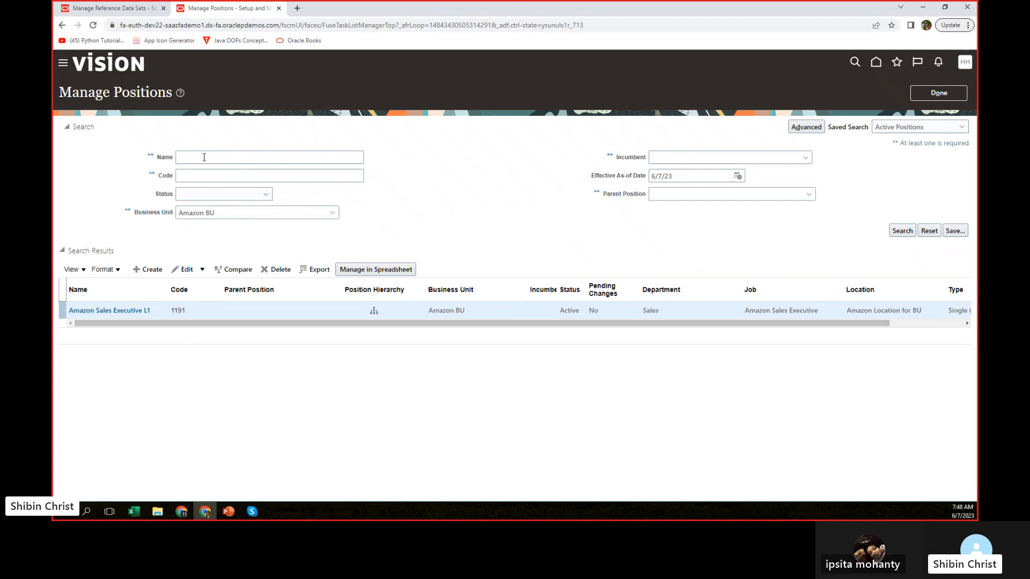
# Start a new position named Amazon Sales Executive L2 and look up its business unit by amazon
pyautogui.click(149, 269)
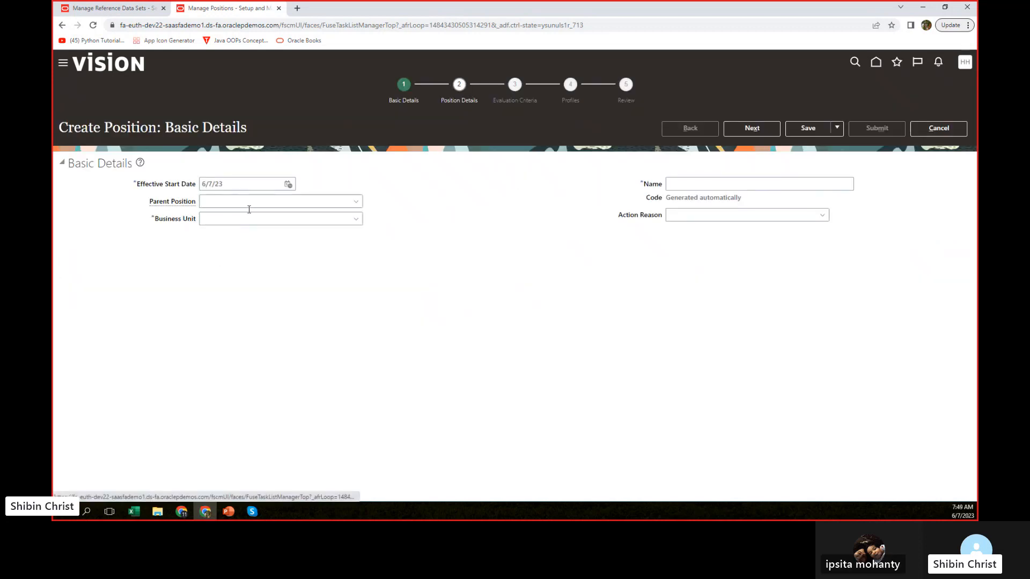
pyautogui.click(688, 184)
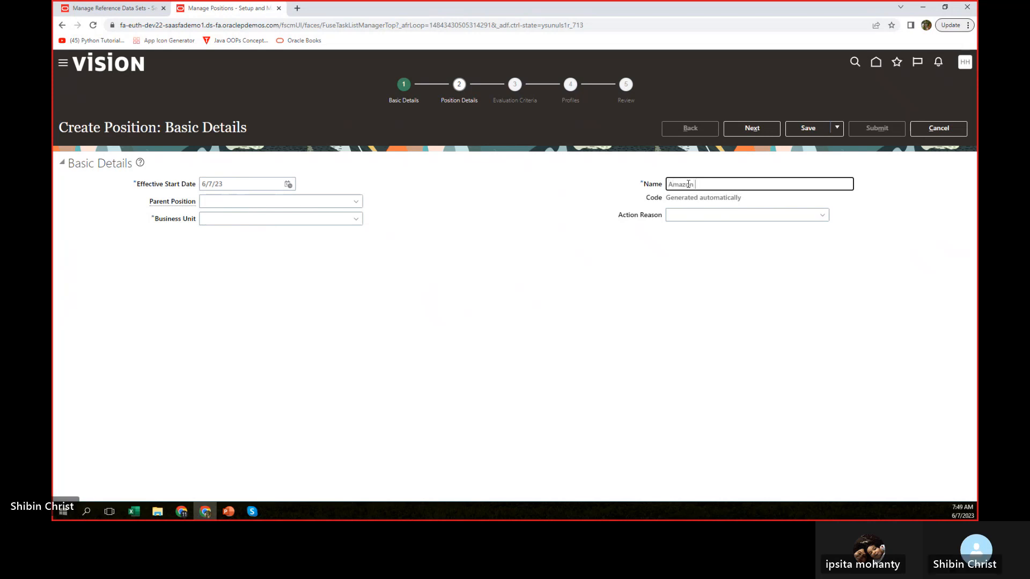
pyautogui.write('Amazon Sales Executive L2')
pyautogui.click(240, 218)
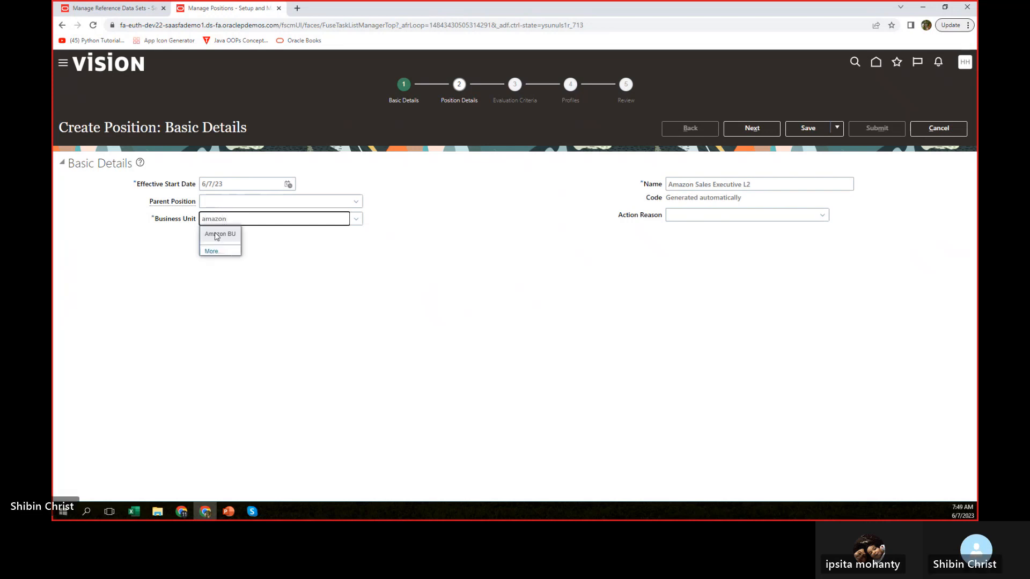
# Assign the Amazon Sales Executive L2 position to the Amazon BU business unit and the Sales department
pyautogui.click(217, 232)
pyautogui.click(775, 130)
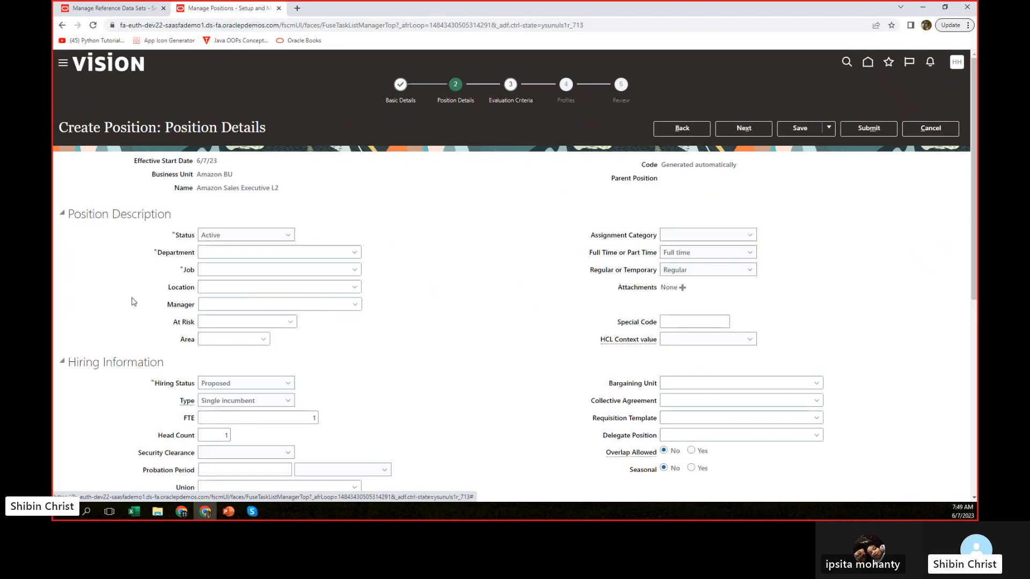
pyautogui.click(225, 253)
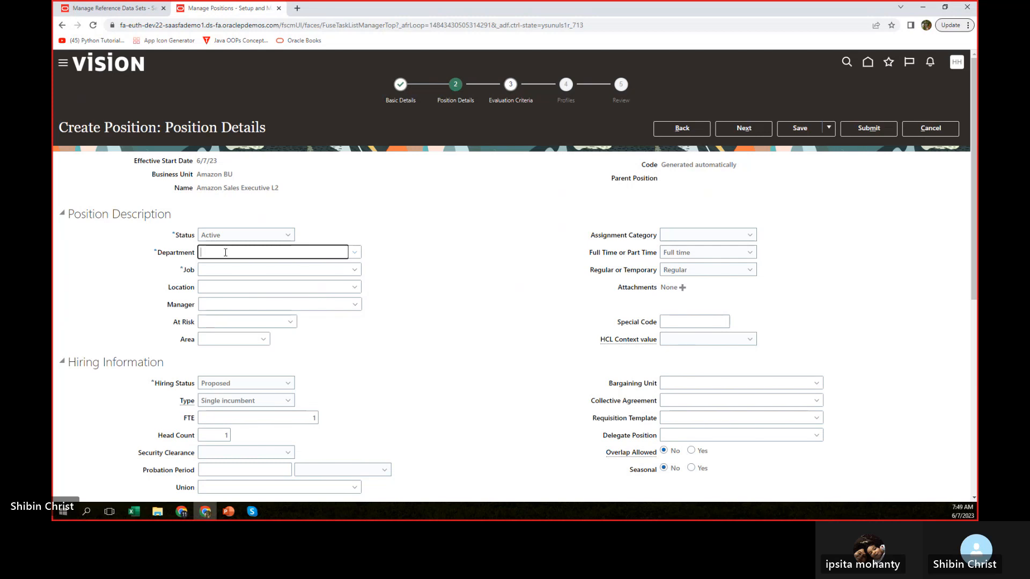
pyautogui.write('sale')
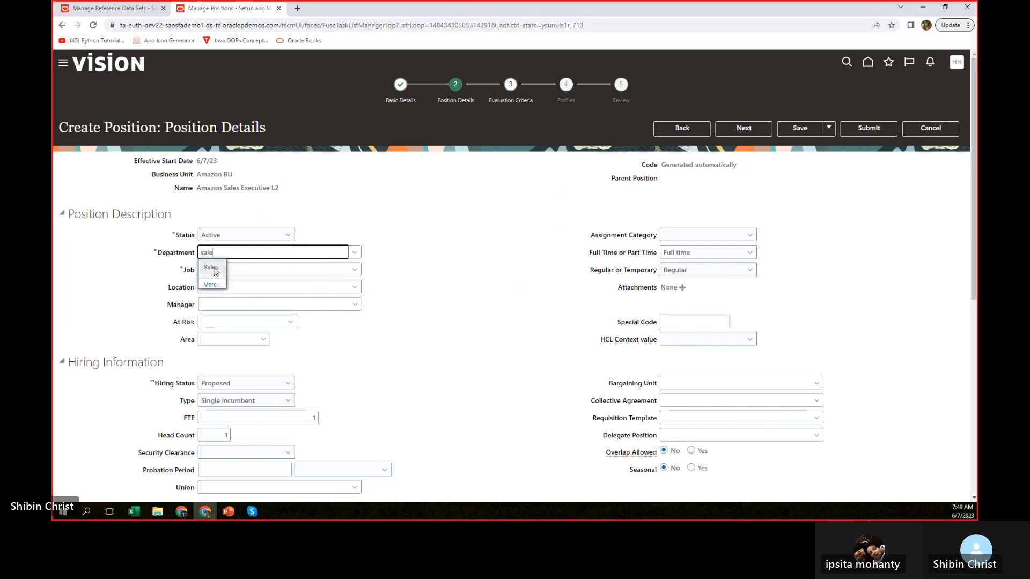
pyautogui.click(212, 268)
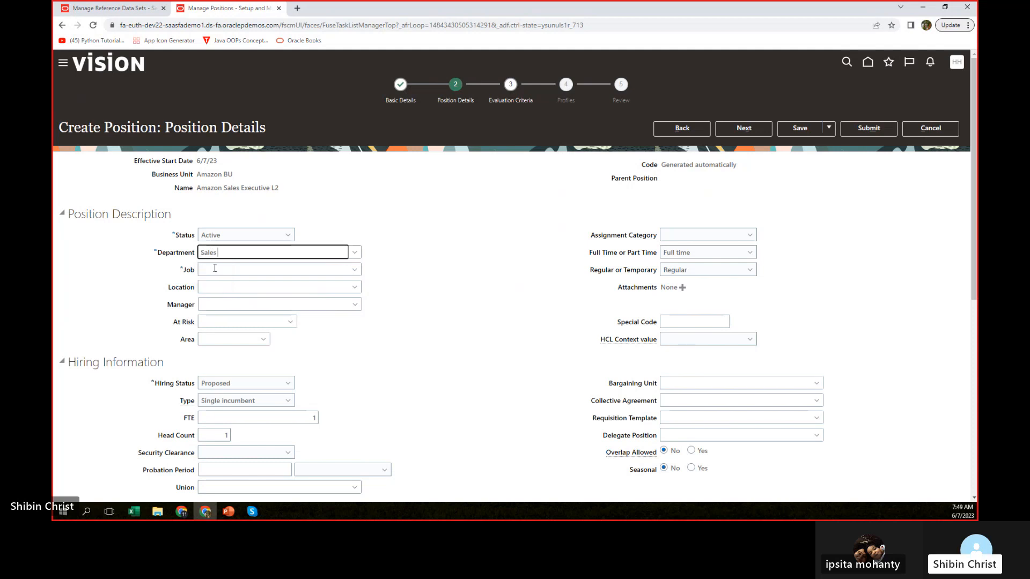
# Try to look up an Amazon department in place of Sales, and restore Sales
pyautogui.moveTo(224, 255); pyautogui.dragTo(112, 258)
pyautogui.write('a')
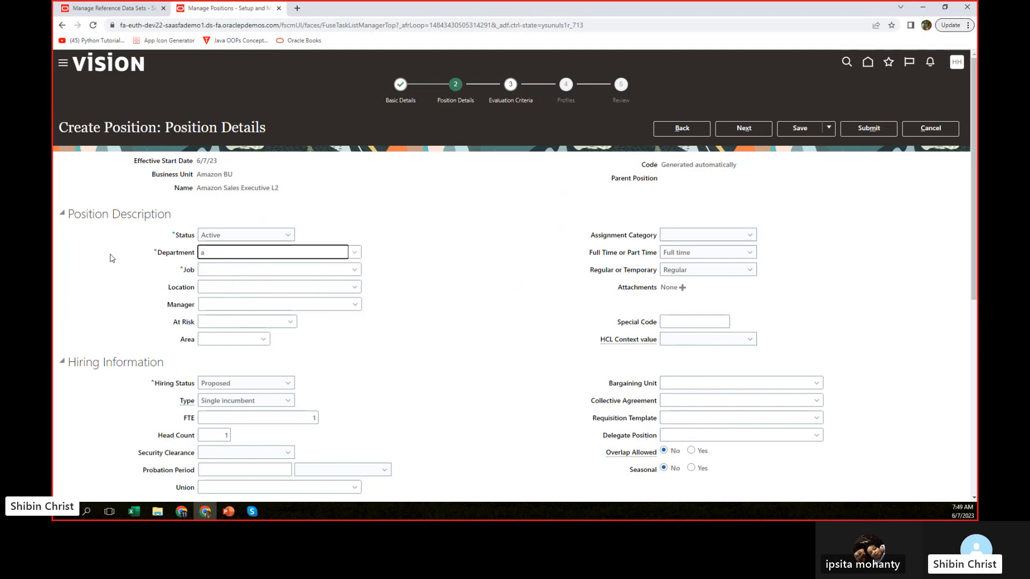
pyautogui.write('maz')
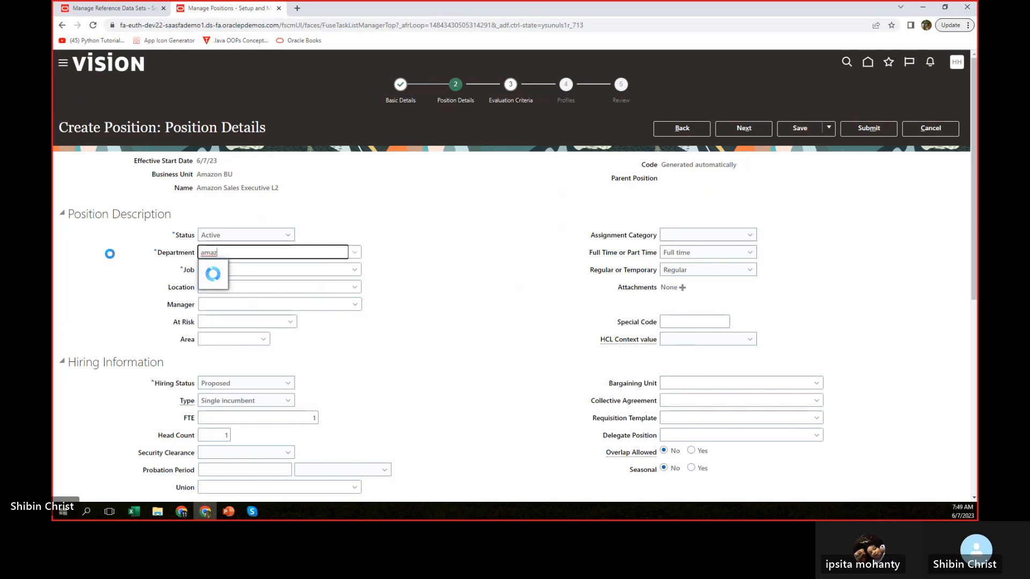
pyautogui.press('BackSpace')
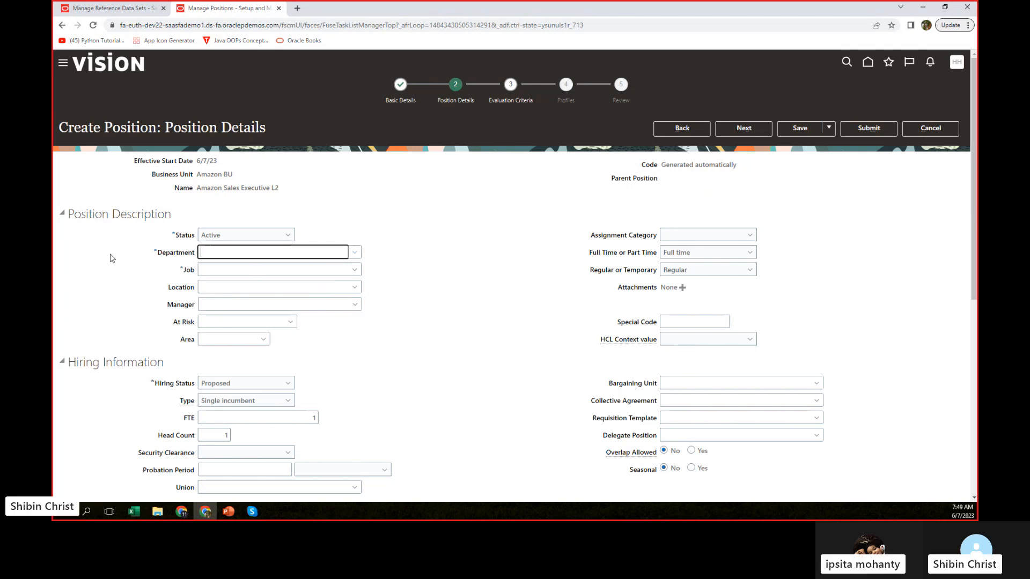
pyautogui.write('sales')
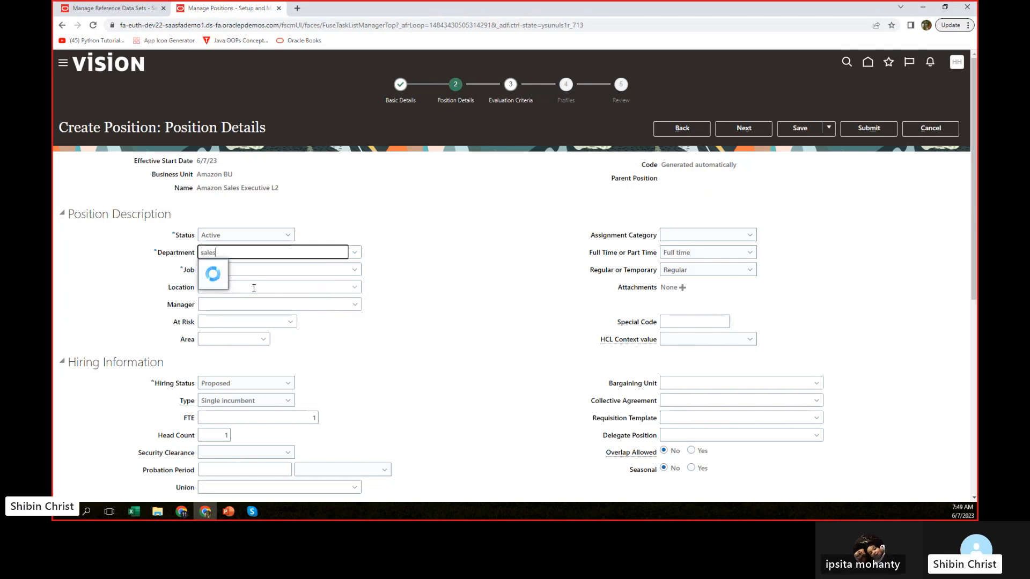
pyautogui.click(225, 269)
# Set the position's job to Amazon Sales Executive and its hiring status to Approved
pyautogui.click(231, 272)
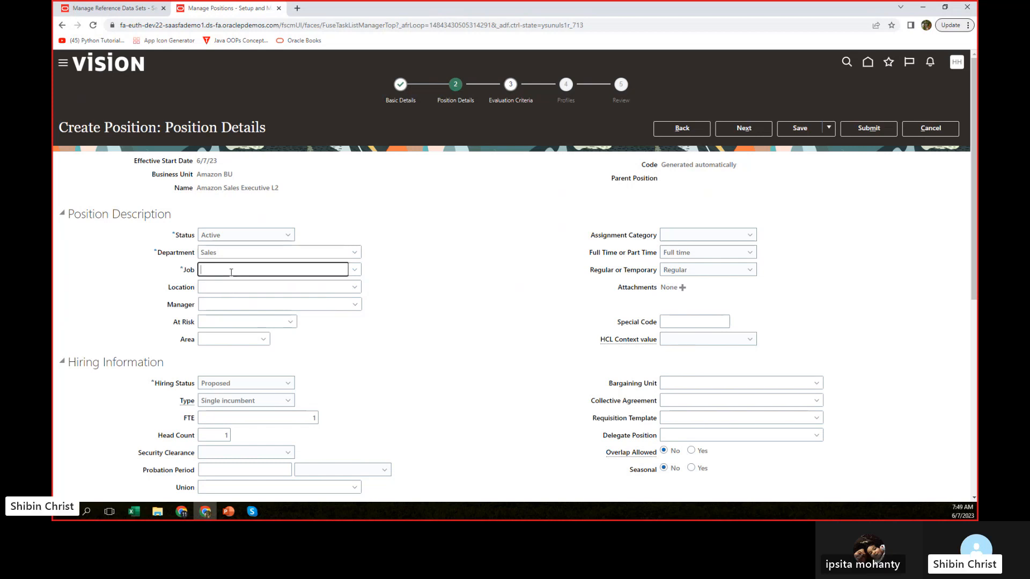
pyautogui.write('amazon')
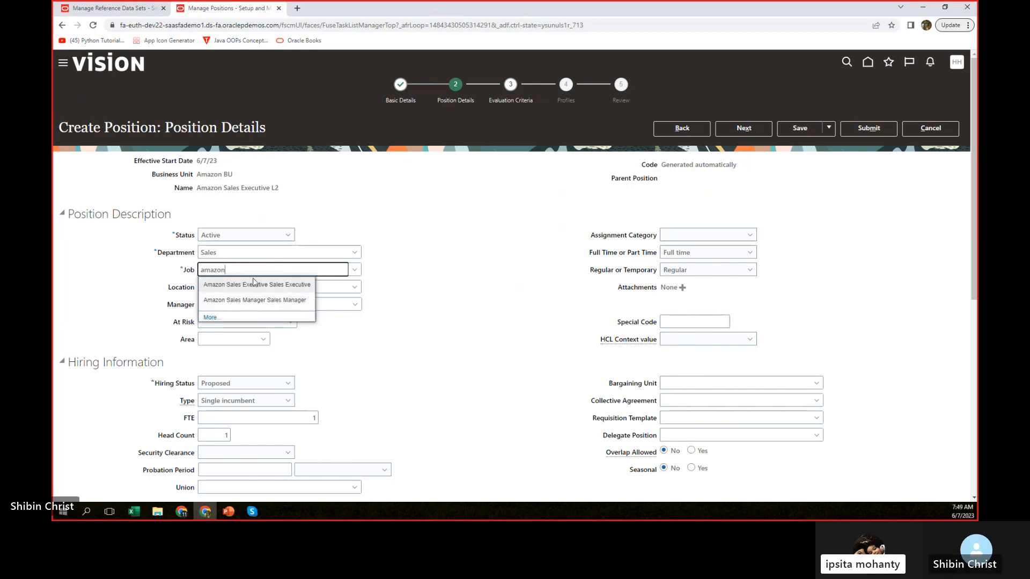
pyautogui.click(255, 289)
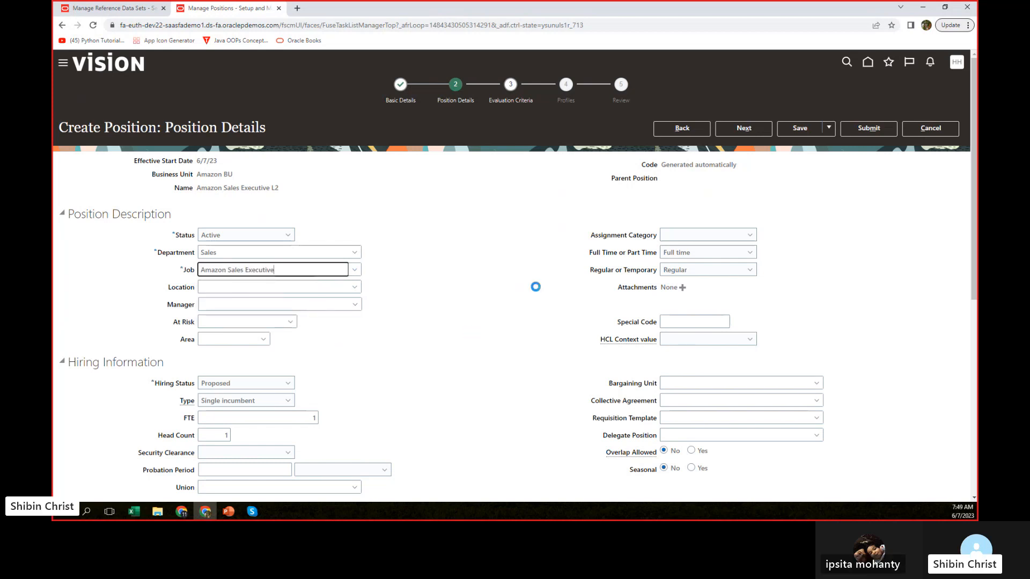
pyautogui.scroll(-3, 458, 334)
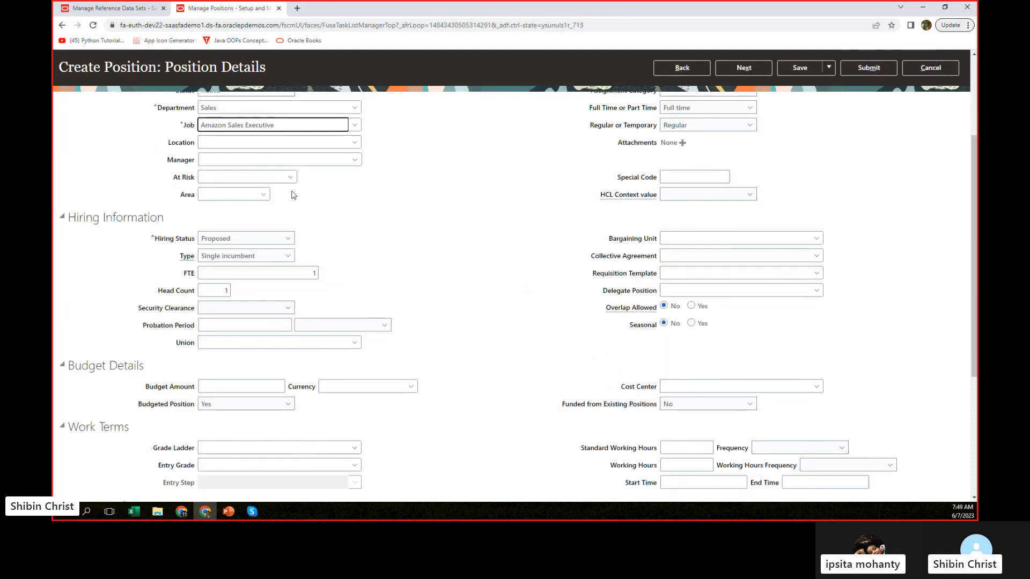
pyautogui.click(286, 239)
pyautogui.click(203, 252)
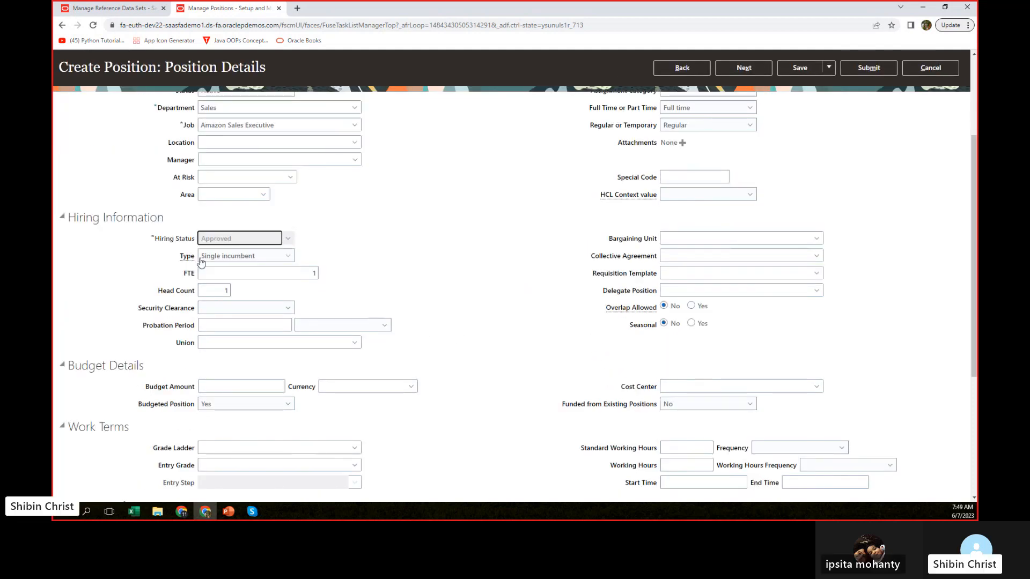
# Submit the Amazon Sales Executive L2 position and acknowledge the confirmations
pyautogui.scroll(-5, 576, 244)
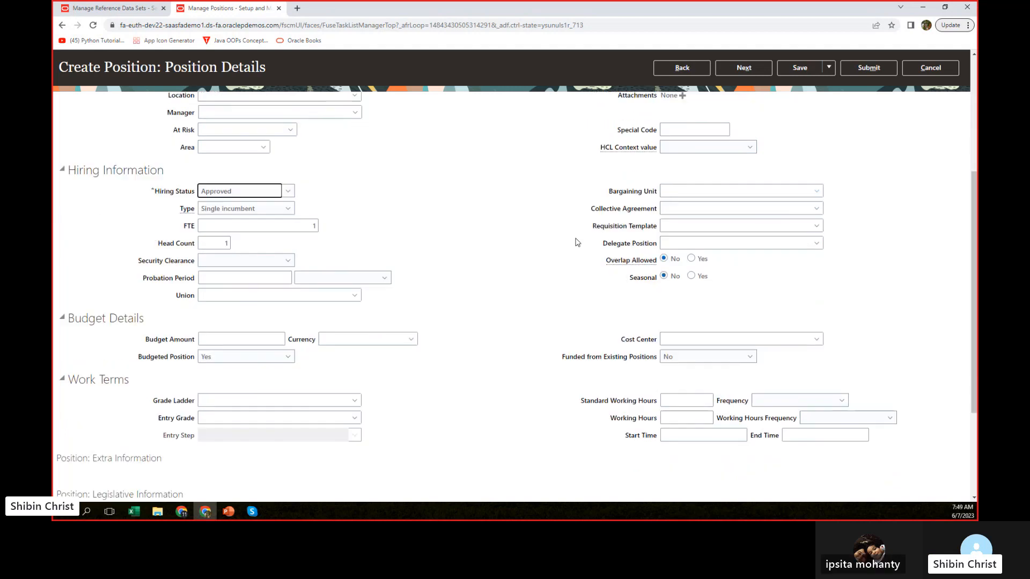
pyautogui.scroll(7, 577, 244)
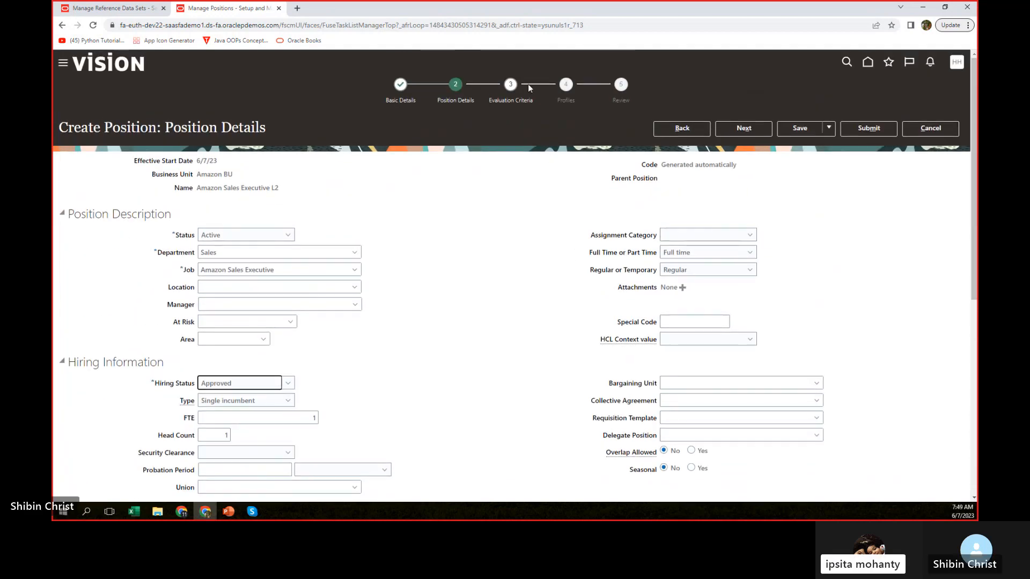
pyautogui.click(868, 129)
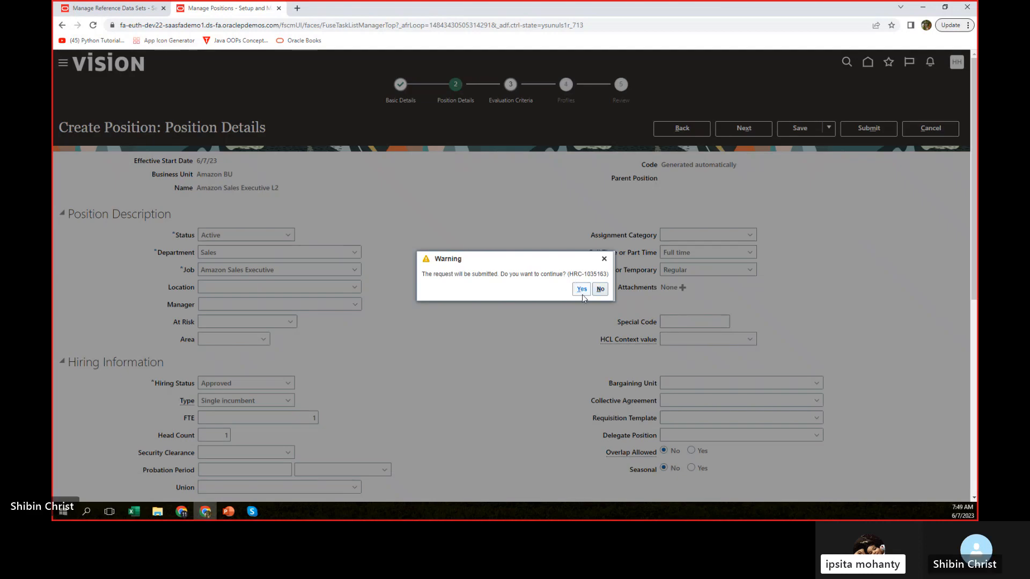
pyautogui.click(582, 290)
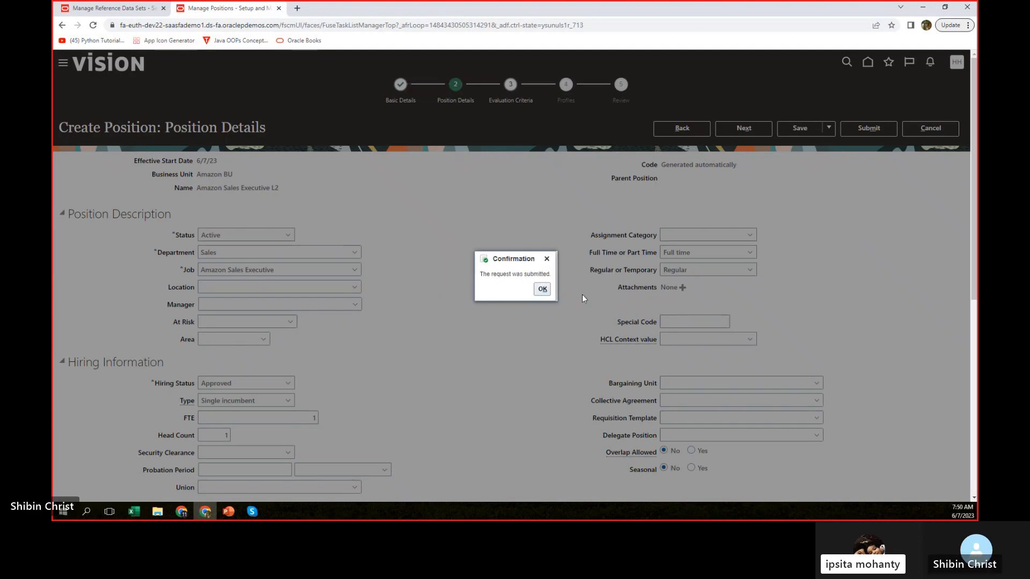
pyautogui.click(546, 291)
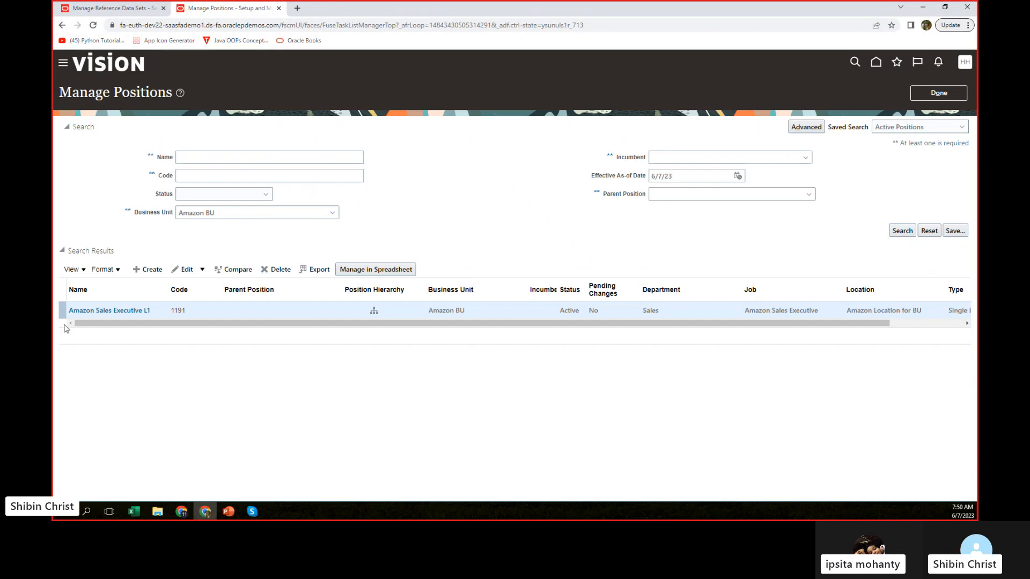
# Refresh the search for Amazon BU positions to check for the newly submitted position
pyautogui.click(905, 232)
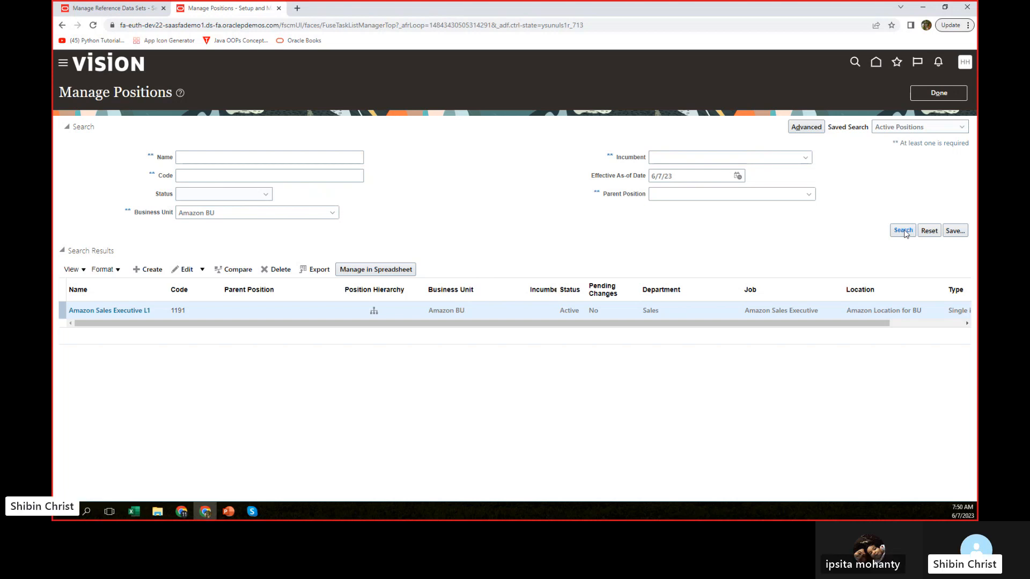
pyautogui.click(906, 234)
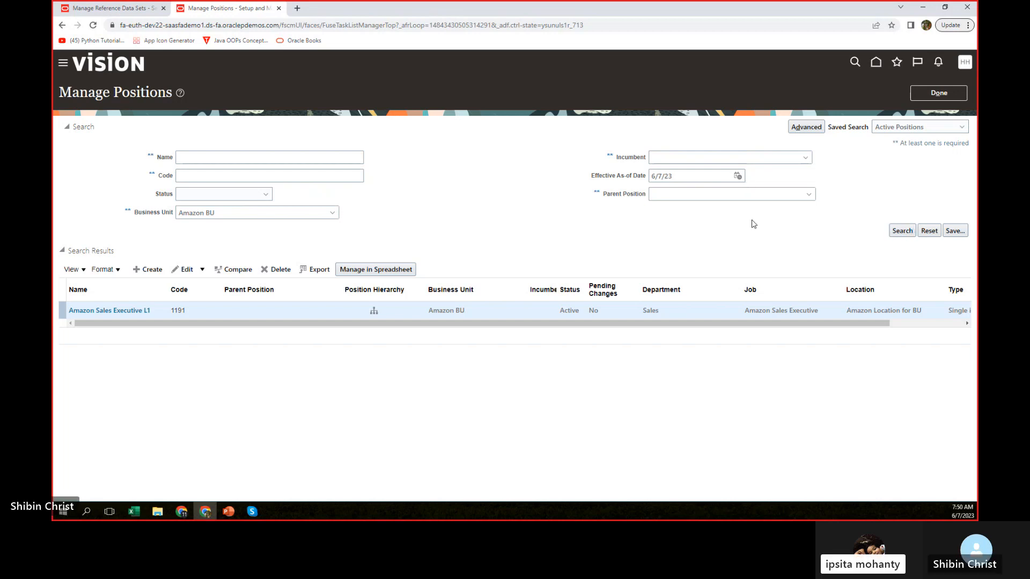
pyautogui.click(905, 233)
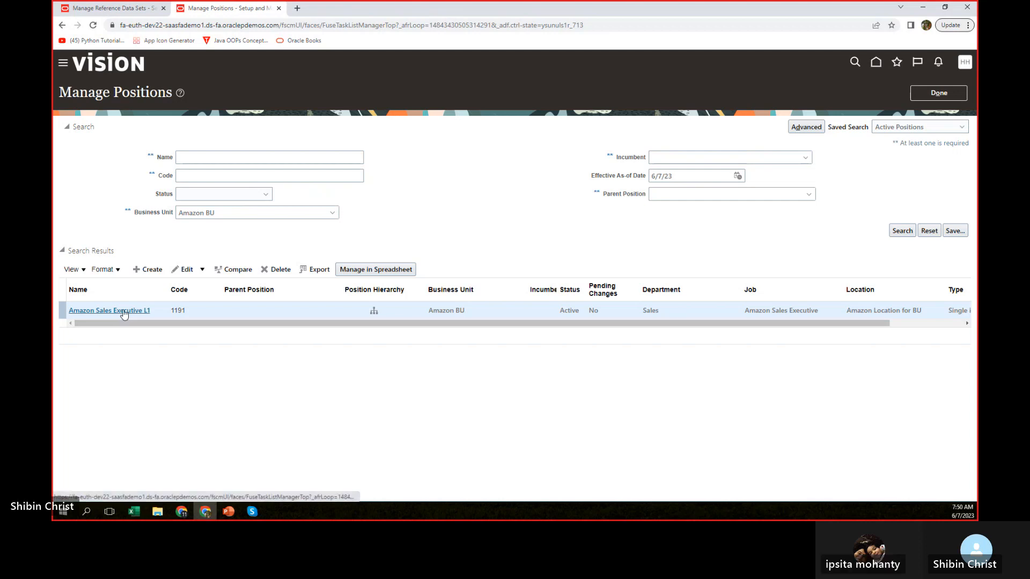
pyautogui.click(893, 230)
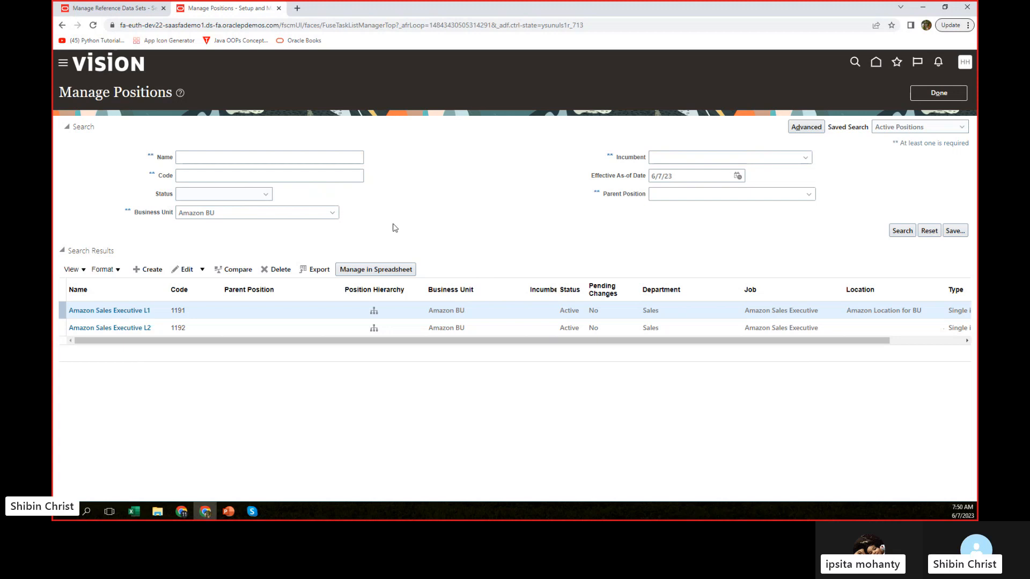
# Start creating another position and name it Amazon Sales Manager
pyautogui.click(147, 269)
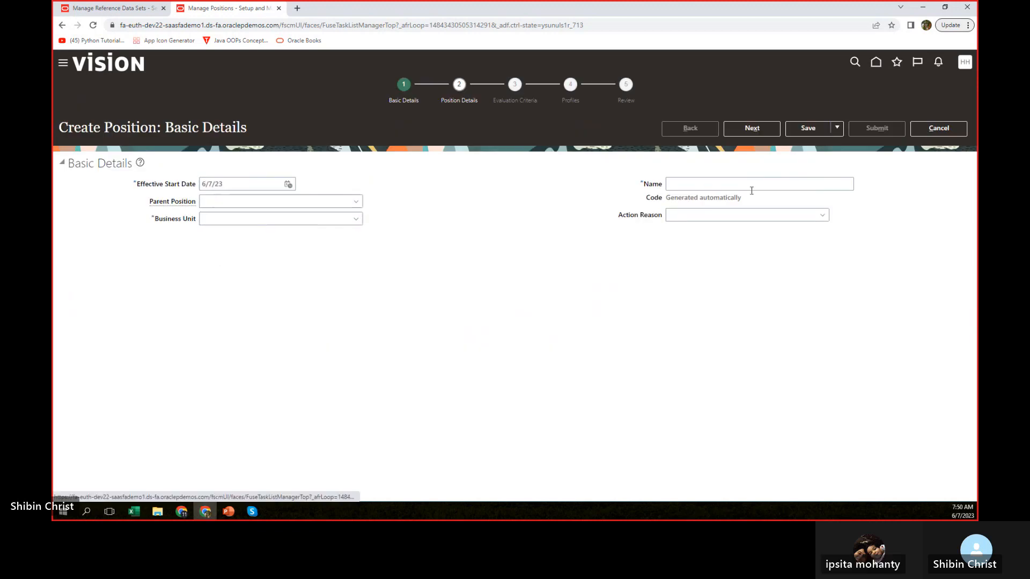
pyautogui.click(752, 188)
pyautogui.write('Amaz')
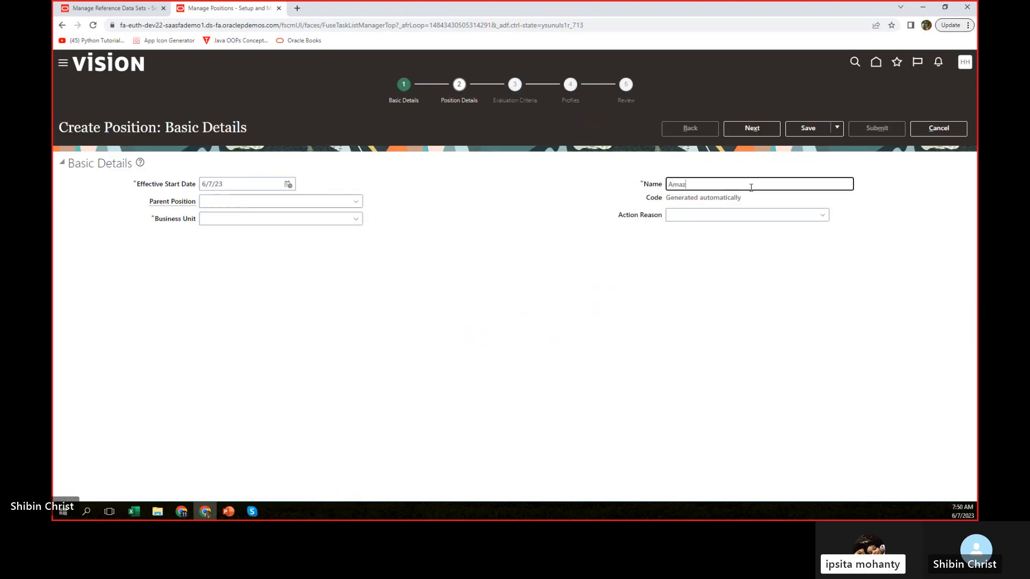
pyautogui.write('on S')
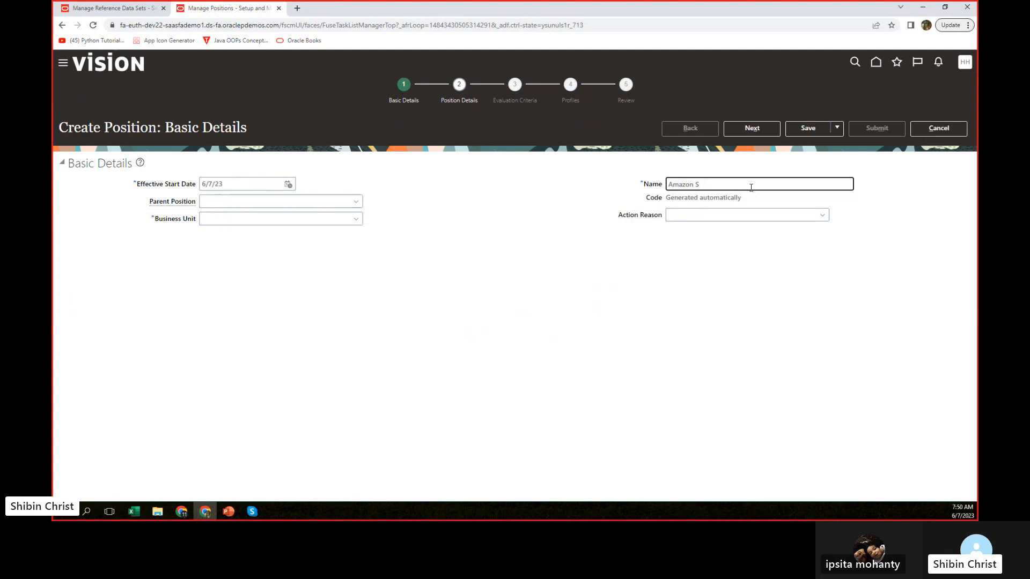
pyautogui.write('ales Manager')
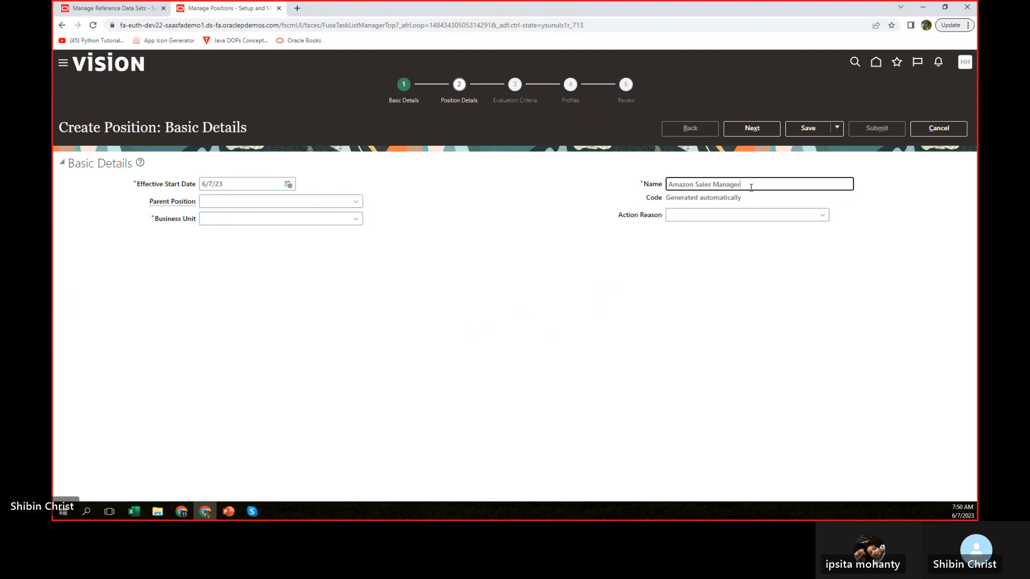
# Set the new position's business unit to Amazon BU and continue to its position details
pyautogui.click(224, 219)
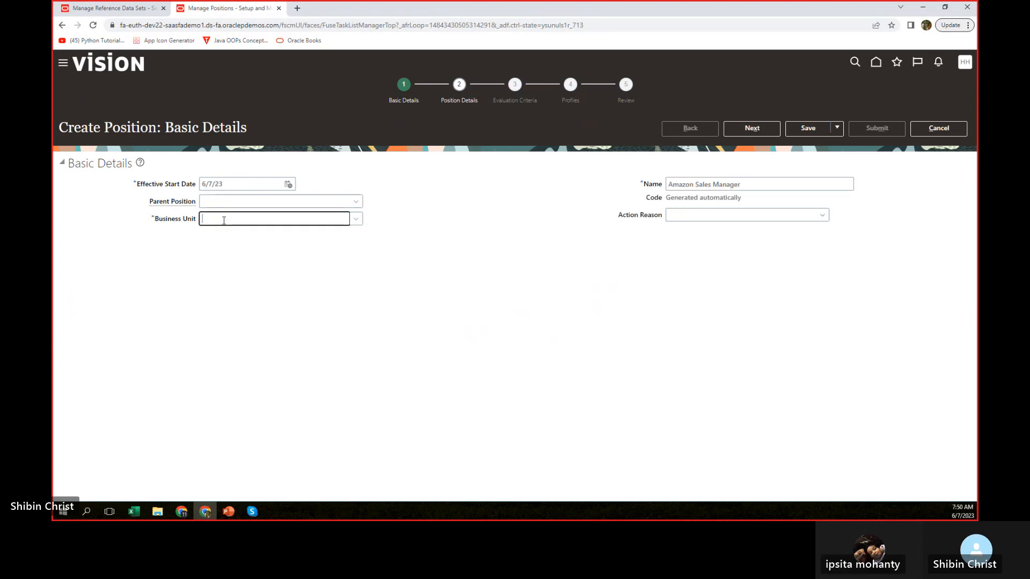
pyautogui.write('amazon')
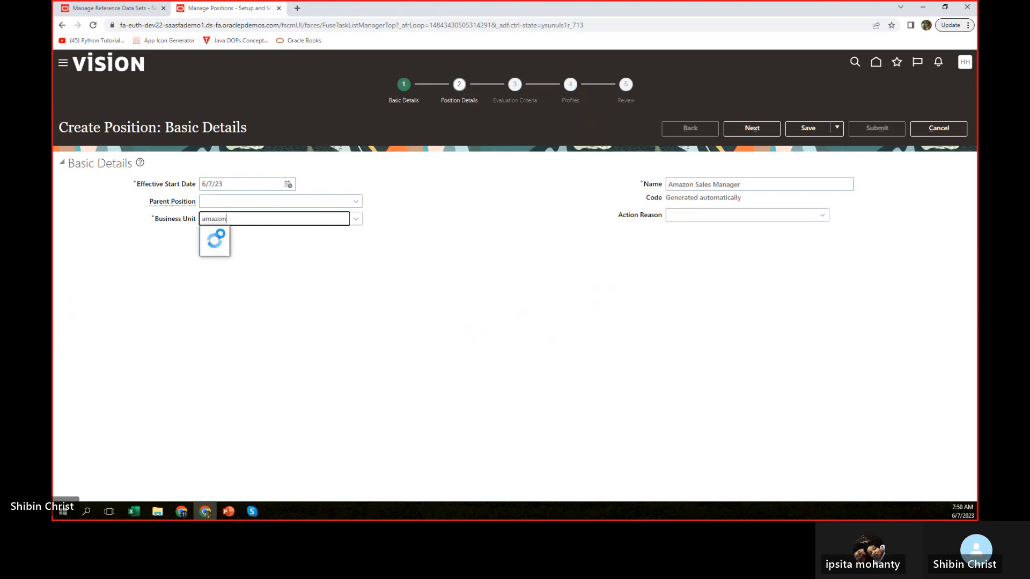
pyautogui.click(219, 234)
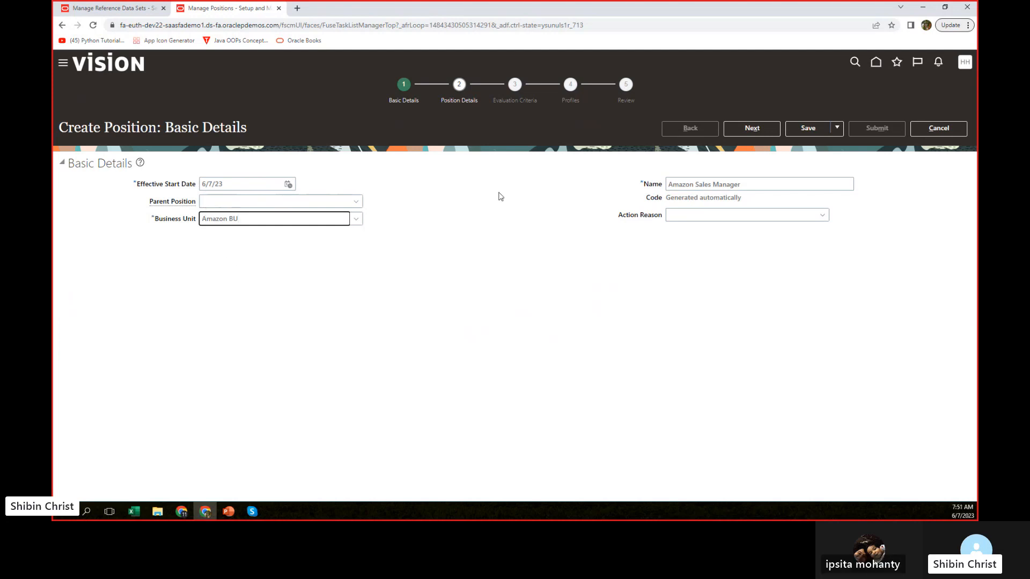
pyautogui.click(751, 129)
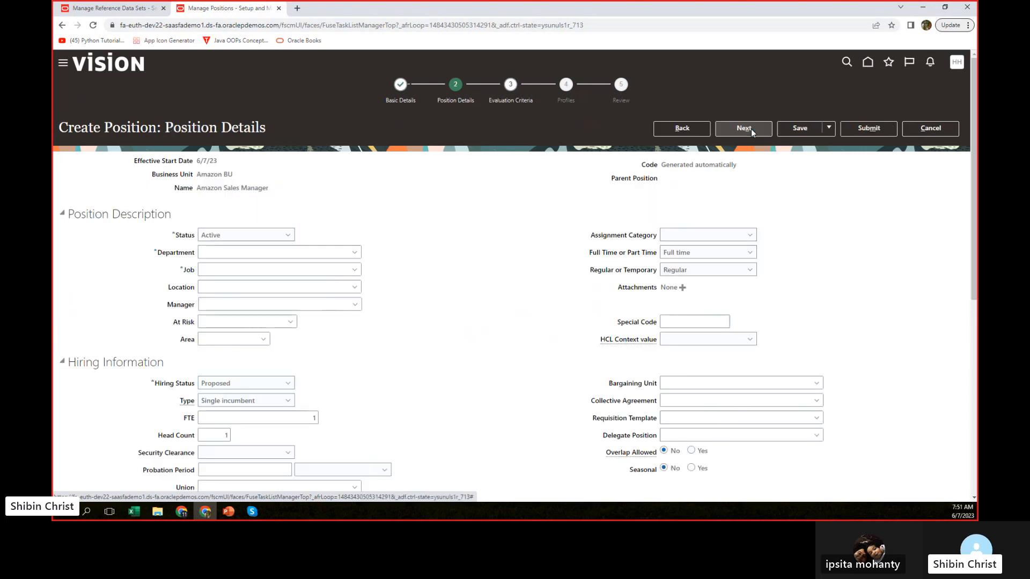
# Set the Amazon Sales Manager position's hiring status to Approved and its department to Sales
pyautogui.click(276, 384)
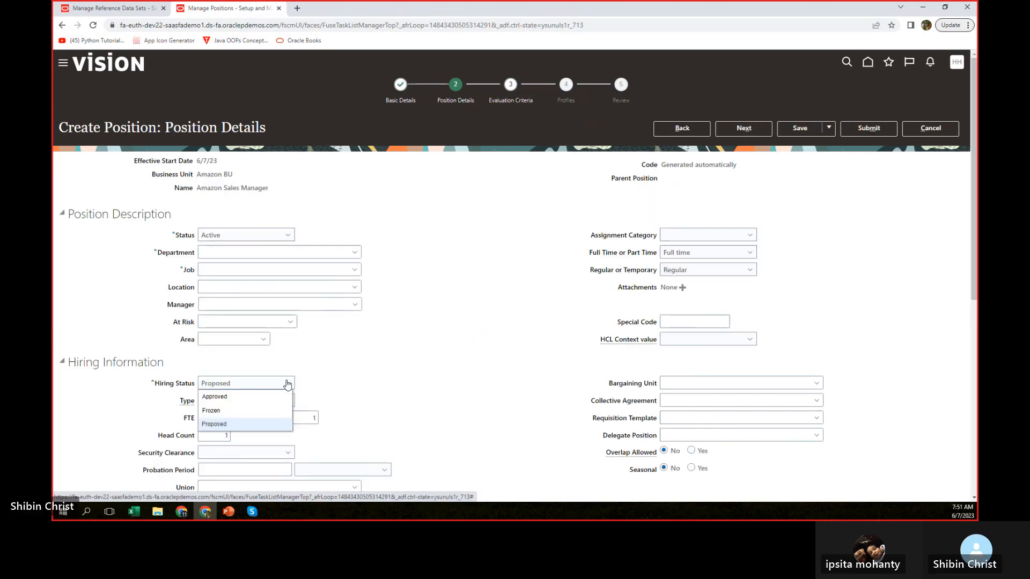
pyautogui.click(217, 397)
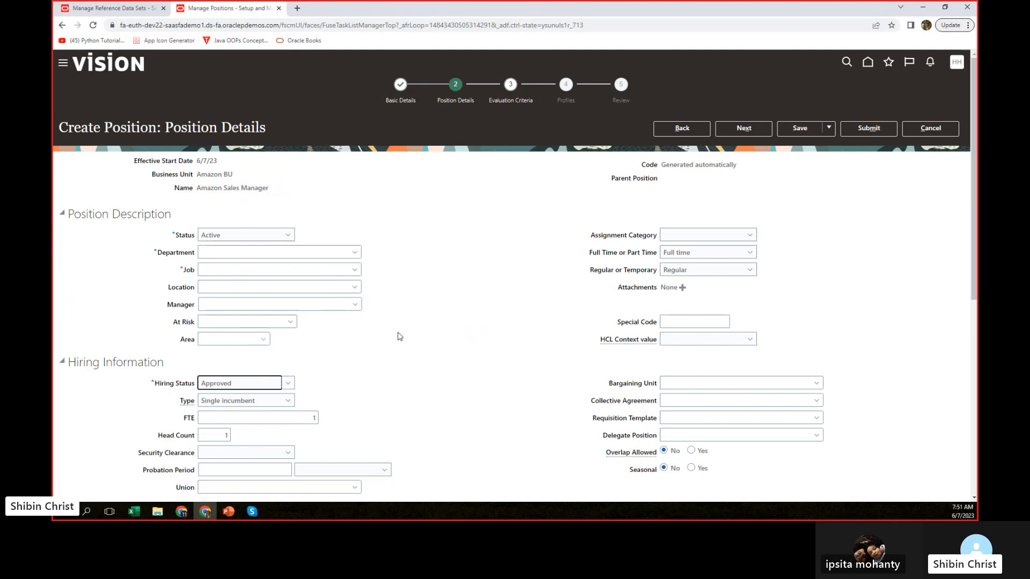
pyautogui.click(280, 253)
pyautogui.write('sales')
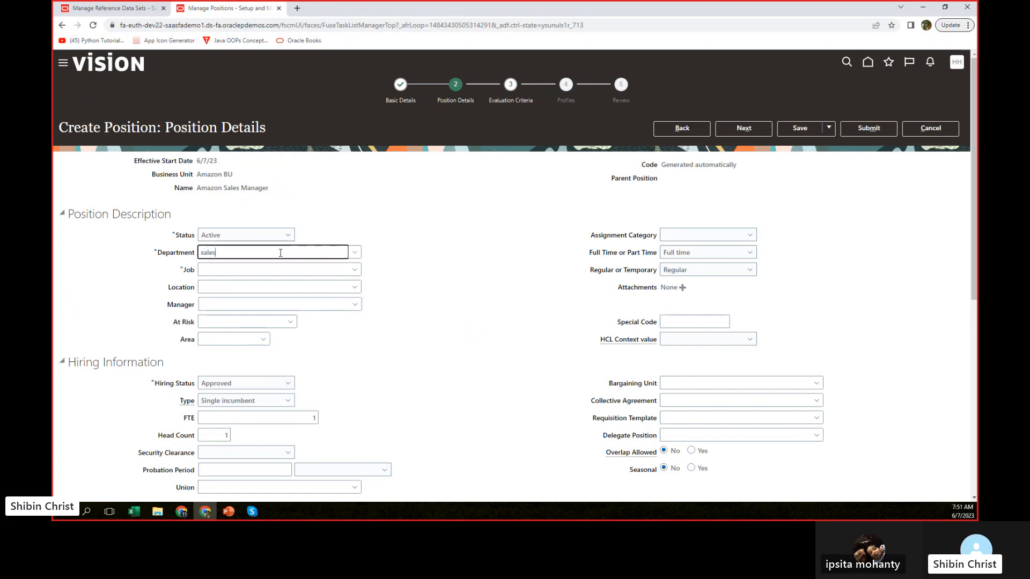
# Set the new position's job to Amazon Sales Manager
pyautogui.click(259, 269)
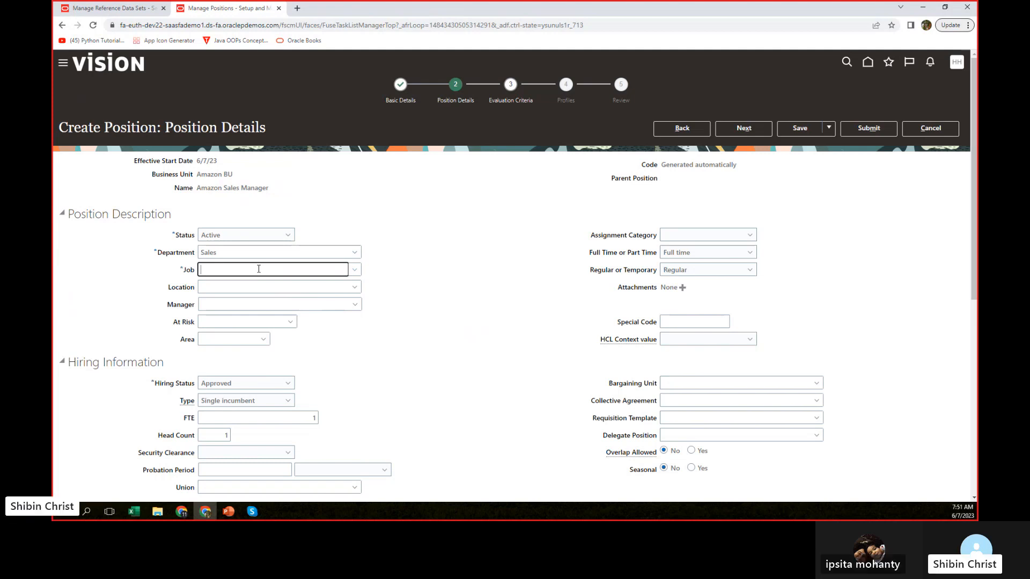
pyautogui.write('amazon')
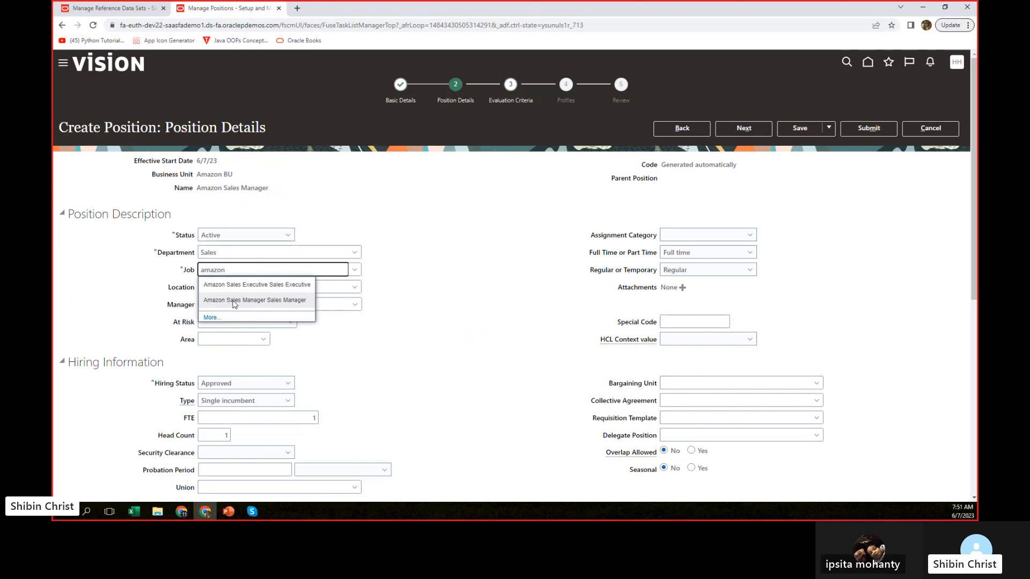
pyautogui.click(233, 299)
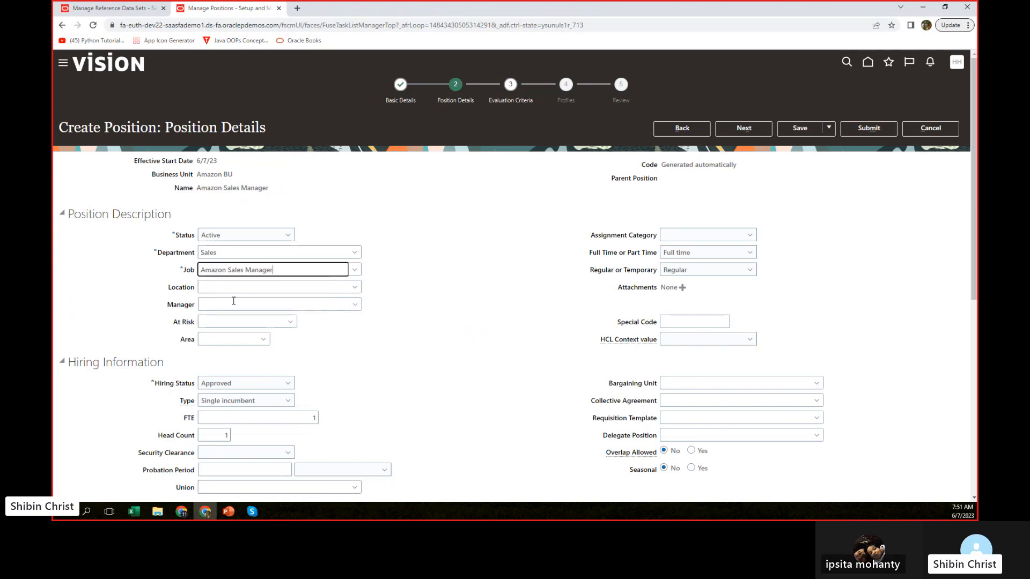
pyautogui.click(499, 288)
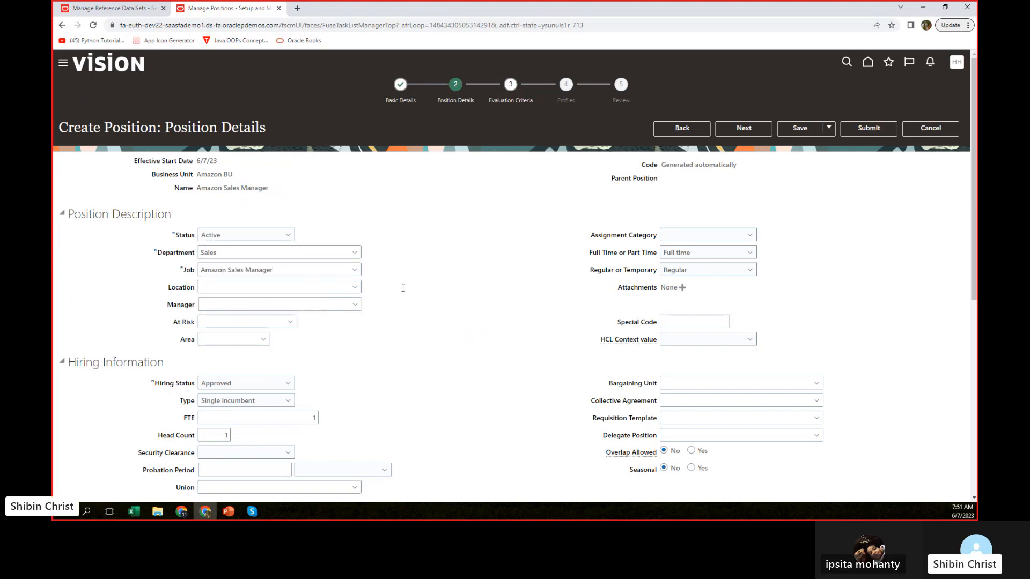
# Submit the Amazon Sales Manager position and acknowledge the confirmation
pyautogui.scroll(-3, 471, 354)
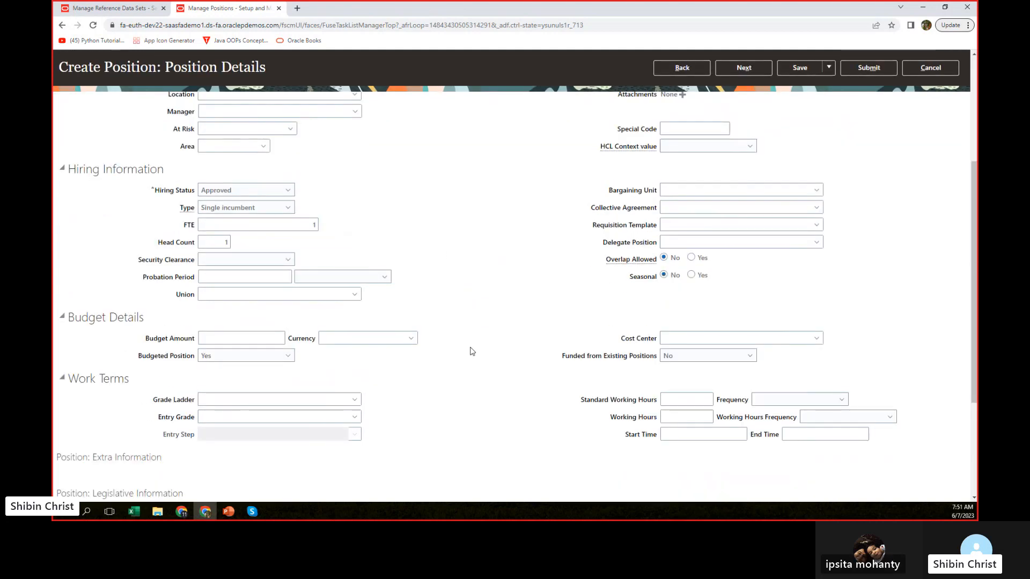
pyautogui.scroll(3, 472, 351)
pyautogui.click(861, 131)
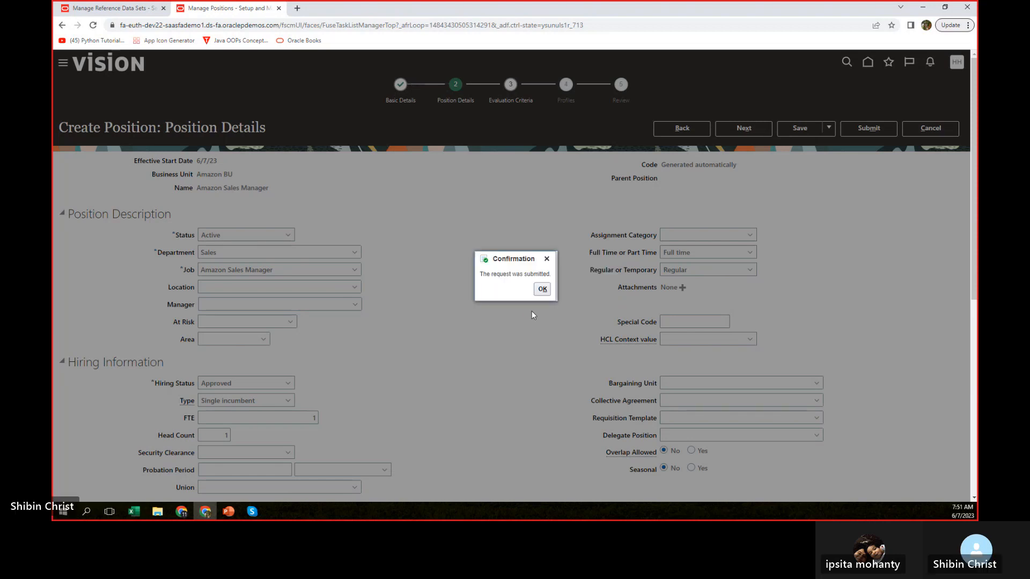
pyautogui.click(542, 289)
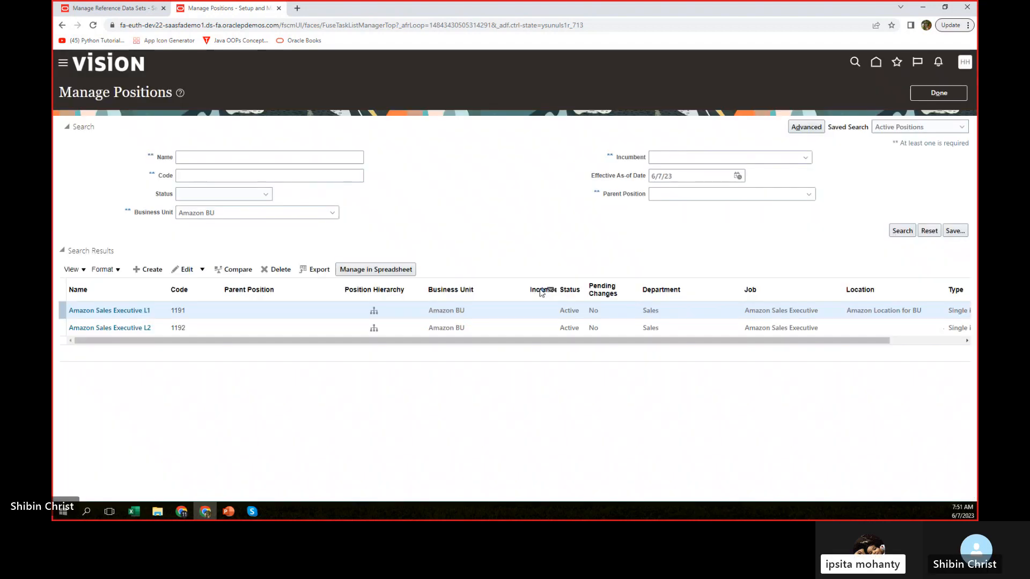
# Rerun the Amazon BU position search repeatedly to look for the Amazon Sales Manager position
pyautogui.click(901, 230)
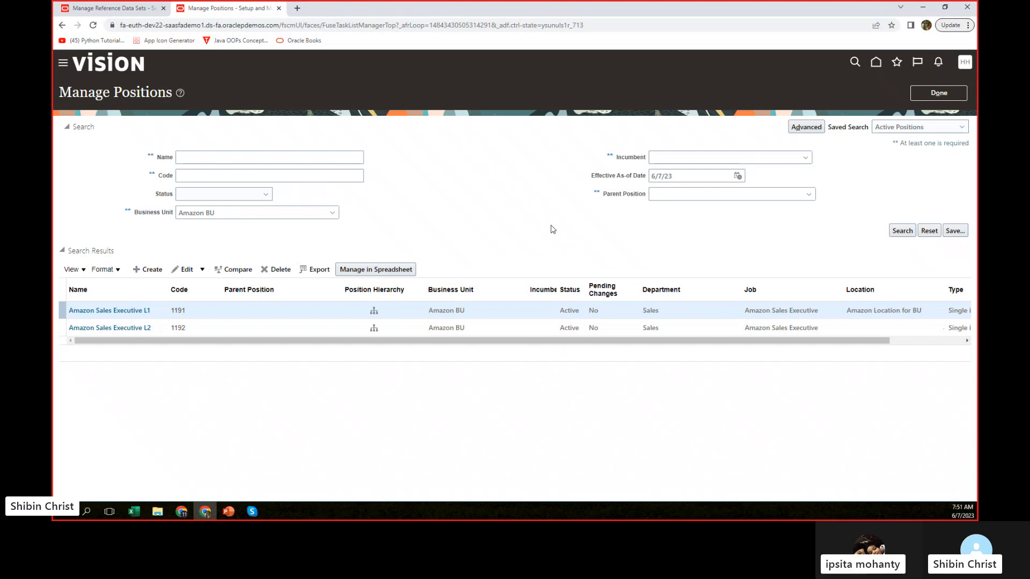
pyautogui.click(902, 230)
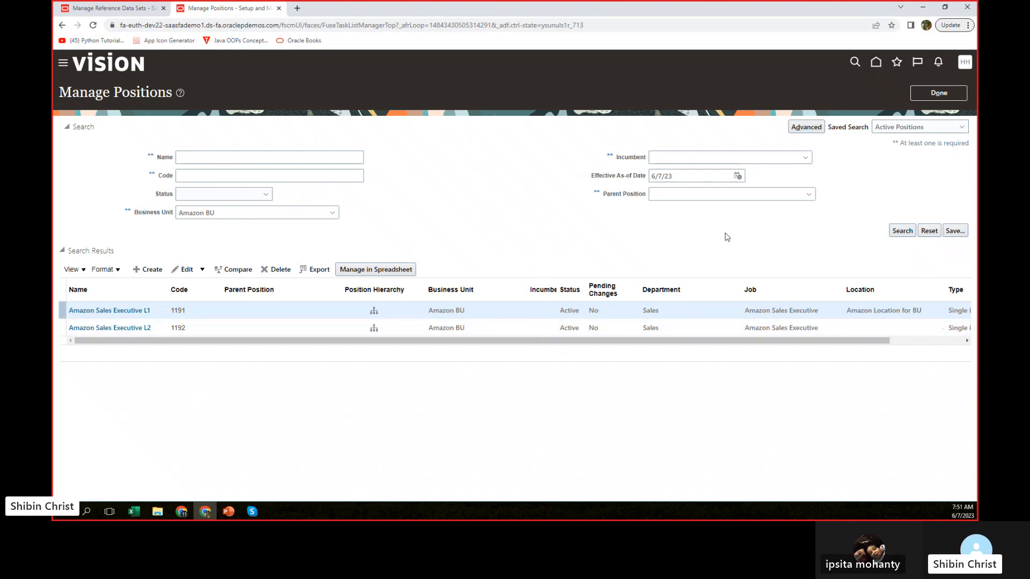
pyautogui.click(901, 231)
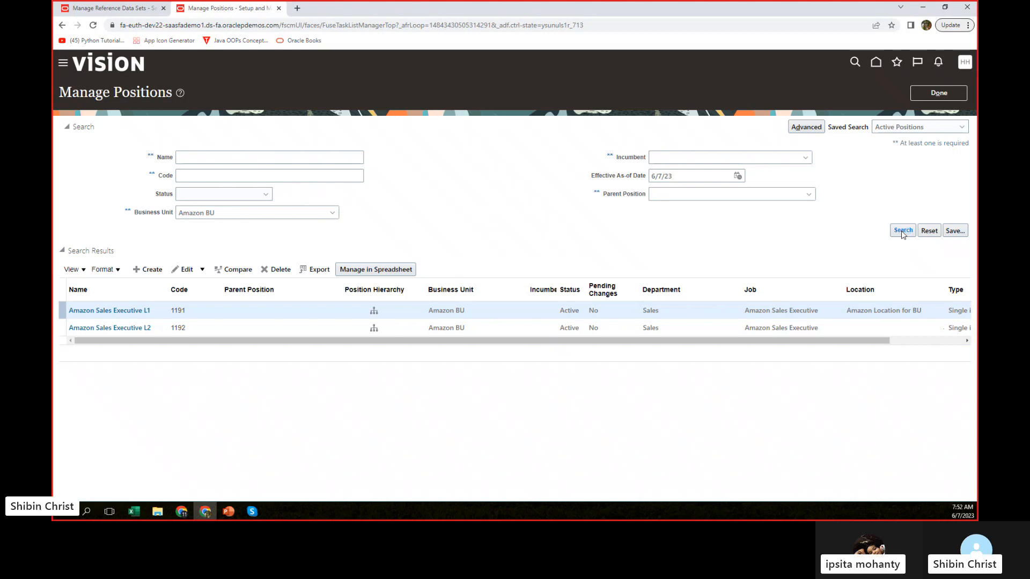
pyautogui.click(902, 232)
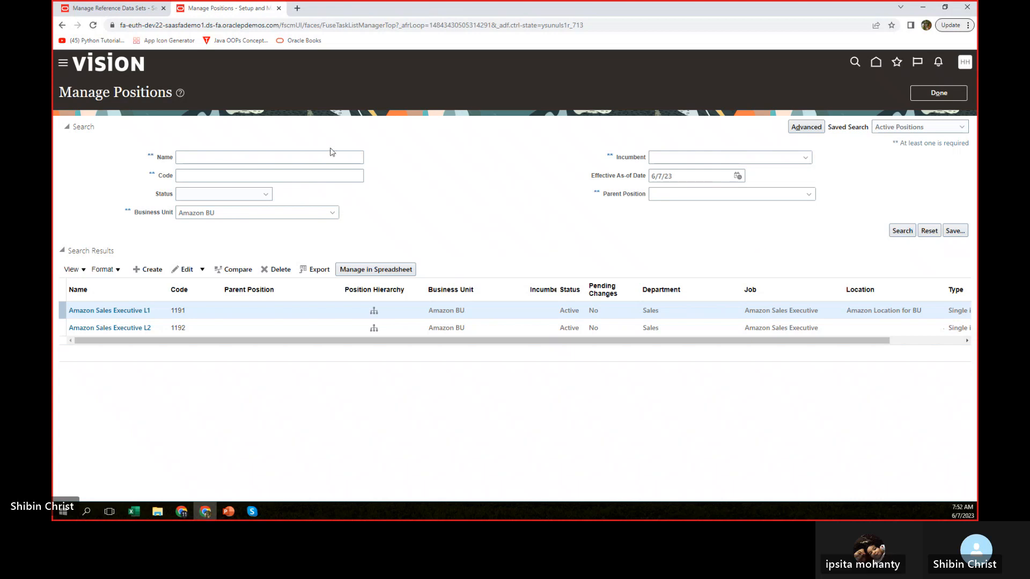
# Switch to the Manage Reference Data Sets page and go from there to Person Management under My Client Groups
pyautogui.click(103, 8)
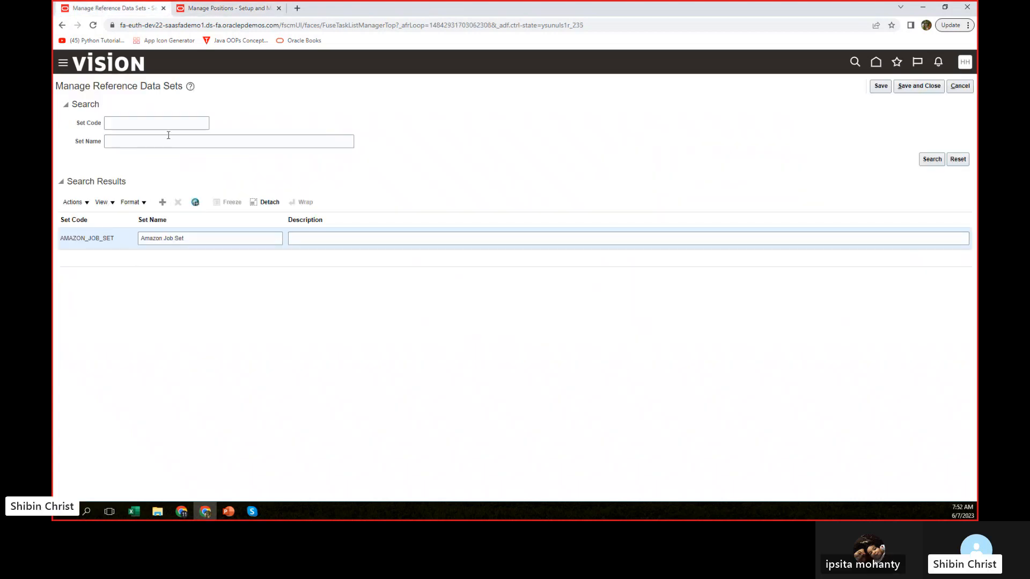
pyautogui.click(63, 63)
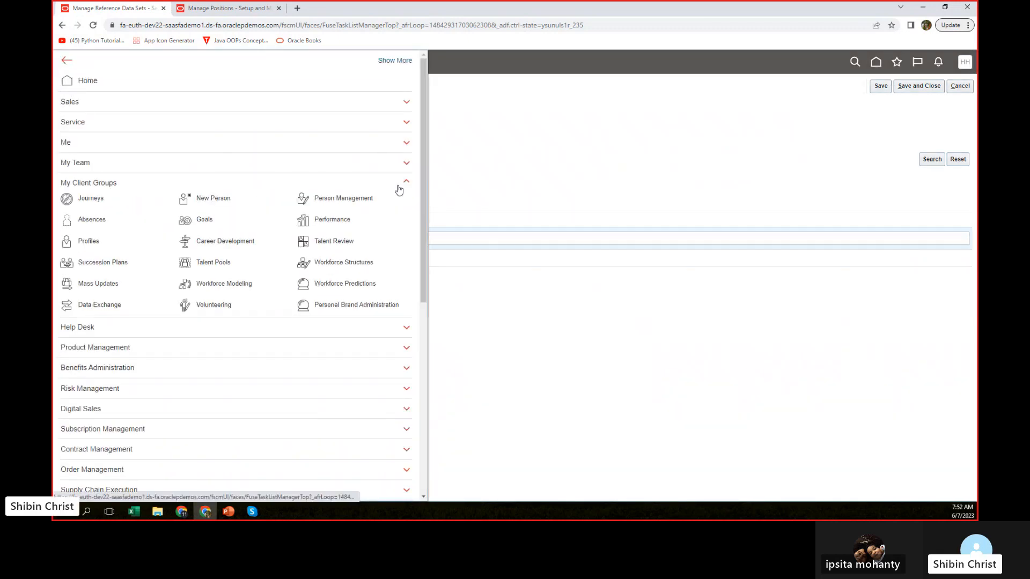
pyautogui.click(354, 200)
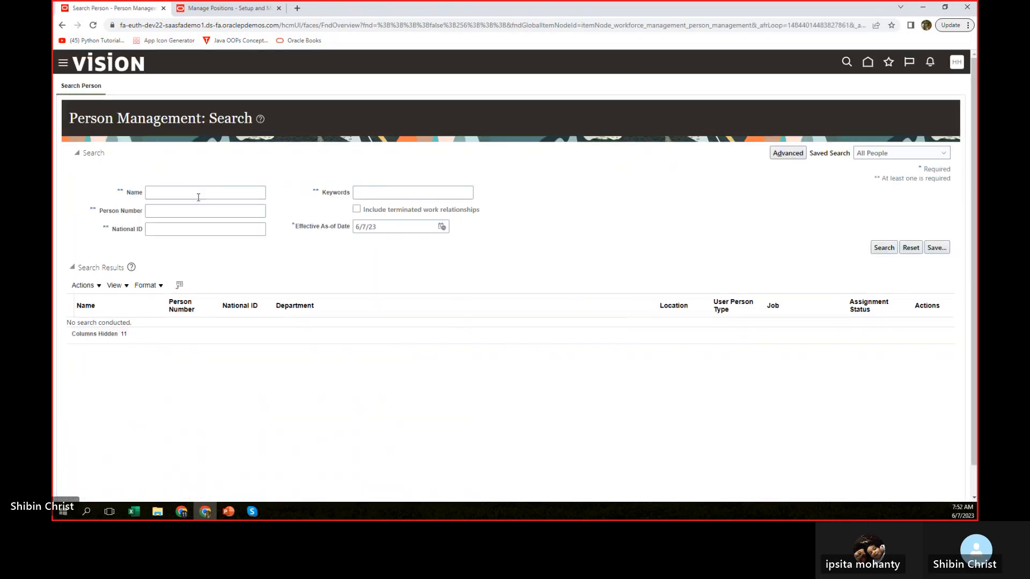
# Search for the person named emp1 and open the matching employee's employment record
pyautogui.click(198, 197)
pyautogui.write('emp1')
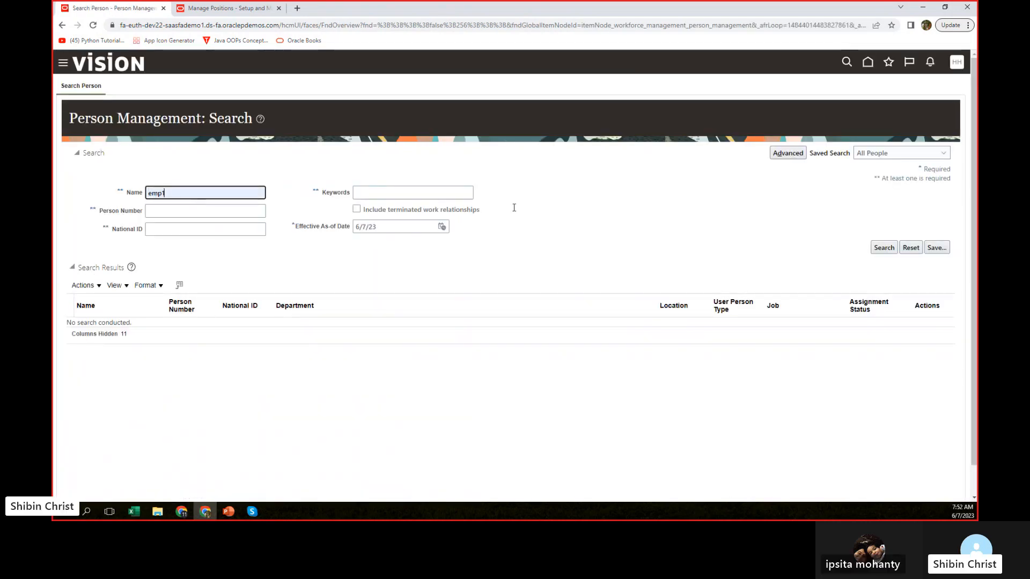
pyautogui.click(885, 247)
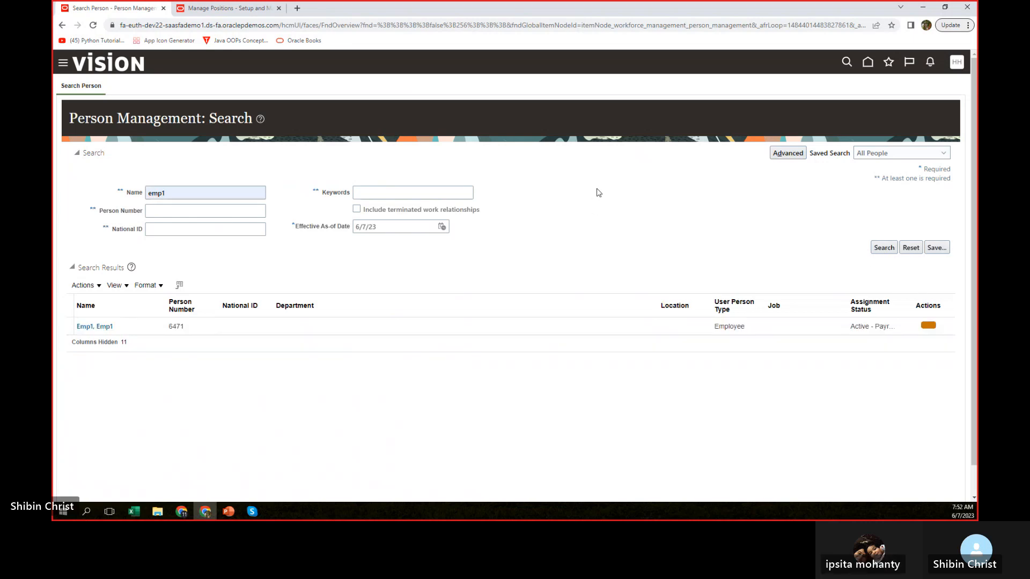
pyautogui.click(88, 326)
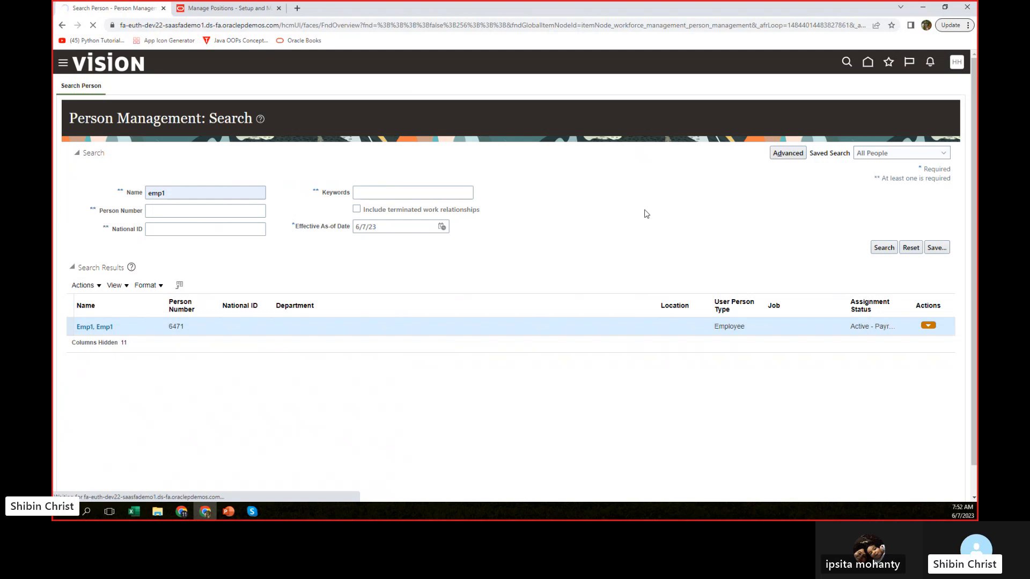
# Start a correction of the employee's assignment with action Hire and action reason Hire to fill vacant position
pyautogui.click(884, 285)
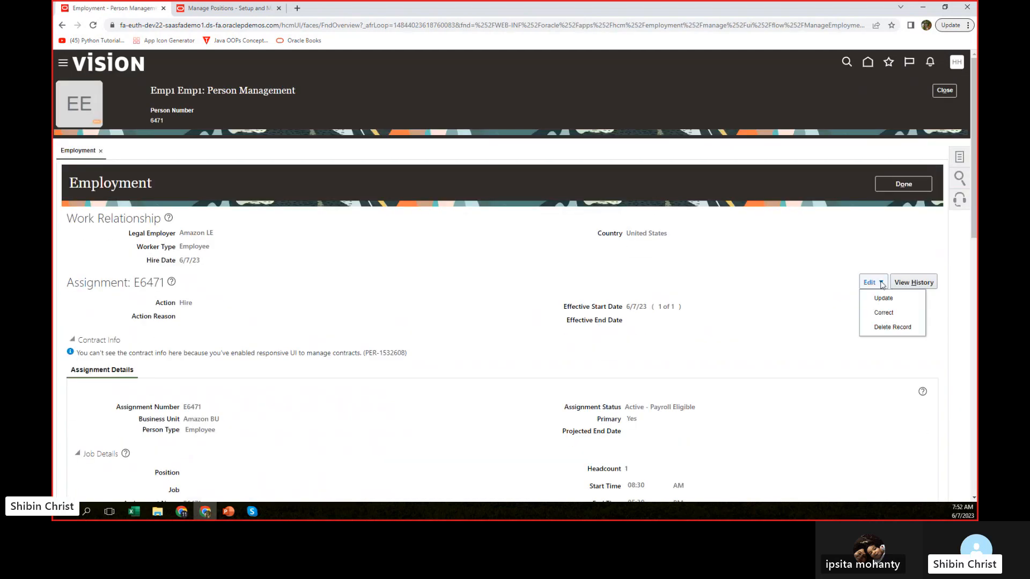
pyautogui.click(879, 310)
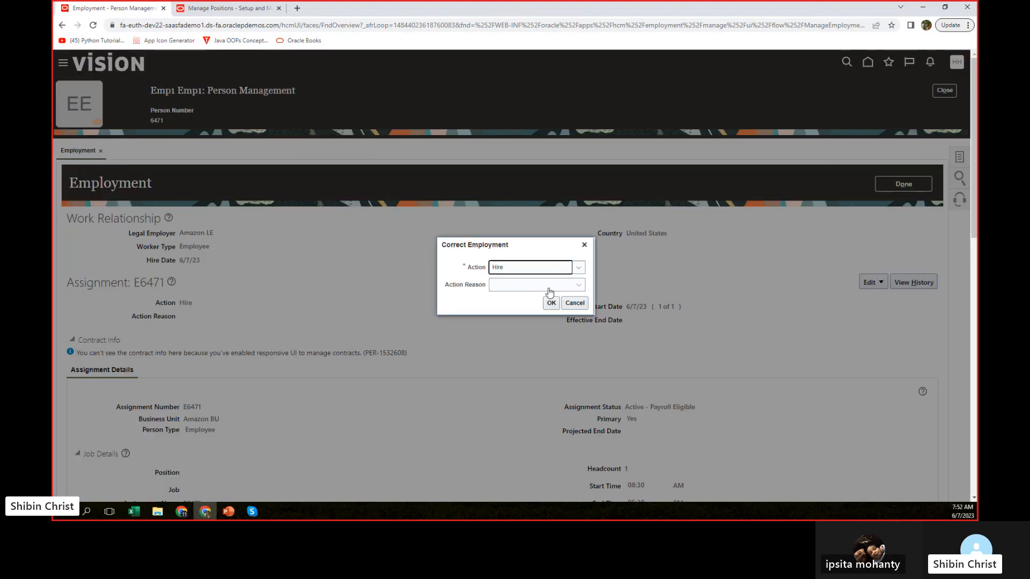
pyautogui.click(580, 269)
pyautogui.click(580, 270)
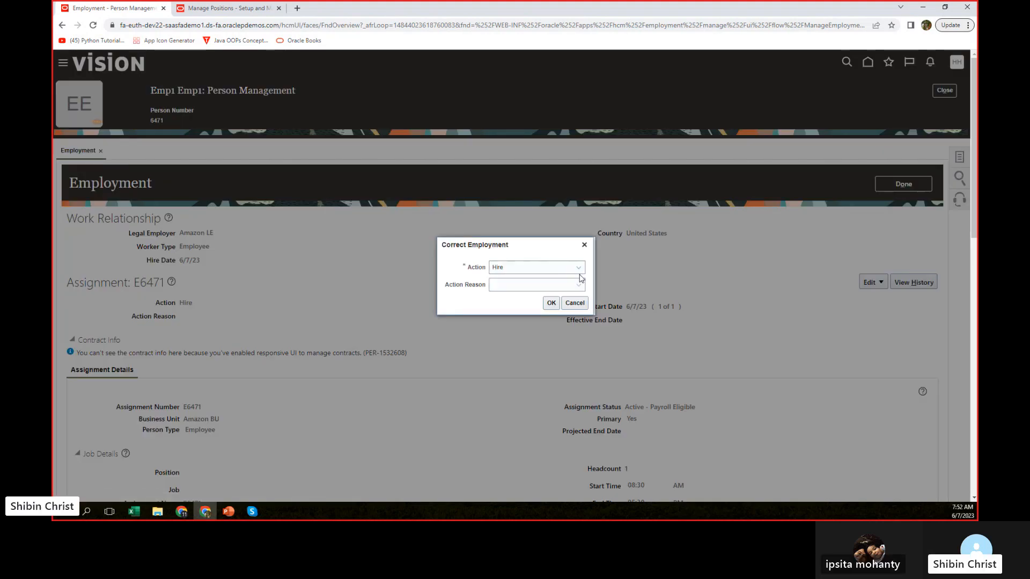
pyautogui.click(578, 286)
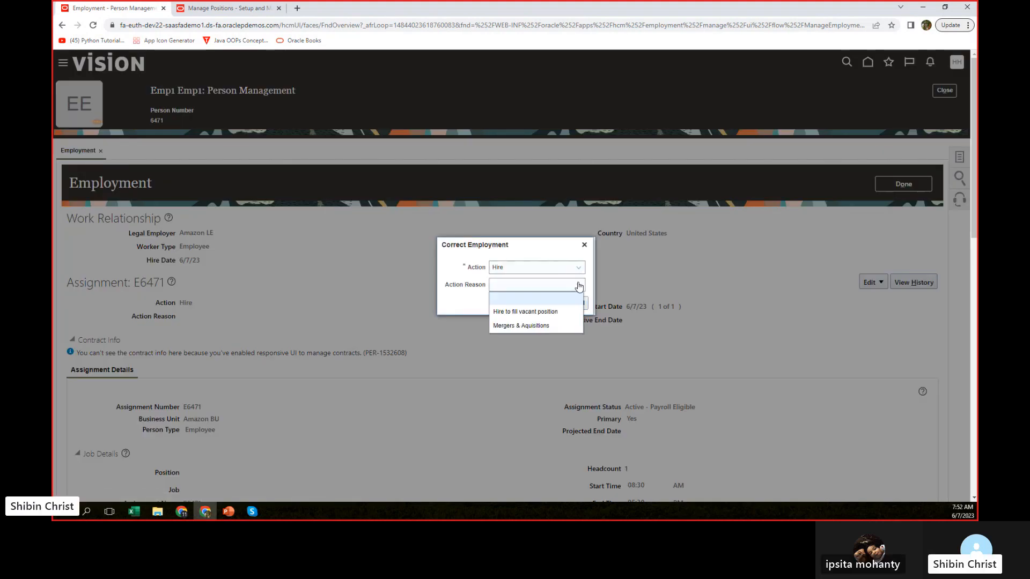
pyautogui.click(504, 313)
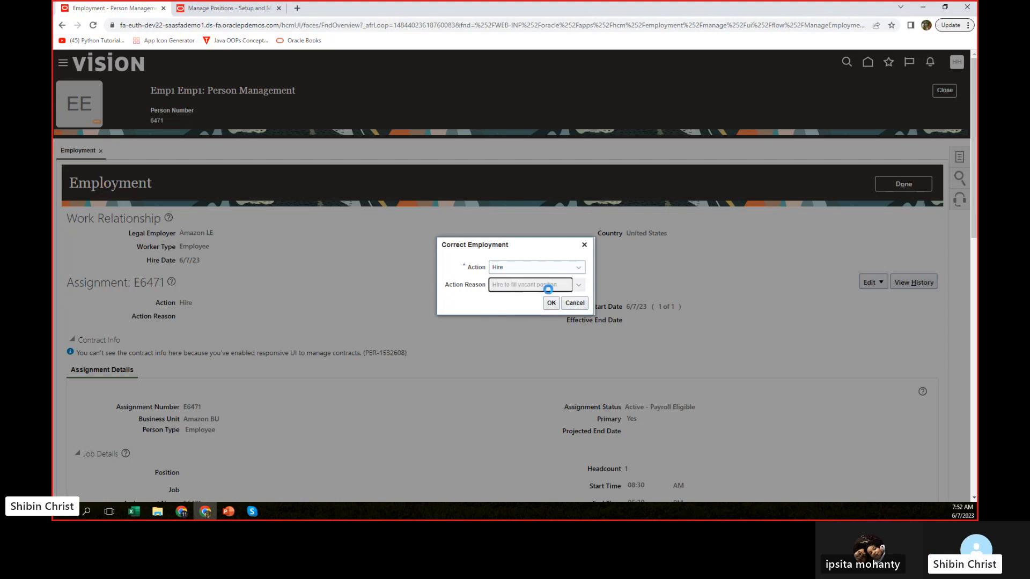
pyautogui.click(551, 304)
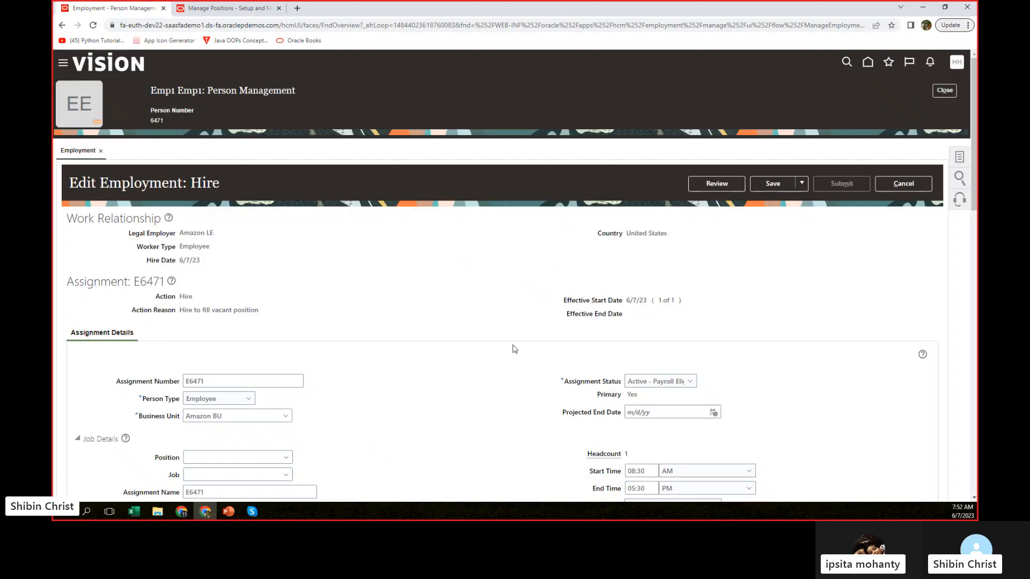
# Assign the Amazon Sales Executive L1 position in the employee's job details
pyautogui.scroll(-2, 462, 335)
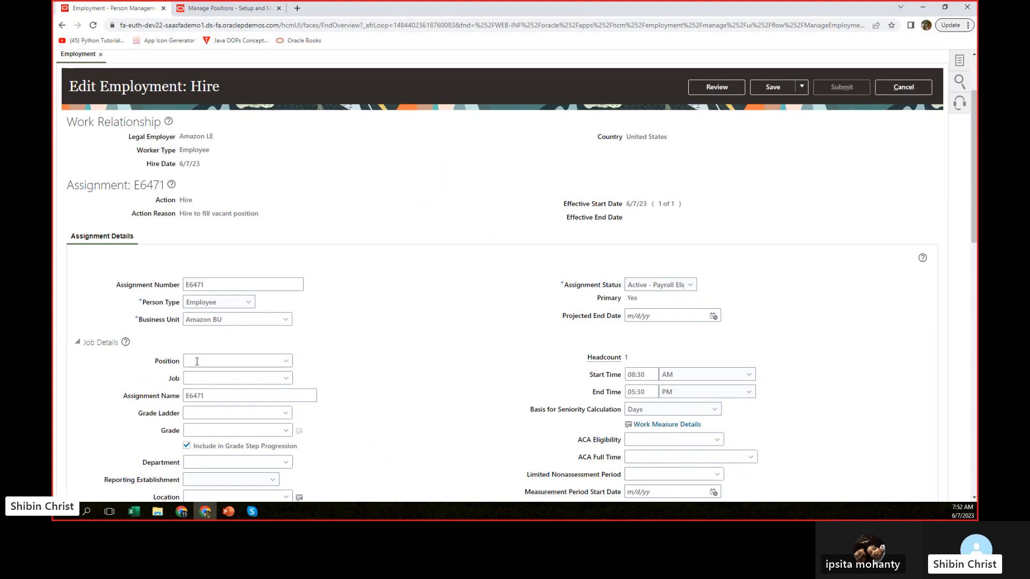
pyautogui.click(198, 360)
pyautogui.write('amazon')
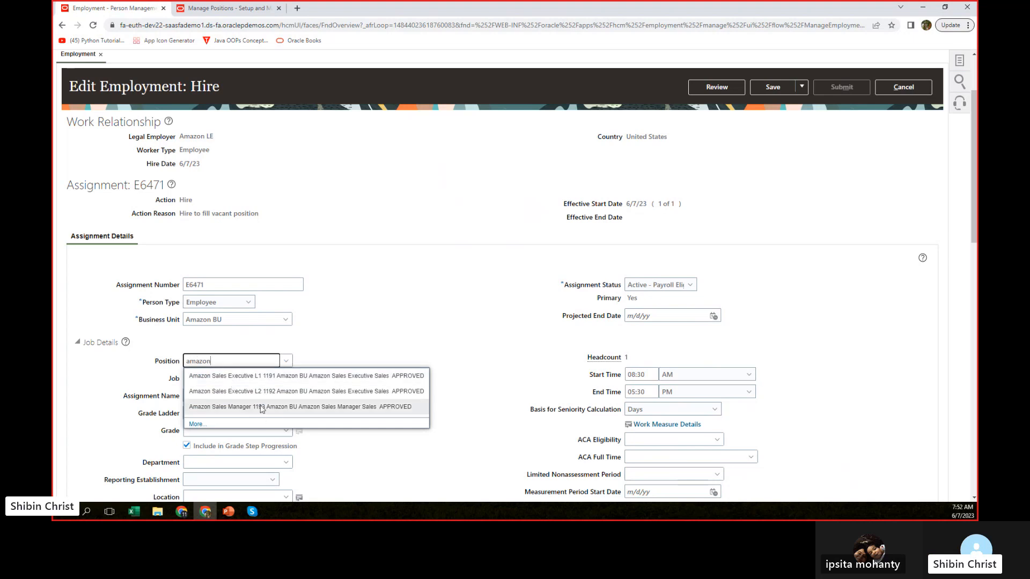
pyautogui.click(254, 377)
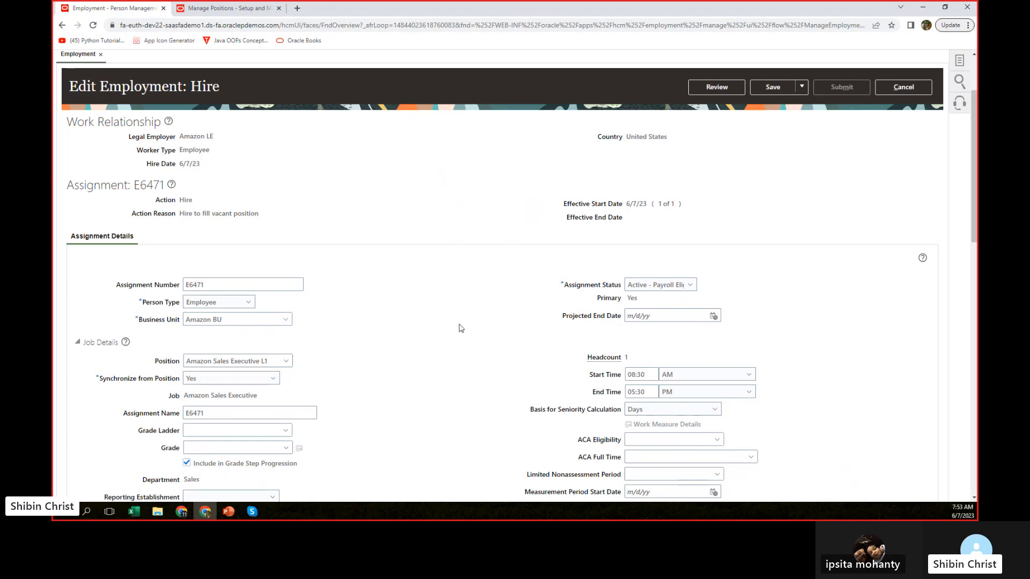
# Examine the assignment's job details, including the job, department and location inherited from the position
pyautogui.scroll(-3, 460, 328)
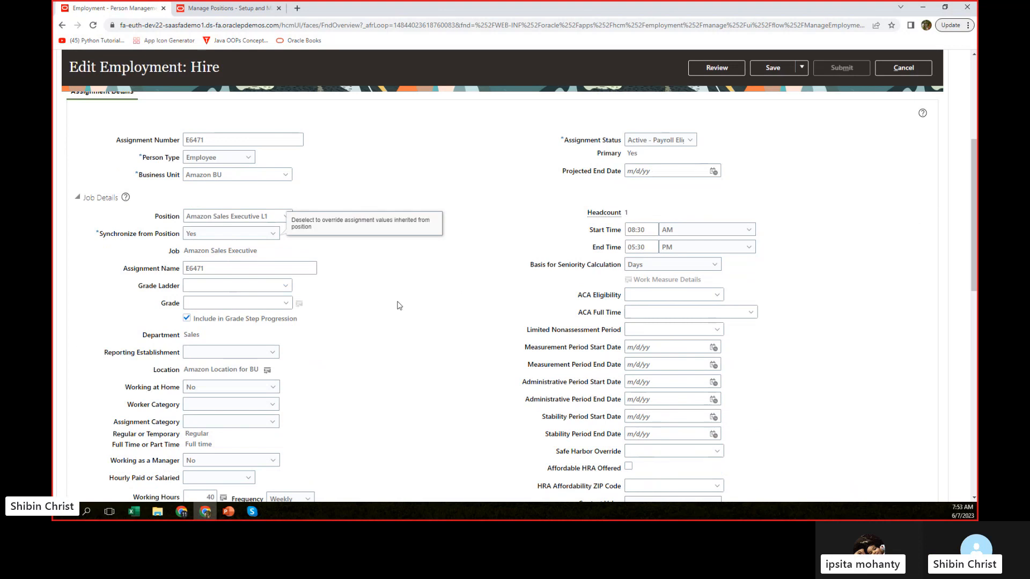
pyautogui.scroll(-2, 432, 300)
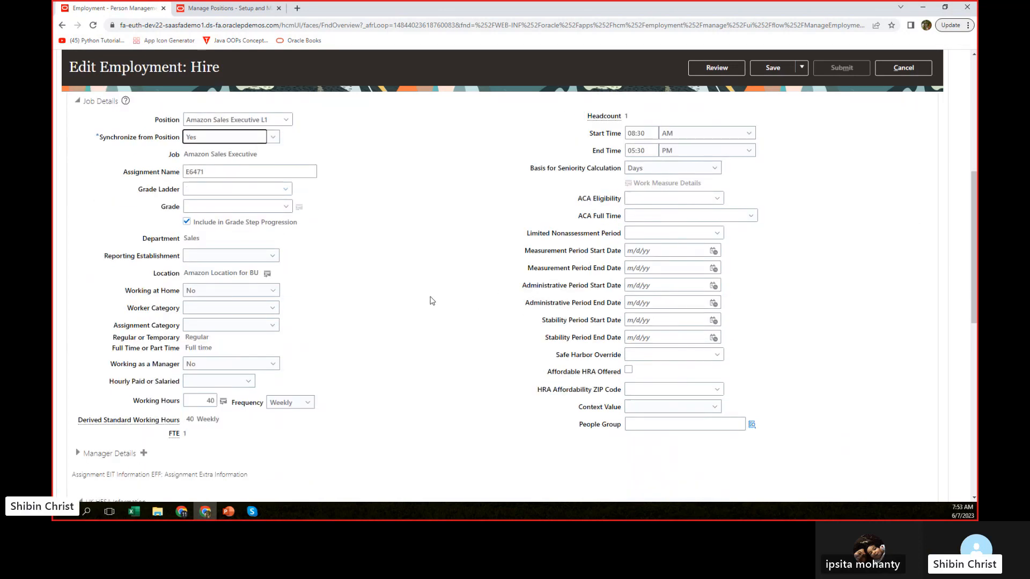
pyautogui.scroll(1, 292, 301)
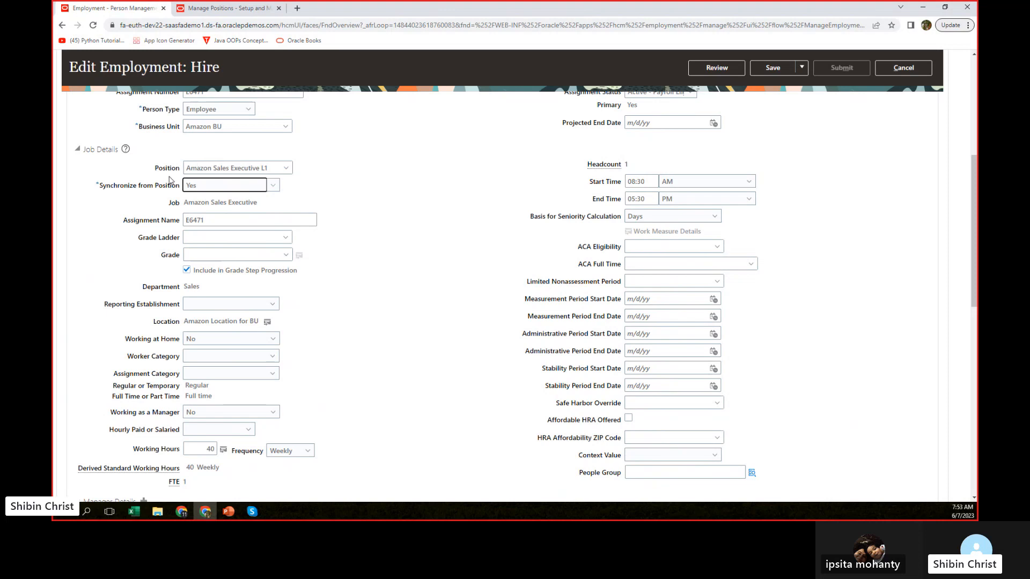
pyautogui.scroll(-3, 471, 262)
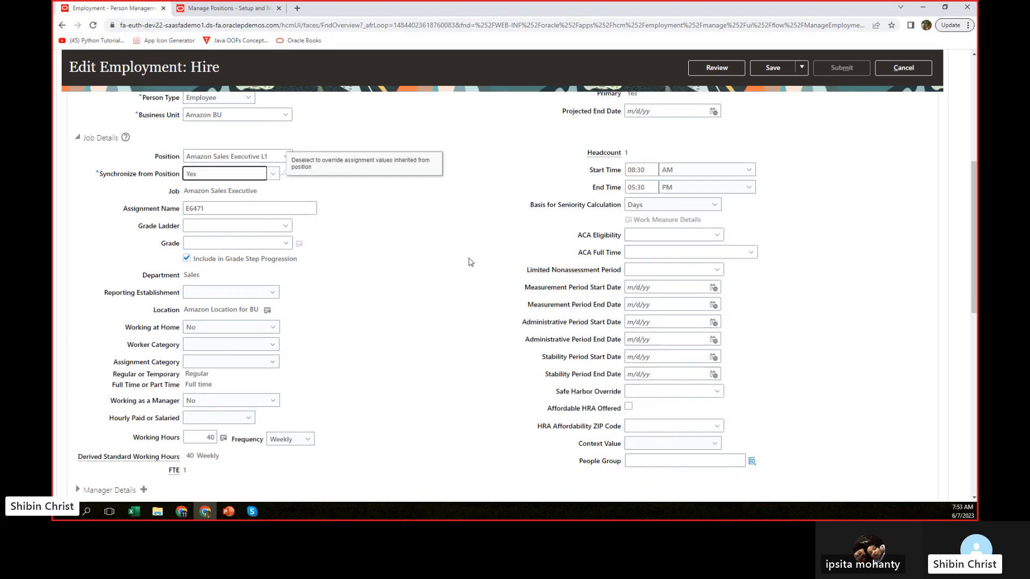
pyautogui.scroll(-1, 471, 263)
pyautogui.scroll(5, 471, 262)
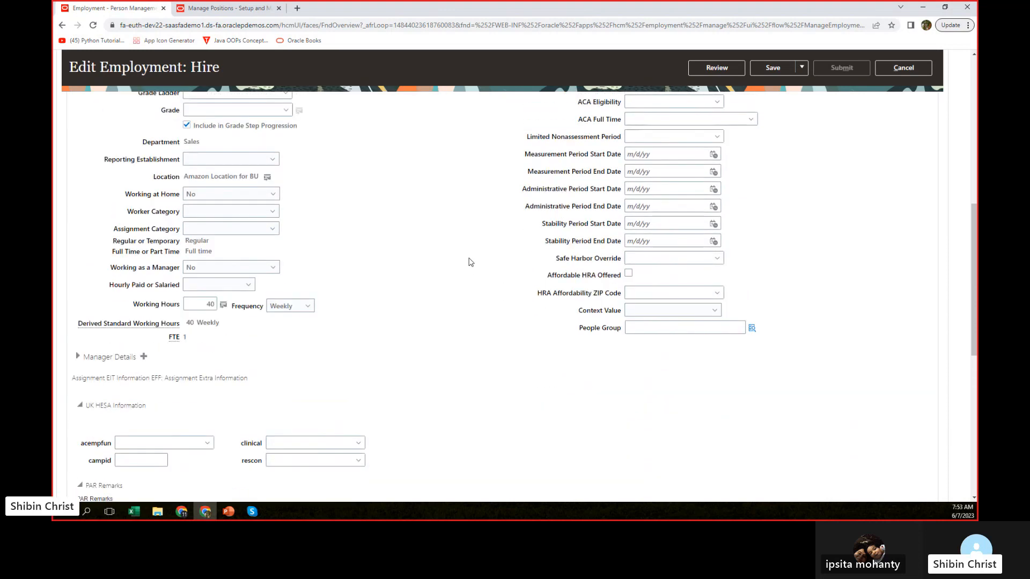
pyautogui.scroll(2, 488, 279)
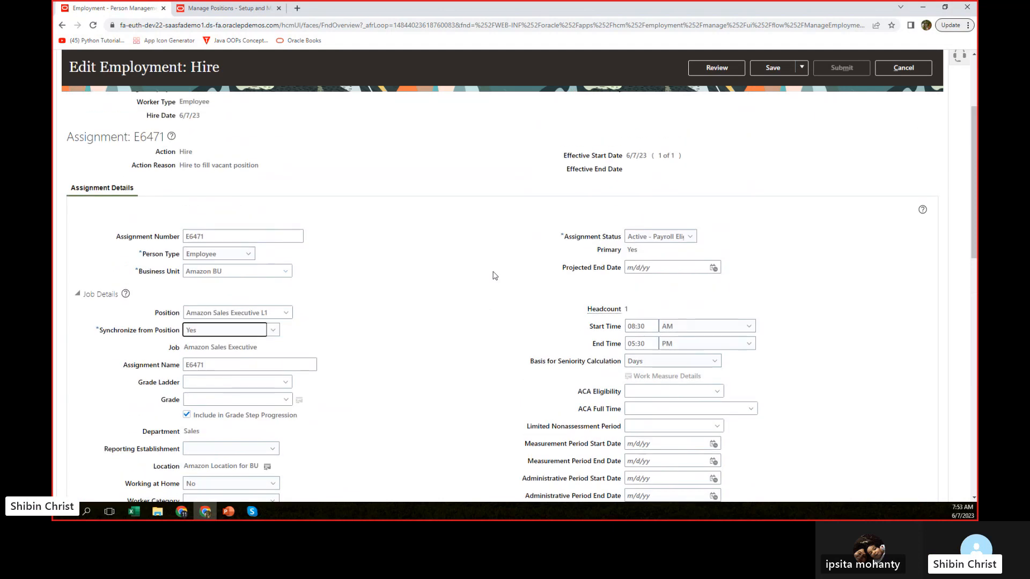
# Save the employment correction and review its proposed job detail values
pyautogui.scroll(3, 765, 99)
pyautogui.click(773, 185)
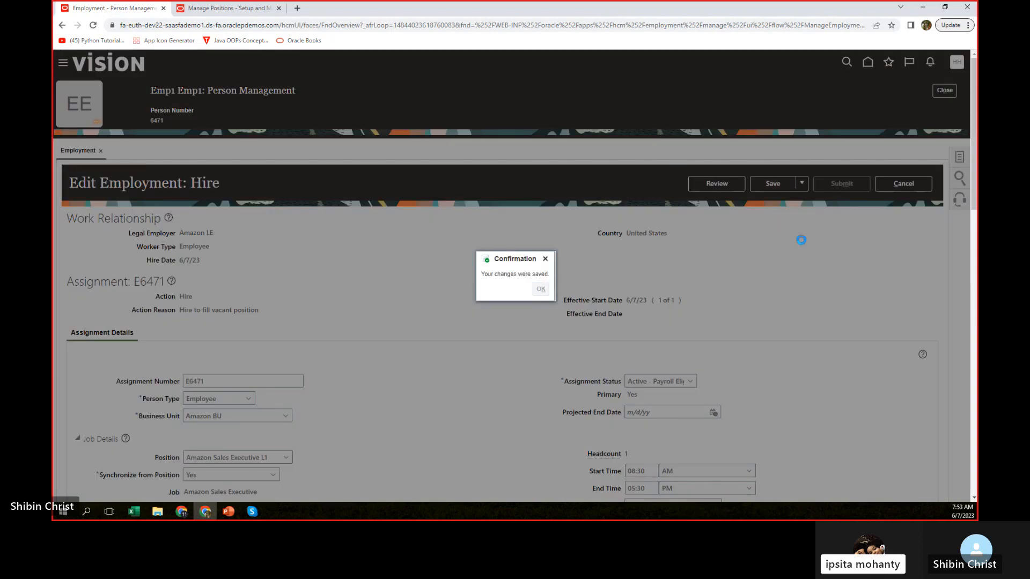
pyautogui.press('Return')
pyautogui.click(713, 183)
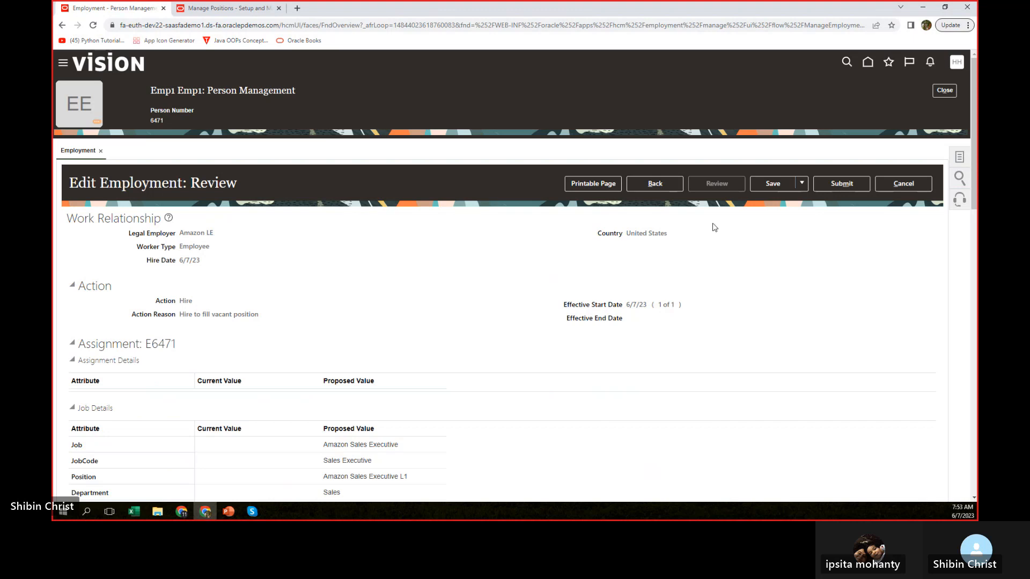
pyautogui.scroll(-2, 555, 320)
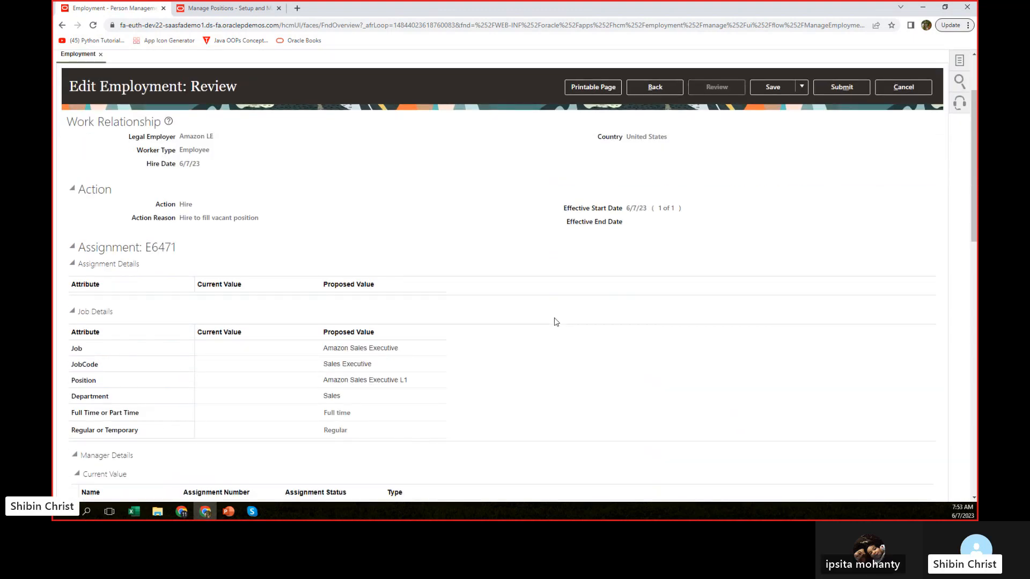
# Review the proposed employment changes, including job, location and direct report details, and submit the correction
pyautogui.scroll(-3, 555, 321)
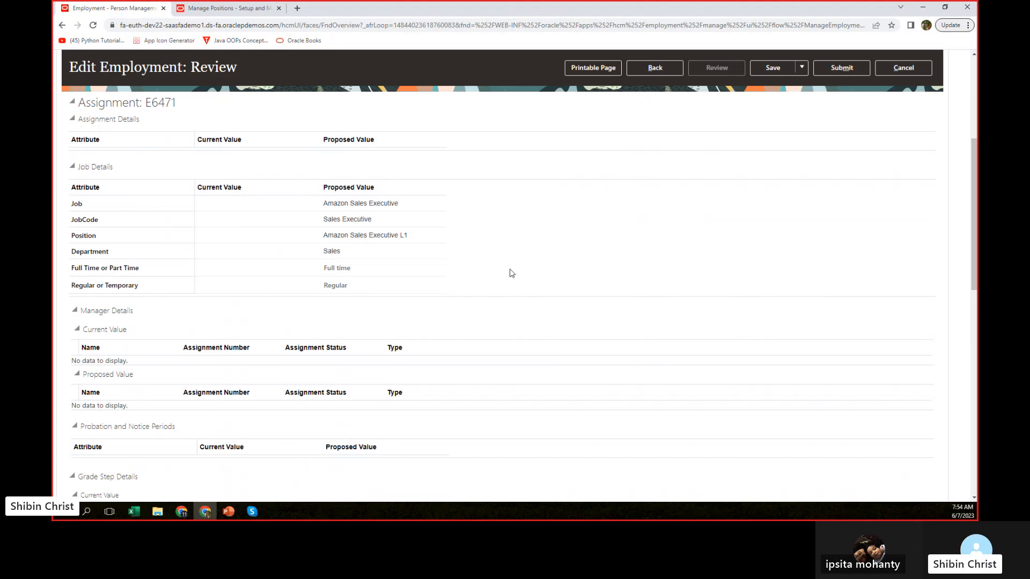
pyautogui.scroll(-8, 537, 254)
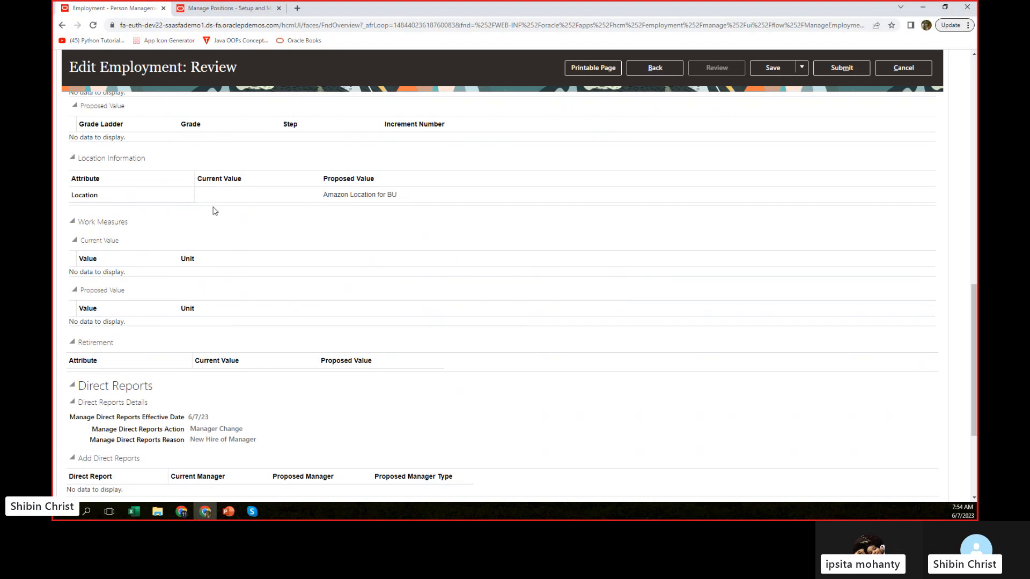
pyautogui.scroll(-3, 508, 232)
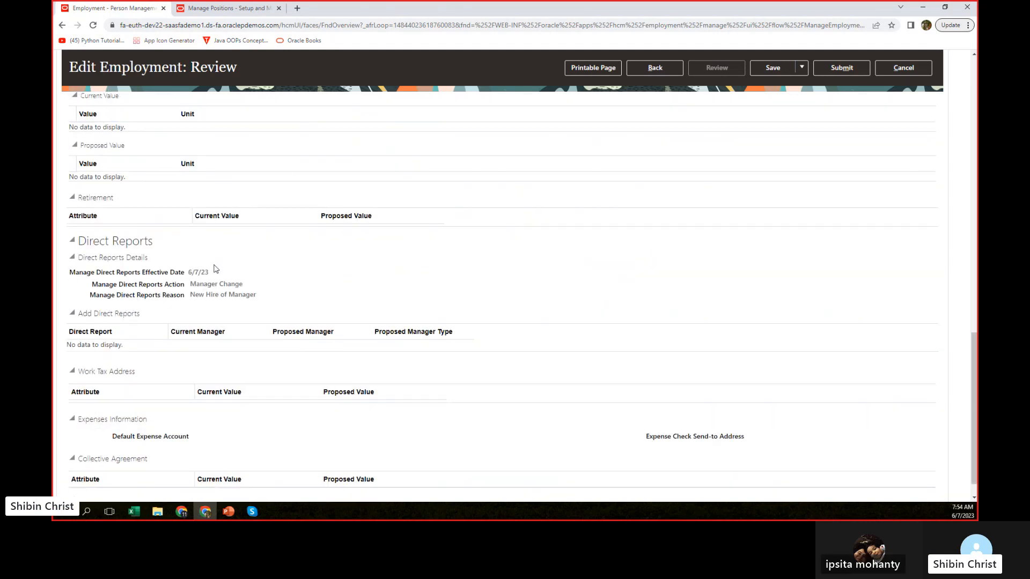
pyautogui.scroll(4, 472, 257)
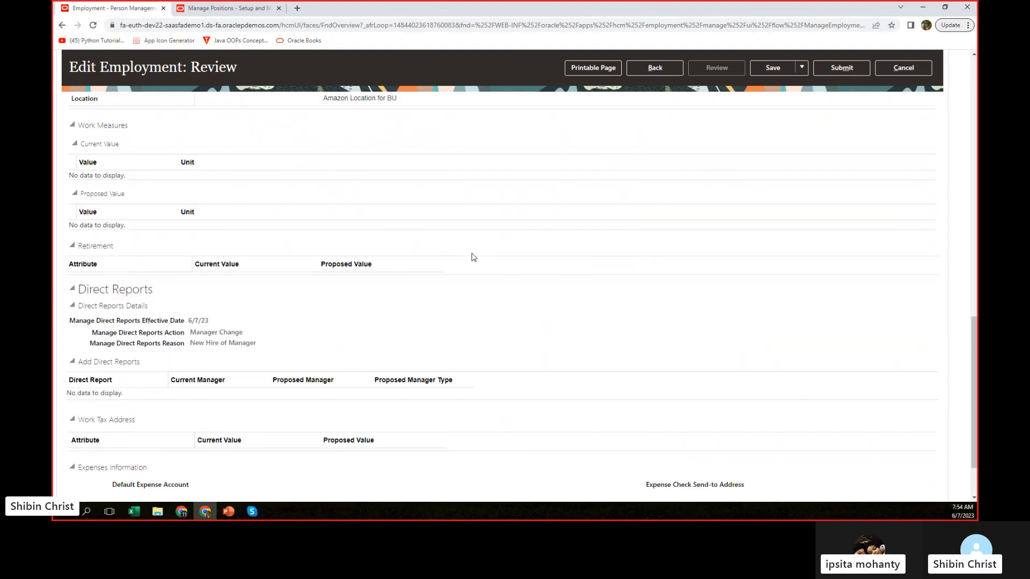
pyautogui.scroll(9, 471, 257)
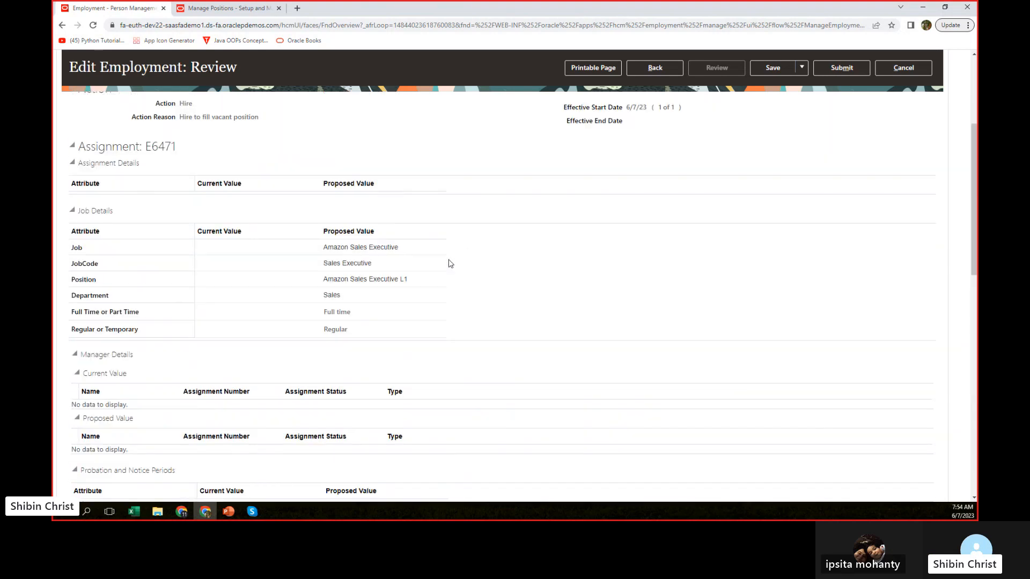
pyautogui.scroll(3, 594, 240)
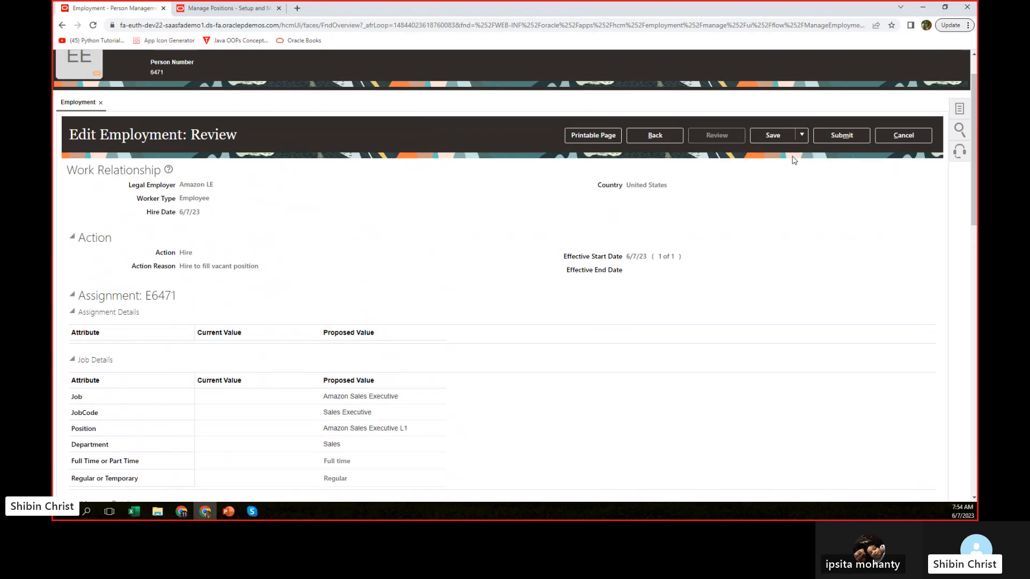
pyautogui.click(833, 138)
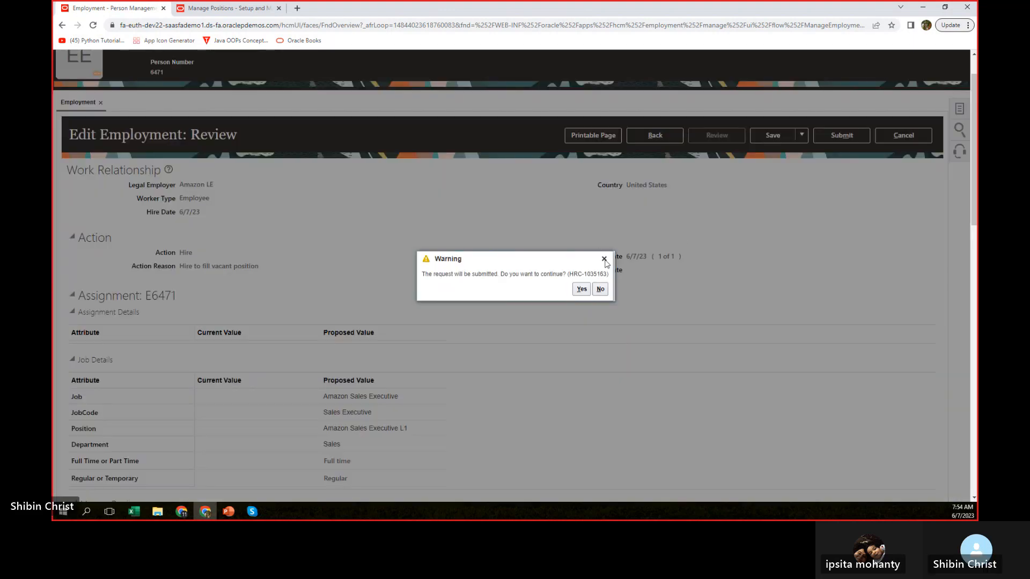
pyautogui.click(582, 290)
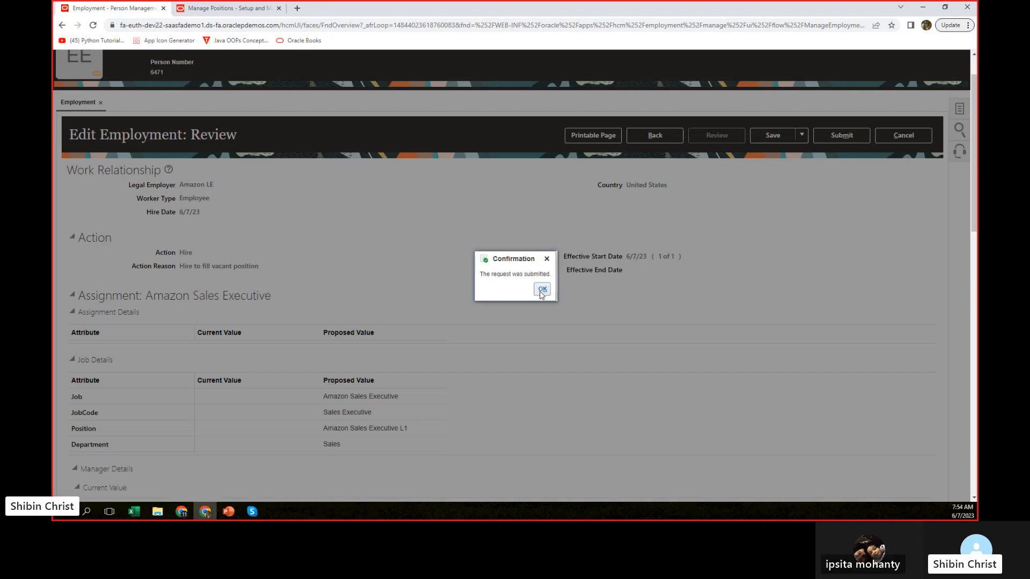
pyautogui.click(541, 289)
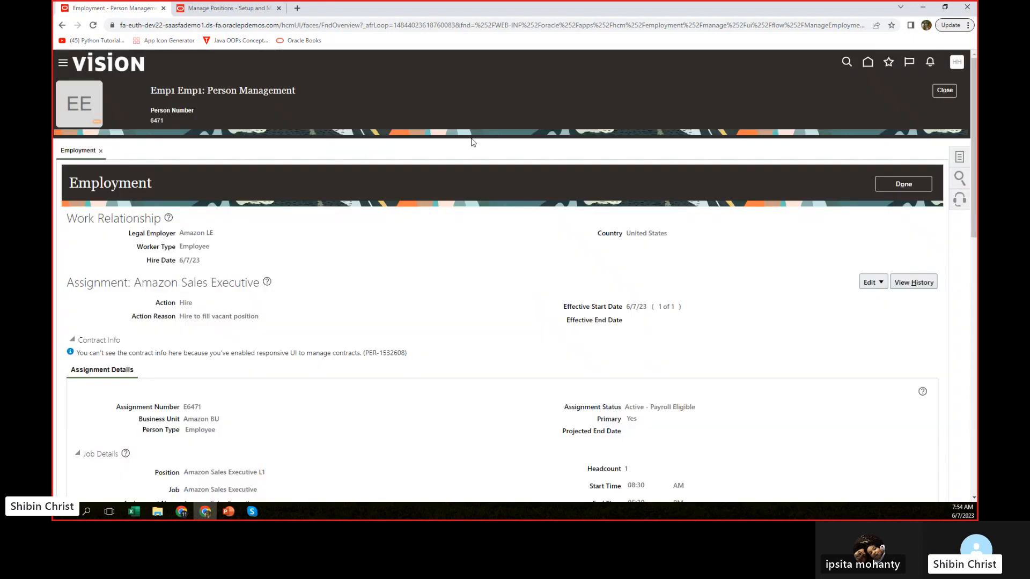
# Open the Security Console and go to its user accounts
pyautogui.click(62, 64)
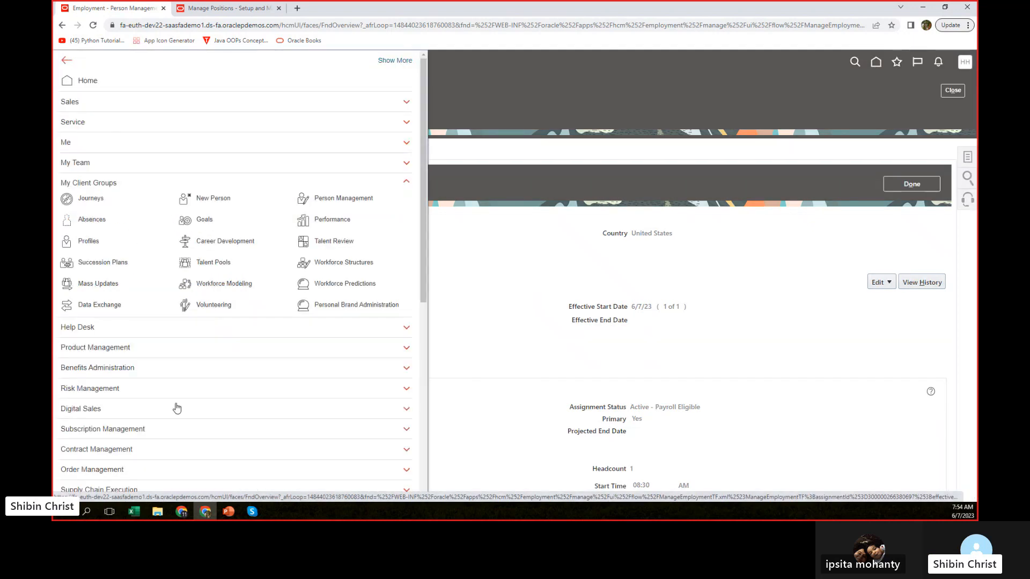
pyautogui.scroll(-1, 216, 382)
pyautogui.scroll(-1, 216, 381)
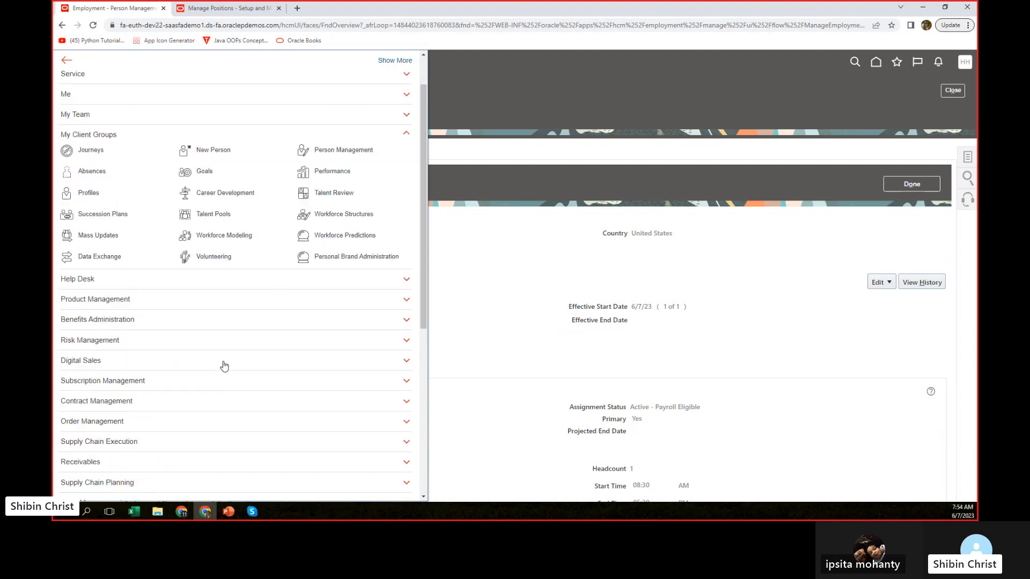
pyautogui.scroll(-5, 221, 370)
pyautogui.scroll(-3, 239, 371)
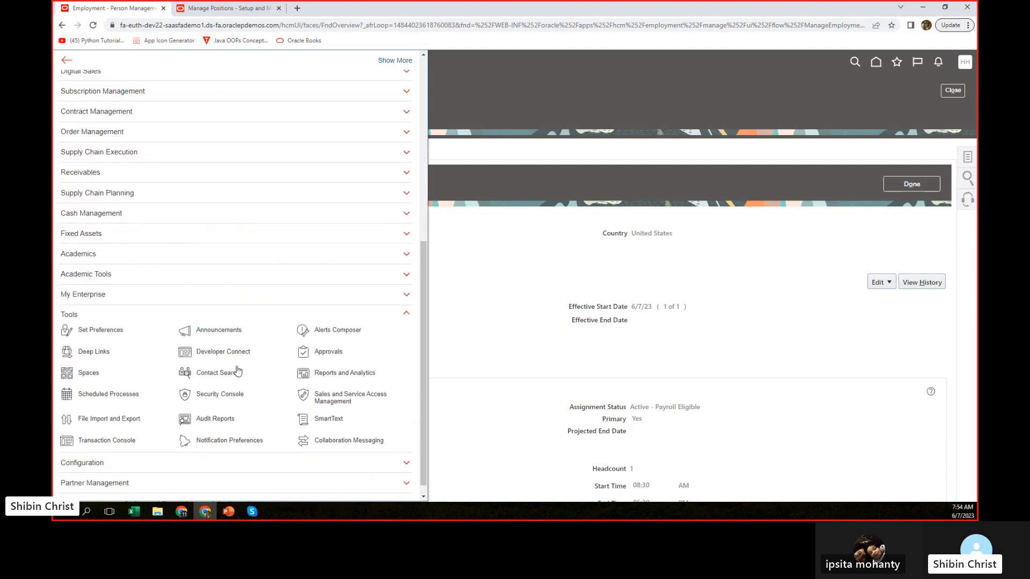
pyautogui.click(213, 396)
pyautogui.click(375, 126)
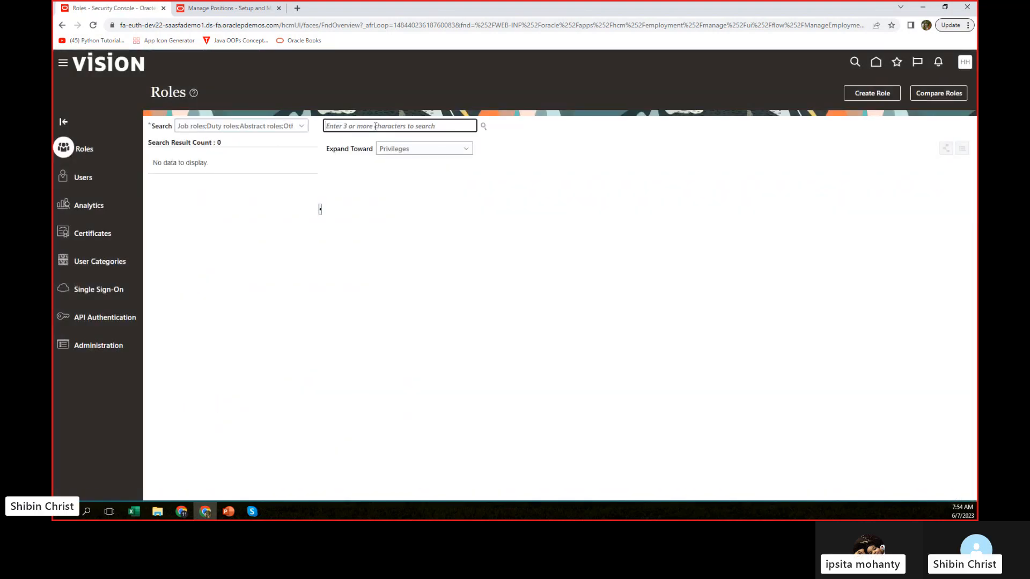
pyautogui.write('em')
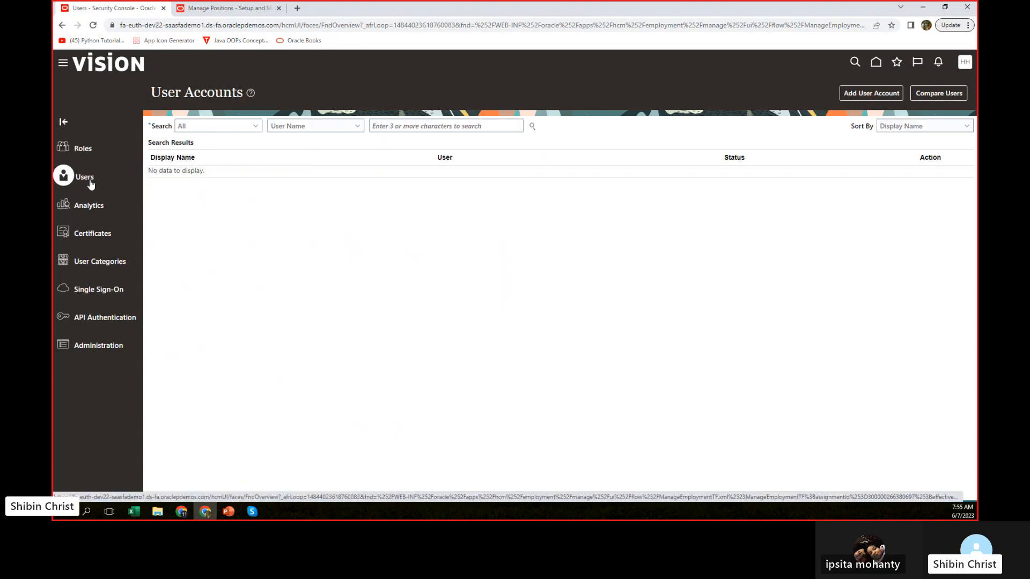
# Search the user accounts for emp1 and open the account's details to check the person number
pyautogui.click(451, 126)
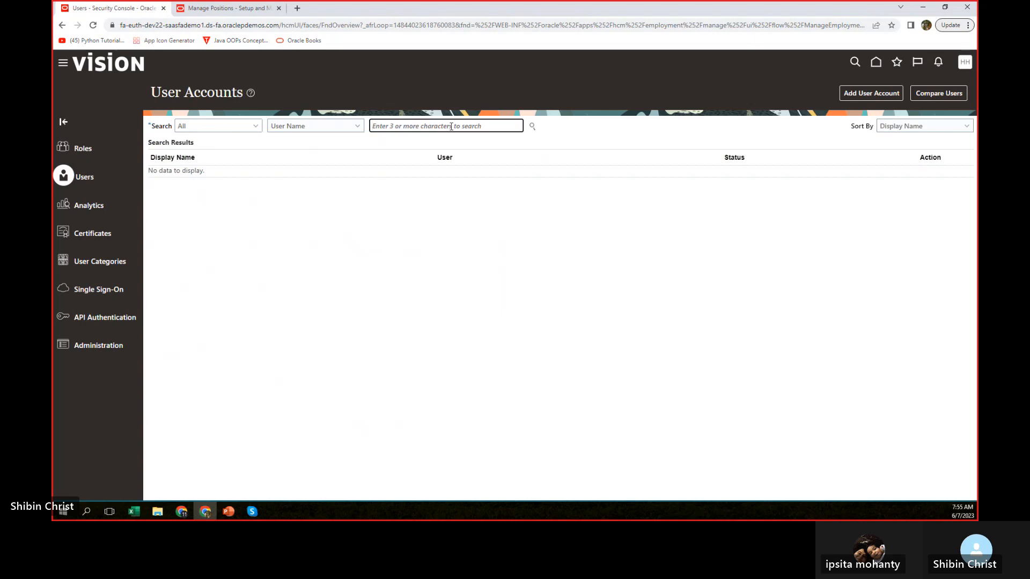
pyautogui.write('emp1')
pyautogui.click(532, 126)
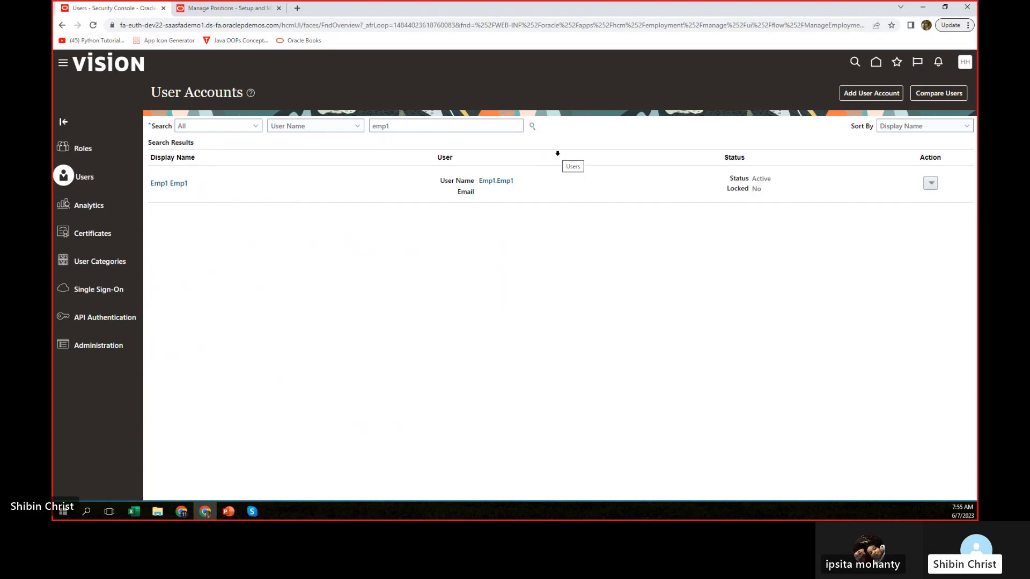
pyautogui.click(166, 182)
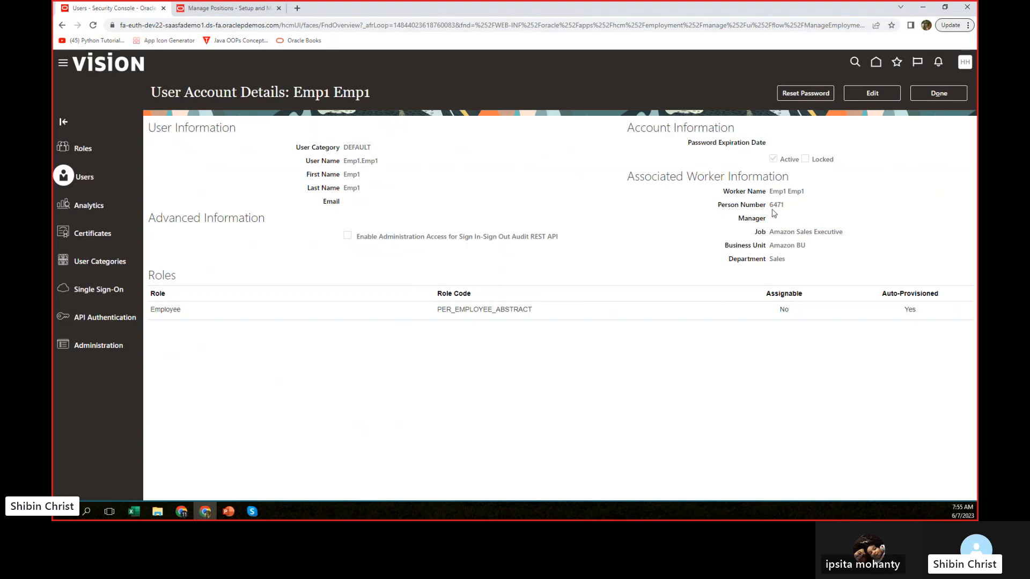
pyautogui.moveTo(785, 209); pyautogui.dragTo(768, 208)
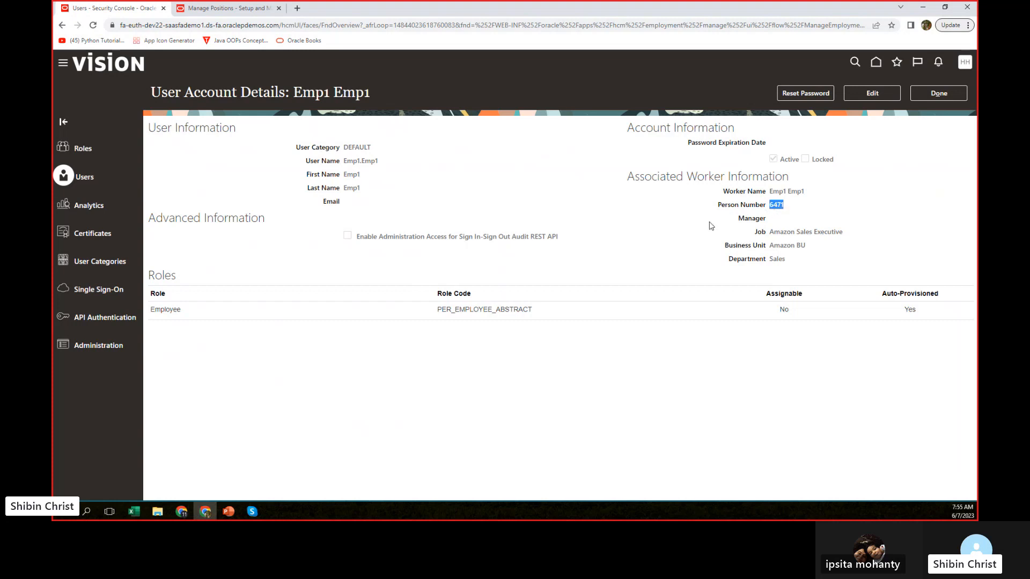
# Search Person Management by name for emp1 and check the person number in the matching record
pyautogui.click(64, 65)
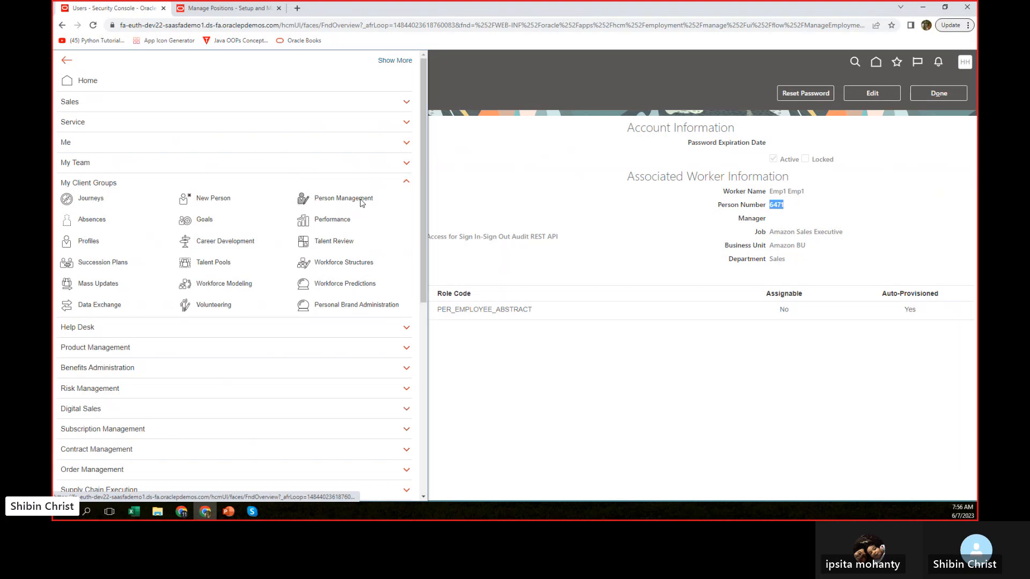
pyautogui.click(344, 198)
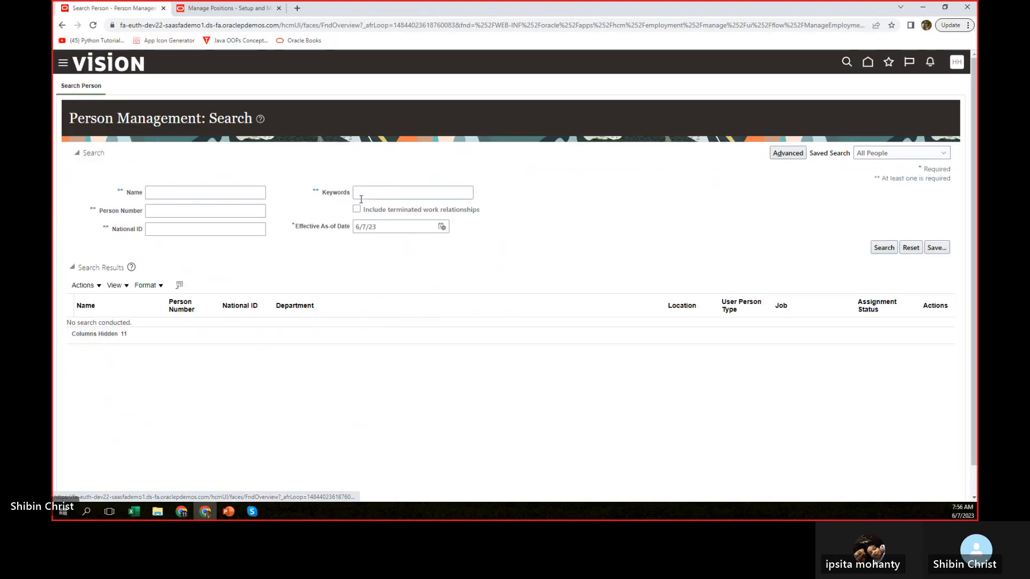
pyautogui.click(152, 195)
pyautogui.click(206, 215)
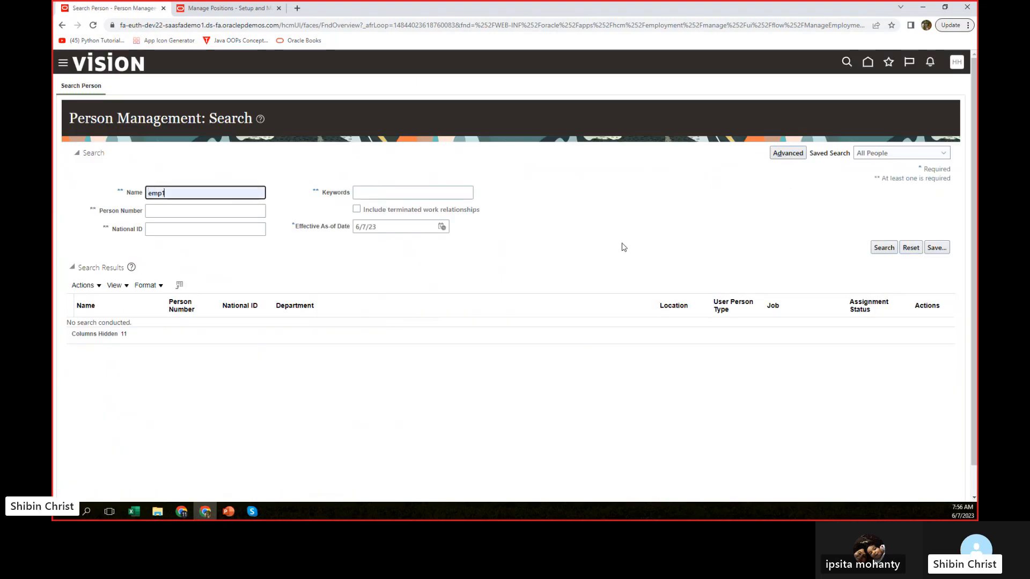
pyautogui.press('Return')
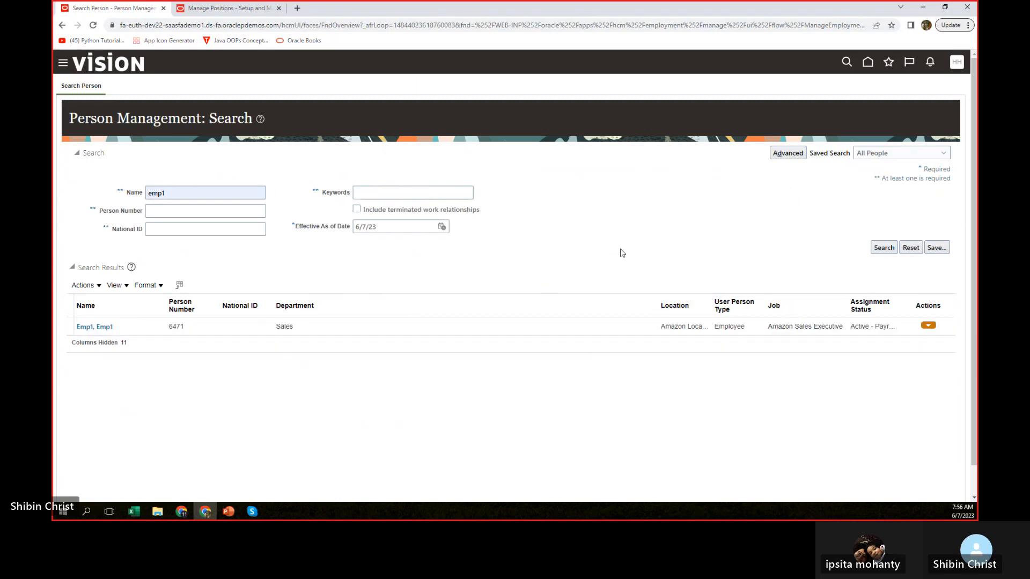
pyautogui.click(186, 326)
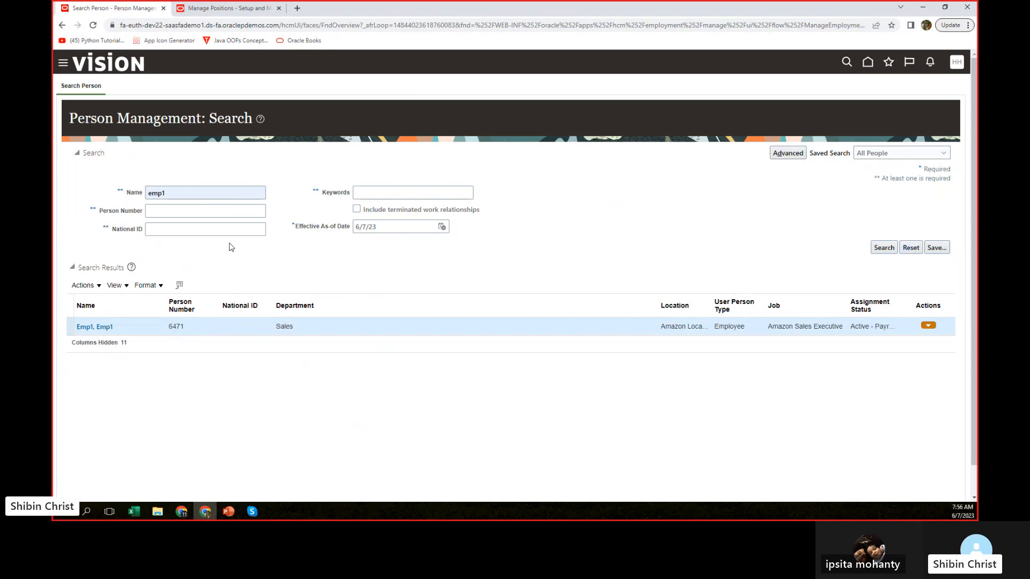
# Start the Hire an Employee task from the New Person work area
pyautogui.click(63, 65)
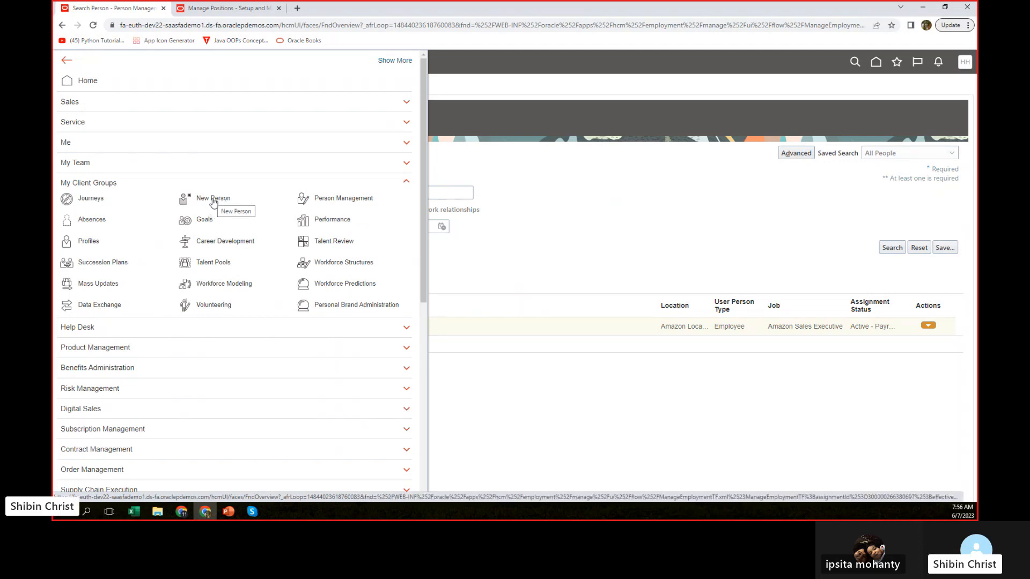
pyautogui.click(63, 65)
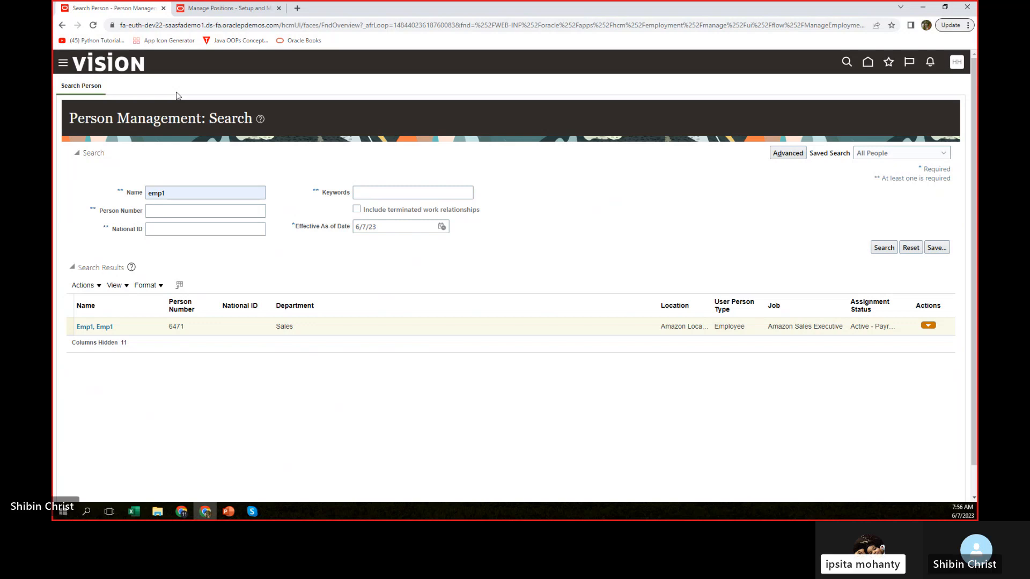
pyautogui.click(63, 65)
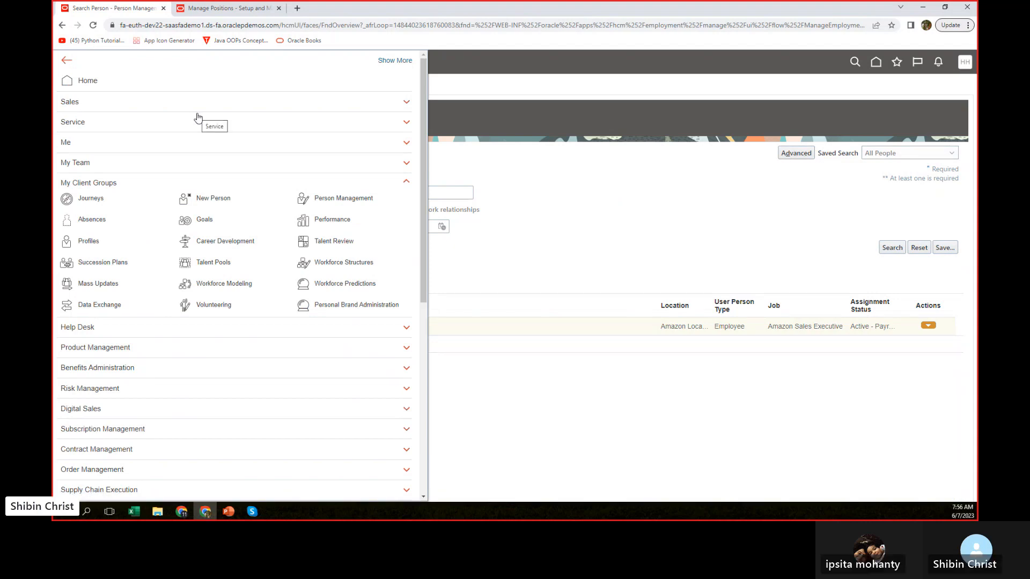
pyautogui.click(209, 200)
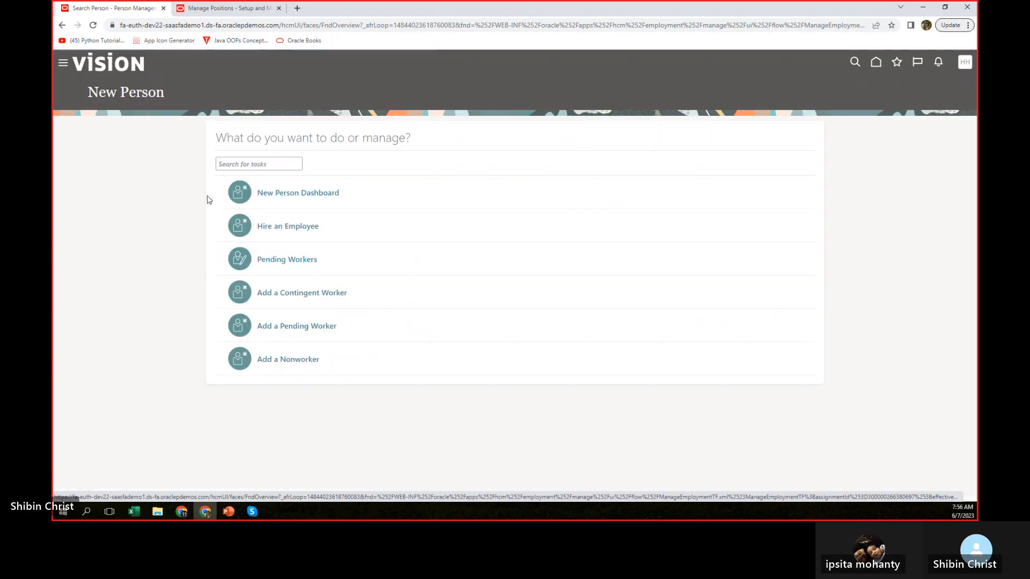
pyautogui.click(64, 65)
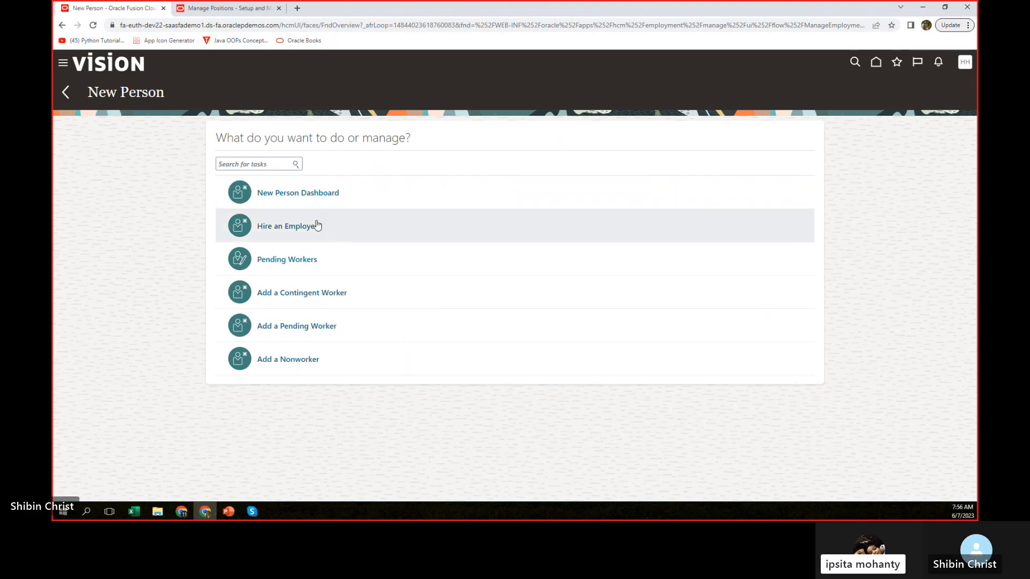
pyautogui.click(298, 226)
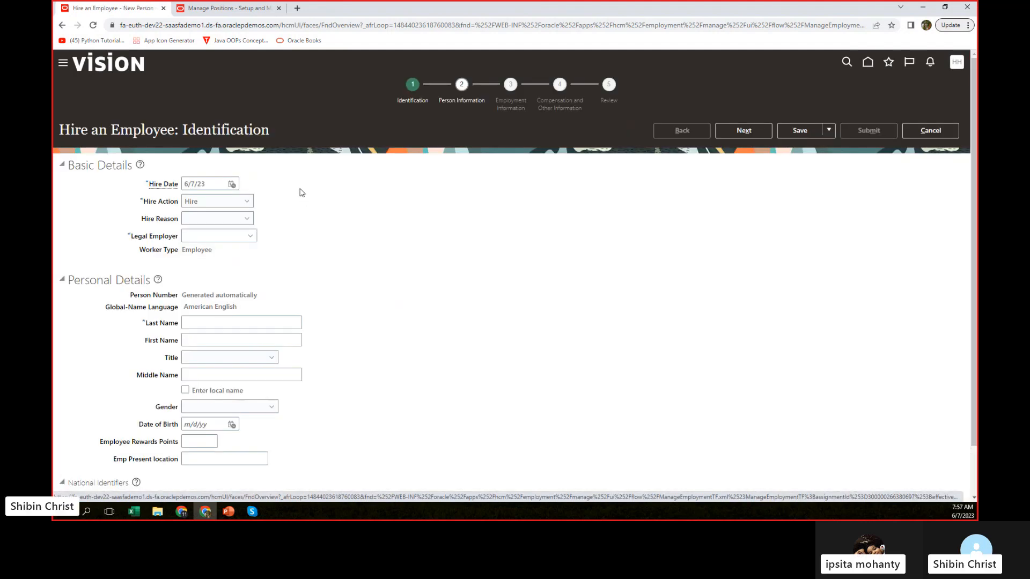
# Set the new hire's legal employer to Amazon LE
pyautogui.click(222, 237)
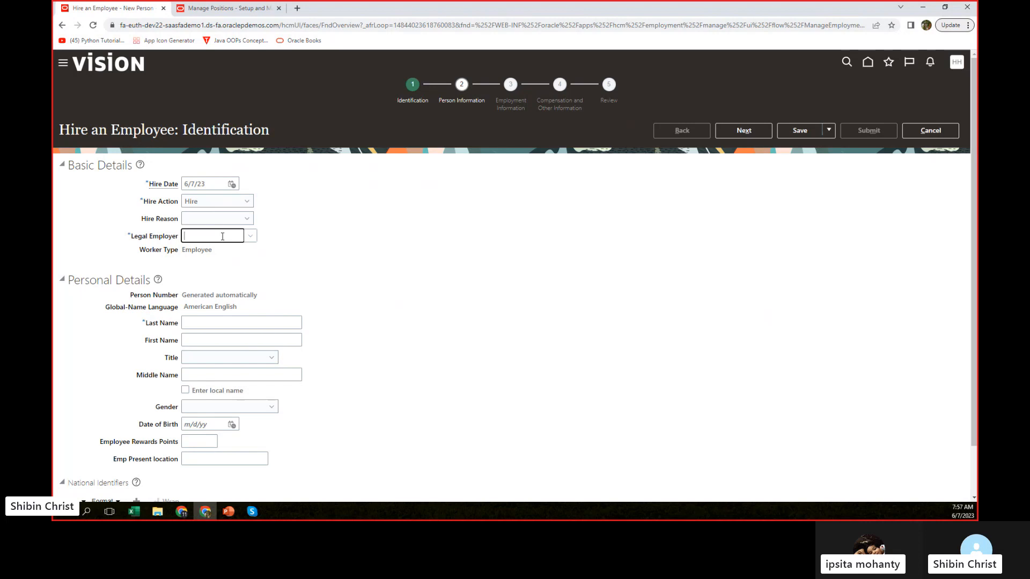
pyautogui.write('amazon')
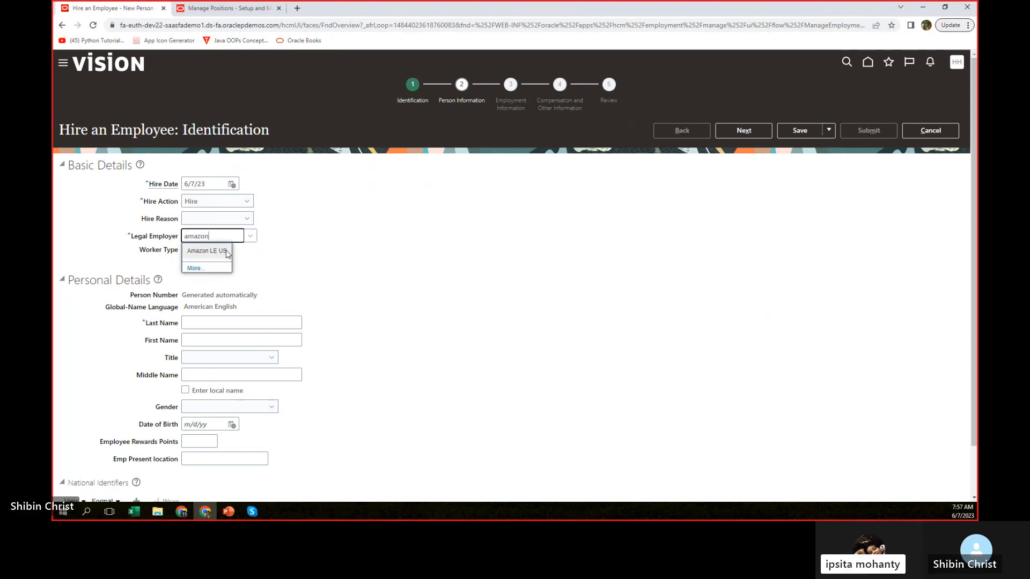
pyautogui.click(207, 251)
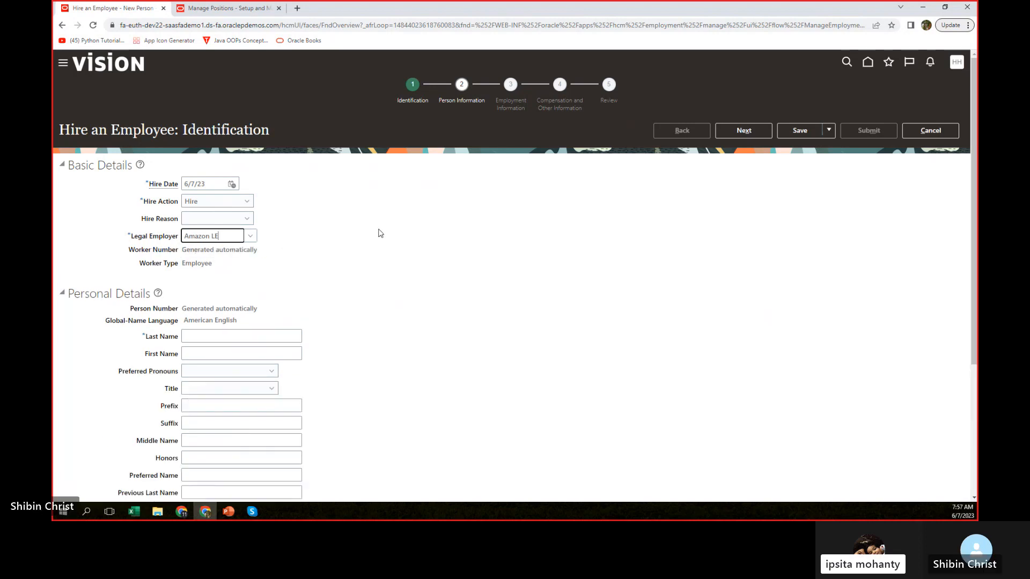
# Enter Emp2 as both the last name and the first name of the new hire
pyautogui.click(238, 335)
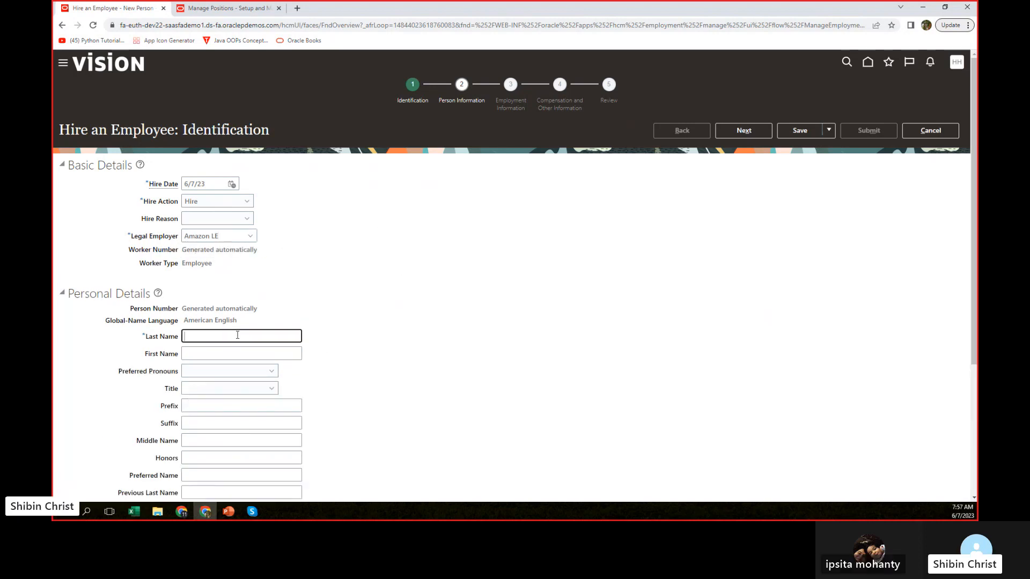
pyautogui.write('Emp2')
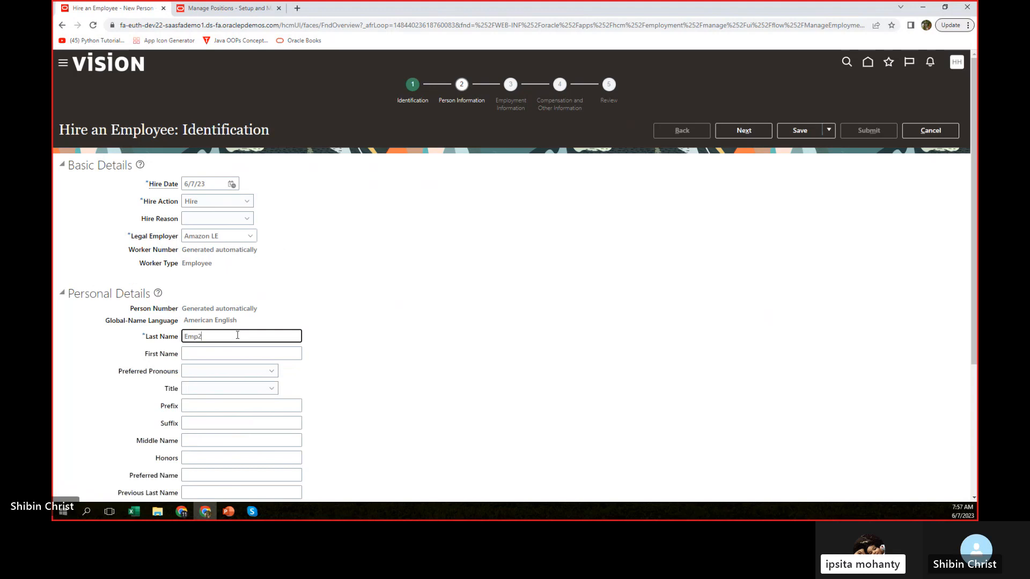
pyautogui.click(233, 352)
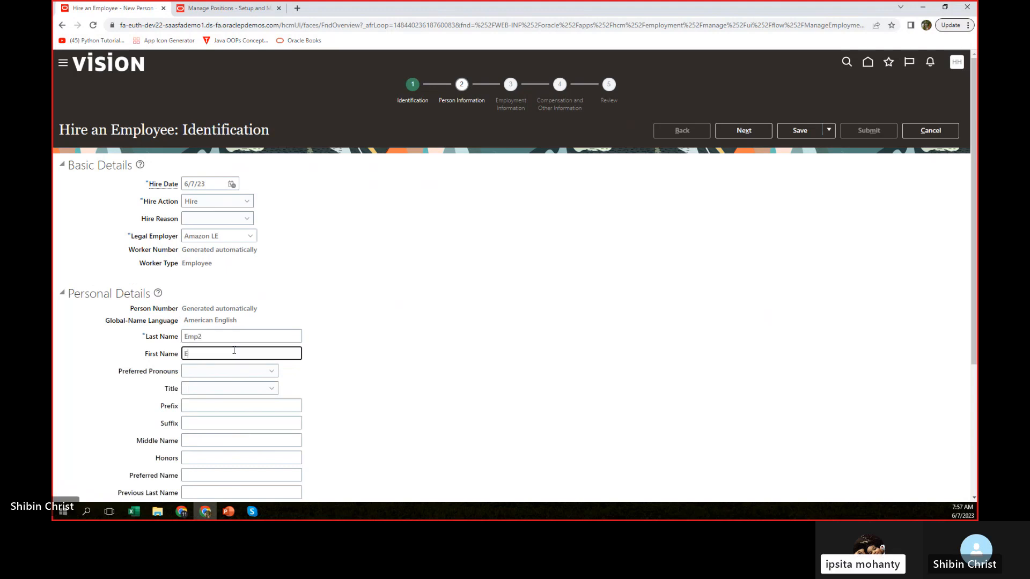
pyautogui.write('Emp2')
pyautogui.click(494, 272)
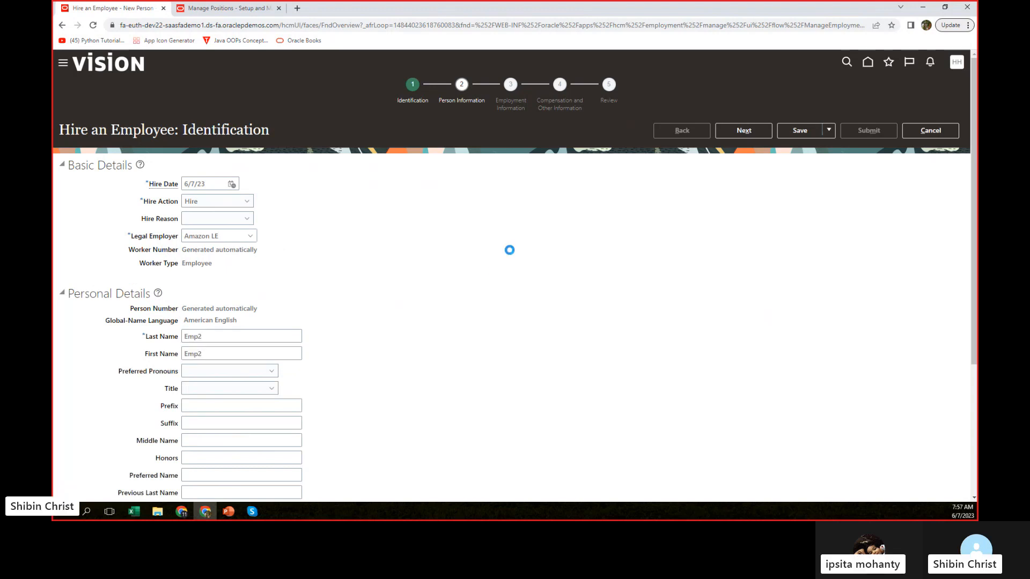
# Set the new hire's gender to Male in the personal details
pyautogui.scroll(-1, 509, 242)
pyautogui.scroll(-2, 510, 242)
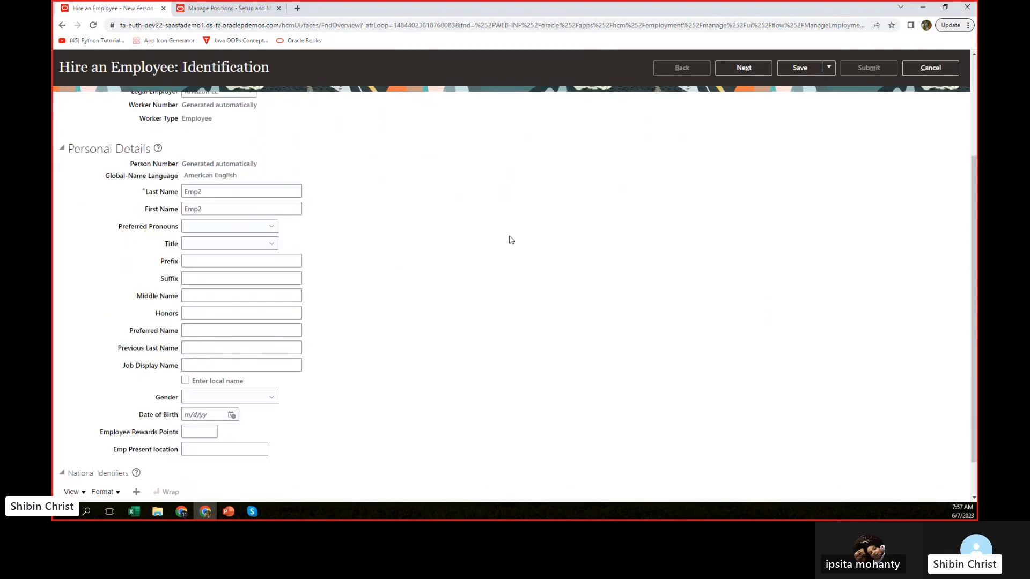
pyautogui.scroll(-1, 508, 229)
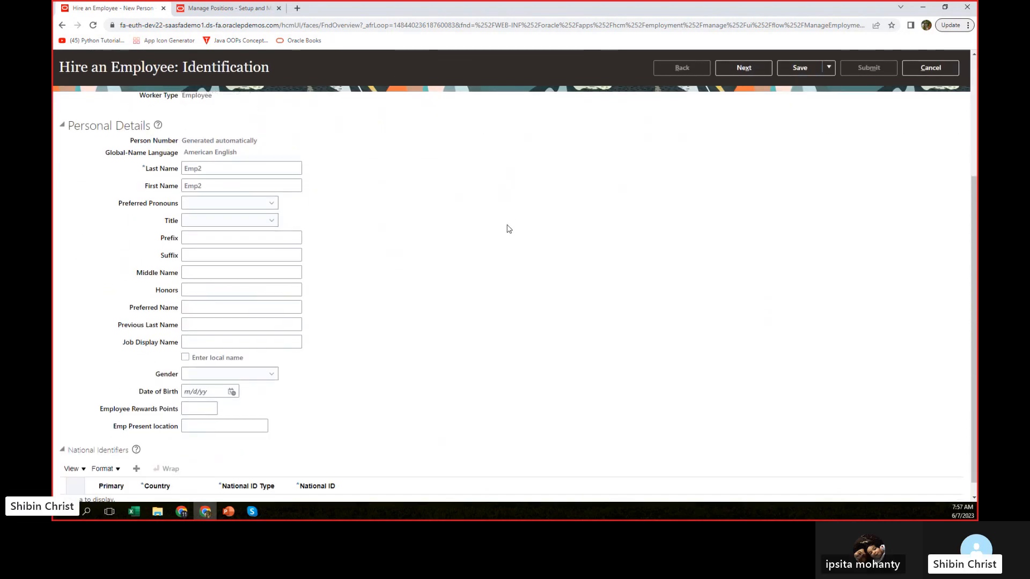
pyautogui.scroll(-1, 508, 229)
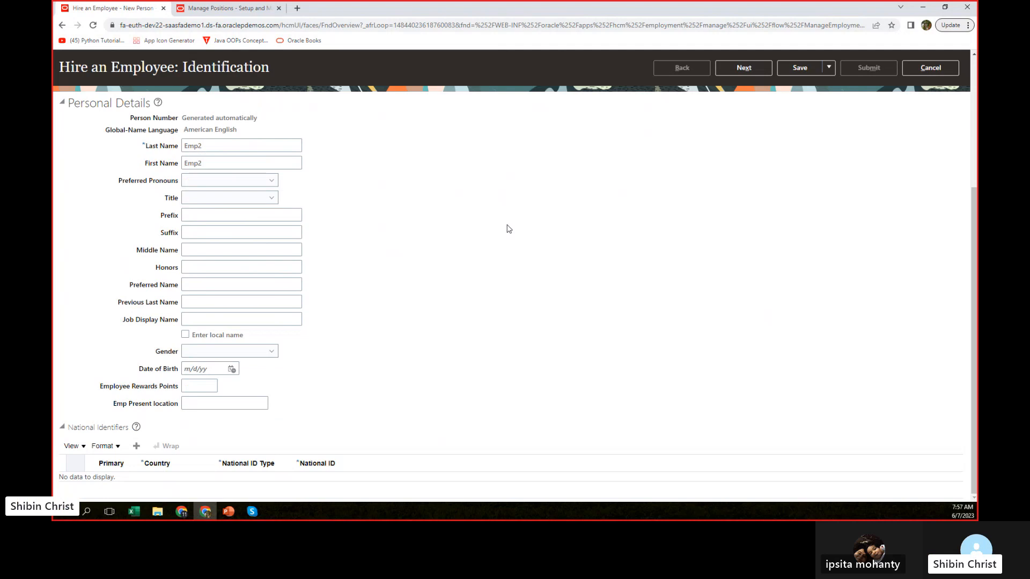
pyautogui.click(218, 353)
pyautogui.click(204, 391)
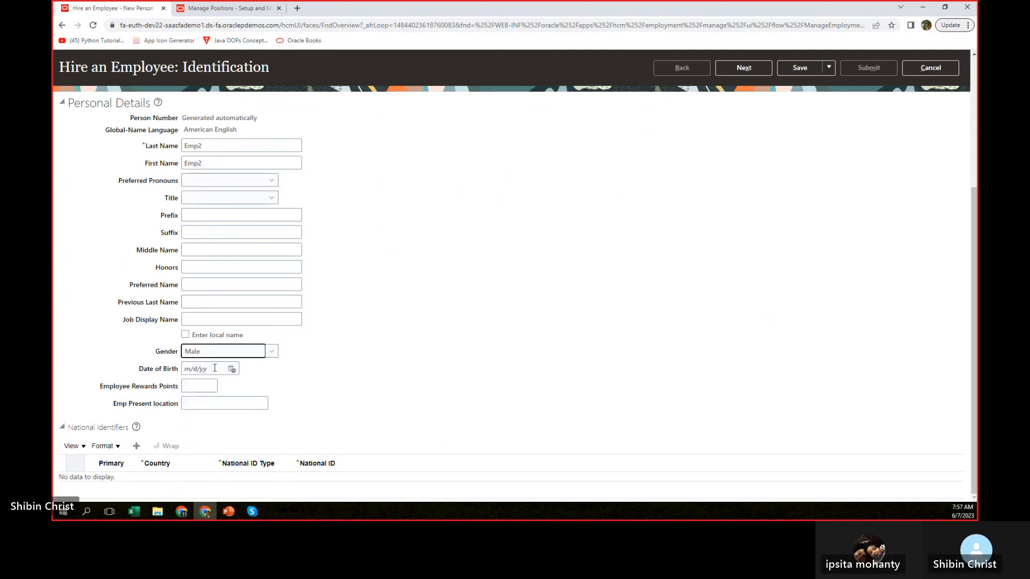
# Pick the new hire's date of birth from the calendar and set the title to Mr
pyautogui.click(231, 370)
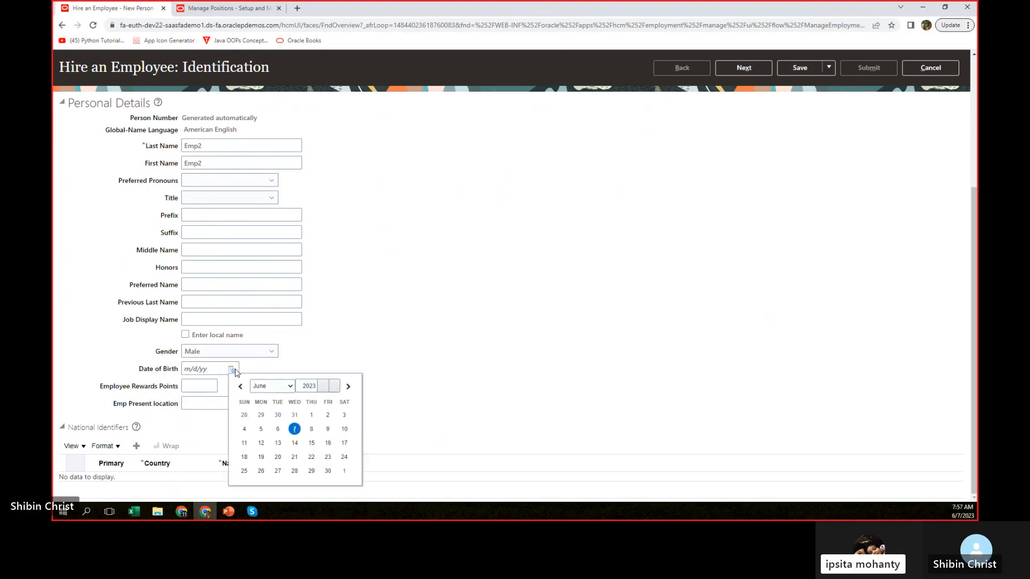
pyautogui.doubleClick(310, 385)
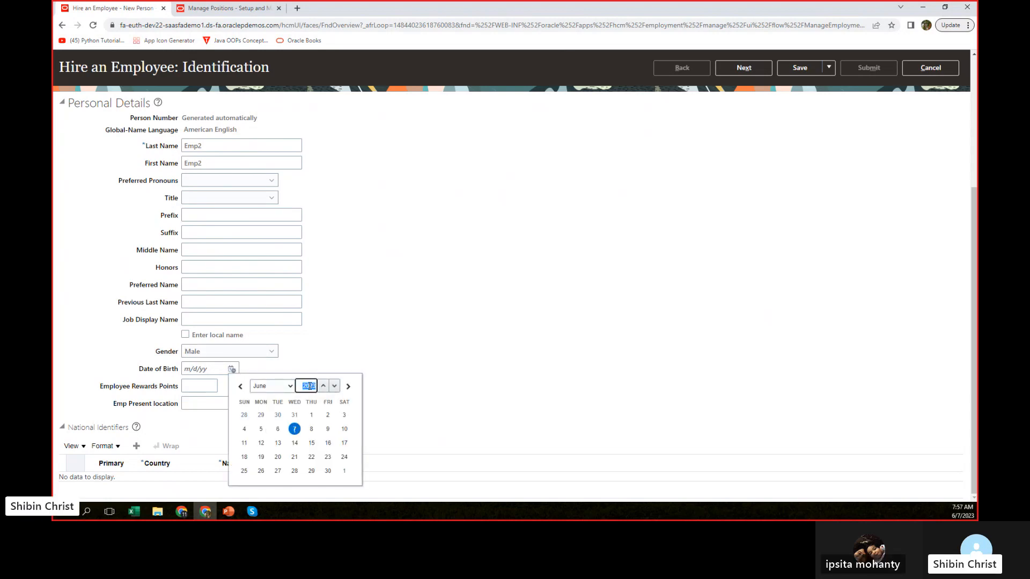
pyautogui.write('20')
pyautogui.click(312, 418)
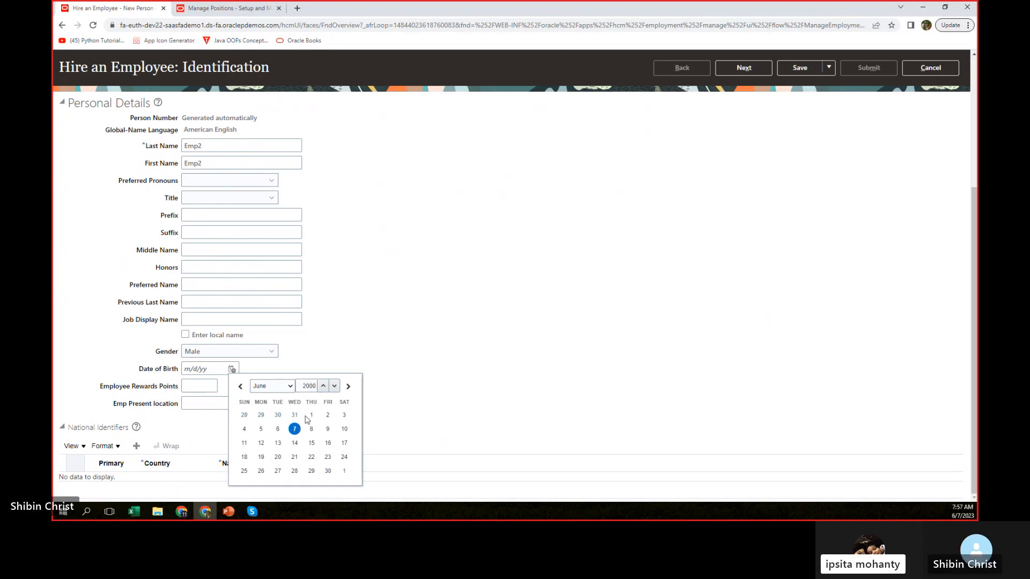
pyautogui.click(310, 416)
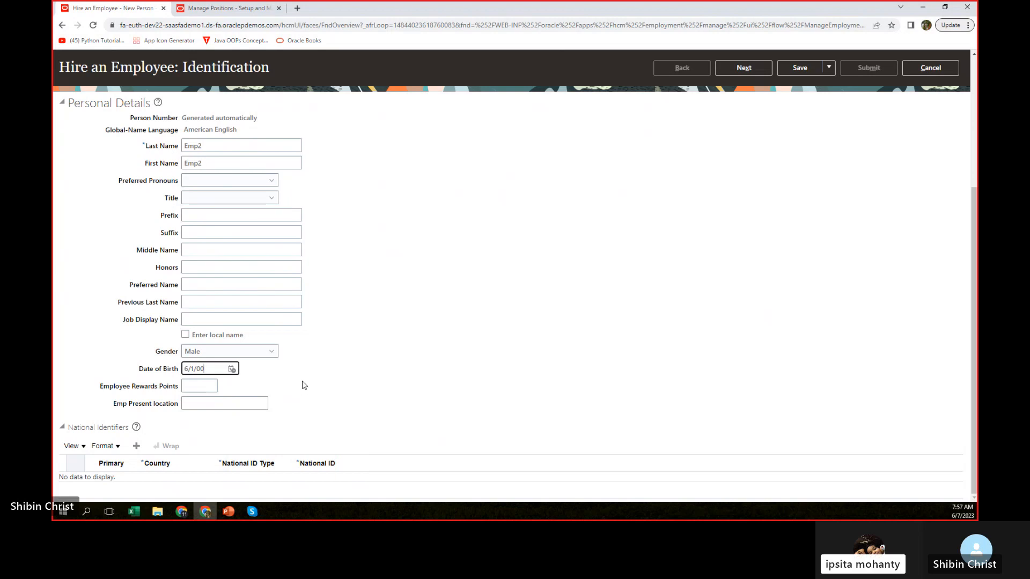
pyautogui.click(397, 375)
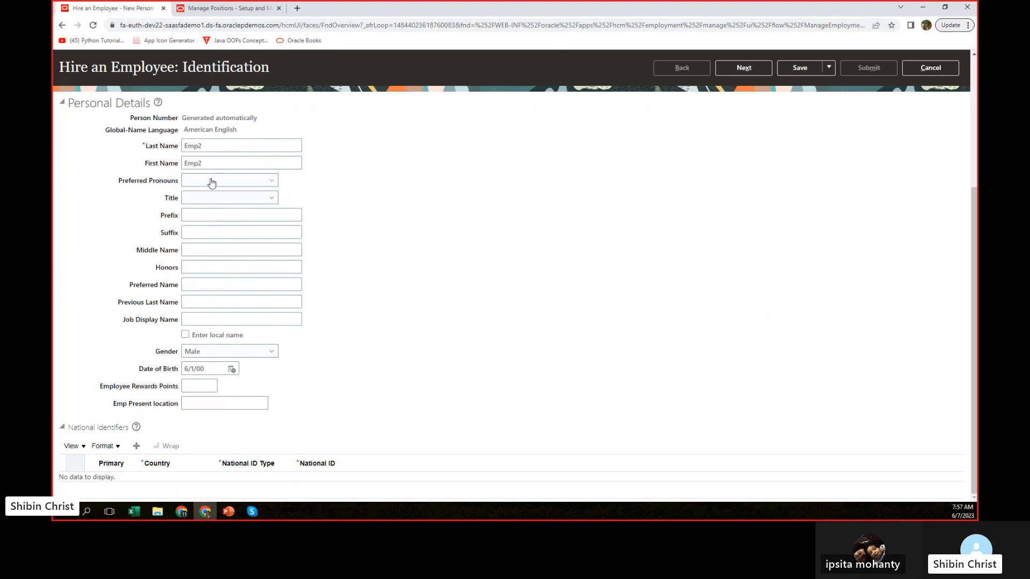
pyautogui.click(256, 199)
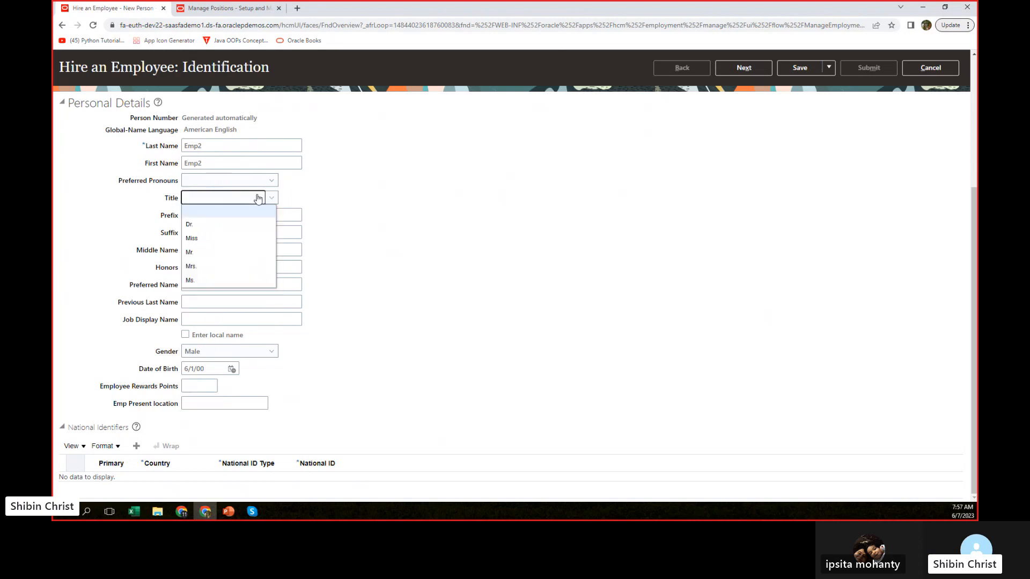
pyautogui.click(202, 254)
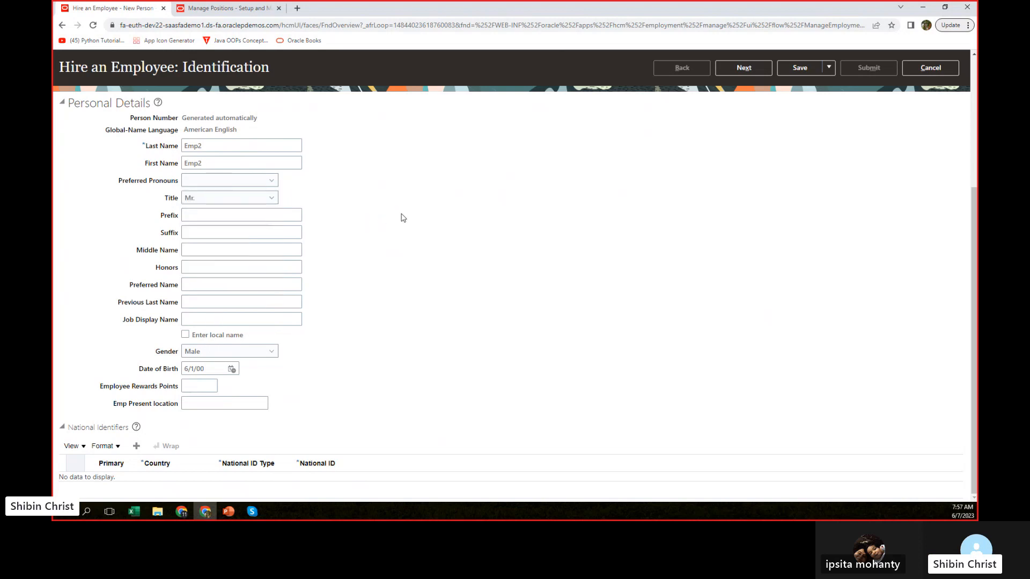
# Set the hire reason to Hire to fill vacant position and proceed to the Person Information stage
pyautogui.scroll(5, 524, 267)
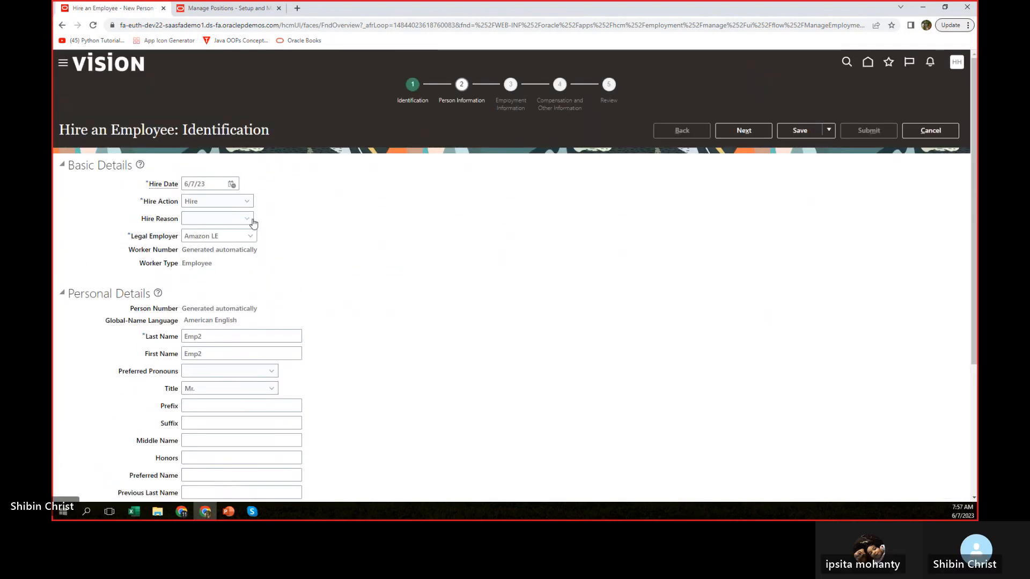
pyautogui.click(247, 219)
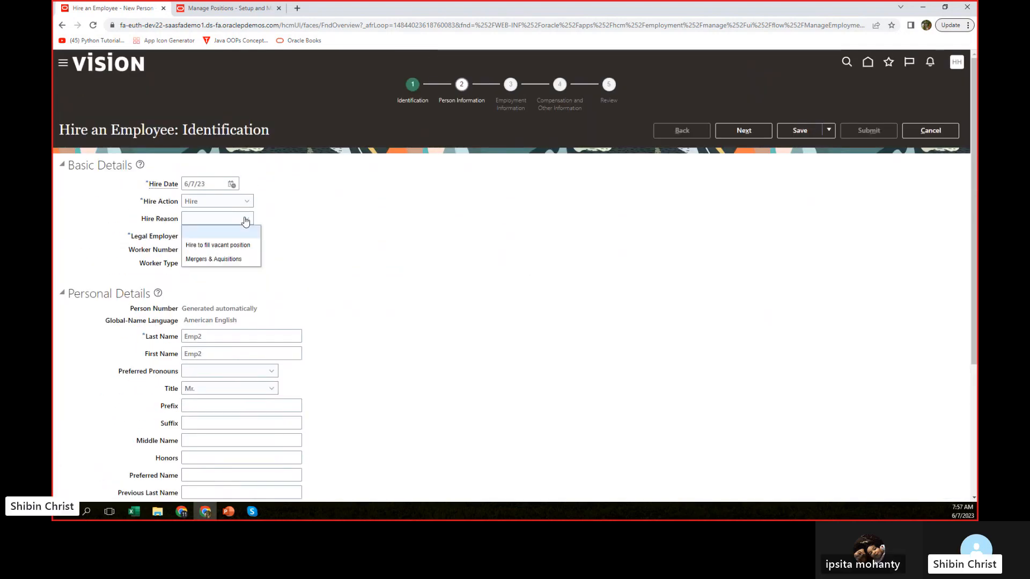
pyautogui.click(209, 250)
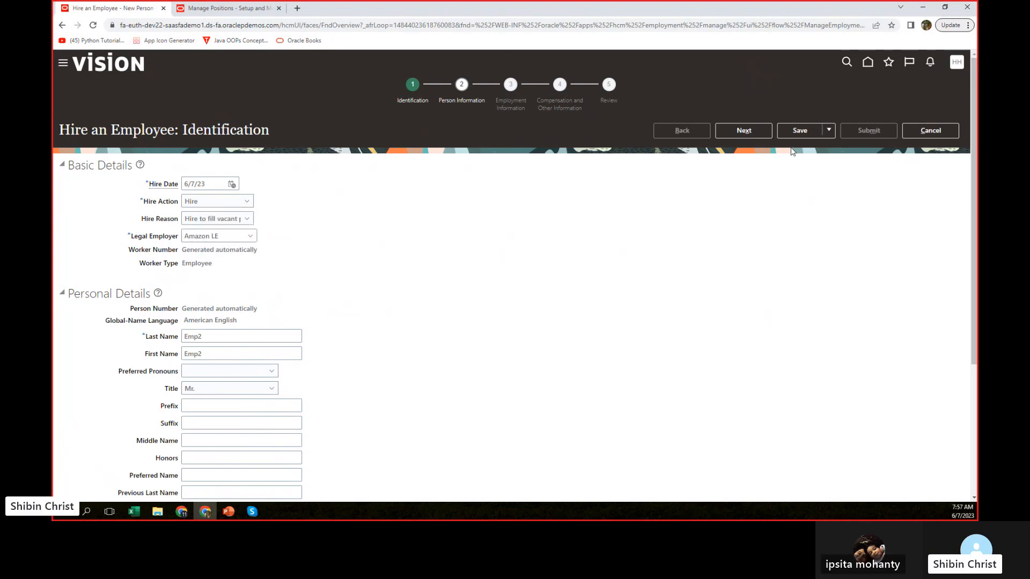
pyautogui.click(739, 131)
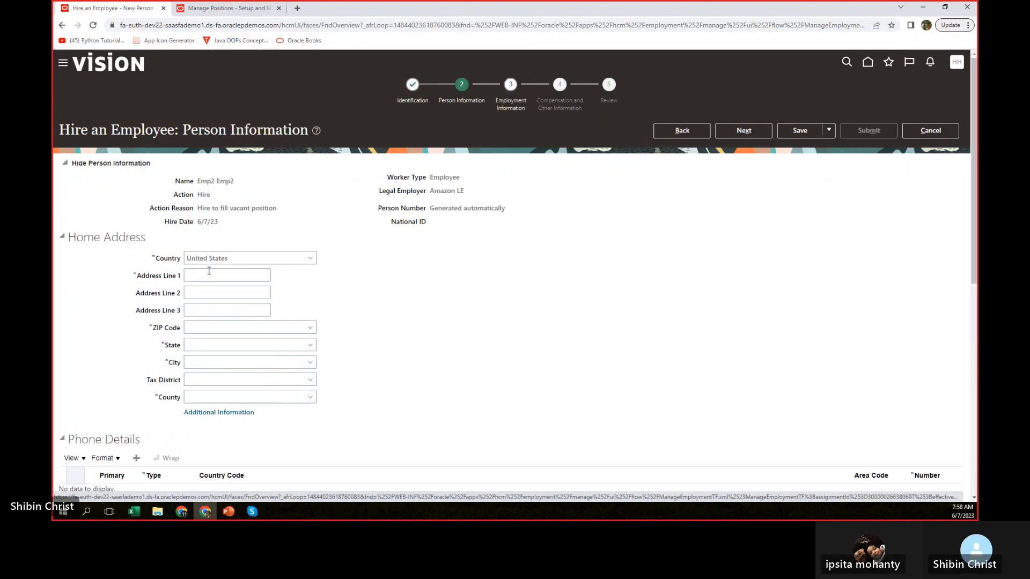
# Enter the sample text "Add line 1" as Address Line 1 of the home address
pyautogui.click(204, 276)
pyautogui.write('Add')
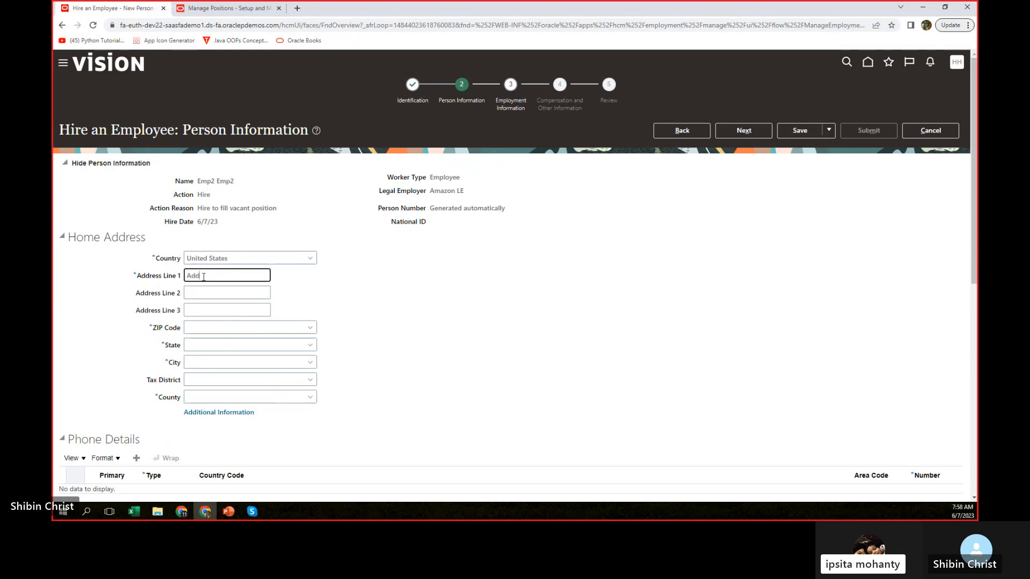
pyautogui.write(' In')
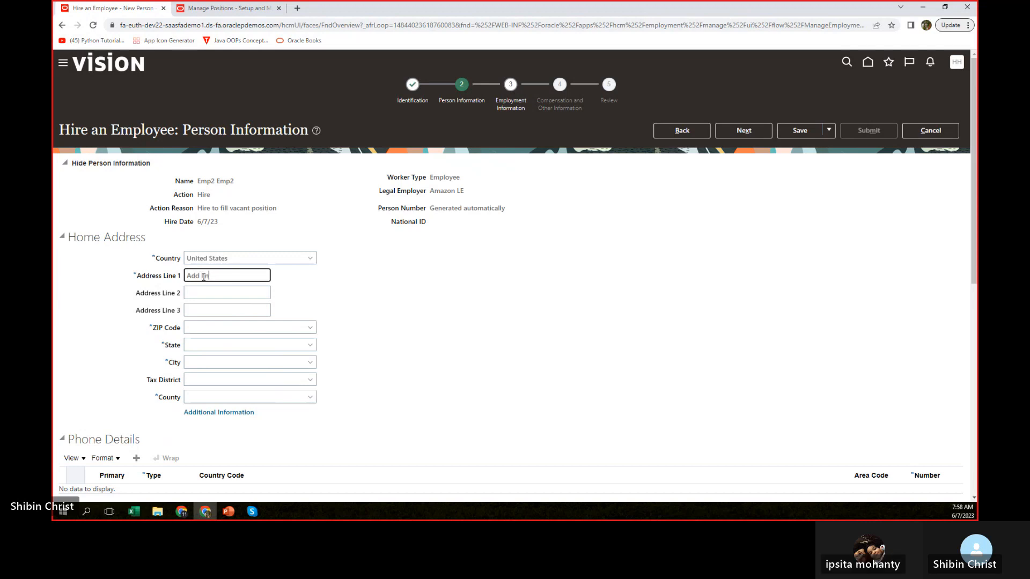
pyautogui.click(424, 294)
pyautogui.click(226, 274)
pyautogui.press('BackSpace')
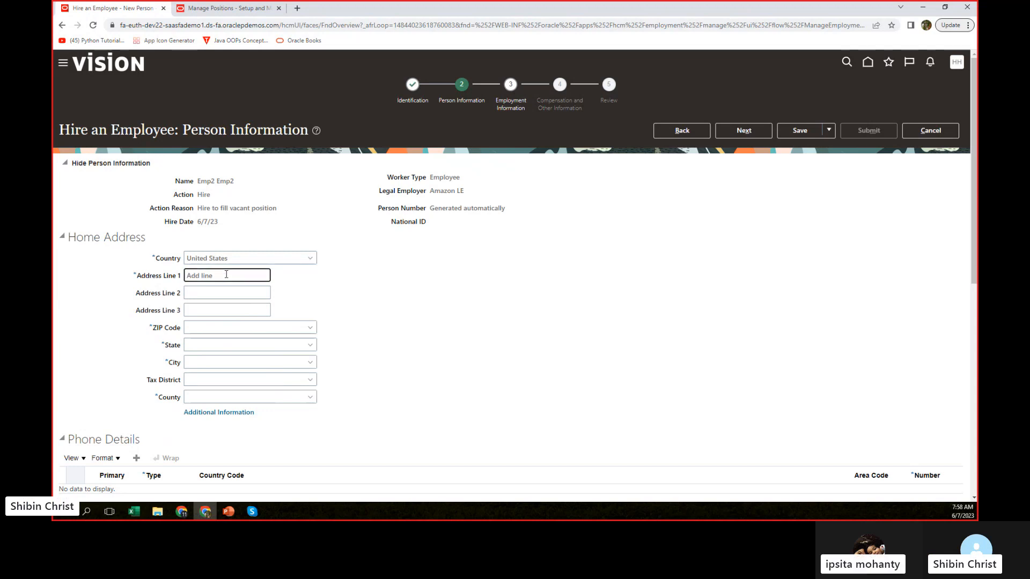
pyautogui.write('1')
pyautogui.click(390, 286)
# Enter the ZIP code of the new hire's home address
pyautogui.click(205, 326)
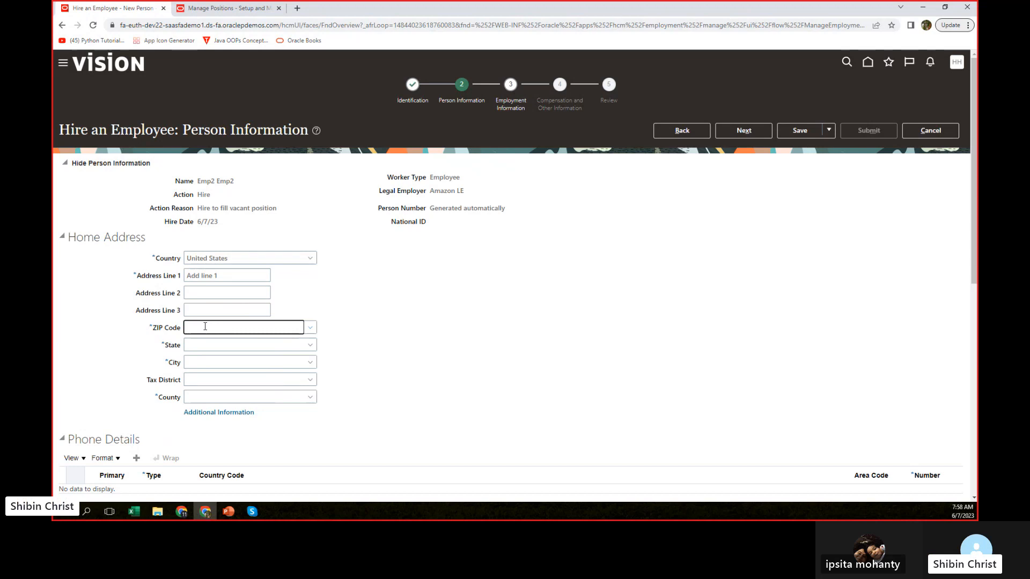
pyautogui.write('43')
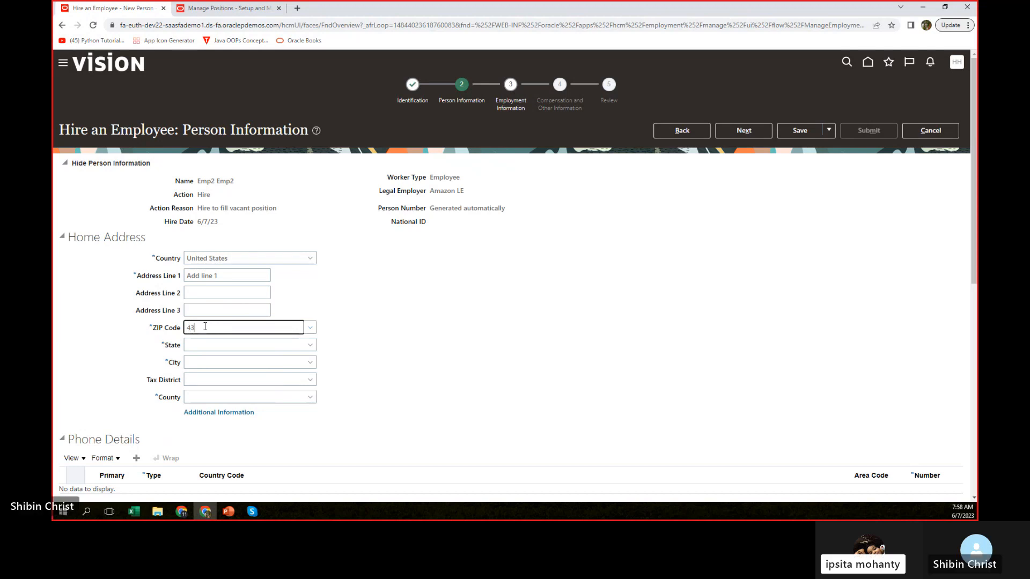
pyautogui.write('082')
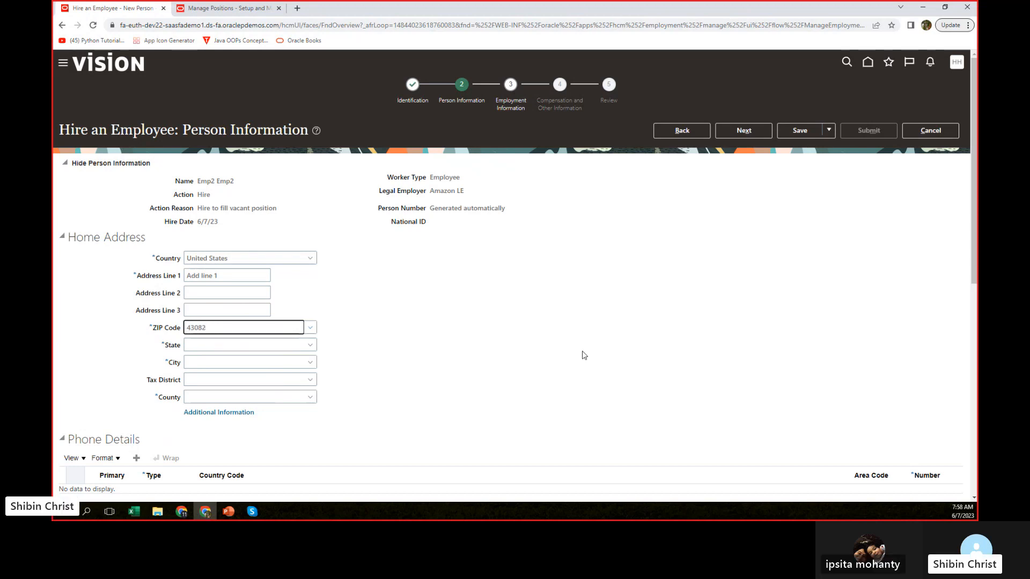
pyautogui.click(585, 354)
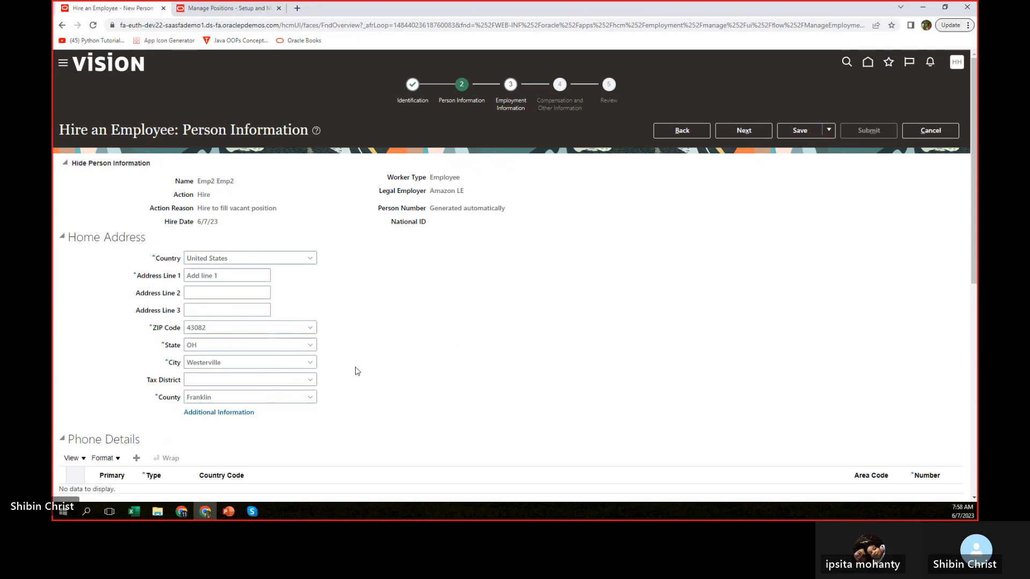
# Look over the phone, email and legislative sections without adding entries and proceed to the Employment Information stage
pyautogui.scroll(-5, 444, 352)
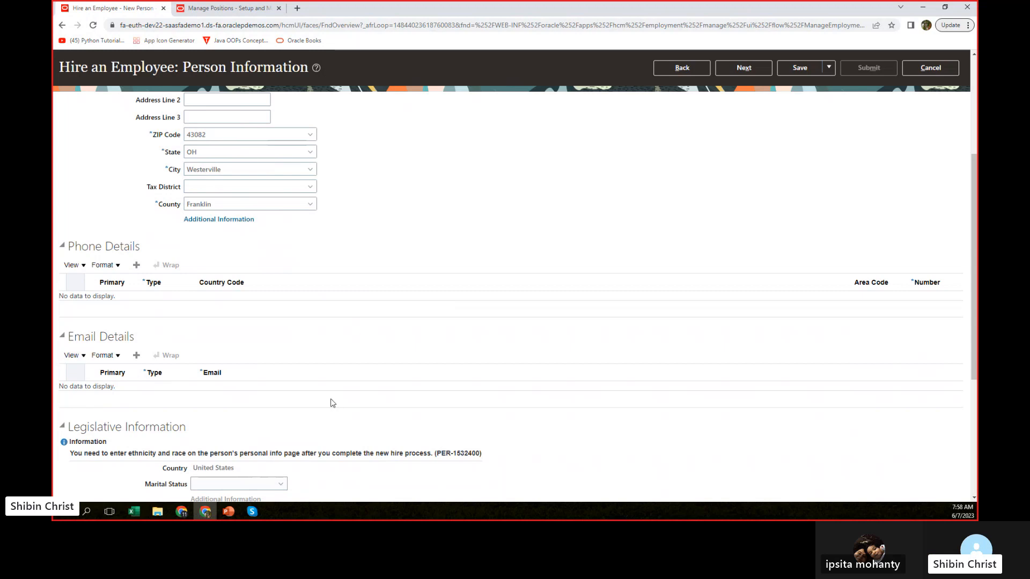
pyautogui.scroll(-3, 332, 402)
pyautogui.scroll(-2, 591, 295)
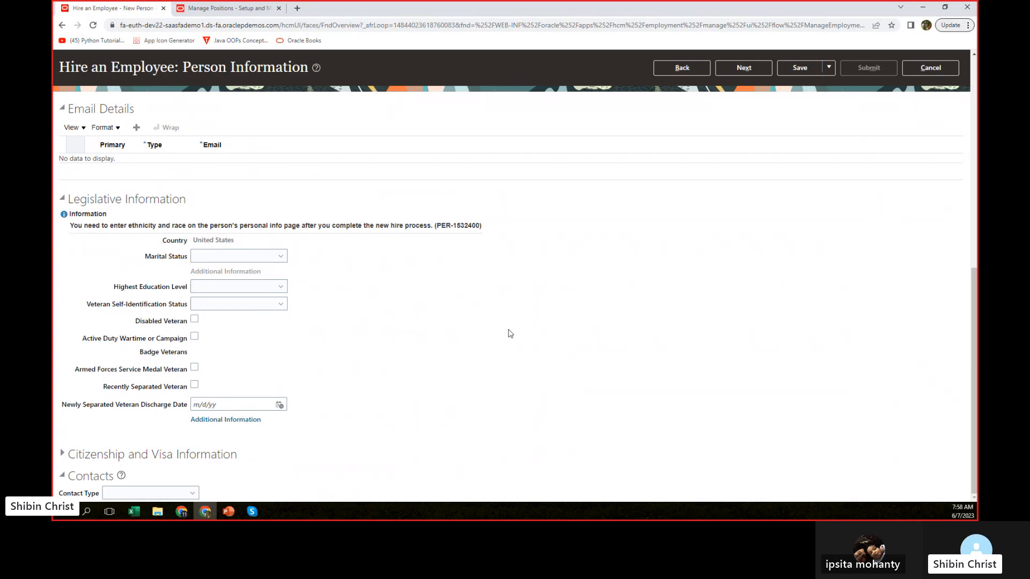
pyautogui.scroll(5, 510, 334)
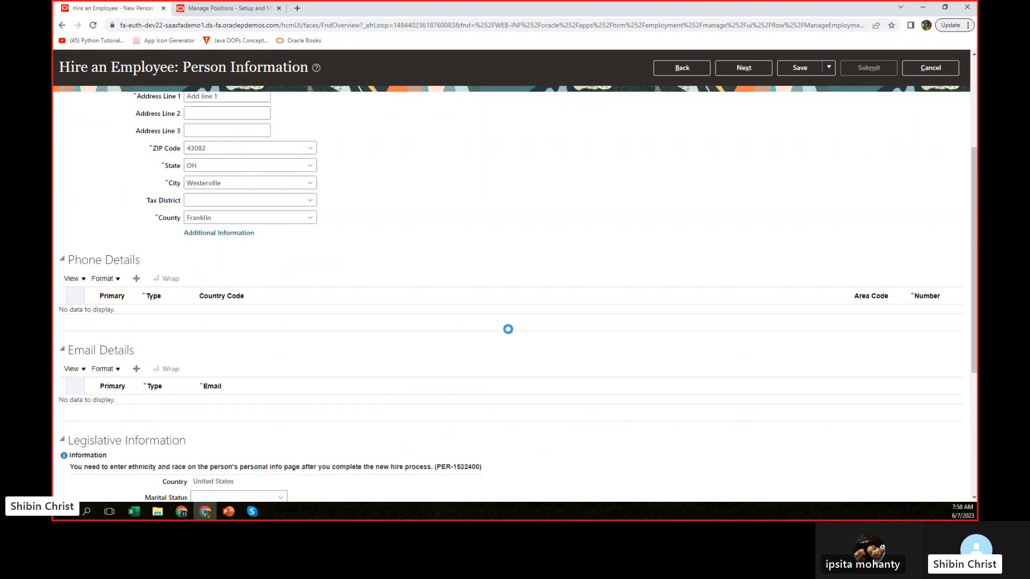
pyautogui.scroll(1, 588, 196)
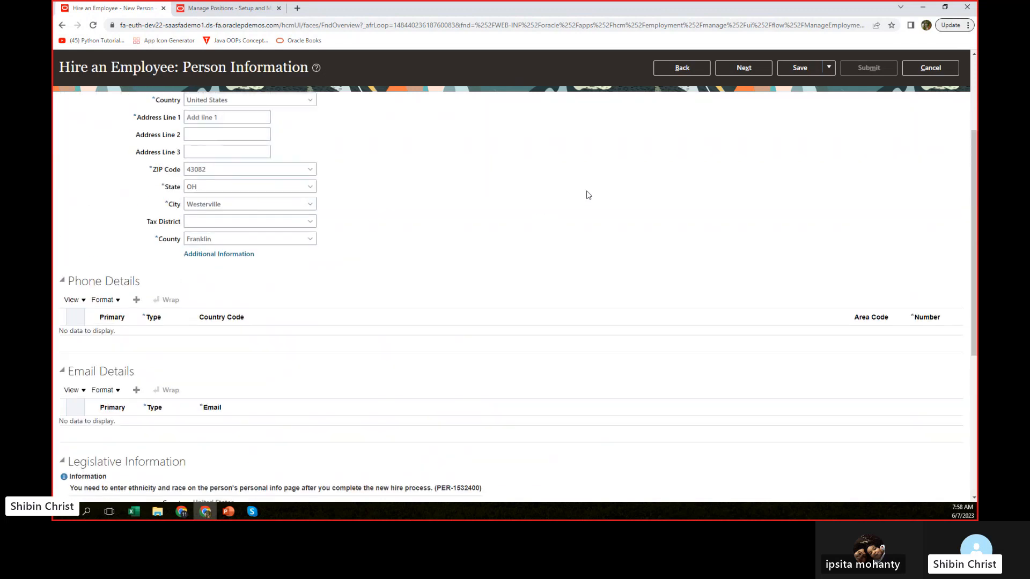
pyautogui.scroll(3, 313, 201)
pyautogui.click(744, 95)
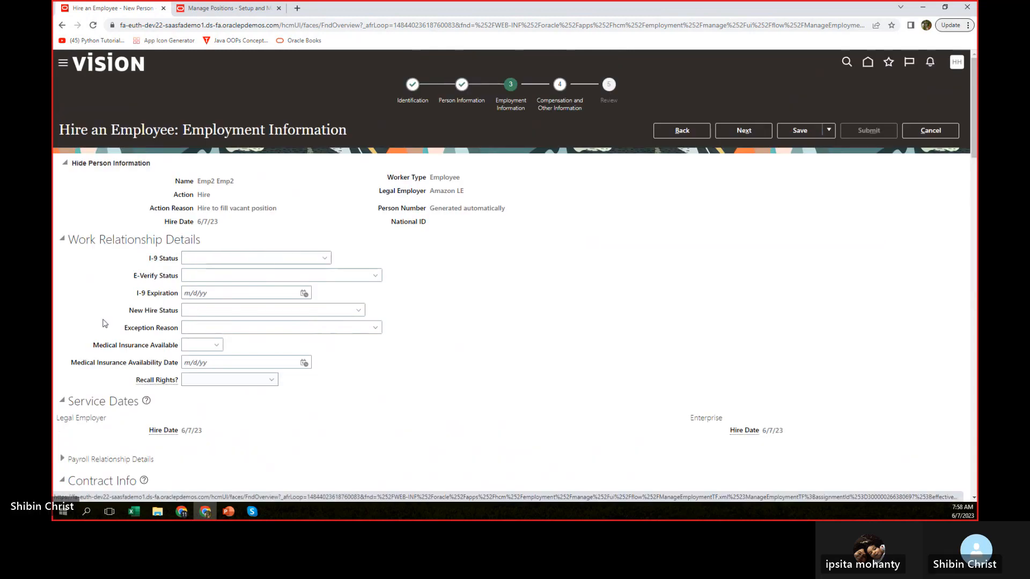
# Check the available contract types without choosing one and look over the assignment and job fields
pyautogui.scroll(-4, 585, 276)
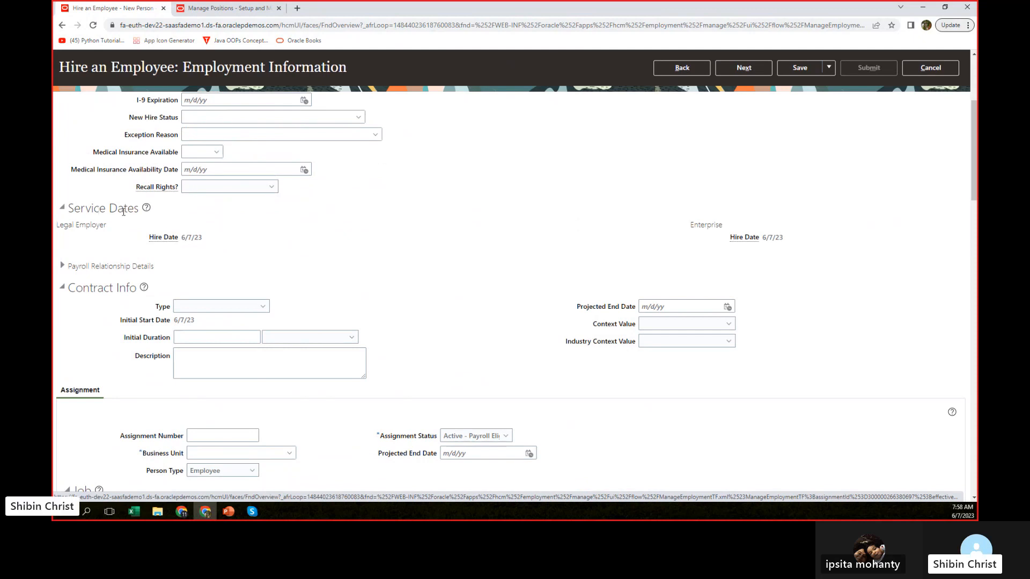
pyautogui.scroll(-2, 495, 238)
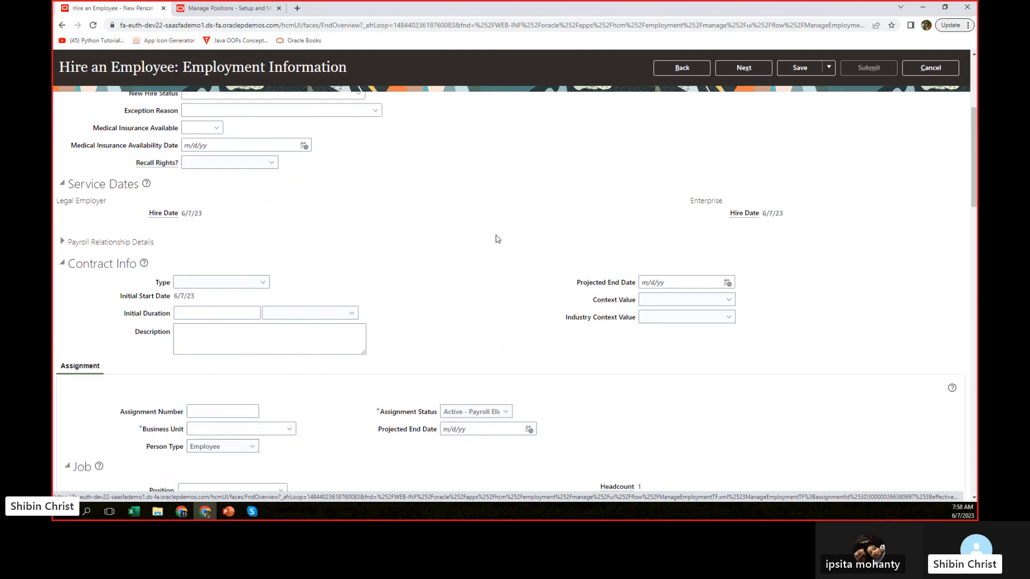
pyautogui.click(252, 211)
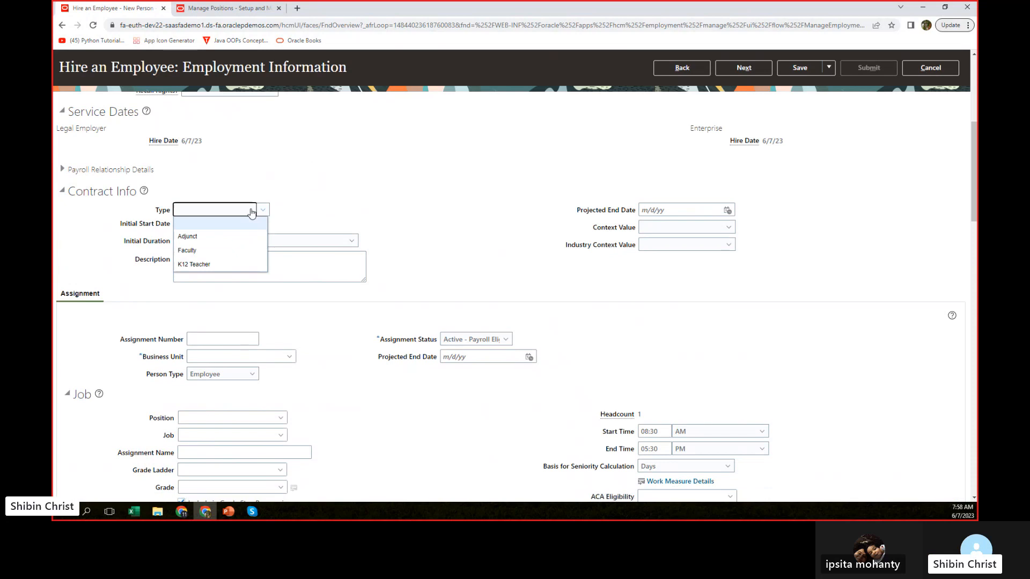
pyautogui.click(251, 211)
pyautogui.scroll(-1, 528, 209)
pyautogui.scroll(-2, 528, 209)
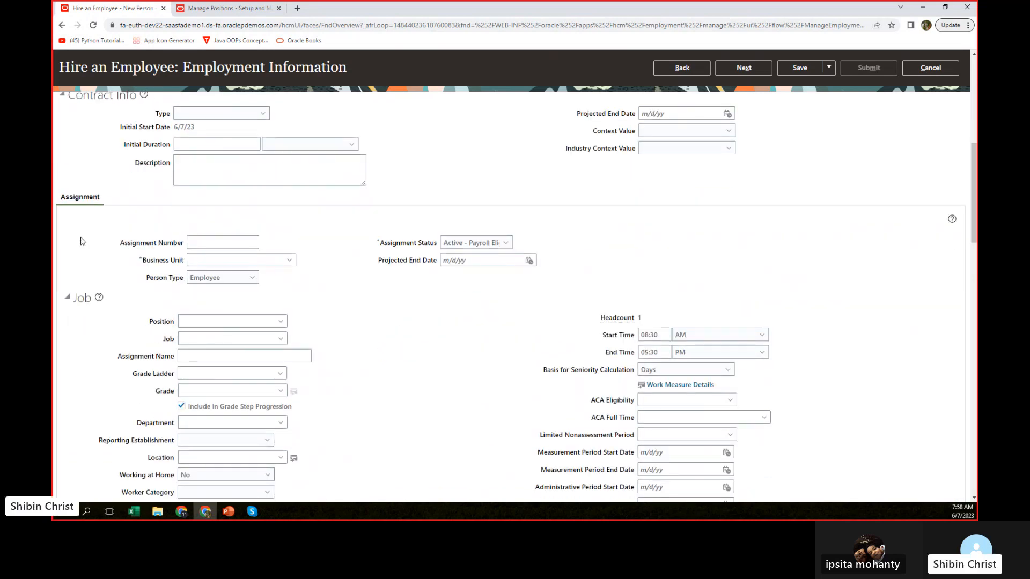
# Set the assignment's business unit to Amazon BU and check the available person types, keeping Employee
pyautogui.click(221, 262)
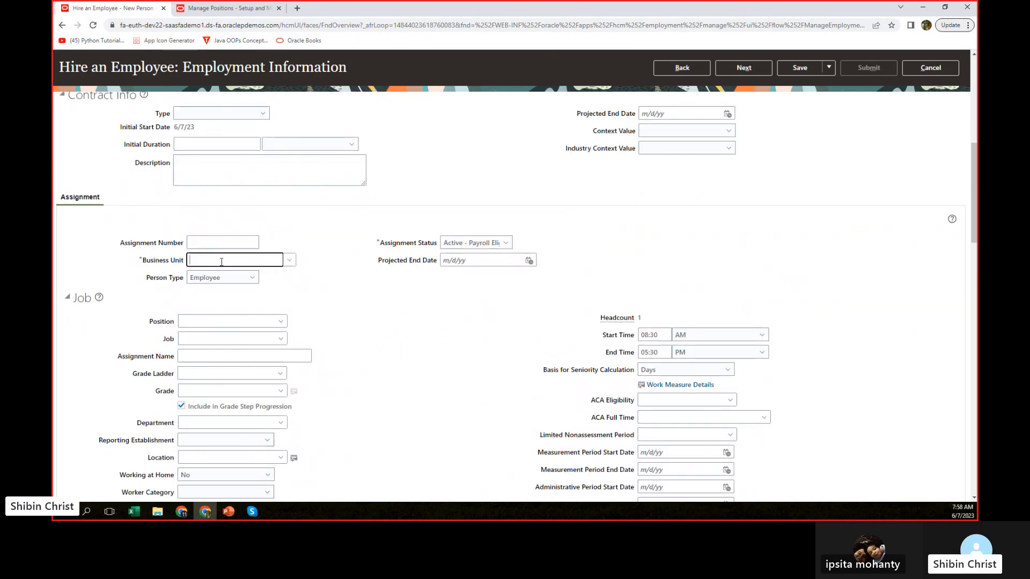
pyautogui.write('amazon')
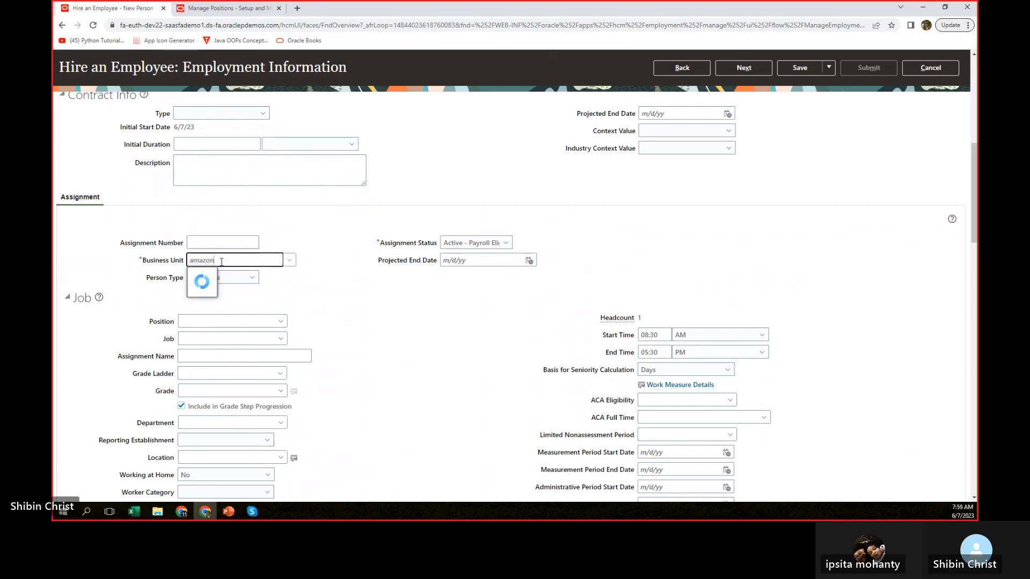
pyautogui.click(220, 278)
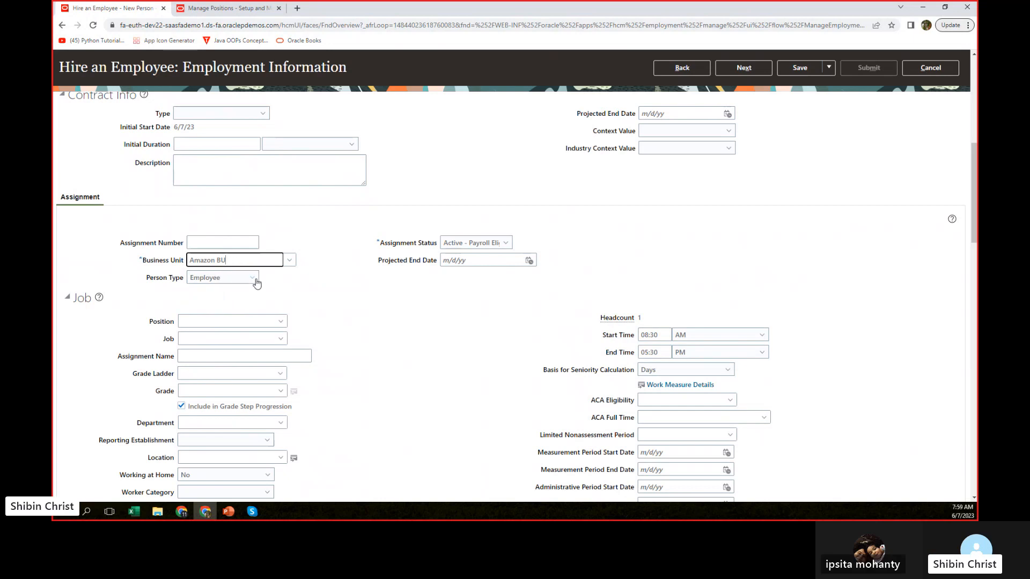
pyautogui.click(253, 280)
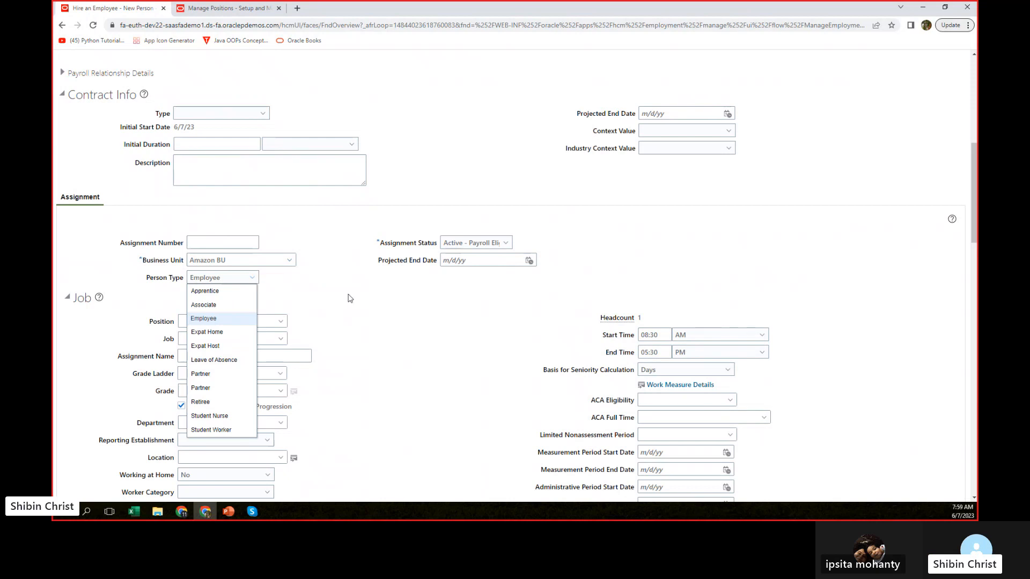
pyautogui.click(382, 303)
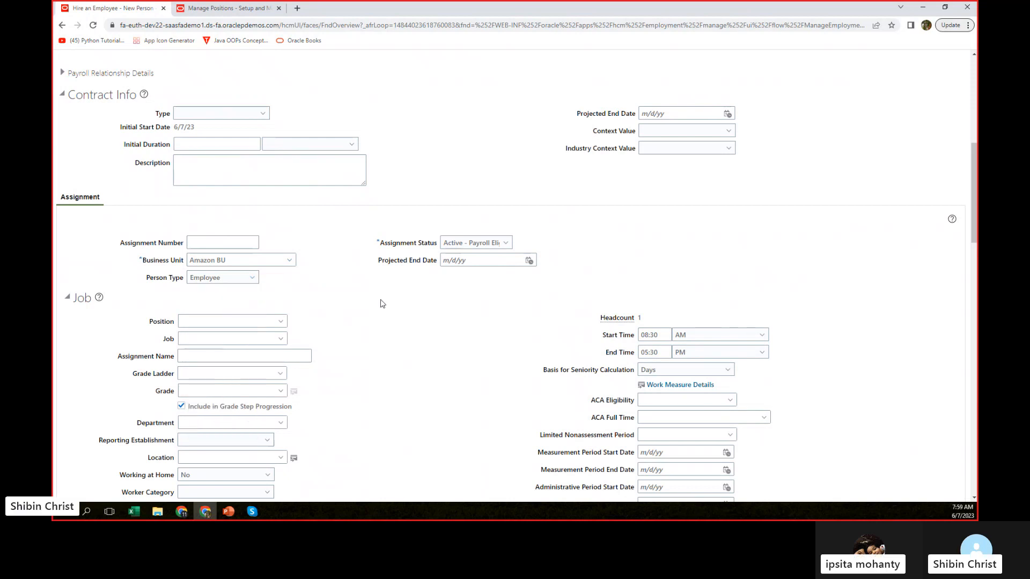
# Assign the Amazon Sales Manager position in the job details
pyautogui.scroll(-2, 411, 296)
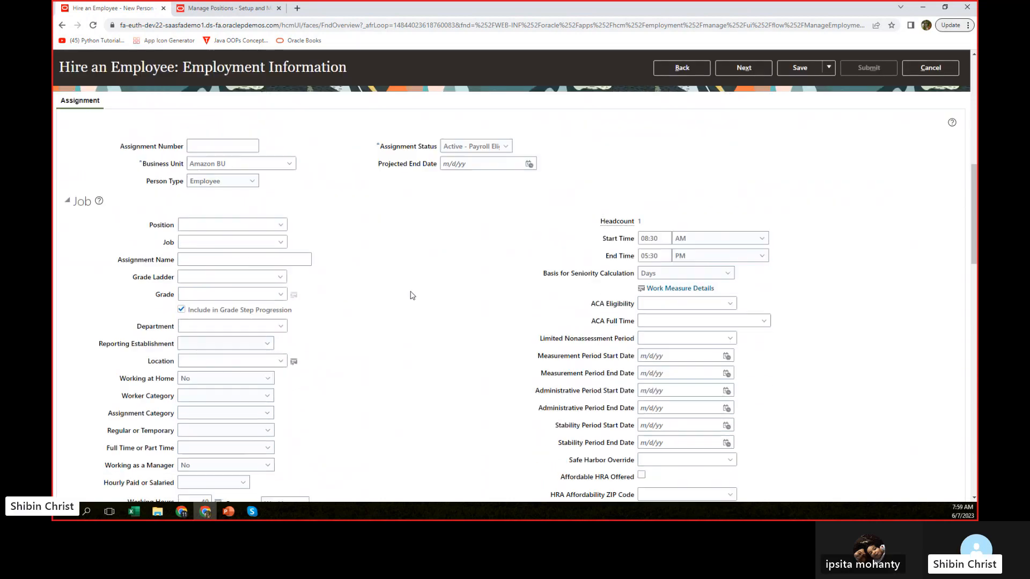
pyautogui.click(191, 224)
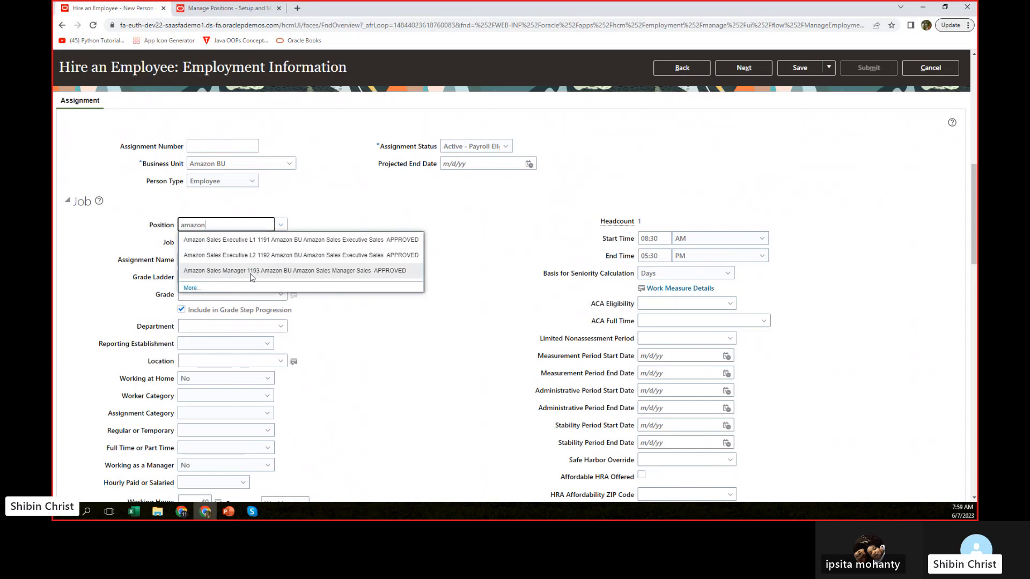
pyautogui.click(250, 271)
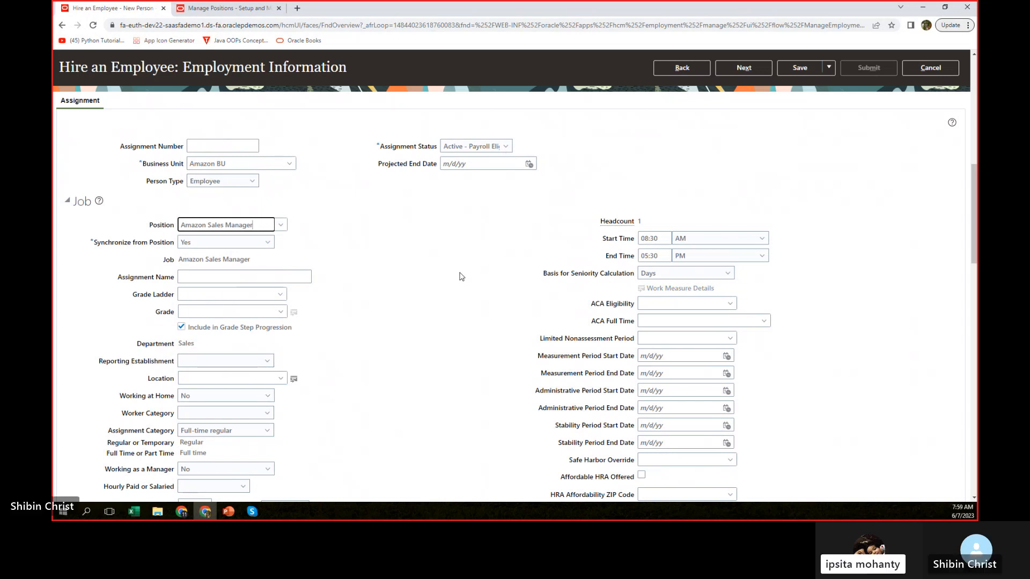
# Set Working as a Manager to Yes for the assignment
pyautogui.scroll(-1, 461, 277)
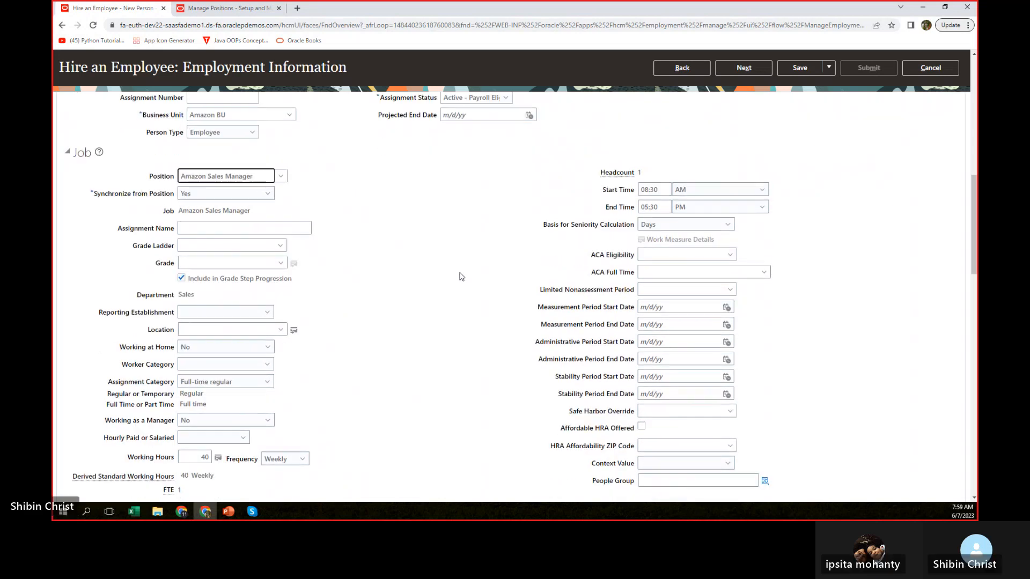
pyautogui.scroll(-1, 461, 277)
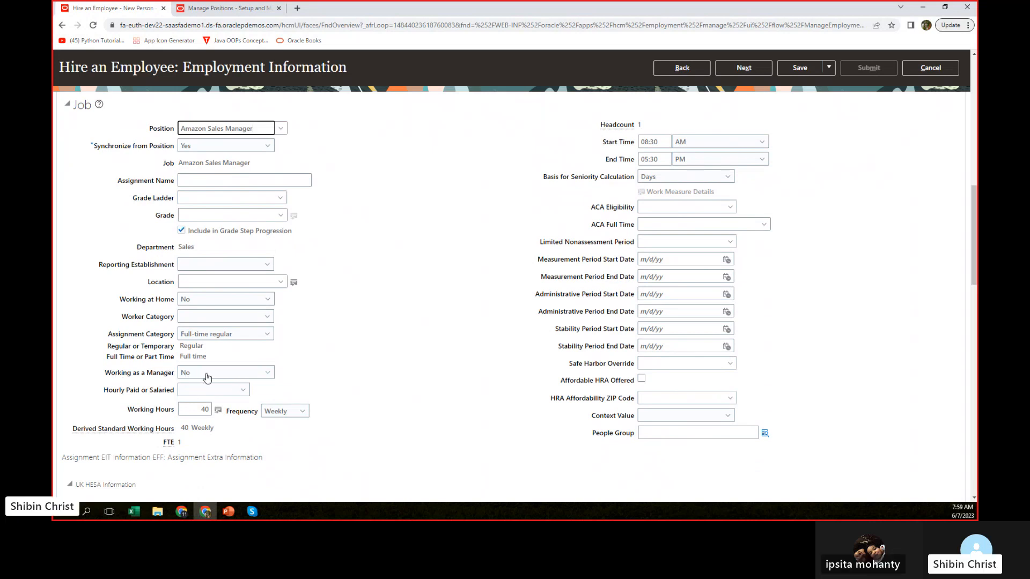
pyautogui.click(269, 377)
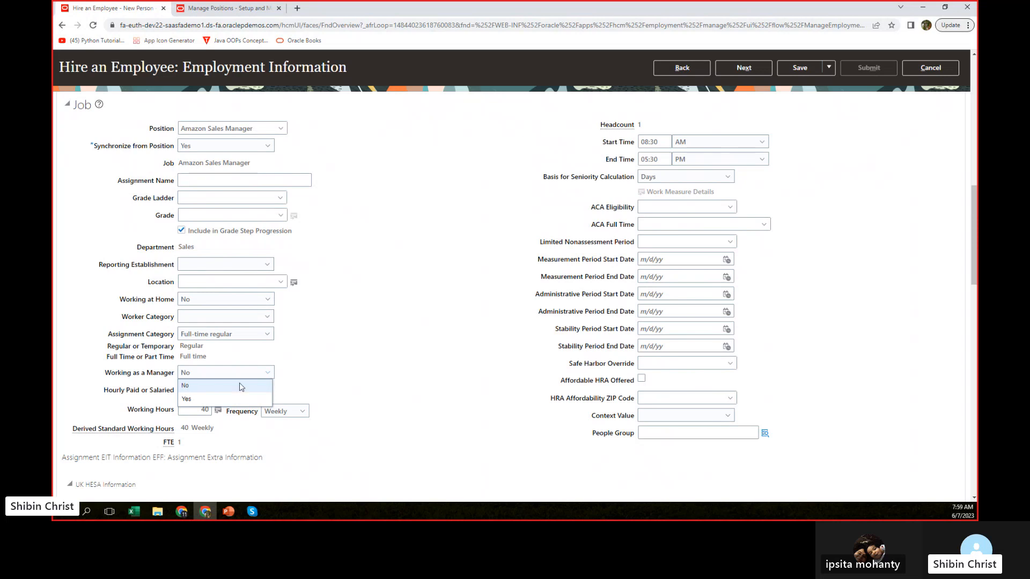
pyautogui.click(202, 397)
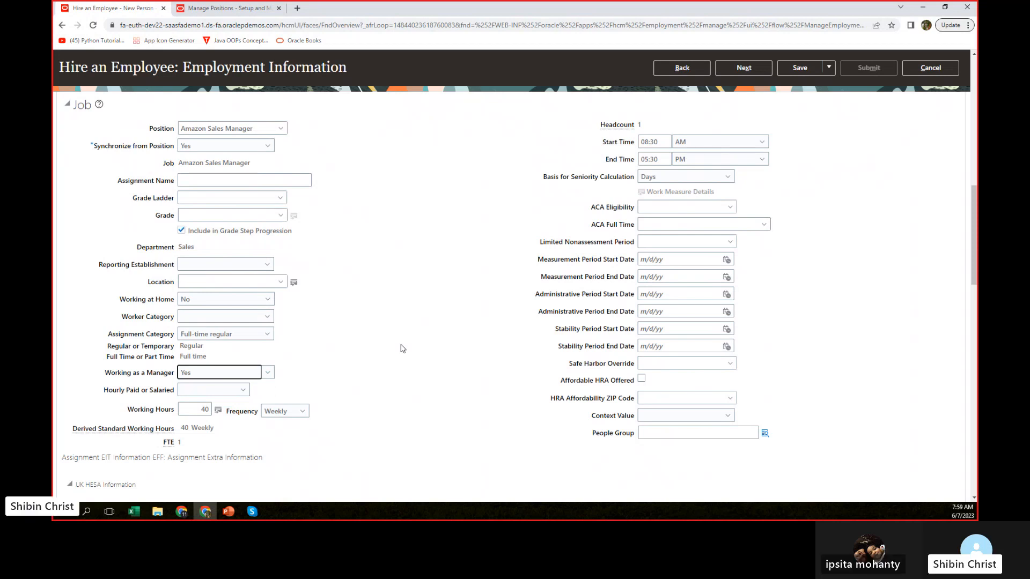
pyautogui.click(348, 361)
# Expand Manager Details and examine the available manager types, keeping Line Manager
pyautogui.scroll(-3, 405, 328)
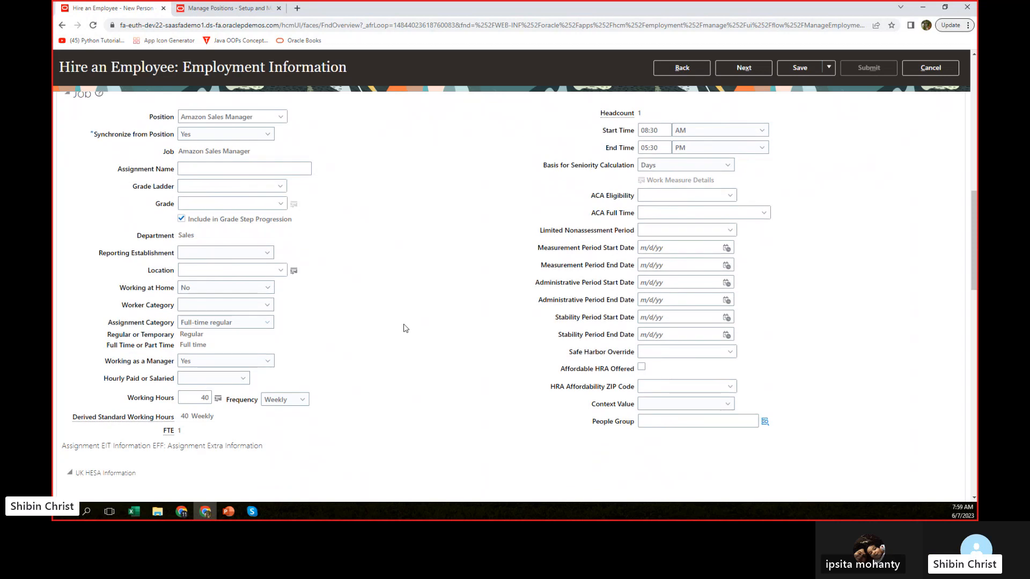
pyautogui.scroll(-3, 406, 328)
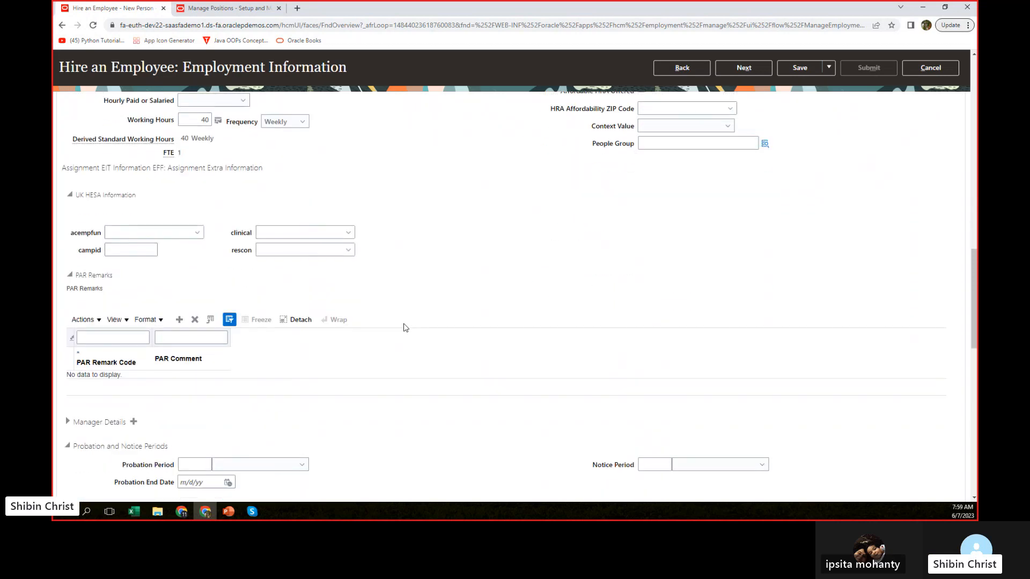
pyautogui.scroll(-2, 405, 329)
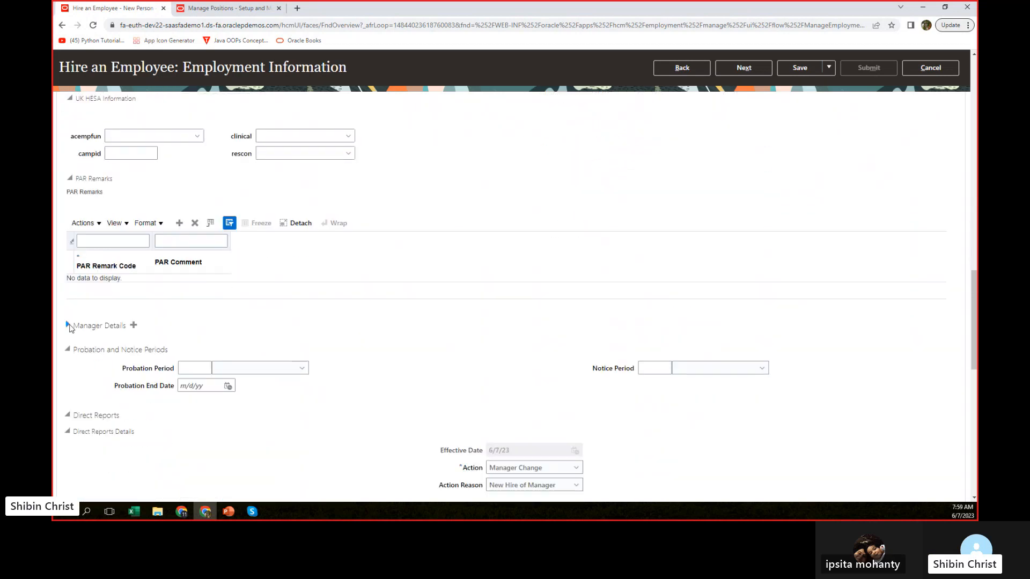
pyautogui.click(69, 325)
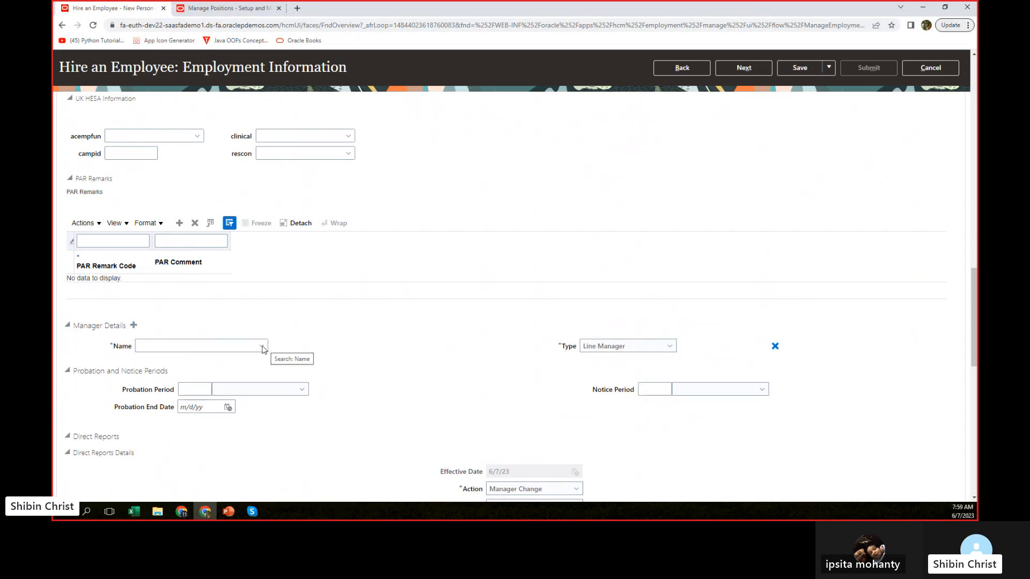
pyautogui.click(670, 347)
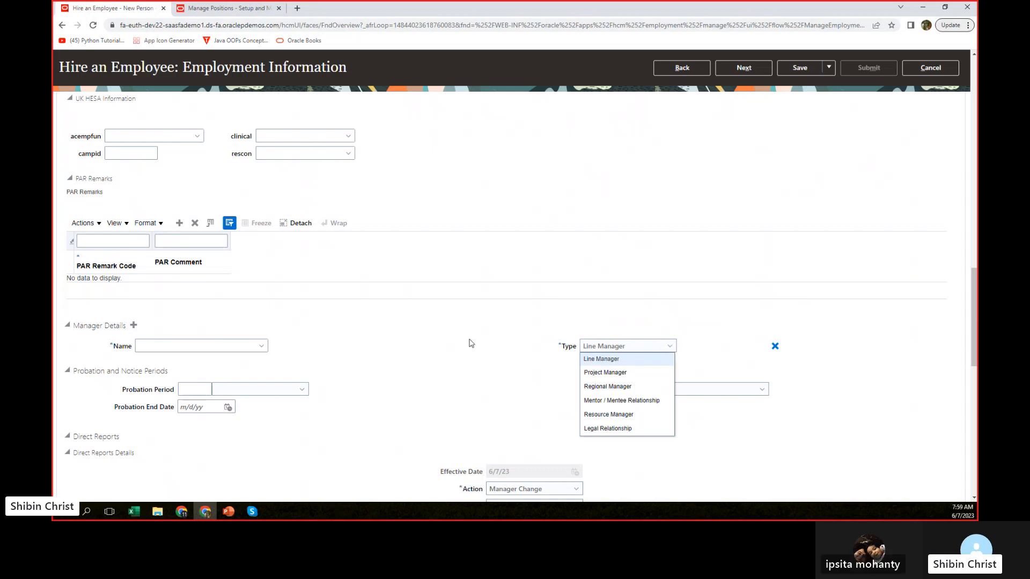
pyautogui.click(471, 343)
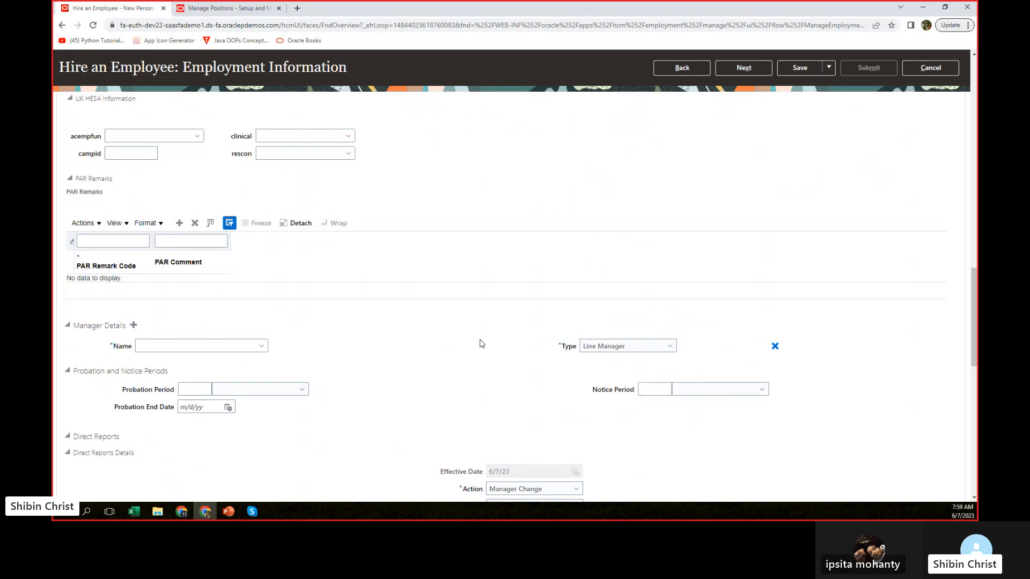
pyautogui.click(653, 347)
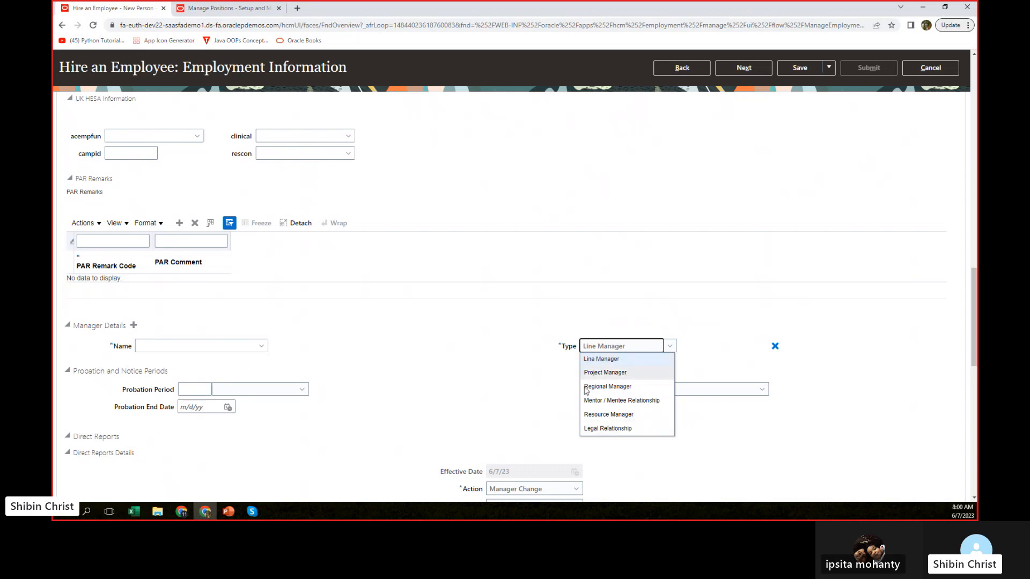
pyautogui.click(611, 362)
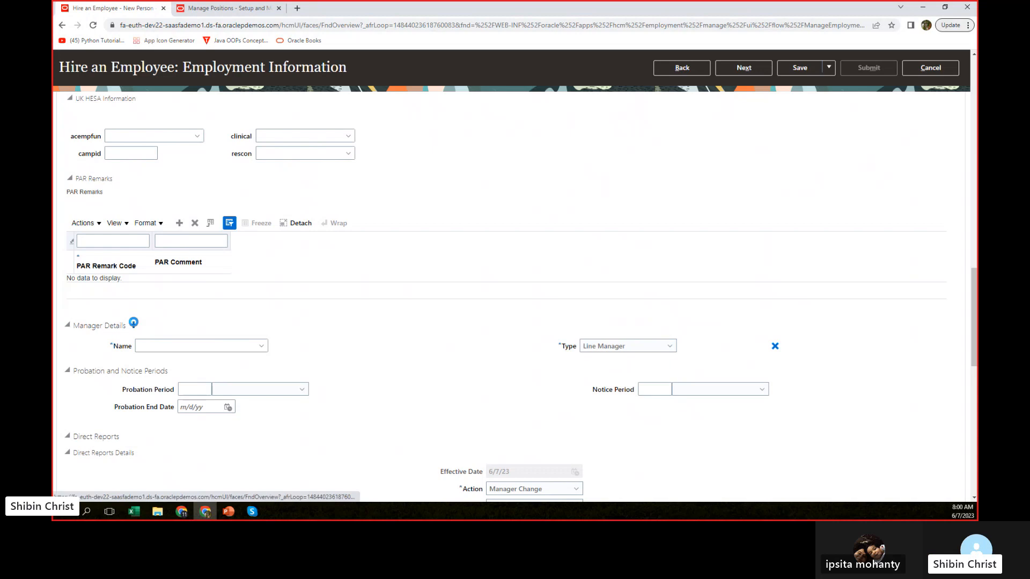
# Add a second manager row and remove both blank rows from Manager Details
pyautogui.click(134, 323)
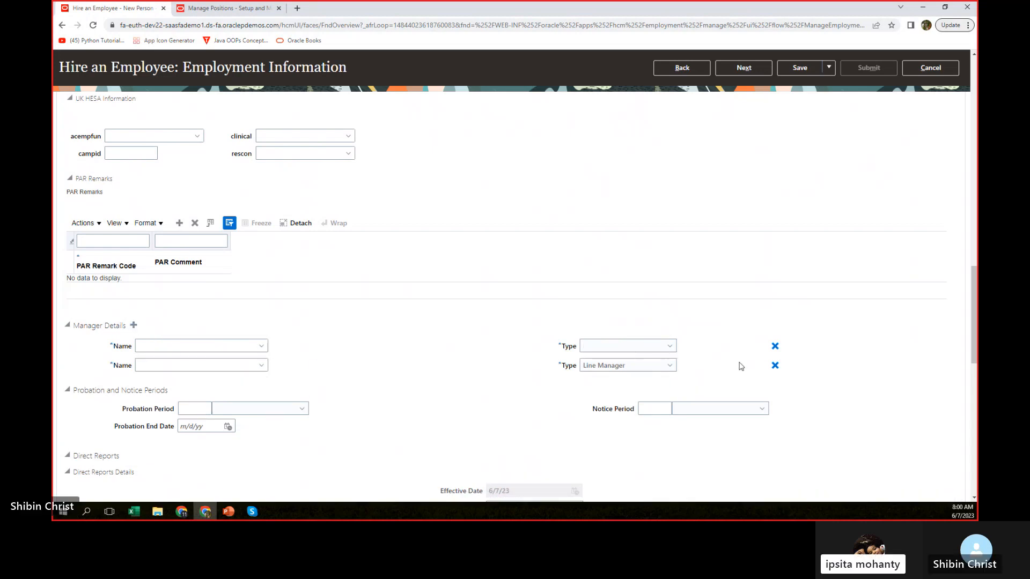
pyautogui.click(776, 347)
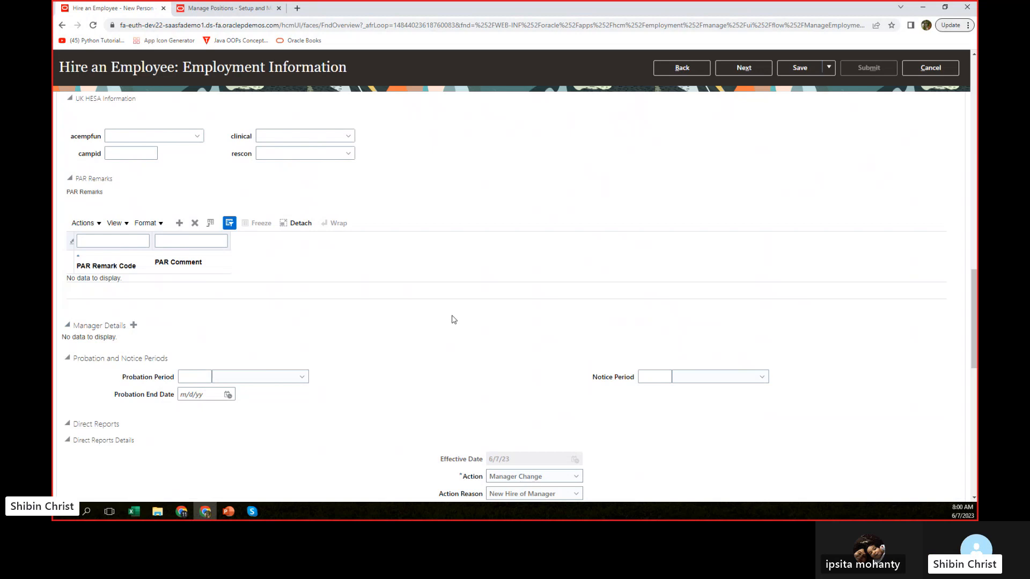
# Look over the job fields and the manager, probation, direct reports and payroll sections of the employment information
pyautogui.scroll(3, 453, 319)
pyautogui.scroll(1, 263, 206)
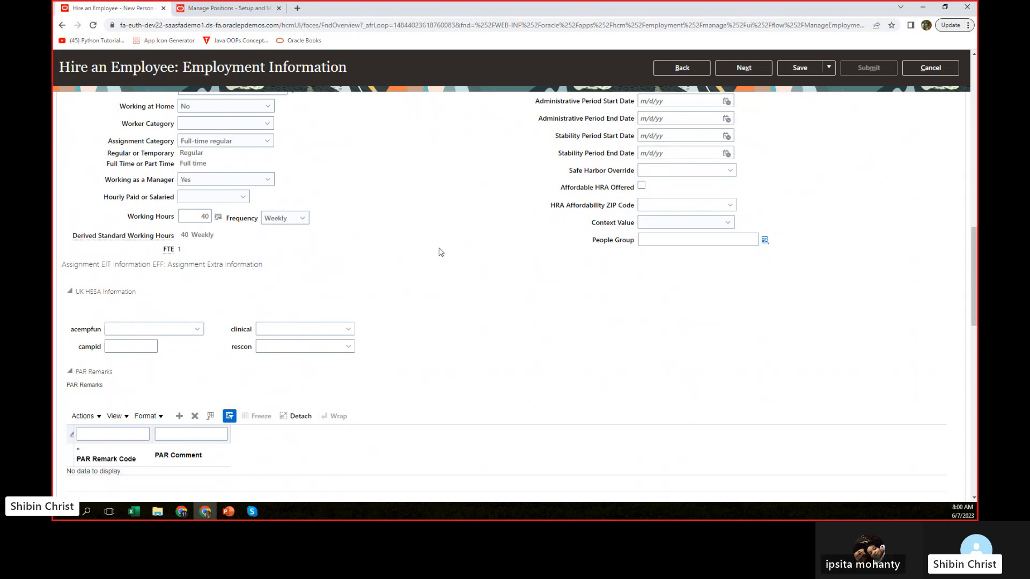
pyautogui.scroll(1, 441, 252)
pyautogui.scroll(1, 441, 252)
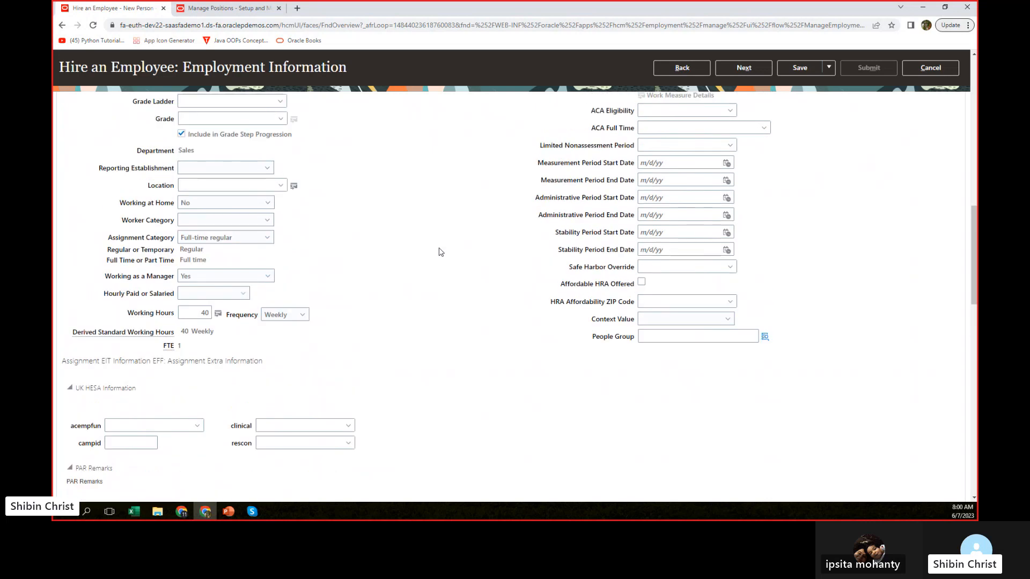
pyautogui.scroll(2, 441, 252)
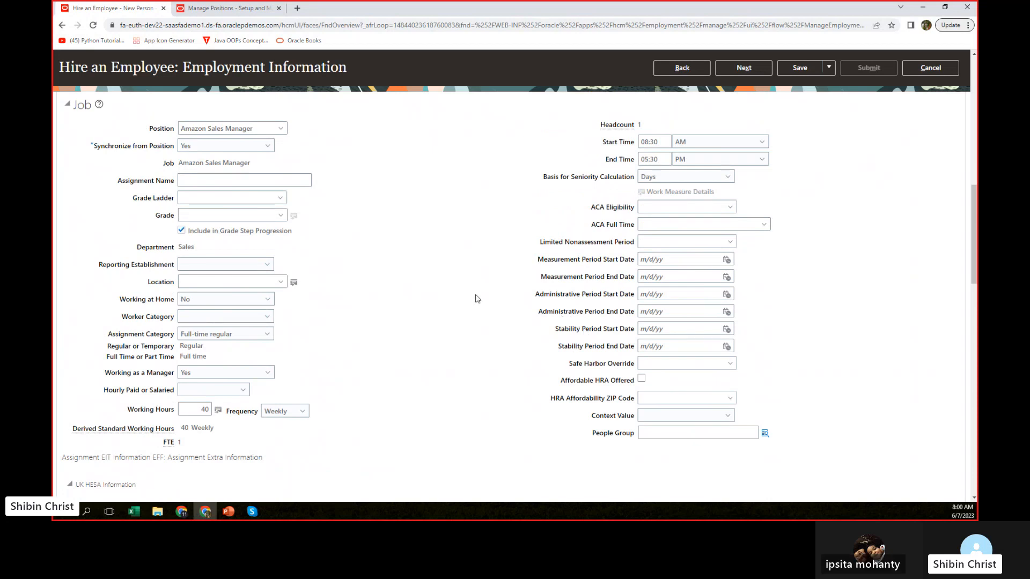
pyautogui.scroll(-2, 472, 260)
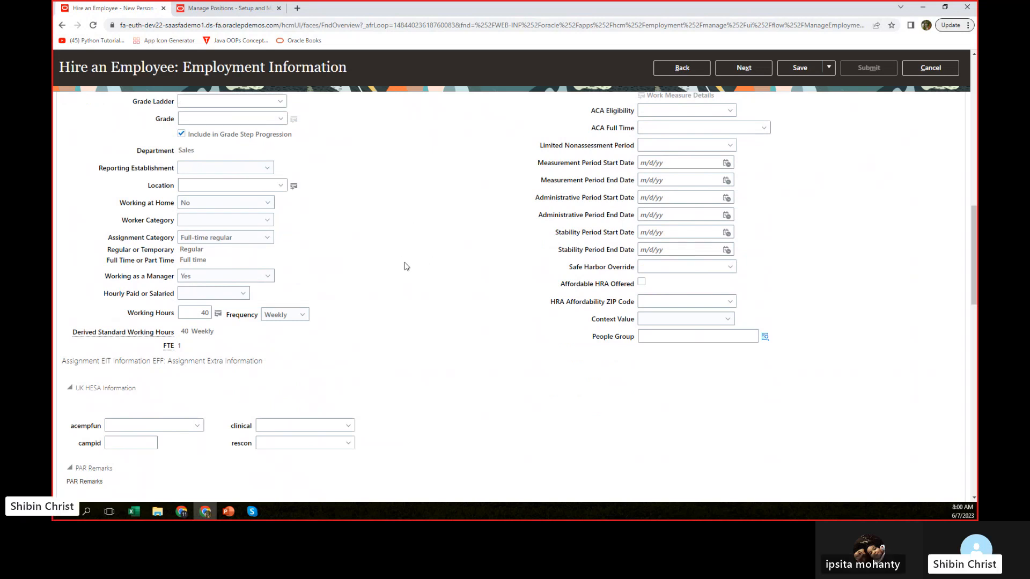
pyautogui.scroll(-5, 418, 259)
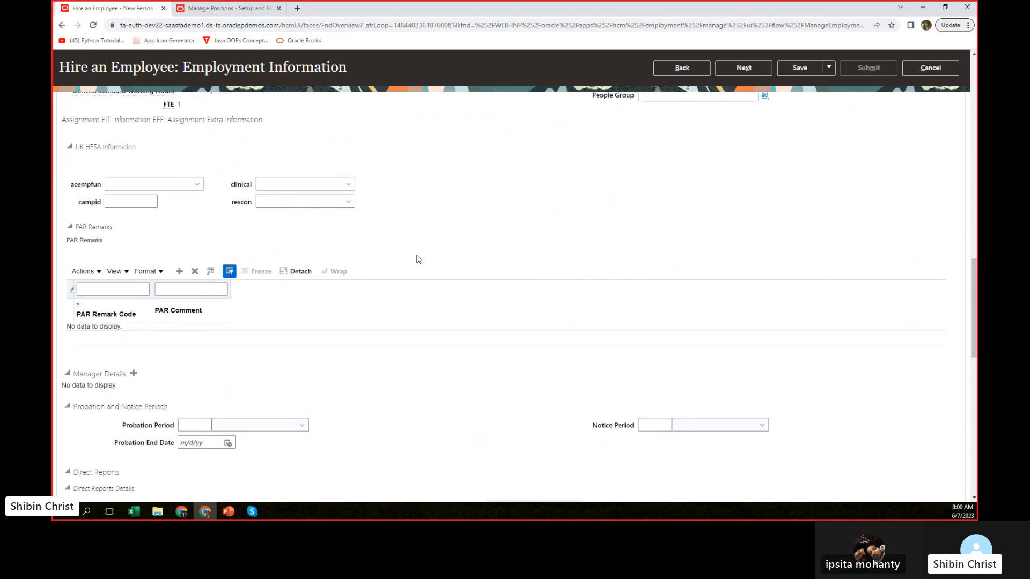
pyautogui.scroll(-4, 418, 259)
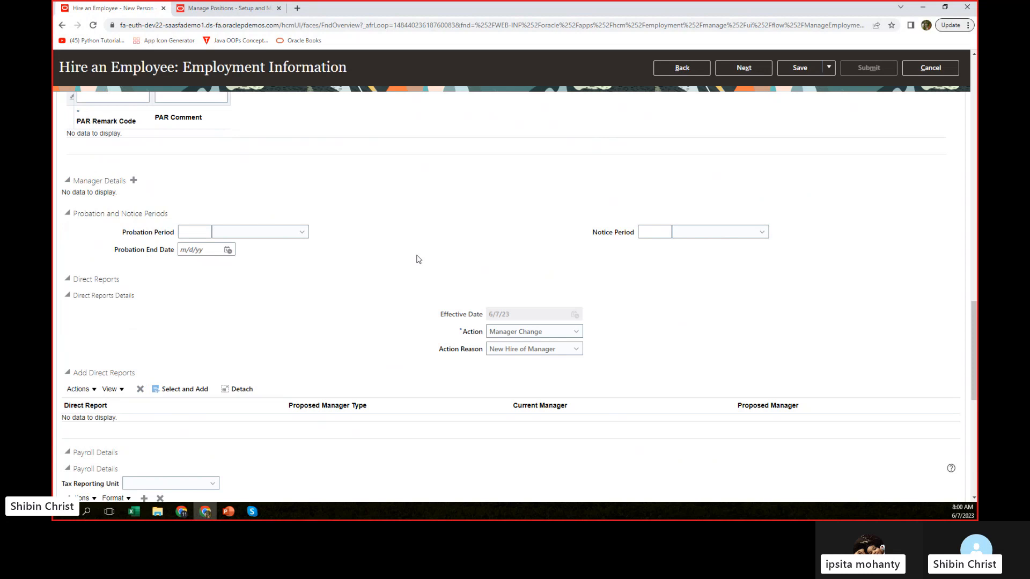
pyautogui.scroll(-3, 418, 259)
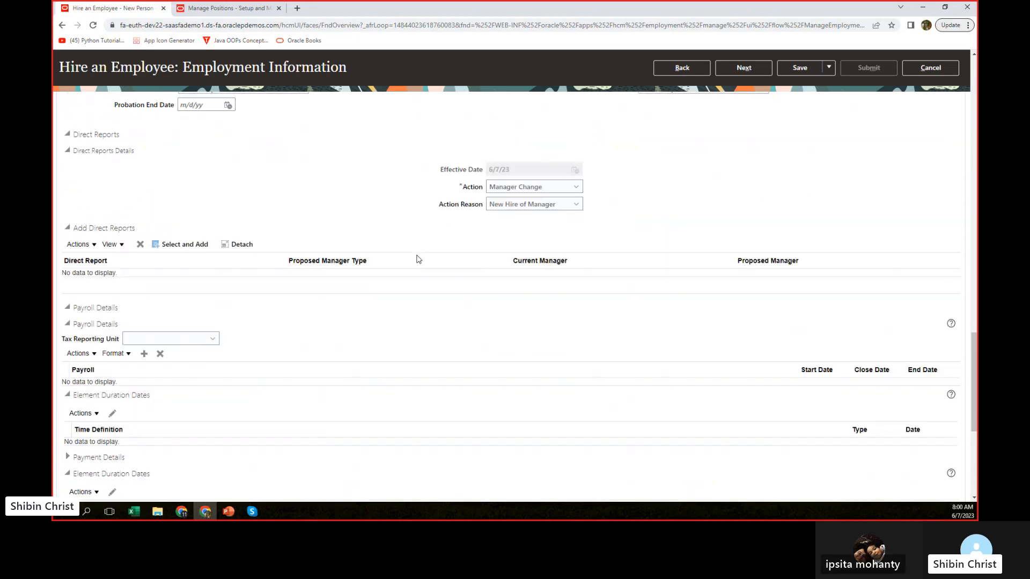
pyautogui.scroll(15, 416, 255)
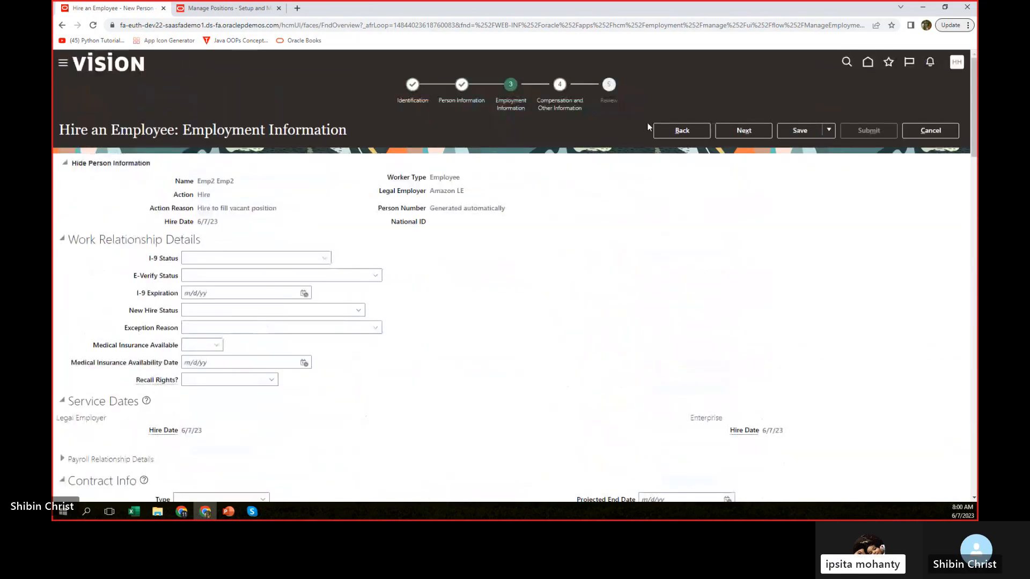
# Continue to the Compensation and Other Information stage and advance to Review without entering salary details
pyautogui.click(739, 129)
pyautogui.scroll(-6, 488, 259)
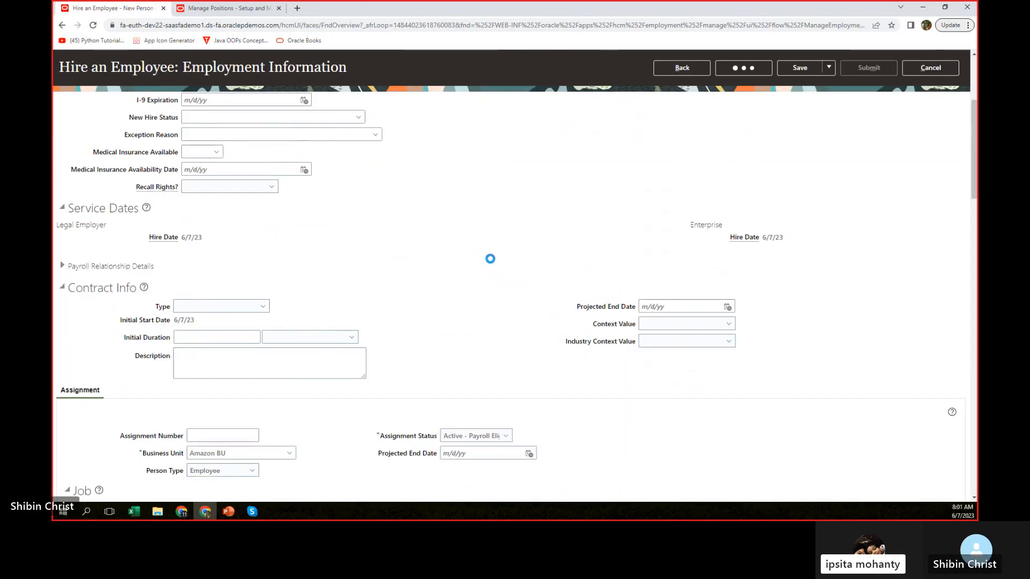
pyautogui.scroll(-2, 492, 263)
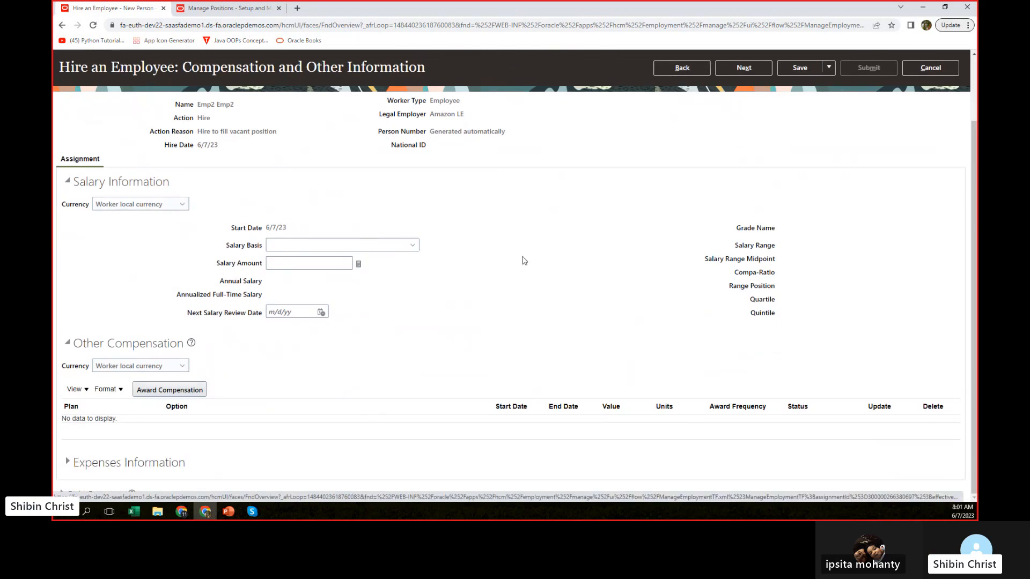
pyautogui.scroll(1, 533, 208)
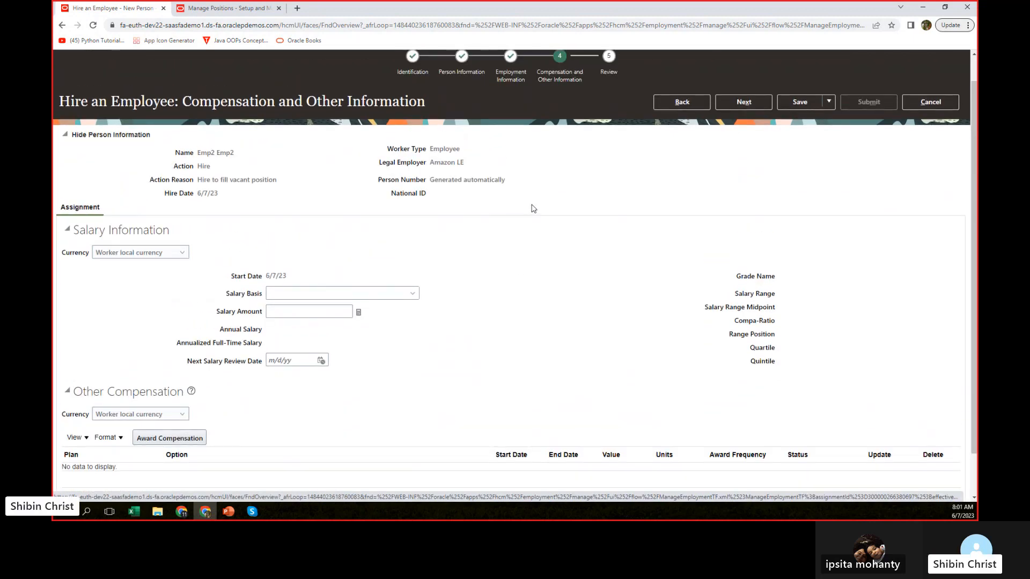
pyautogui.scroll(1, 654, 188)
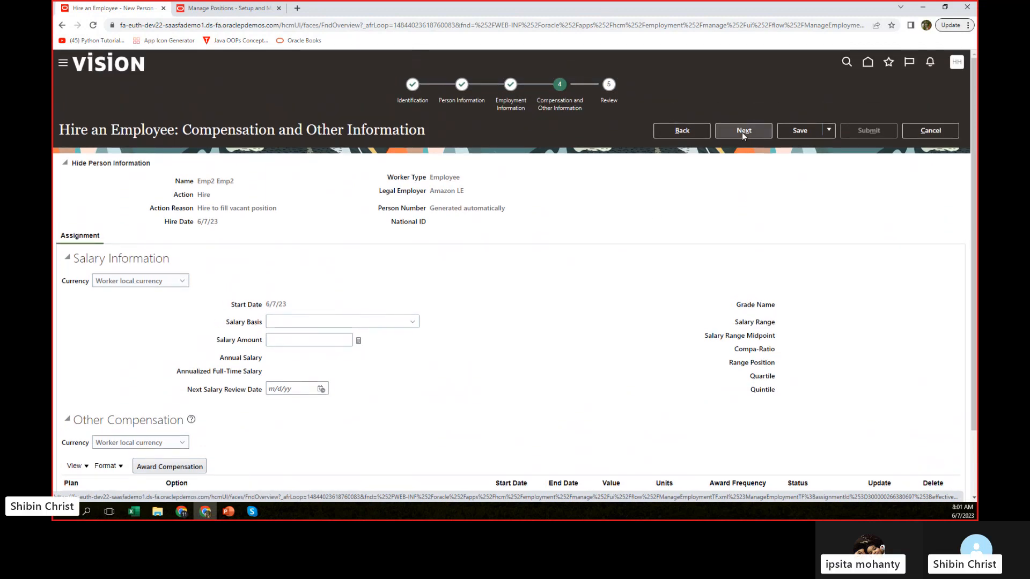
pyautogui.click(744, 132)
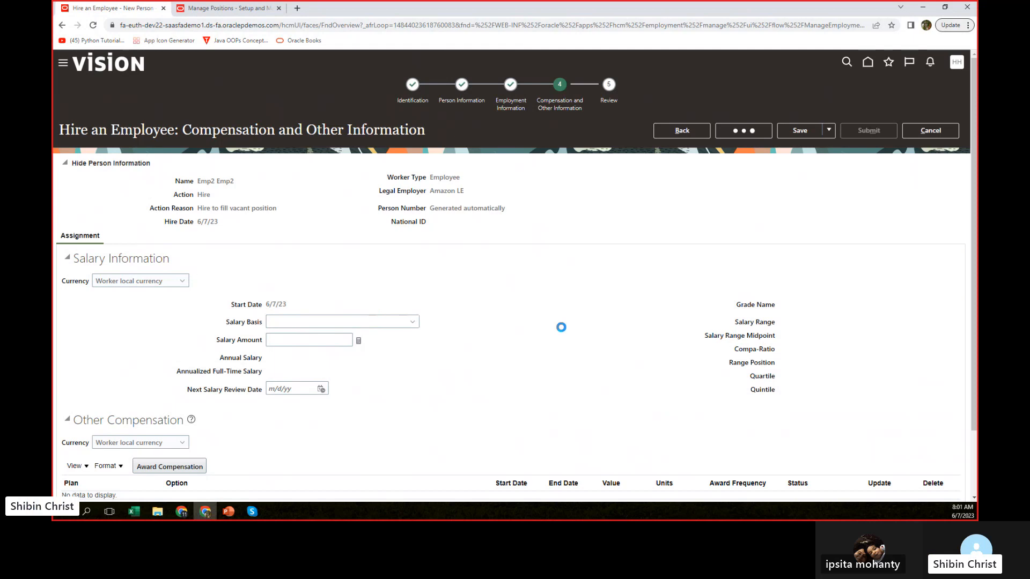
# Submit the hire request for Emp2 and confirm the submission
pyautogui.click(807, 133)
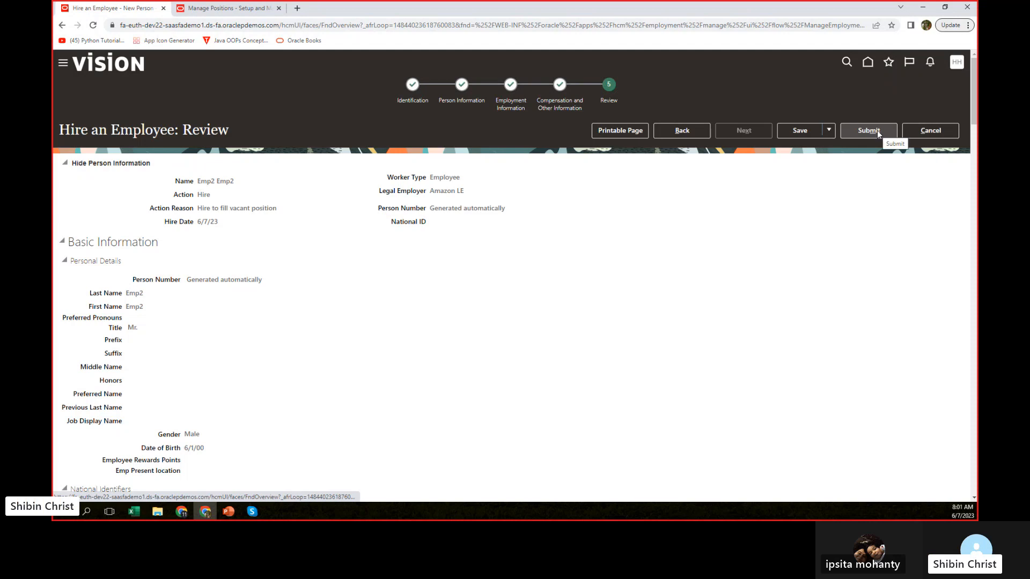
pyautogui.click(877, 134)
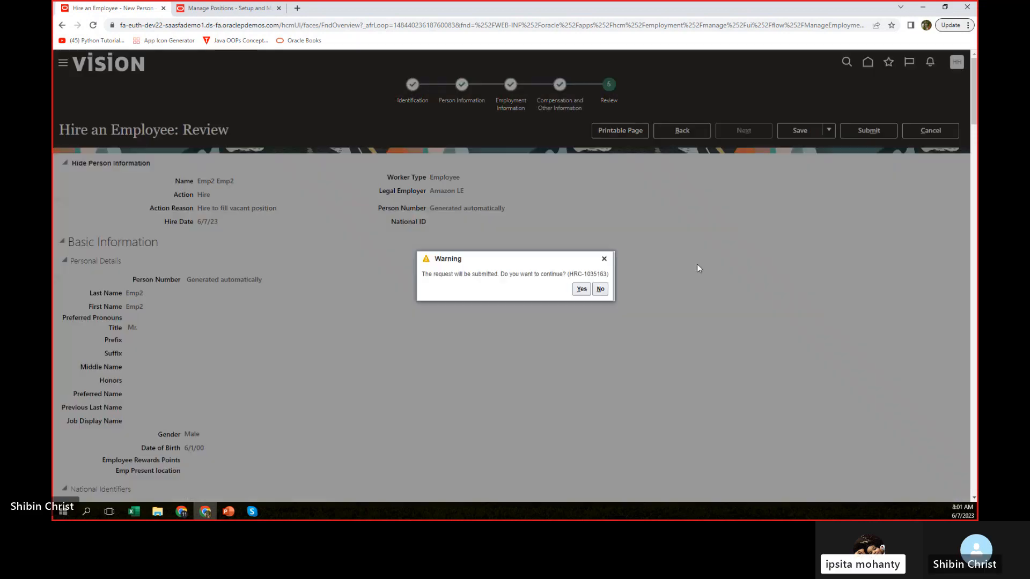
pyautogui.click(582, 289)
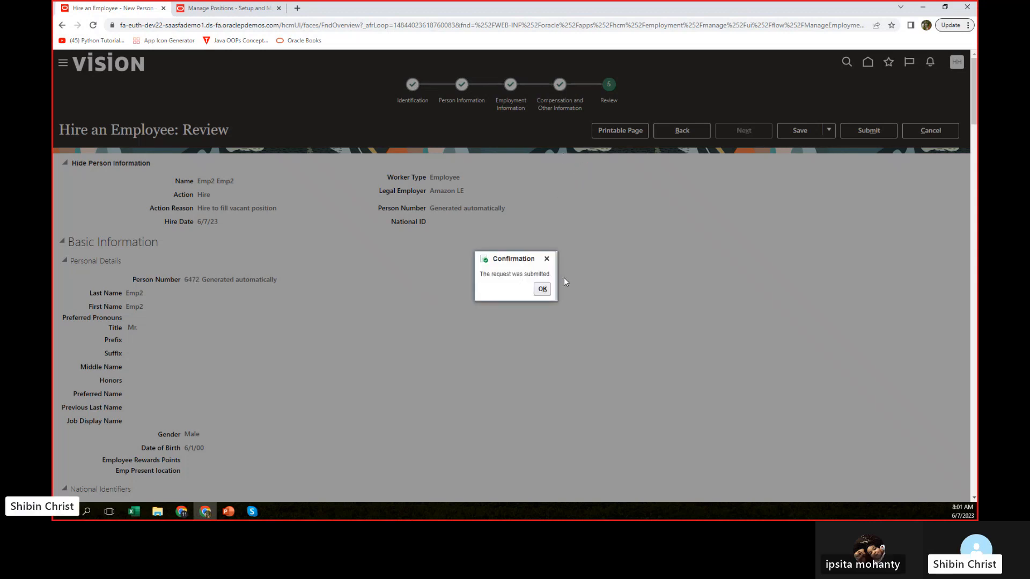
pyautogui.click(542, 290)
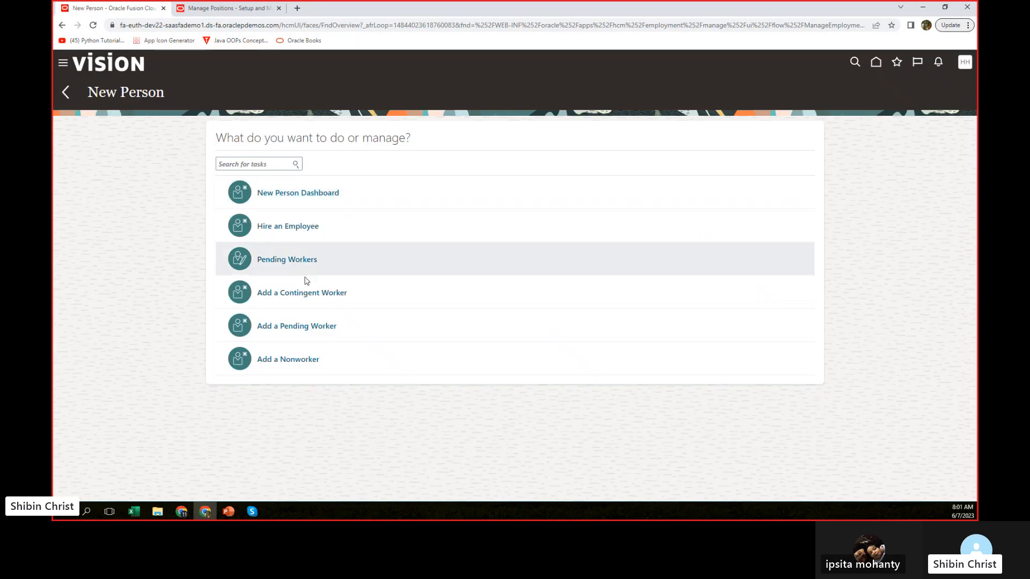
# Go to Person Management under My Client Groups and search for emp2 by name
pyautogui.click(63, 65)
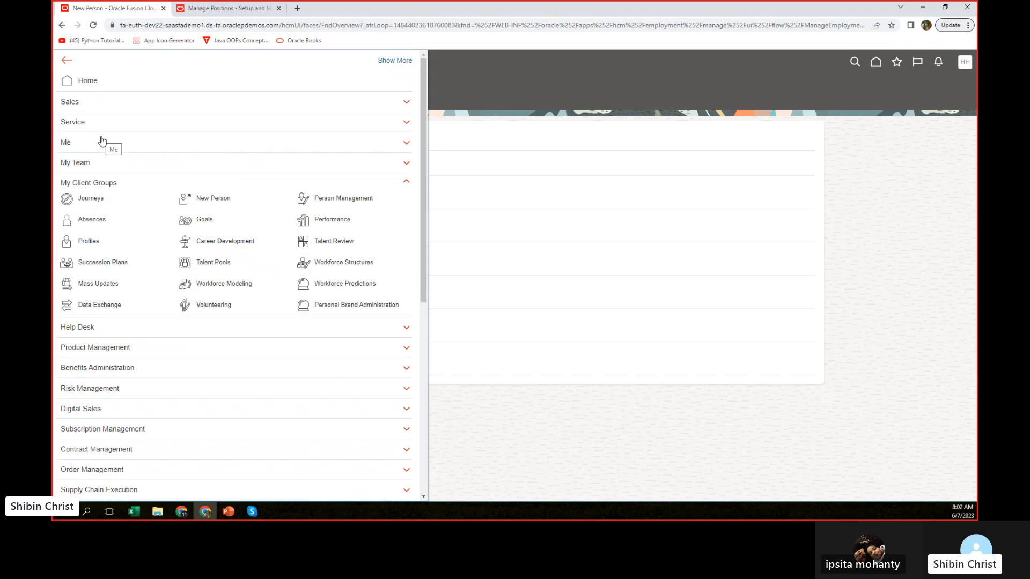
pyautogui.click(340, 199)
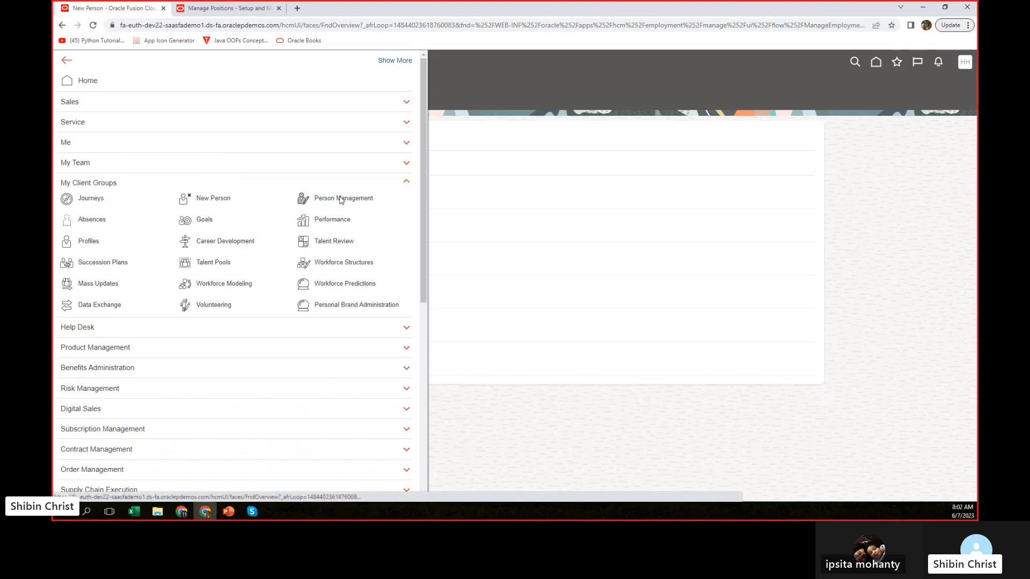
pyautogui.click(177, 193)
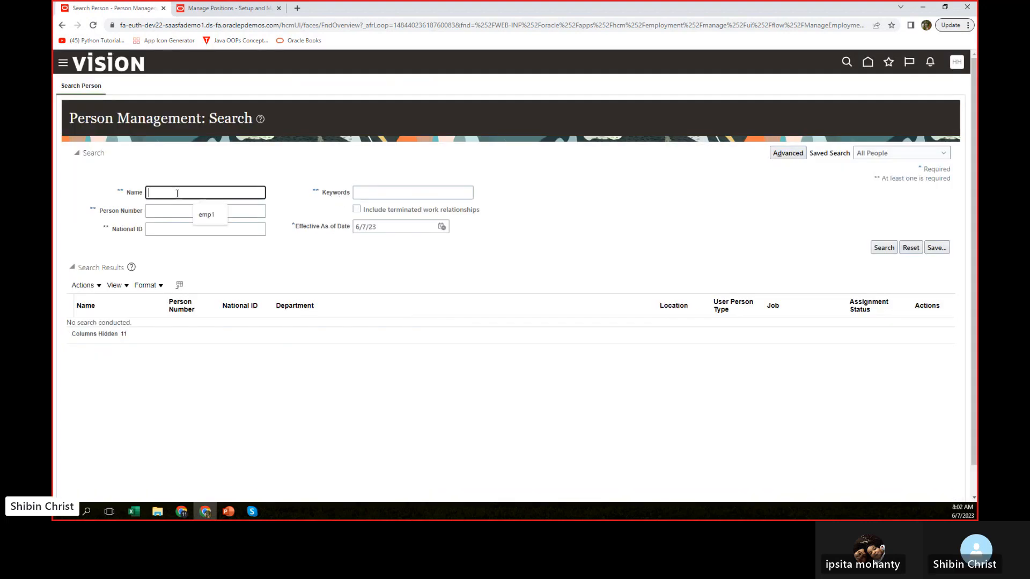
pyautogui.write('emp1')
pyautogui.press('BackSpace')
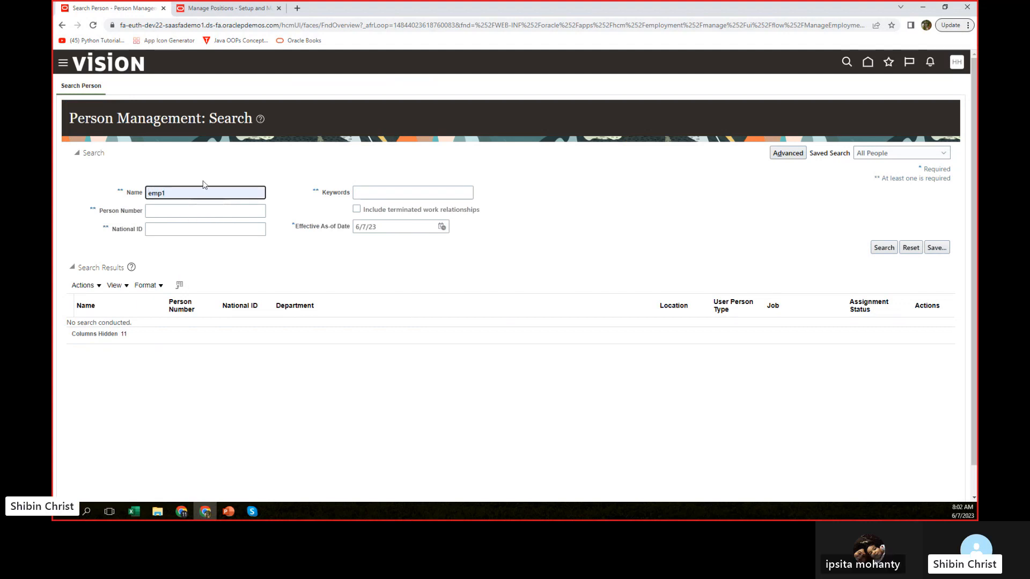
pyautogui.write('2')
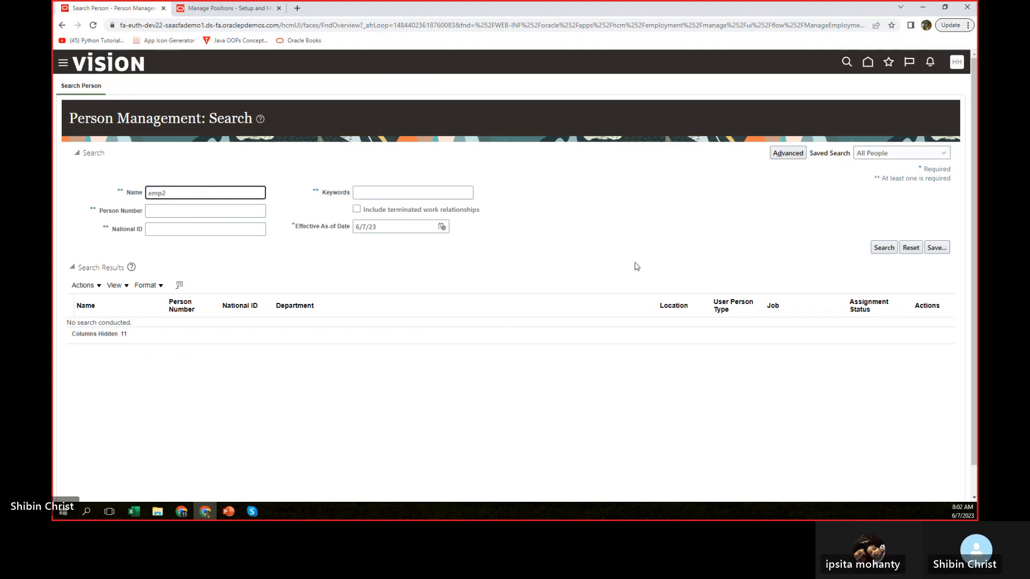
pyautogui.click(883, 248)
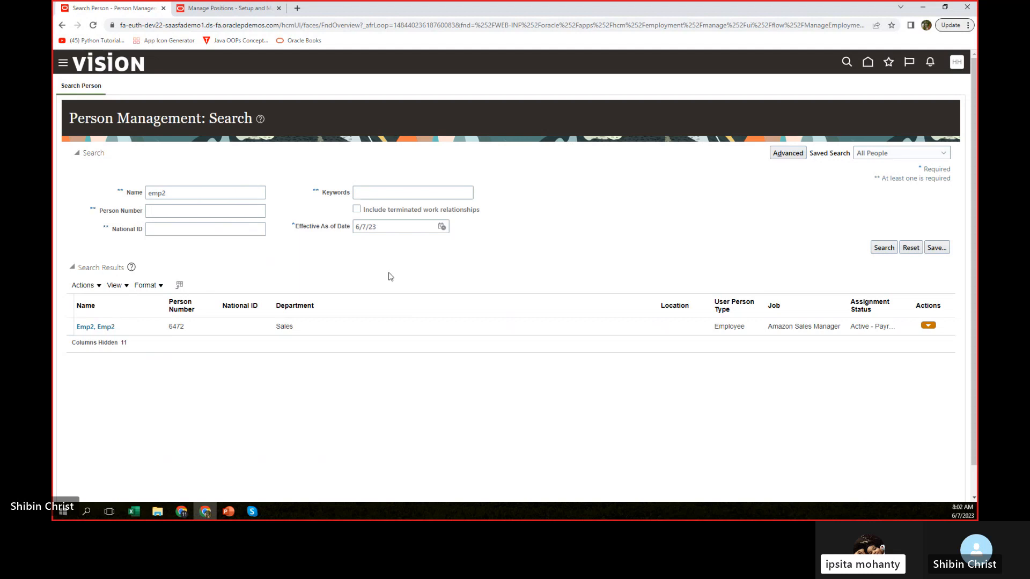
# Run the person search with the name emp, and search again with the name emp1
pyautogui.click(179, 194)
pyautogui.press('BackSpace')
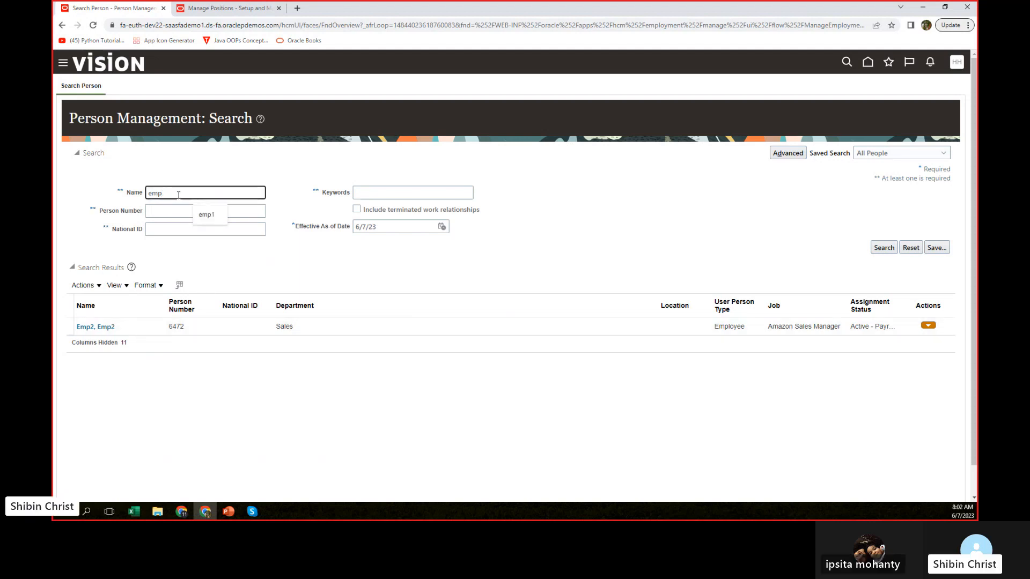
pyautogui.click(882, 248)
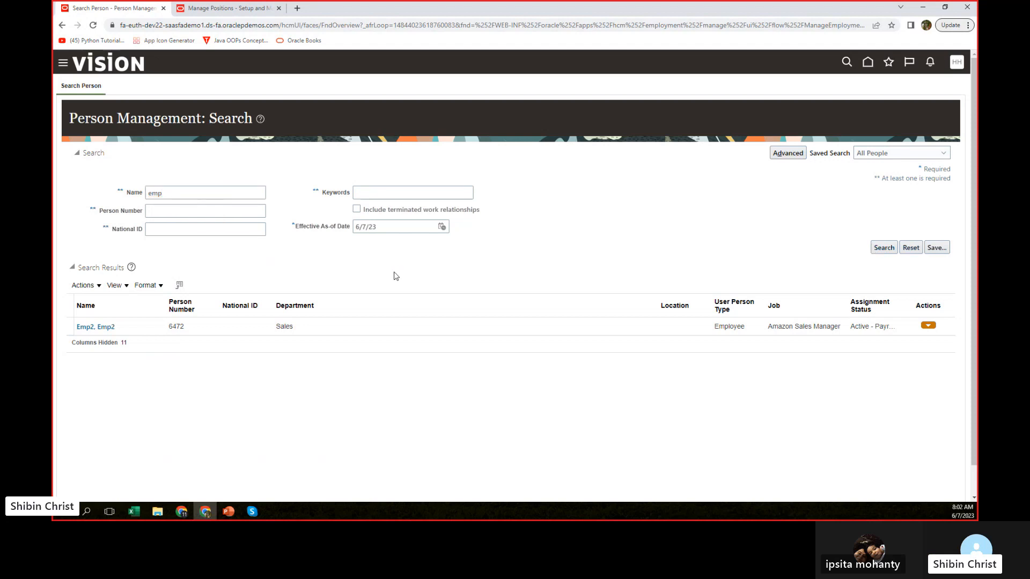
pyautogui.click(174, 195)
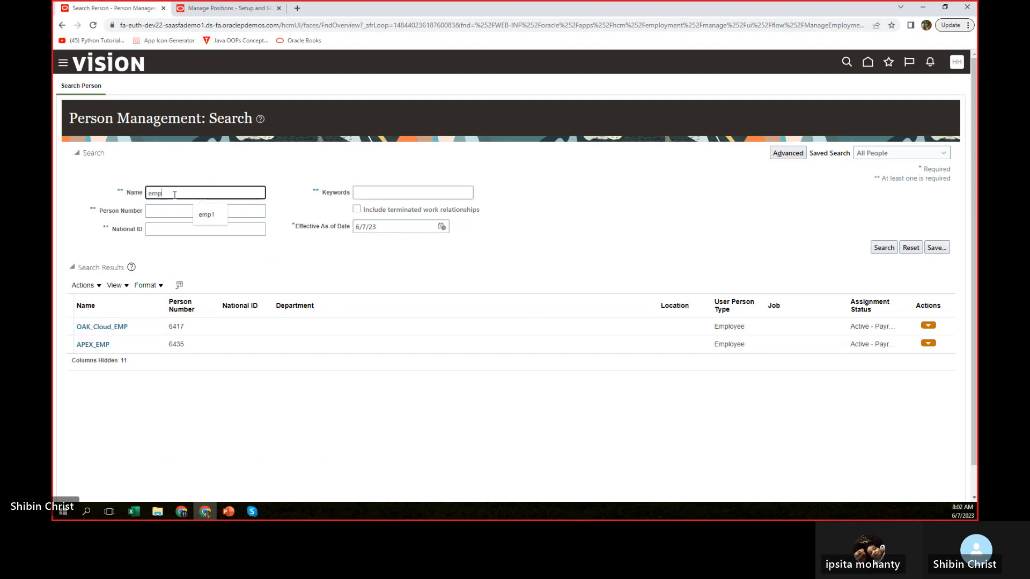
pyautogui.write('1')
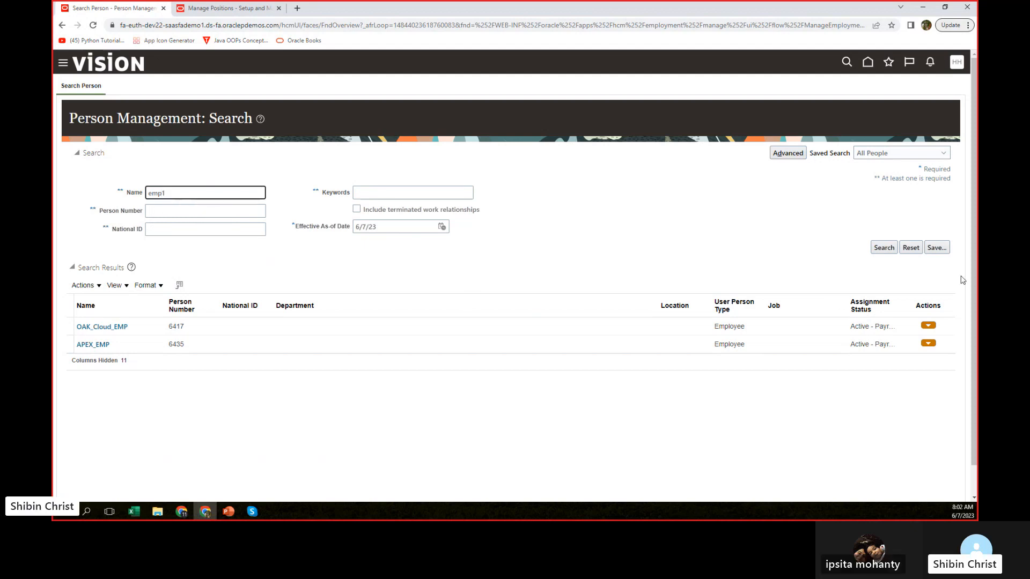
pyautogui.click(882, 249)
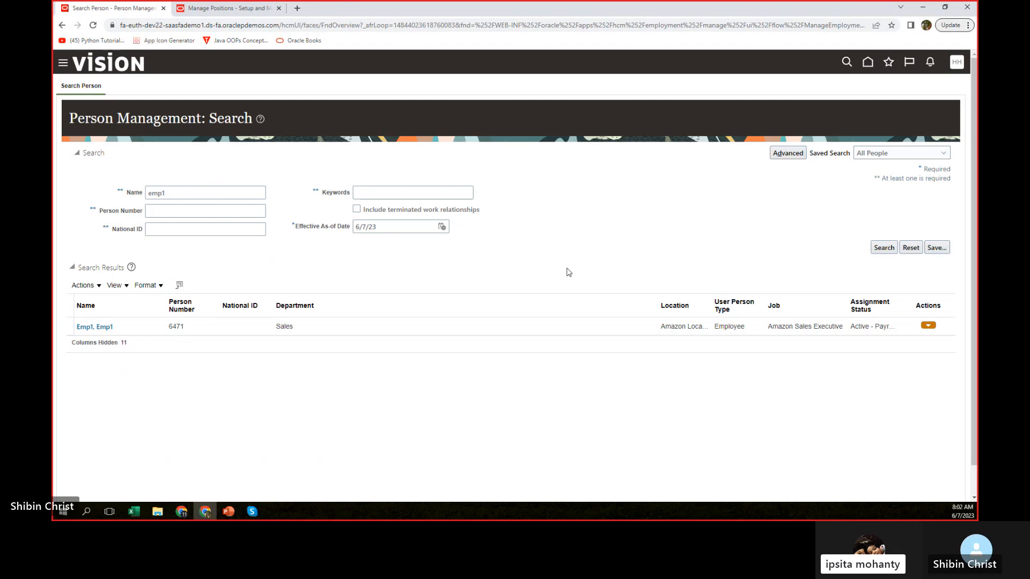
pyautogui.click(928, 330)
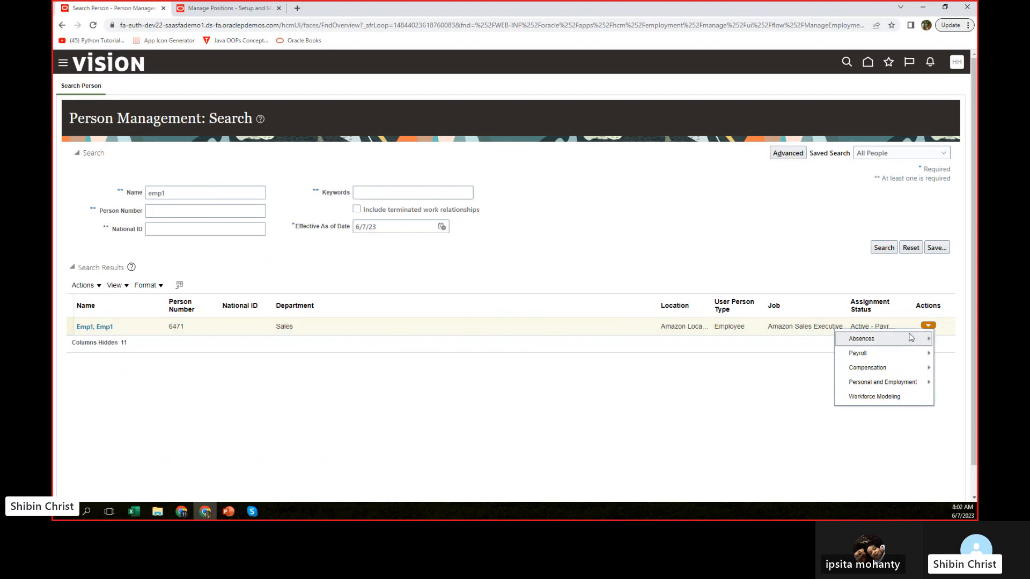
pyautogui.moveTo(902, 346)
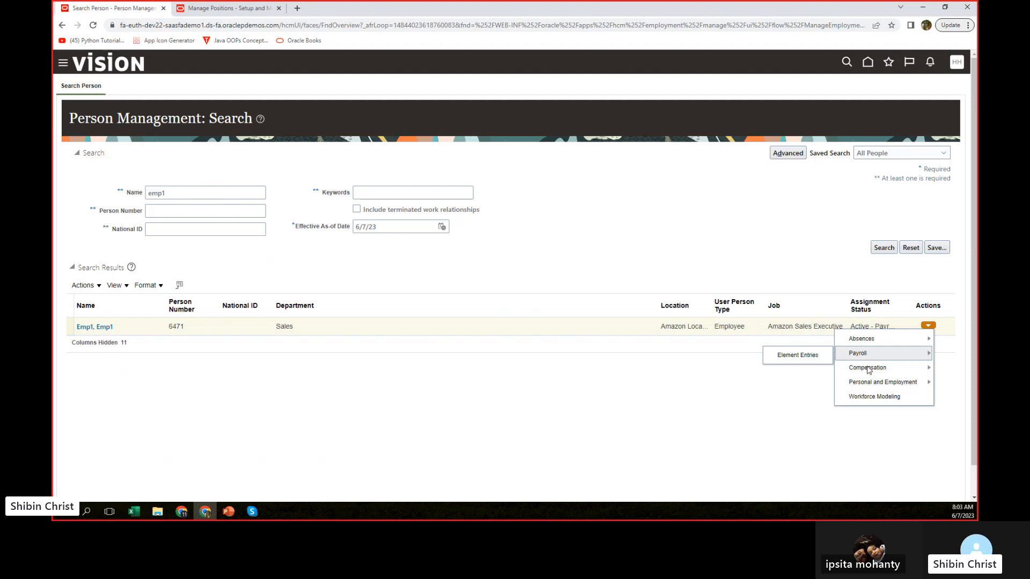
pyautogui.click(701, 390)
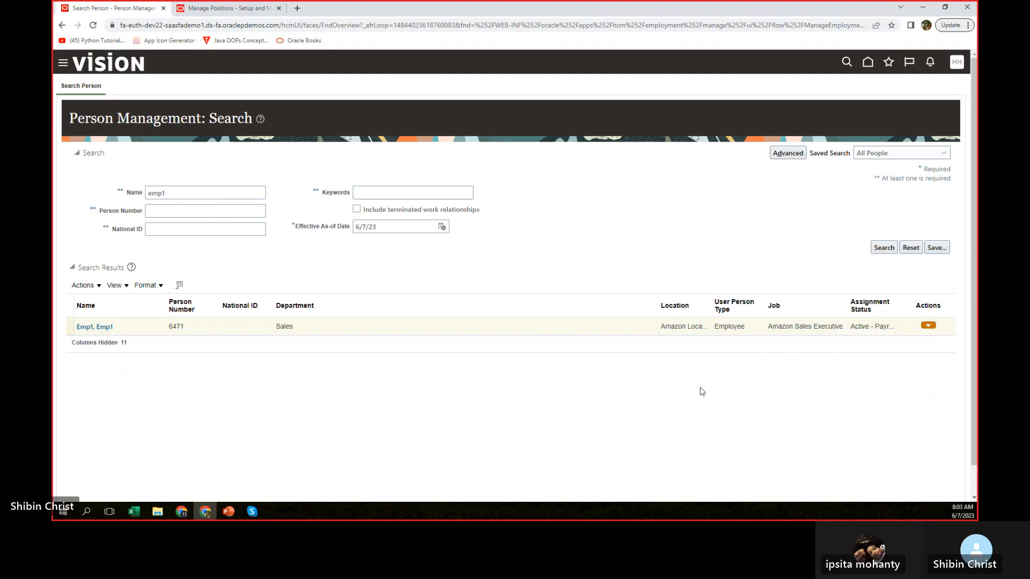
# Open Emp1's employment record and start correcting it with action Hire and reason Hire to fill vacant position
pyautogui.click(99, 328)
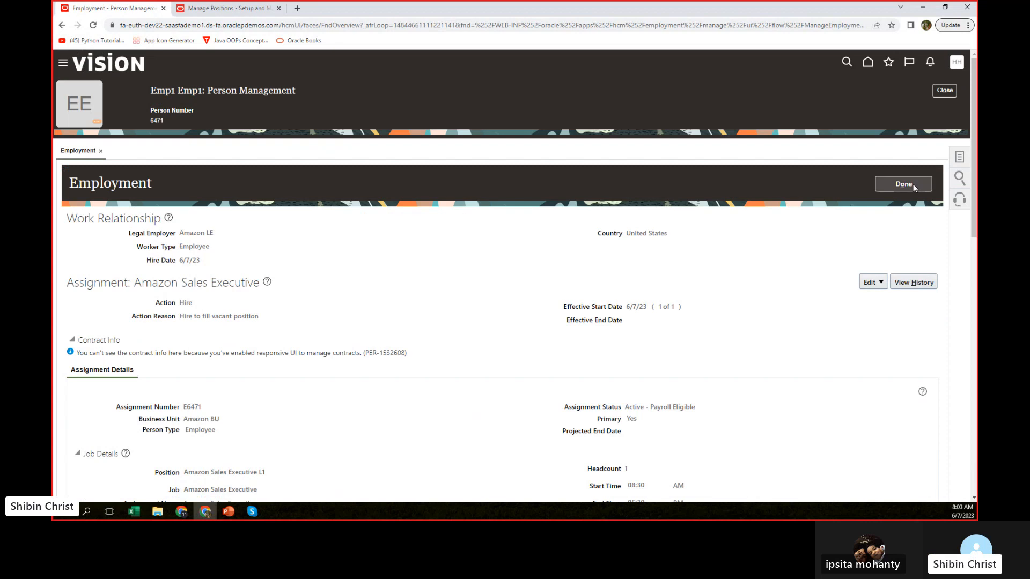
pyautogui.click(872, 282)
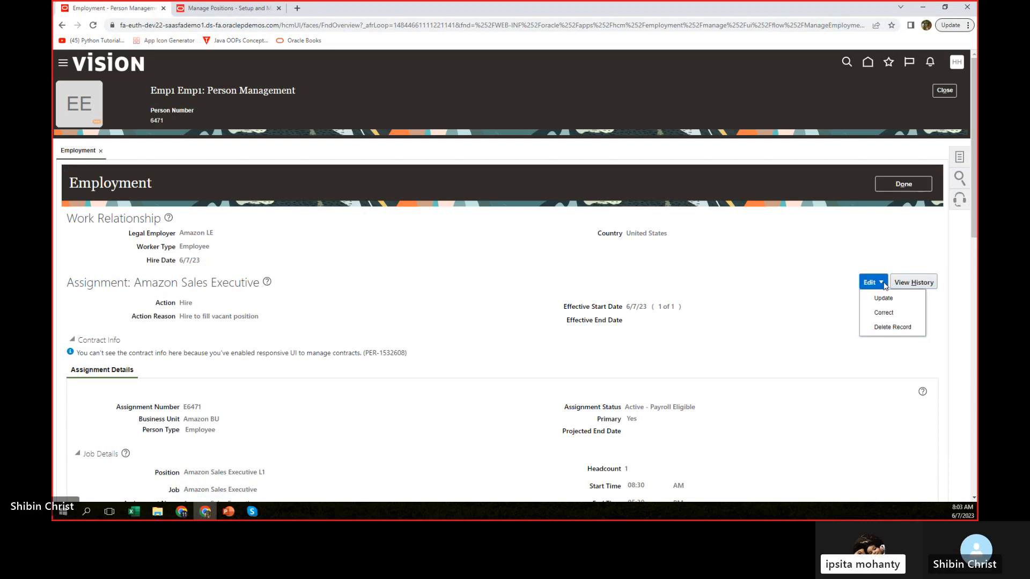
pyautogui.click(882, 313)
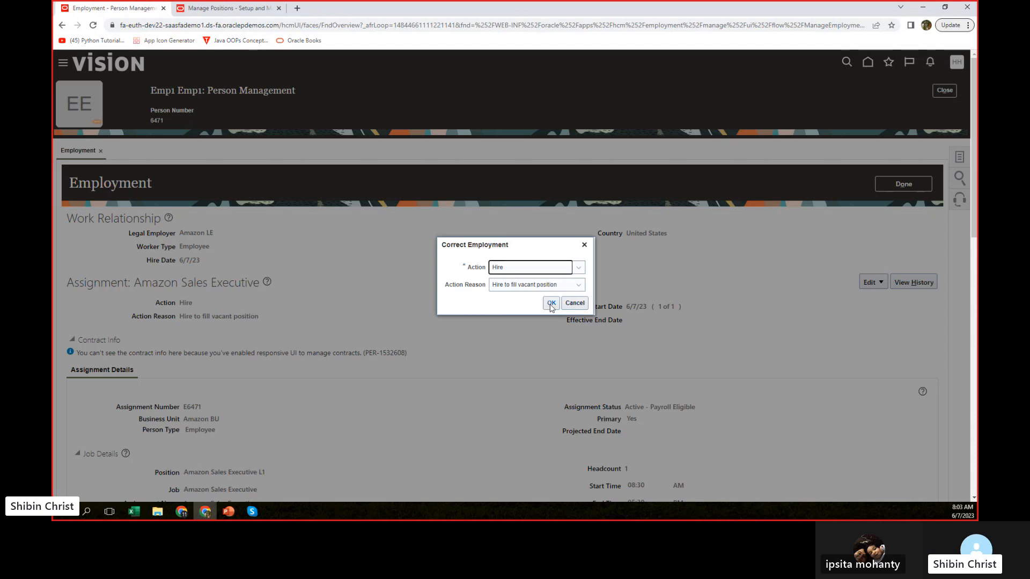
pyautogui.click(550, 304)
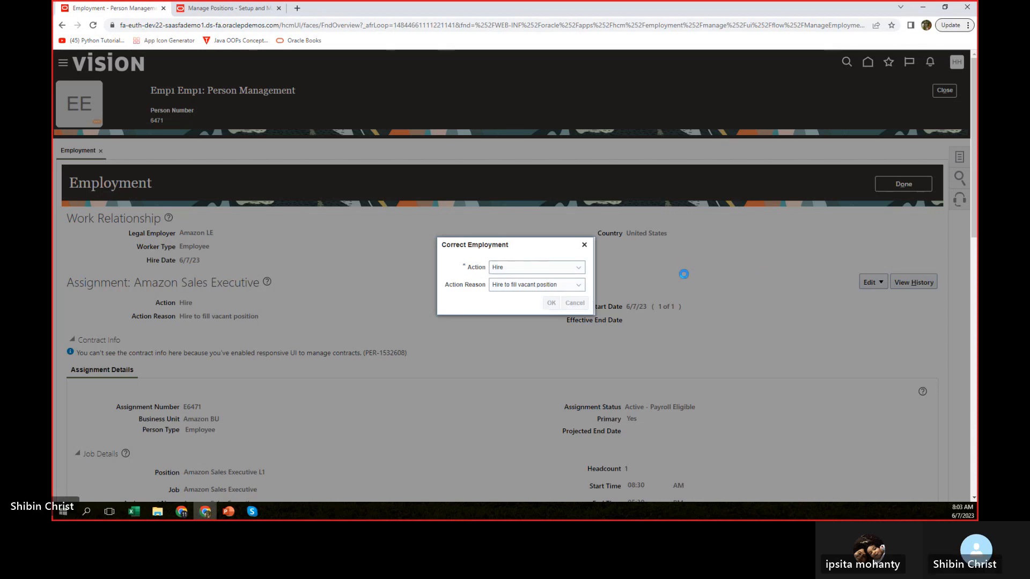
# Assign Emp2 as Emp1's Line Manager in Manager Details, removing the surplus blank manager row
pyautogui.scroll(-10, 555, 305)
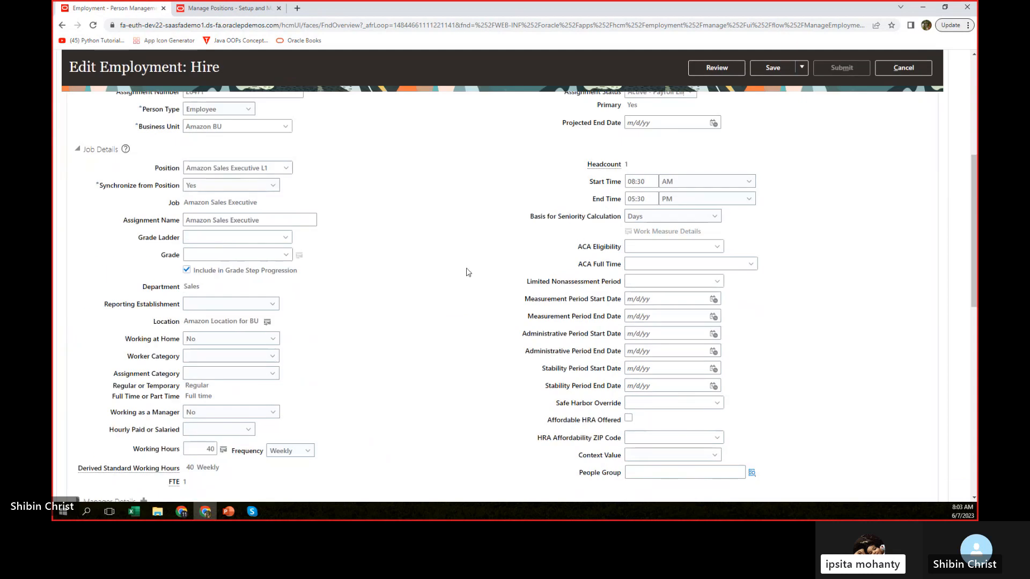
pyautogui.scroll(-3, 398, 282)
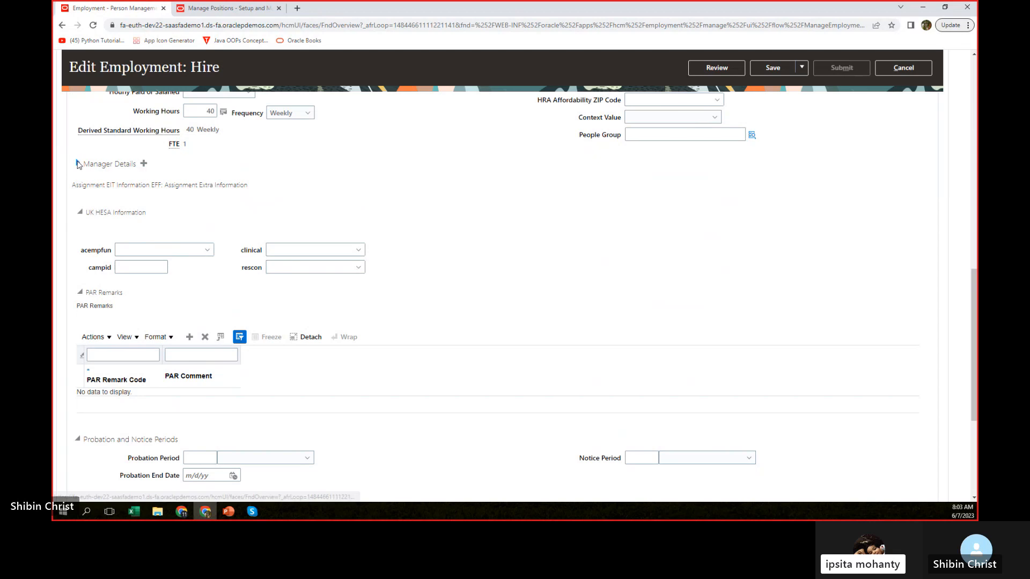
pyautogui.click(143, 164)
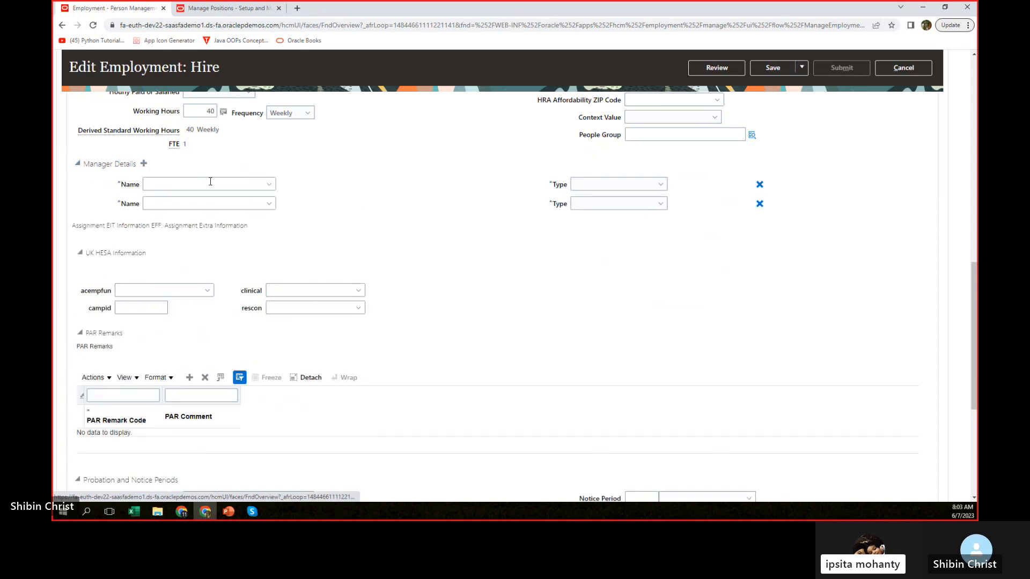
pyautogui.click(761, 183)
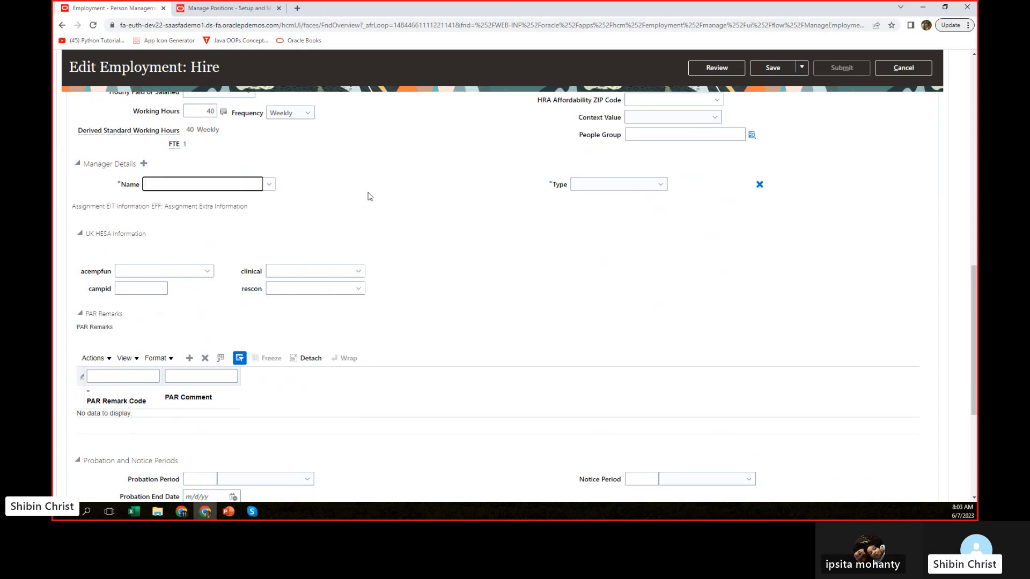
pyautogui.scroll(1, 369, 196)
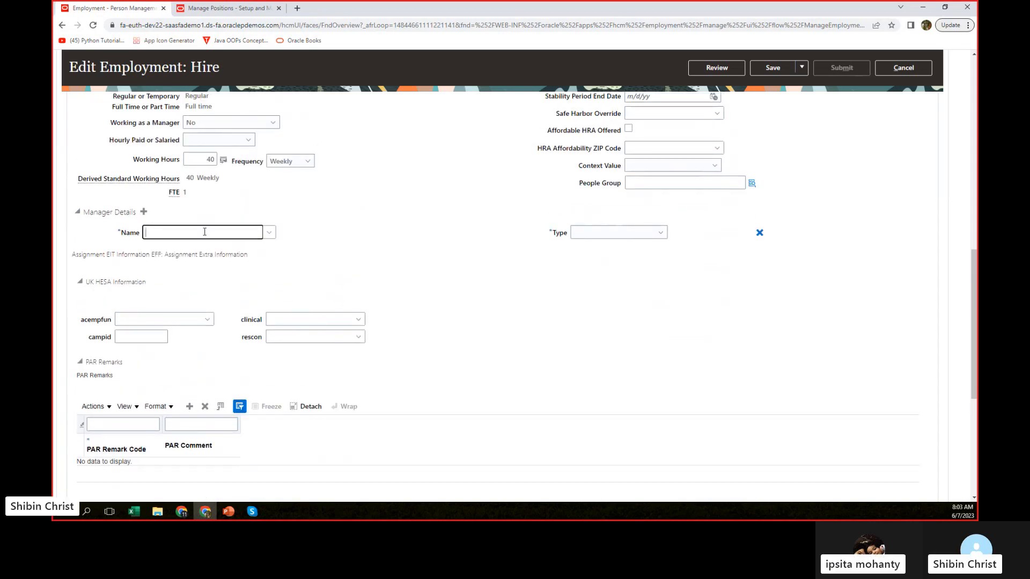
pyautogui.write('emp2')
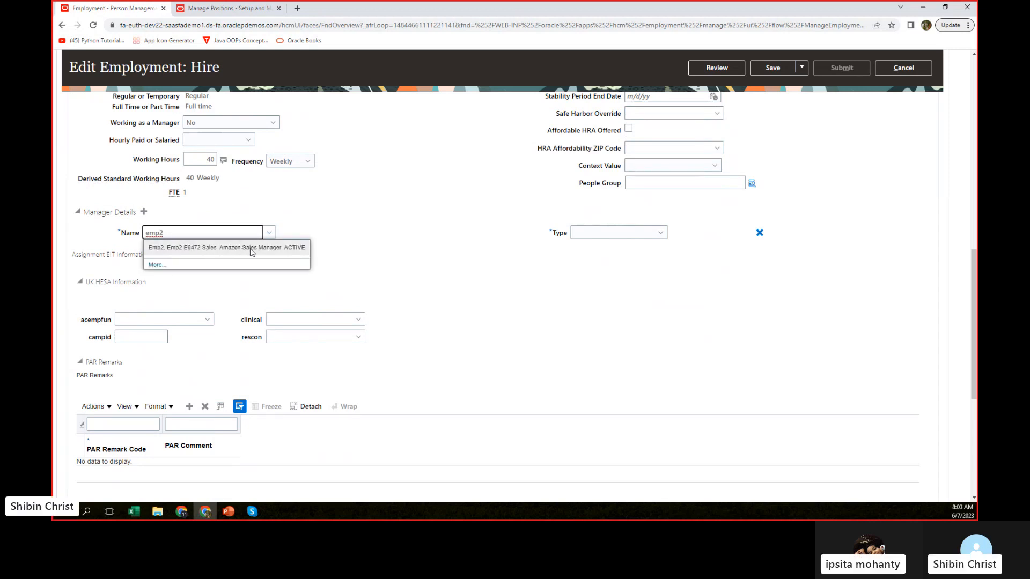
pyautogui.click(278, 248)
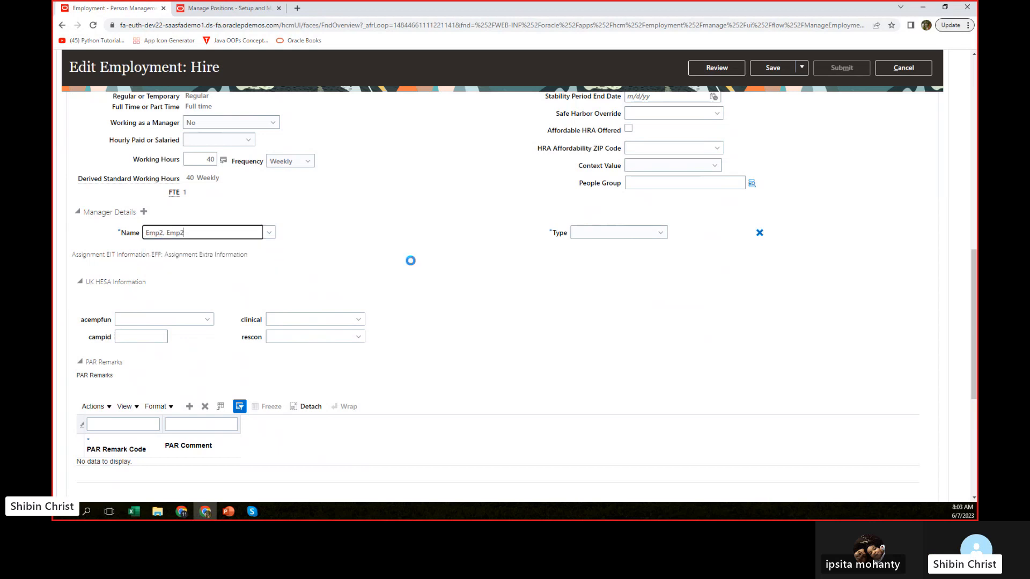
pyautogui.click(706, 235)
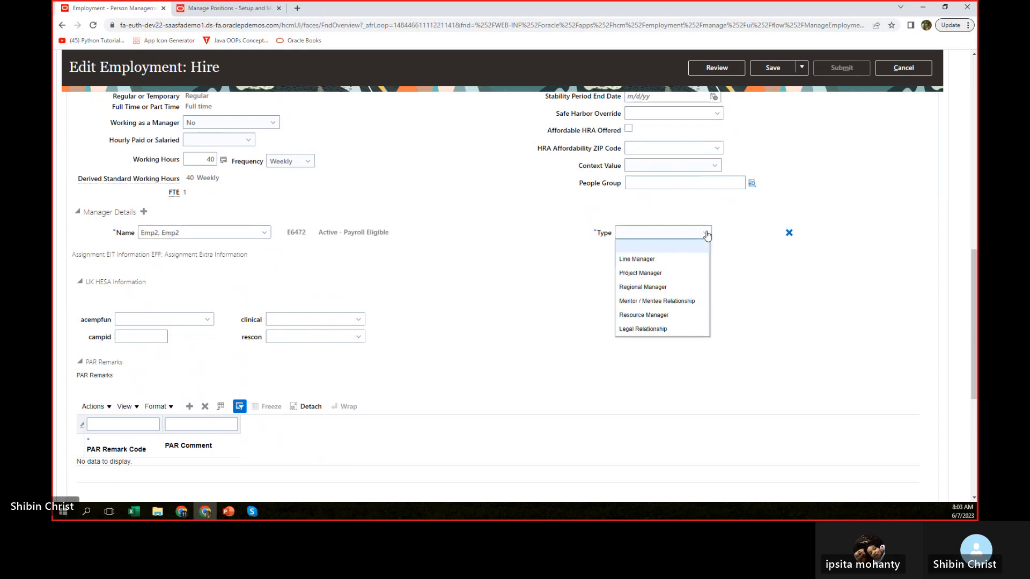
pyautogui.click(648, 259)
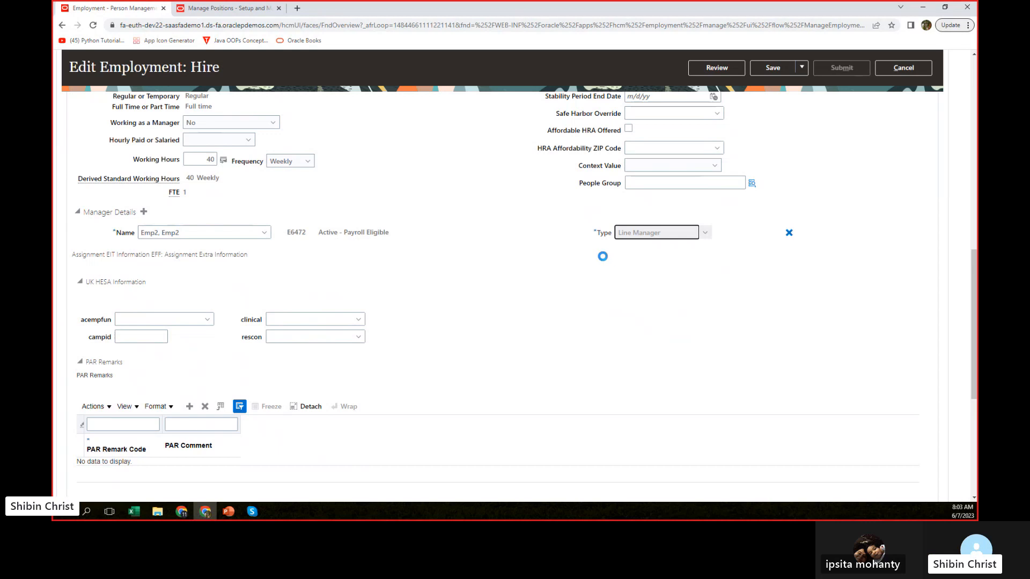
# Save the corrected employment of Emp1 and advance it to the review stage
pyautogui.click(772, 68)
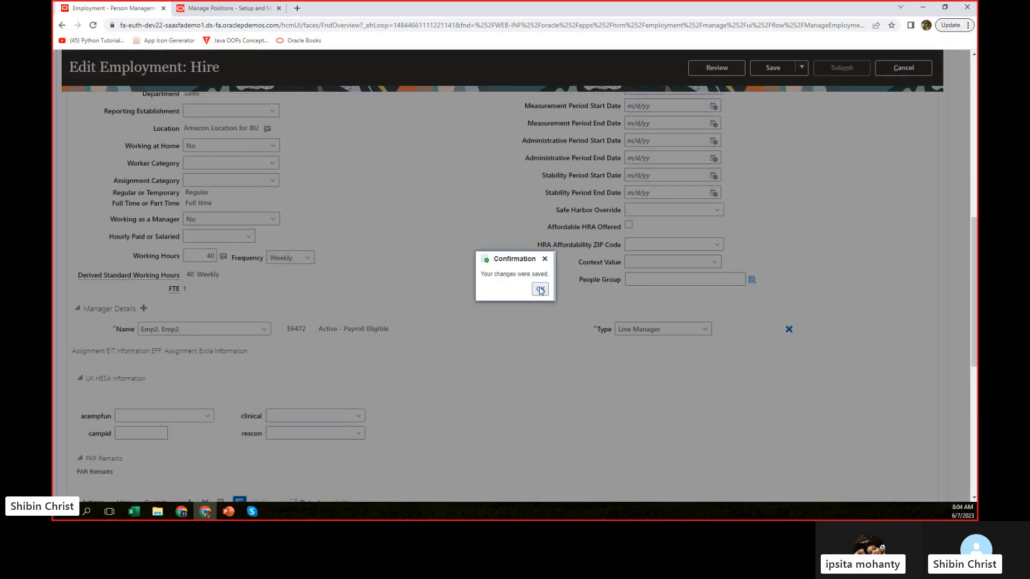
pyautogui.click(540, 290)
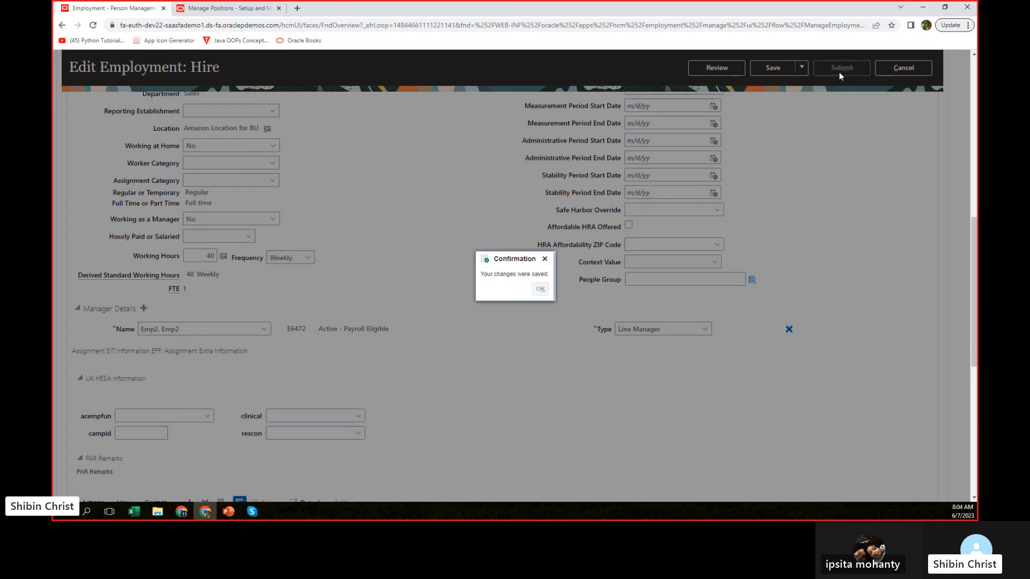
pyautogui.scroll(5, 844, 168)
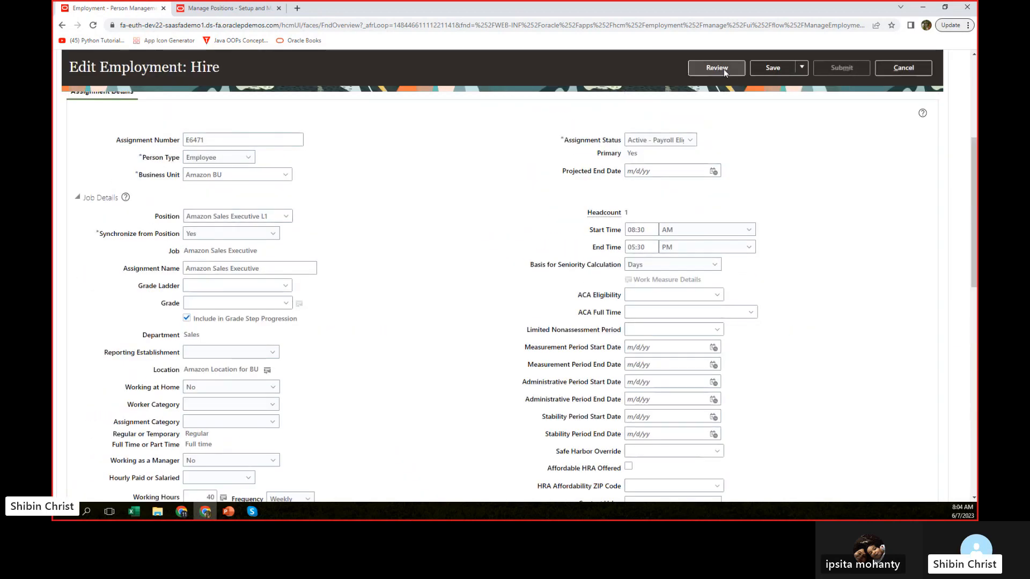
pyautogui.click(717, 68)
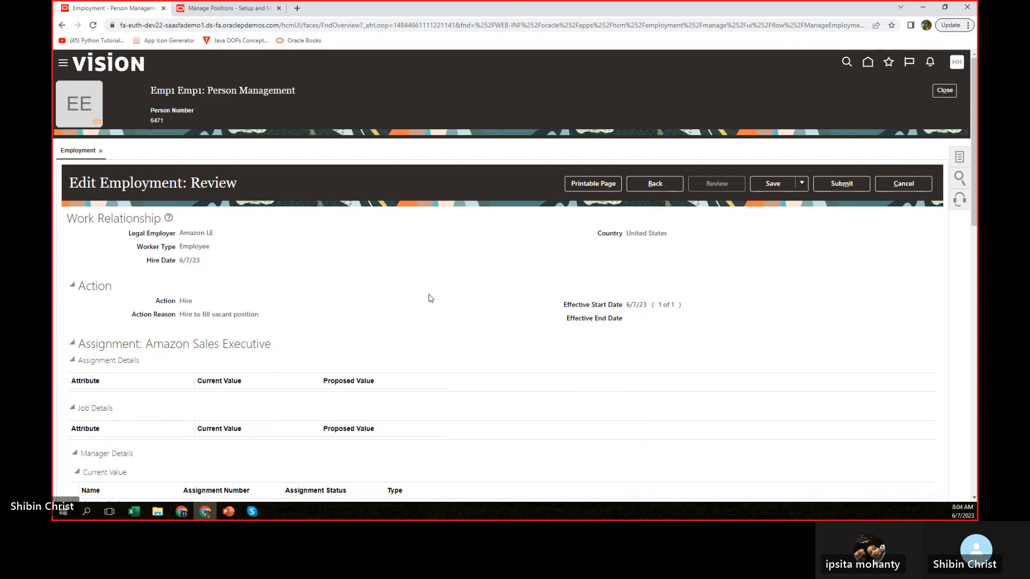
# Review and submit Emp1's corrected employment, and switch to the PowerPoint slide on transfers and temporary assignments
pyautogui.scroll(-3, 325, 356)
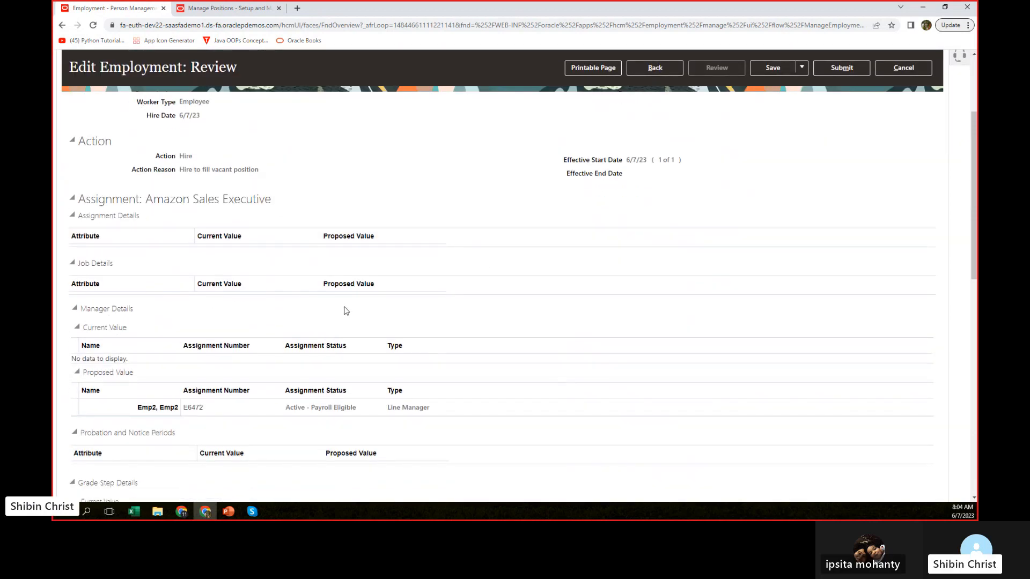
pyautogui.scroll(-2, 346, 311)
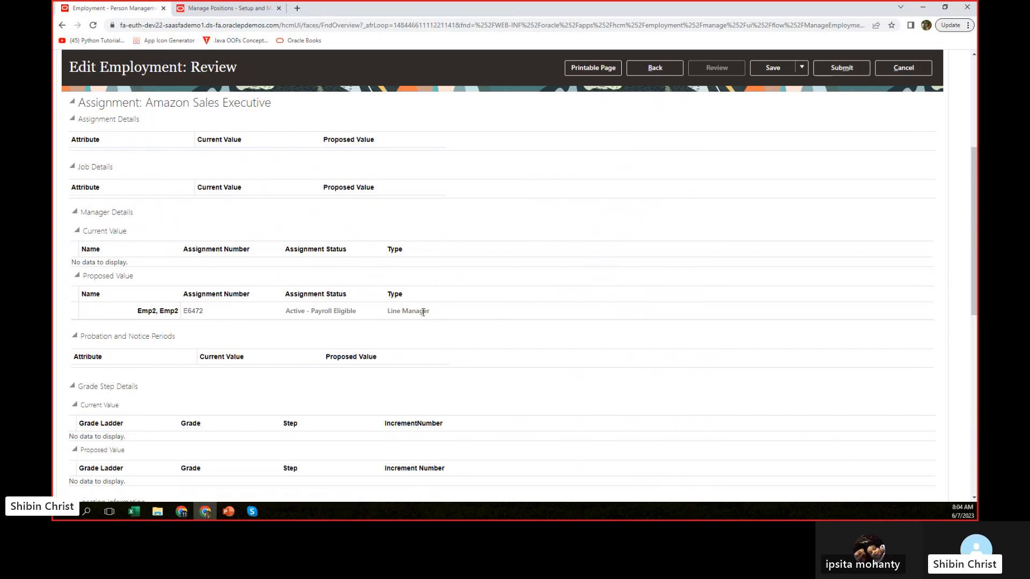
pyautogui.click(847, 68)
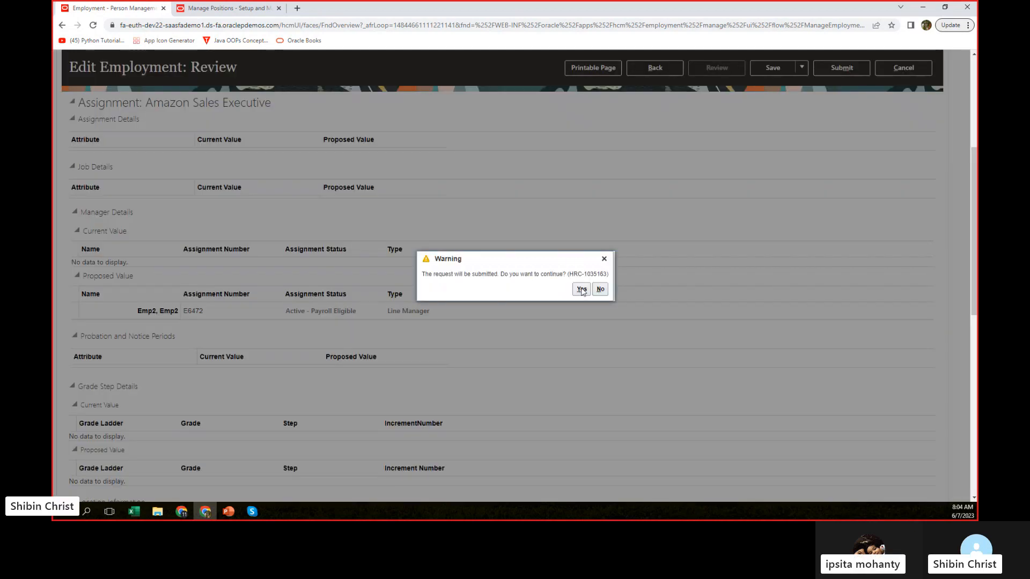
pyautogui.click(582, 290)
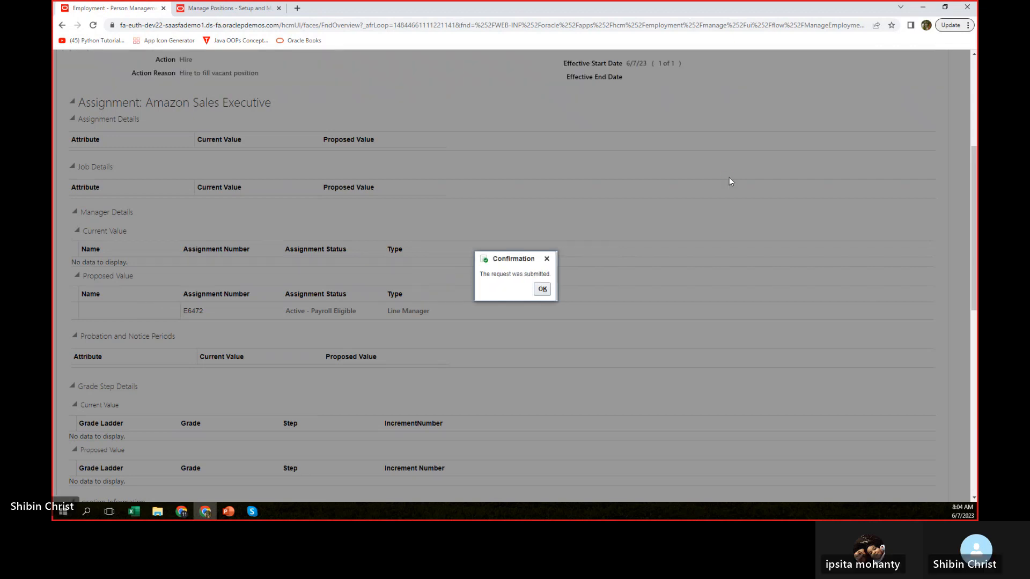
pyautogui.click(543, 290)
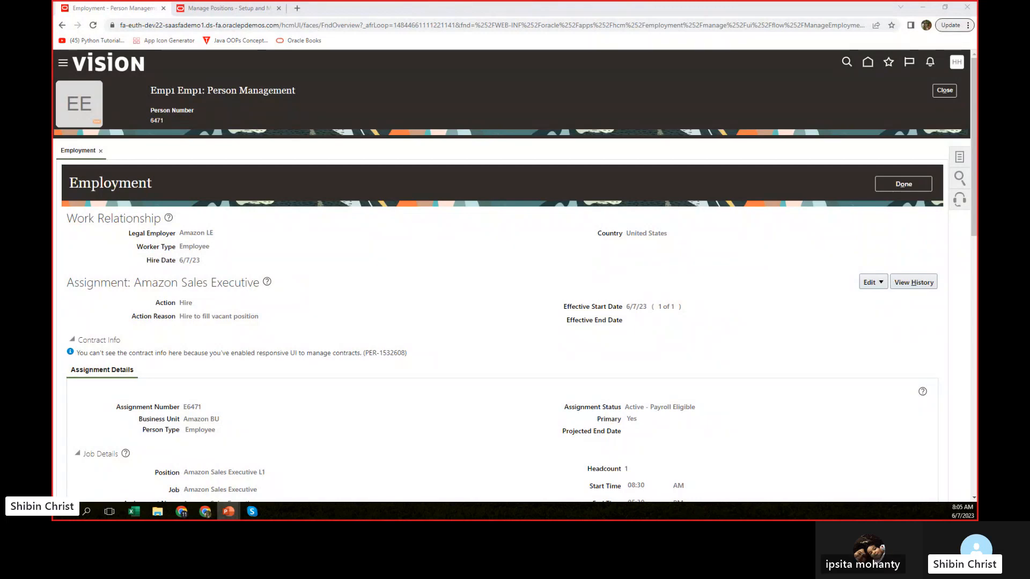
pyautogui.click(228, 512)
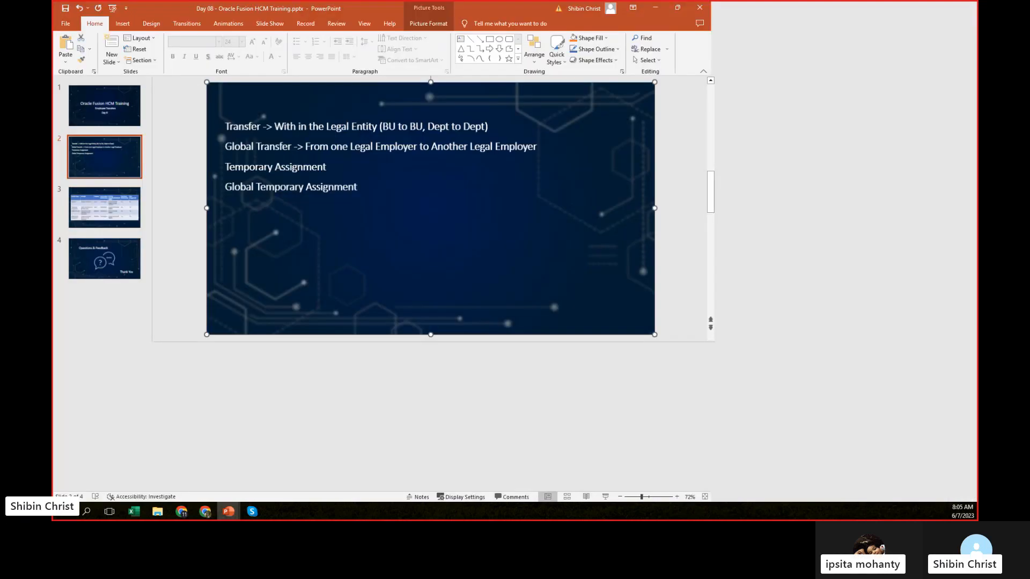
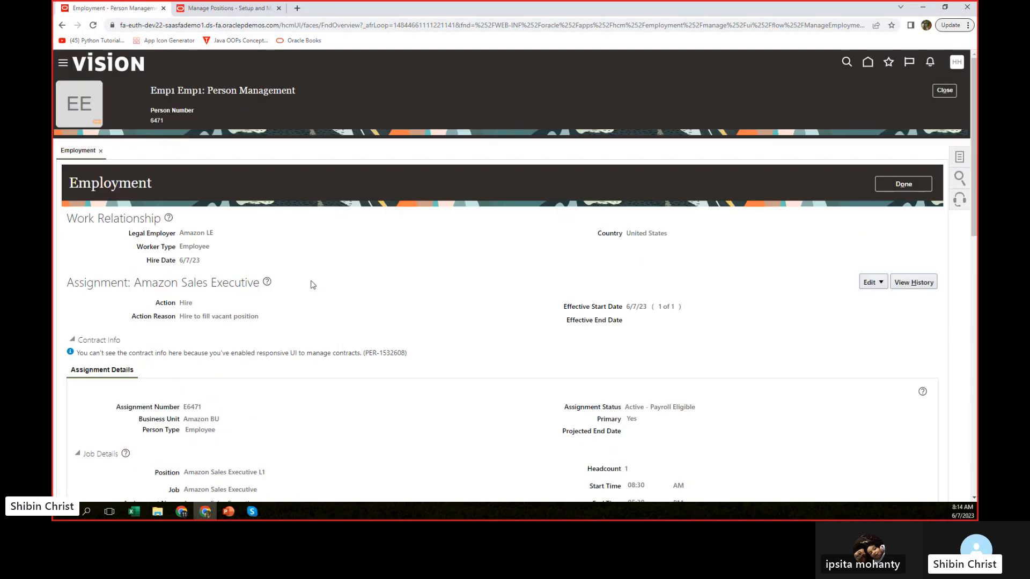
# Examine the change details of the 6/7/23 Hire entry in Emp1's assignment history, and close the history
pyautogui.scroll(-4, 305, 308)
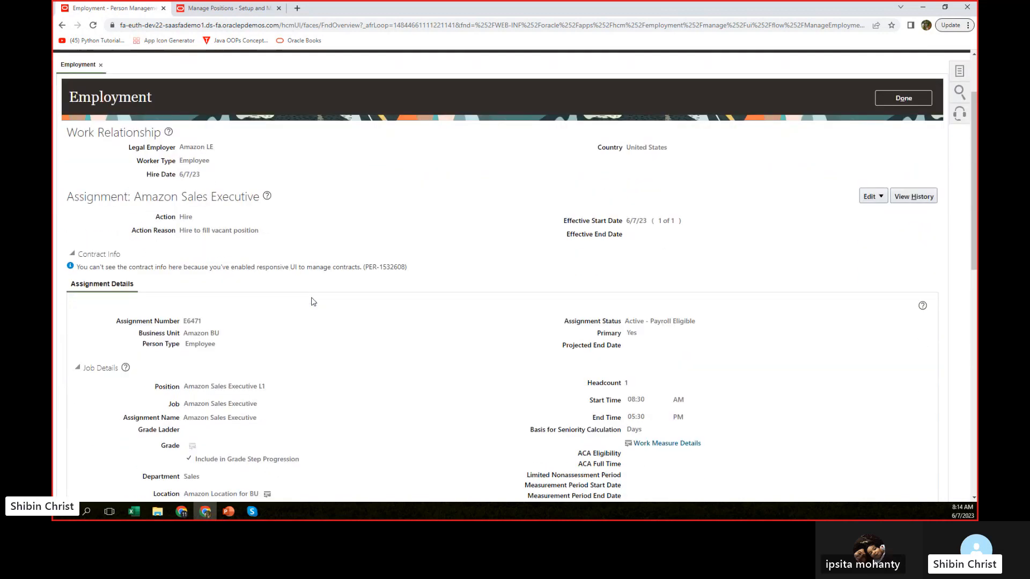
pyautogui.scroll(4, 314, 301)
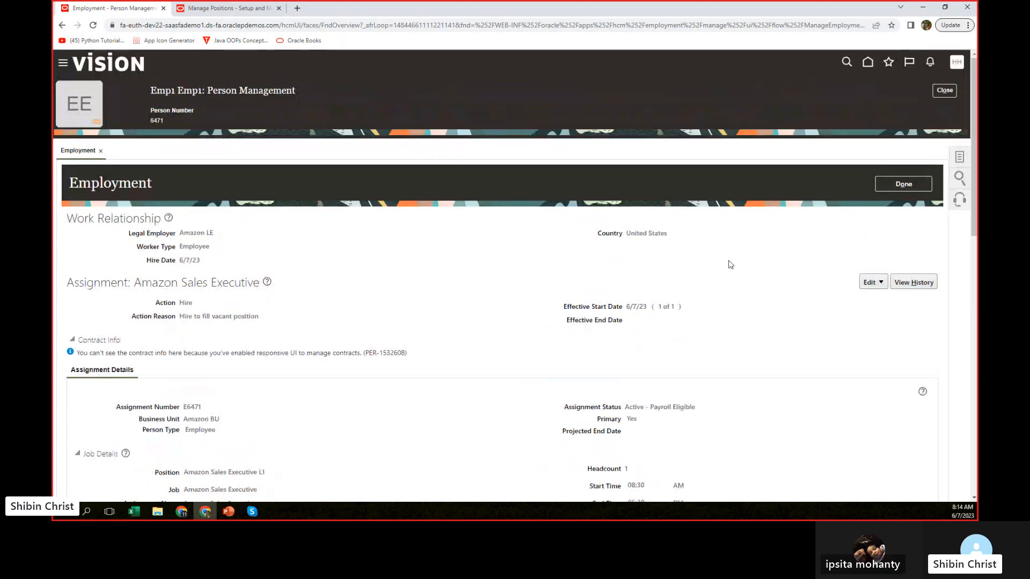
pyautogui.click(881, 283)
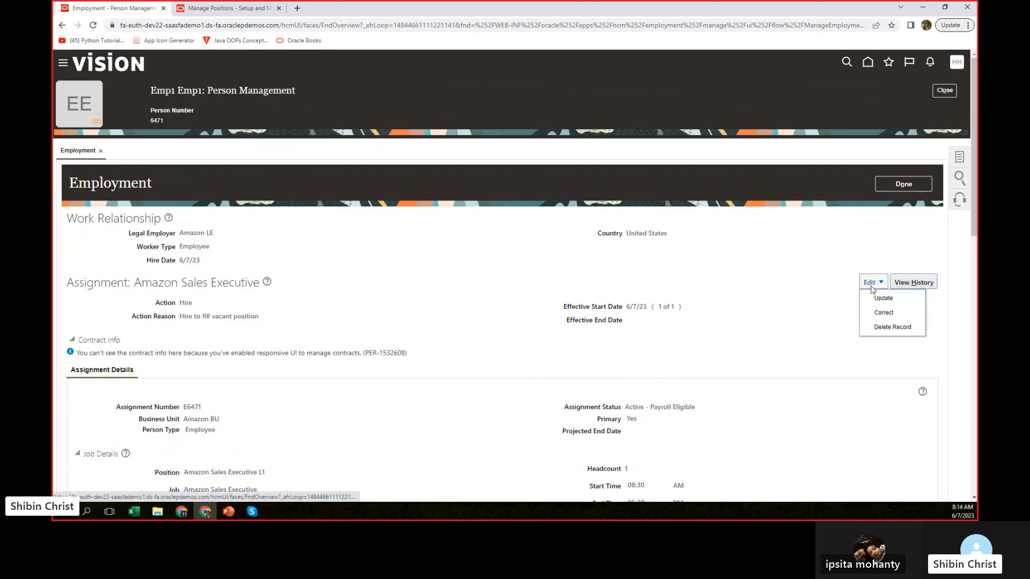
pyautogui.click(923, 284)
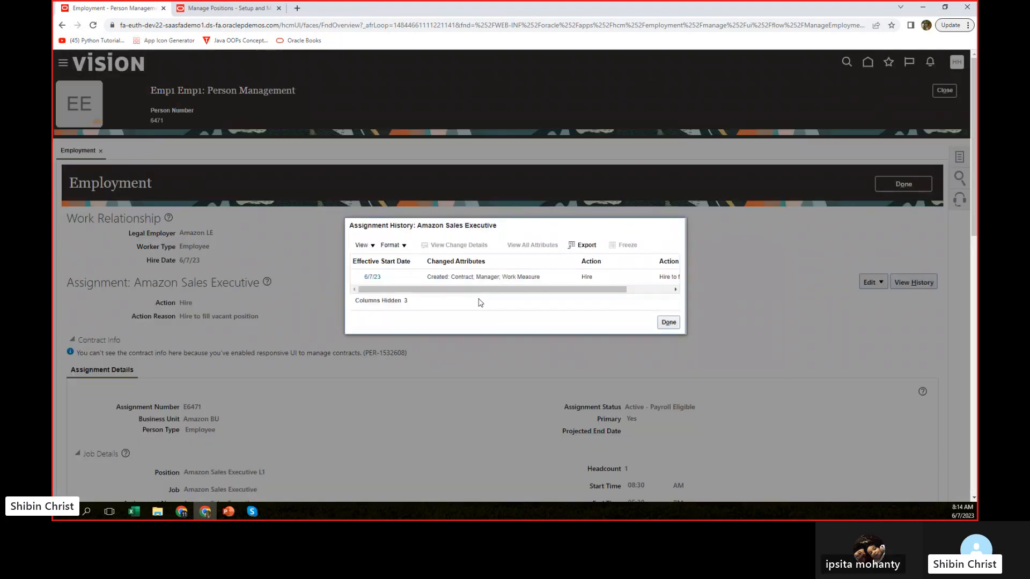
pyautogui.click(547, 276)
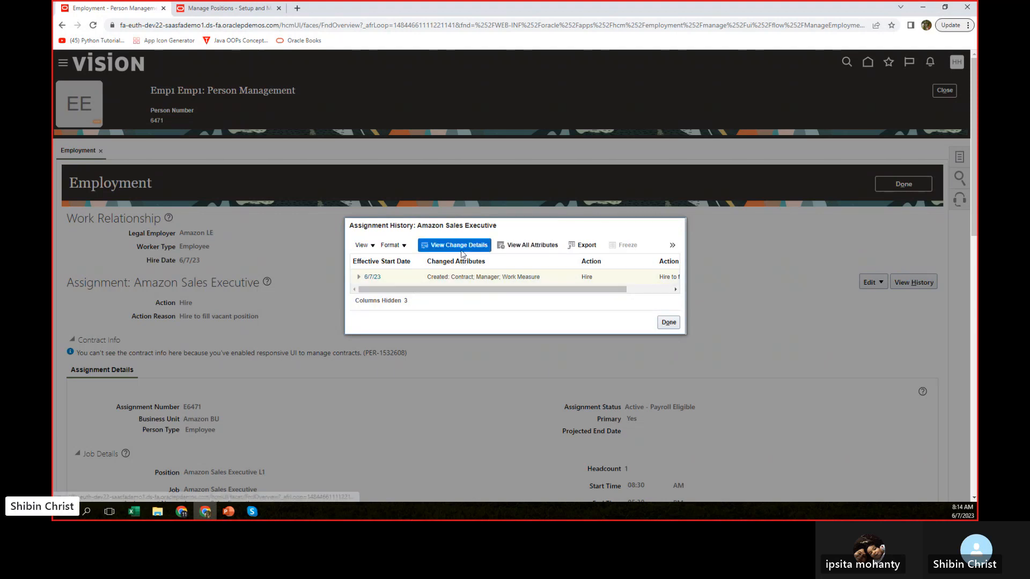
pyautogui.click(461, 250)
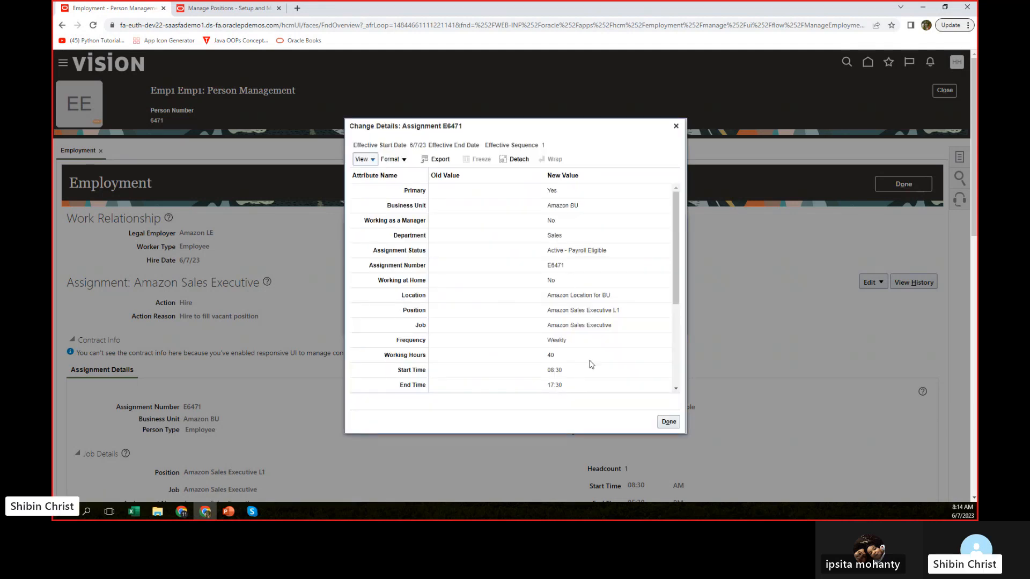
pyautogui.scroll(-3, 606, 241)
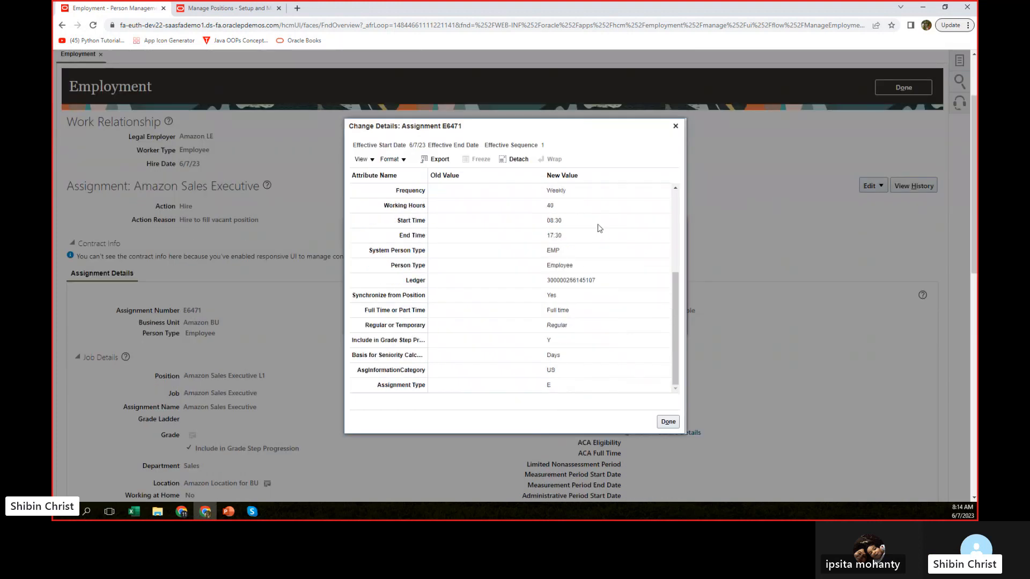
pyautogui.scroll(1, 599, 228)
pyautogui.scroll(3, 593, 301)
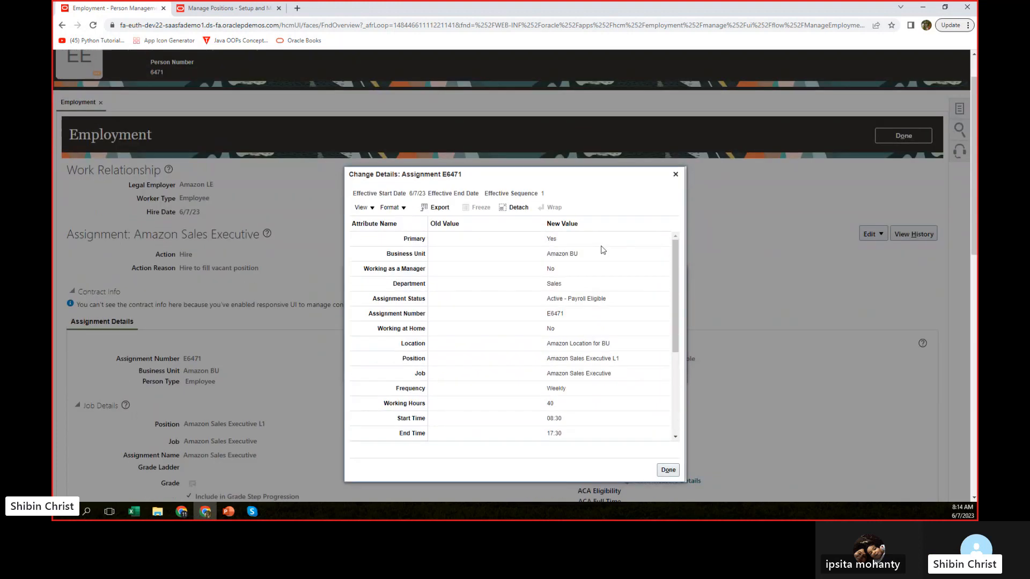
pyautogui.click(676, 173)
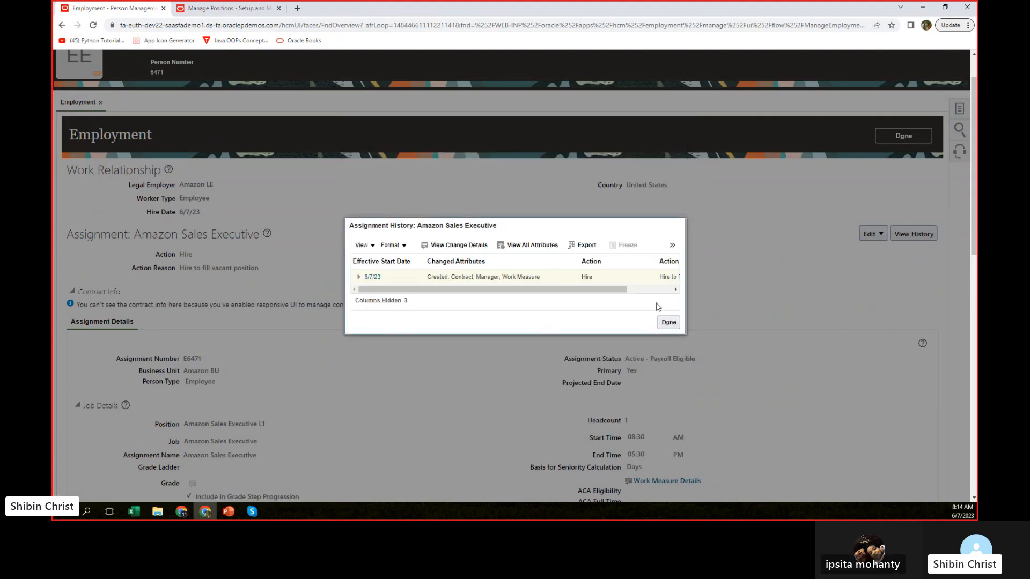
pyautogui.click(669, 322)
pyautogui.click(872, 233)
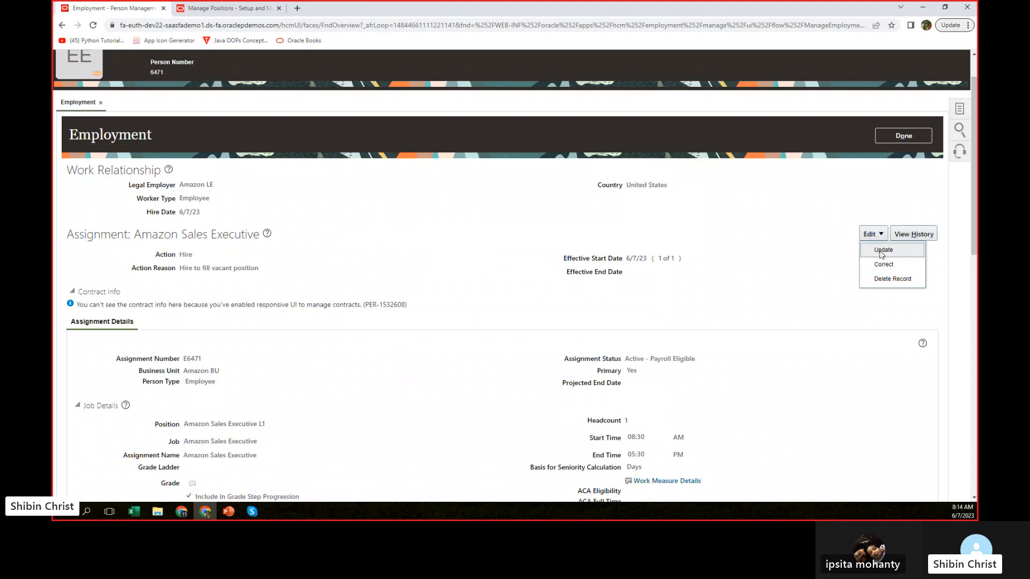
pyautogui.click(879, 251)
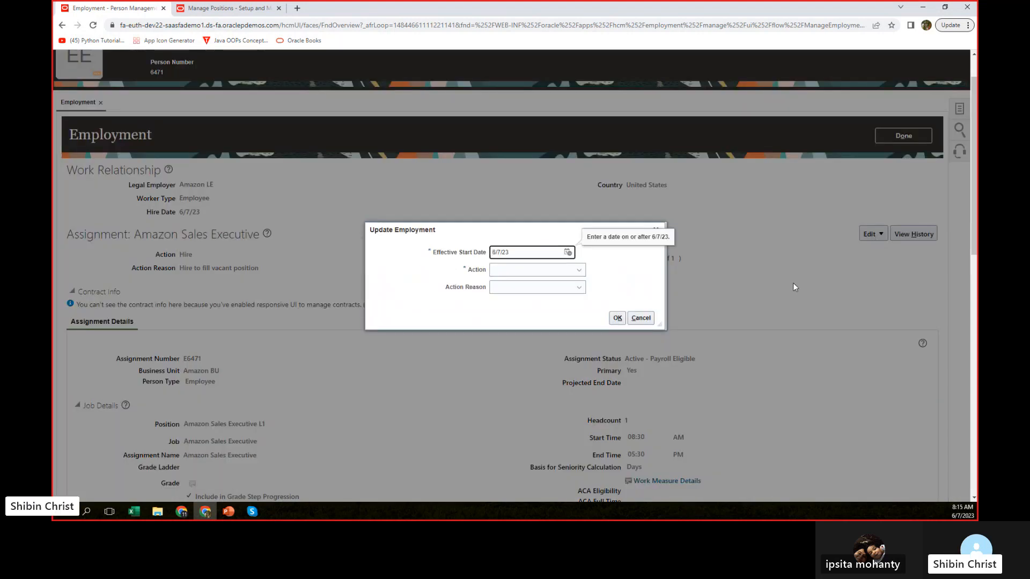
pyautogui.click(580, 271)
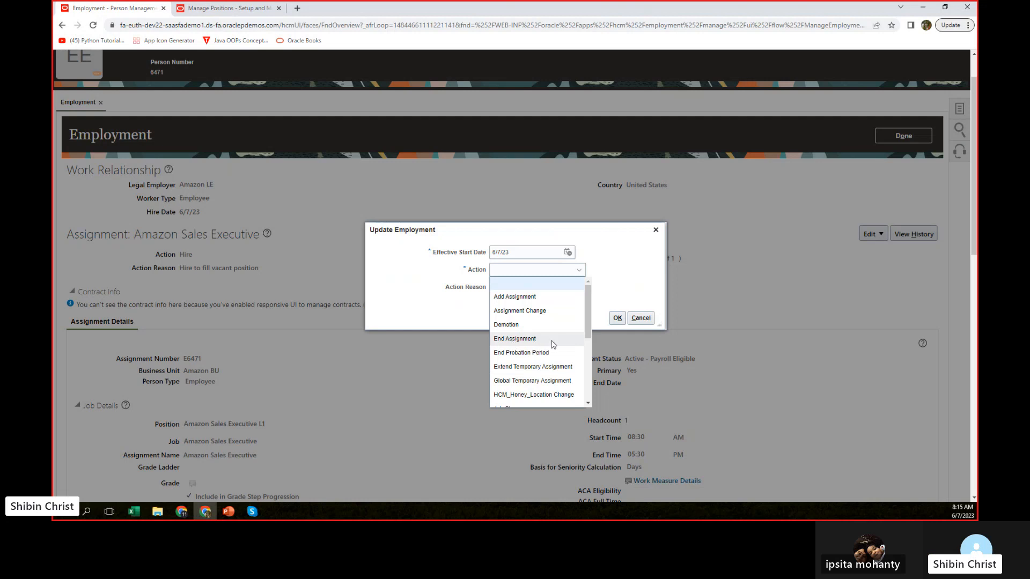
pyautogui.click(516, 297)
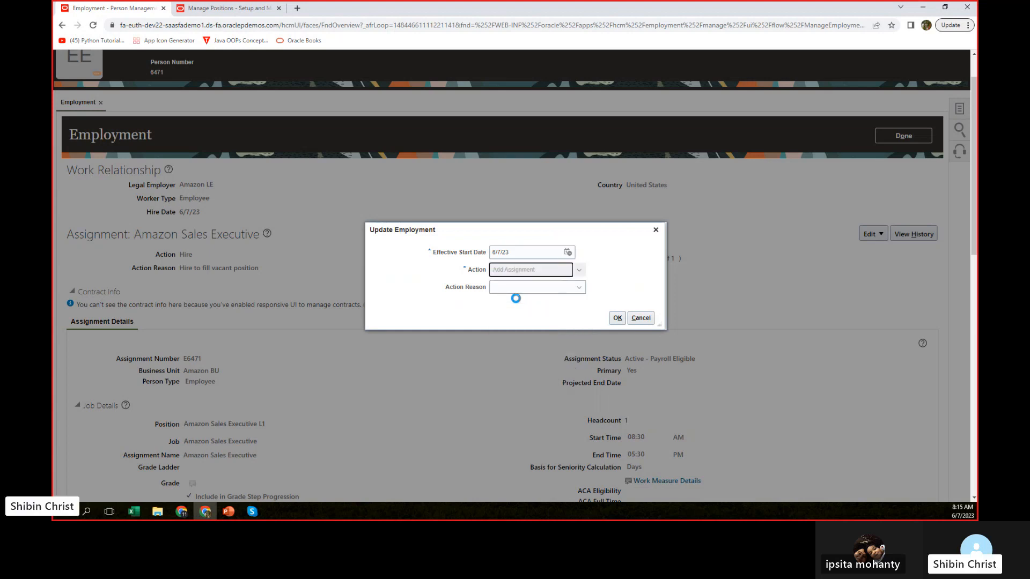
pyautogui.click(578, 289)
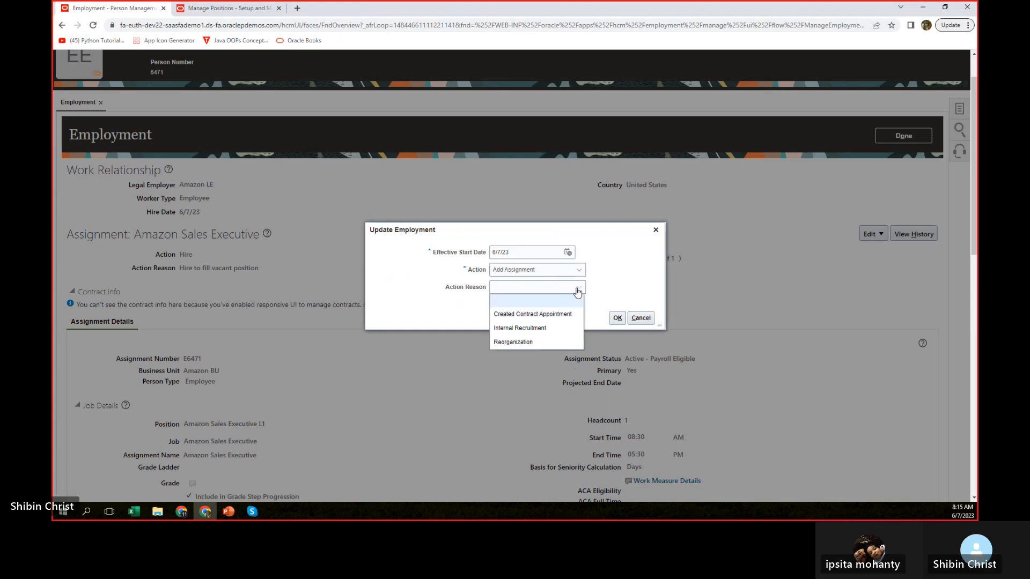
pyautogui.click(509, 329)
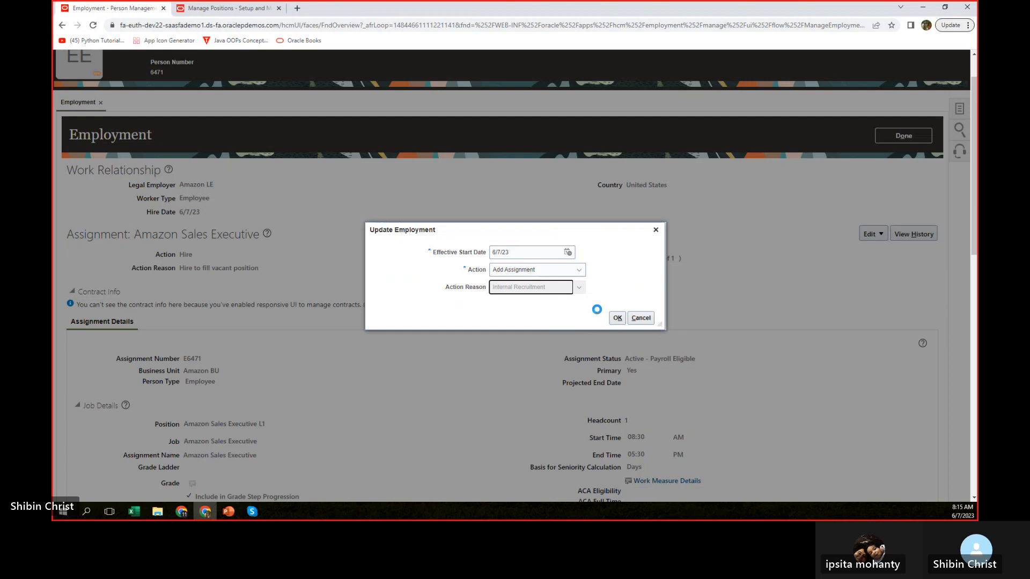
pyautogui.click(615, 321)
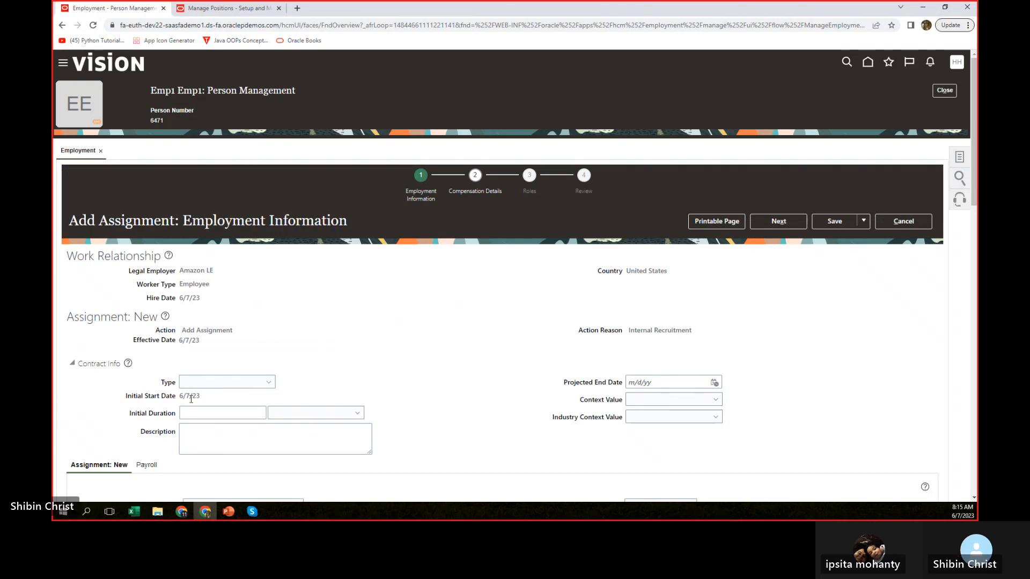
pyautogui.click(901, 222)
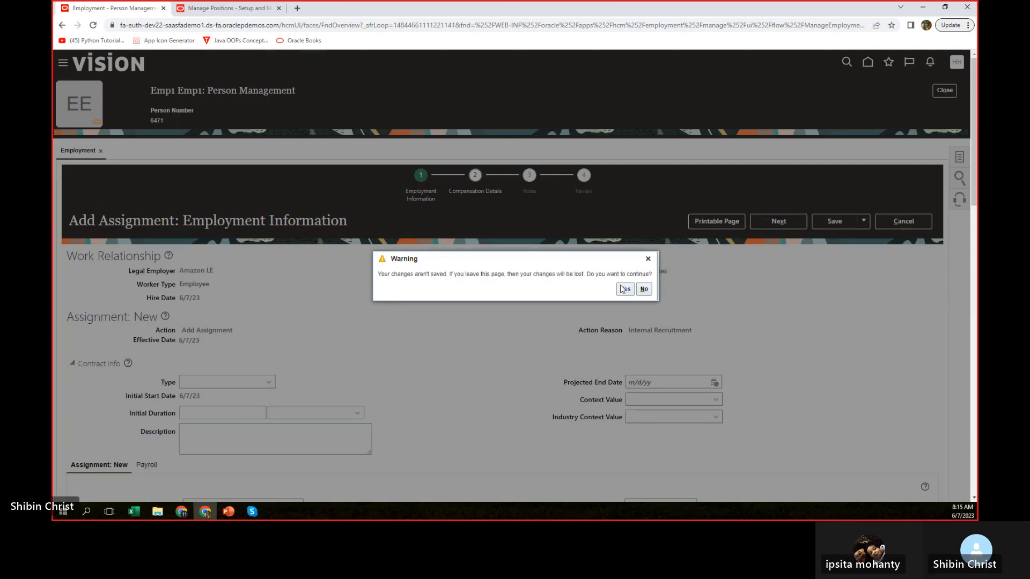
pyautogui.click(622, 290)
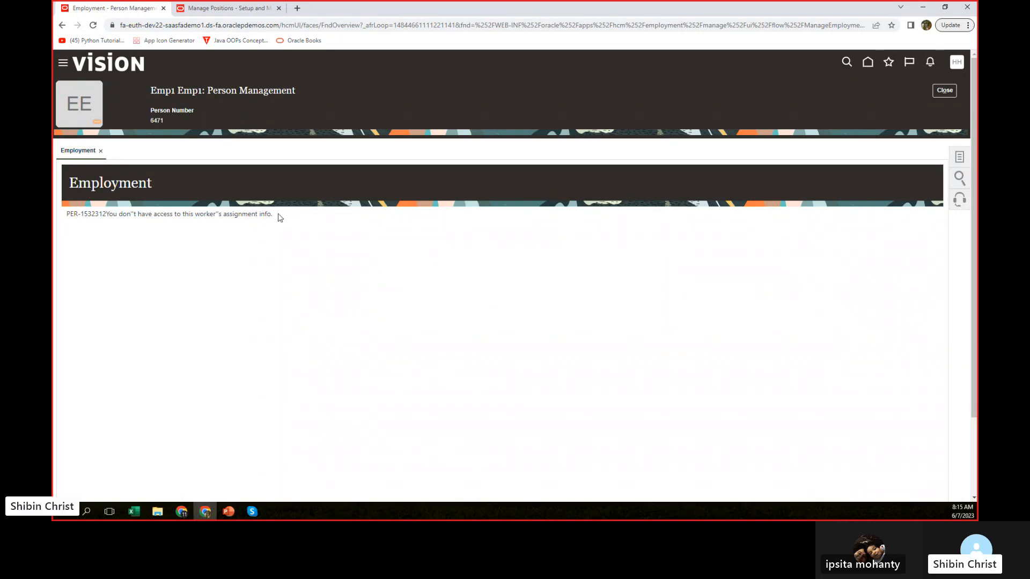
# Close the employment page, search Person Management for the name emp1, and reopen that worker's employment record
pyautogui.click(100, 150)
pyautogui.click(63, 65)
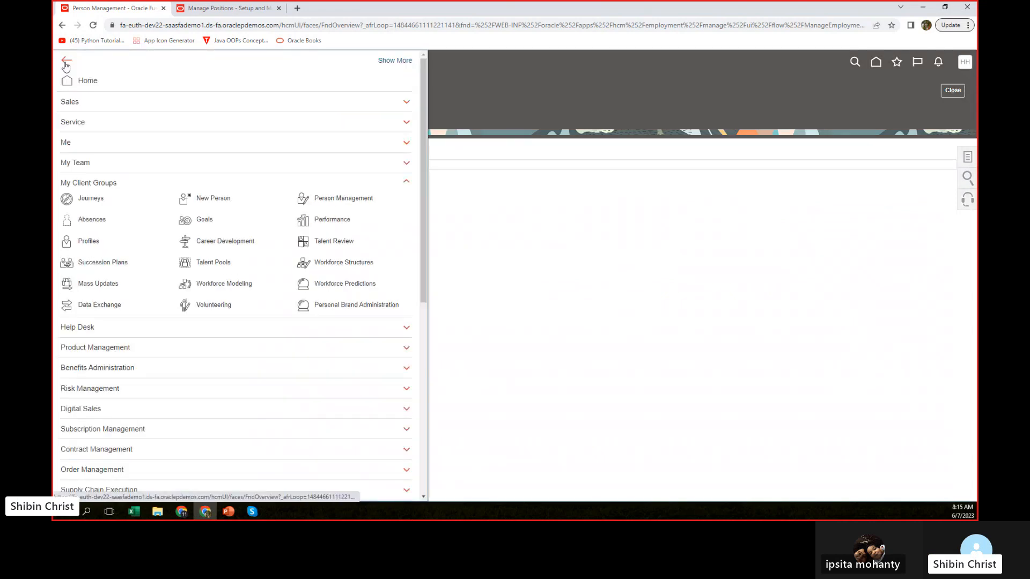
pyautogui.click(365, 201)
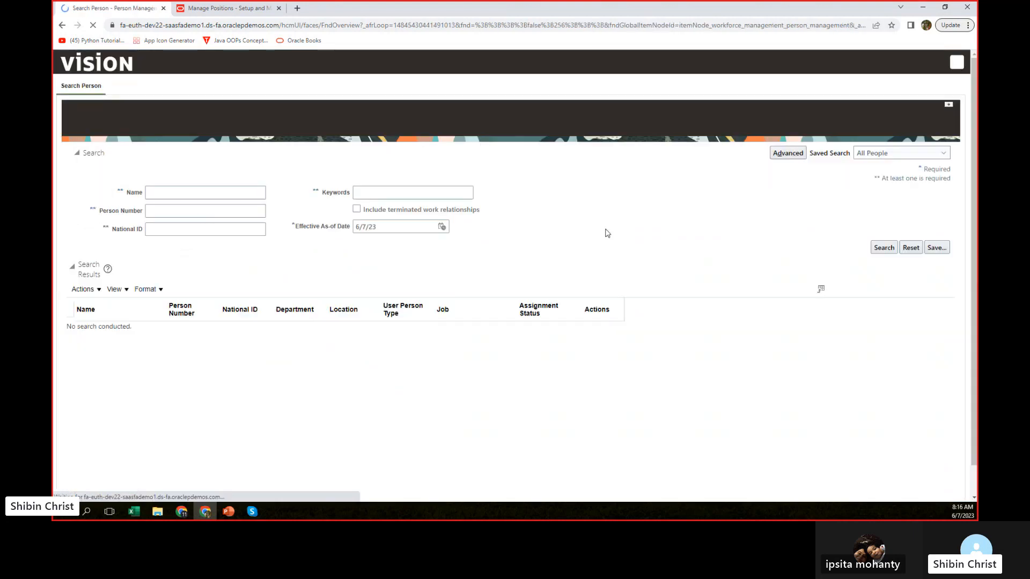
pyautogui.click(174, 190)
pyautogui.write('emp1')
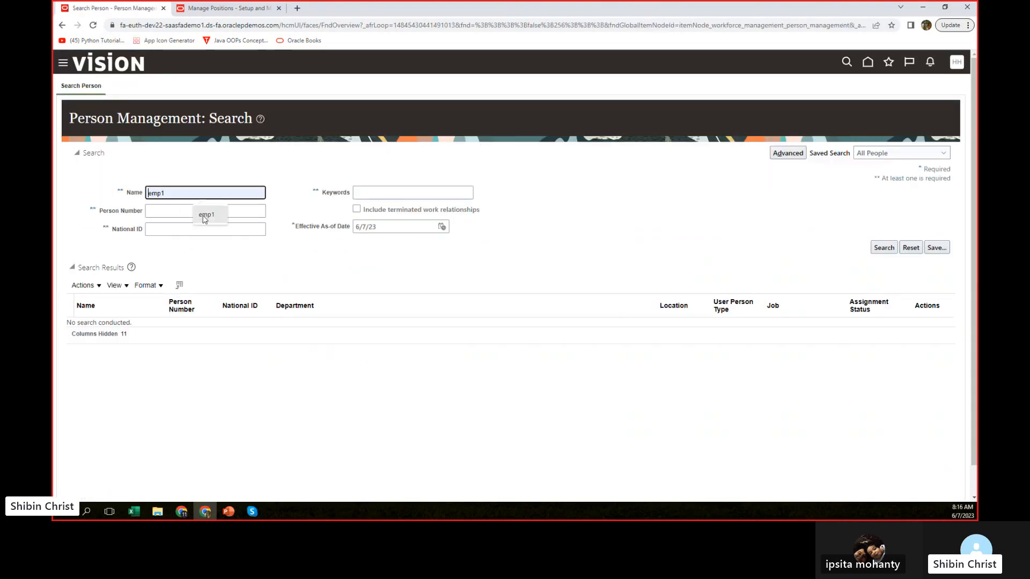
pyautogui.click(883, 248)
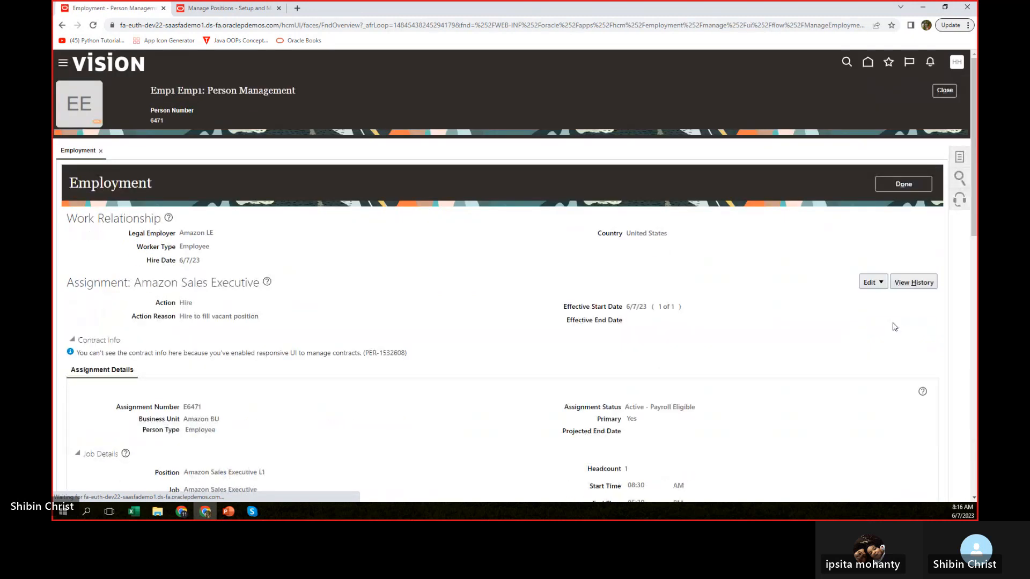
# Start an Add Assignment update on Emp1's employment, effective 6/12/23, with the action reason Internal Recruitment
pyautogui.click(878, 287)
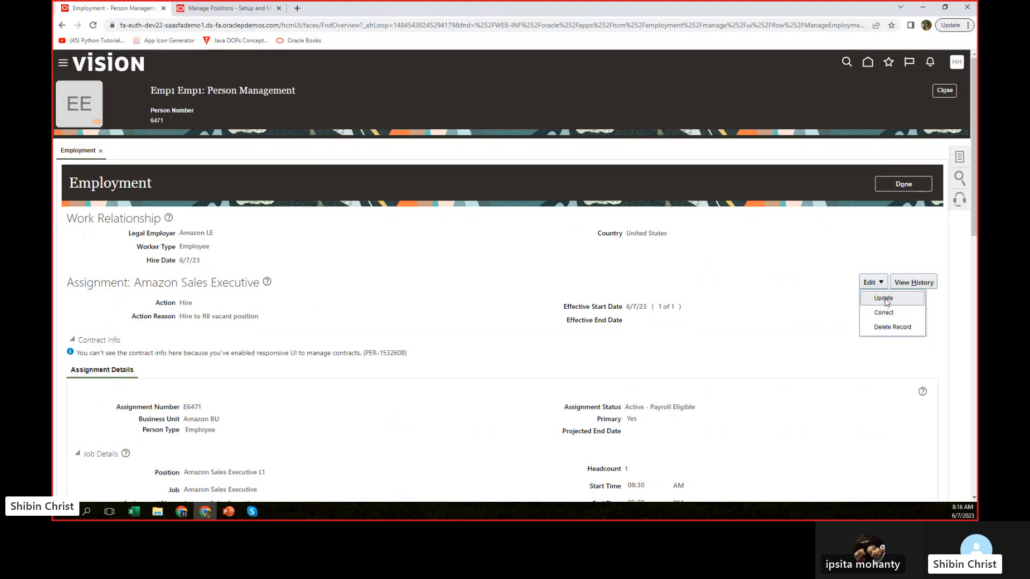
pyautogui.click(884, 299)
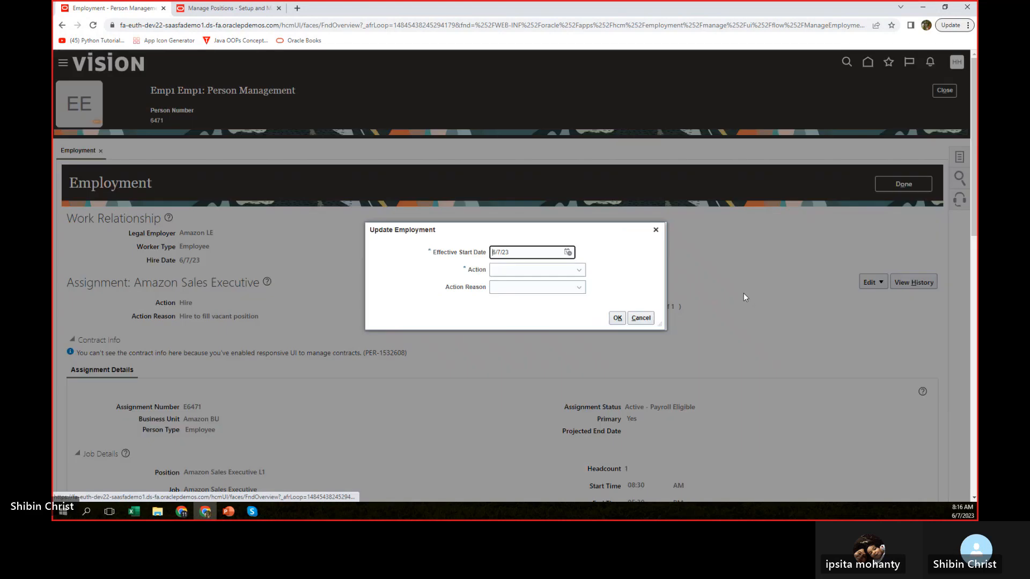
pyautogui.click(527, 270)
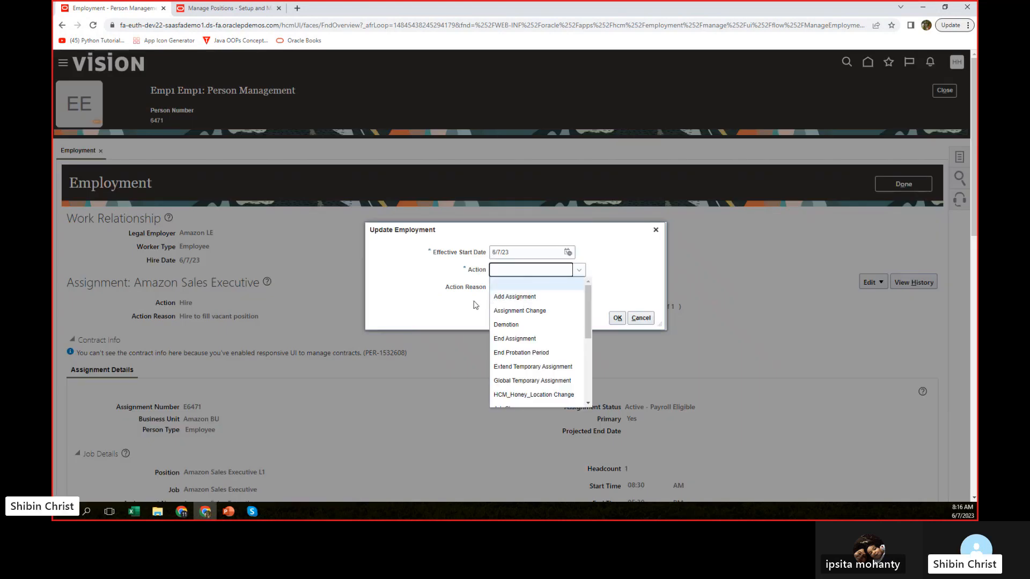
pyautogui.click(519, 298)
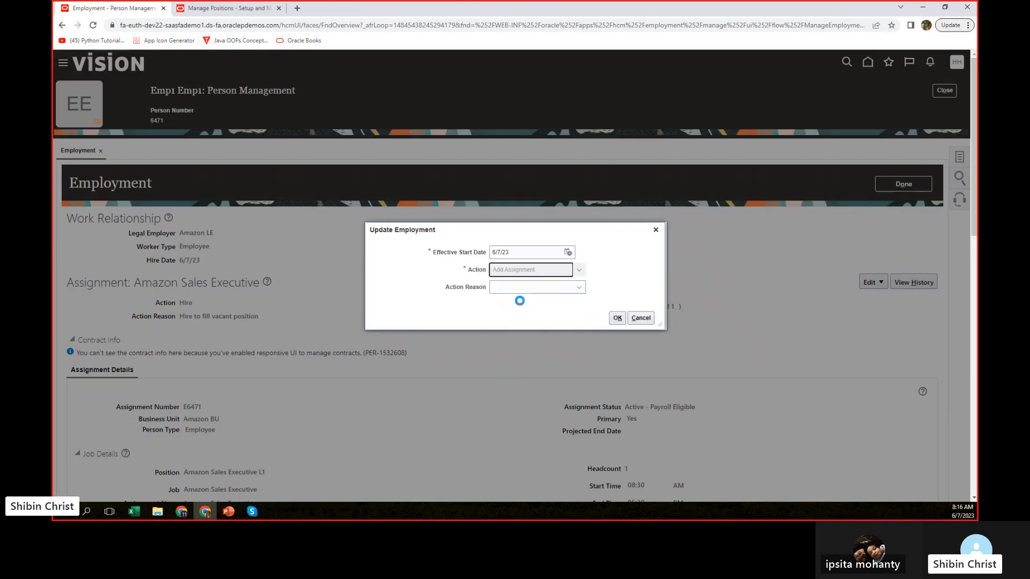
pyautogui.click(579, 288)
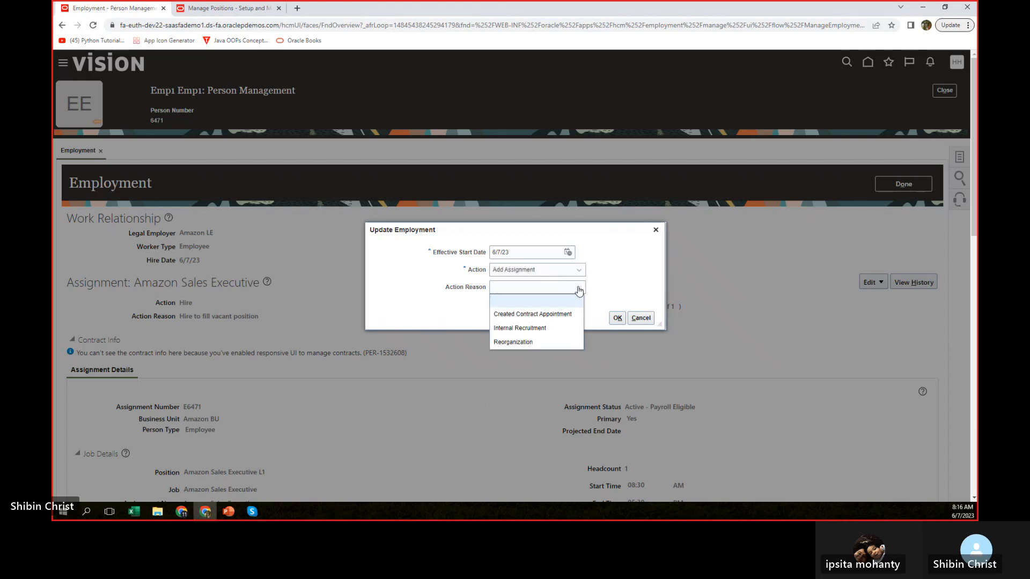
pyautogui.click(532, 328)
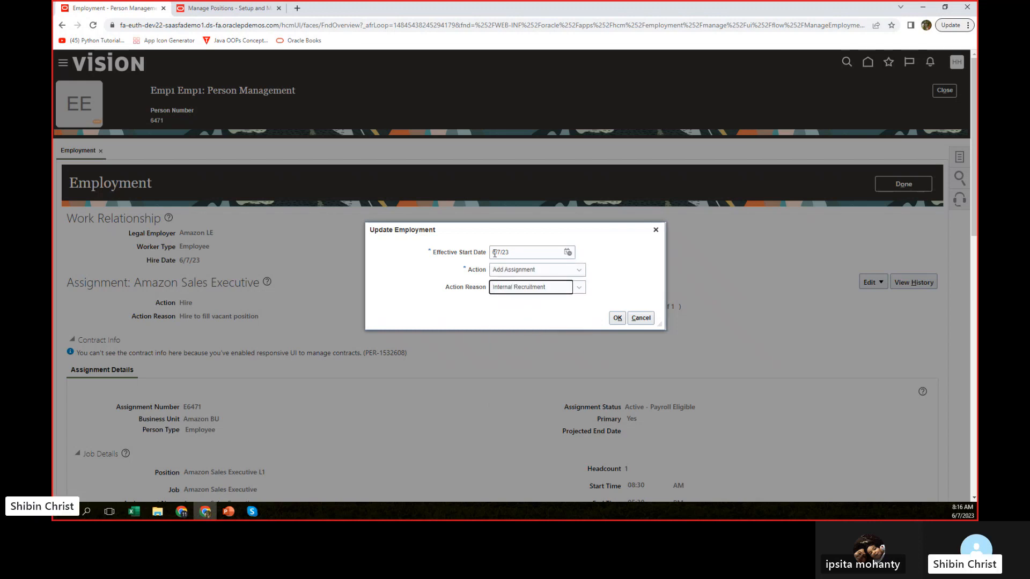
pyautogui.click(568, 253)
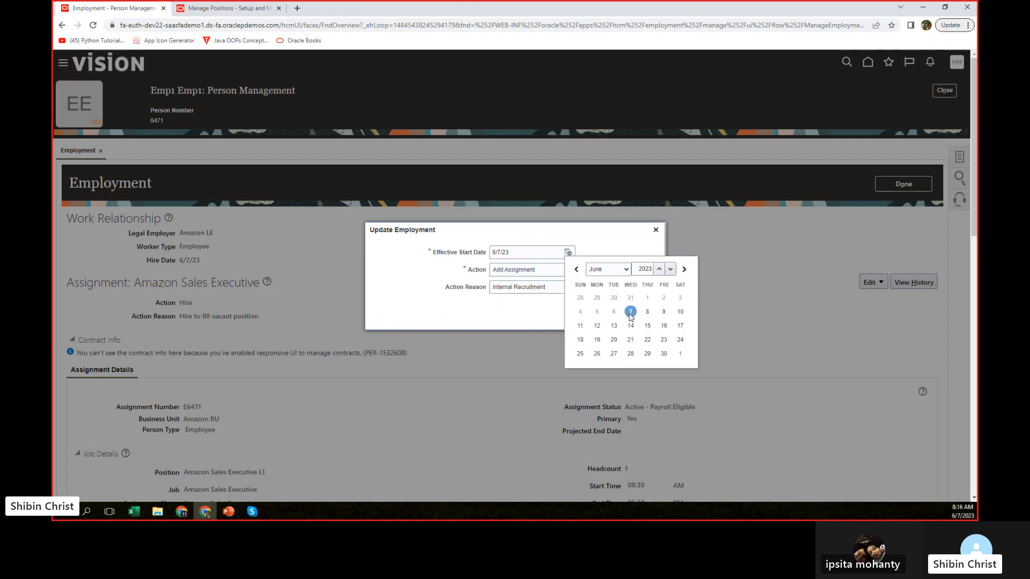
pyautogui.click(596, 326)
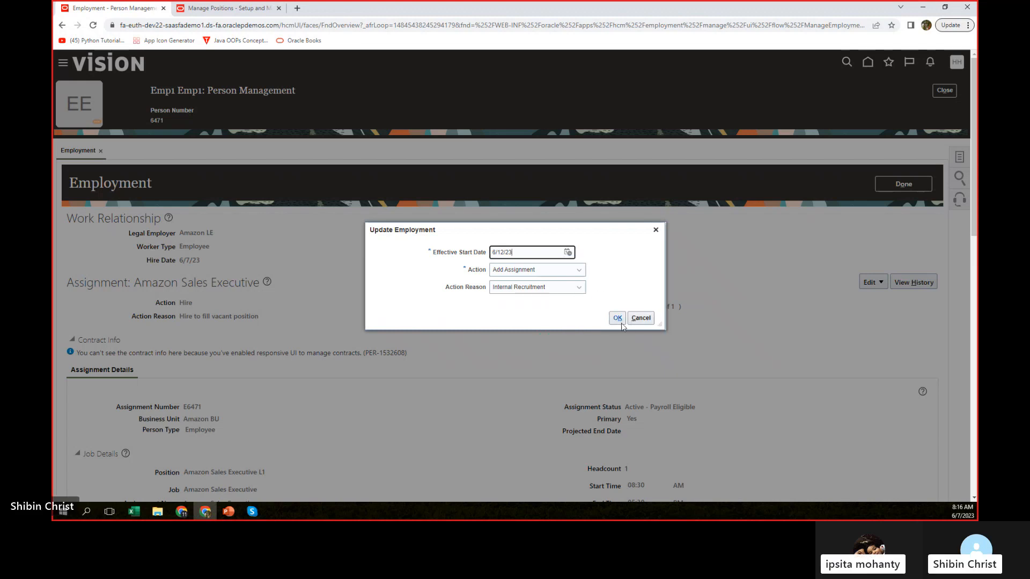
pyautogui.click(618, 318)
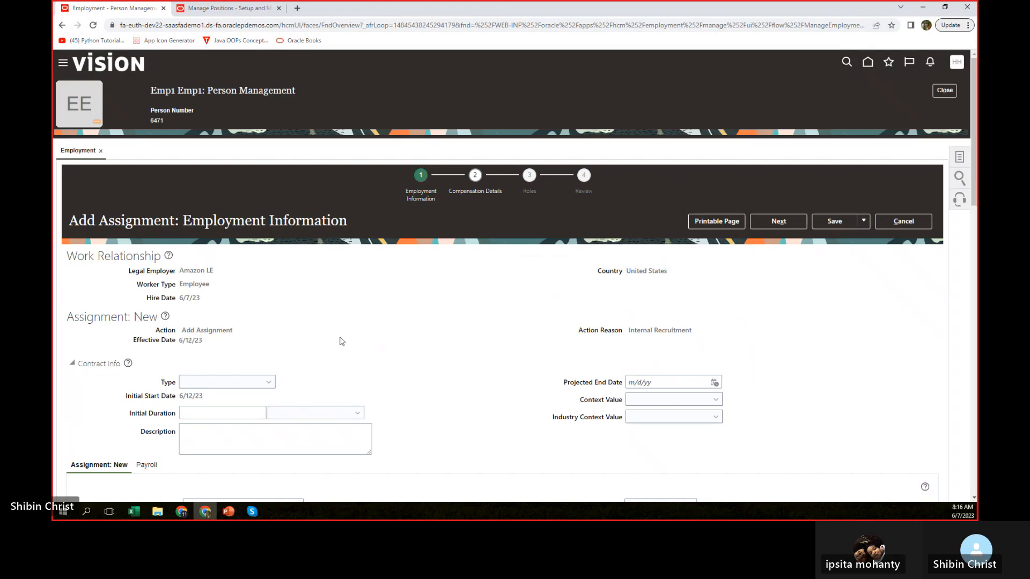
# Set the new assignment's business unit to Amazon BU and its position to Amazon Sales Executive L2
pyautogui.scroll(-3, 492, 320)
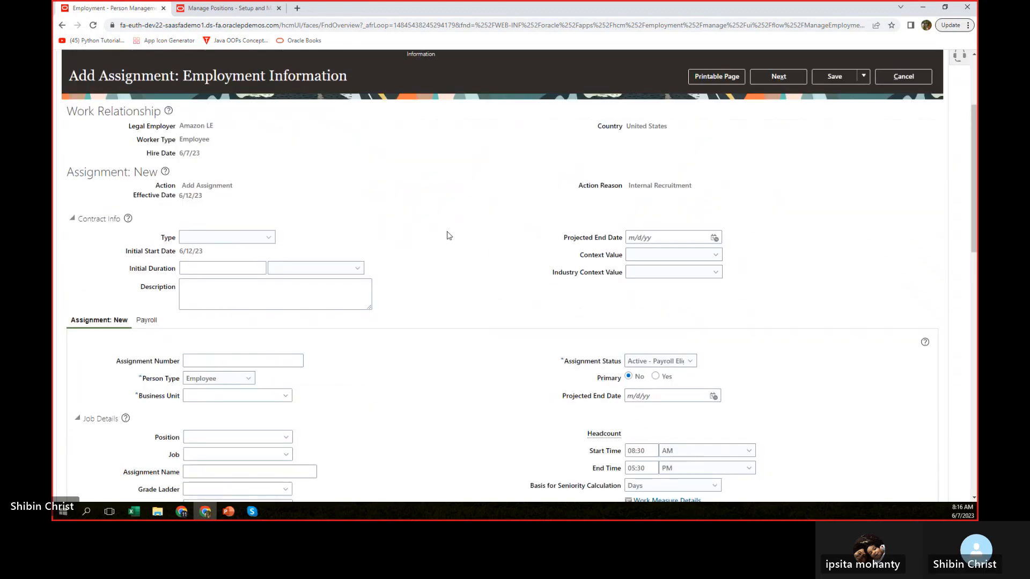
pyautogui.scroll(-3, 447, 236)
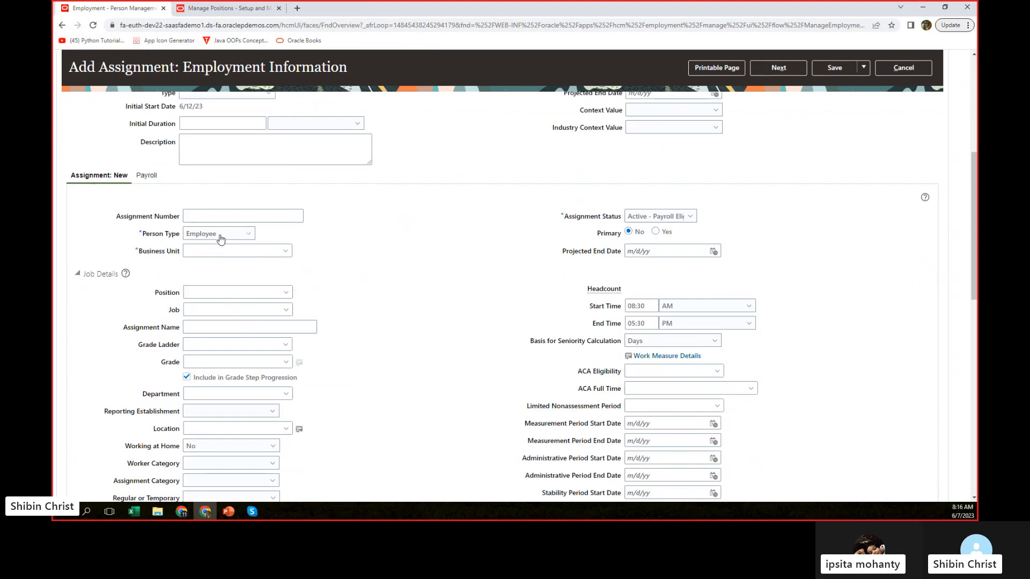
pyautogui.click(242, 252)
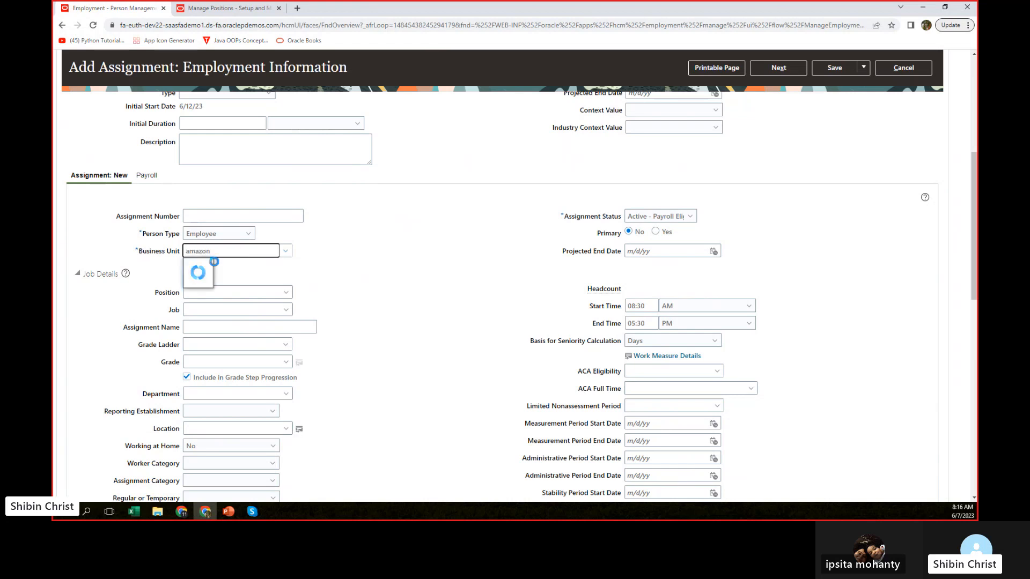
pyautogui.click(209, 271)
pyautogui.click(233, 292)
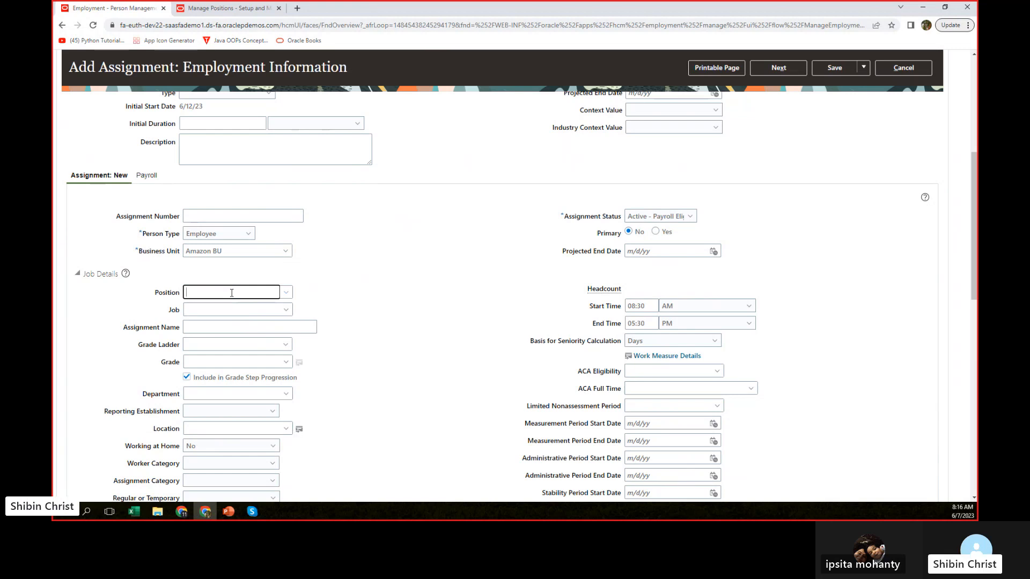
pyautogui.write('amazon')
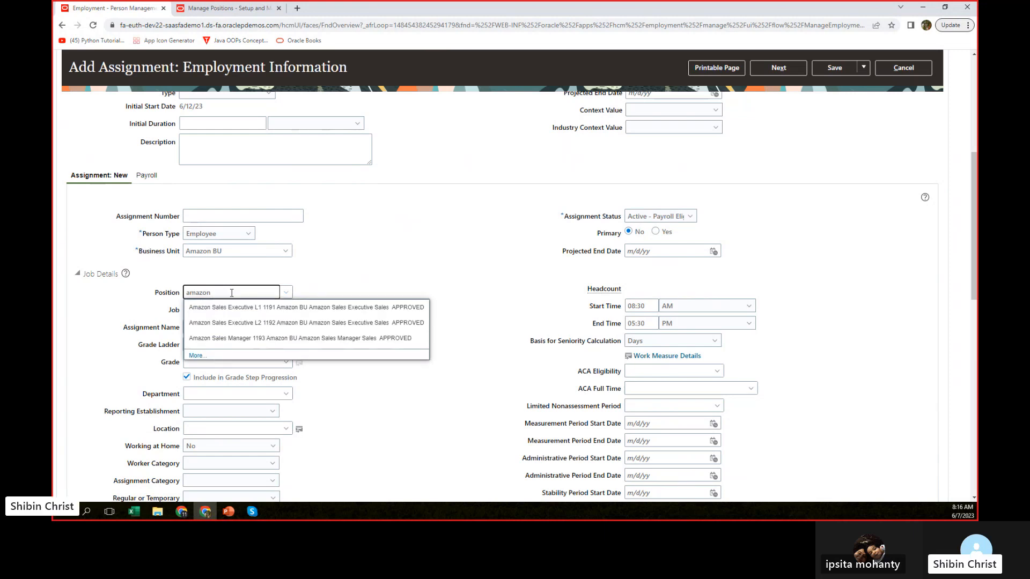
pyautogui.click(259, 323)
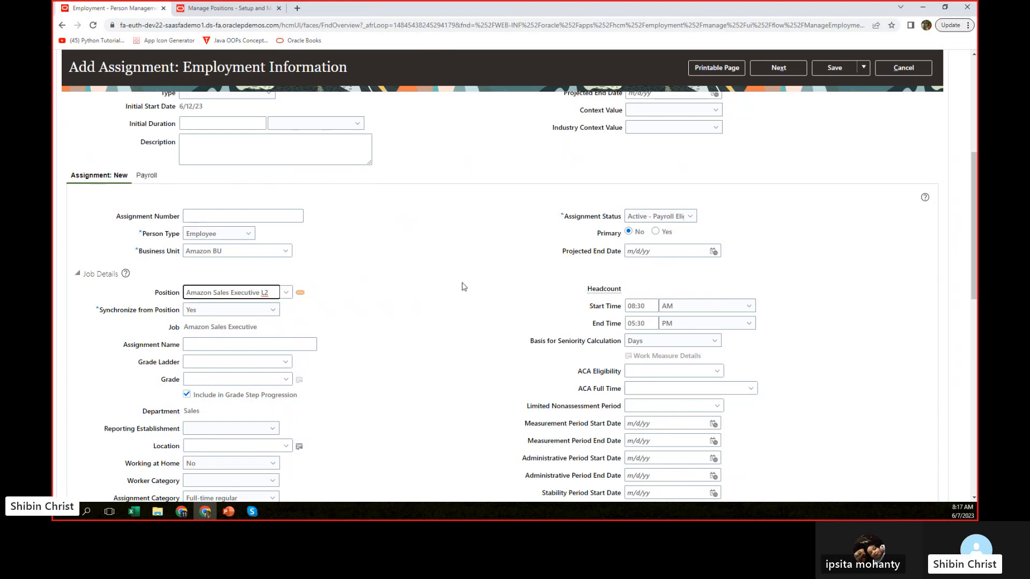
# Save the employment information of the new assignment and dismiss the confirmation
pyautogui.scroll(-4, 463, 287)
pyautogui.scroll(5, 462, 287)
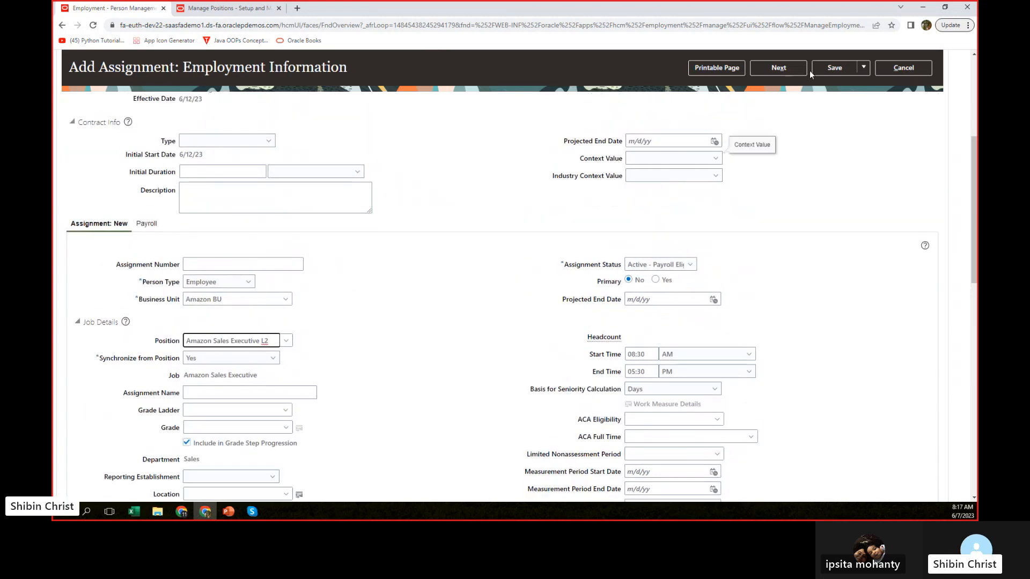
pyautogui.click(836, 68)
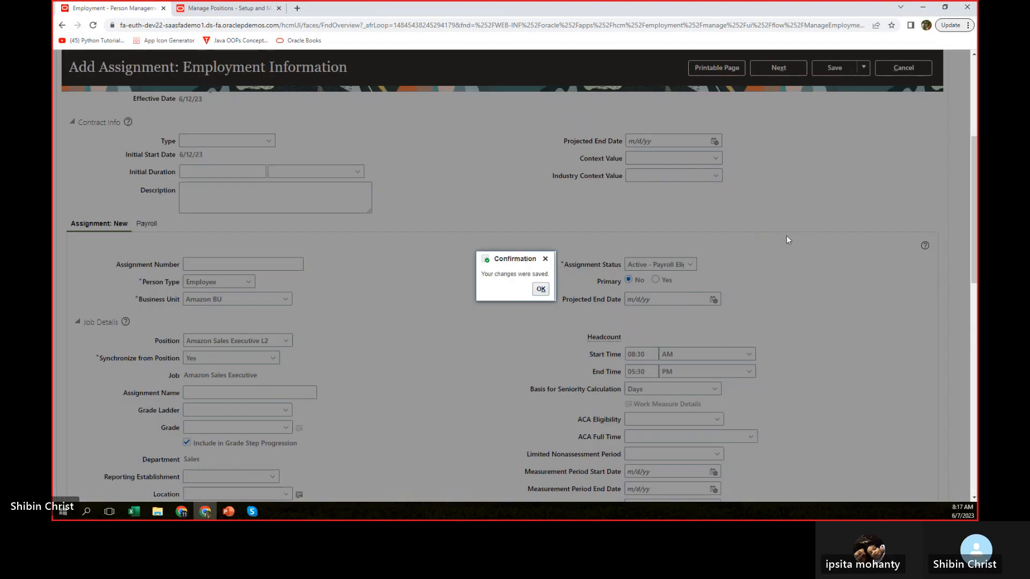
pyautogui.click(540, 290)
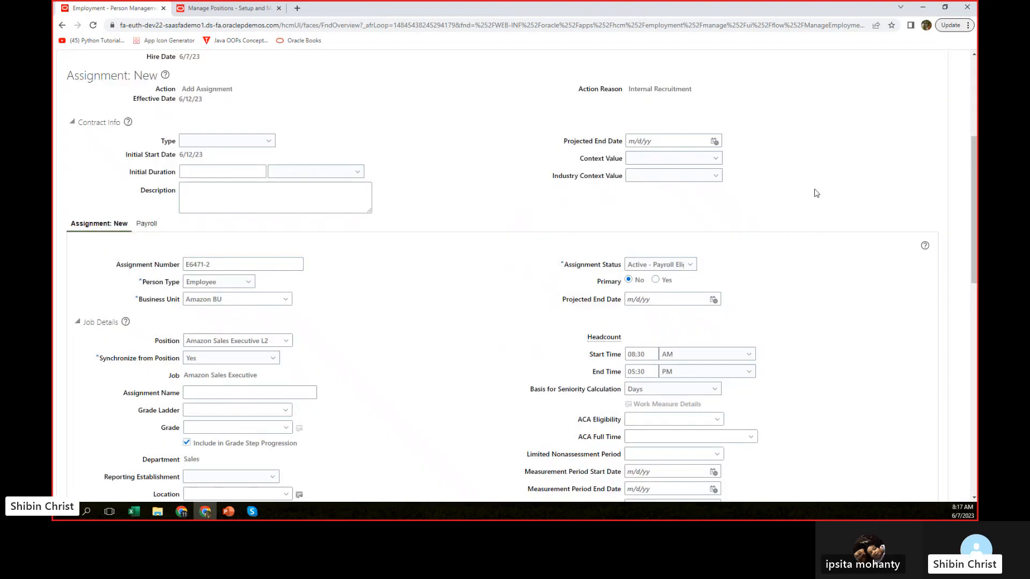
# Advance the new assignment through compensation and roles to the review stage, and submit it
pyautogui.scroll(5, 815, 192)
pyautogui.click(768, 174)
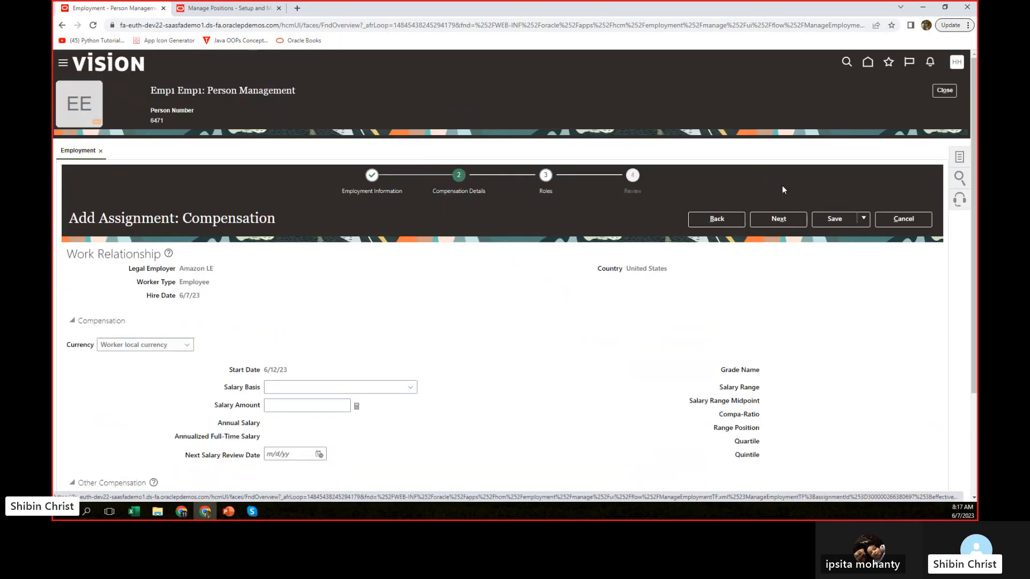
pyautogui.click(775, 219)
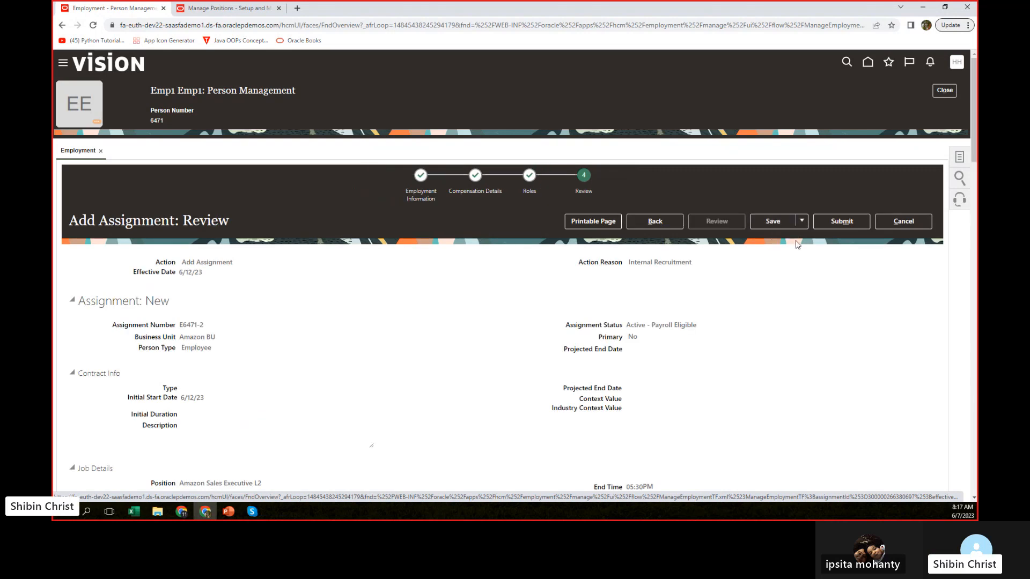
pyautogui.click(851, 225)
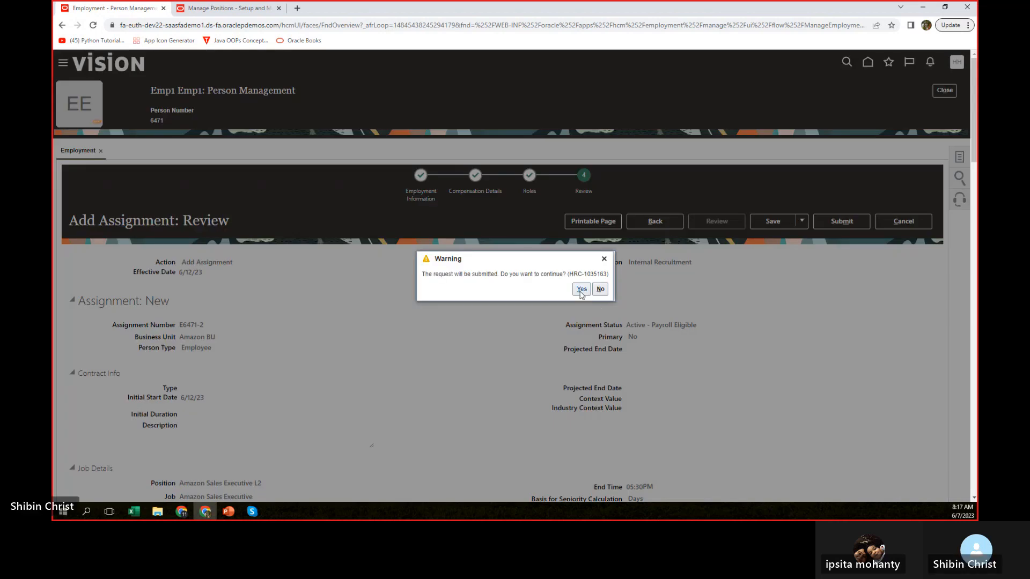
pyautogui.click(580, 290)
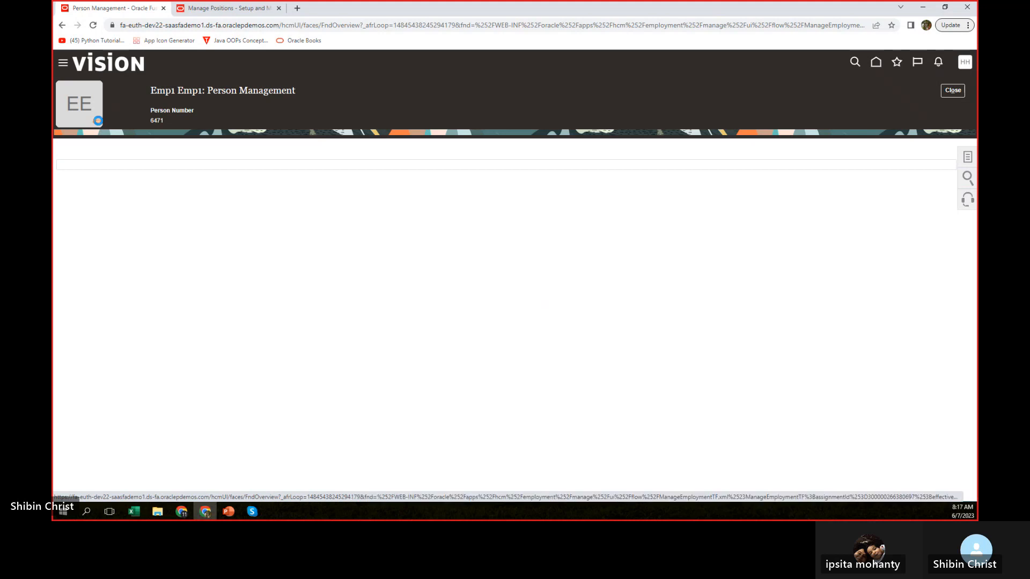
# Return to the Person Management search, look up the name emp1, and open that worker's employment record
pyautogui.click(98, 121)
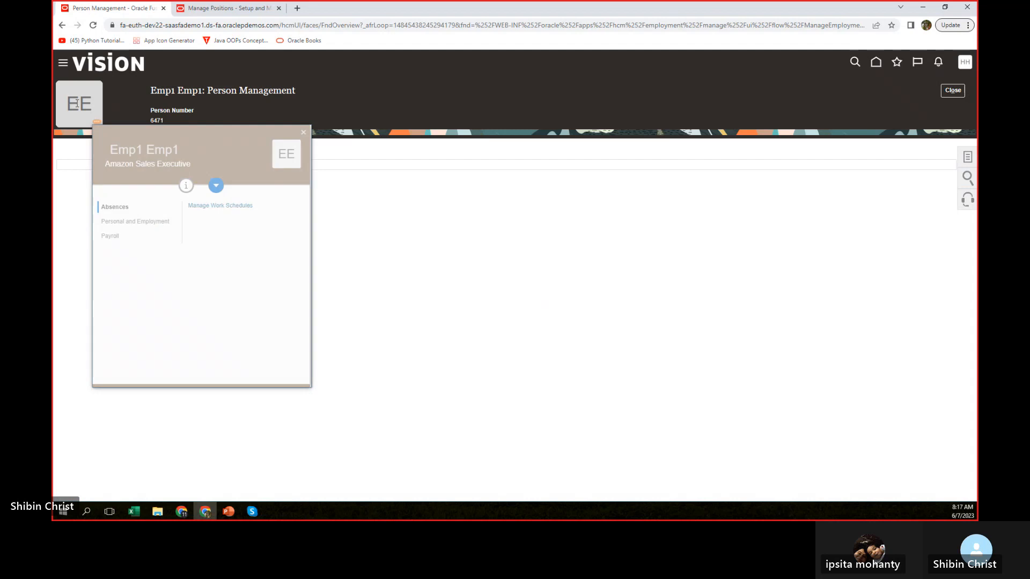
pyautogui.click(303, 131)
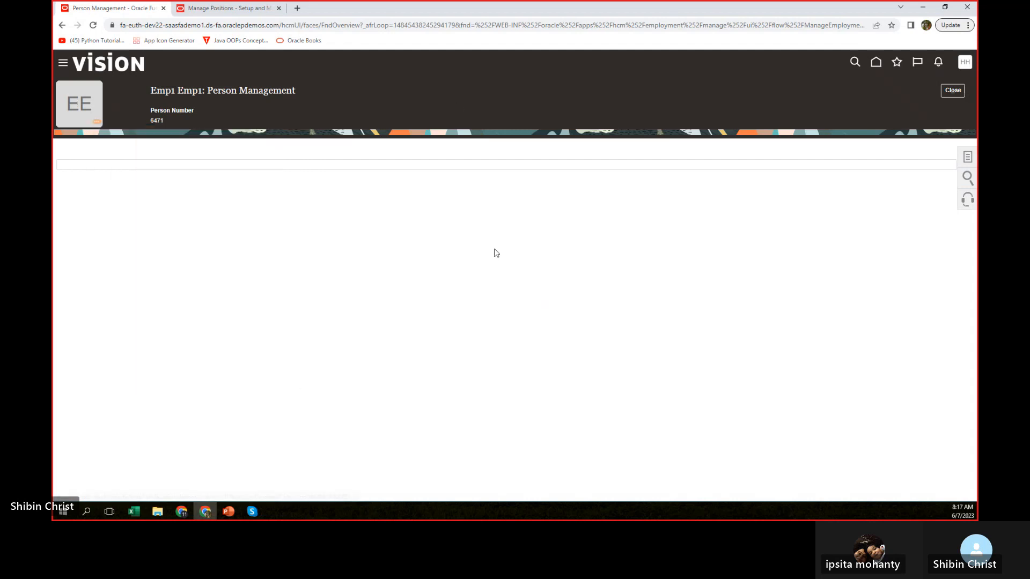
pyautogui.click(62, 63)
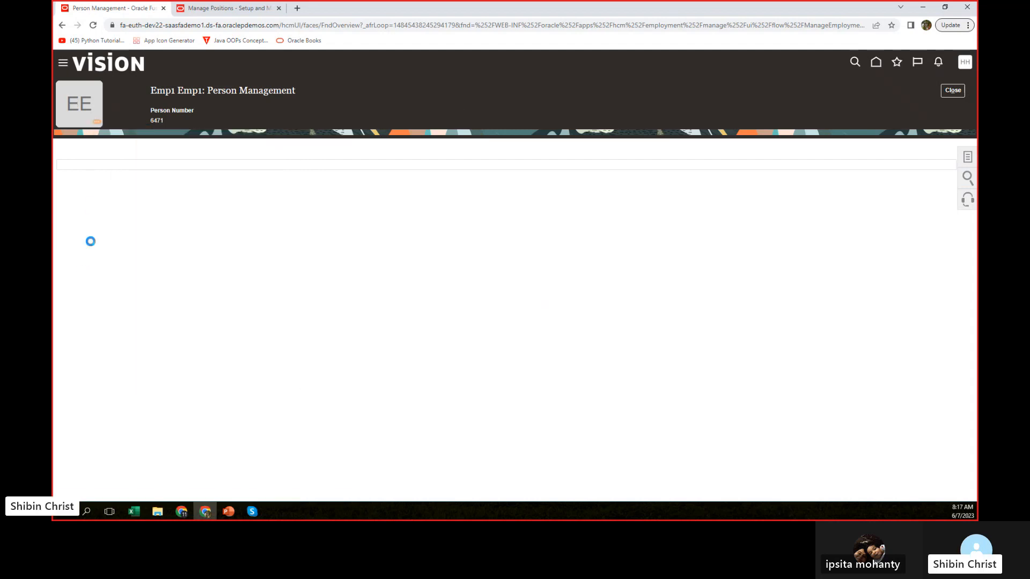
pyautogui.click(344, 200)
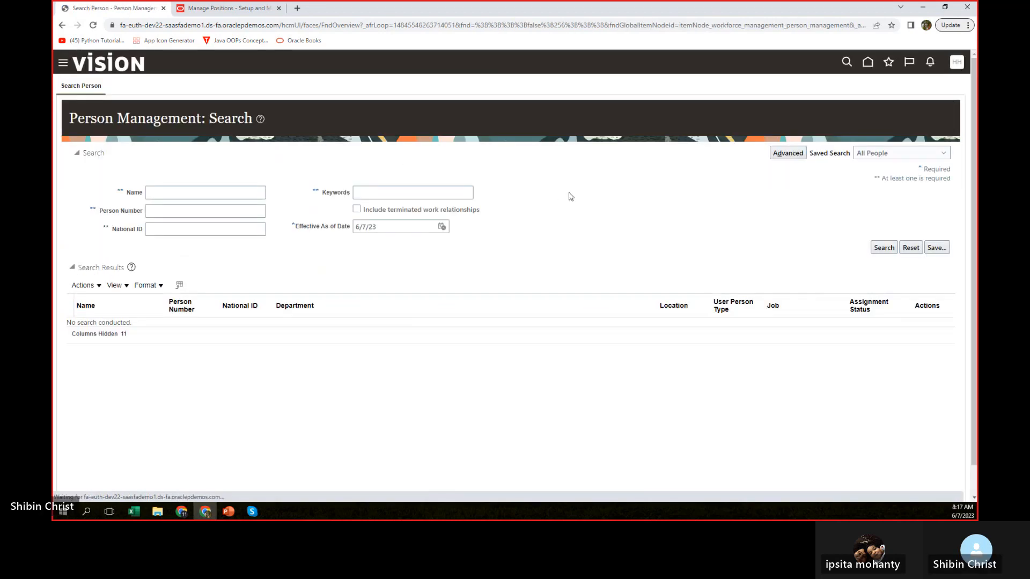
pyautogui.click(157, 192)
pyautogui.click(215, 217)
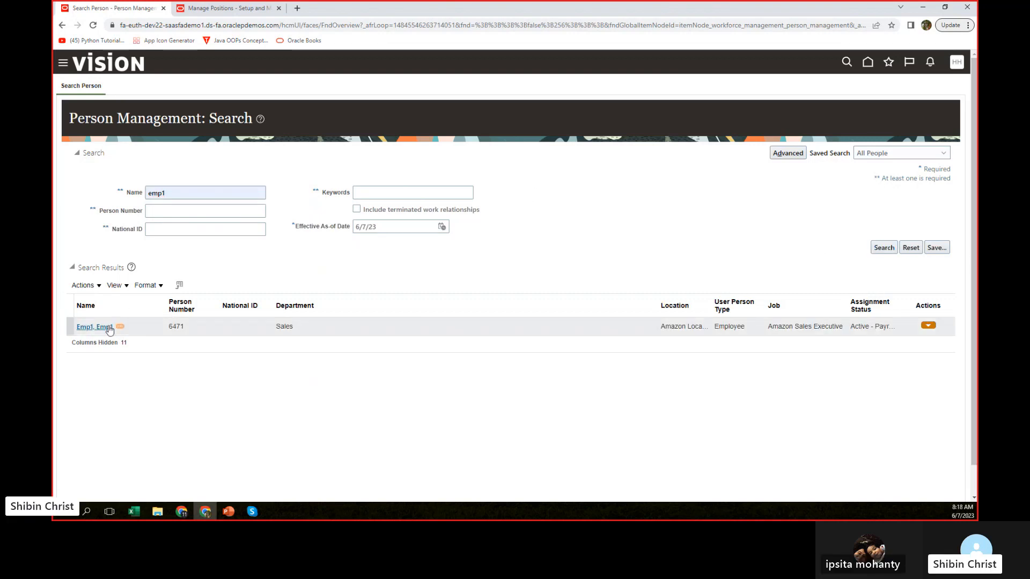
pyautogui.click(94, 327)
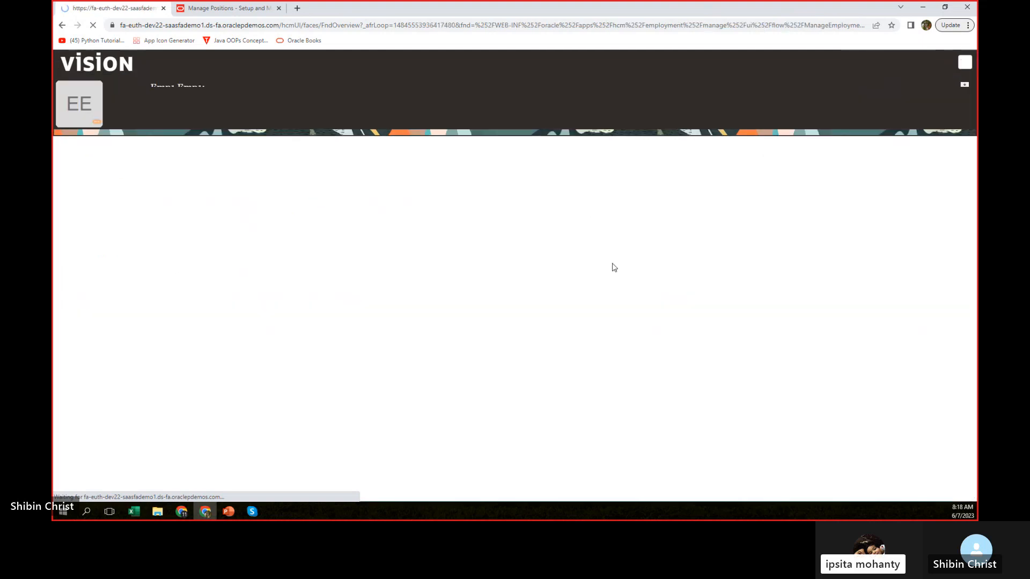
# Examine the expanded 6/7/23 Hire entry in Emp1's assignment history, and close the history and the employment page
pyautogui.click(915, 283)
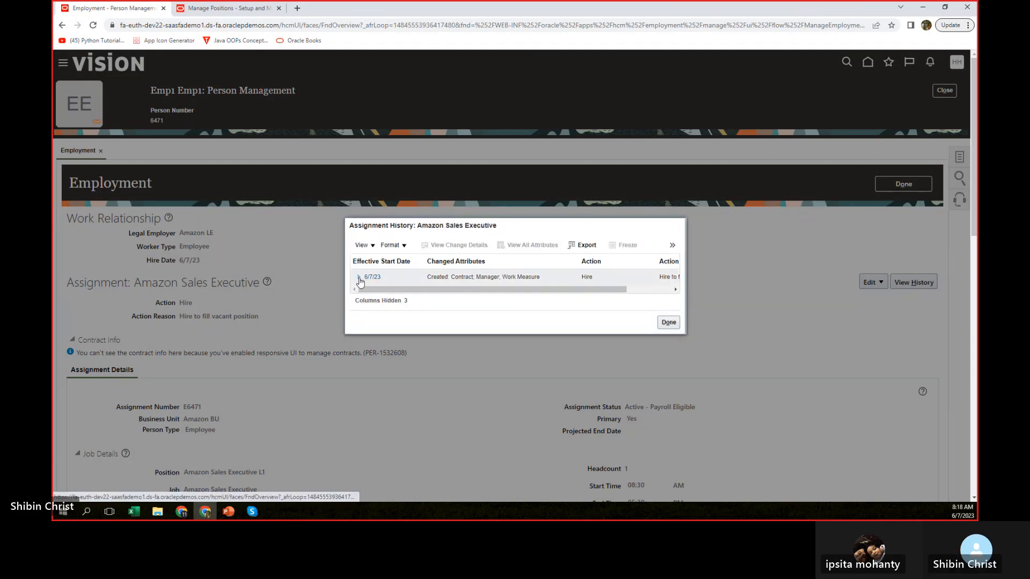
pyautogui.click(359, 278)
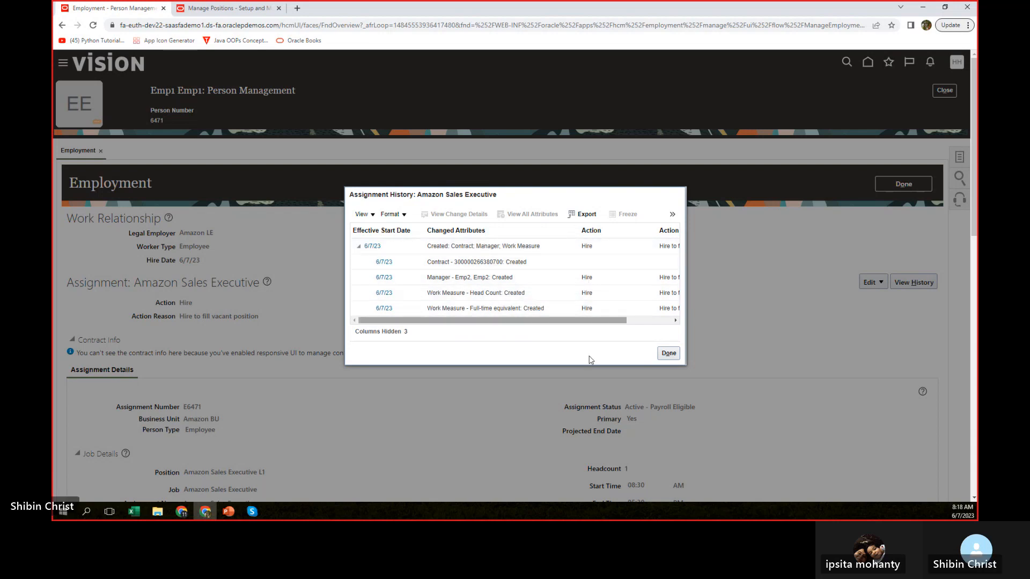
pyautogui.click(669, 354)
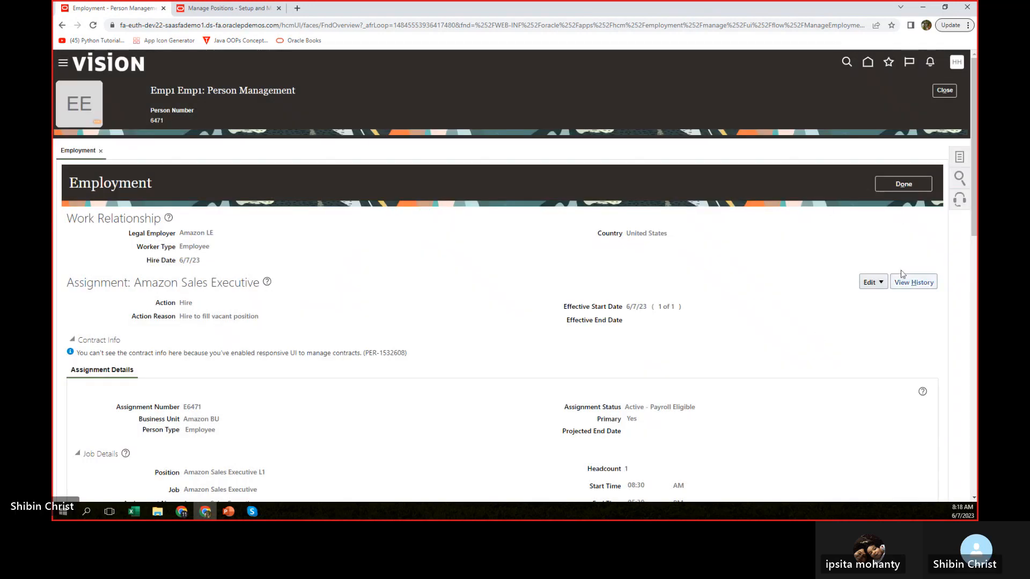
pyautogui.click(910, 189)
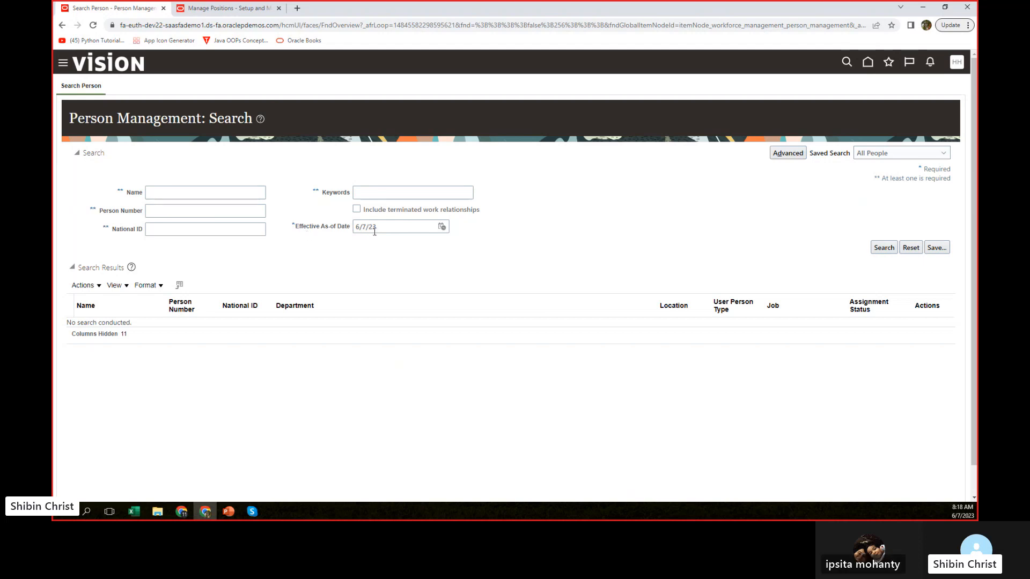
# Search Person Management for emp1 with an effective as-of date of 6/12/23, and open the worker's second assignment, the one without a location
pyautogui.click(441, 226)
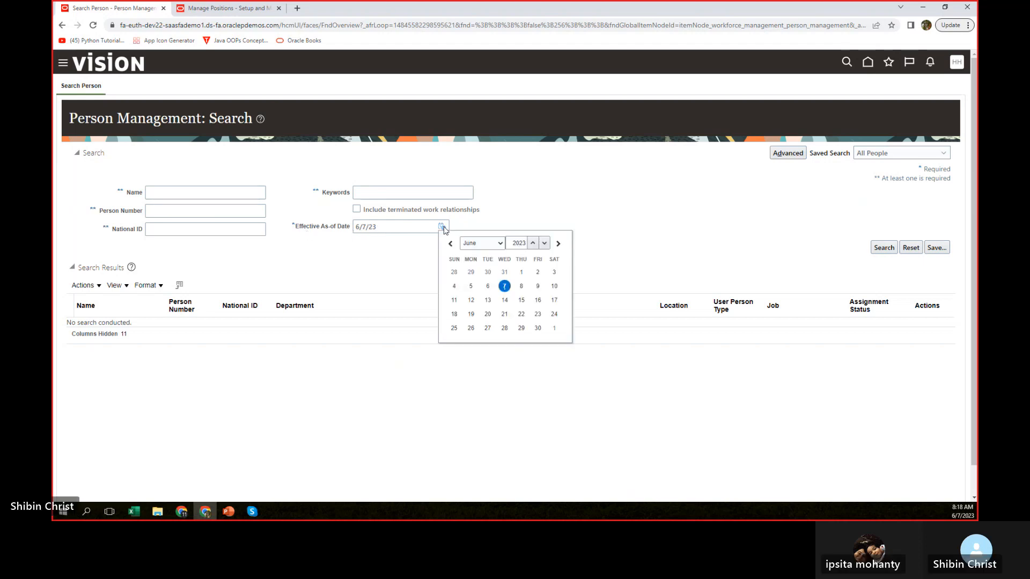
pyautogui.click(471, 300)
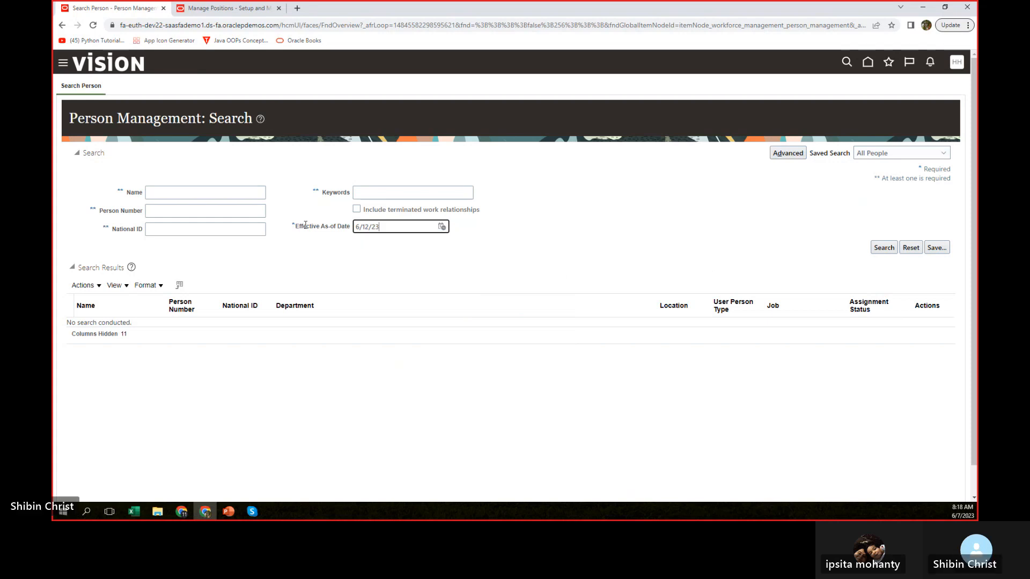
pyautogui.click(205, 193)
pyautogui.write('emp1')
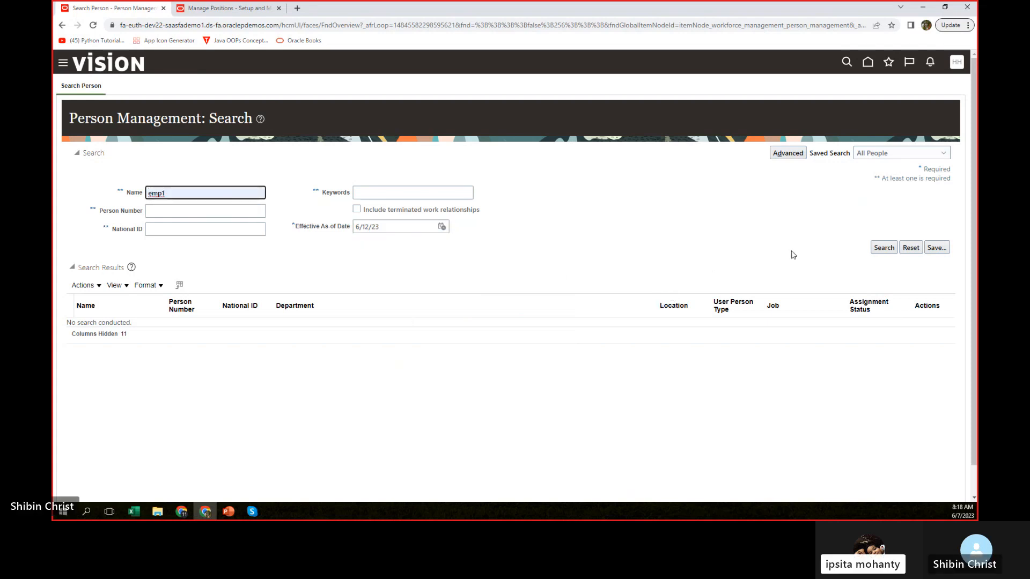
pyautogui.click(884, 247)
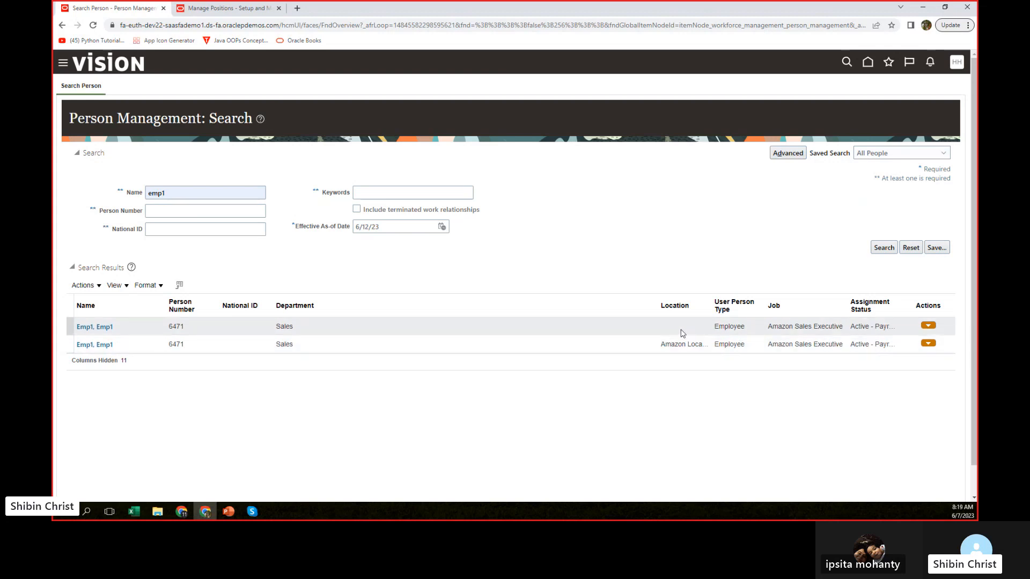
pyautogui.click(89, 326)
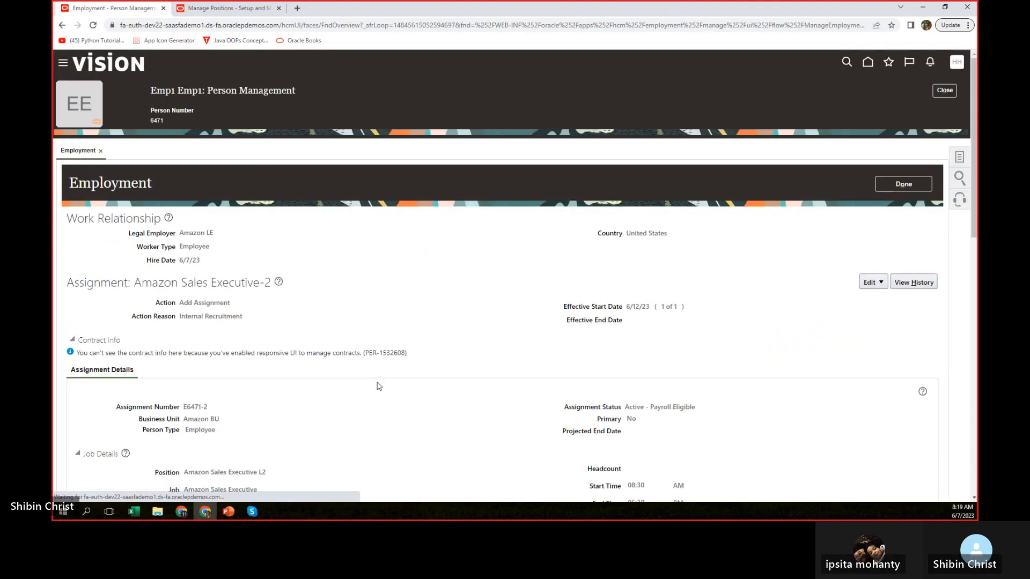
# Examine the second assignment's number and position and the expanded 6/12/23 entry in its assignment history, and close the history
pyautogui.scroll(-2, 267, 390)
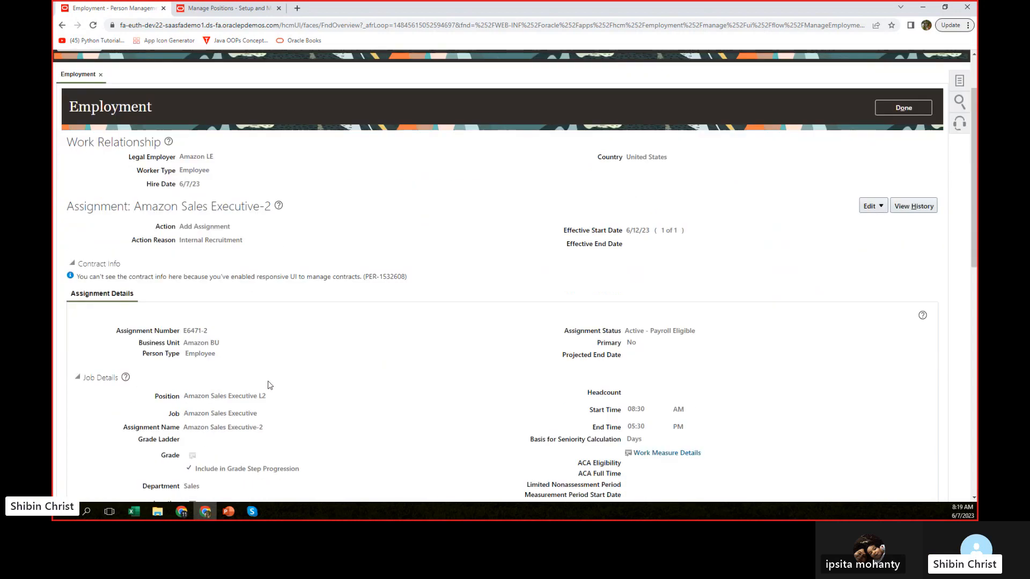
pyautogui.moveTo(269, 379); pyautogui.dragTo(181, 380)
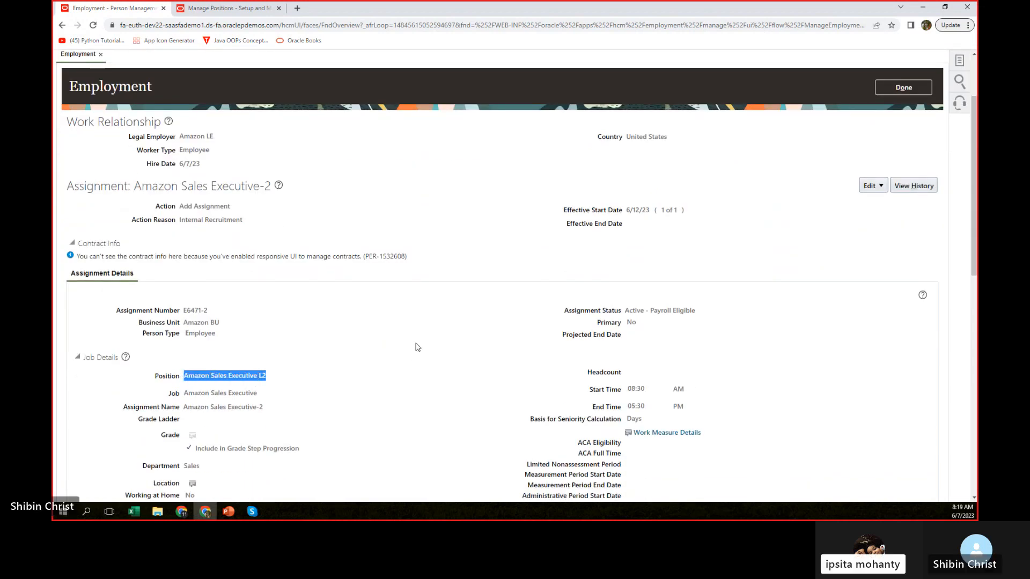
pyautogui.doubleClick(207, 310)
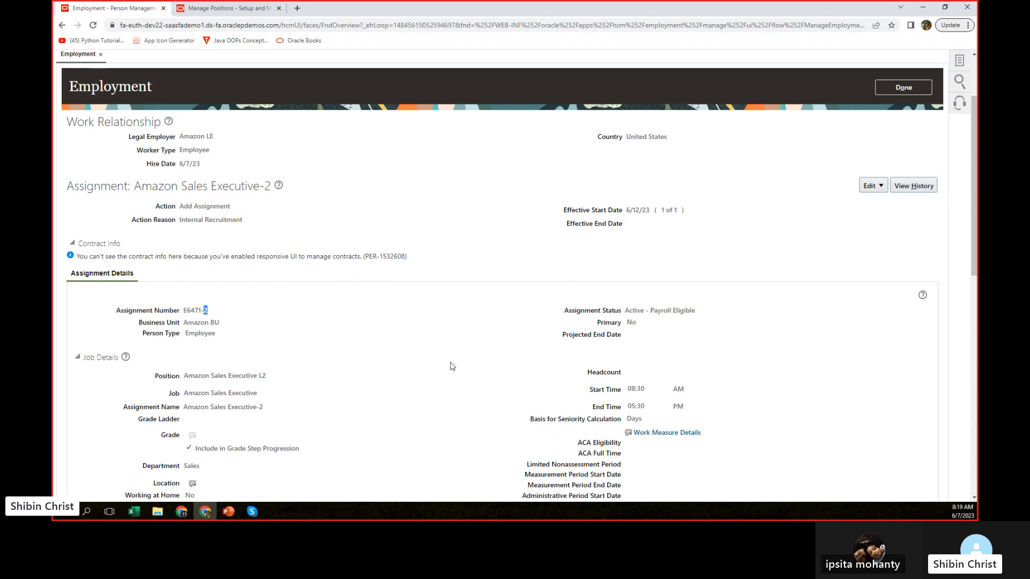
pyautogui.click(218, 316)
pyautogui.click(240, 327)
pyautogui.scroll(2, 445, 356)
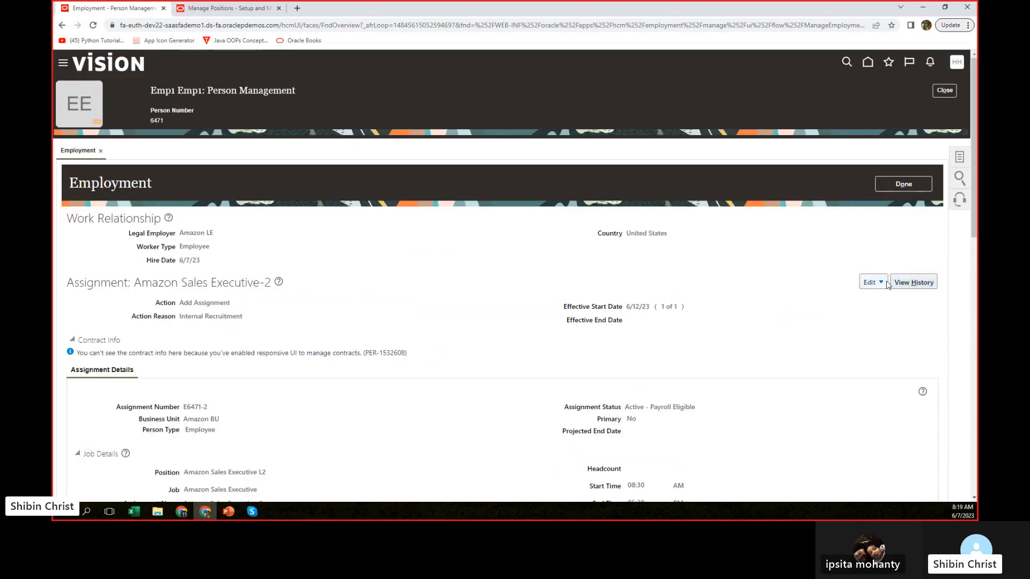
pyautogui.click(911, 283)
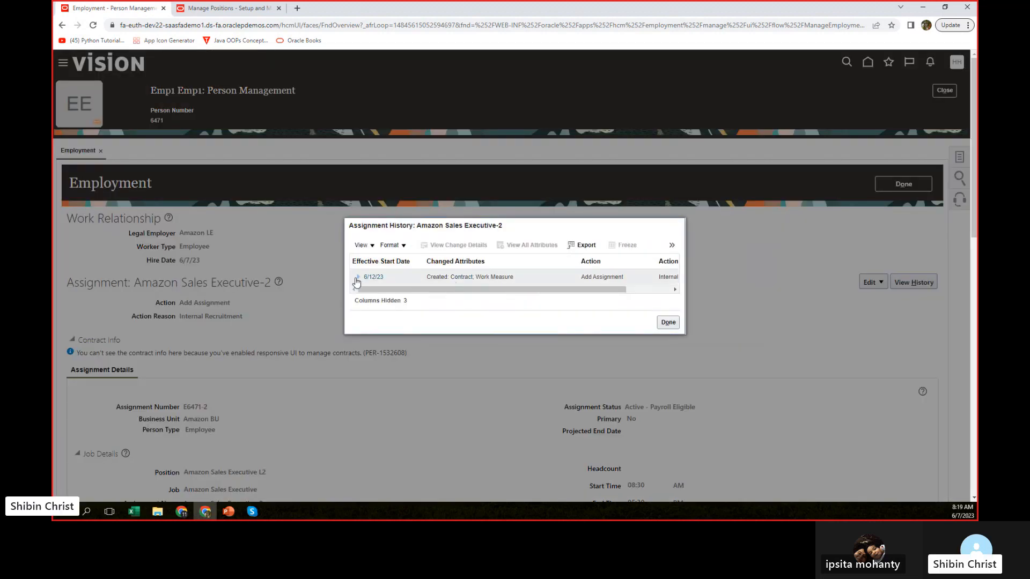
pyautogui.click(358, 278)
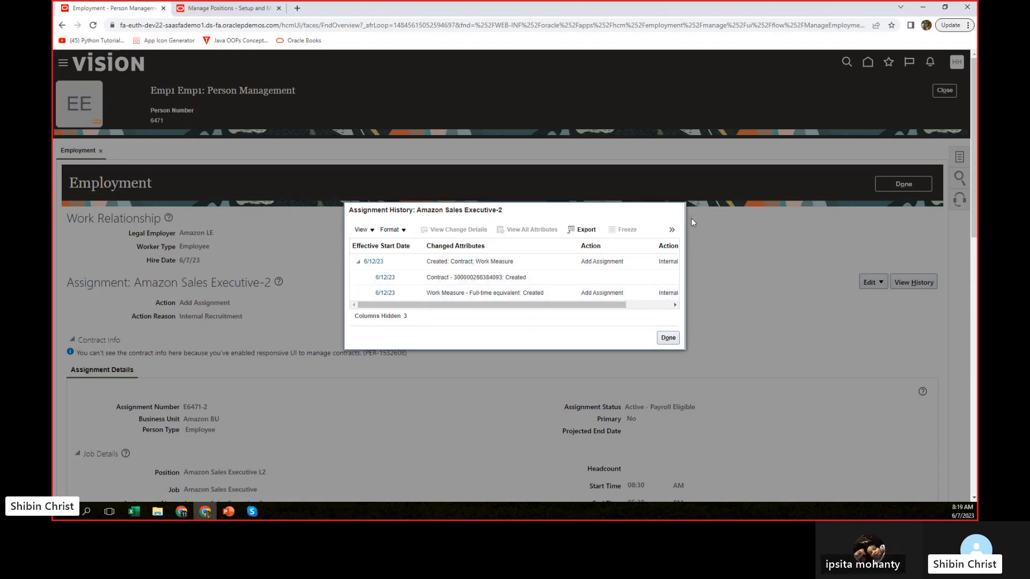
pyautogui.click(669, 339)
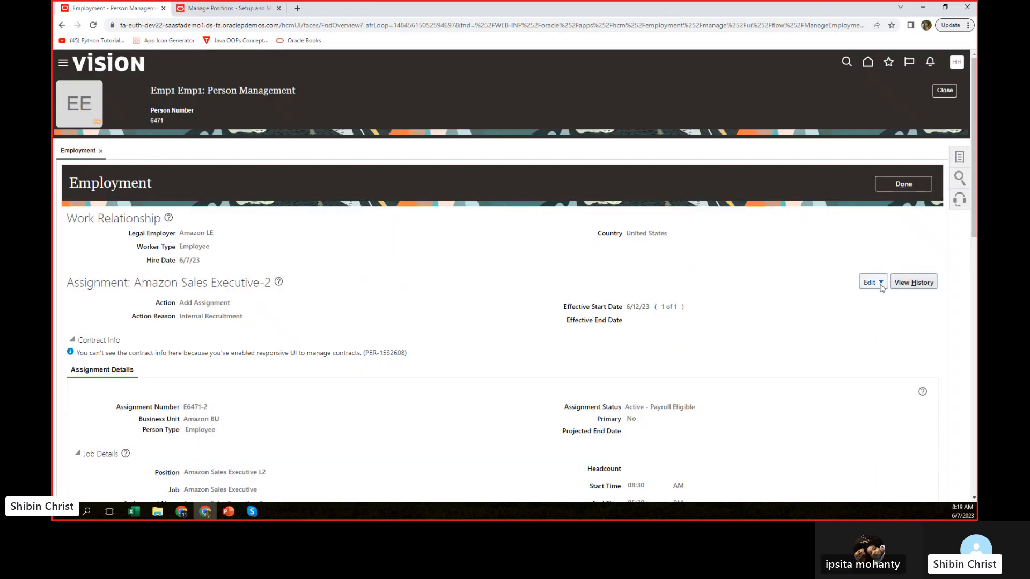
# Update the second assignment with the End Assignment action effective 6/16/23 and reason End Probation, accept the warning, and save the change
pyautogui.click(880, 283)
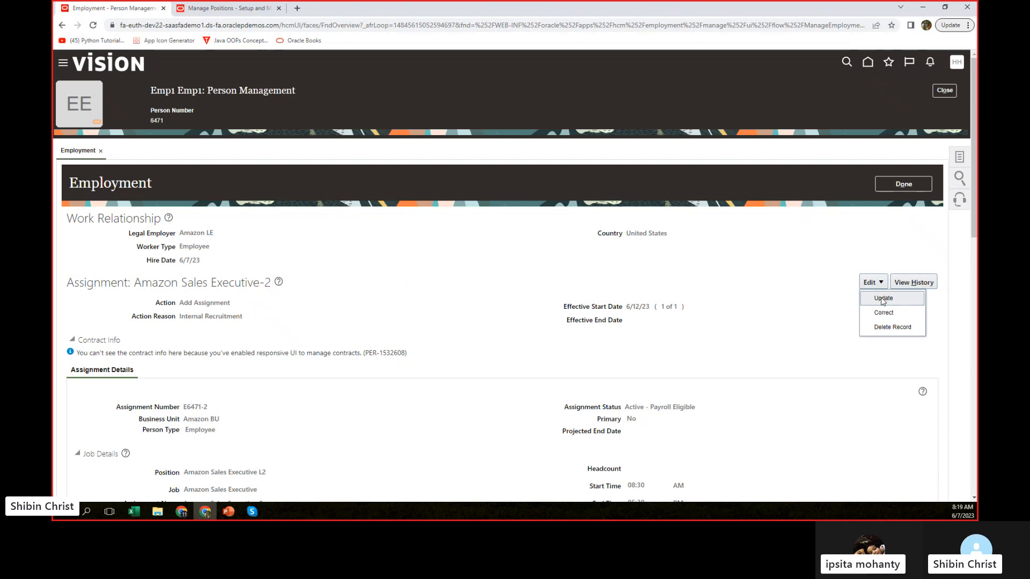
pyautogui.click(882, 299)
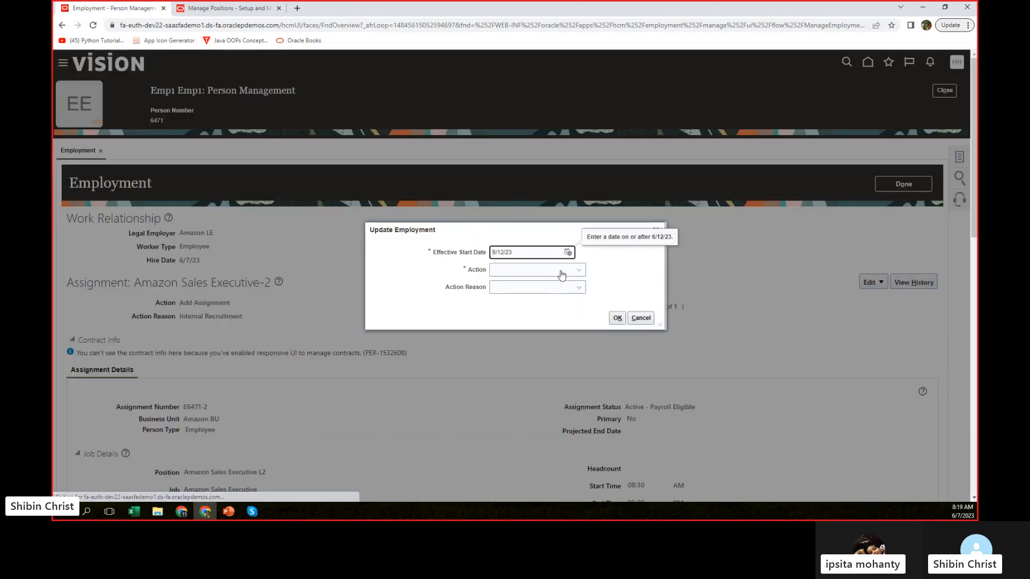
pyautogui.click(579, 270)
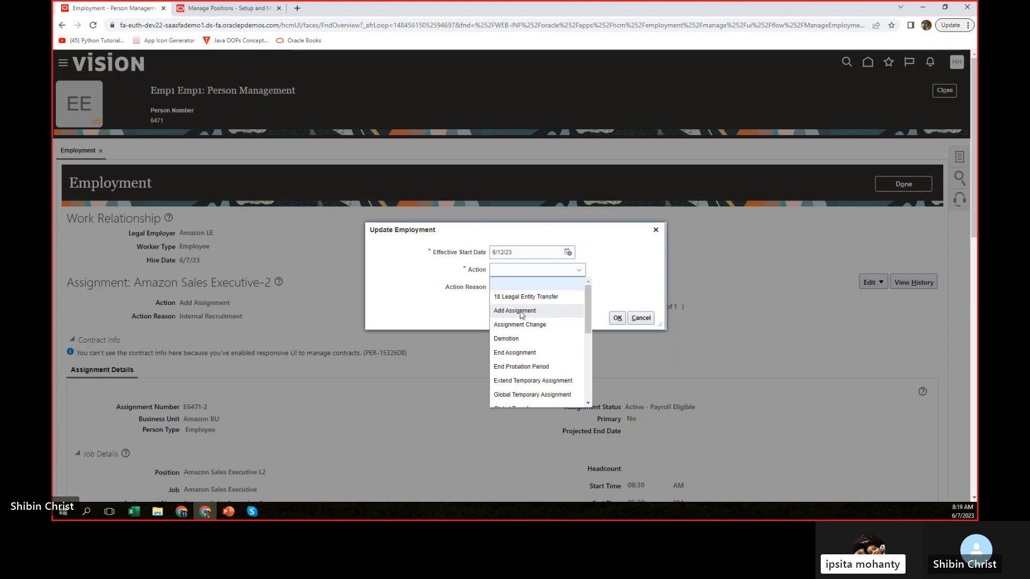
pyautogui.click(517, 353)
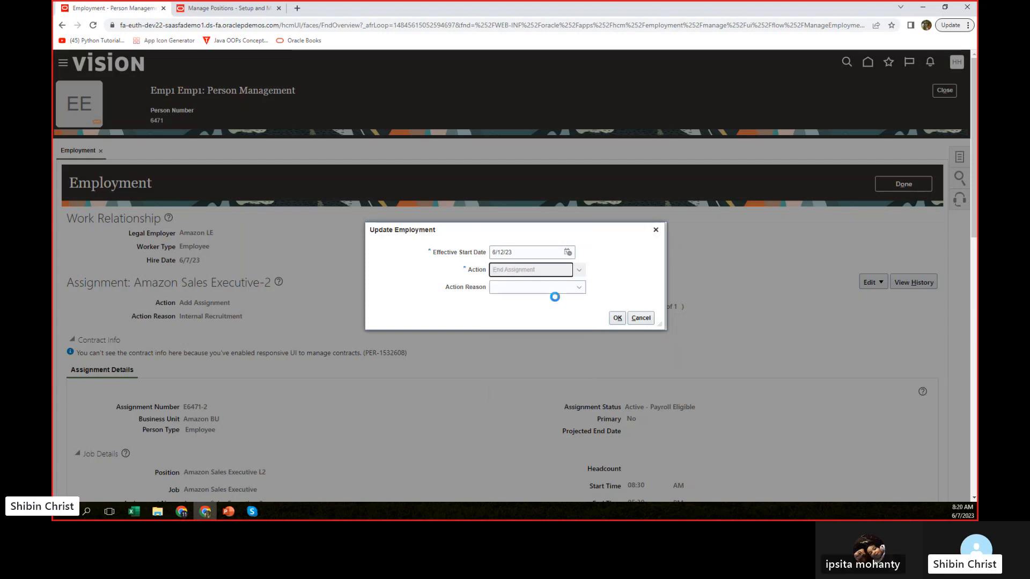
pyautogui.click(568, 252)
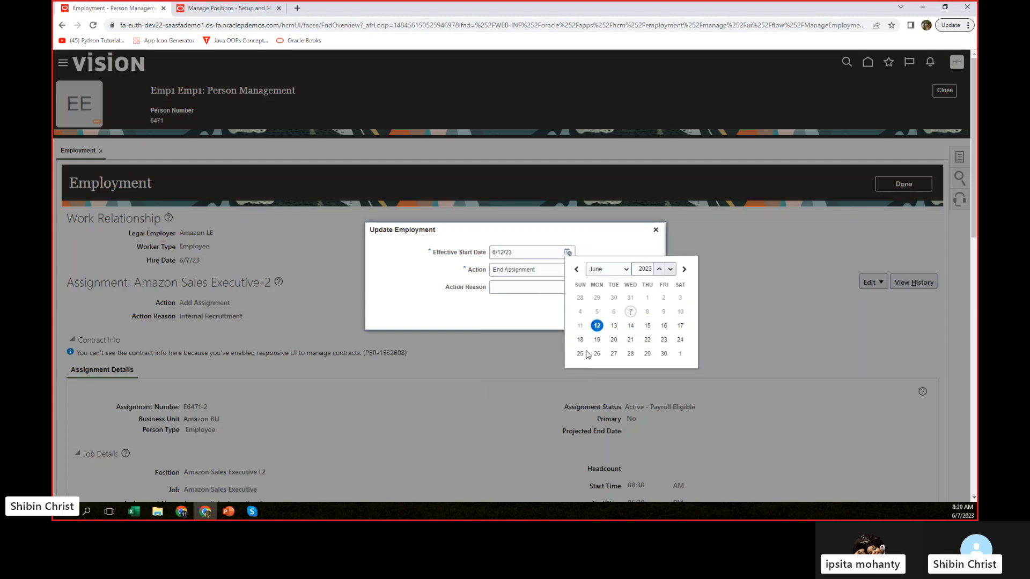
pyautogui.click(664, 326)
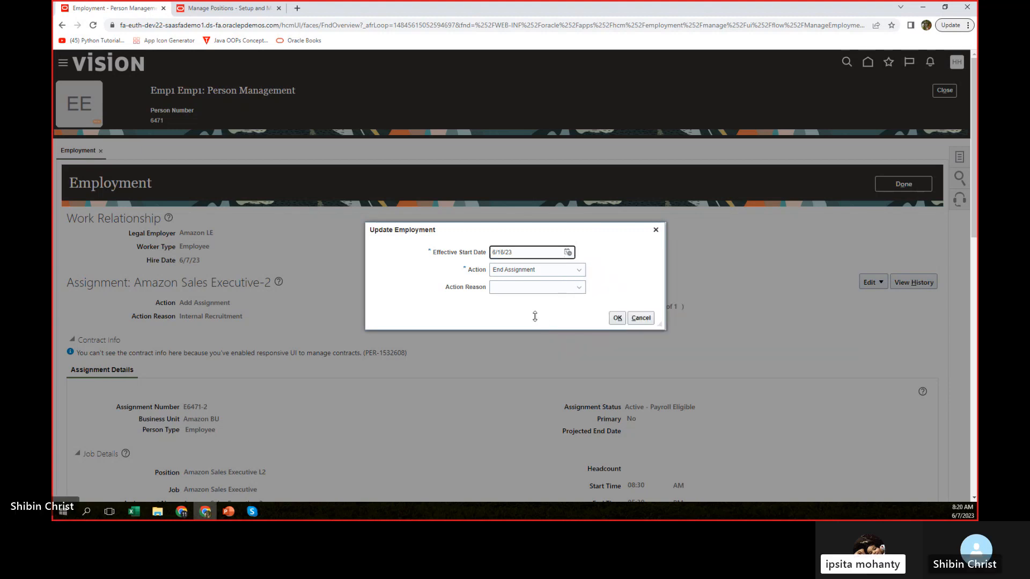
pyautogui.click(576, 289)
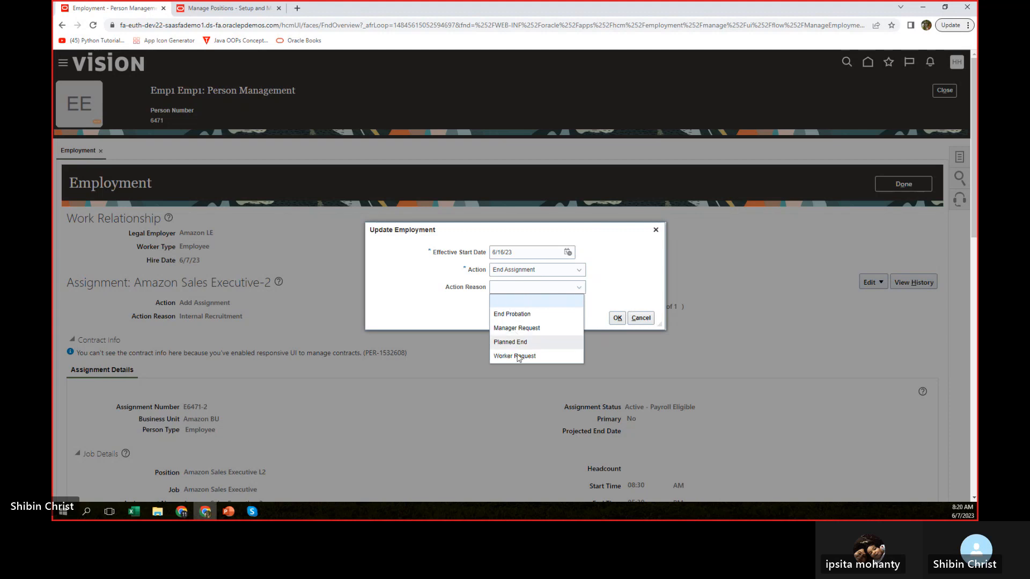
pyautogui.click(518, 318)
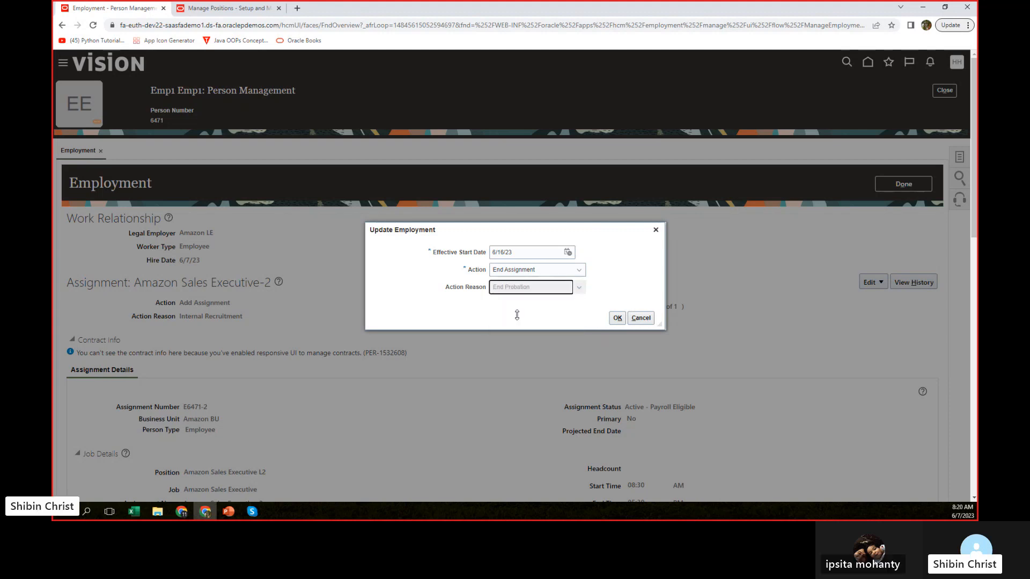
pyautogui.click(616, 319)
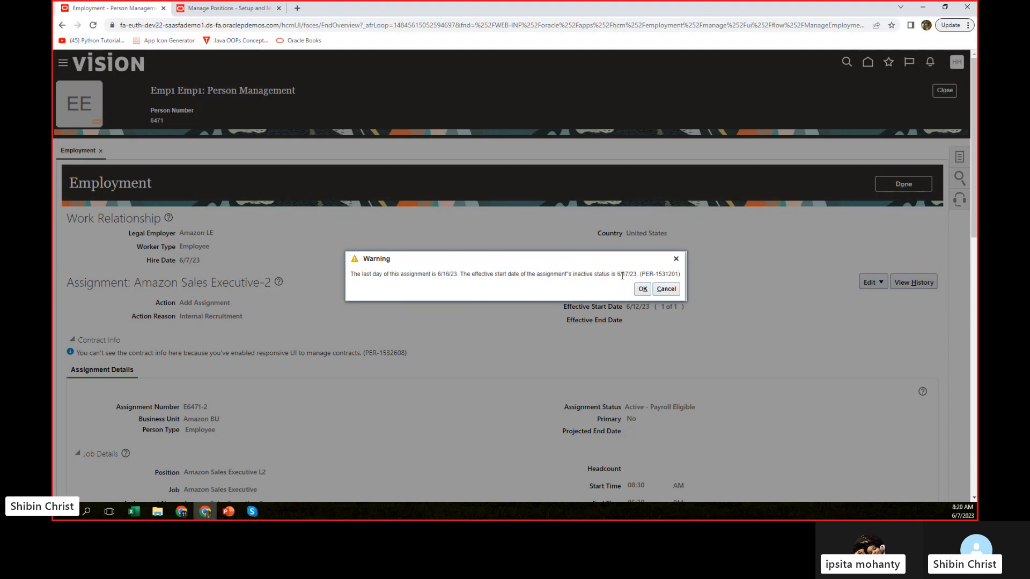
pyautogui.click(643, 290)
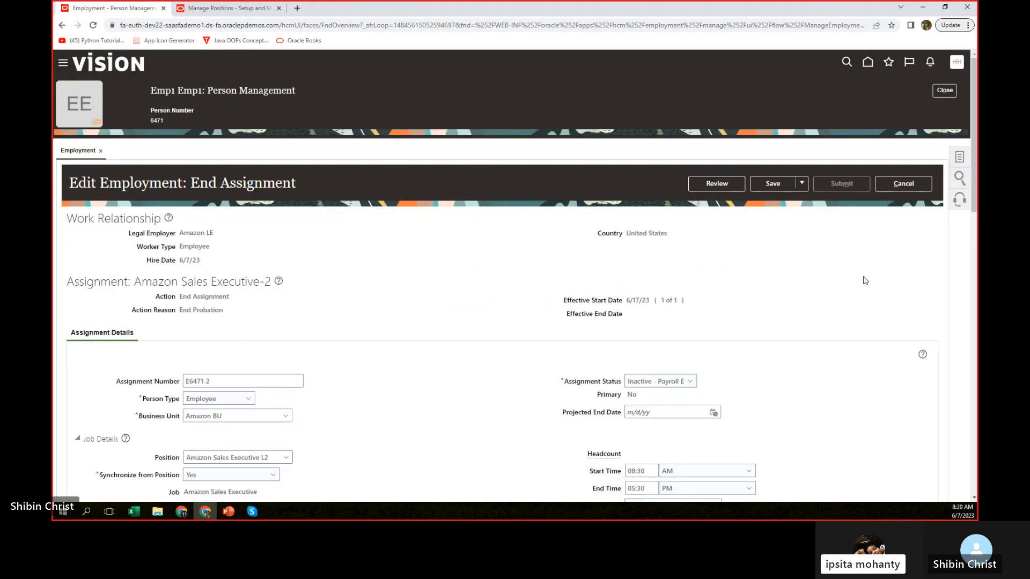
pyautogui.click(774, 182)
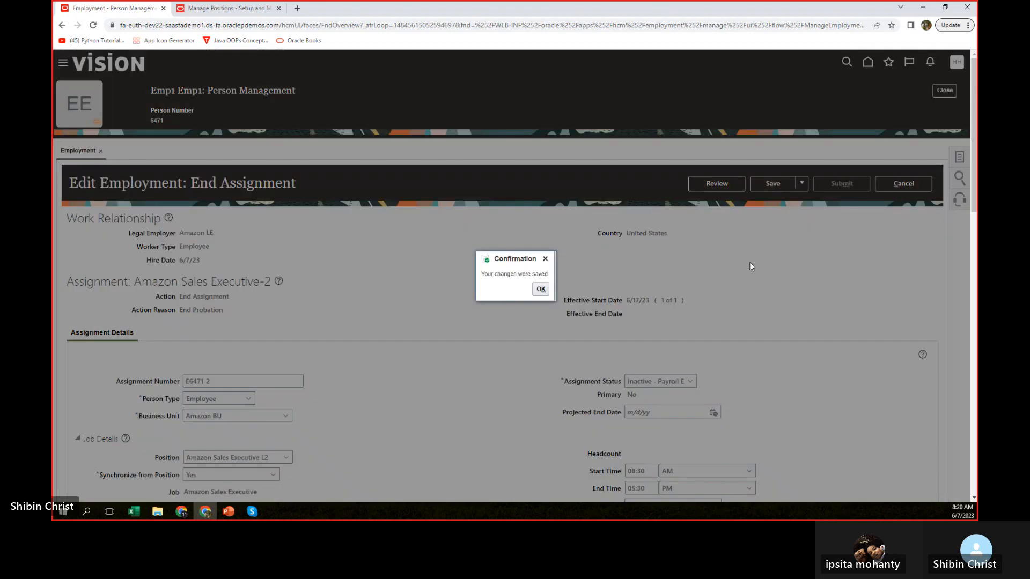
pyautogui.click(539, 290)
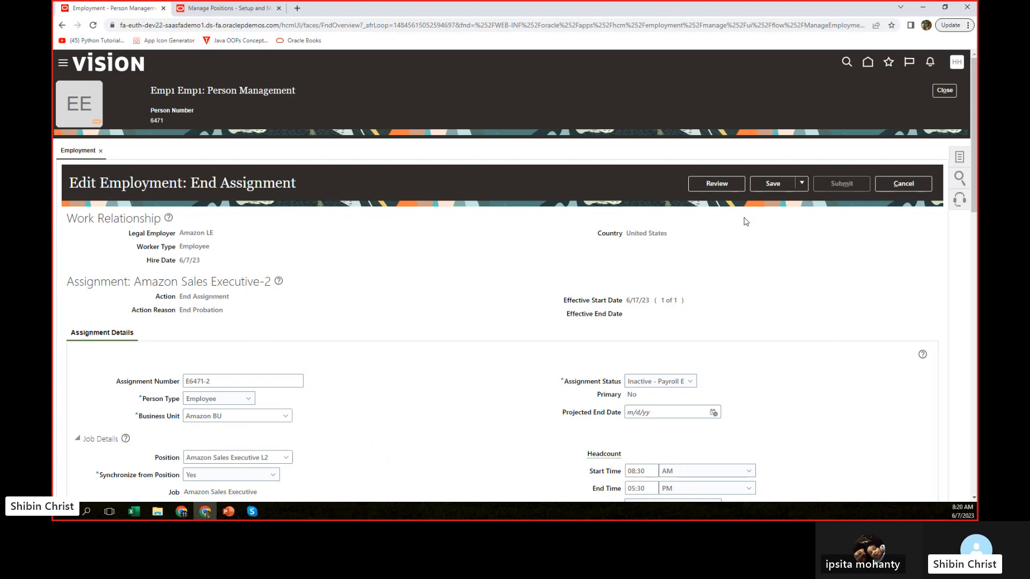
# Try to bring the End Assignment change to review, retry it, and try to save the change again
pyautogui.click(713, 184)
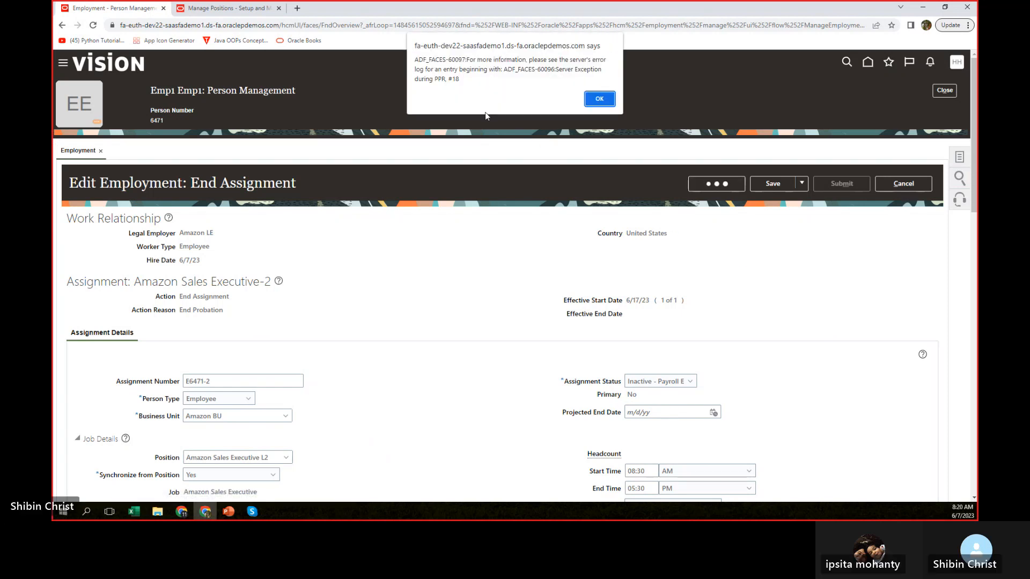
pyautogui.click(600, 99)
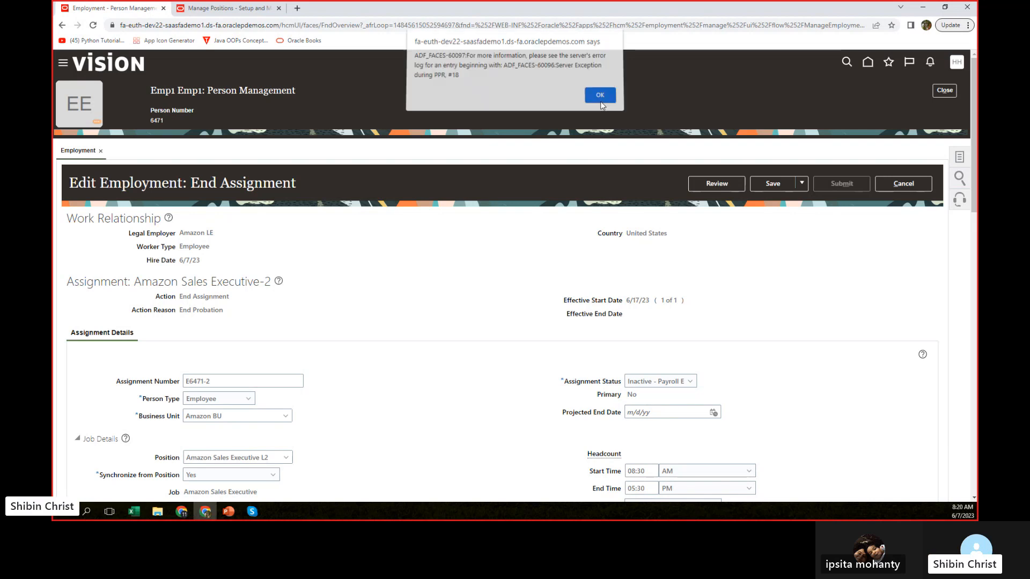
pyautogui.click(717, 184)
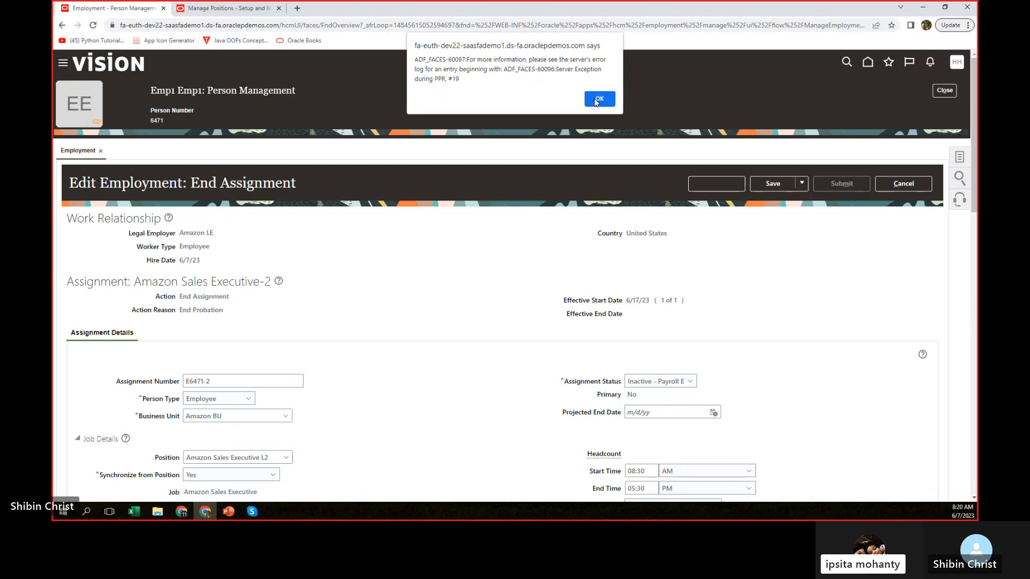
pyautogui.click(596, 100)
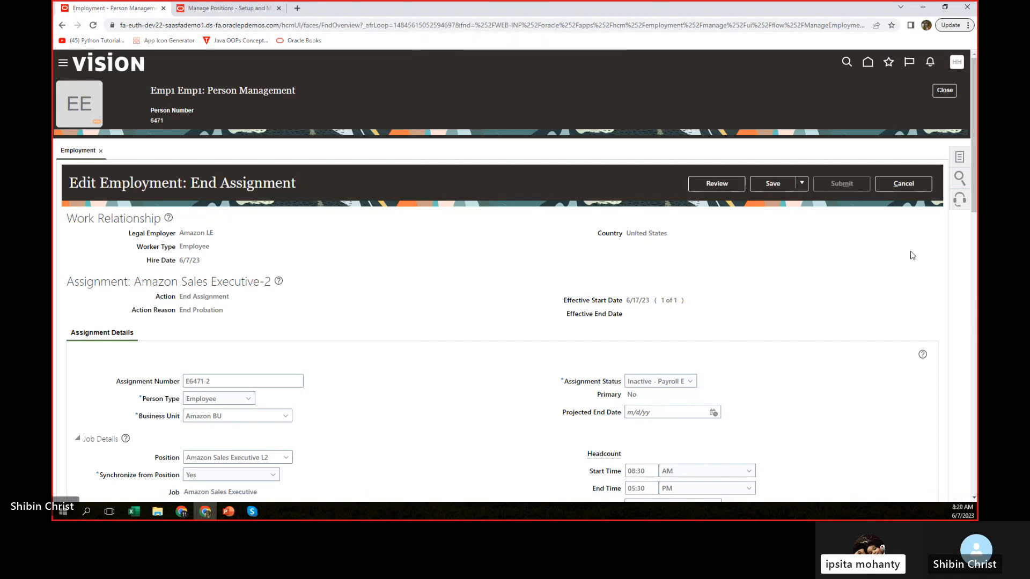
pyautogui.click(781, 184)
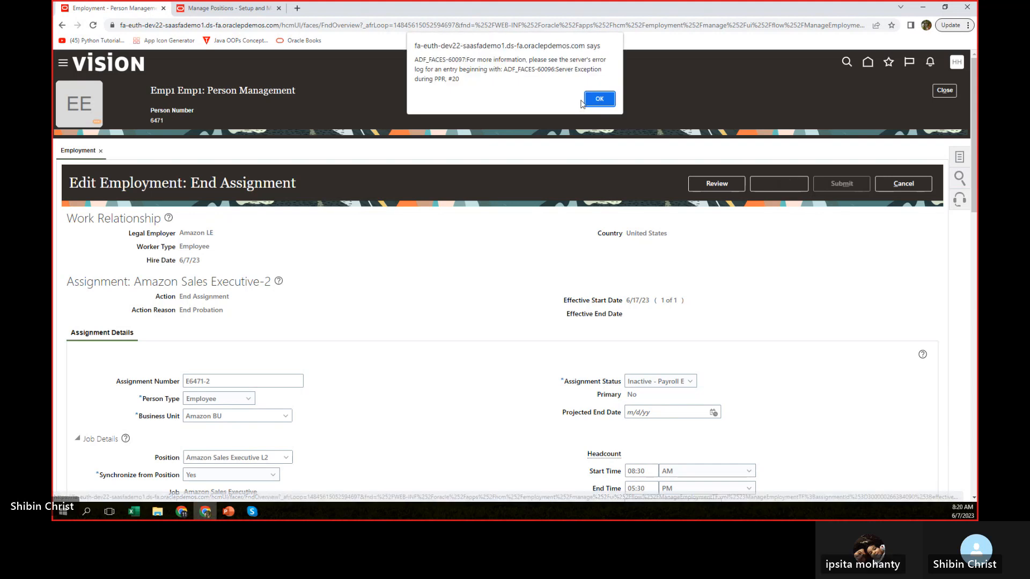
pyautogui.click(609, 101)
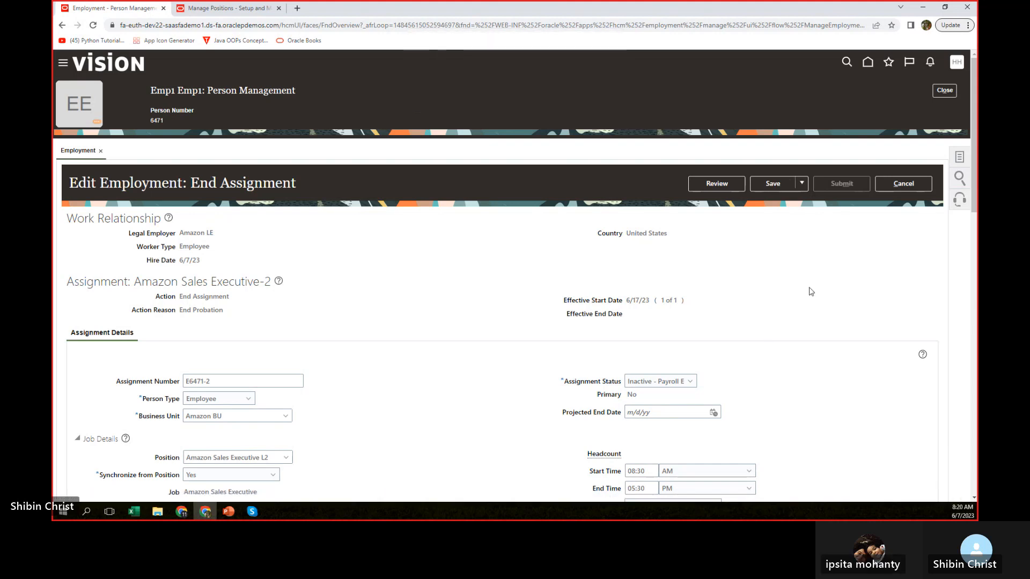
# Look over the End Assignment form, try to open the main navigation, and switch to the Manage Positions page
pyautogui.scroll(-9, 811, 291)
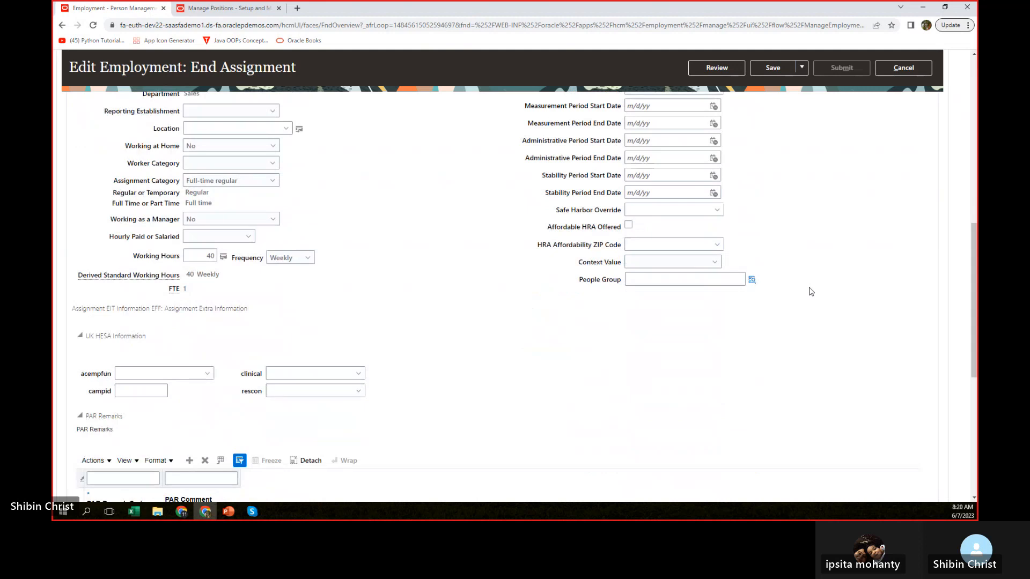
pyautogui.scroll(10, 811, 292)
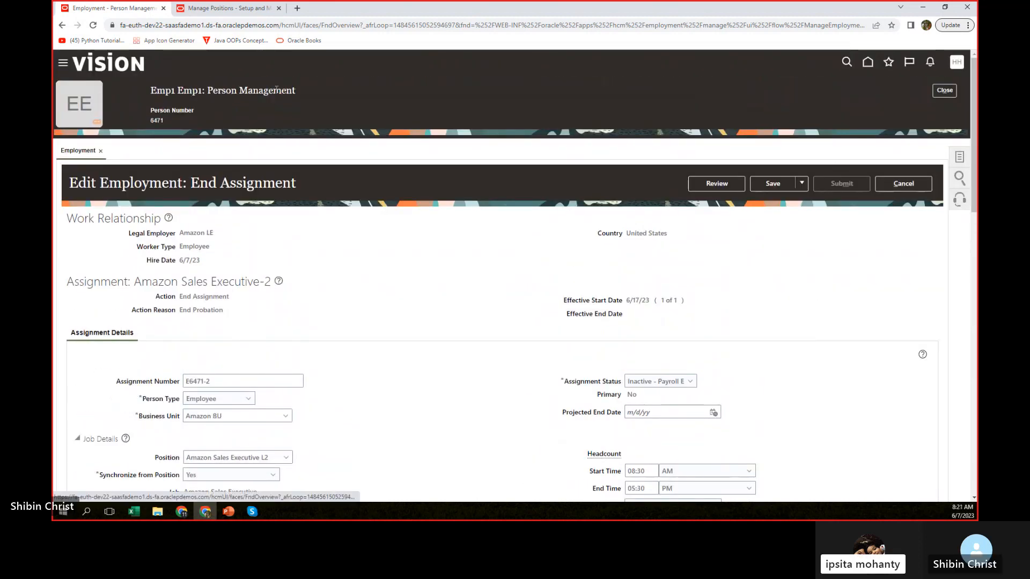
pyautogui.click(67, 63)
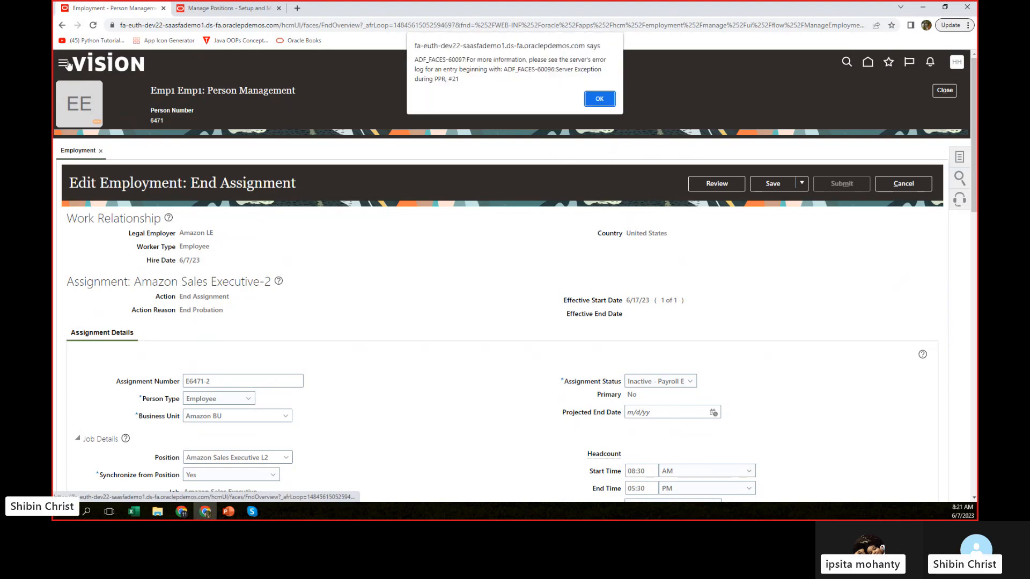
pyautogui.click(607, 97)
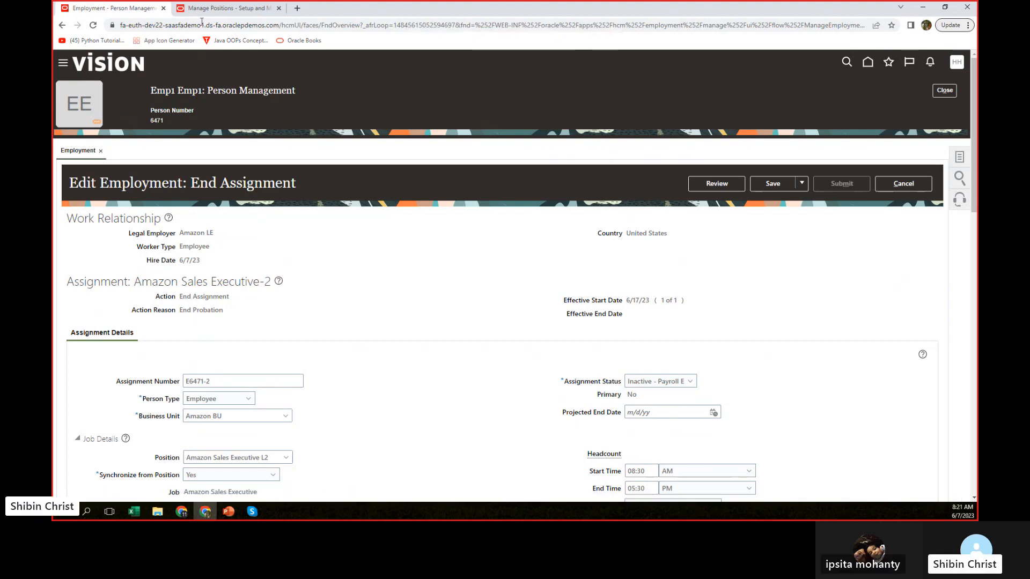
pyautogui.click(223, 8)
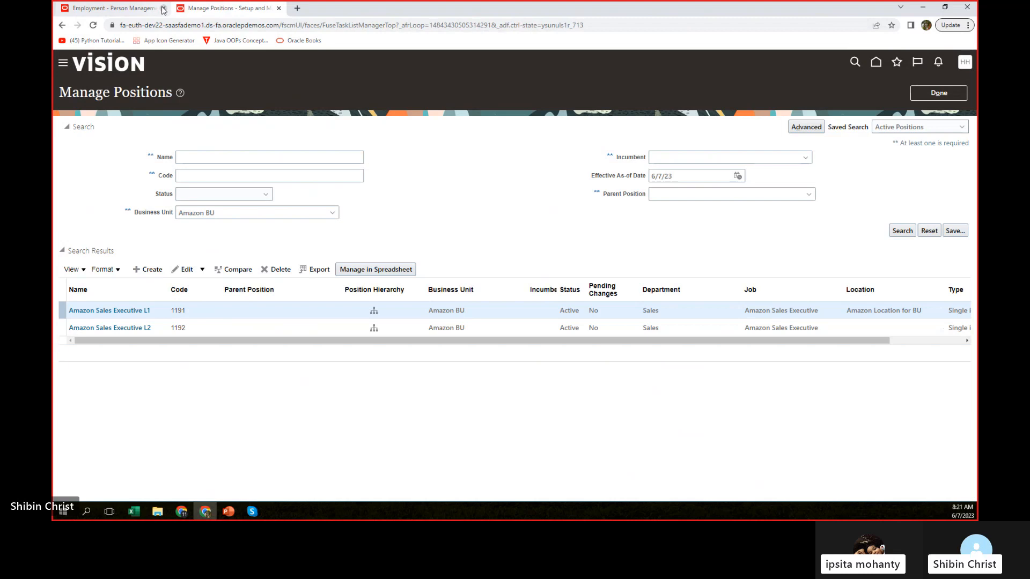
# Close the open employment and position pages, and load login-euth-dev22-saasfademo1.ds-fa.oraclepdemos.com in a fresh browser page
pyautogui.click(163, 8)
pyautogui.click(183, 10)
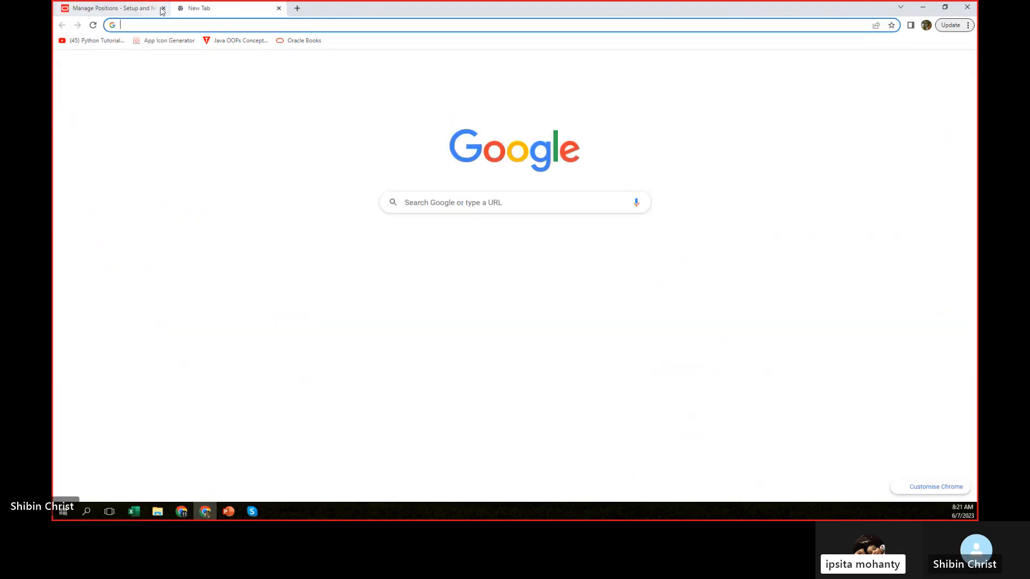
pyautogui.click(164, 8)
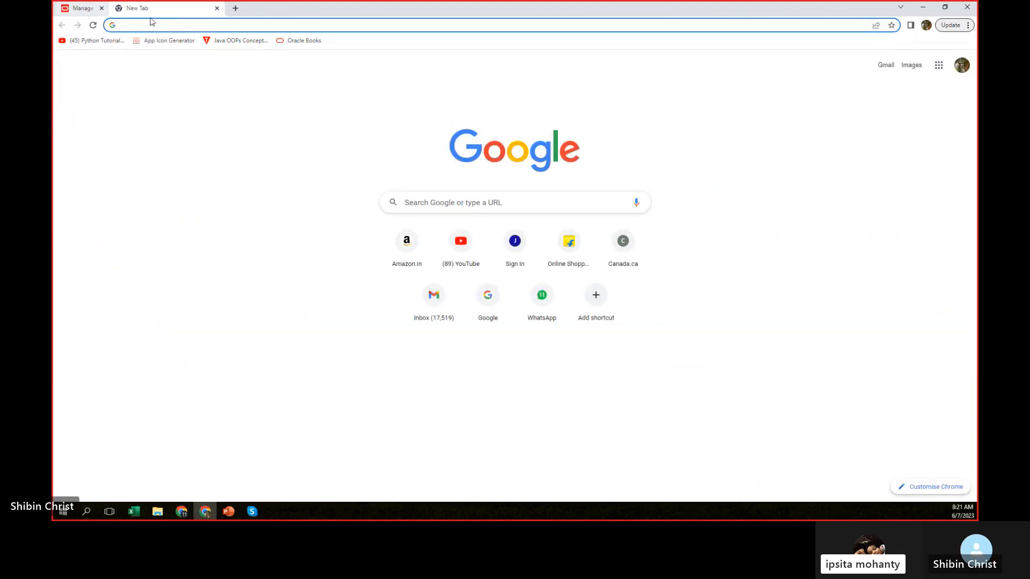
pyautogui.click(184, 514)
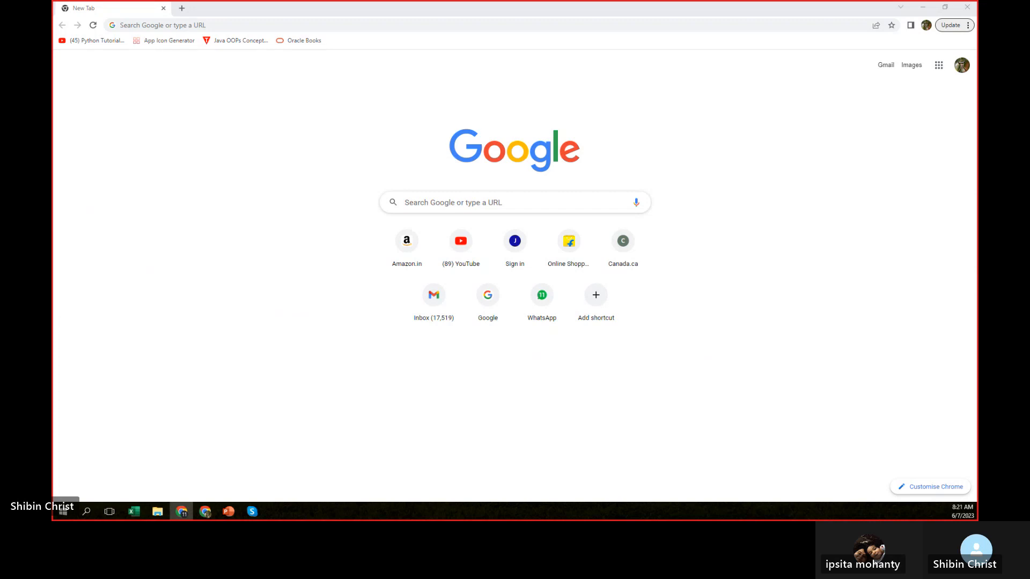
pyautogui.click(370, 30)
pyautogui.write('https://login-euth-dev22-saasfademo1.ds-fa.oraclepdemos.com/')
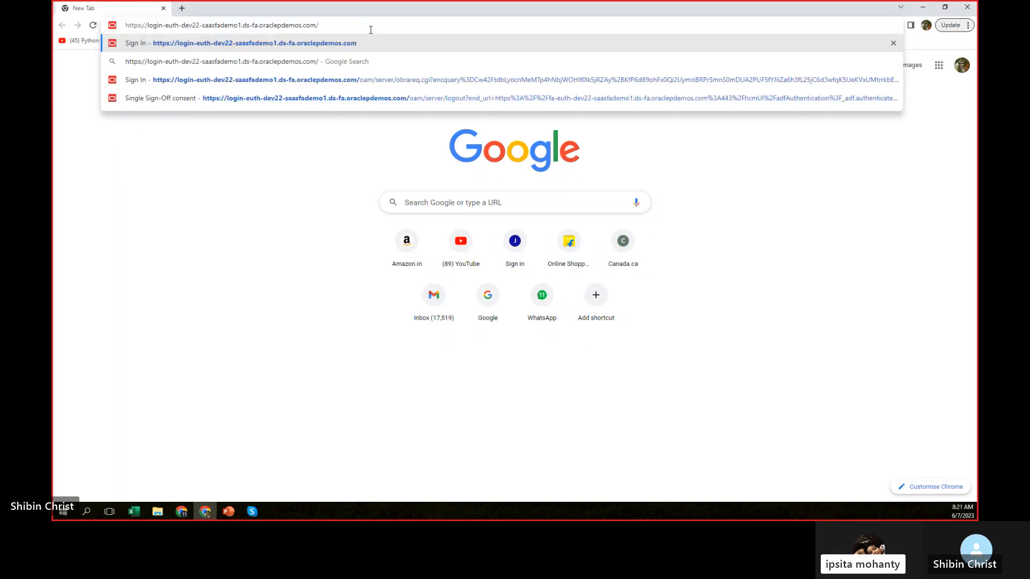
pyautogui.press('Return')
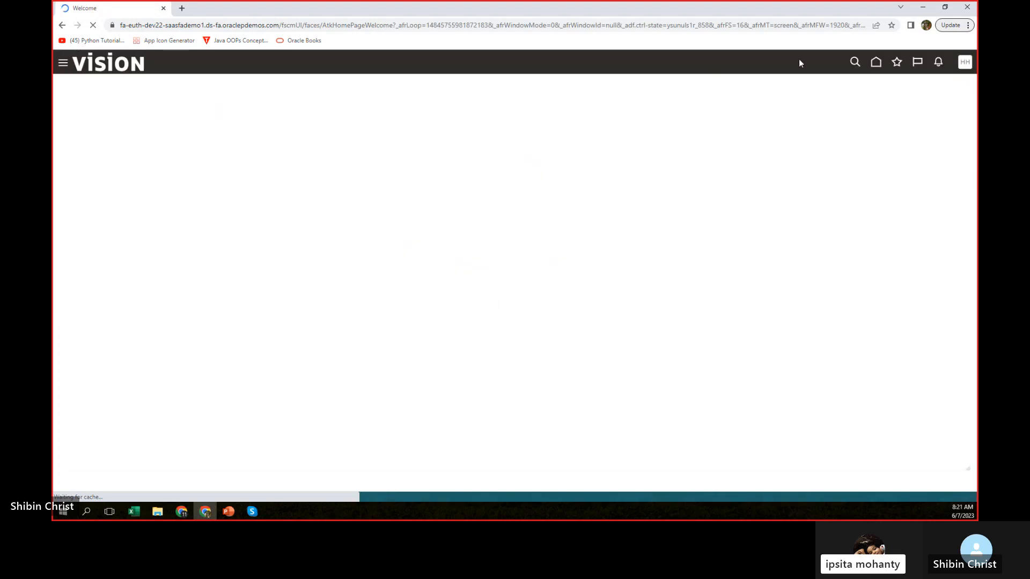
# Go to Person Management and search for emp1 with an effective as-of date of 6/16/23
pyautogui.click(63, 65)
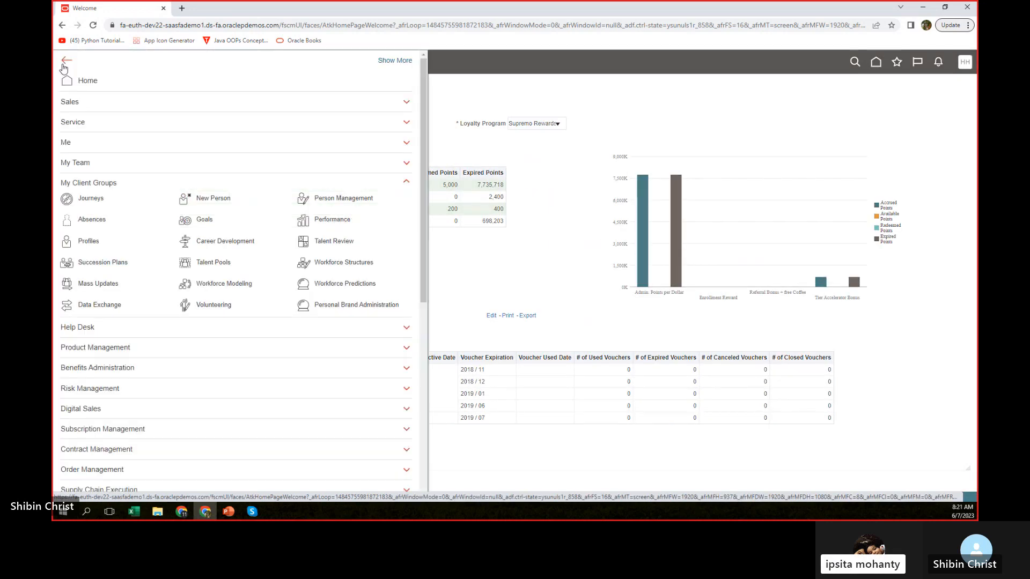
pyautogui.click(346, 198)
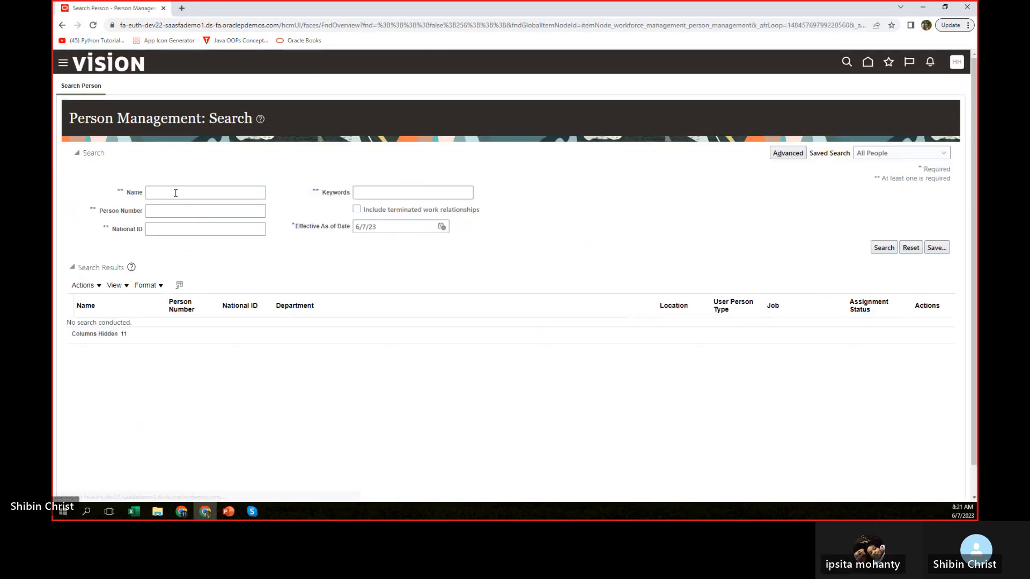
pyautogui.click(175, 193)
pyautogui.click(206, 215)
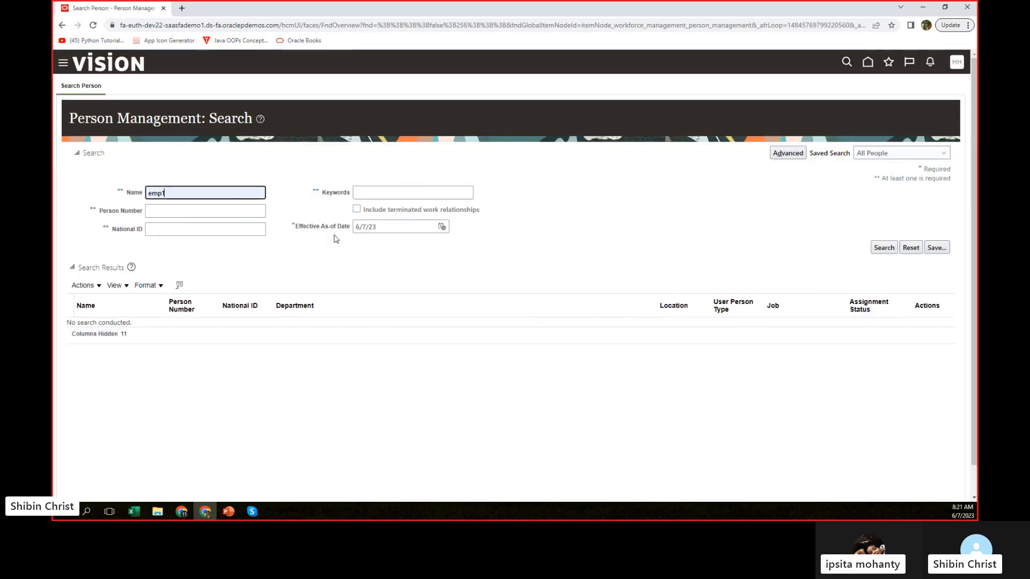
pyautogui.click(442, 227)
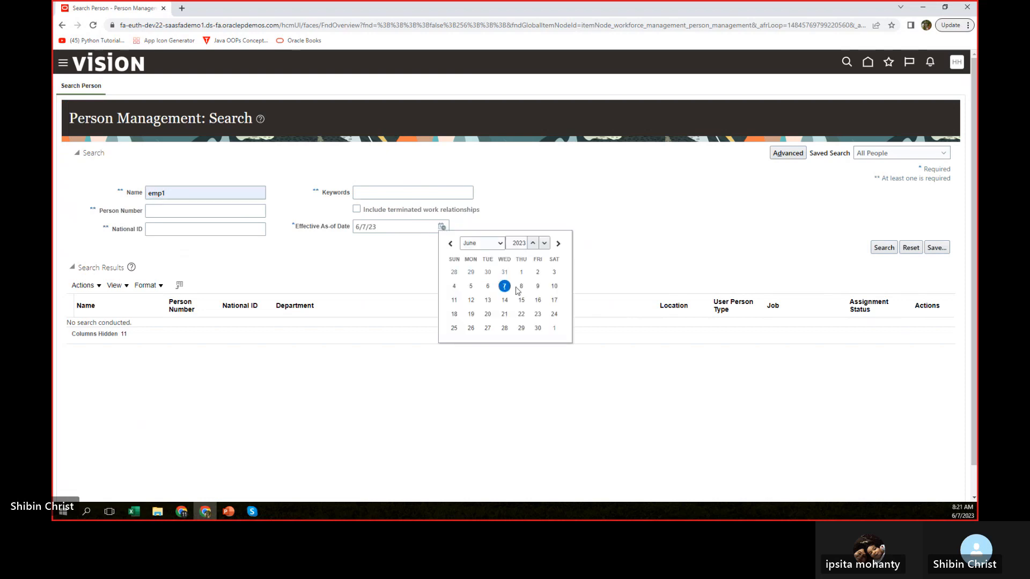
pyautogui.click(539, 301)
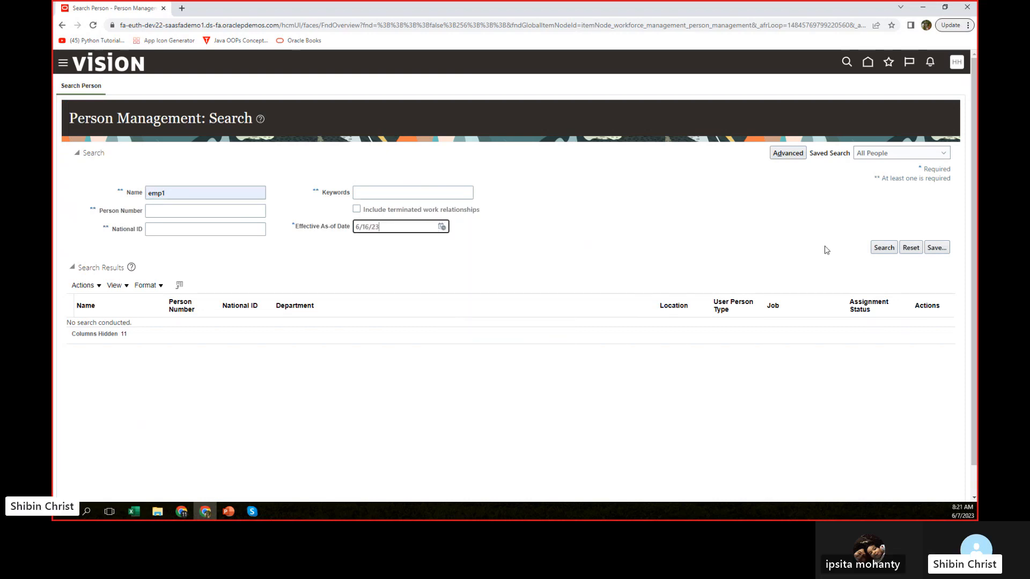
pyautogui.click(884, 248)
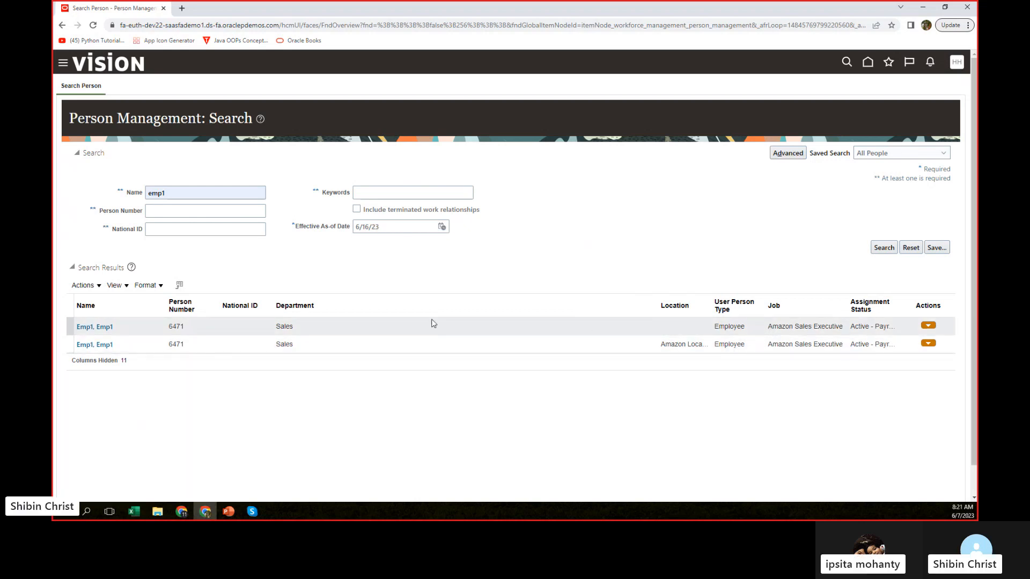
# Resume the saved End Assignment transaction on Emp1's assignment without a location, and review and submit it
pyautogui.click(84, 332)
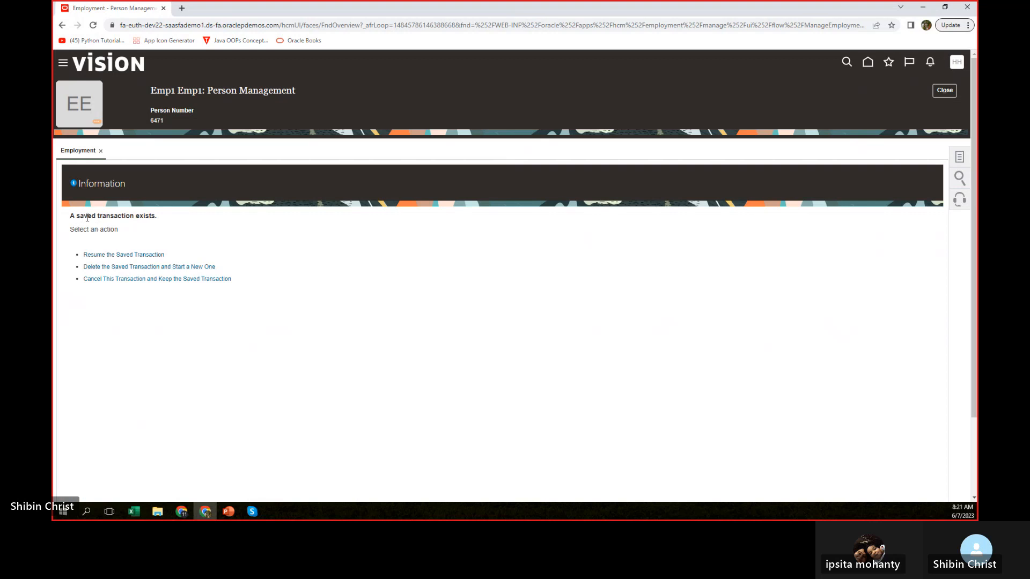
pyautogui.click(131, 256)
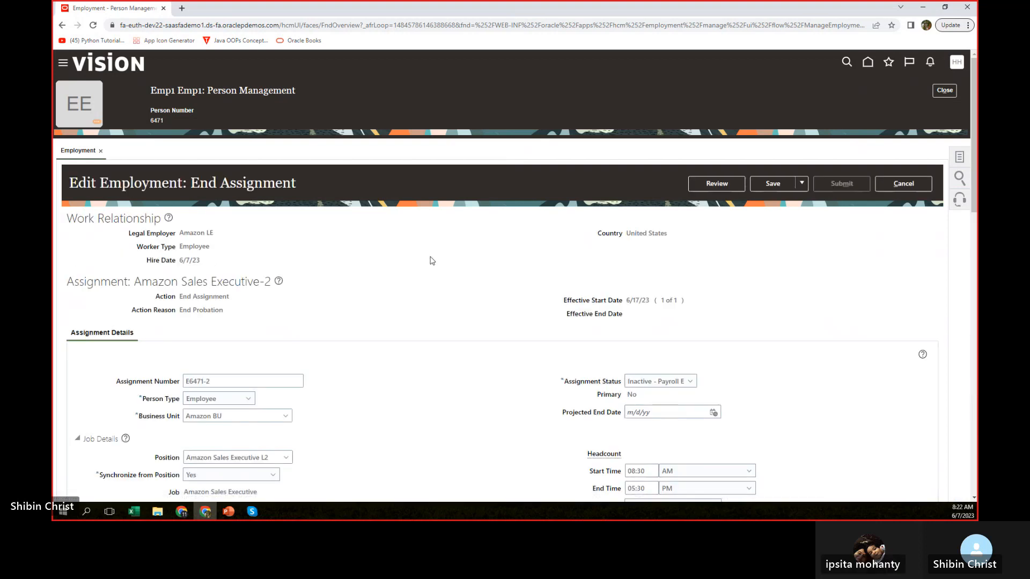
pyautogui.click(722, 183)
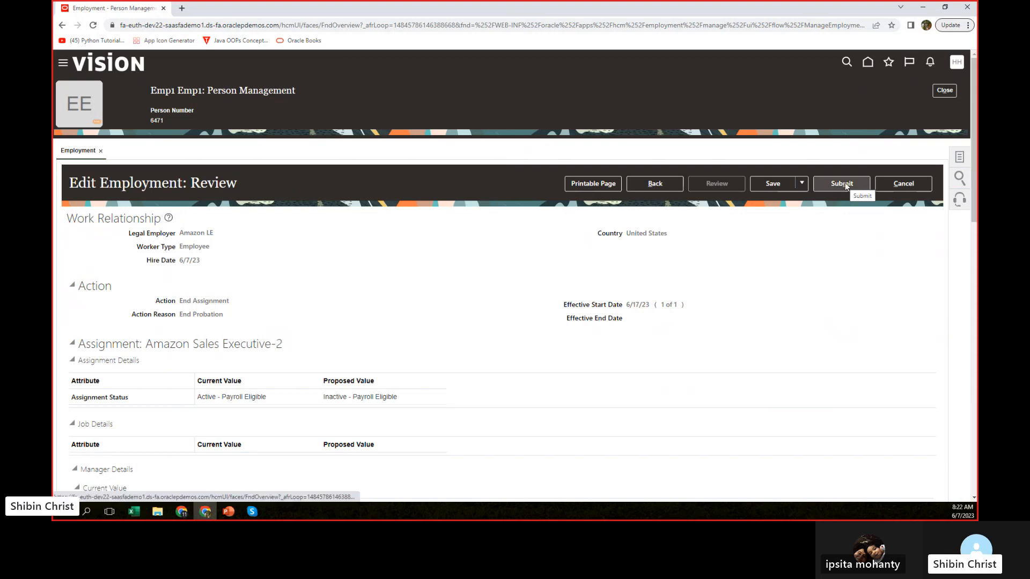
pyautogui.click(845, 185)
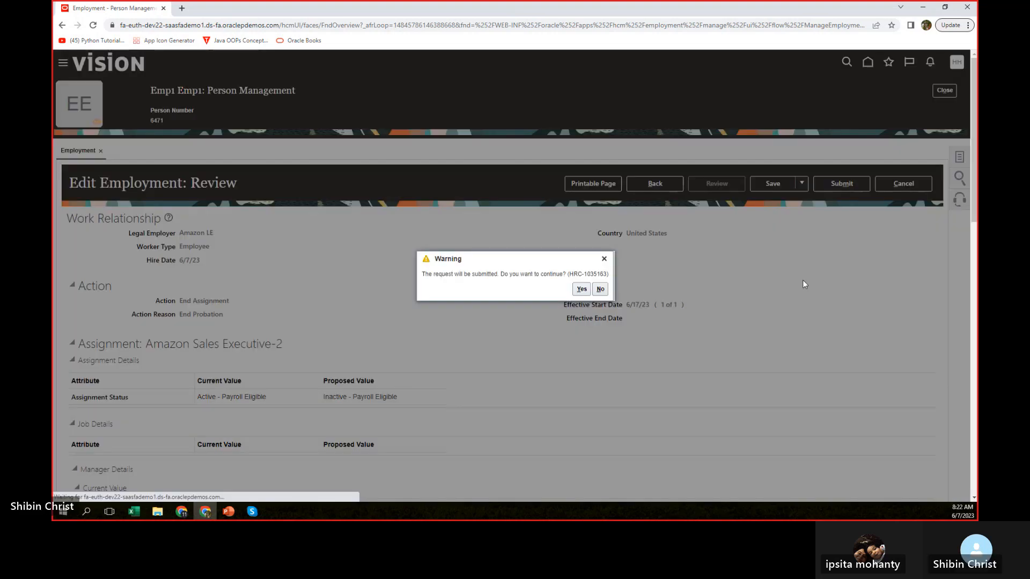
pyautogui.click(582, 290)
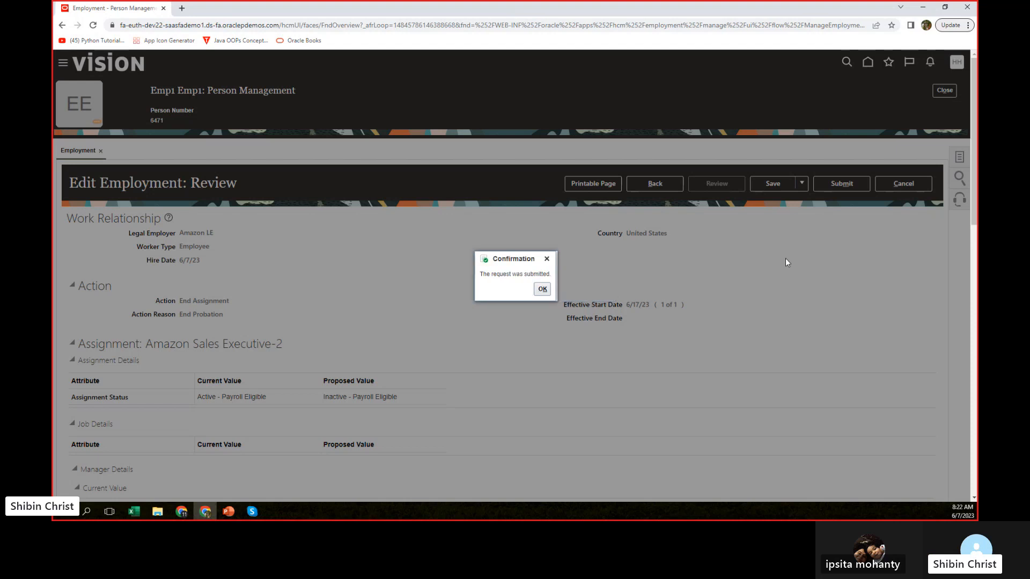
pyautogui.click(542, 289)
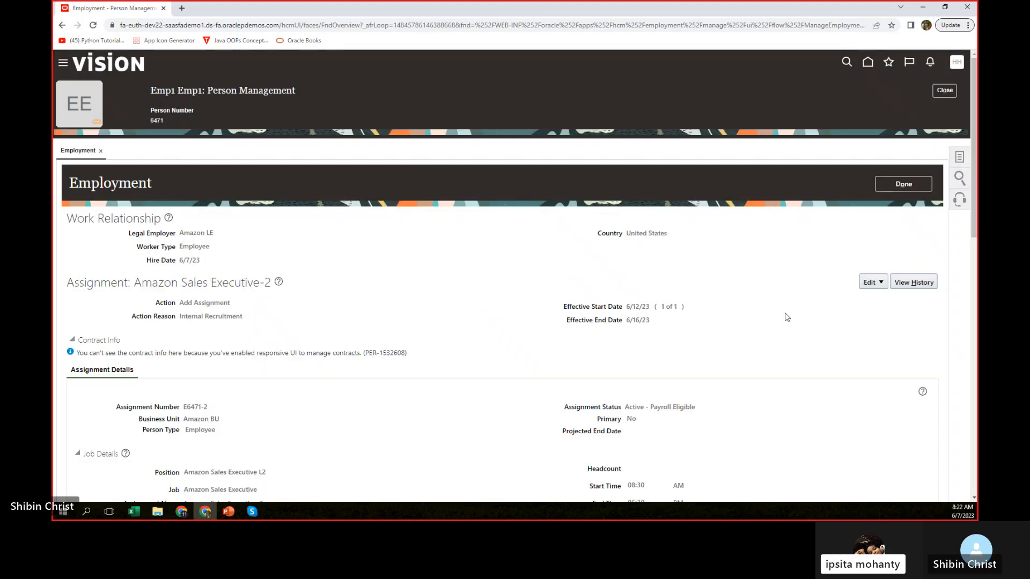
# Check the second assignment's action, effective dates and status, and close Emp1's employment record
pyautogui.scroll(-2, 789, 291)
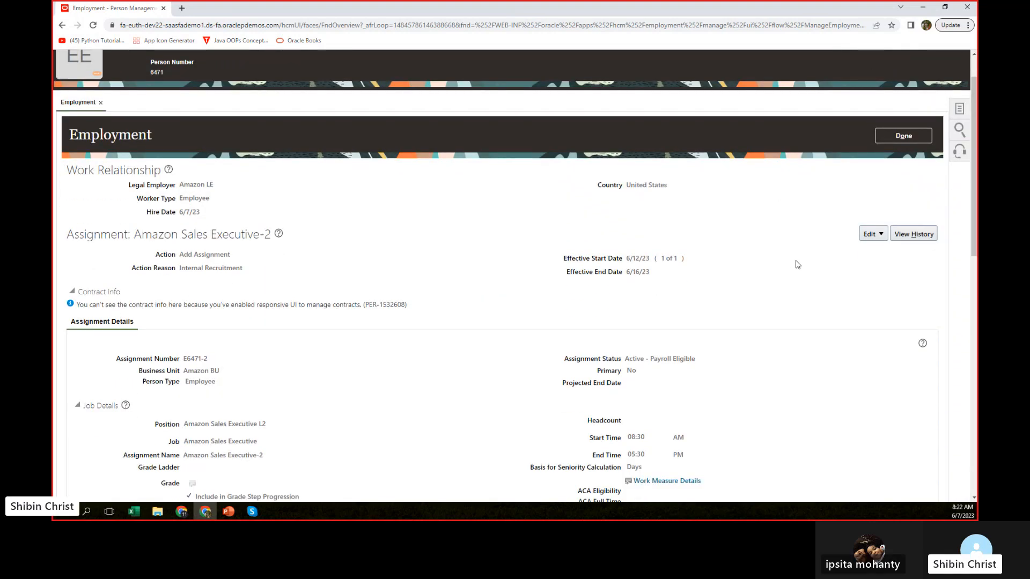
pyautogui.scroll(-3, 797, 265)
pyautogui.scroll(4, 797, 264)
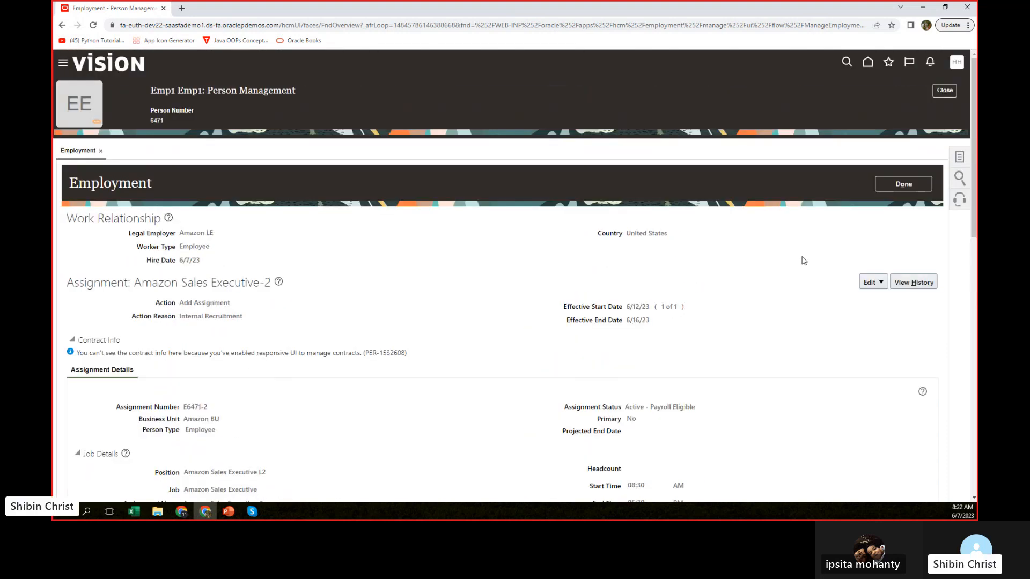
pyautogui.click(905, 182)
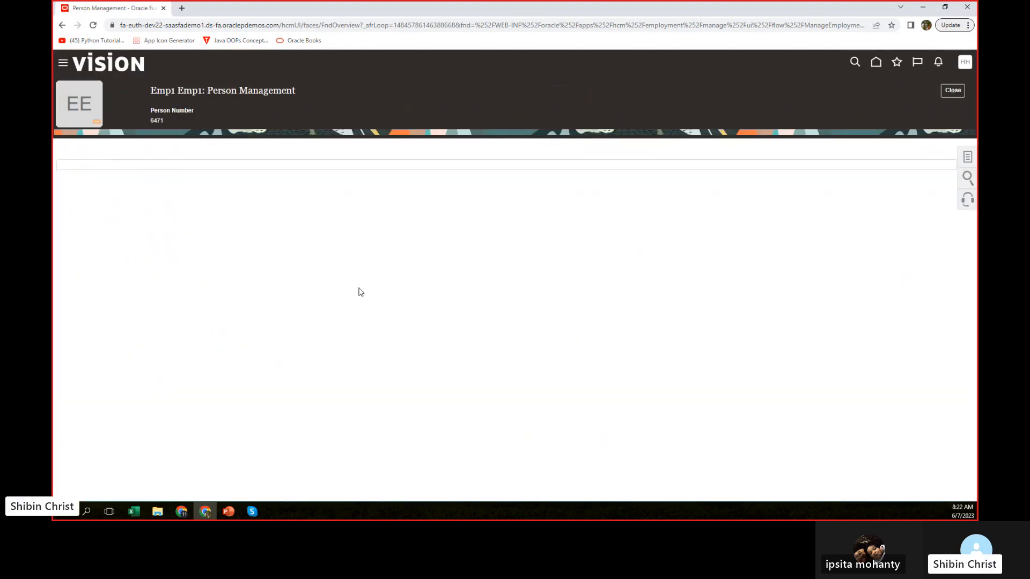
pyautogui.click(952, 90)
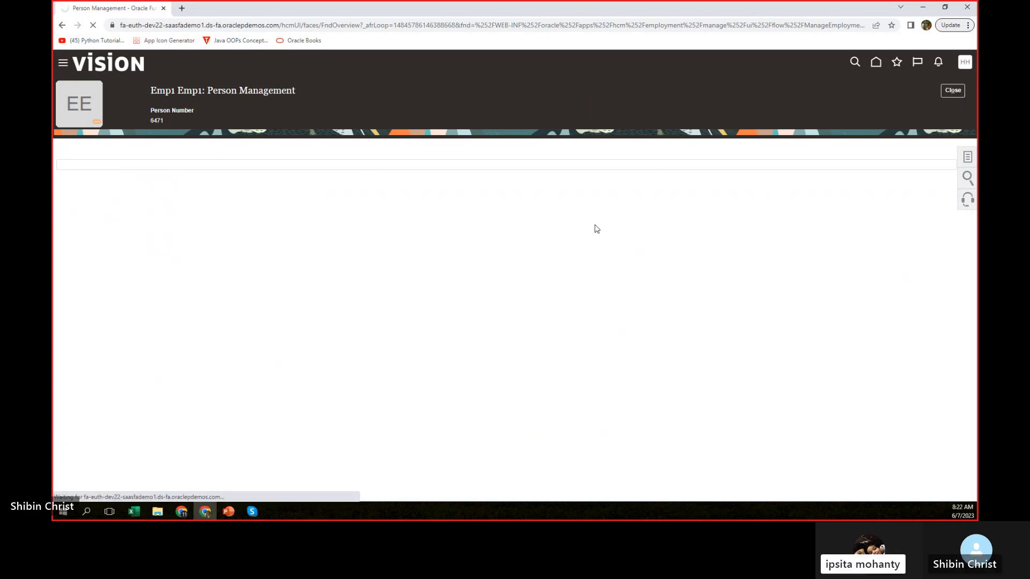
# Search for emp1 as of 6/7/23 and open the matching employment record
pyautogui.click(172, 192)
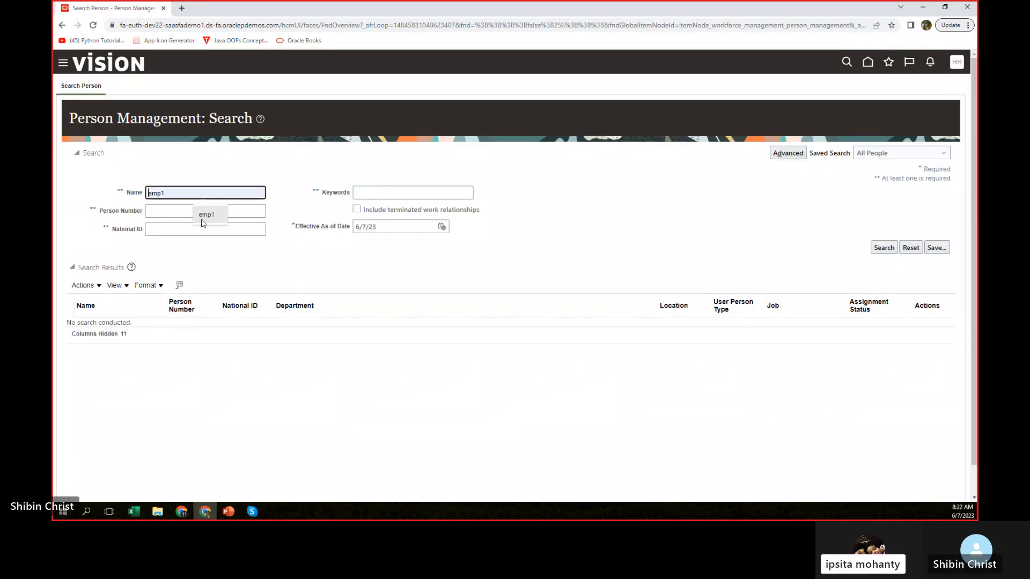
pyautogui.click(211, 217)
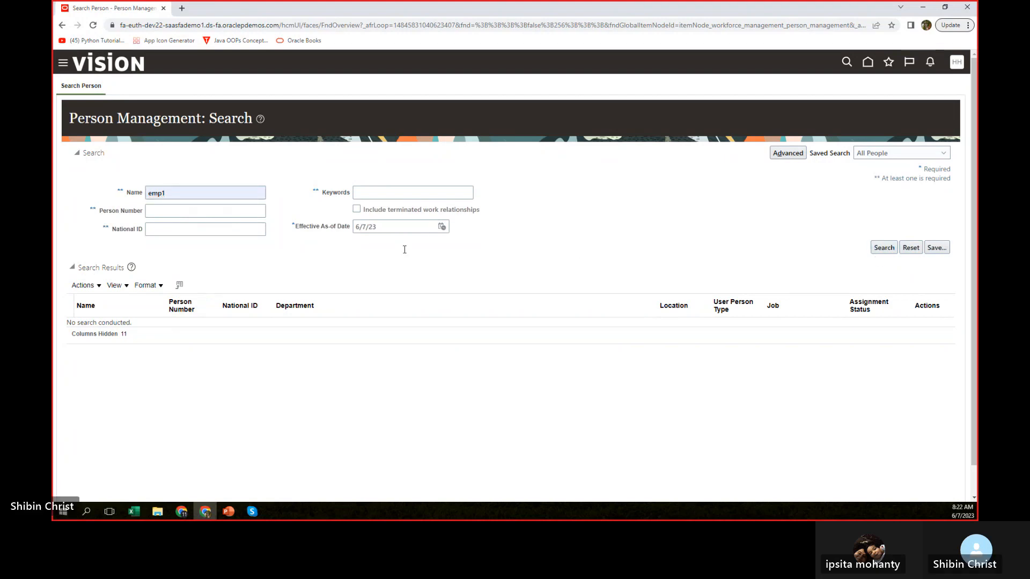
pyautogui.click(86, 328)
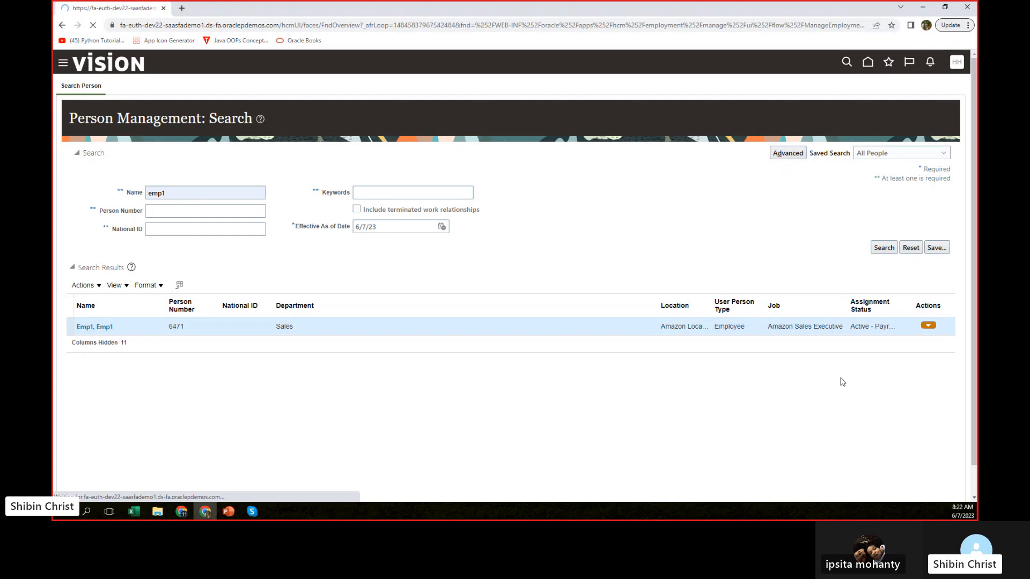
# Start an employment update on Emp1's Amazon Sales Executive assignment with action Transfer, effective start date 6/21/23 and action reason Reorganization
pyautogui.click(880, 281)
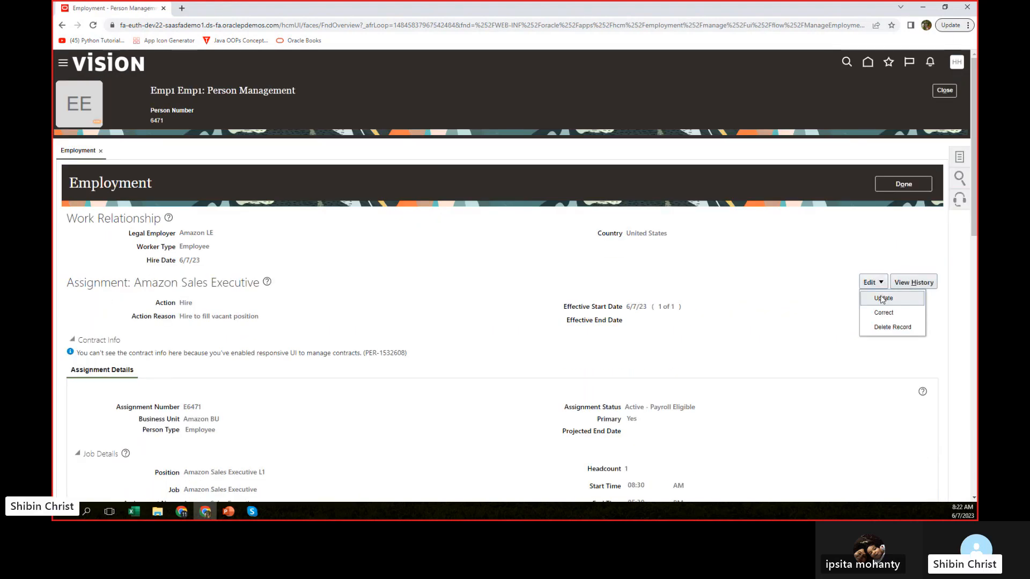
pyautogui.click(882, 299)
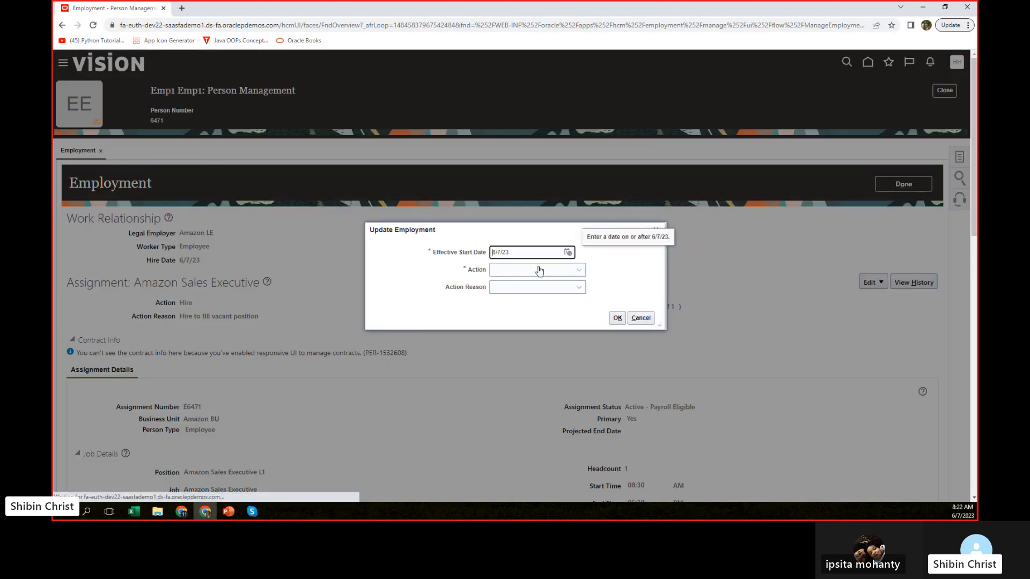
pyautogui.click(539, 269)
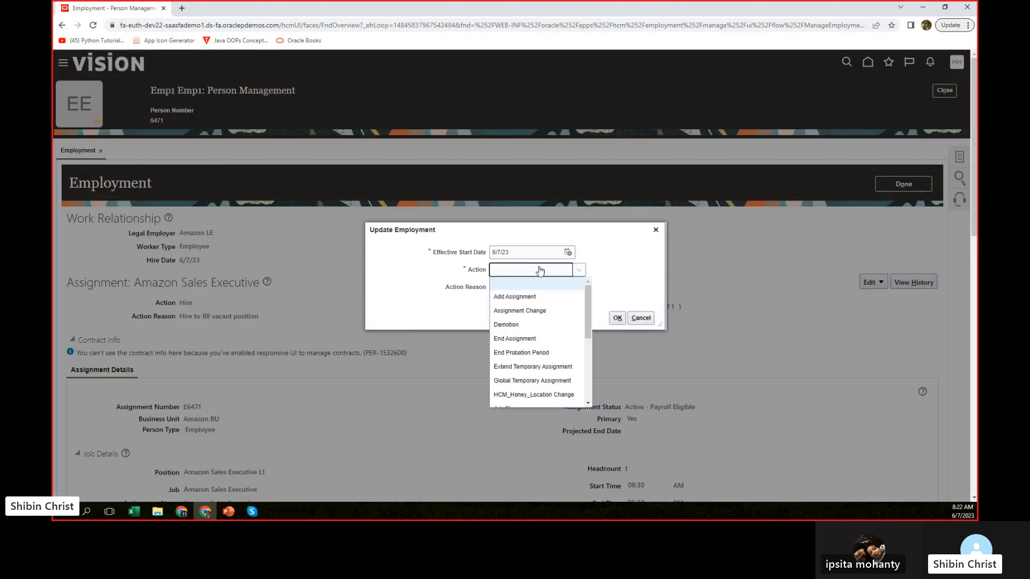
pyautogui.scroll(-1, 552, 325)
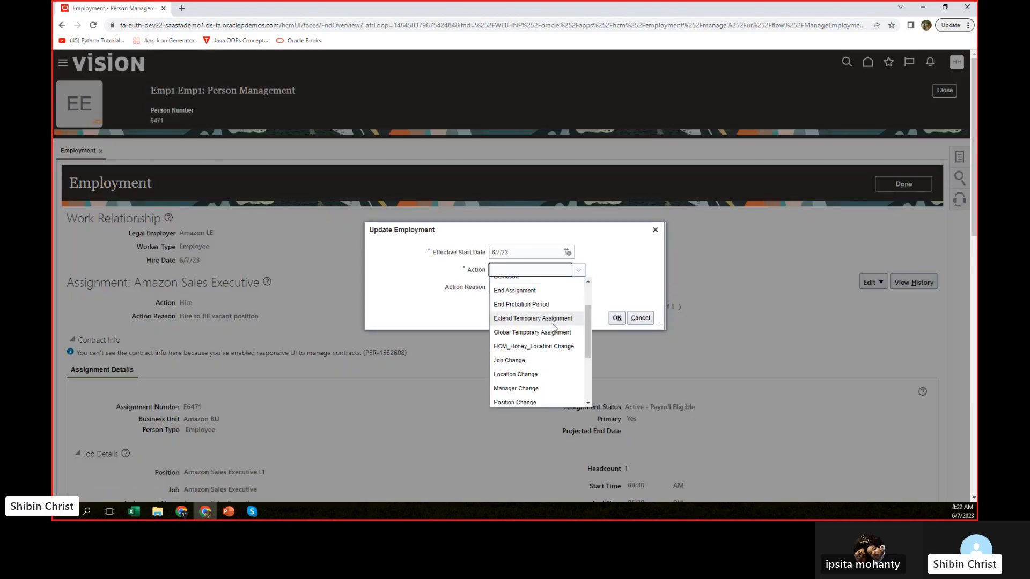
pyautogui.scroll(-1, 554, 327)
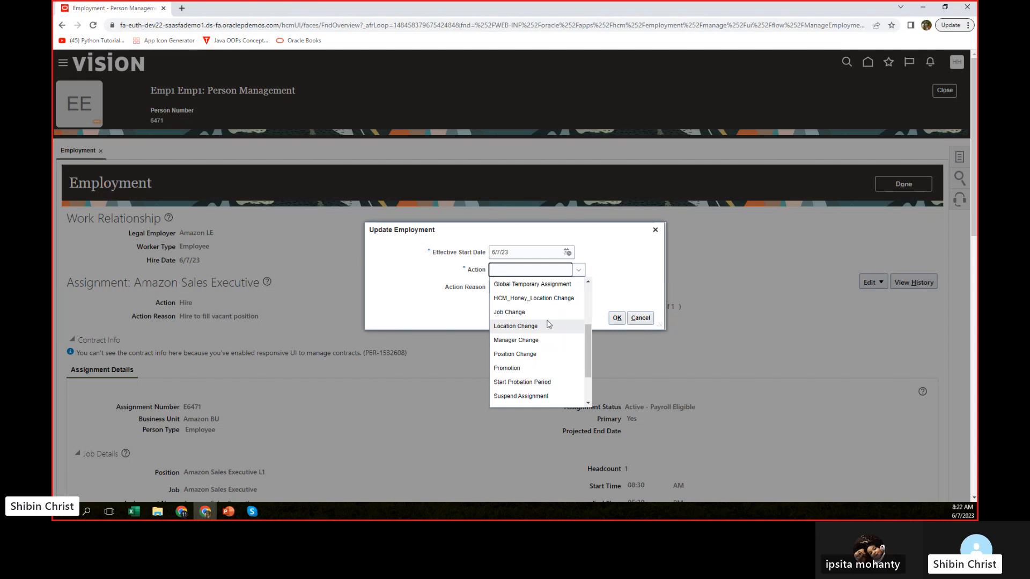
pyautogui.scroll(-2, 549, 325)
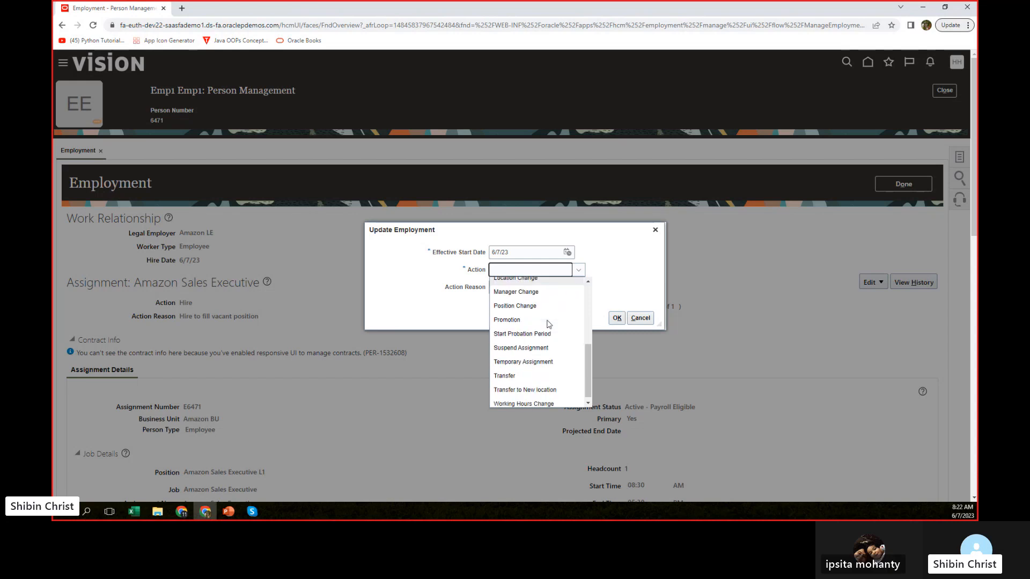
pyautogui.click(527, 372)
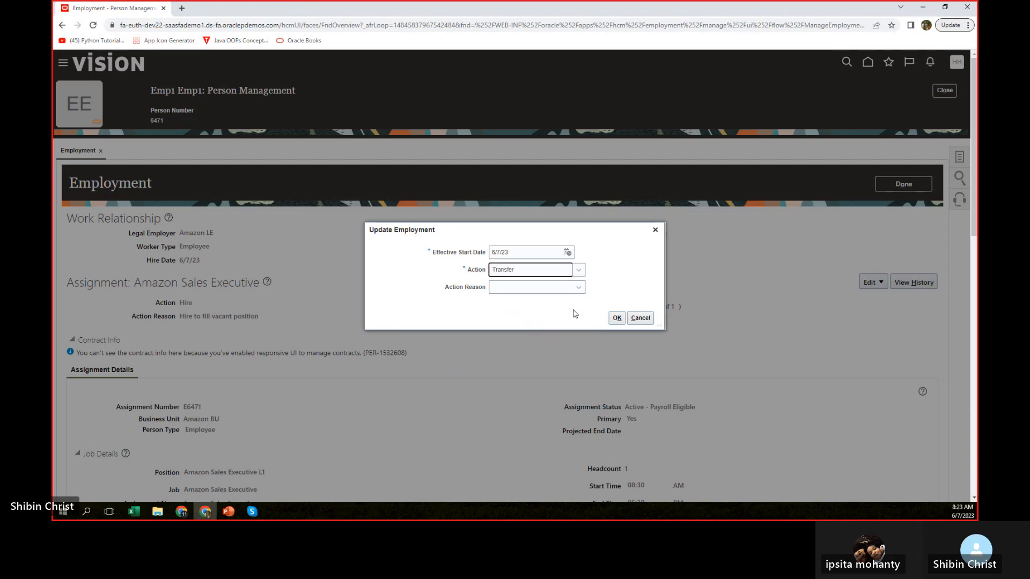
pyautogui.click(567, 253)
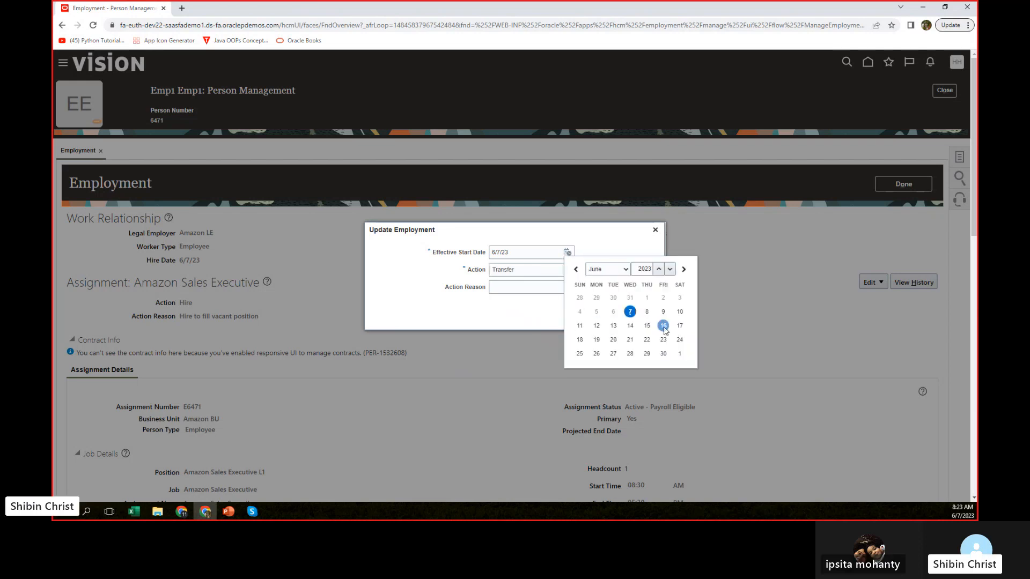
pyautogui.click(630, 340)
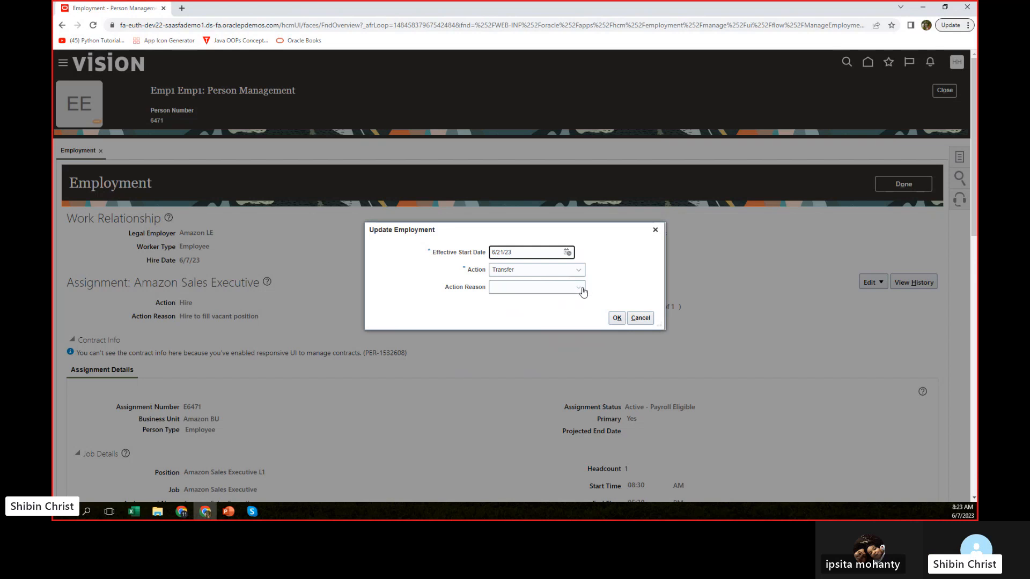
pyautogui.click(577, 288)
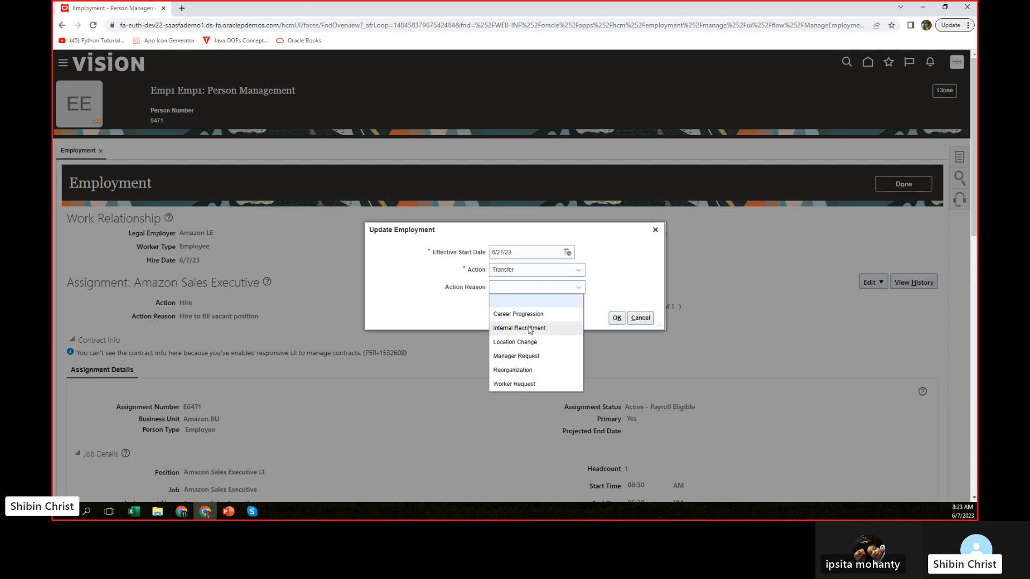
pyautogui.click(515, 370)
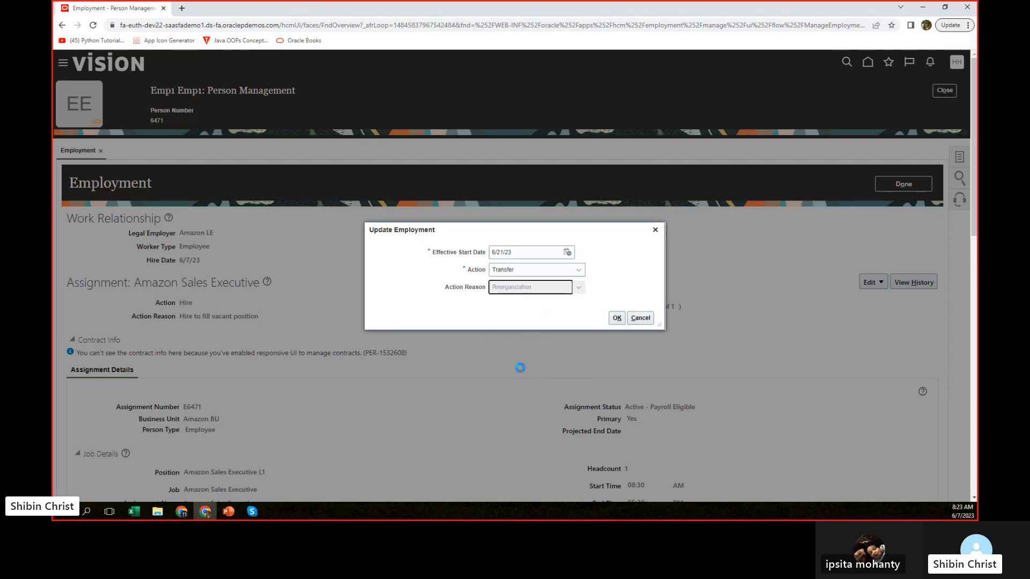
pyautogui.click(617, 318)
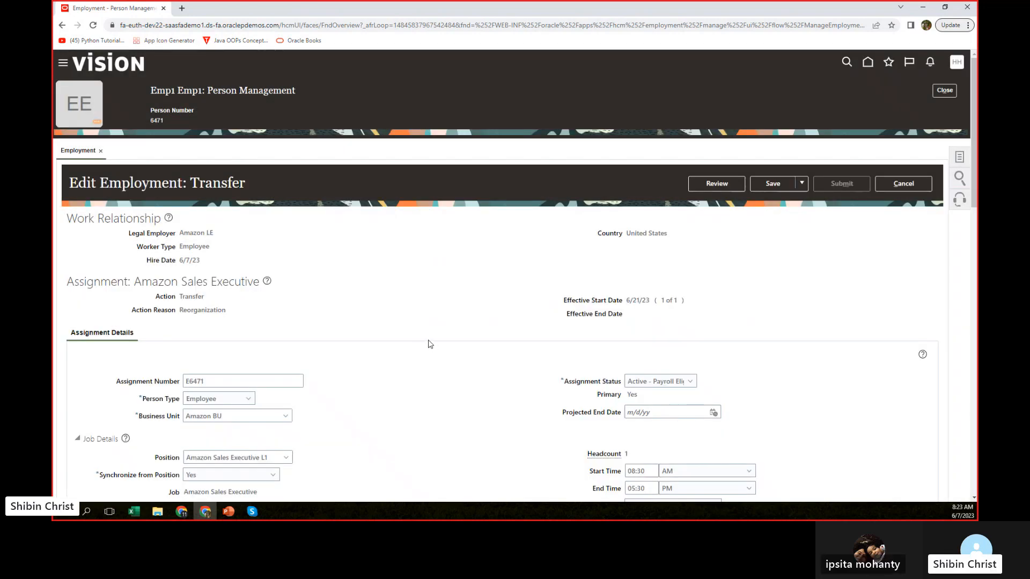
# Try to change the position in the transfer's job details to Amazon Sales Manager
pyautogui.scroll(-3, 442, 319)
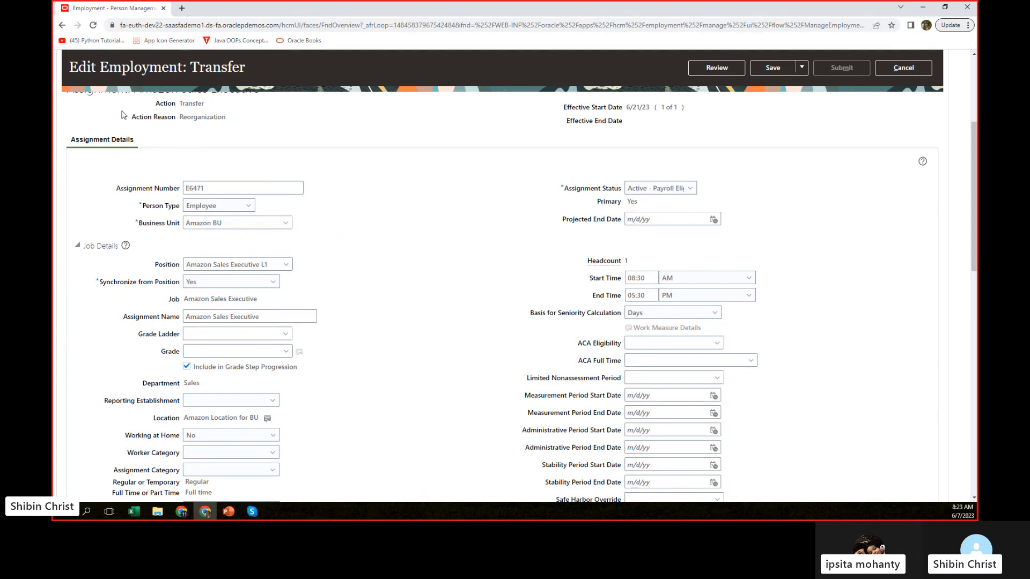
pyautogui.scroll(3, 445, 316)
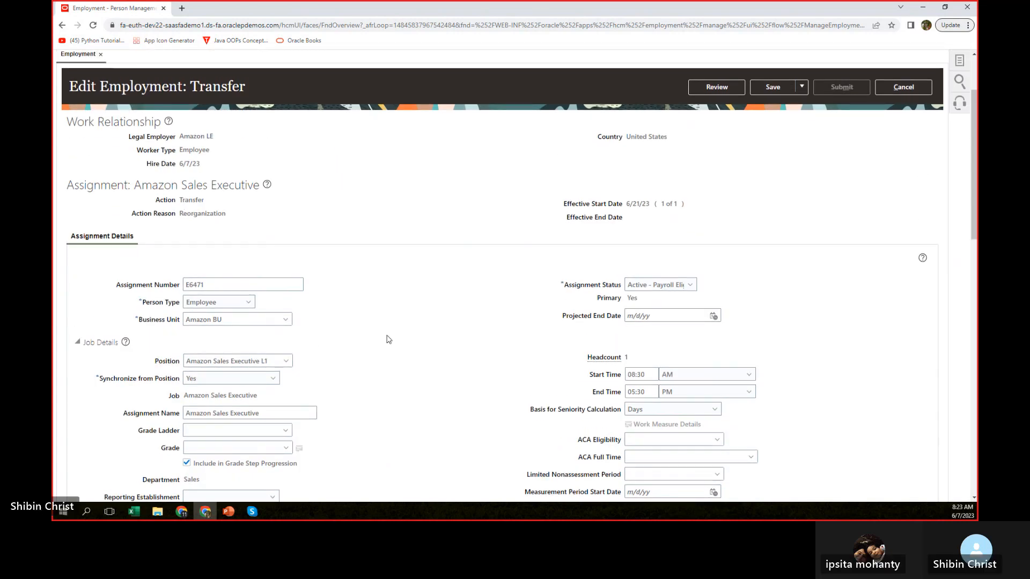
pyautogui.scroll(-3, 388, 339)
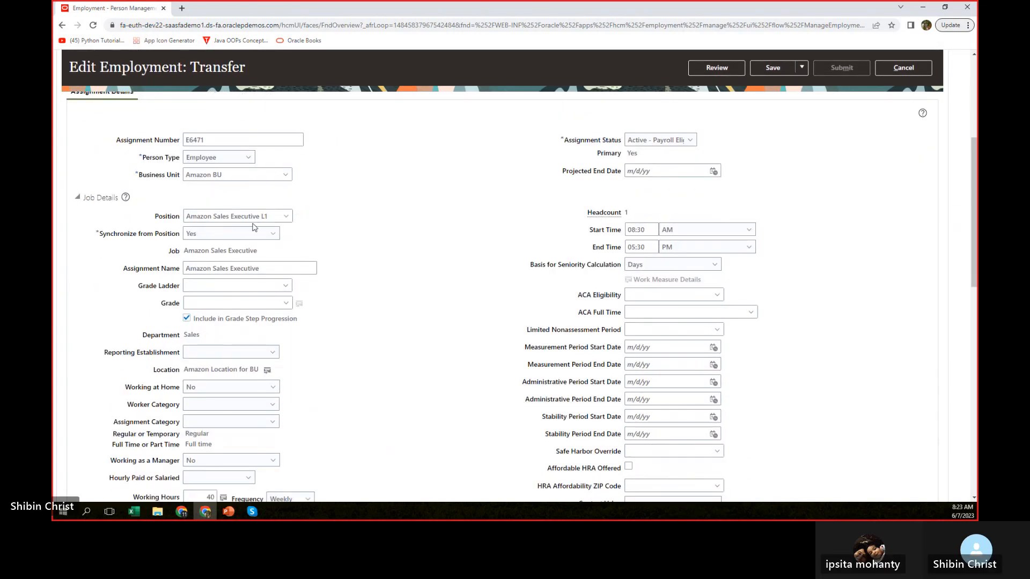
pyautogui.click(253, 216)
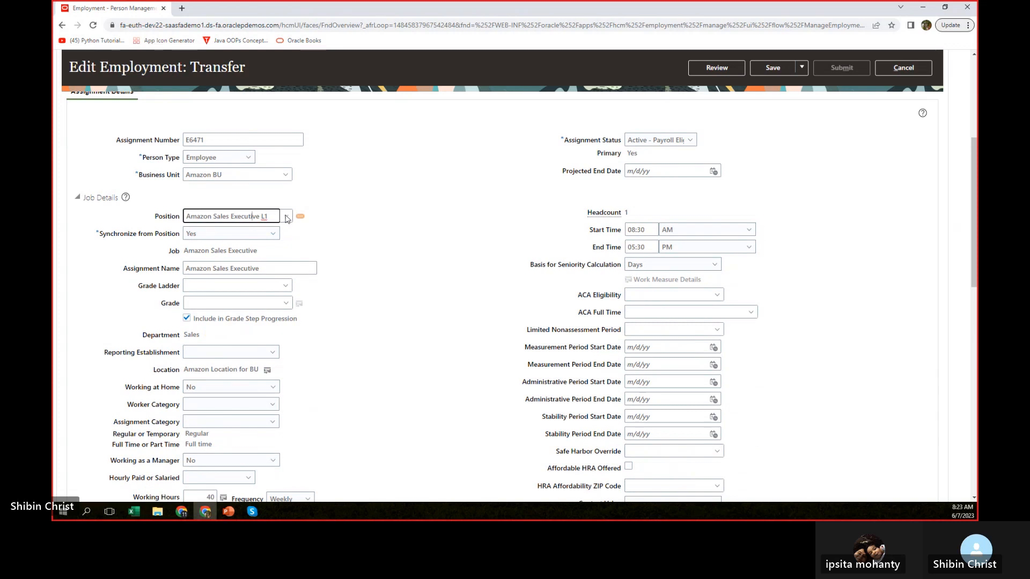
pyautogui.click(286, 218)
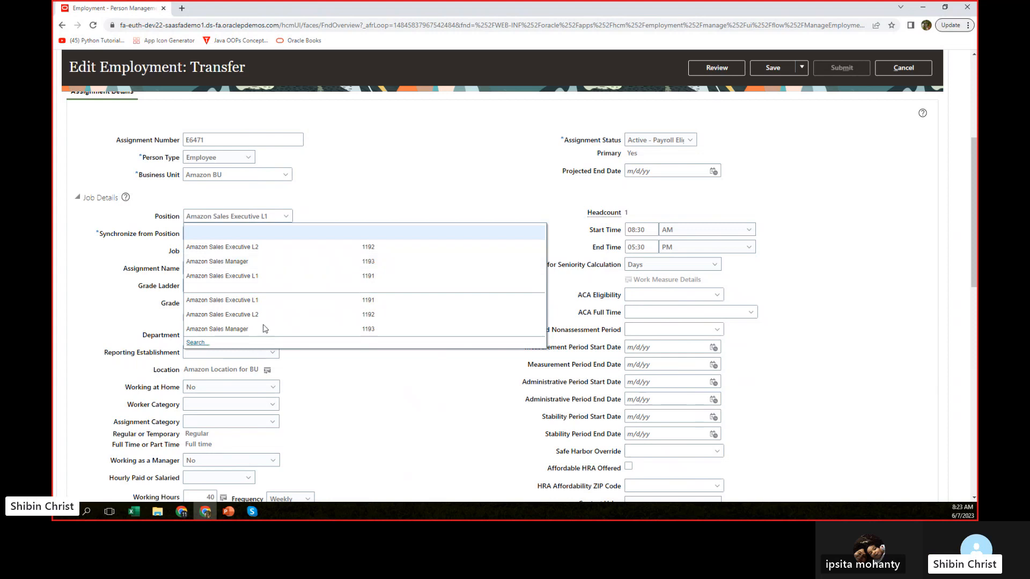
pyautogui.click(242, 329)
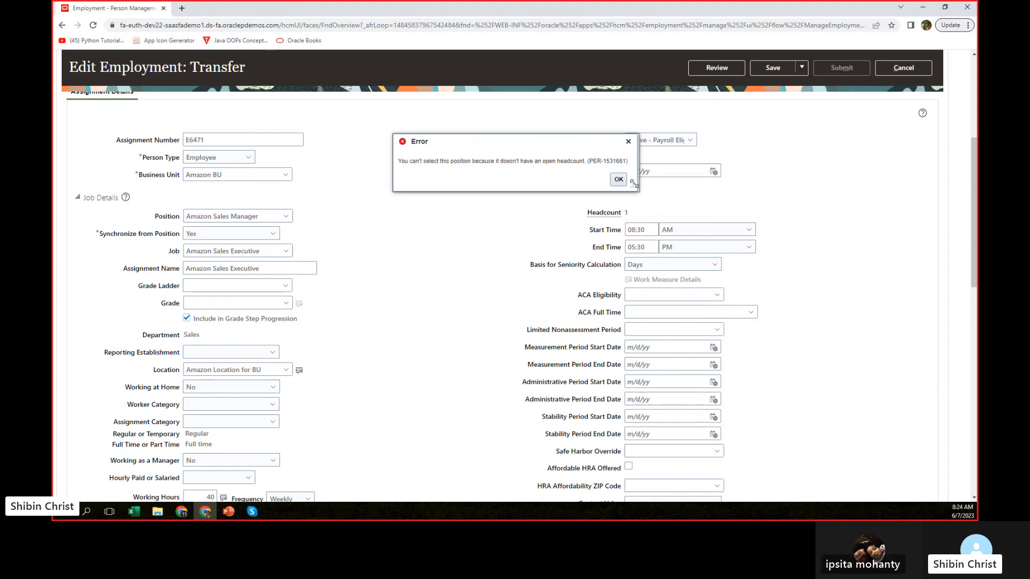
pyautogui.click(618, 181)
pyautogui.scroll(-3, 363, 344)
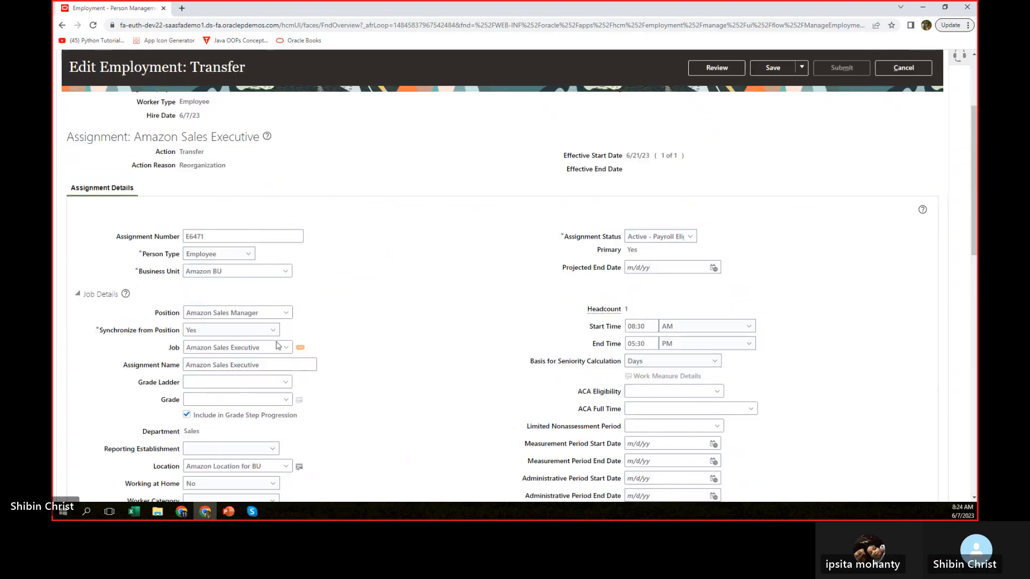
pyautogui.click(286, 314)
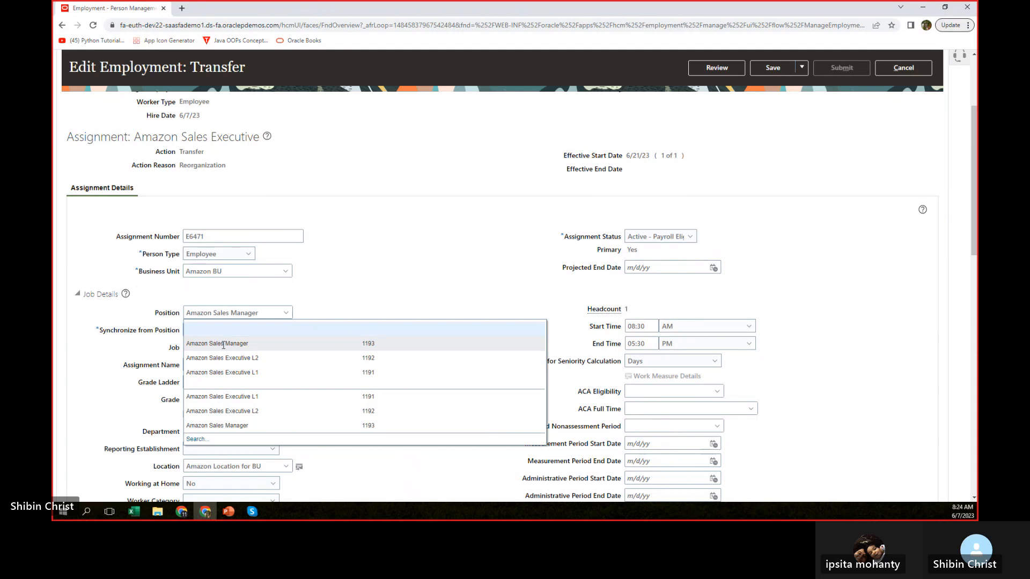
pyautogui.click(223, 344)
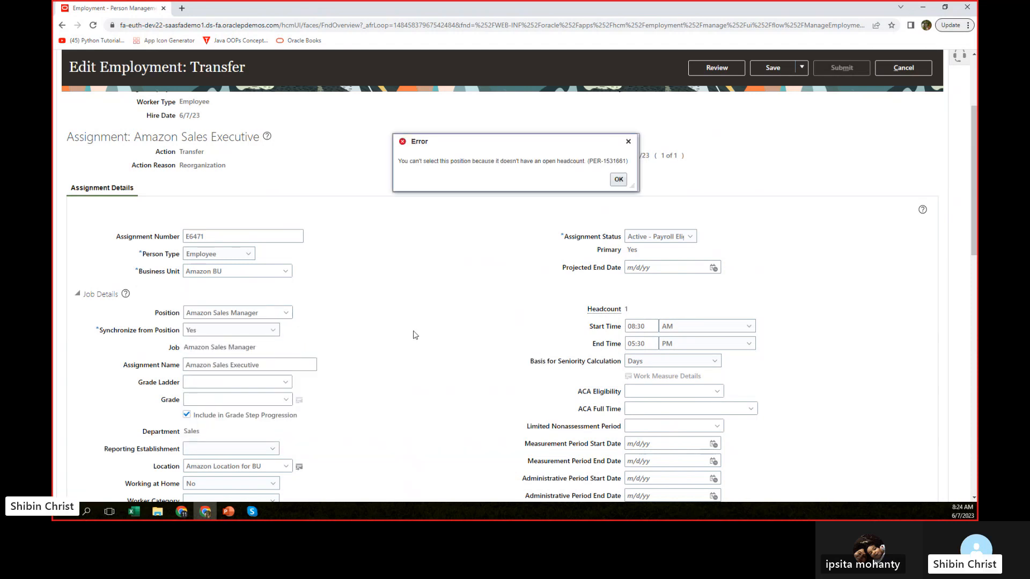
pyautogui.click(617, 178)
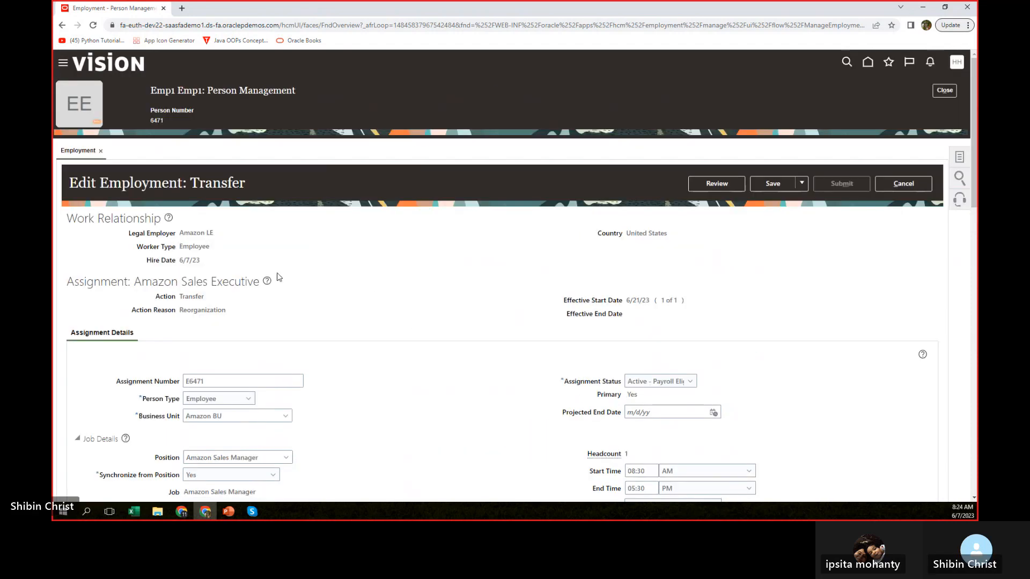
# Review the transfer's assignment details, and cancel the Reorganization transfer without saving its changes
pyautogui.scroll(-5, 421, 376)
pyautogui.scroll(4, 424, 368)
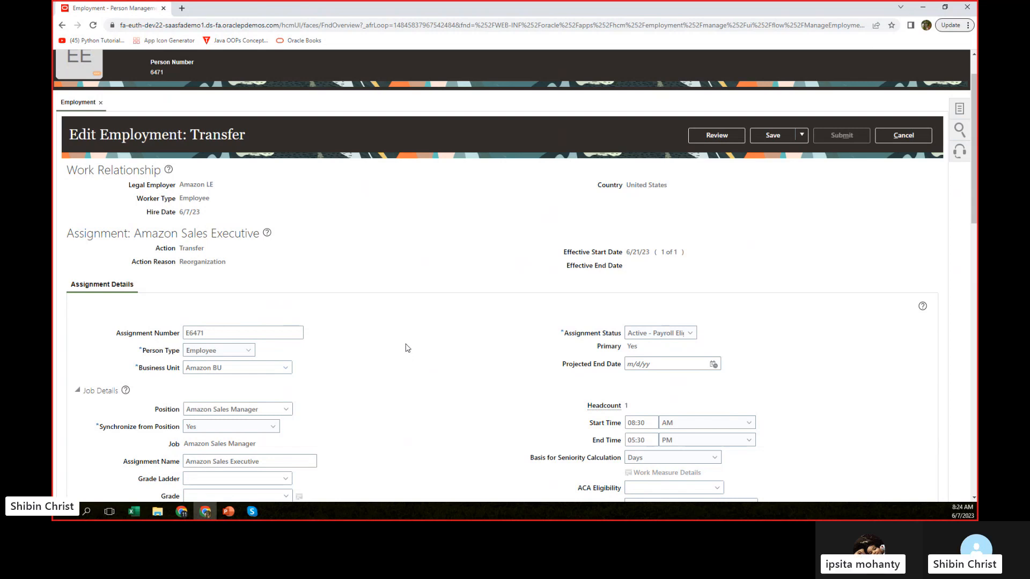
pyautogui.scroll(-1, 407, 348)
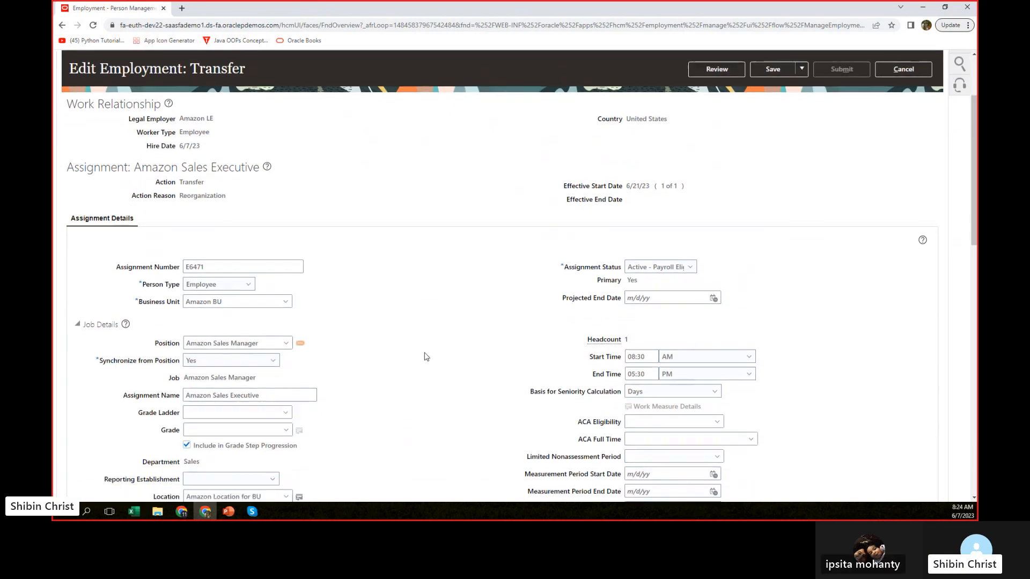
pyautogui.scroll(-3, 423, 356)
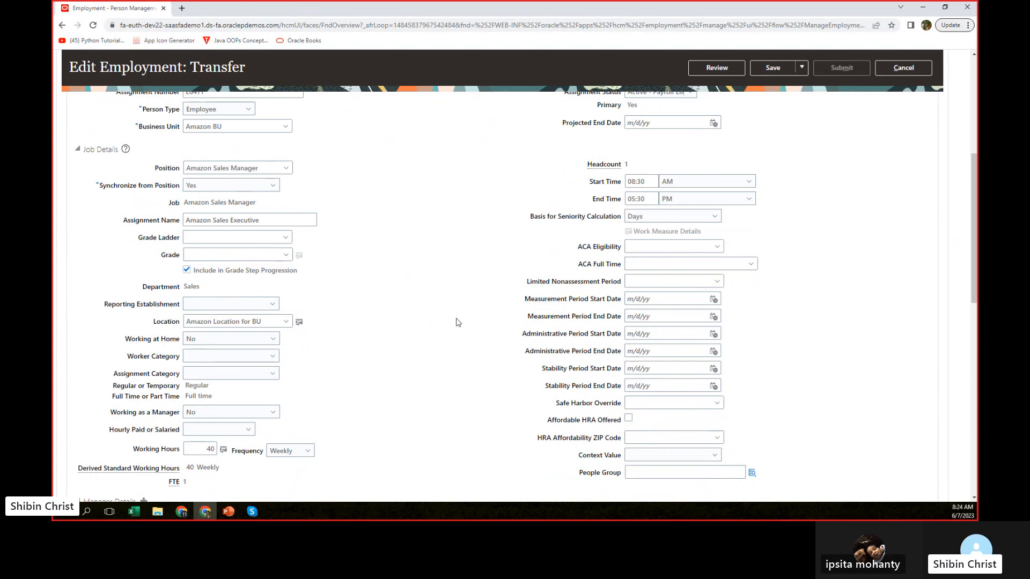
pyautogui.scroll(6, 483, 242)
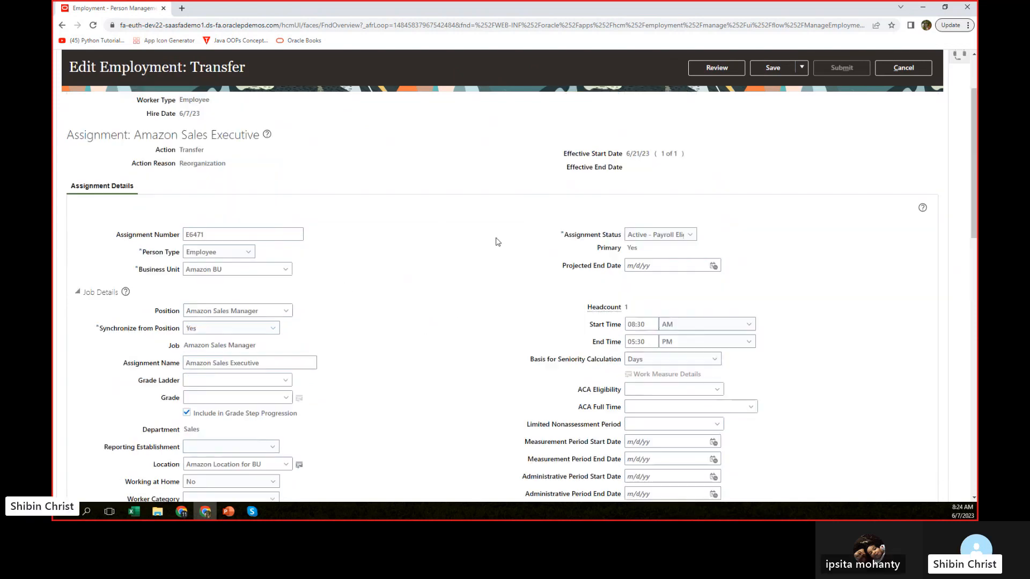
pyautogui.click(904, 184)
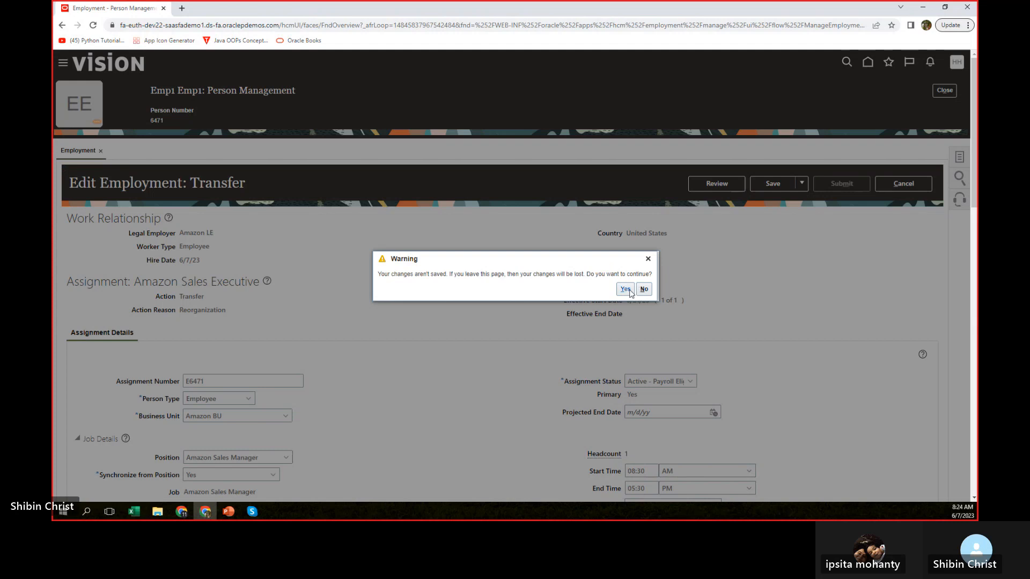
pyautogui.click(628, 290)
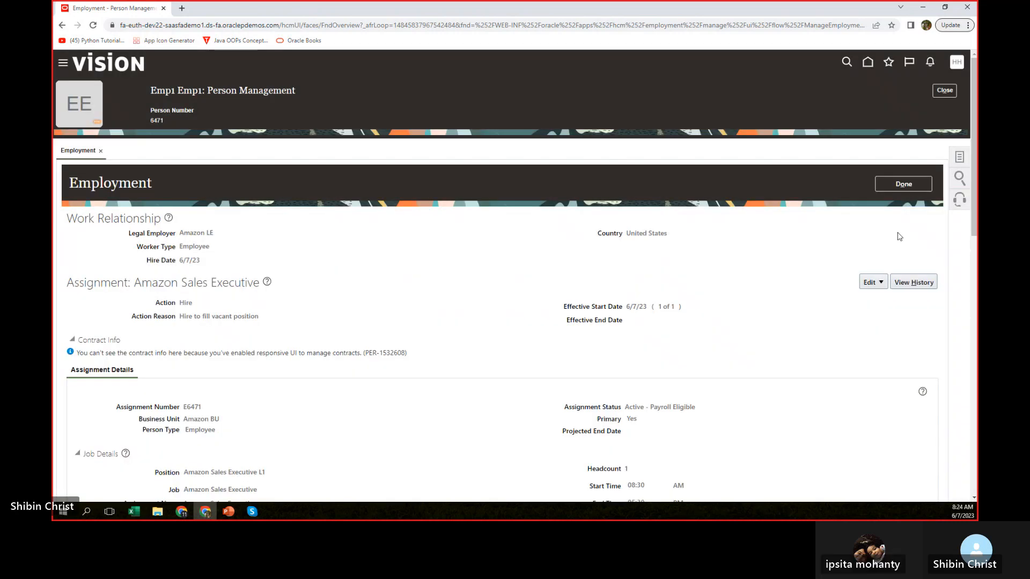
# Start an employment update on Emp1's Amazon Sales Executive assignment with action Transfer, action reason Location Change and effective start date 6/21/23
pyautogui.click(879, 286)
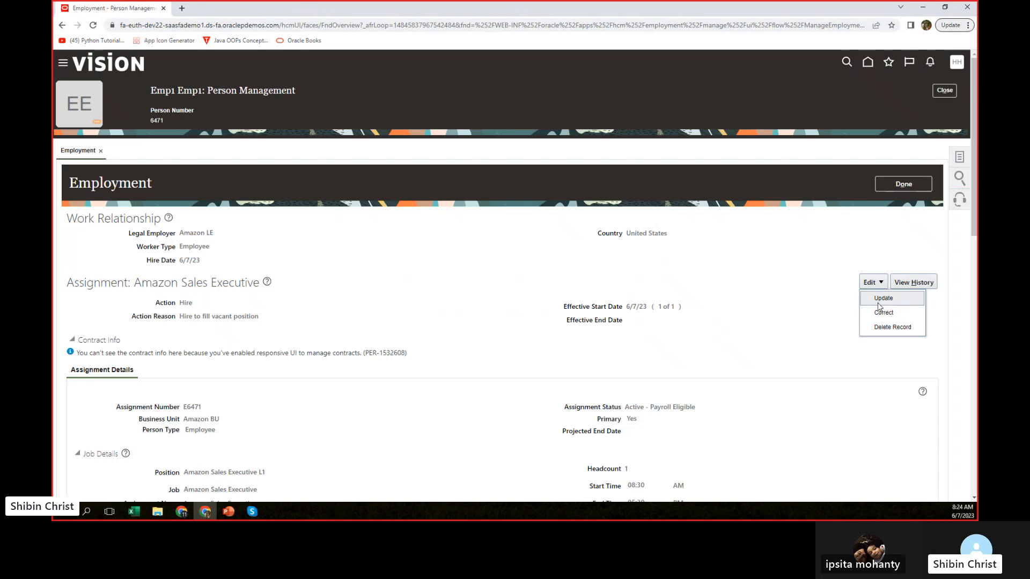
pyautogui.click(879, 301)
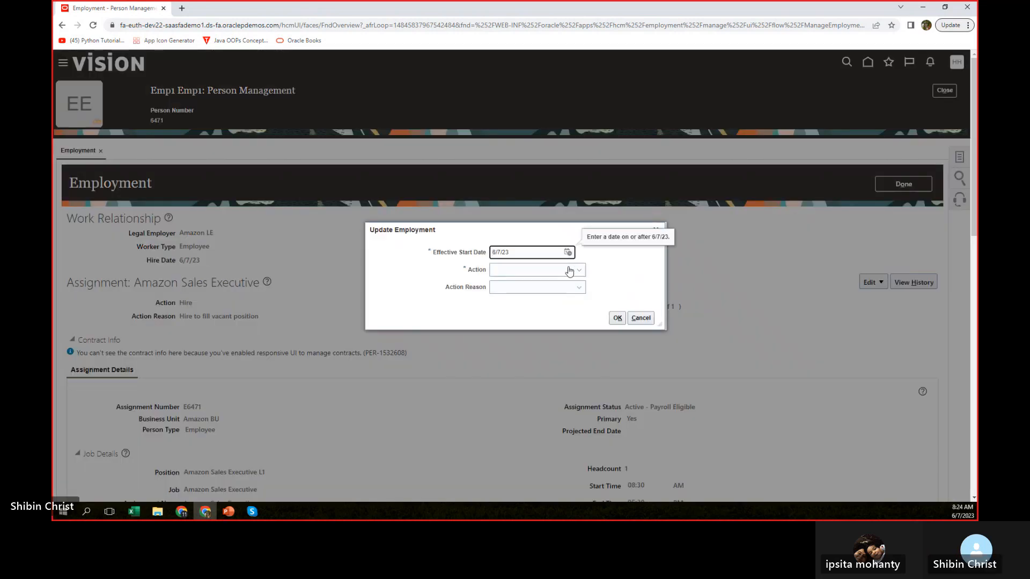
pyautogui.click(570, 271)
pyautogui.scroll(-3, 536, 365)
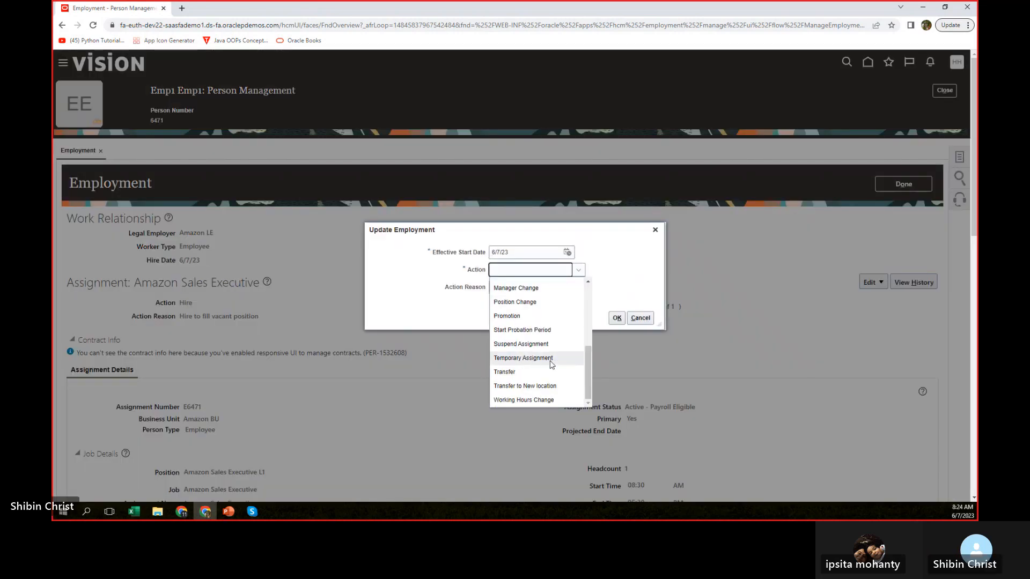
pyautogui.click(512, 372)
pyautogui.click(578, 287)
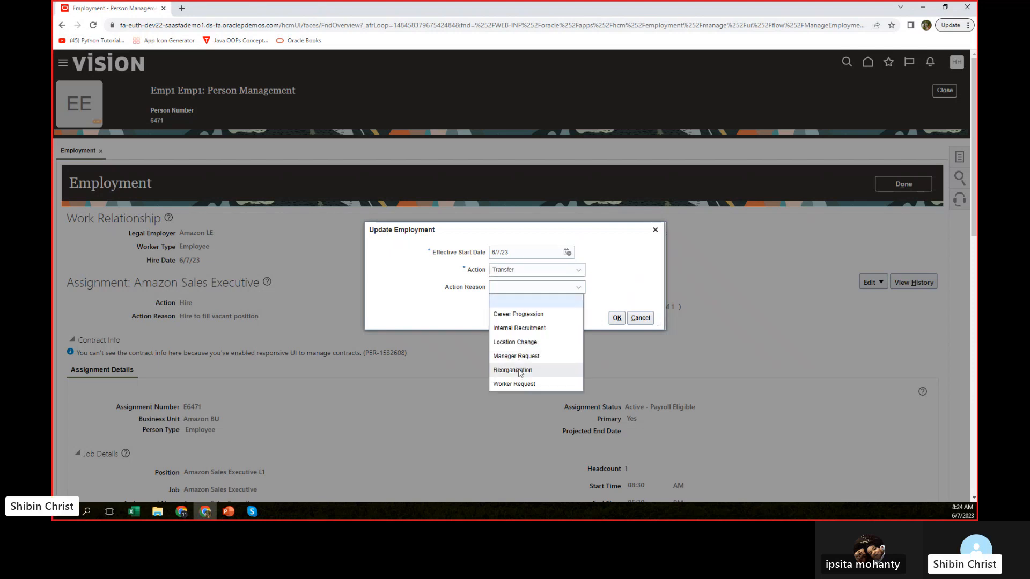
pyautogui.click(518, 342)
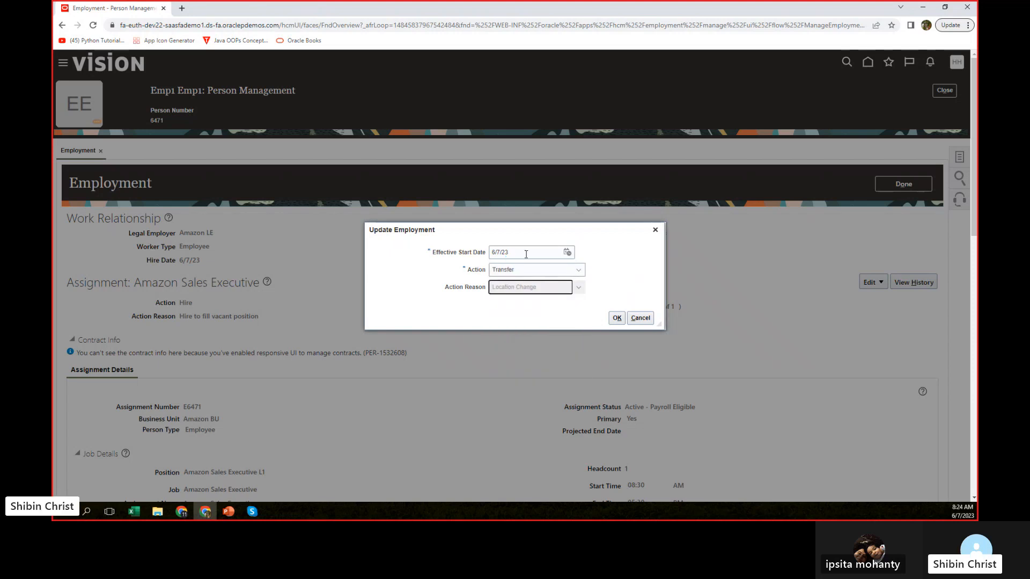
pyautogui.click(567, 252)
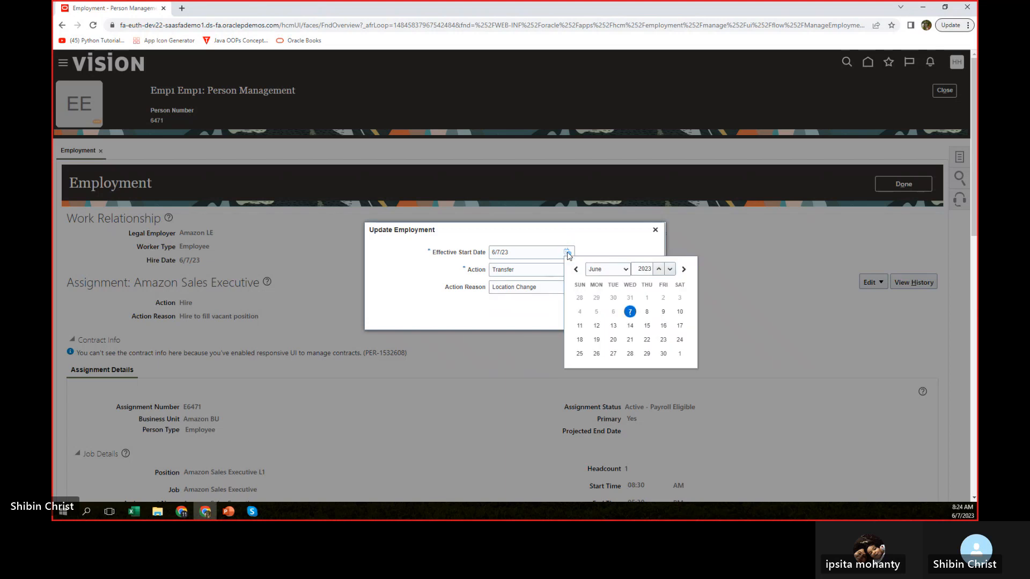
pyautogui.click(632, 339)
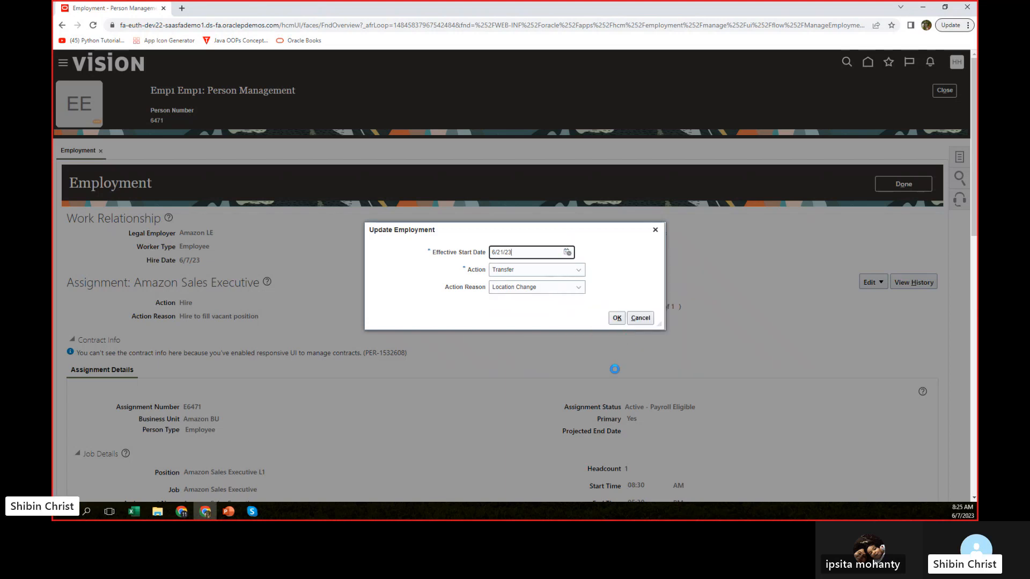
pyautogui.click(615, 319)
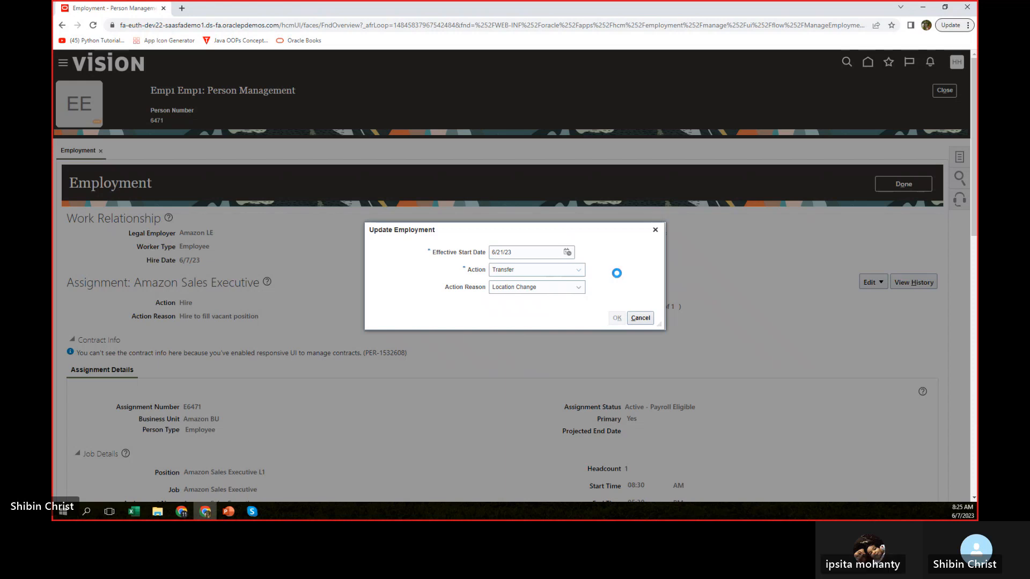
# Examine the Location Change transfer's assignment details, including job details, manager details and the probation and notice period sections
pyautogui.scroll(-5, 394, 373)
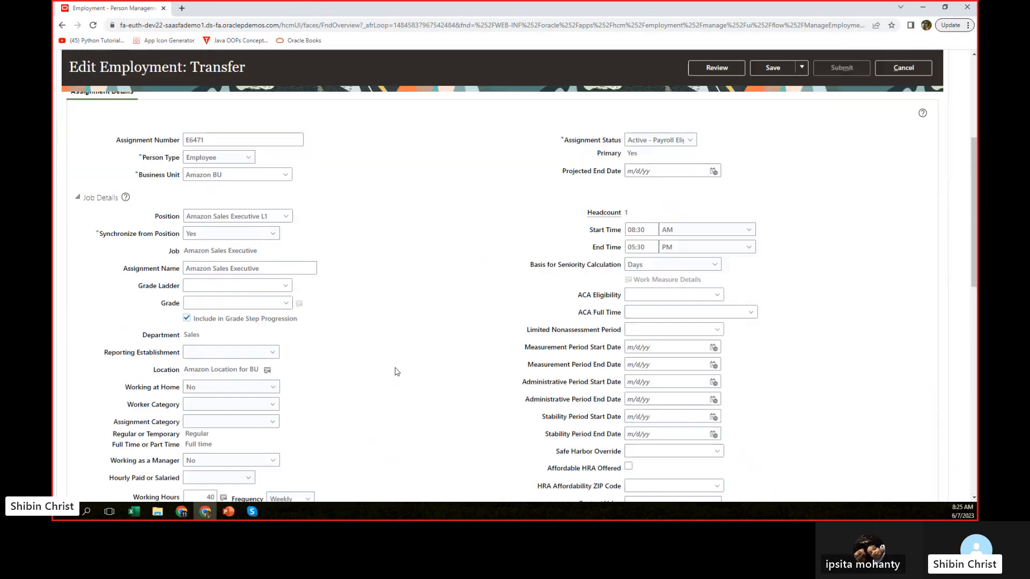
pyautogui.scroll(-1, 396, 371)
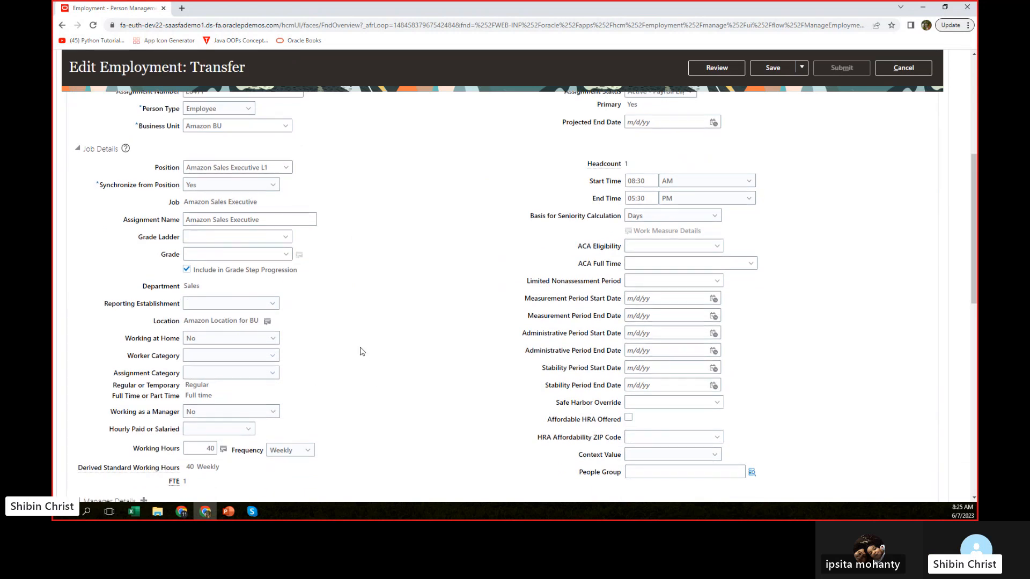
pyautogui.scroll(-2, 360, 351)
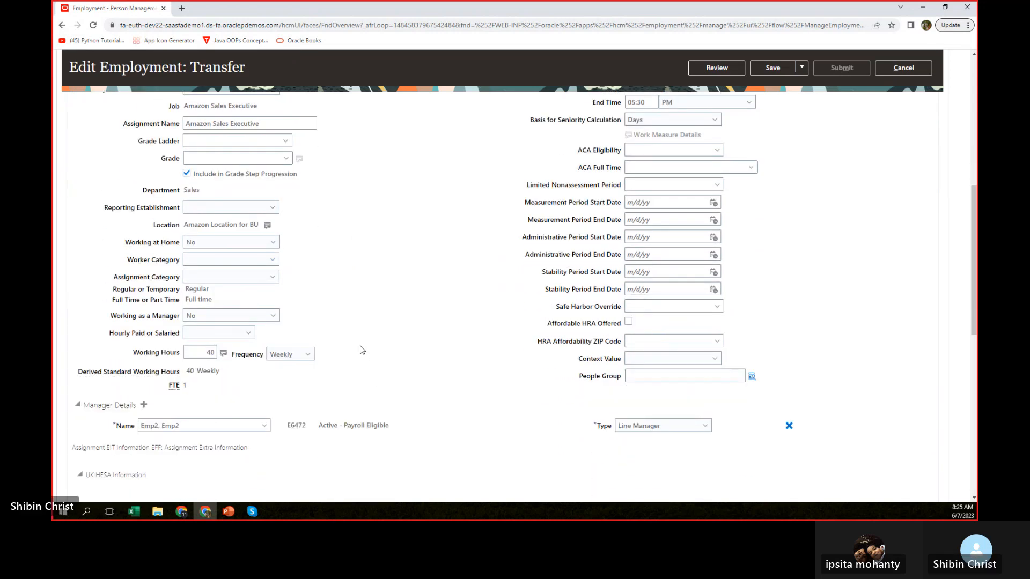
pyautogui.scroll(4, 362, 350)
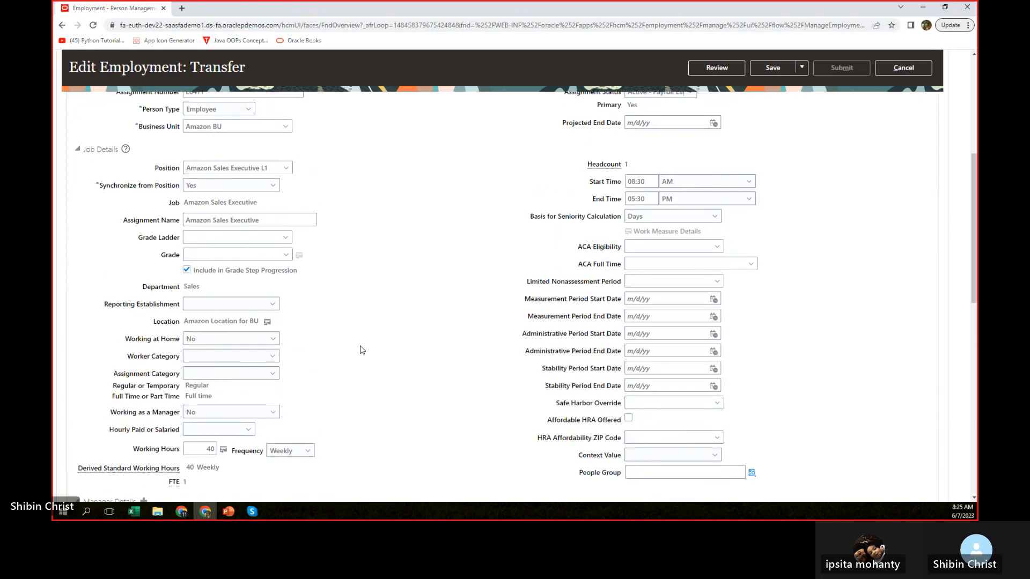
pyautogui.scroll(-9, 360, 350)
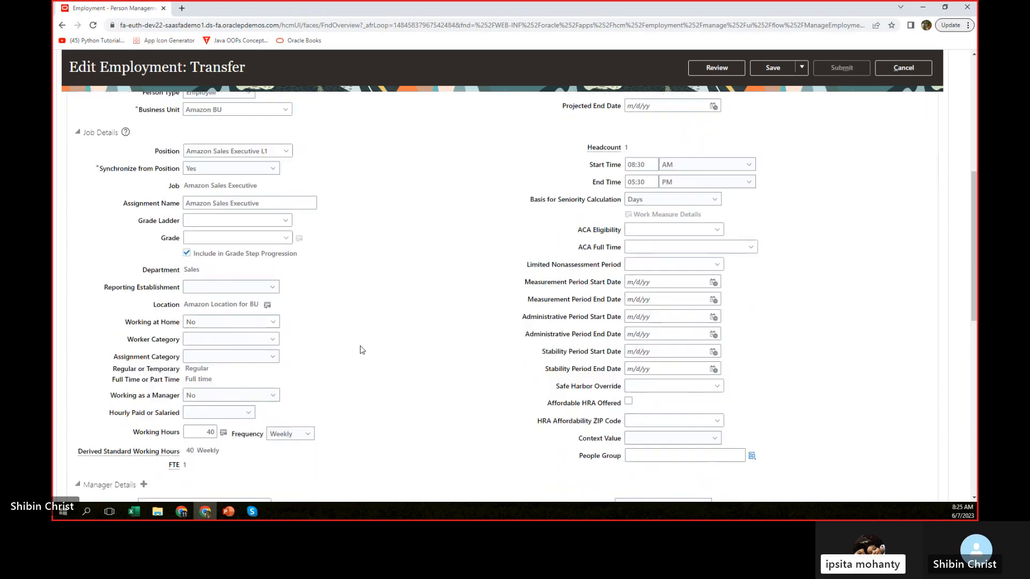
pyautogui.scroll(-3, 360, 349)
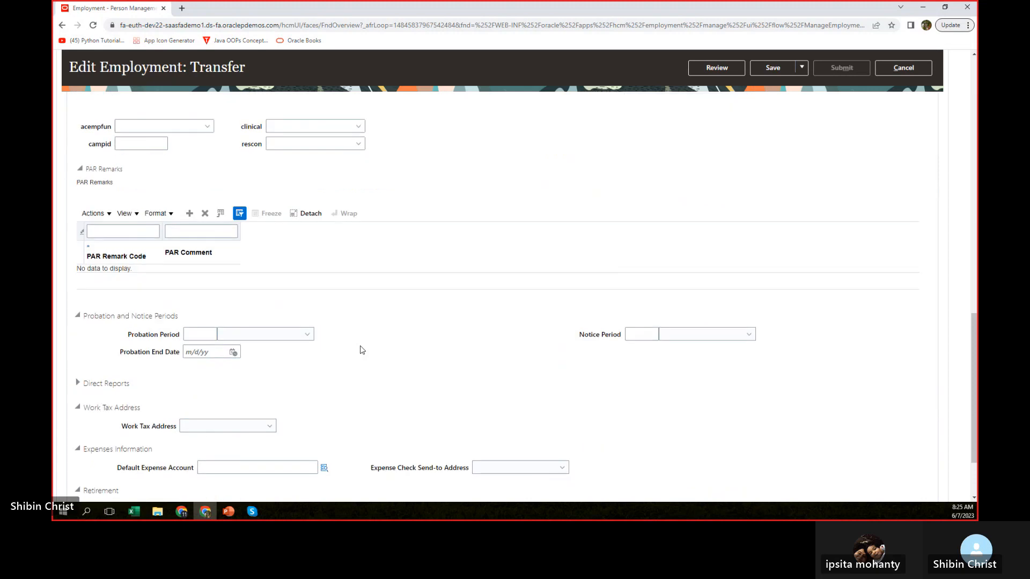
pyautogui.scroll(-1, 361, 349)
pyautogui.scroll(10, 361, 350)
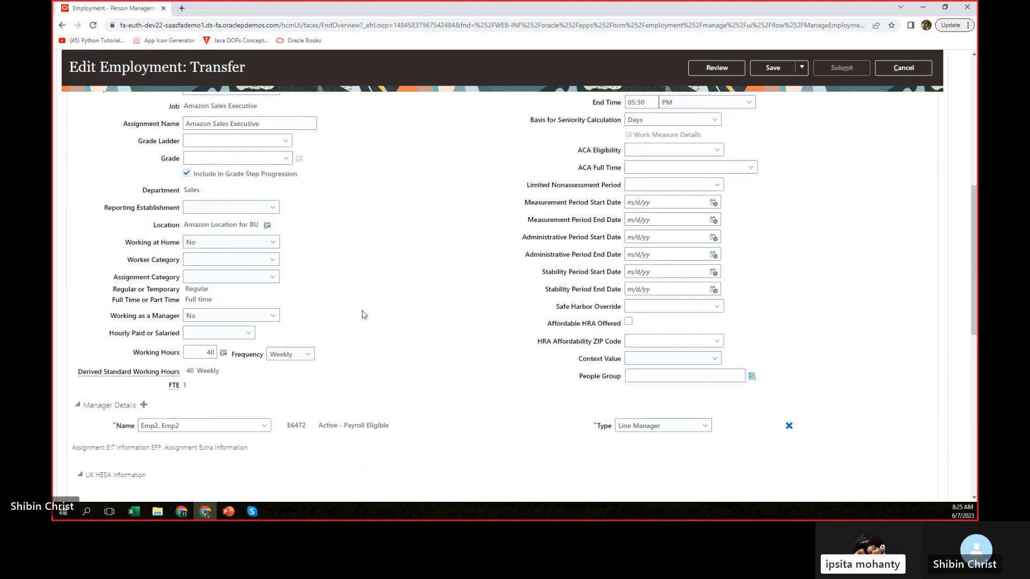
pyautogui.scroll(2, 362, 315)
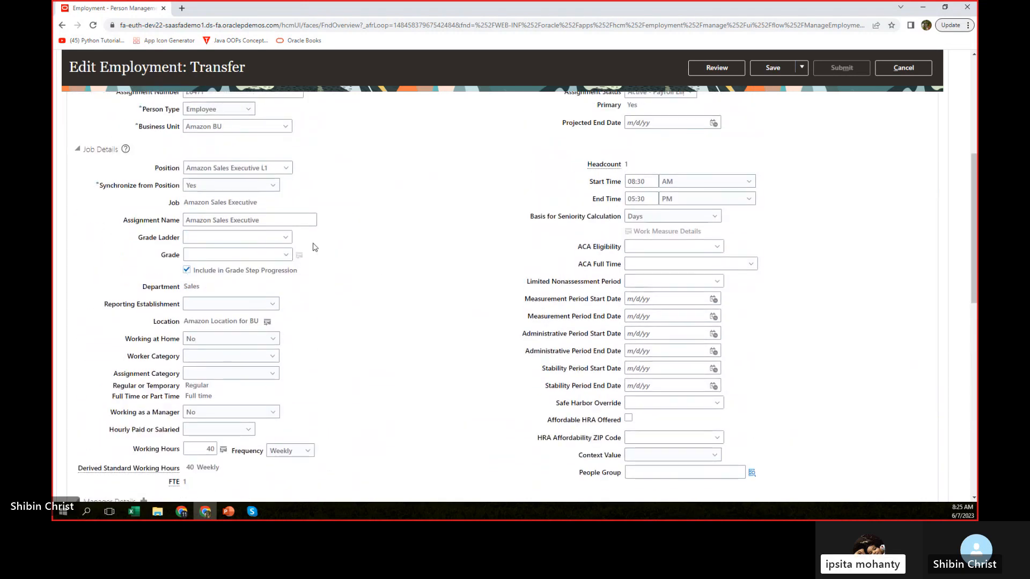
pyautogui.scroll(1, 420, 242)
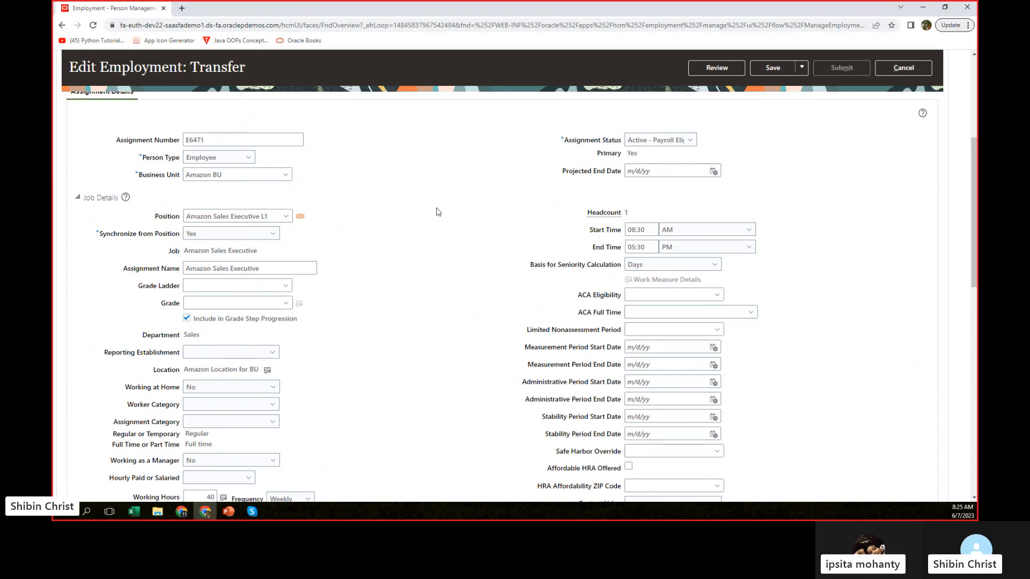
pyautogui.scroll(1, 438, 211)
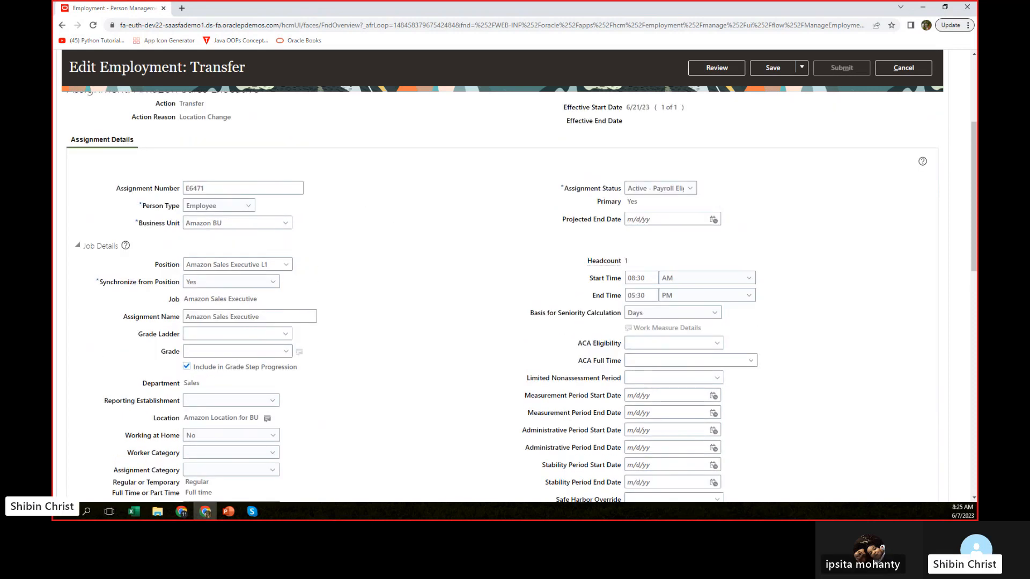
pyautogui.hotkey('alt', 'Tab')
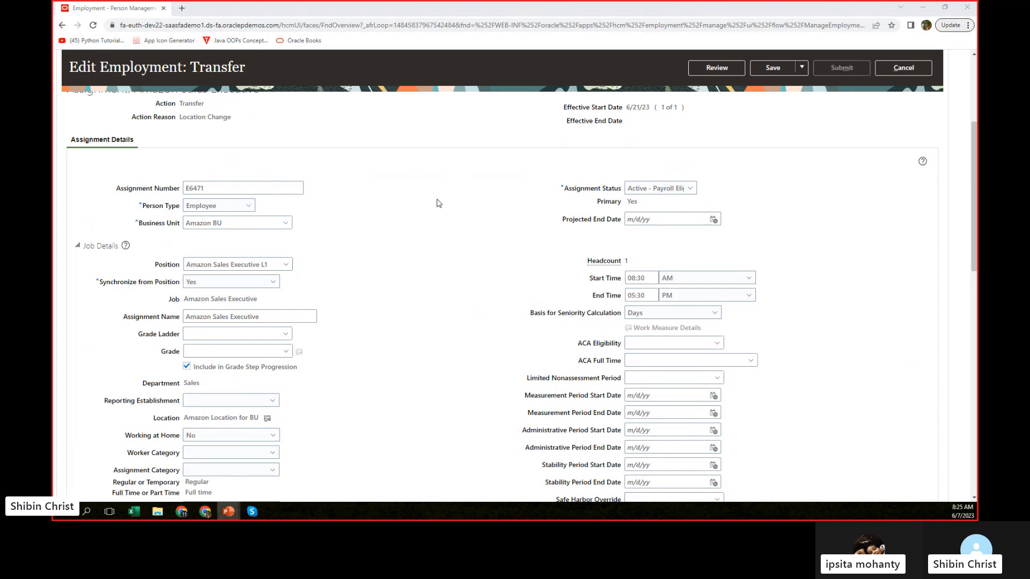
pyautogui.scroll(1, 420, 220)
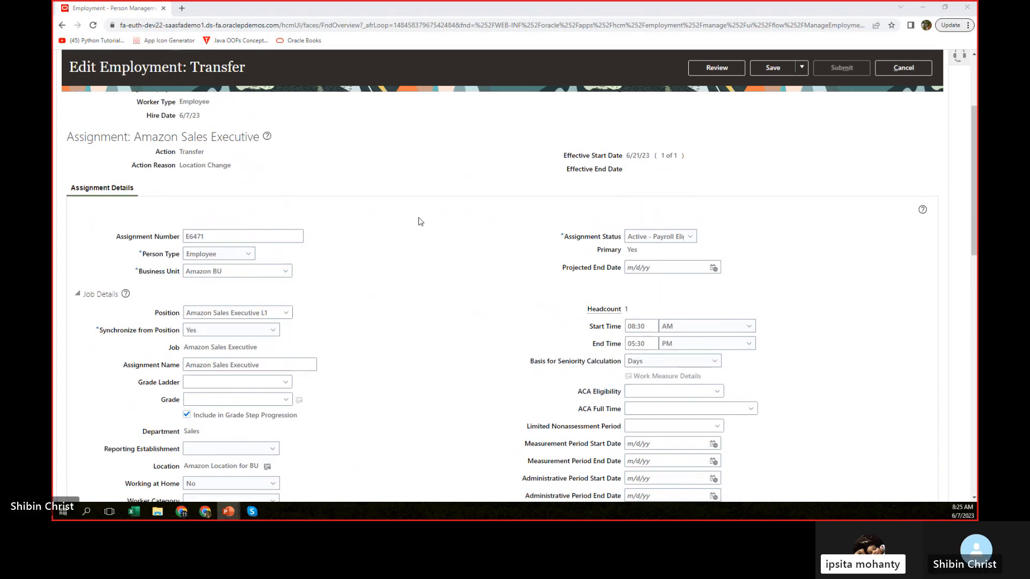
pyautogui.scroll(2, 419, 220)
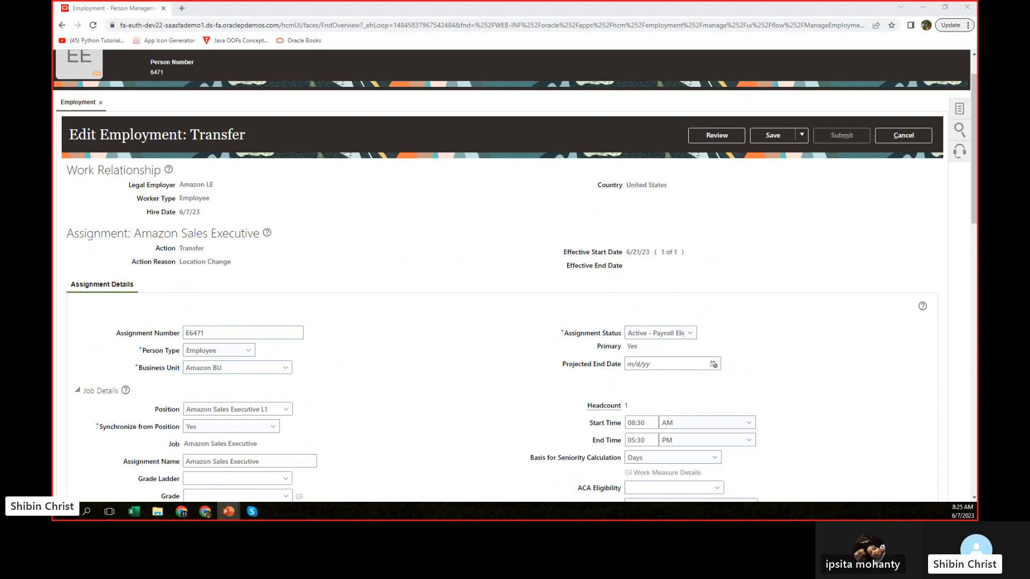
# Look through the person management task list beside the transfer form, and close the list
pyautogui.click(961, 112)
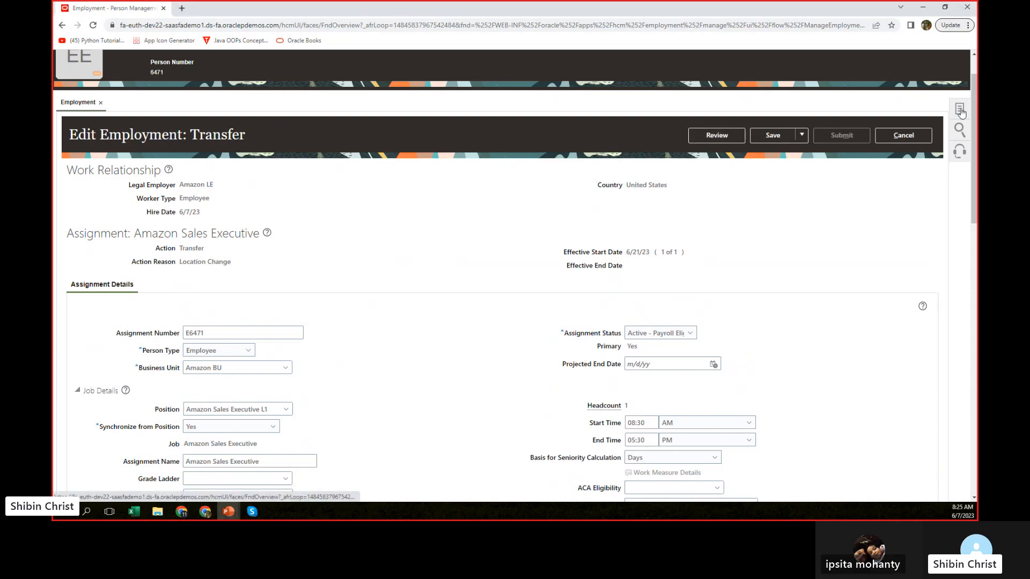
pyautogui.click(960, 111)
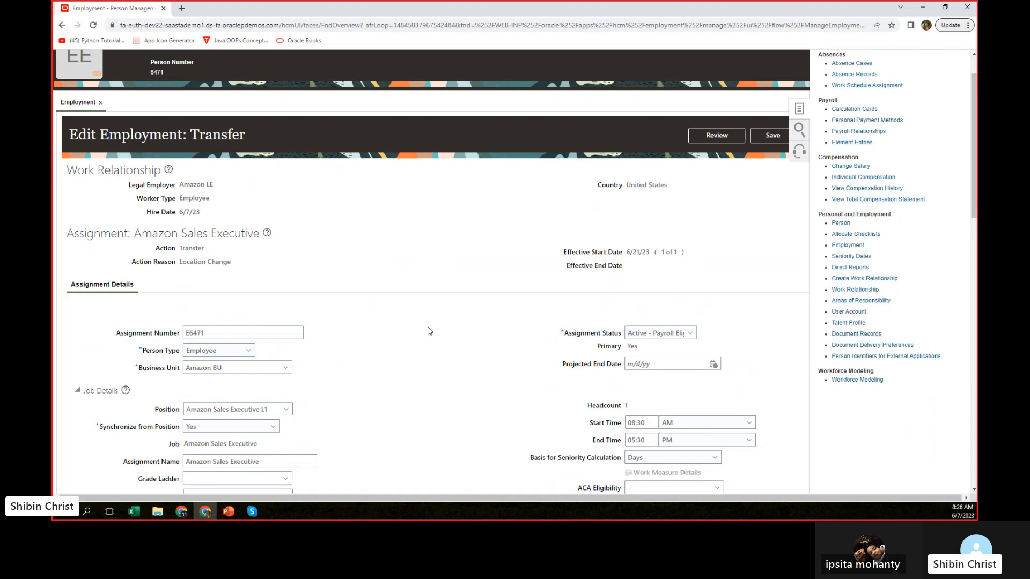
pyautogui.click(421, 213)
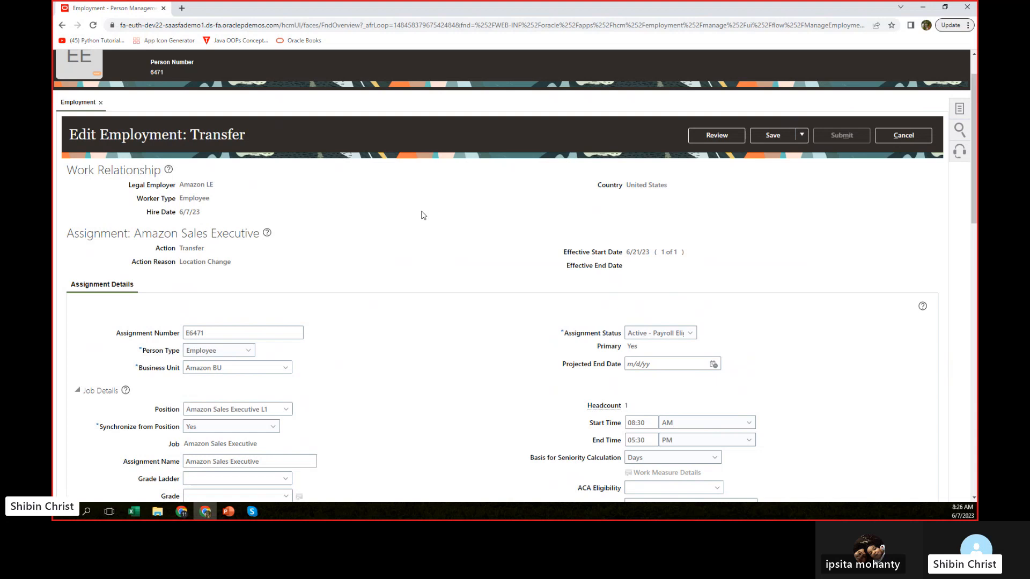
pyautogui.scroll(2, 802, 196)
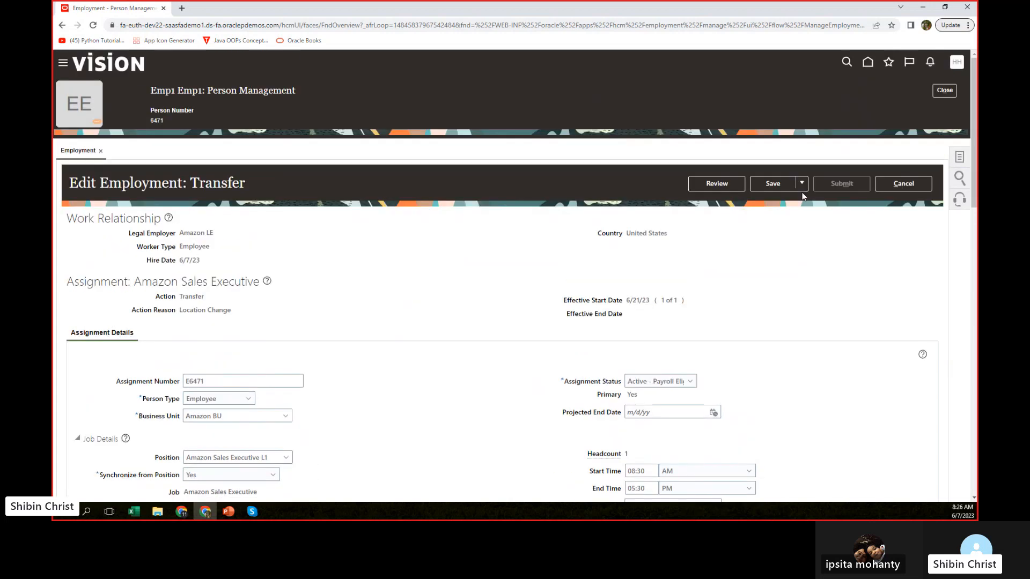